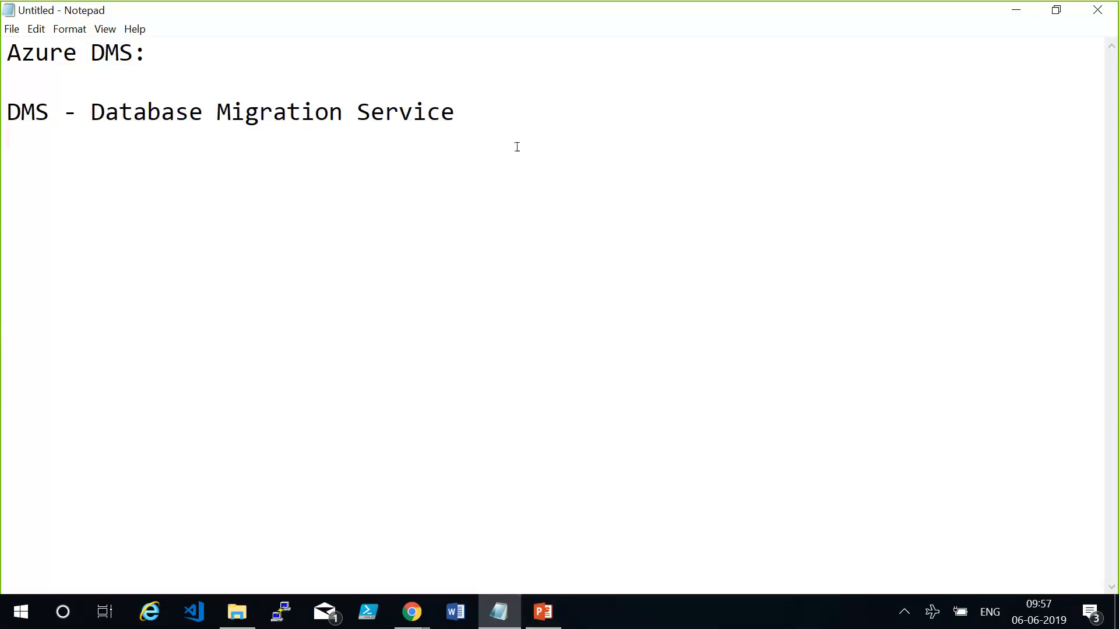
Append "- Azure" to the "DMS - Database Migration Service" line in the notes.
left_click(483, 110)
type("- Azure")
key("Return")
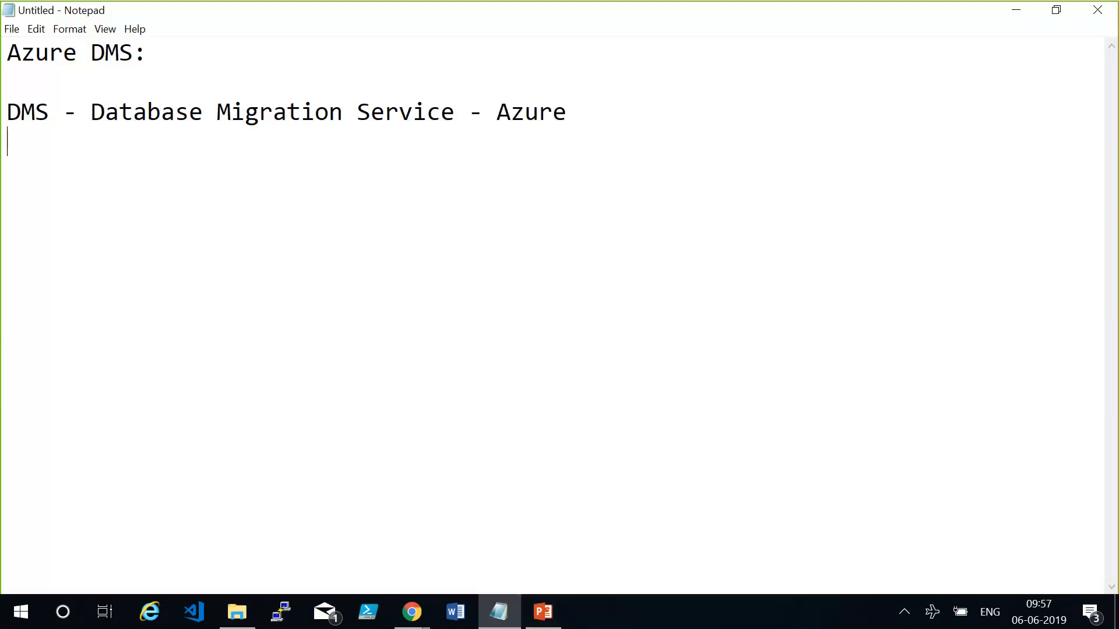
Add a "Demo:" heading below the DMS line, followed by the line "SSMS - on-premise".
key("Return")
type("Demo")
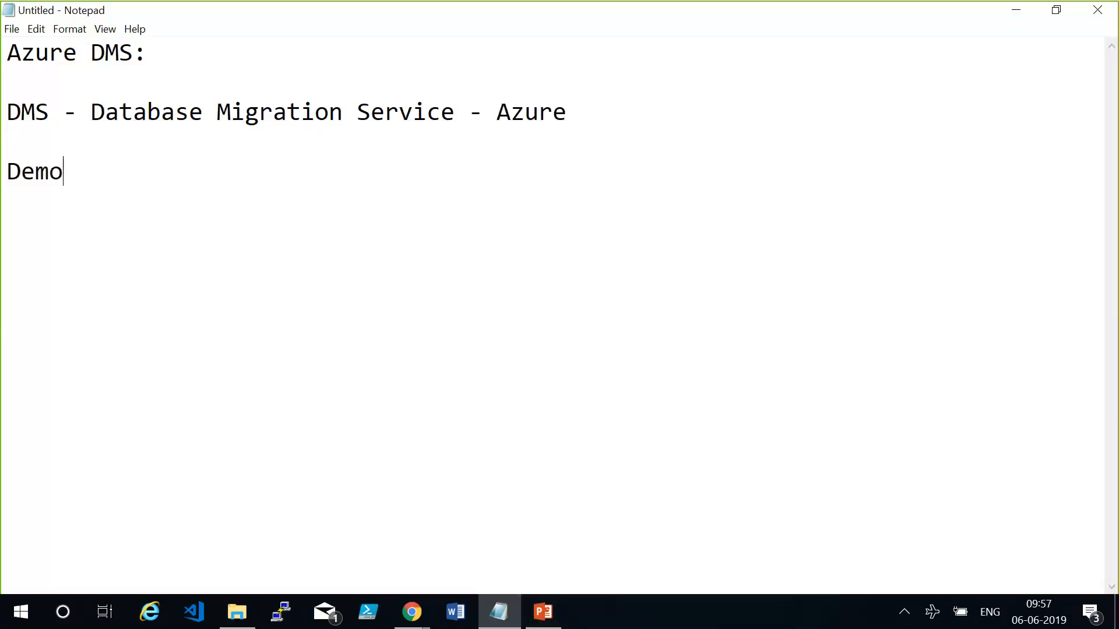
type(":")
key("Return")
key("Return")
key("BackSpace")
type("SSMS")
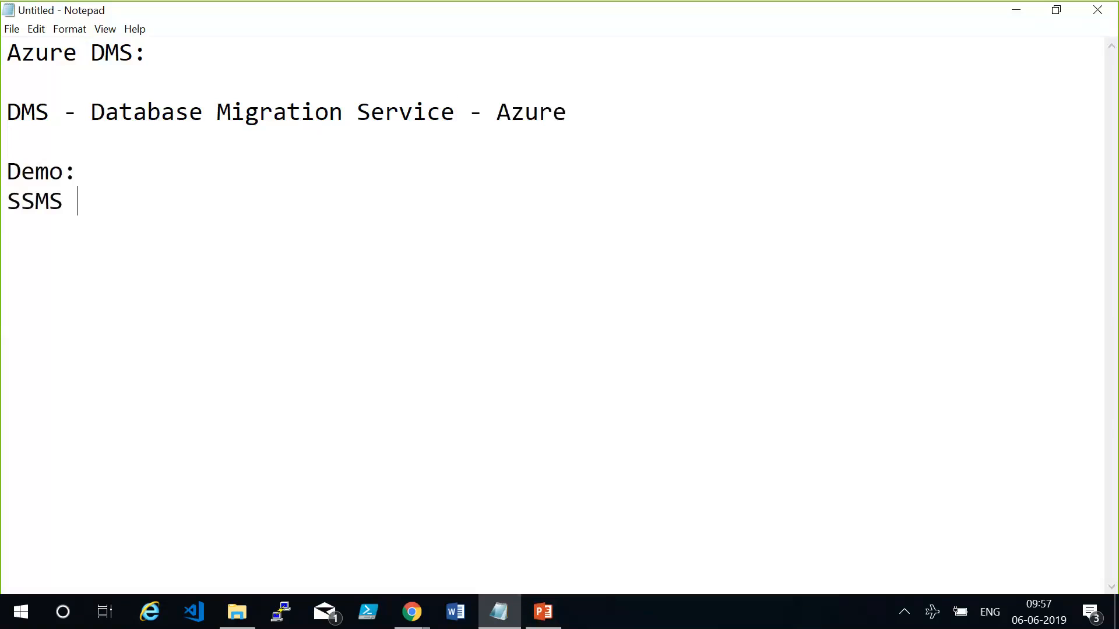
type("- on-premise")
key("Return")
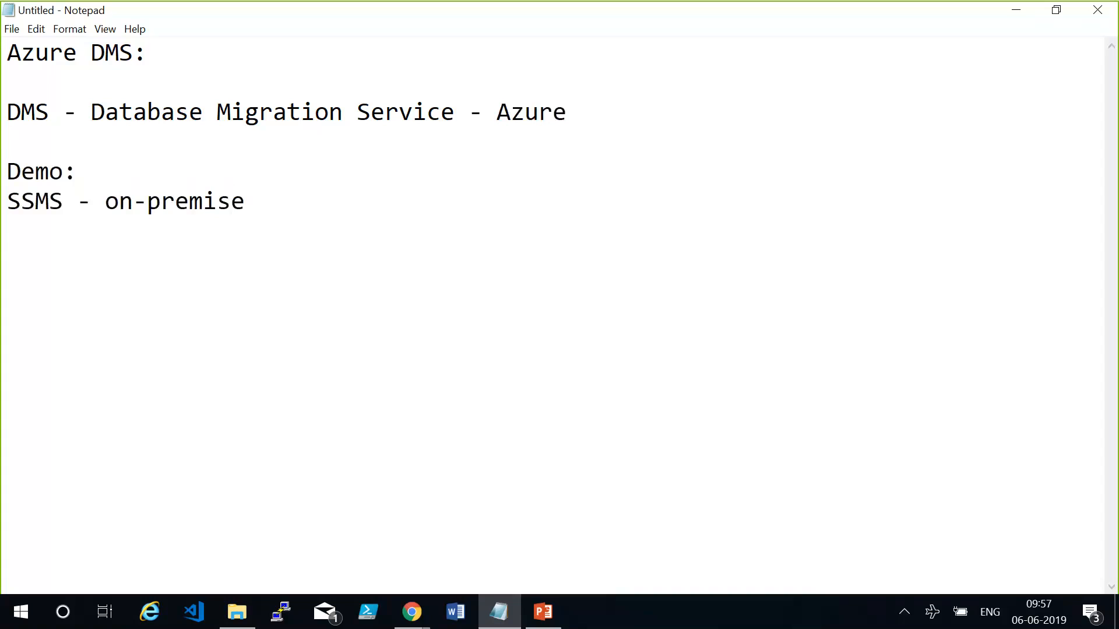
Add the line "Azure Cloud SQL" under the SSMS line.
type("Azure Clodu")
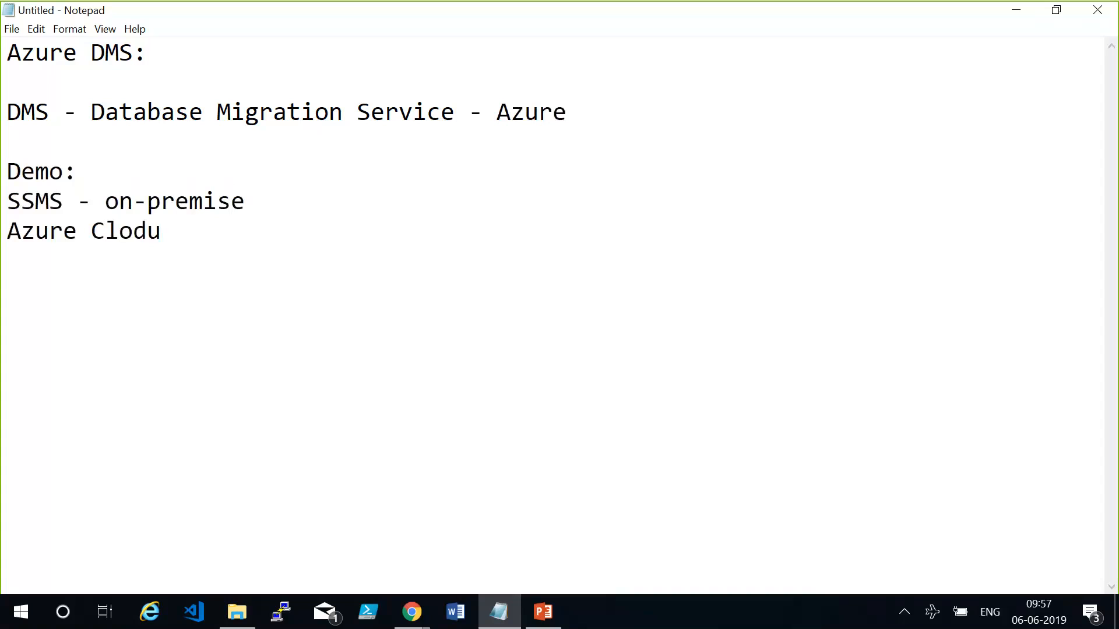
key("BackSpace")
key("BackSpace")
type("ud SQL")
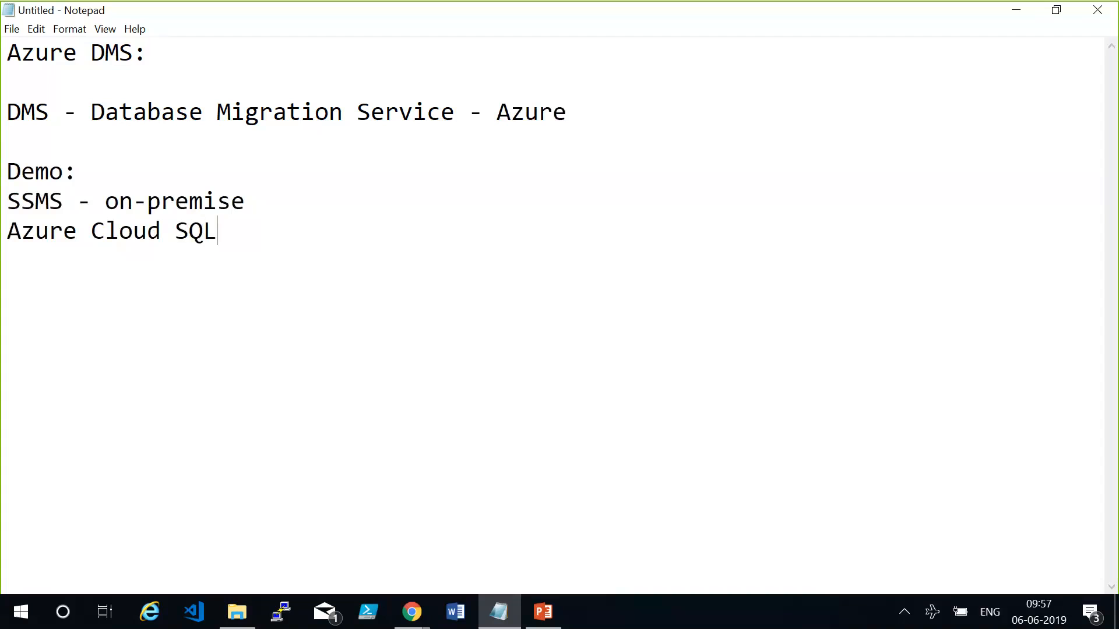
Leave a blank line and add the line "Source (SQL DB)" to the notes.
key("Return")
key("Return")
type("Source ")
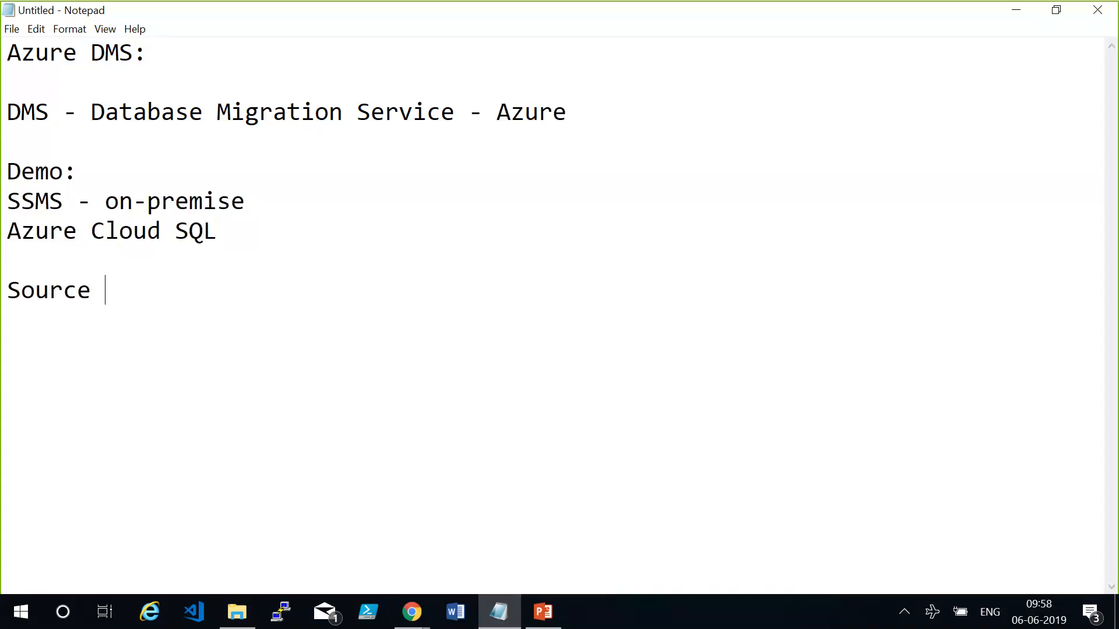
type("(SQL DB) -")
key("BackSpace")
key("Return")
Add the line "Destination (Azure SQL DB)" below the source line.
type("De")
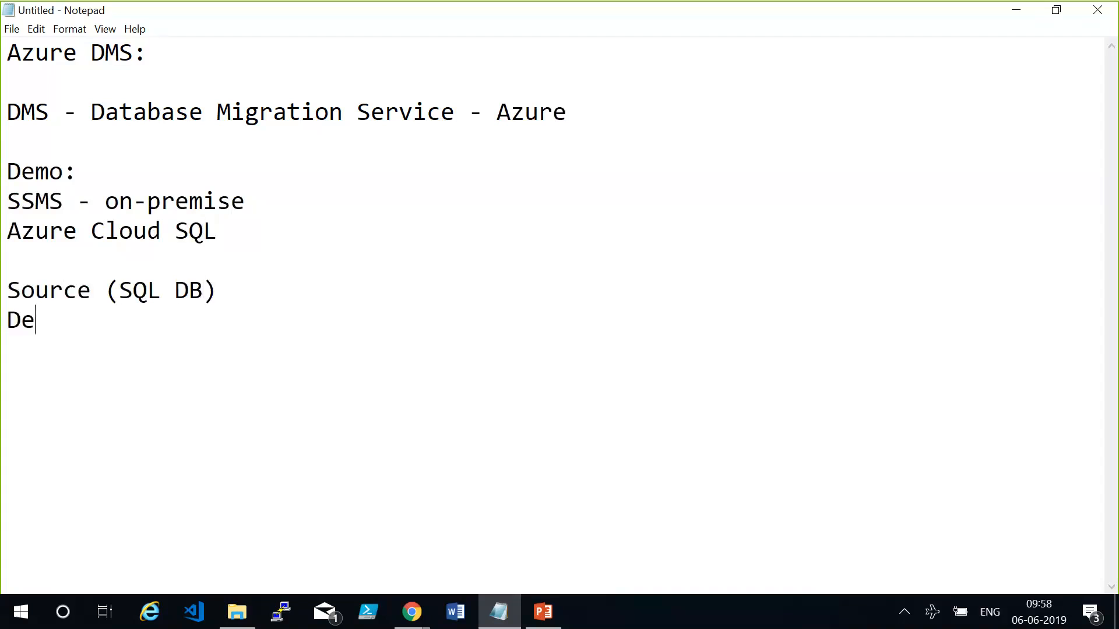
type("stination (")
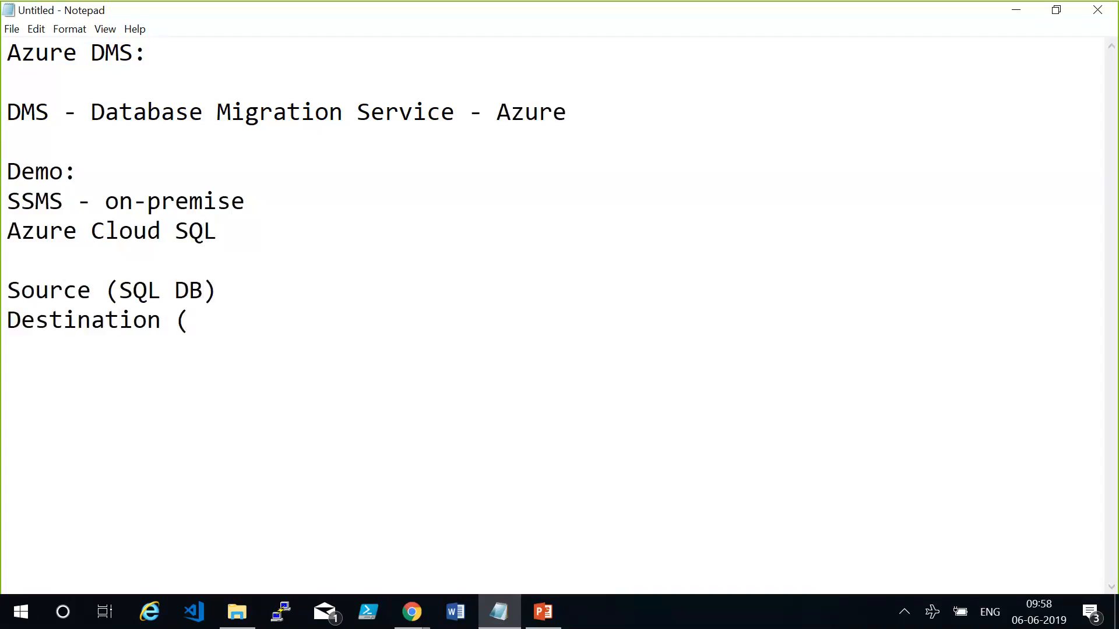
type("Au")
type("zure SQL DB")
type(")")
Leave a blank line after the destination and add the line "DMS - DMA".
key("Return")
Add the line "SQL Database" beneath "DMS - DMA".
key("Return")
type("DMS")
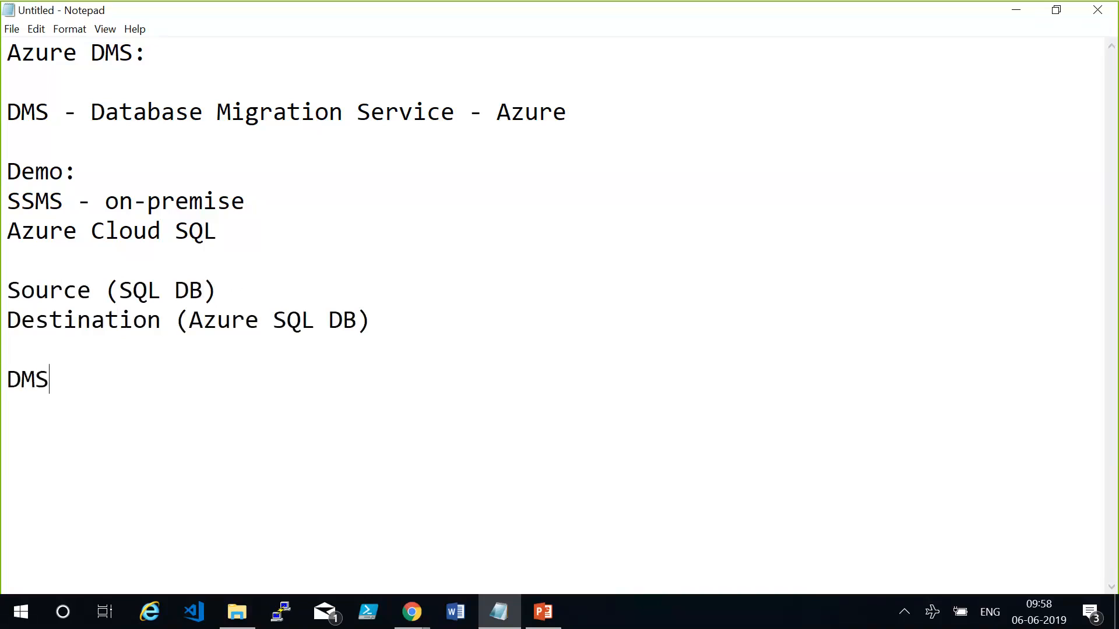
type(" - DMA")
key("Return")
type("SQL Dt")
key("BackSpace")
type("atabase")
key("Return")
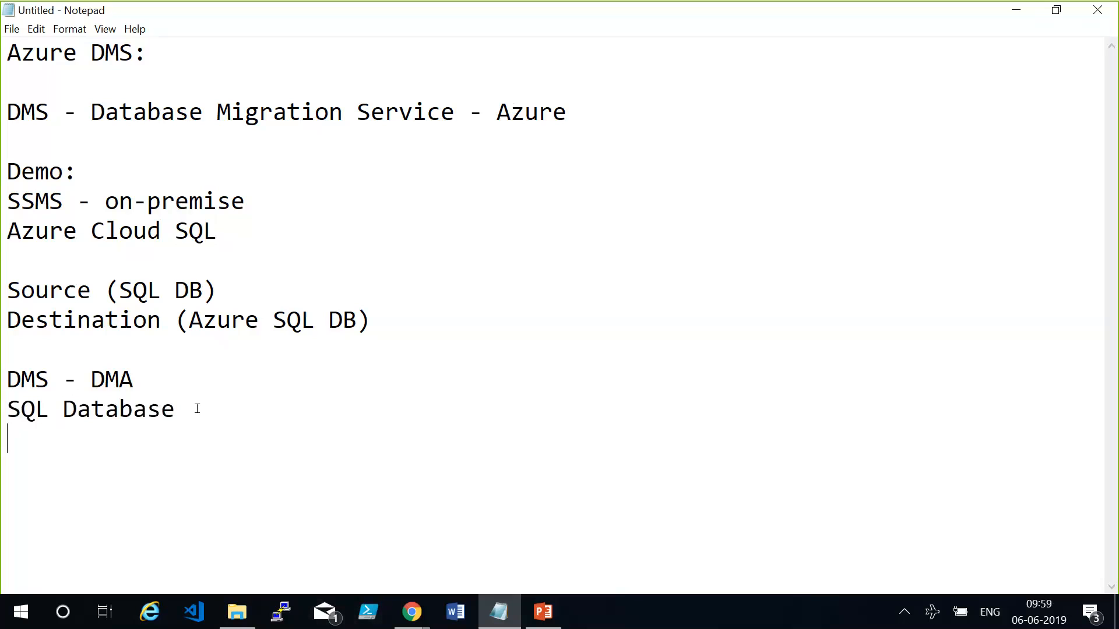
left_click_drag(170, 407, 7, 409)
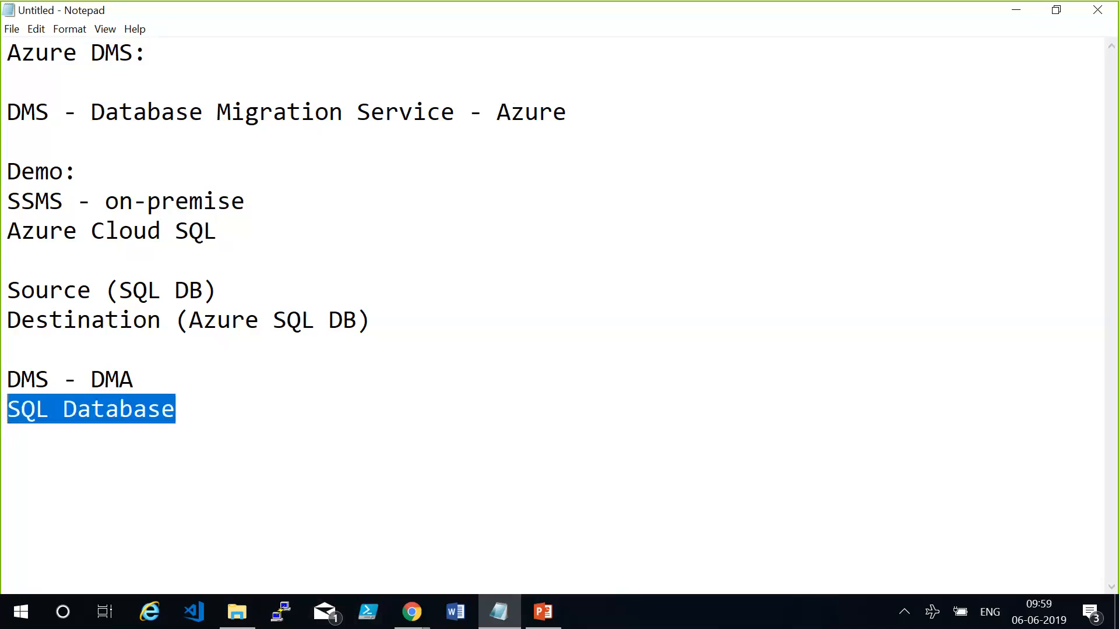
left_click(200, 407)
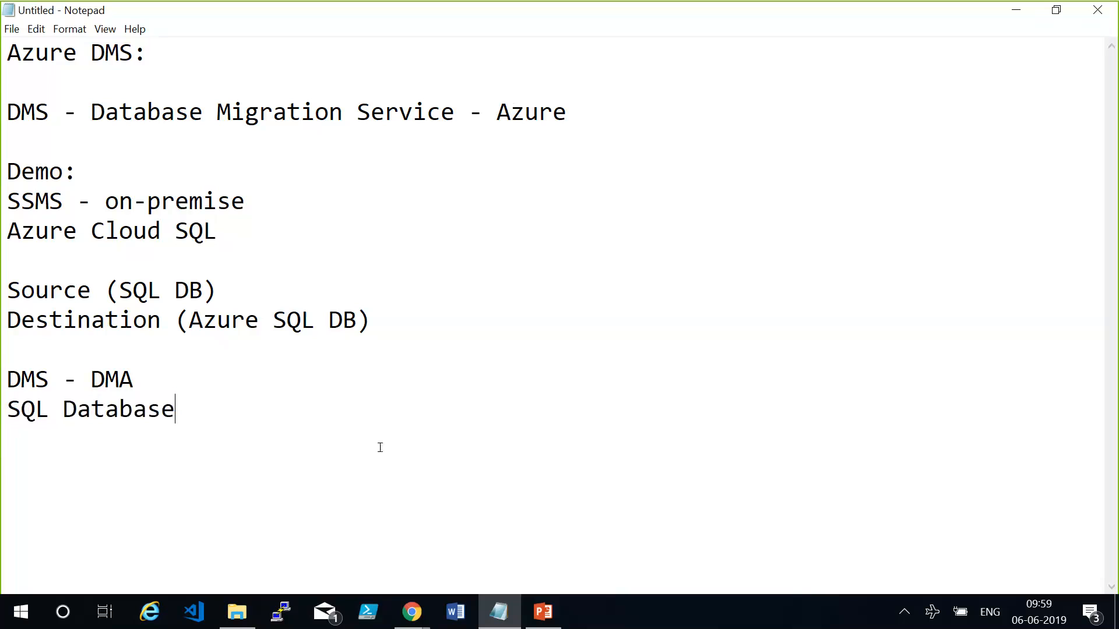
Switch to the Azure portal window in Chrome and sign out of the current account.
left_click(407, 610)
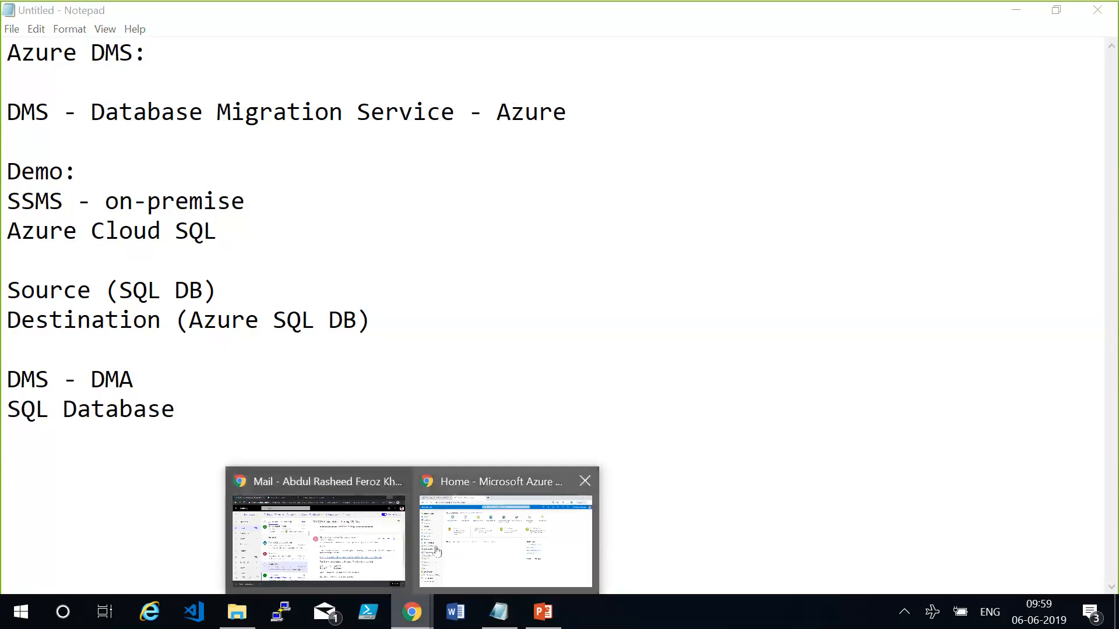
left_click(436, 550)
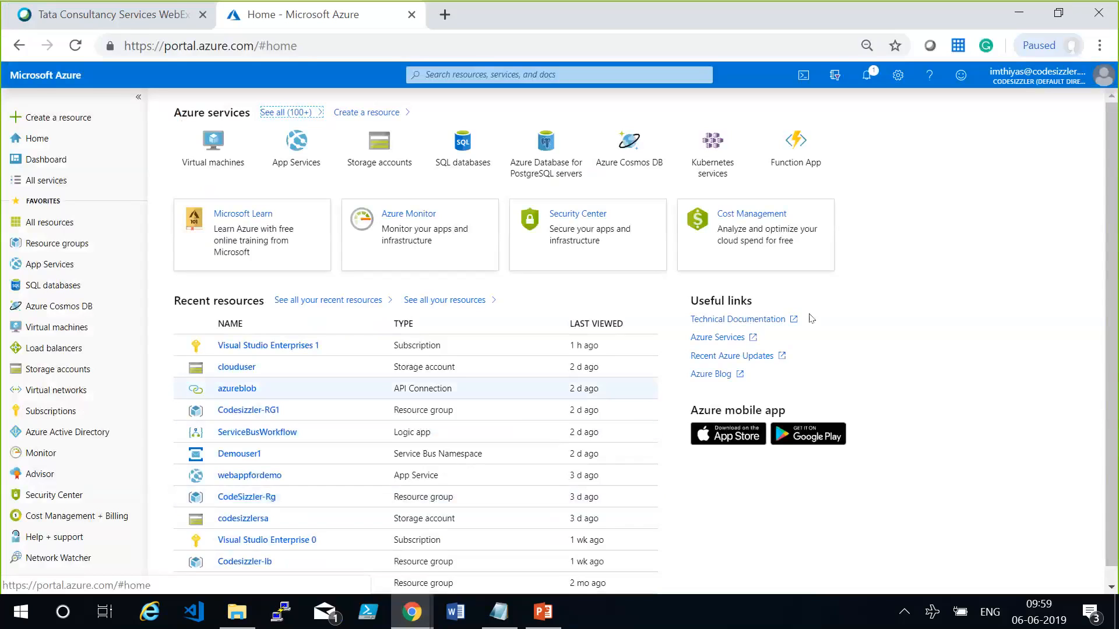
left_click(1016, 76)
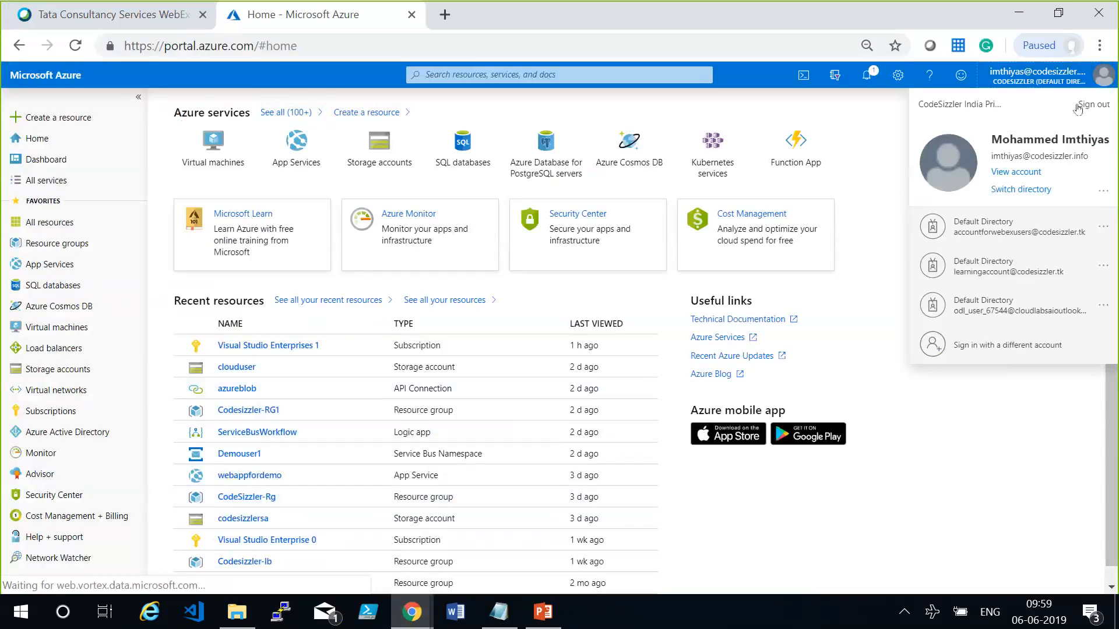
left_click(1077, 109)
Load the Azure portal address again to reach its account sign-in page.
left_click(341, 44)
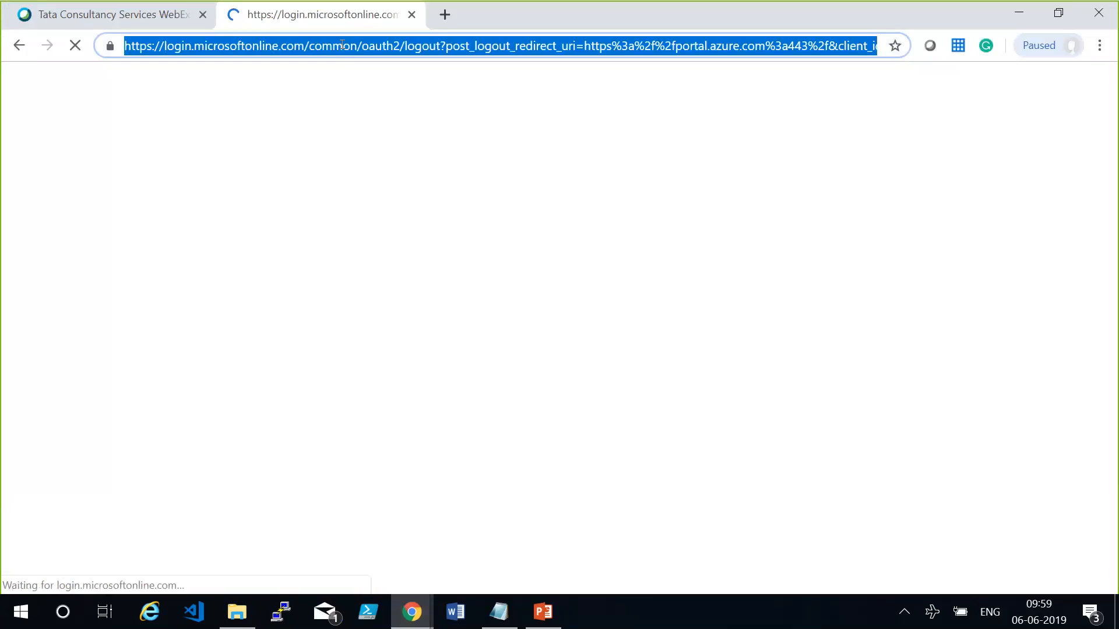
key("BackSpace")
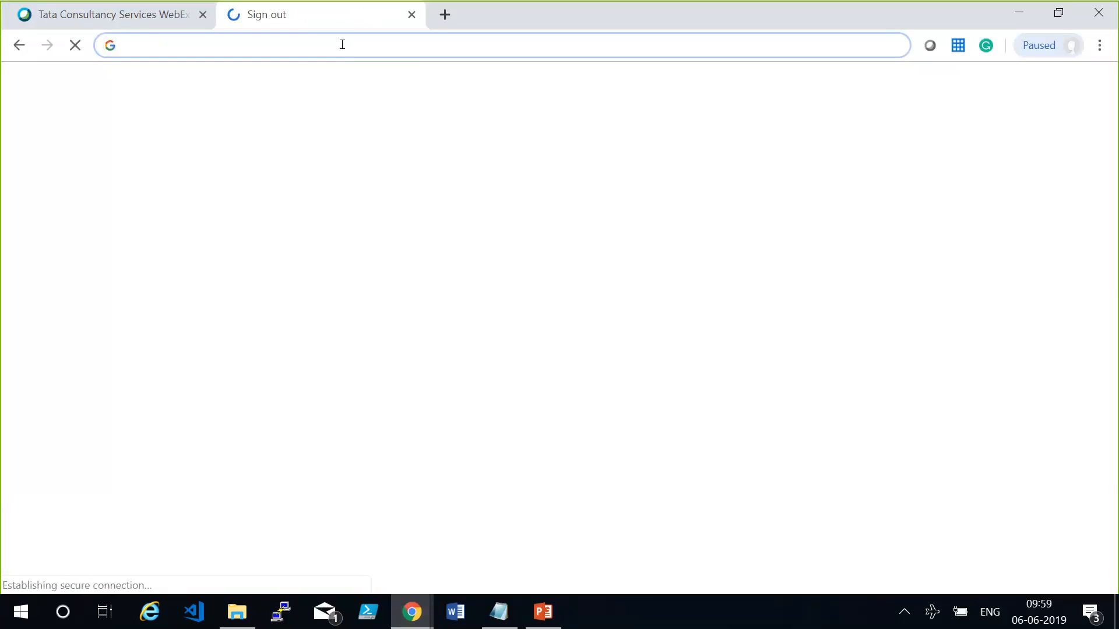
type("portal.")
key("Return")
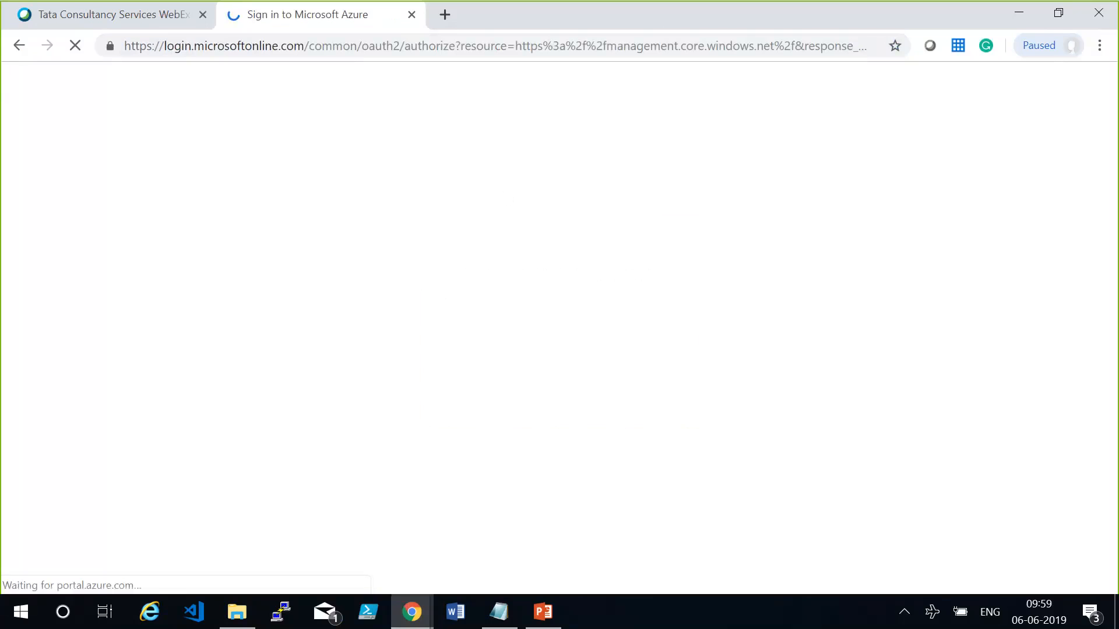
key("alt+Tab")
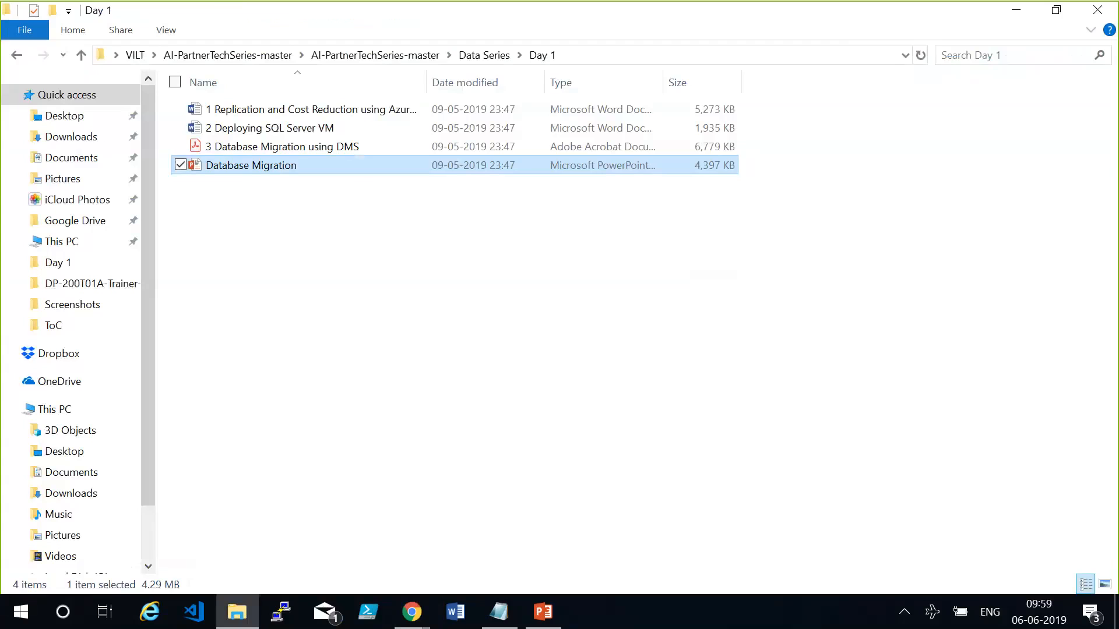
key("alt+Tab")
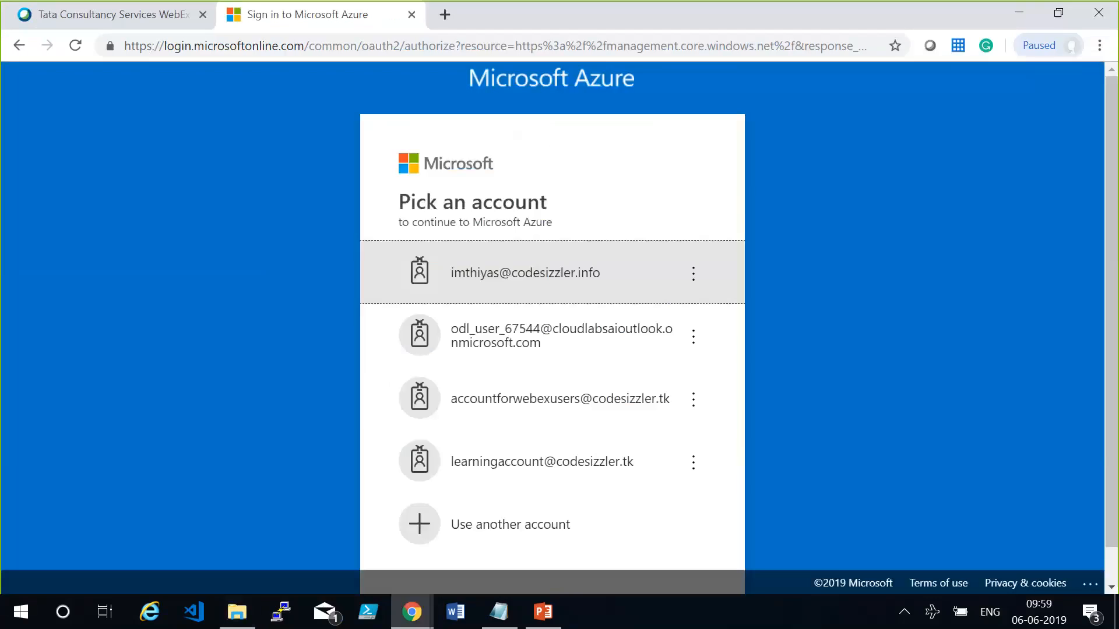
Choose to use another account and submit that account's e-mail address.
left_click(534, 512)
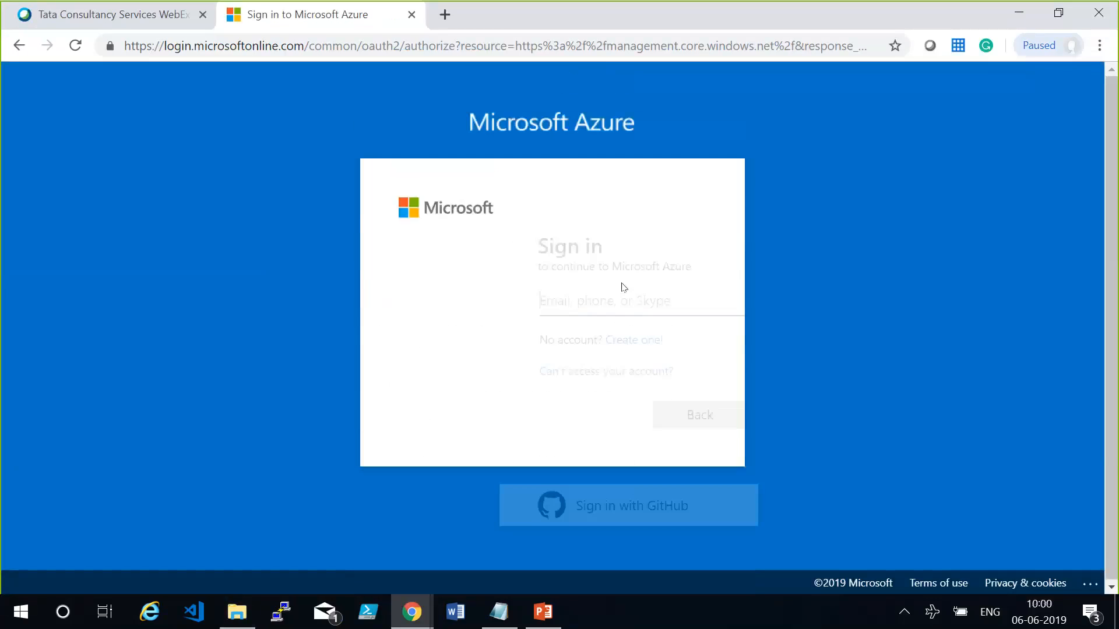
key("ctrl+v")
key("ctrl+a")
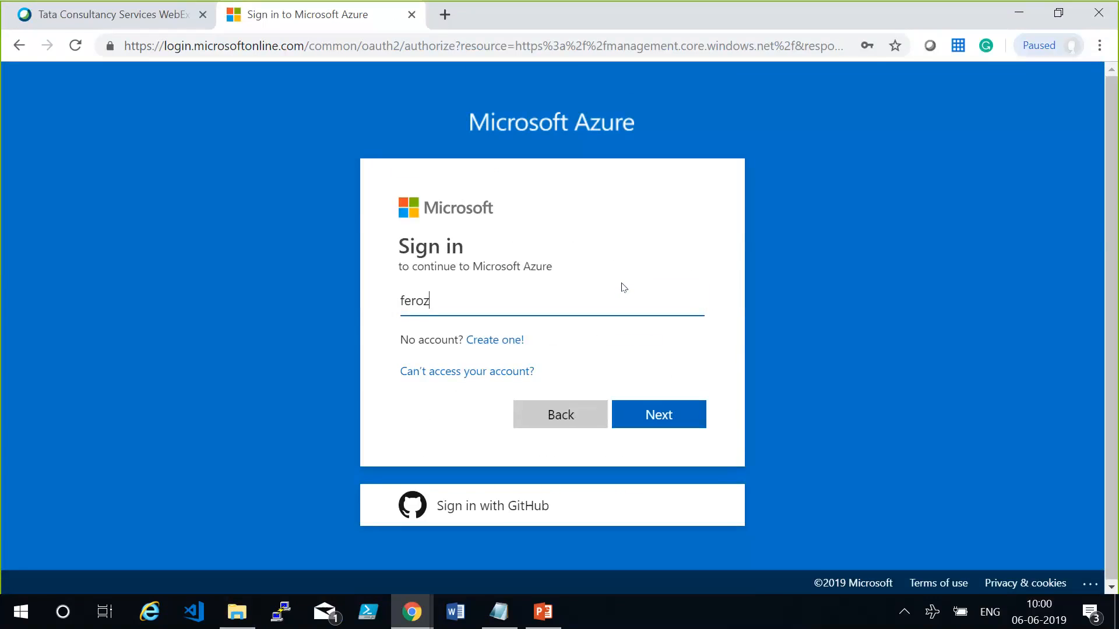
key("Return")
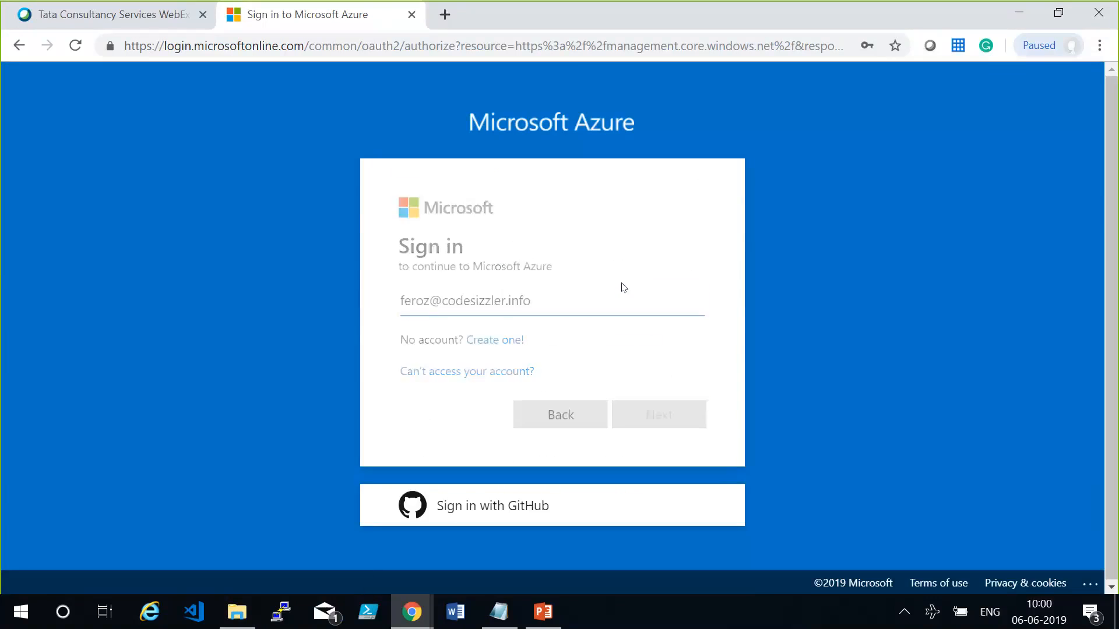
Enter the account password and sign in to the Azure portal.
type("****")
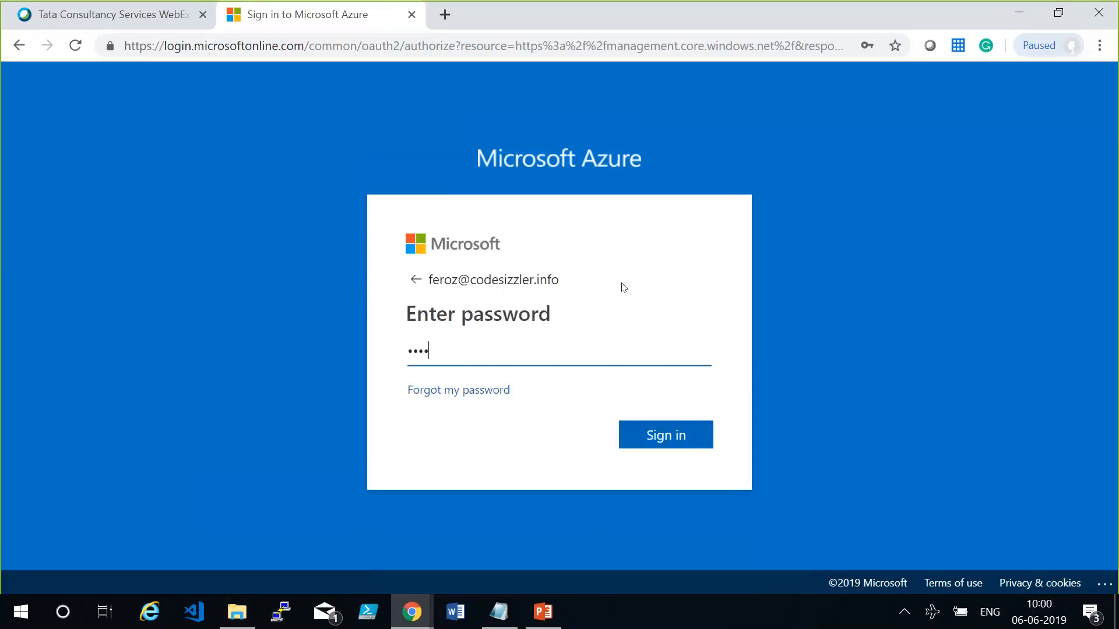
type("*****")
key("Return")
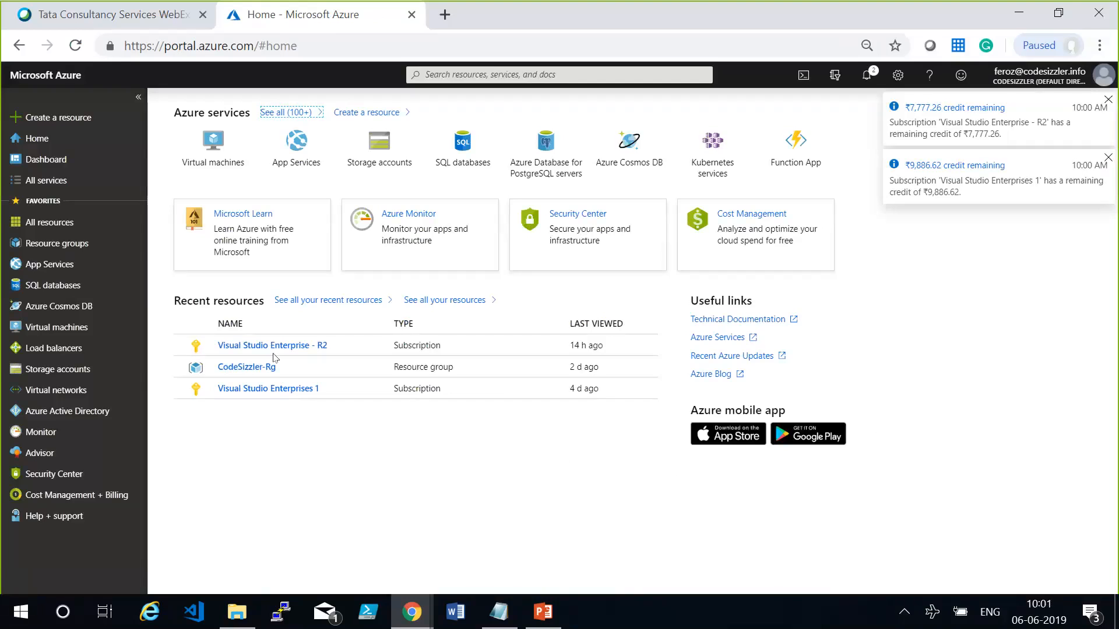
Start creating a new SQL Database resource from the Marketplace's Databases category.
left_click(85, 120)
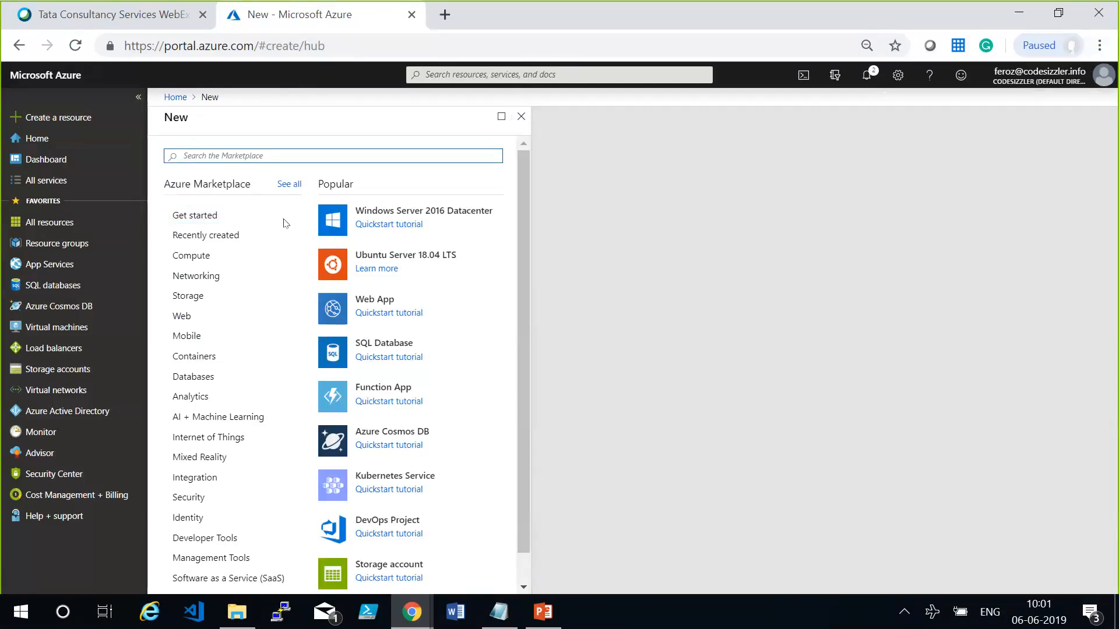
left_click(236, 370)
left_click(235, 376)
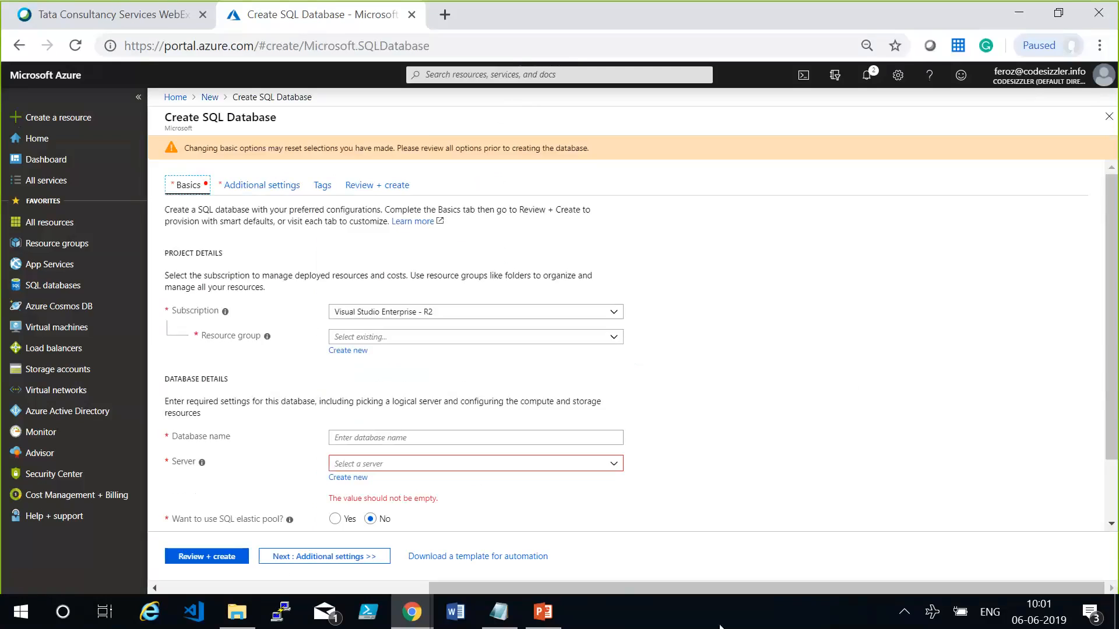
left_click(813, 301)
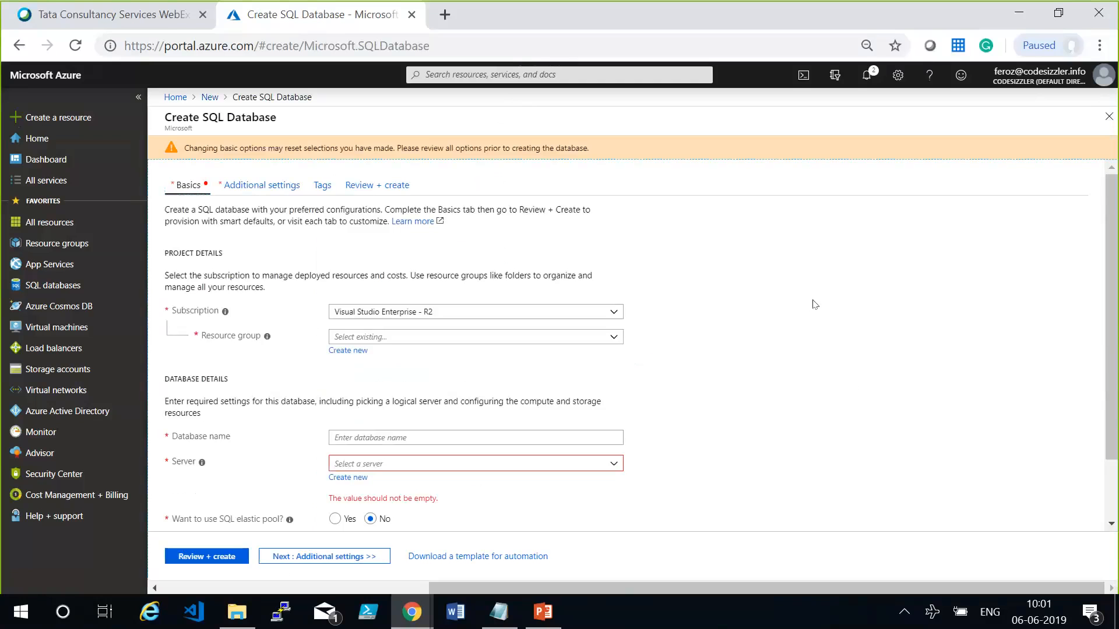
Keep the Visual Studio Enterprise - R2 subscription and create a new resource group named tcsvilt-rg for the database.
left_click(603, 313)
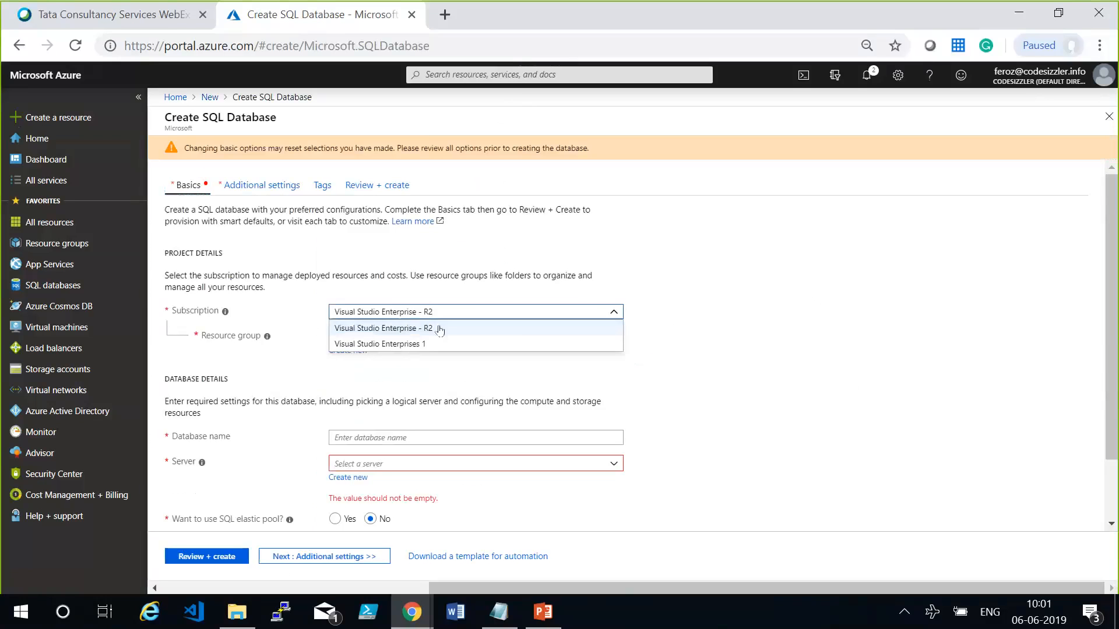
left_click(822, 327)
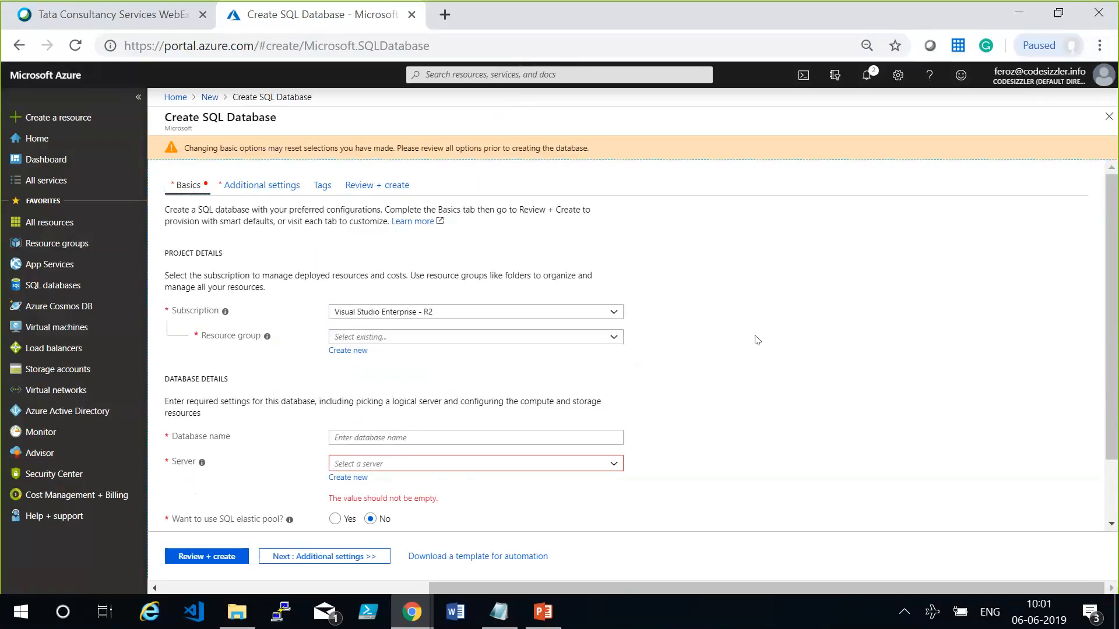
left_click(348, 351)
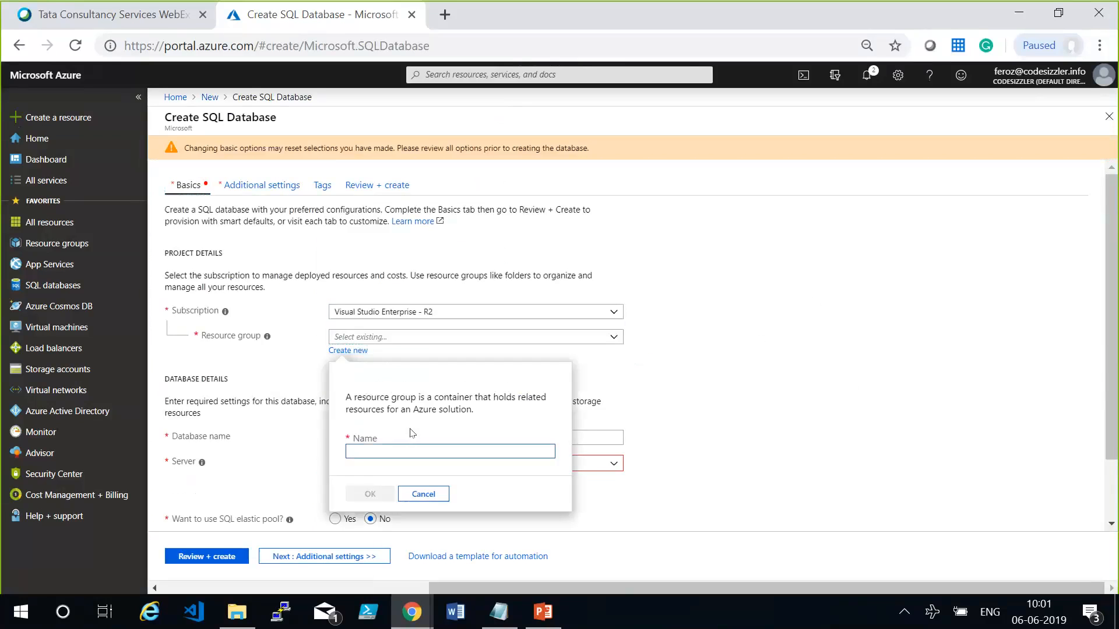
type("tcsv")
type("rg")
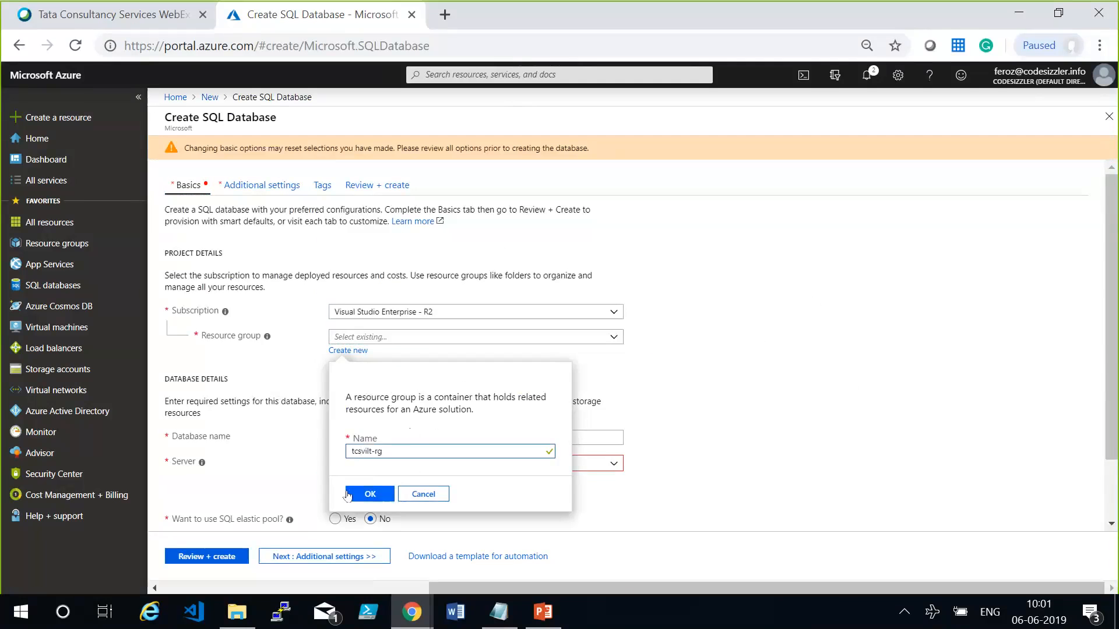
left_click(369, 494)
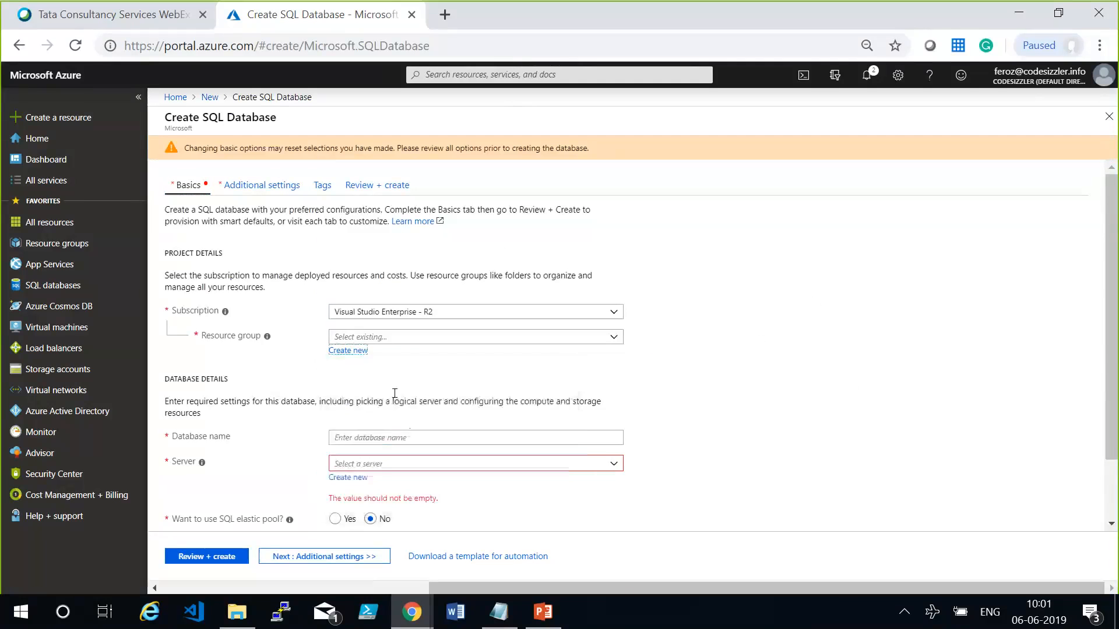
Name the new database tcssqldb.
left_click(390, 437)
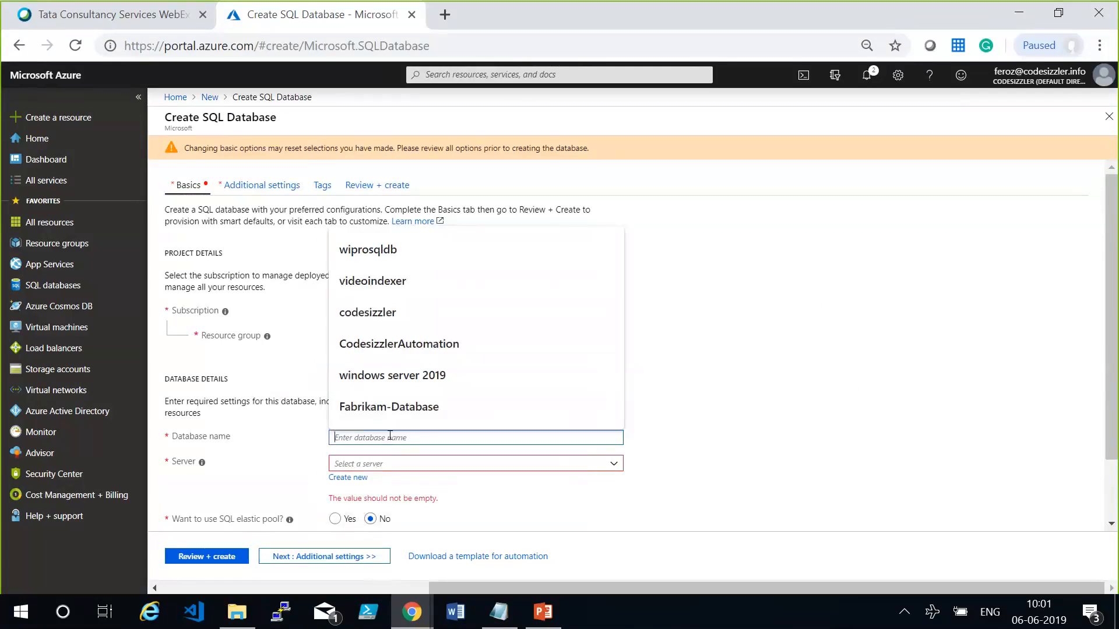
type("cod")
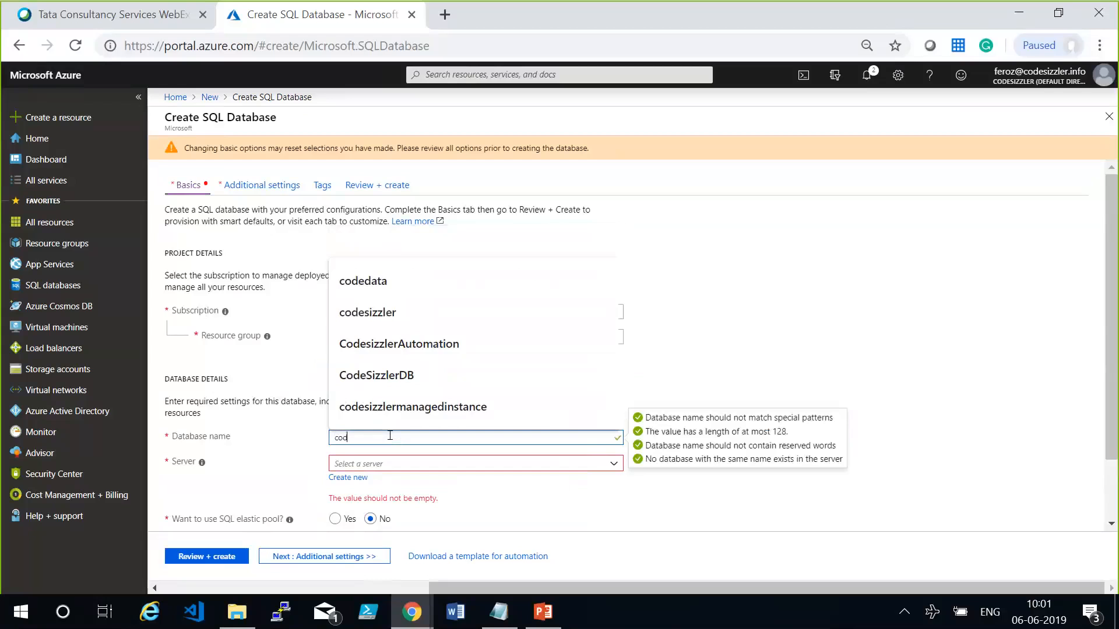
type("c")
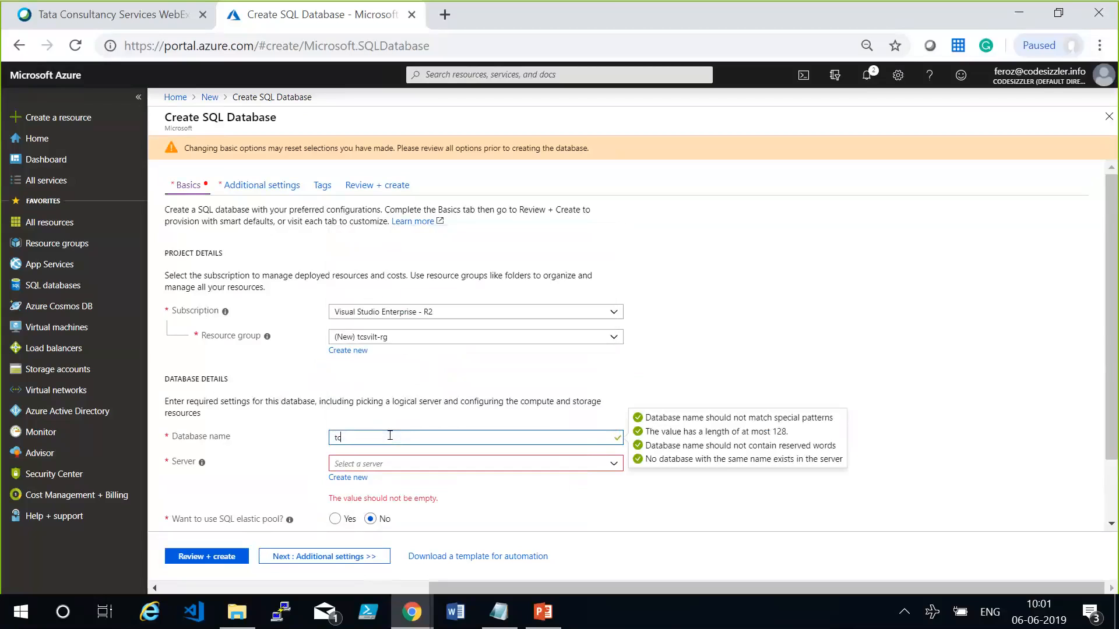
type("ssql-rg")
key("Tab")
left_click(407, 433)
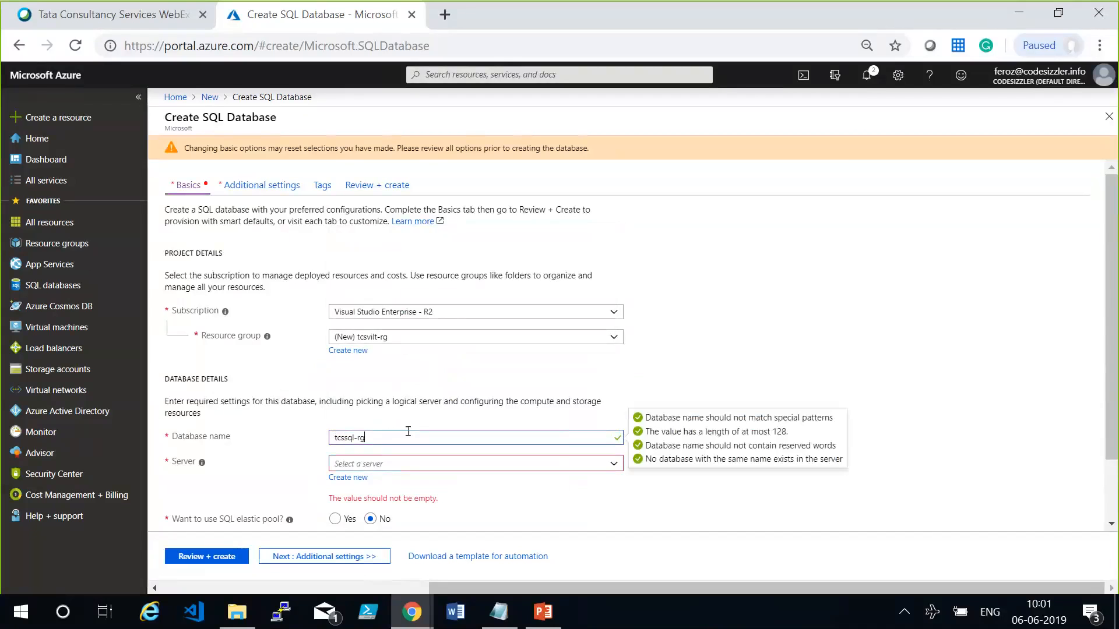
key("BackSpace")
key("BackSpace")
type("db")
key("Tab")
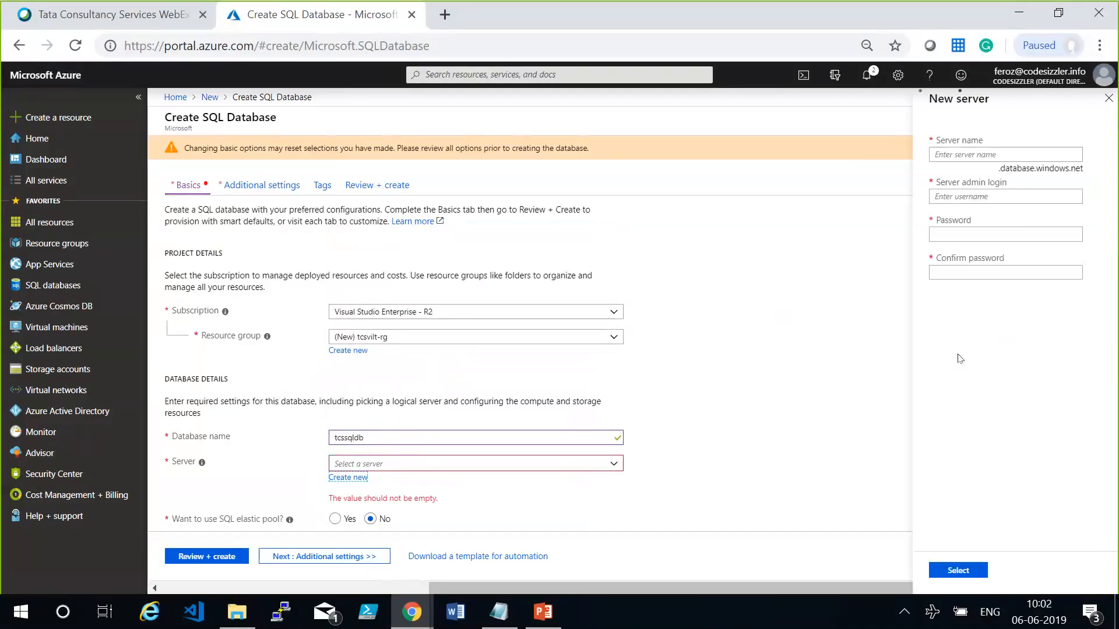
Name the new database server codesizzler and set its server admin login to demouser.
left_click(986, 154)
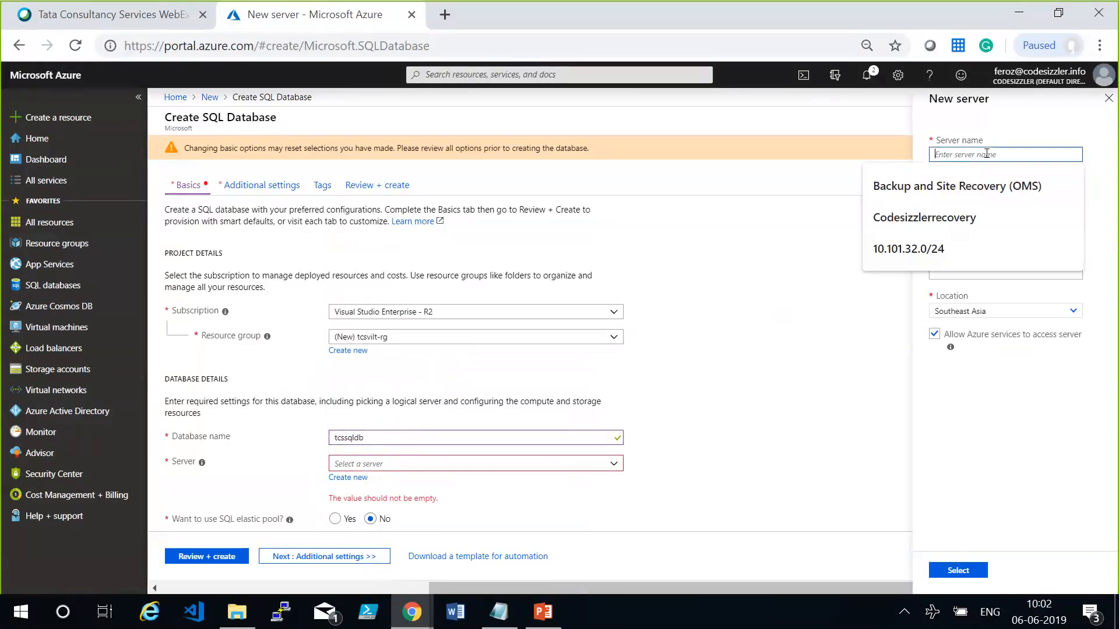
type("codesizzler")
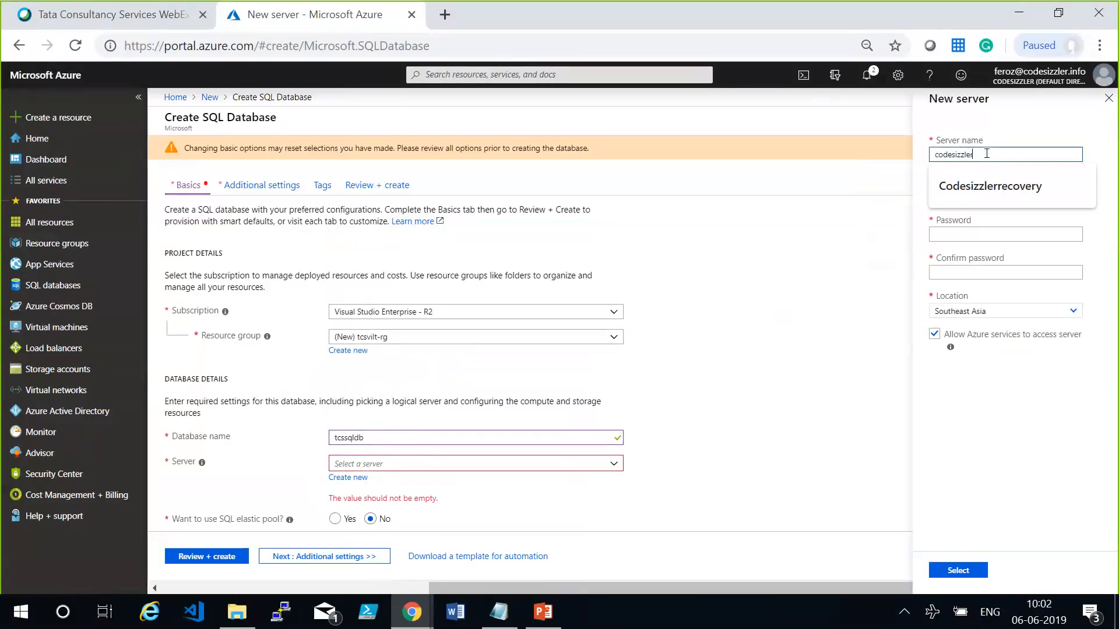
key("Tab")
type("demouser")
key("Tab")
Enter the new server's admin password and repeat it in the confirmation field.
type("•••••••••")
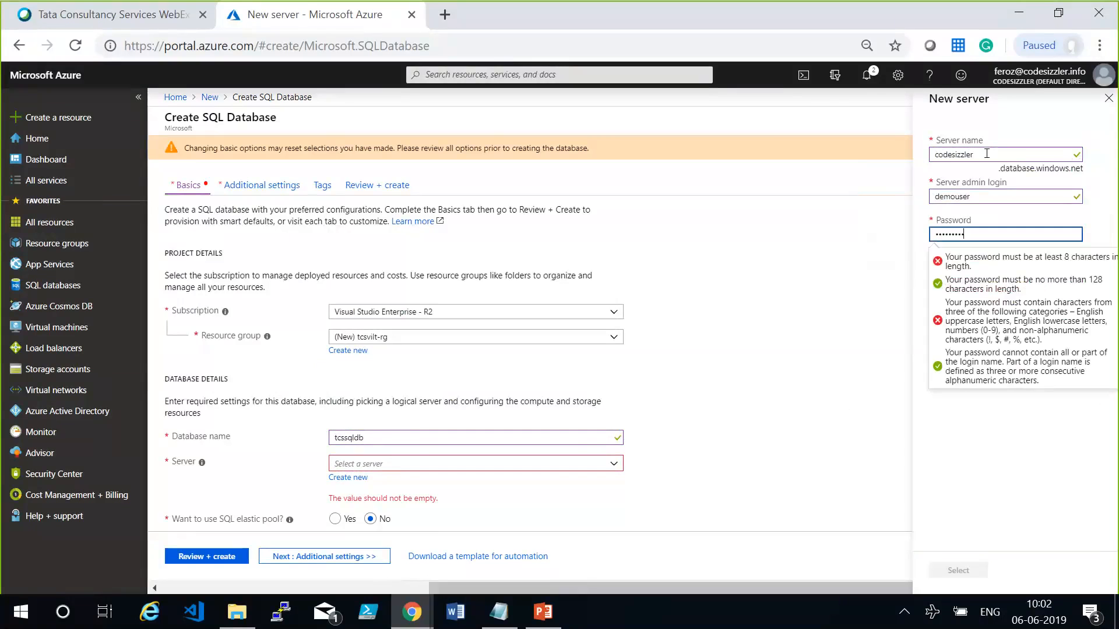
type("•••")
key("Tab")
type("••••••••••••")
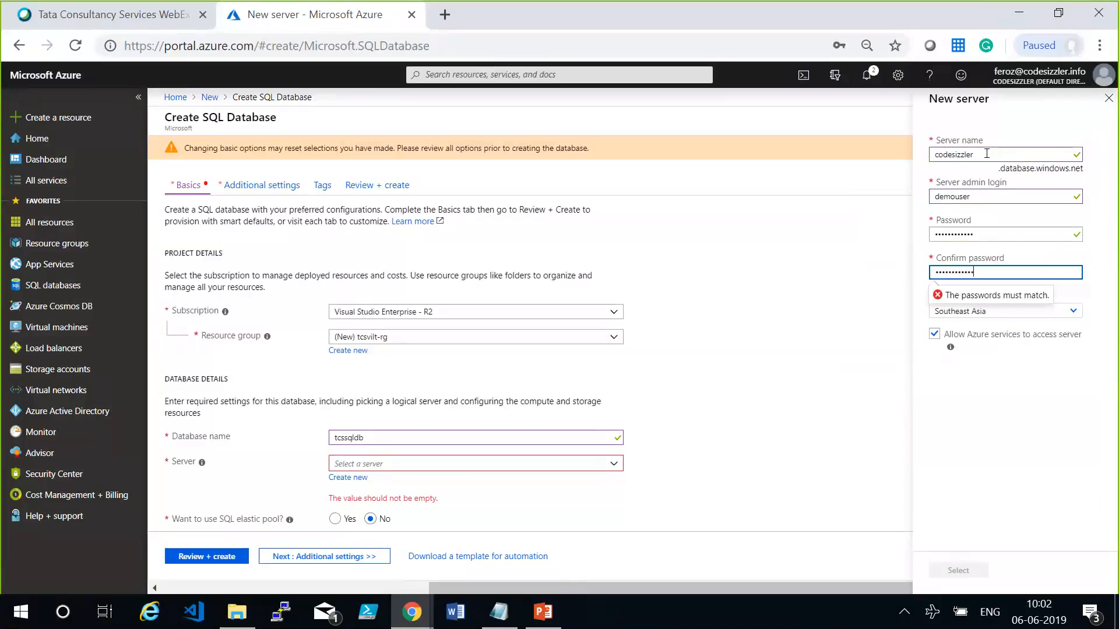
Record the server admin login demouser and its password in the Notepad notes, and confirm the new server in the Azure portal.
key("alt+Tab")
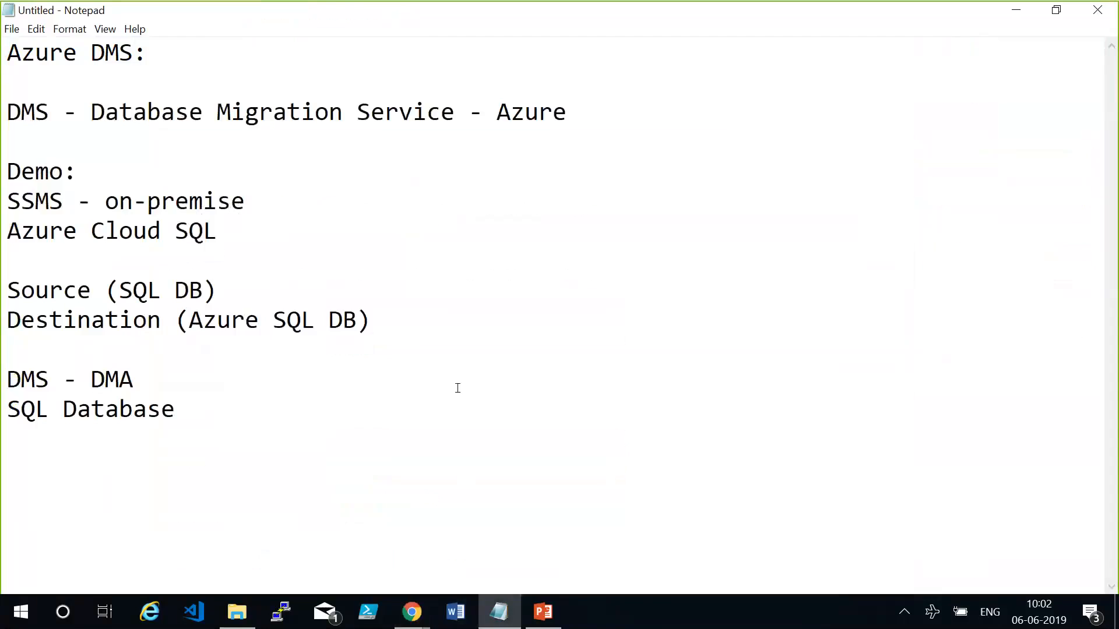
type("demouser")
key("Return")
type("demo@pass12")
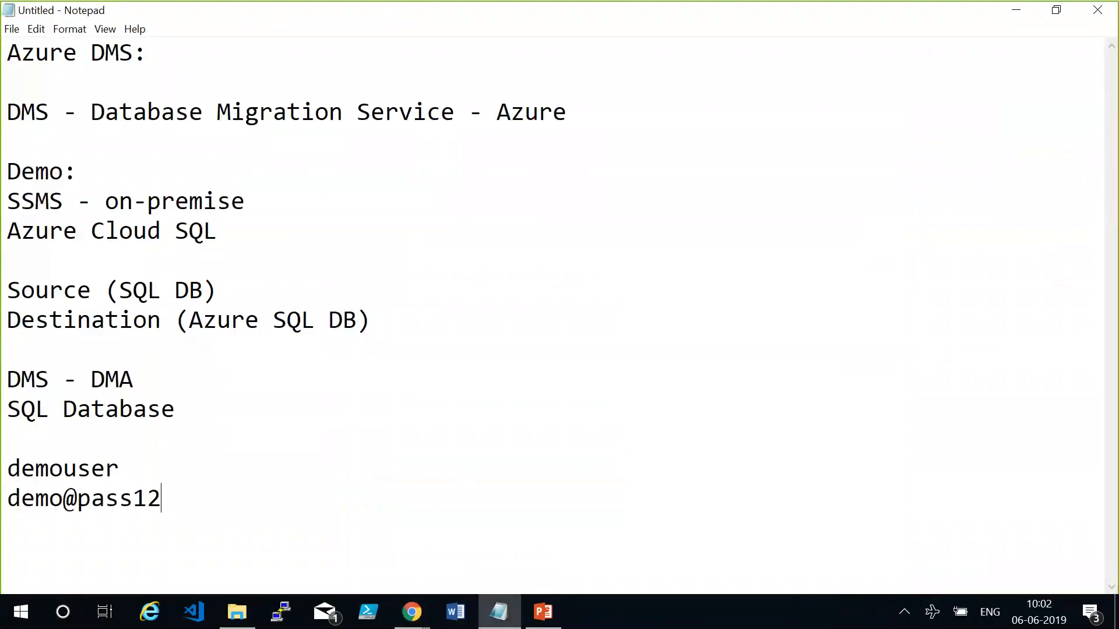
type("3")
left_click(501, 606)
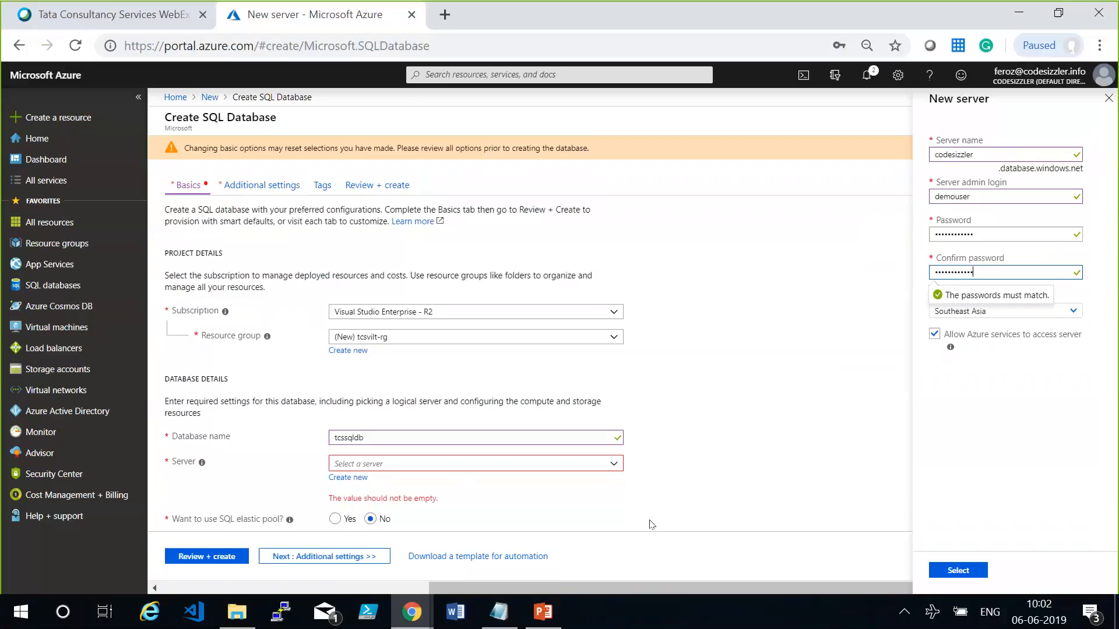
left_click(963, 572)
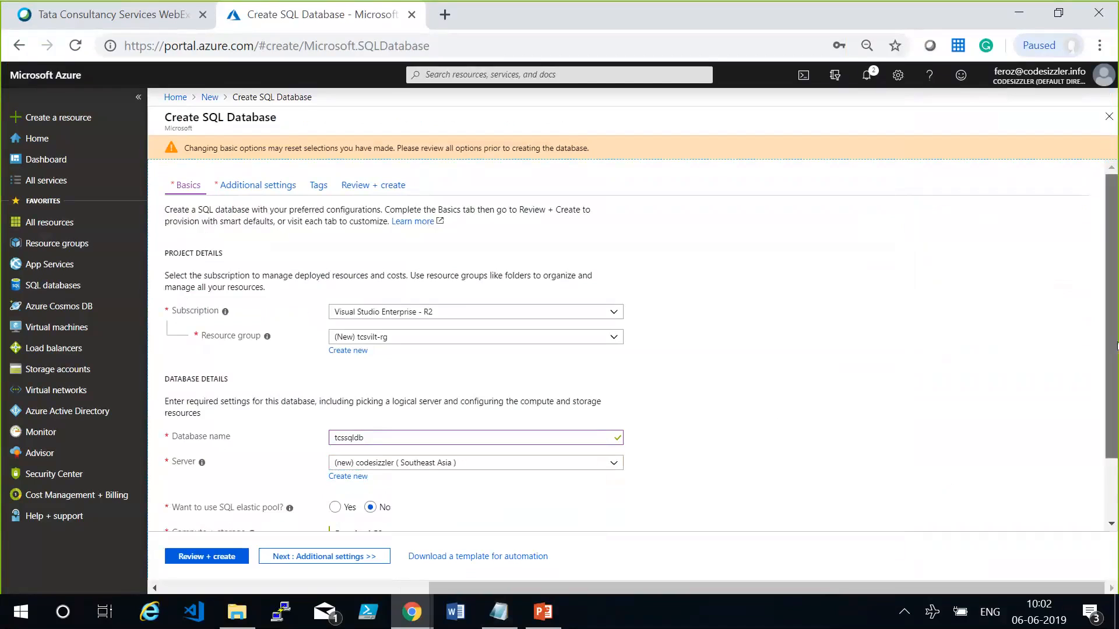
scroll(1116, 345, "down", 3)
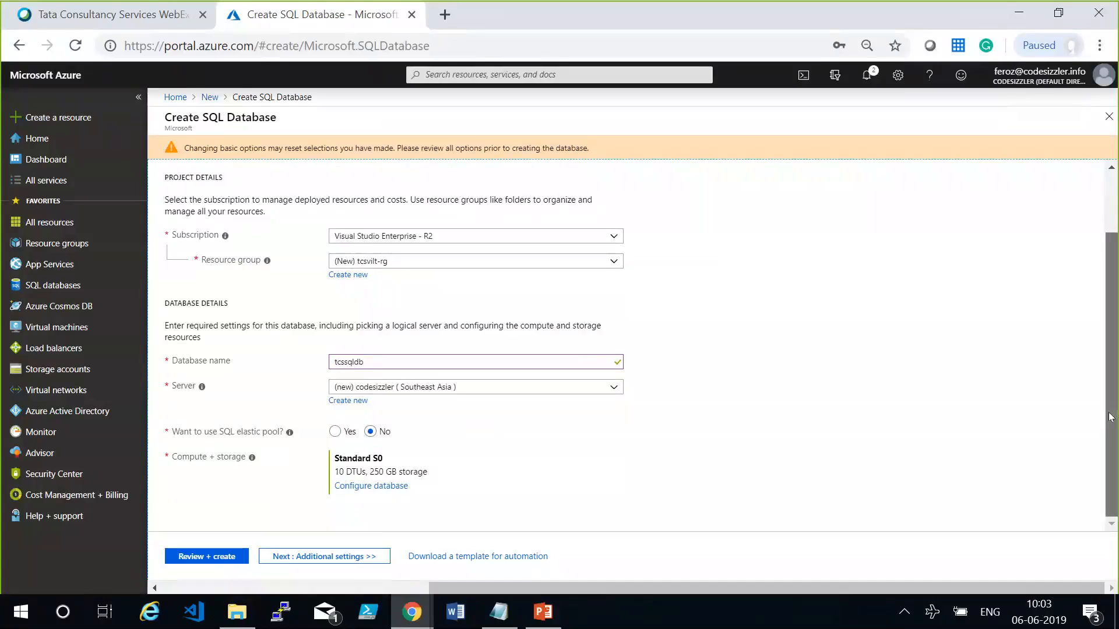
left_click(905, 470)
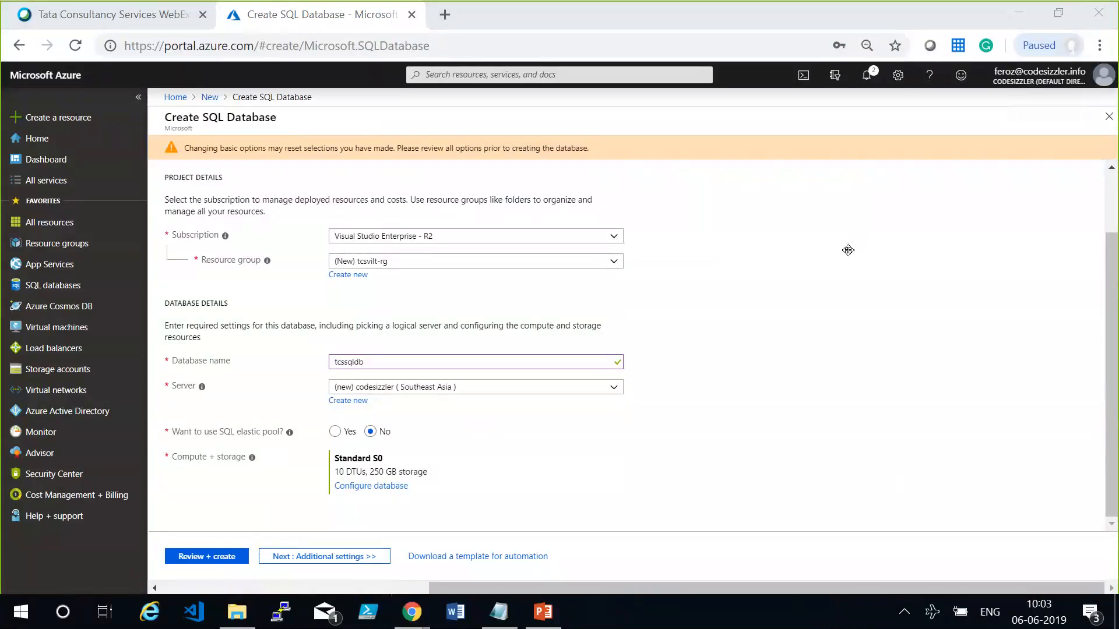
mouse_move(837, 263)
left_click(195, 397)
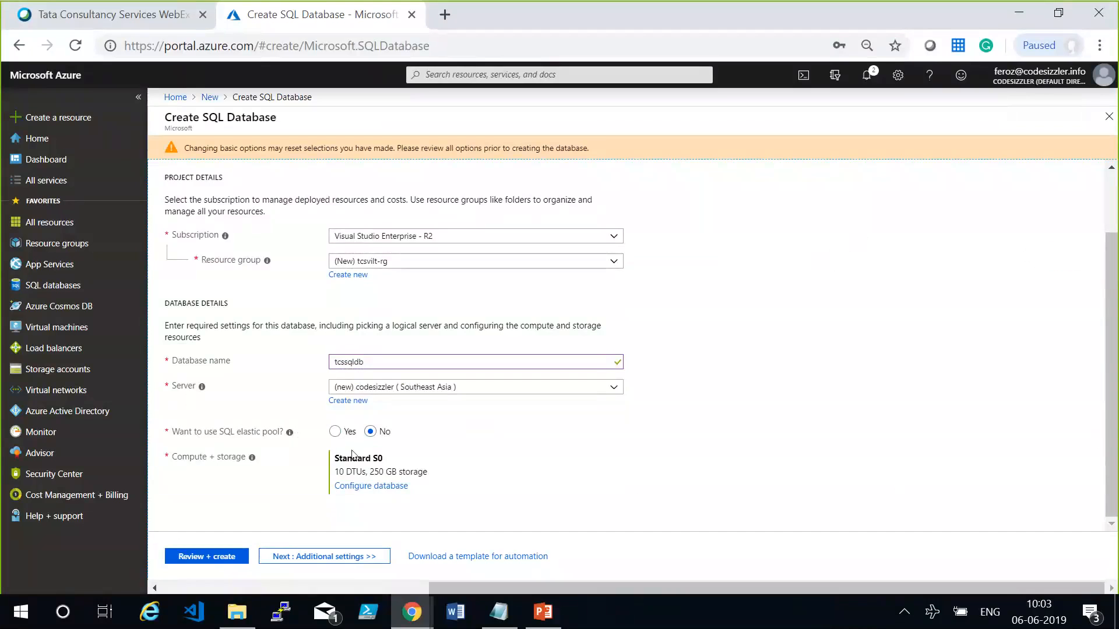
Enable the SQL elastic pool option and create a new elastic pool named codesizzlerpool.
left_click(336, 440)
left_click(389, 466)
left_click(345, 480)
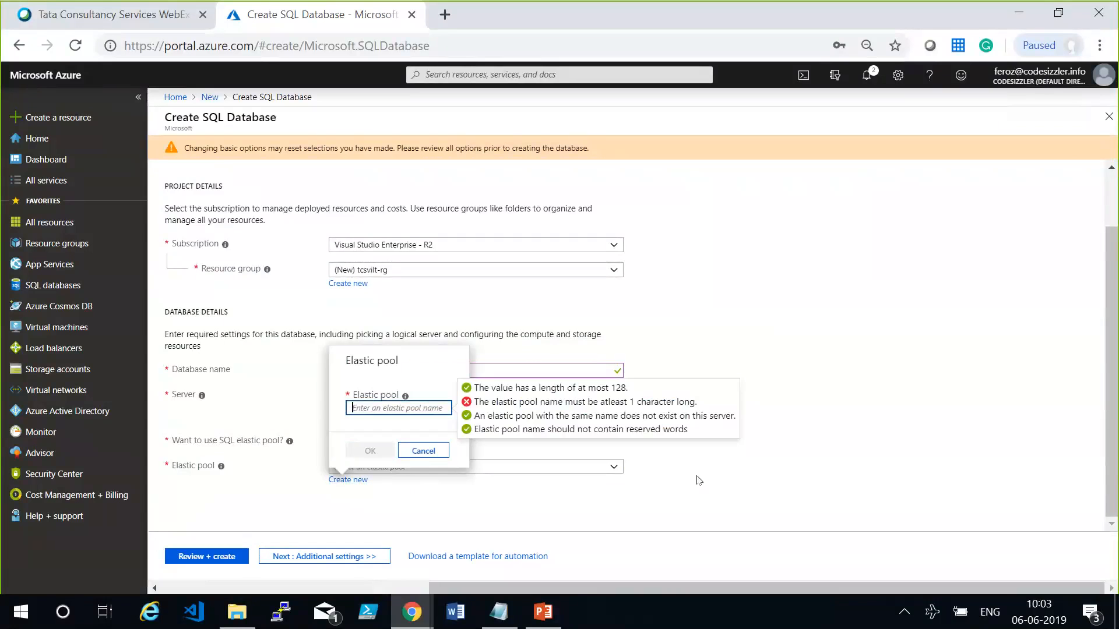
type("codesizzle")
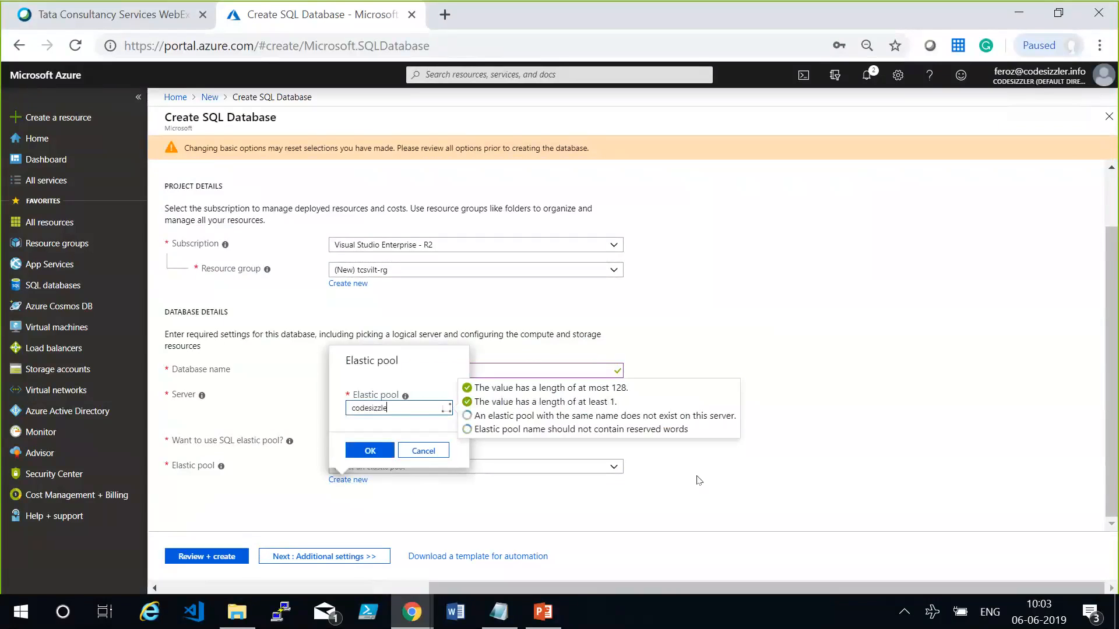
type("rpool")
left_click(369, 450)
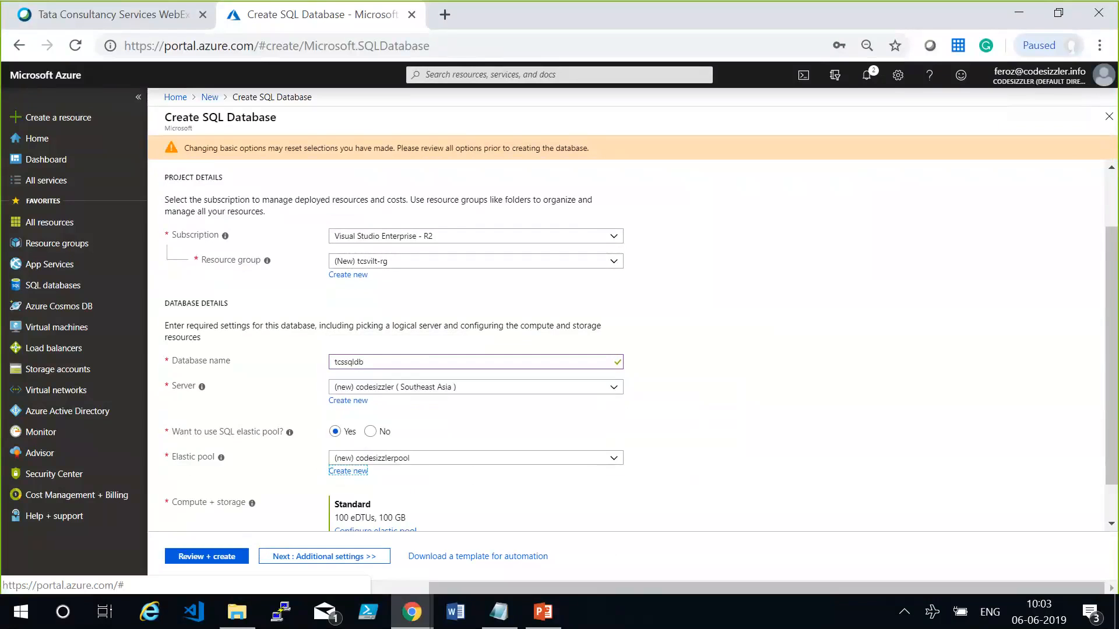
Preview the Basic tier's pool and per-database settings for the elastic pool, closing the configuration without applying it.
scroll(425, 489, "down", 1)
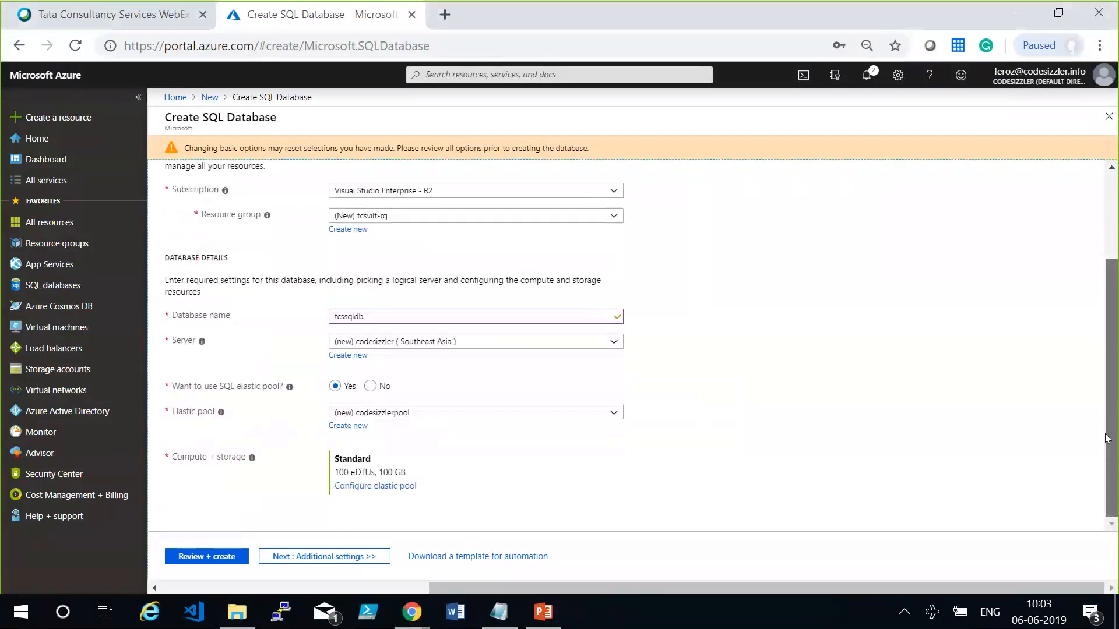
left_click(398, 487)
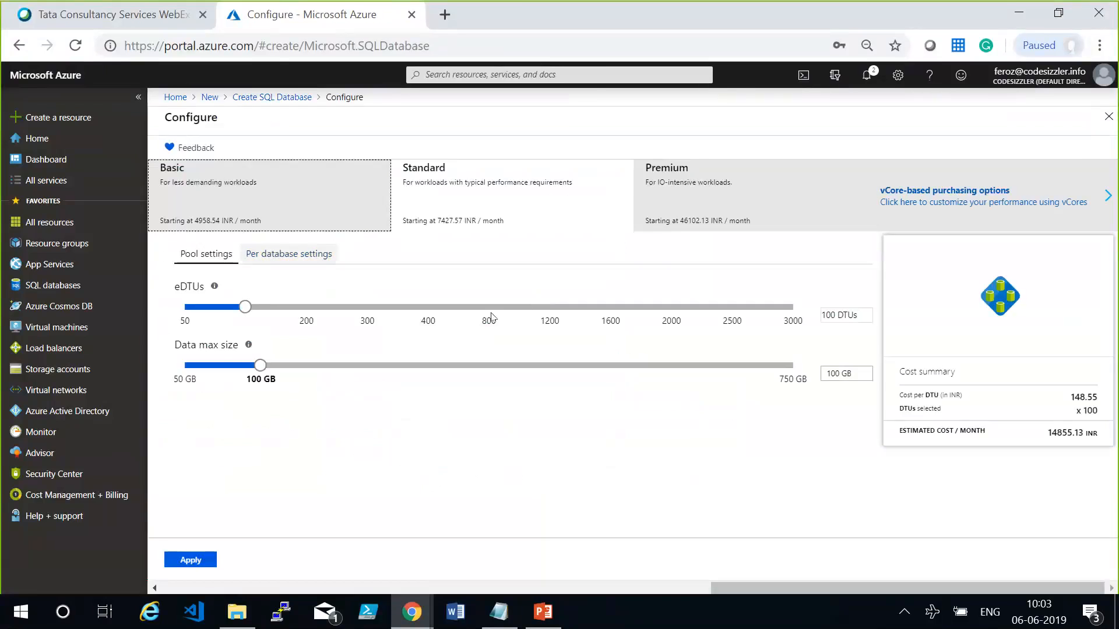
left_click(303, 212)
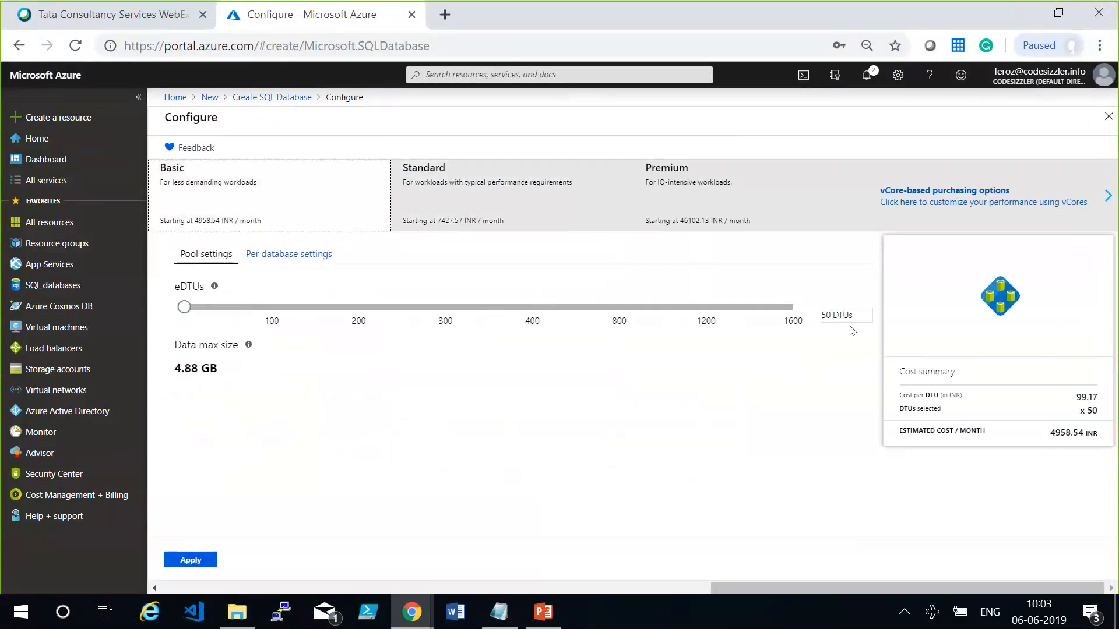
left_click_drag(849, 312, 815, 313)
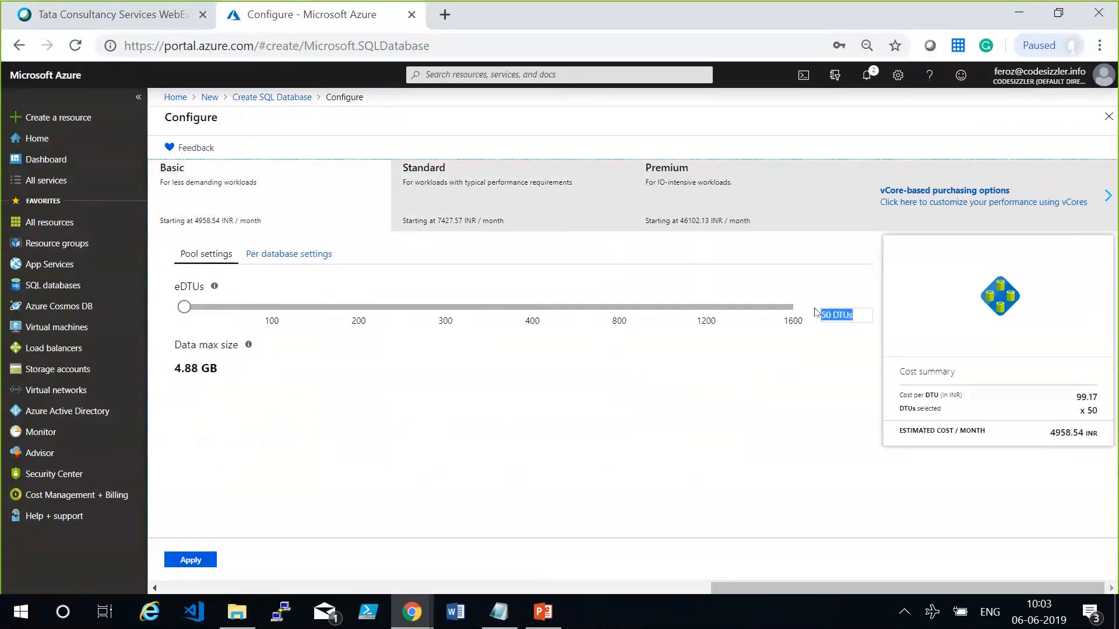
left_click(808, 366)
left_click(295, 254)
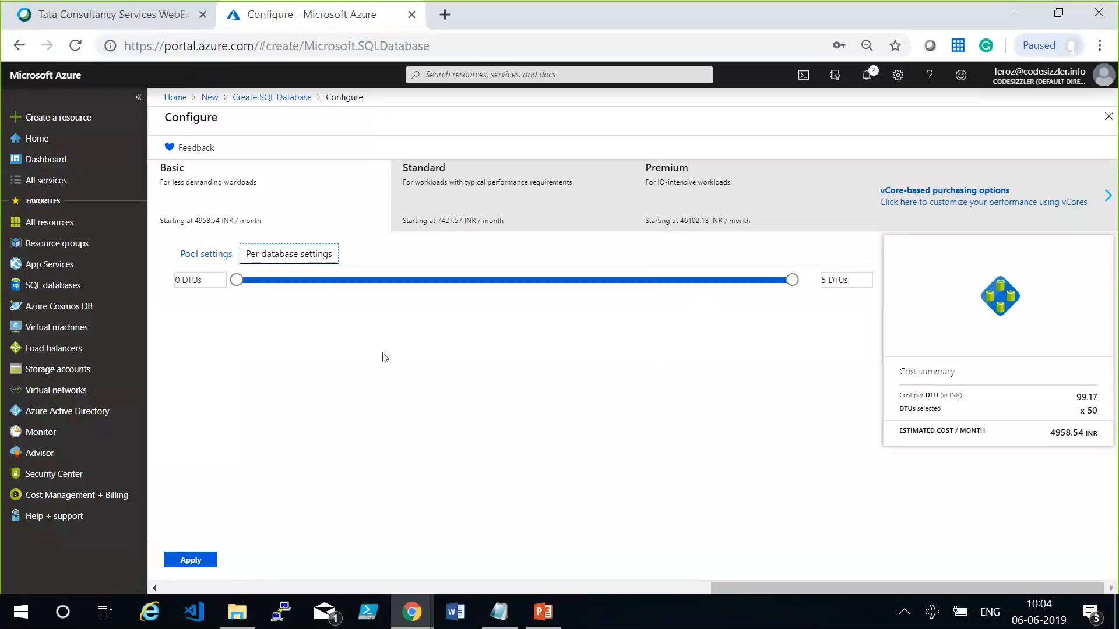
left_click(226, 257)
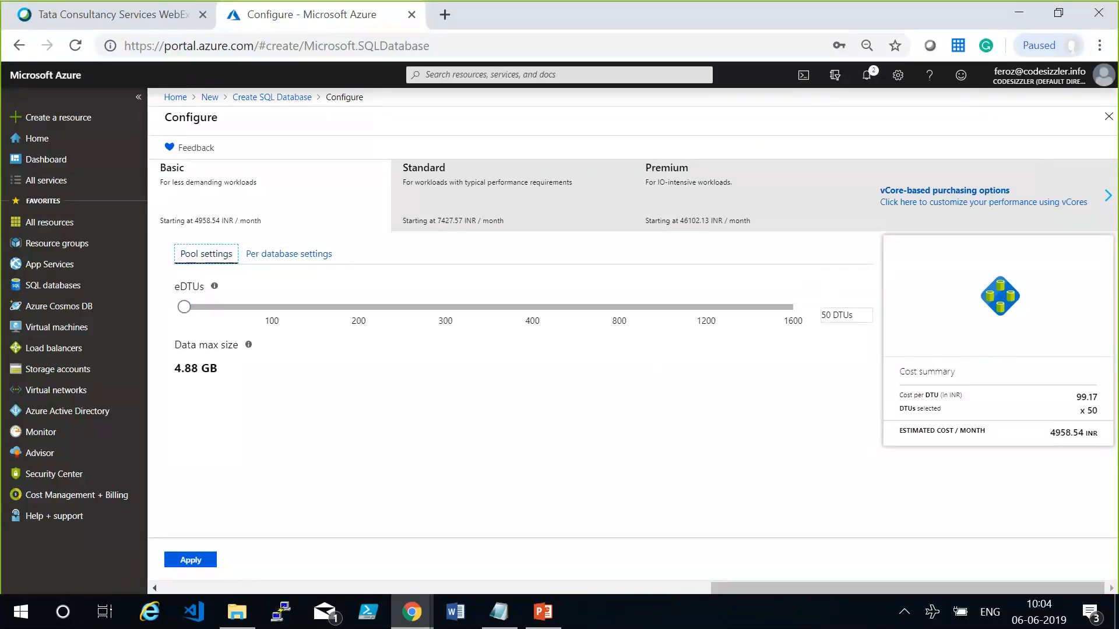
left_click(1109, 116)
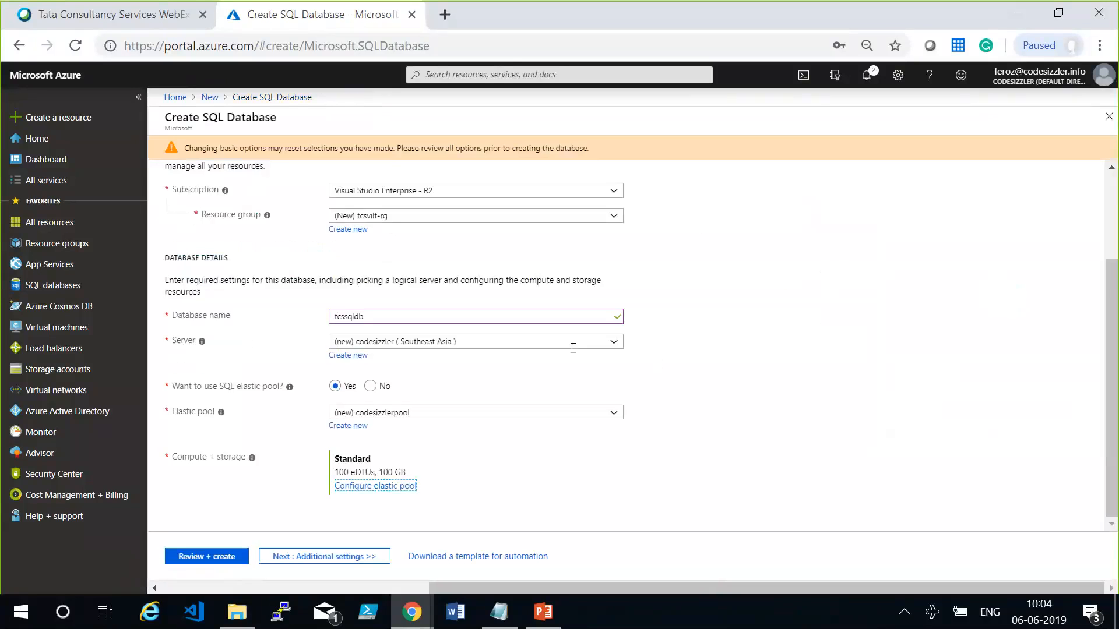
Choose not to use an elastic pool and set the database's compute and storage to the Basic tier with 2 GB.
left_click(782, 407)
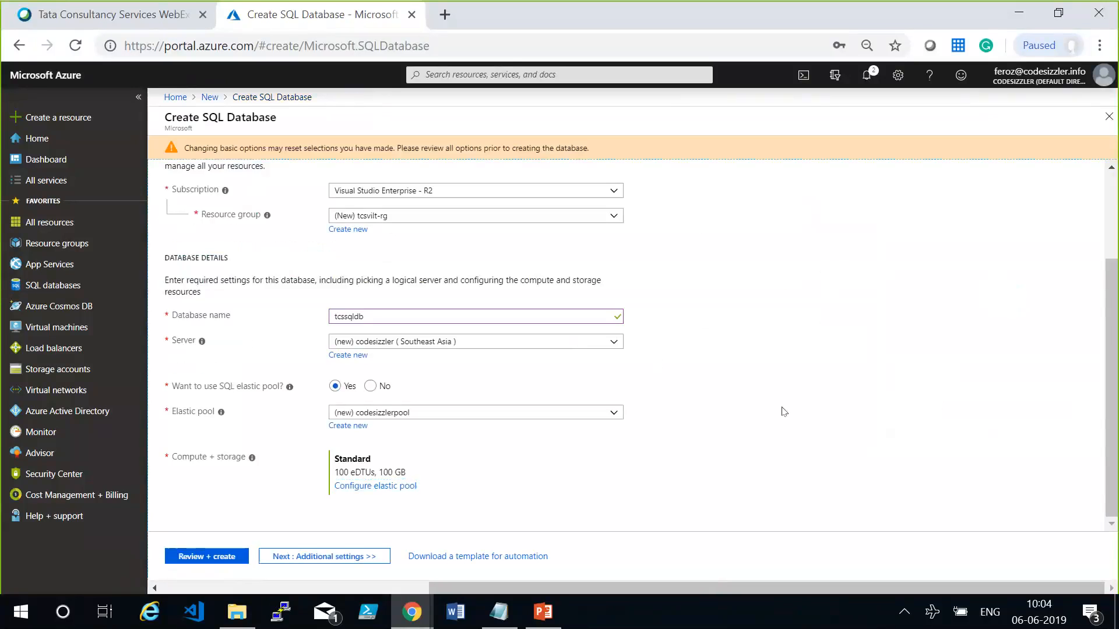
left_click(386, 385)
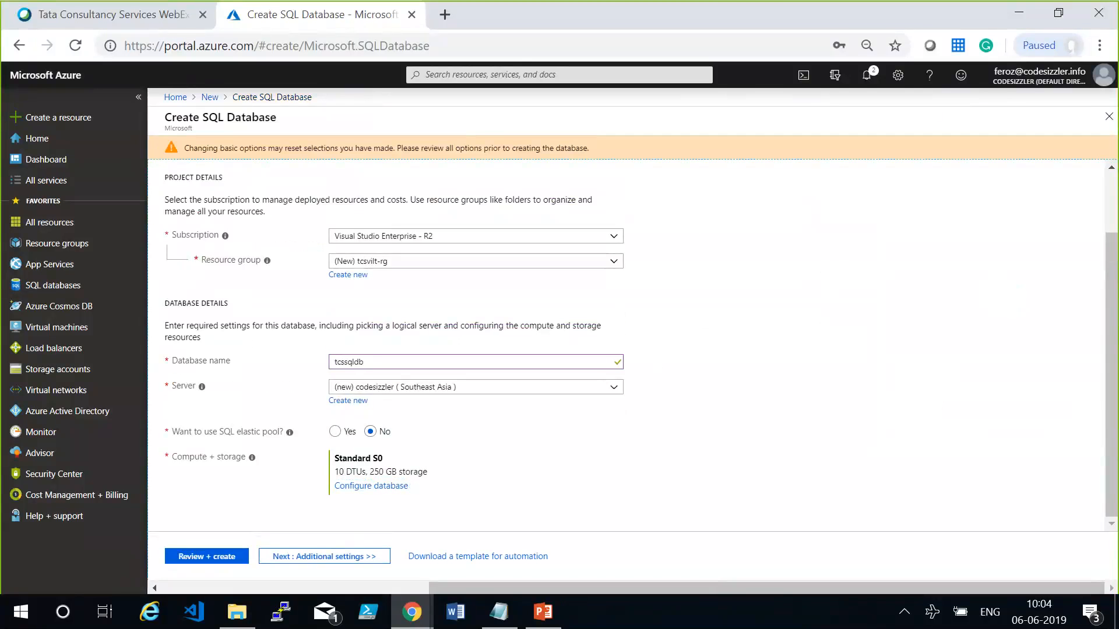
left_click(346, 487)
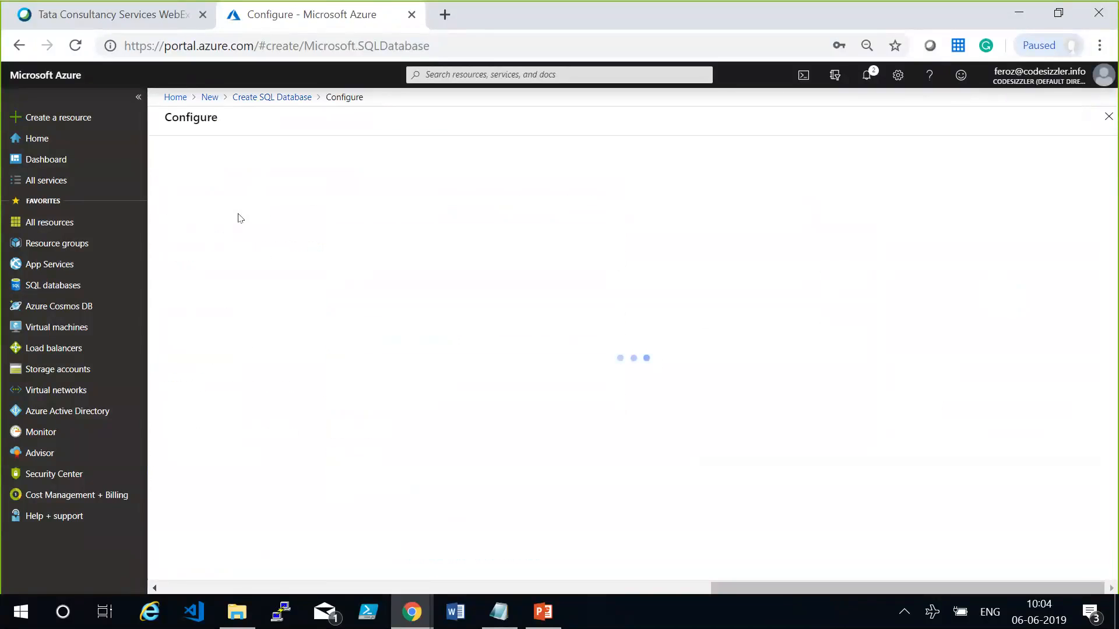
left_click(236, 218)
left_click(215, 563)
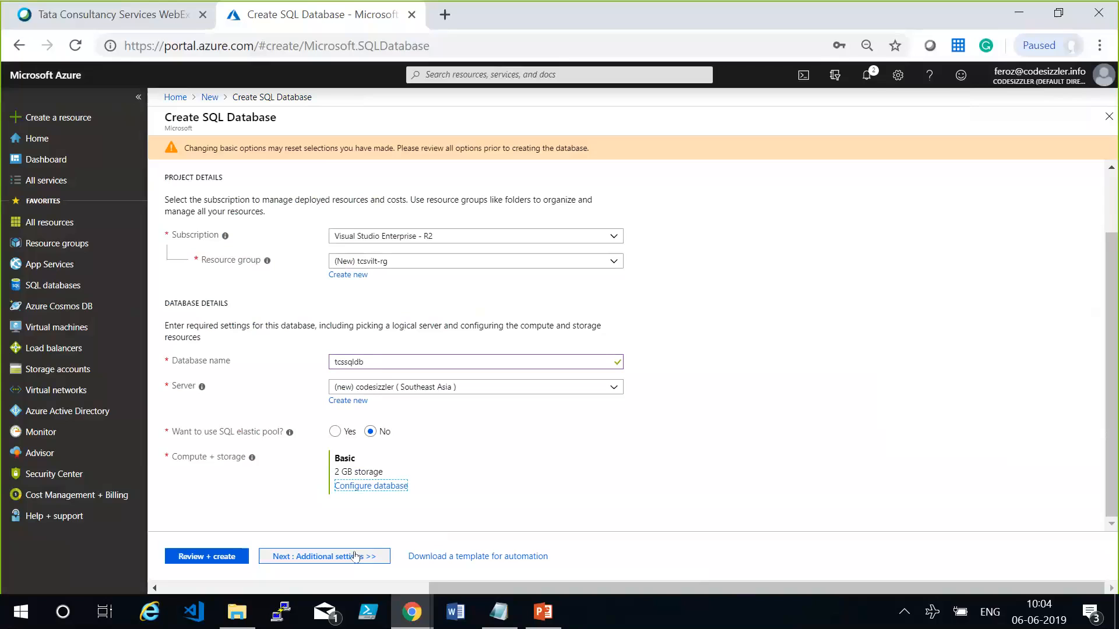
Keep the default additional settings, leave the tags empty, and create the database from the review page.
left_click(355, 557)
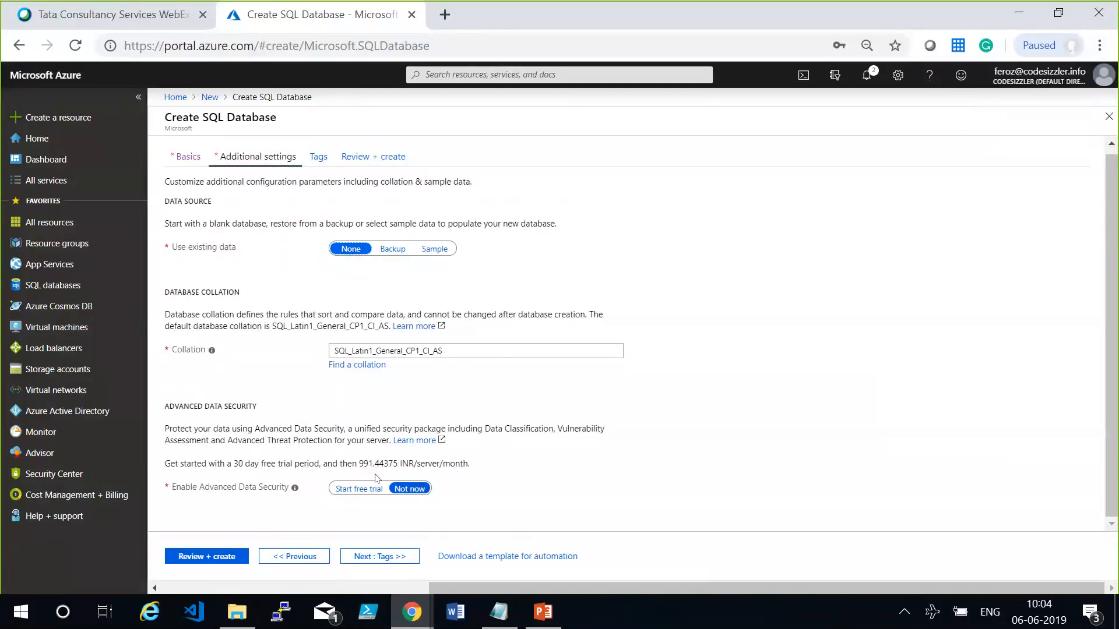
left_click(381, 556)
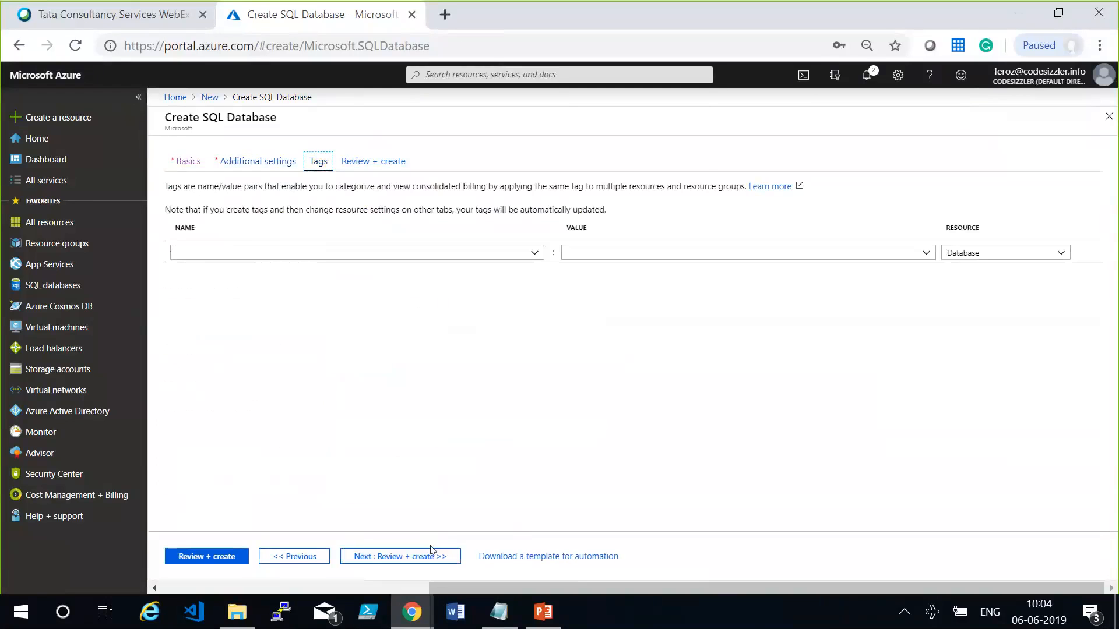
left_click(402, 556)
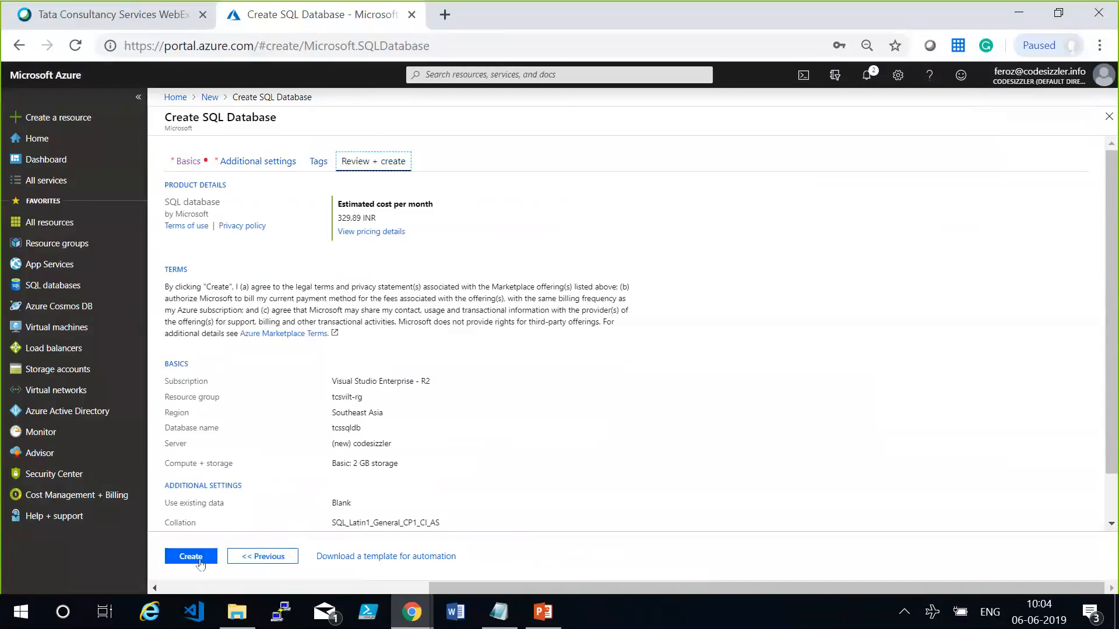
left_click(192, 557)
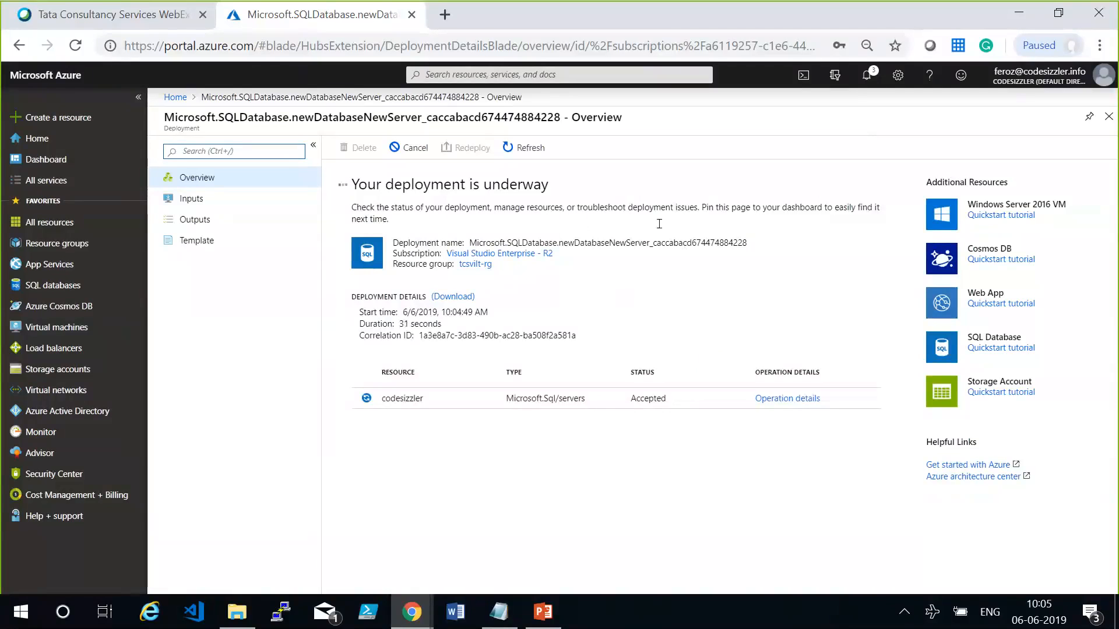
left_click_drag(367, 243, 749, 243)
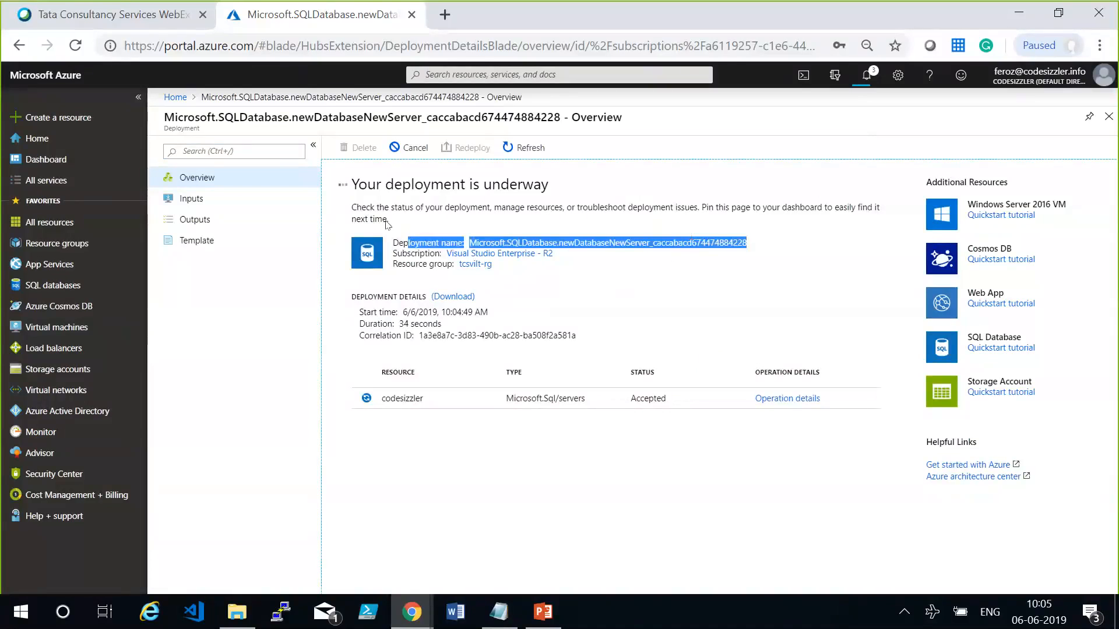
left_click_drag(397, 217, 372, 202)
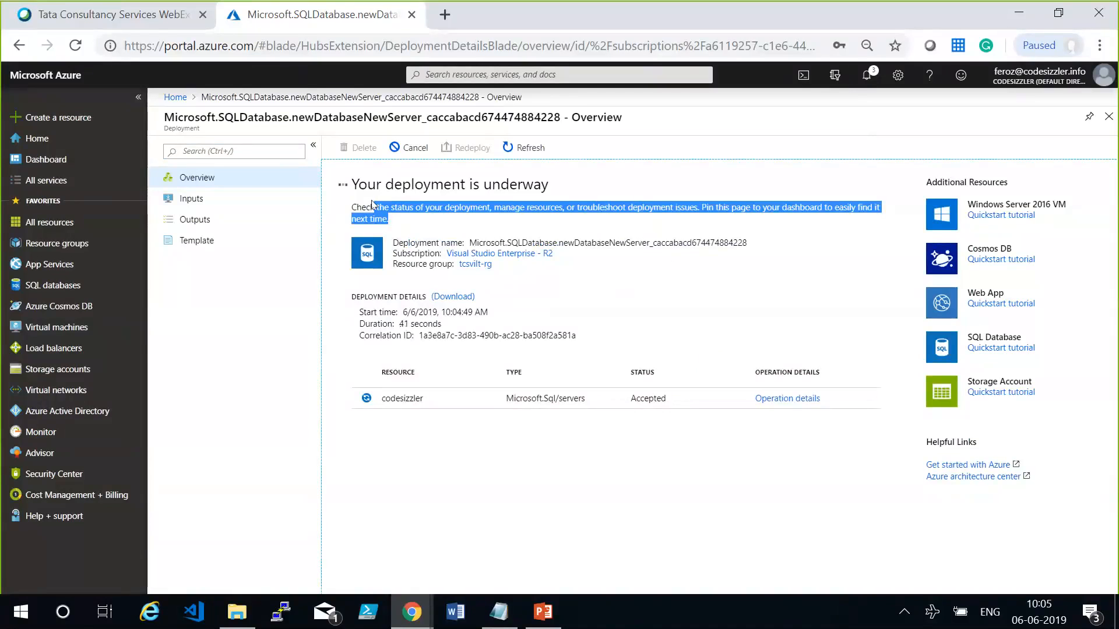
Pin the completed SQL database deployment to the dashboard from its notification and return to the portal home page.
left_click(372, 204)
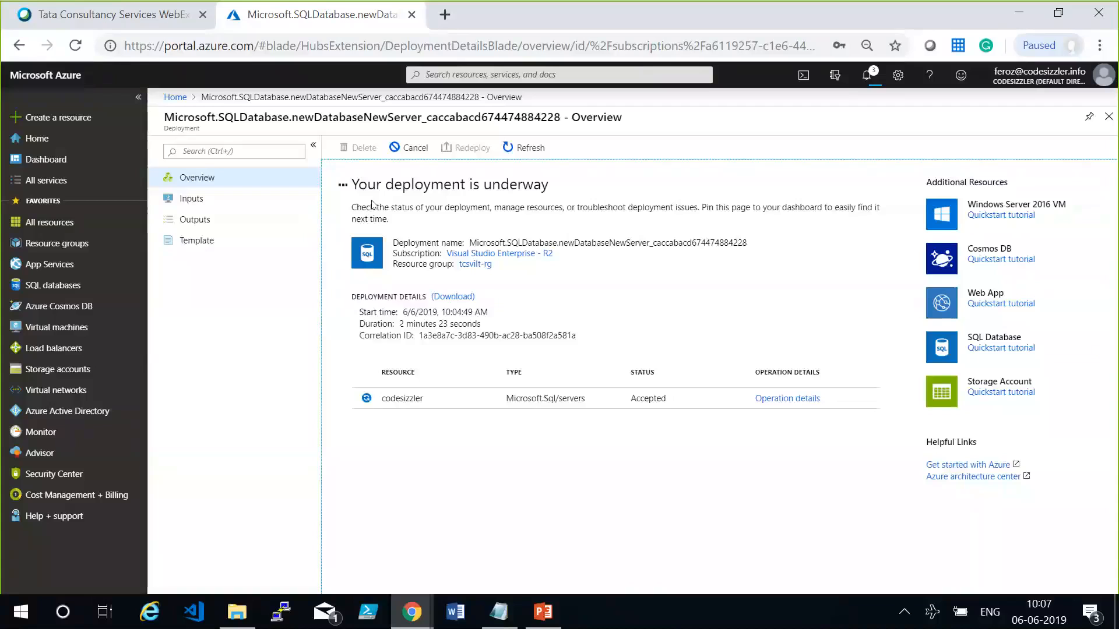
left_click(857, 79)
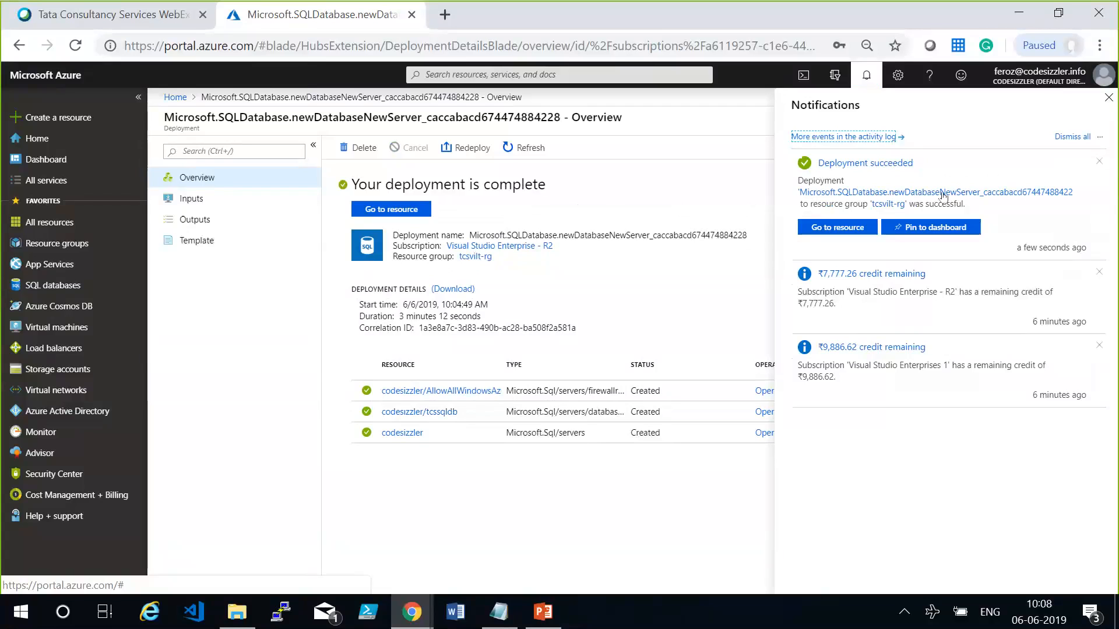
left_click(940, 228)
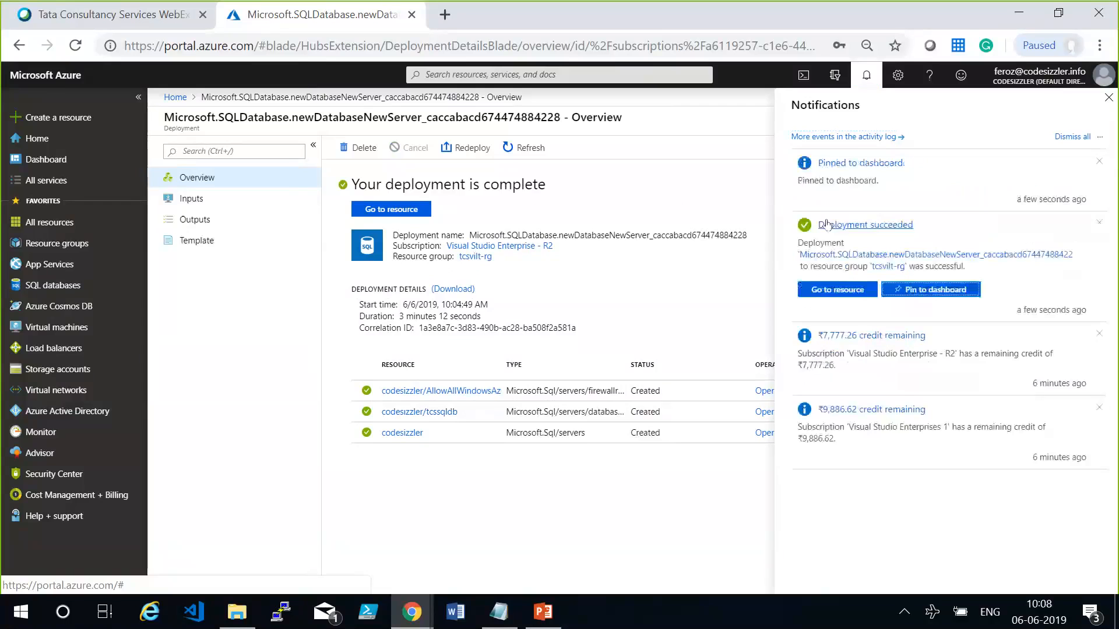
left_click(36, 78)
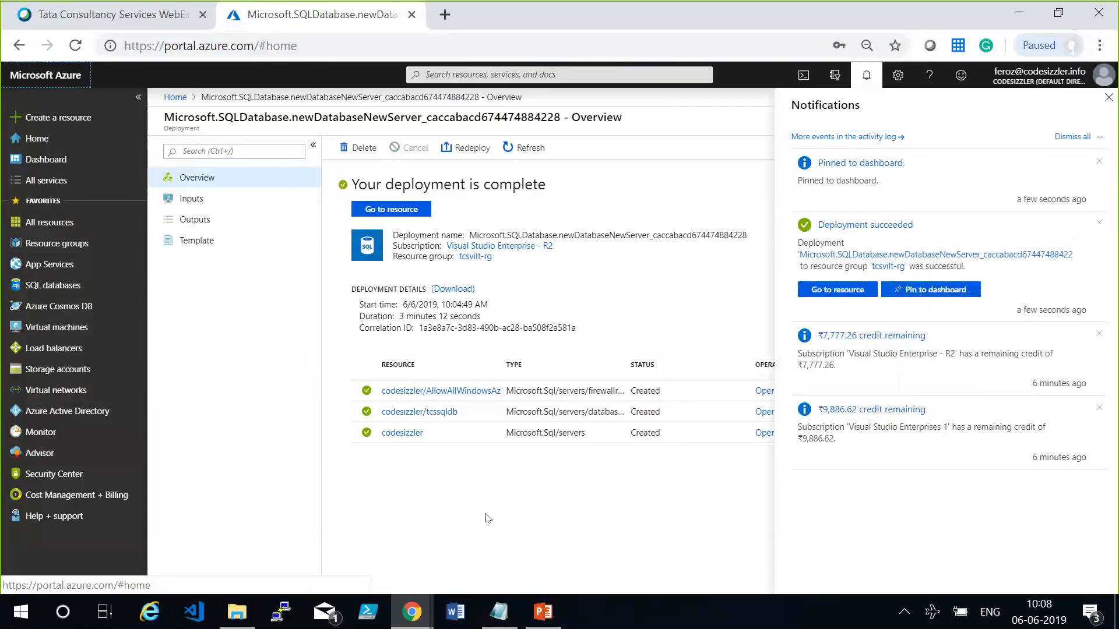
Switch to Notepad to review the Azure DMS demo notes, and return to the Azure portal.
left_click(499, 612)
left_click(273, 395)
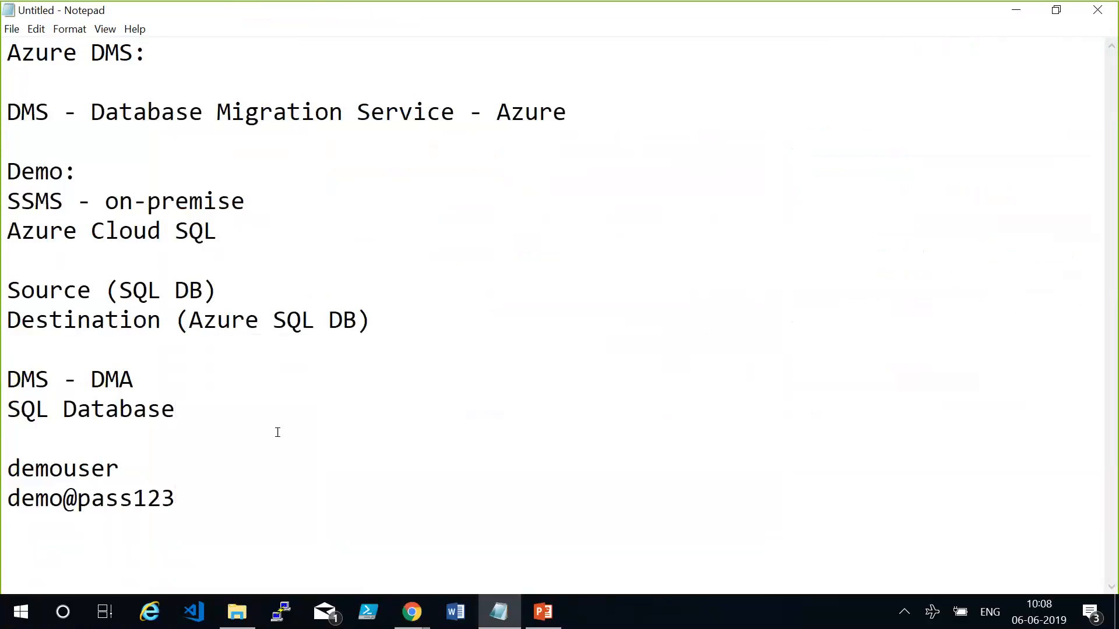
left_click(504, 625)
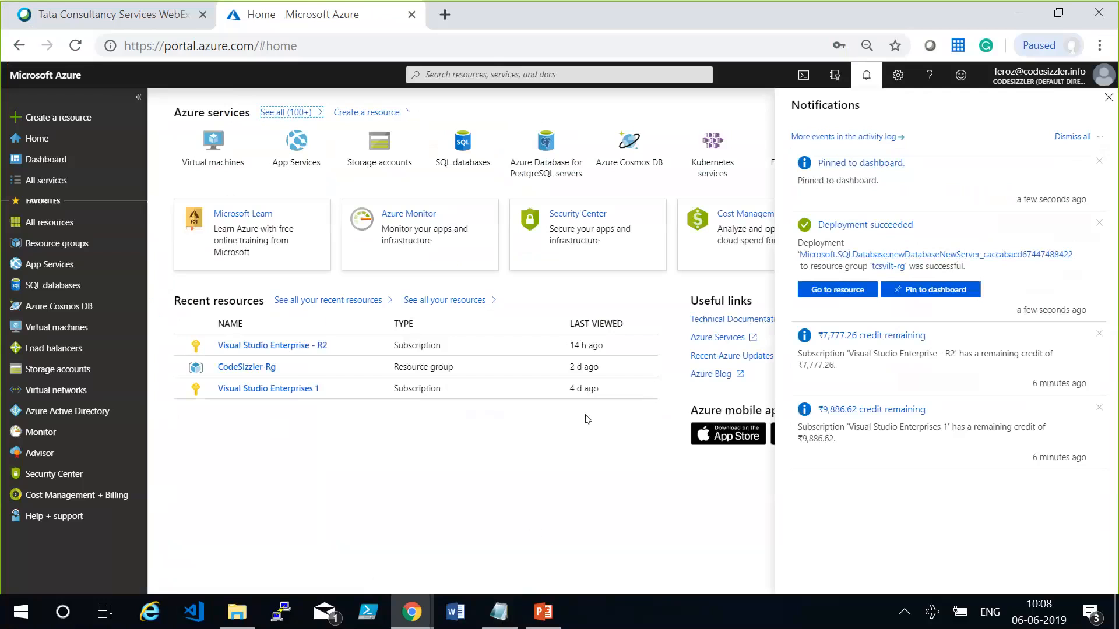
Search the Marketplace for SQL Server from the new resource page and display the offers as a list.
left_click(84, 122)
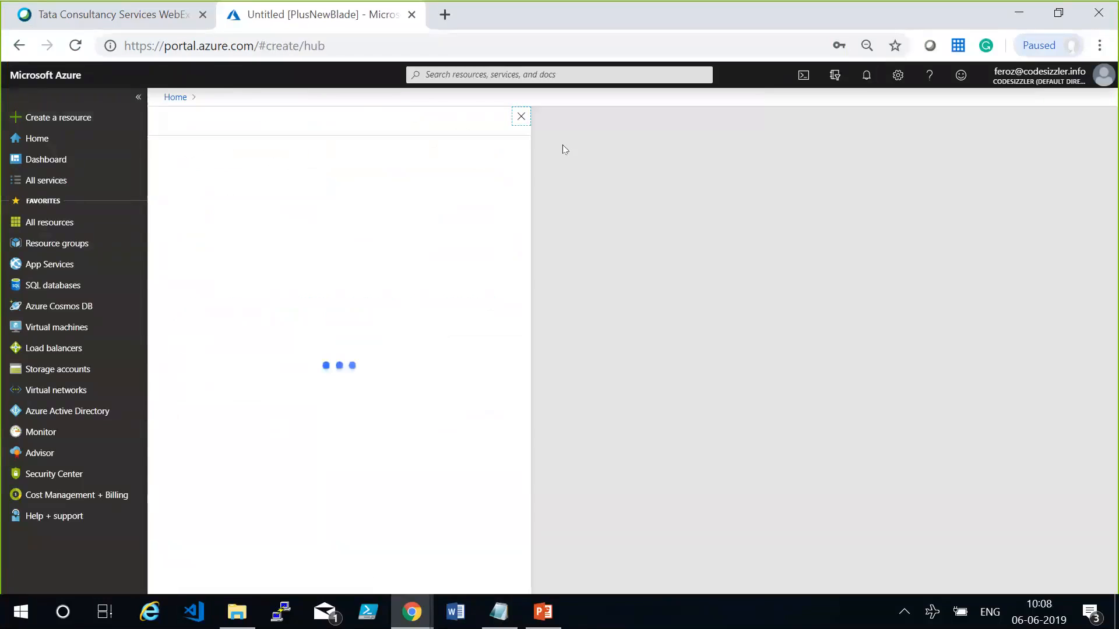
left_click(325, 154)
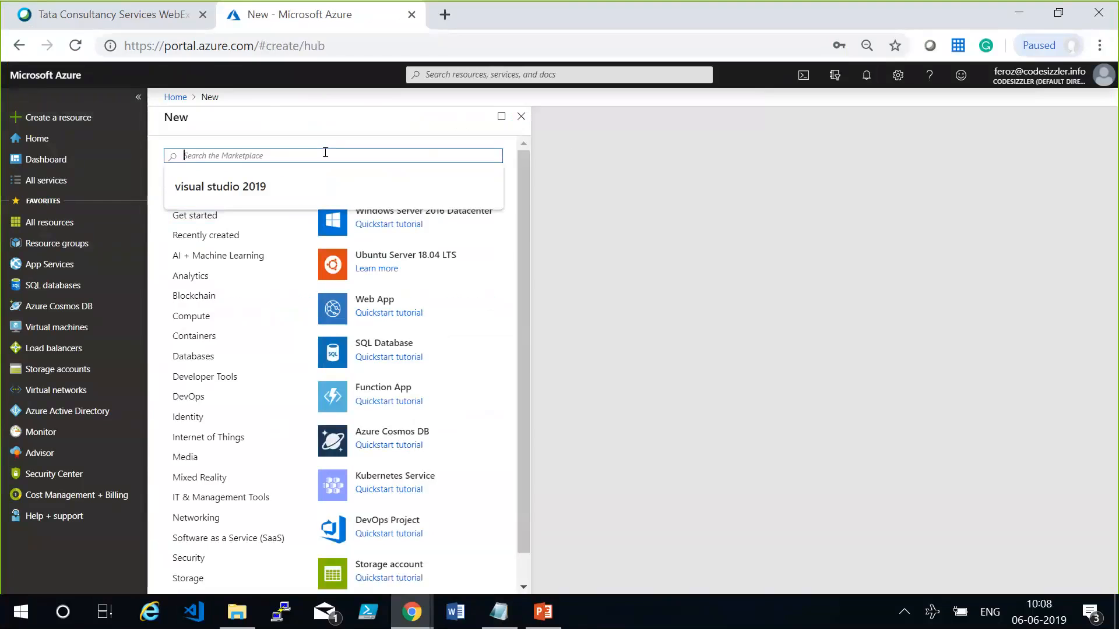
type("SQL Server")
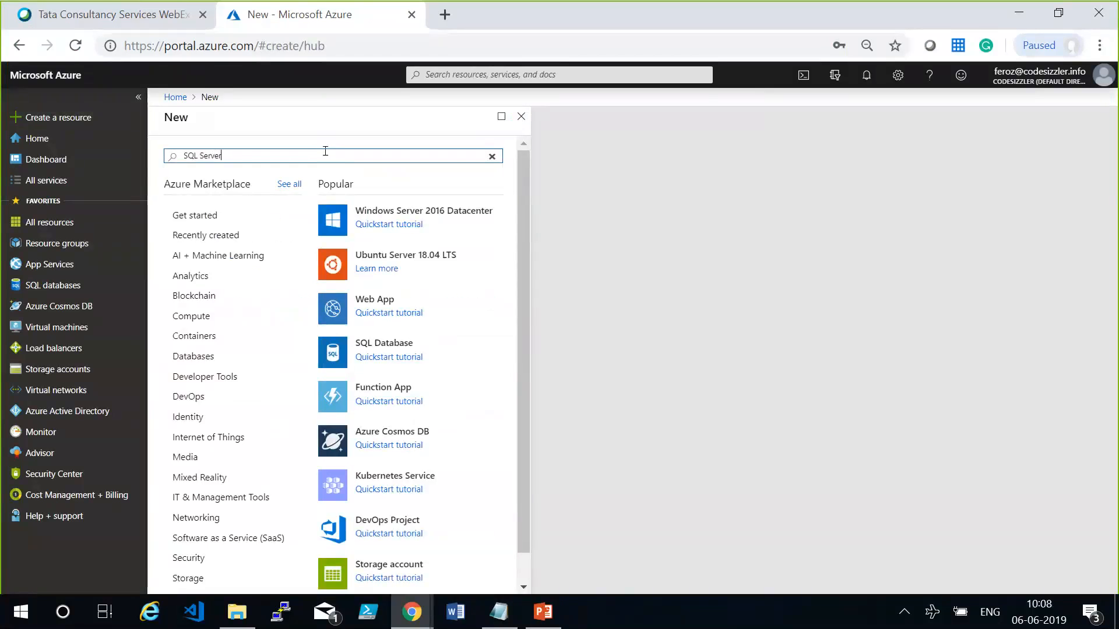
key("Return")
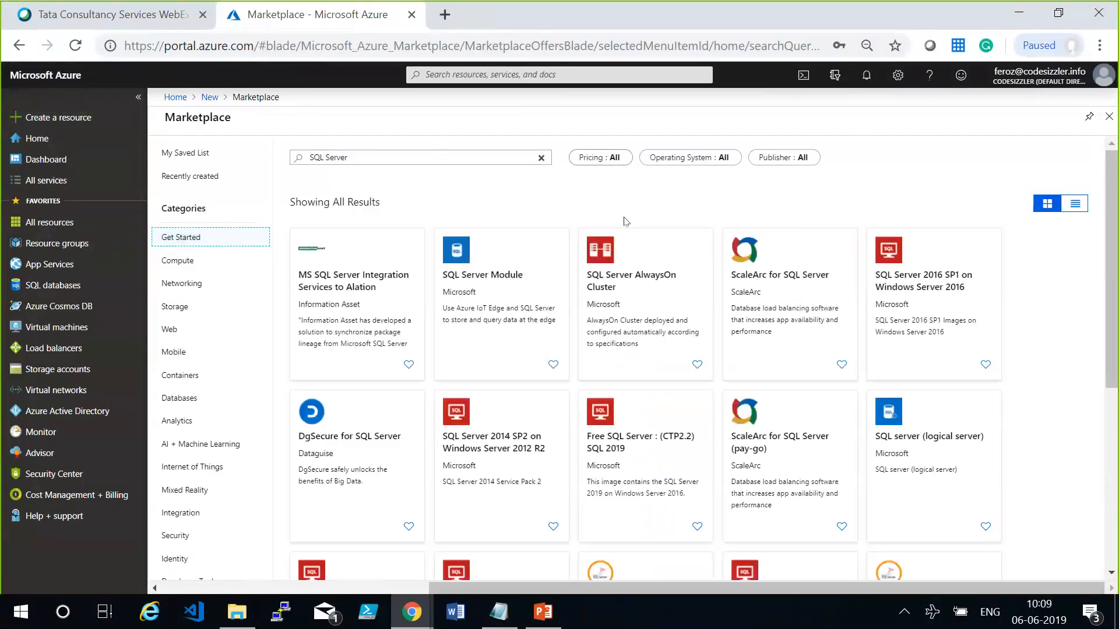
left_click(1053, 200)
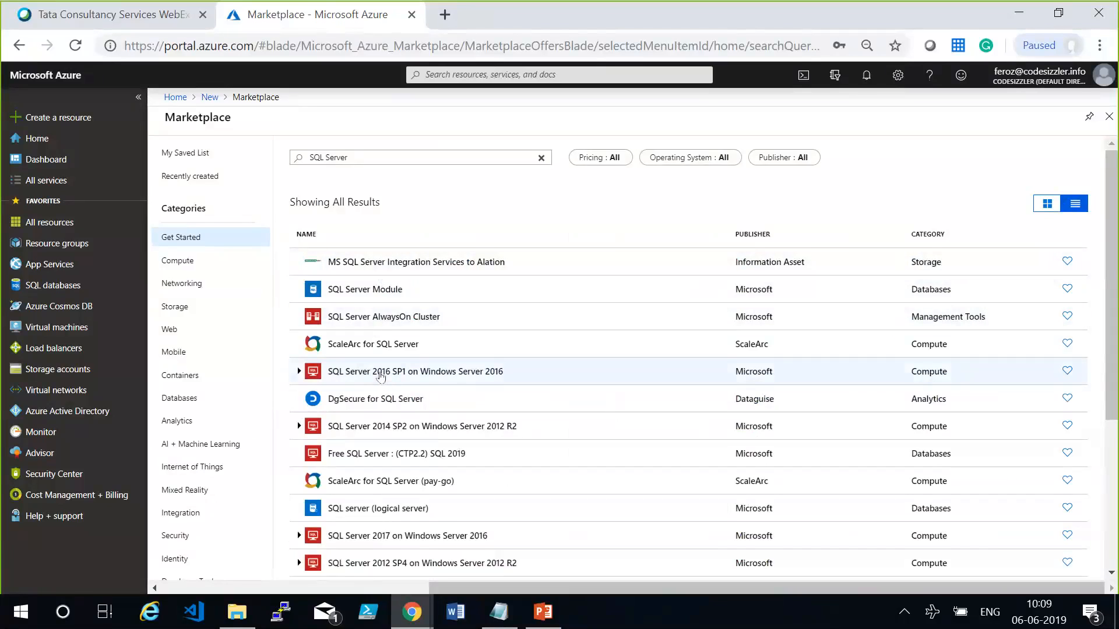
Choose the SQL Server 2016 SP1 on Windows Server 2016 offer, keep its free Developer license plan, and begin creating the virtual machine.
left_click(415, 372)
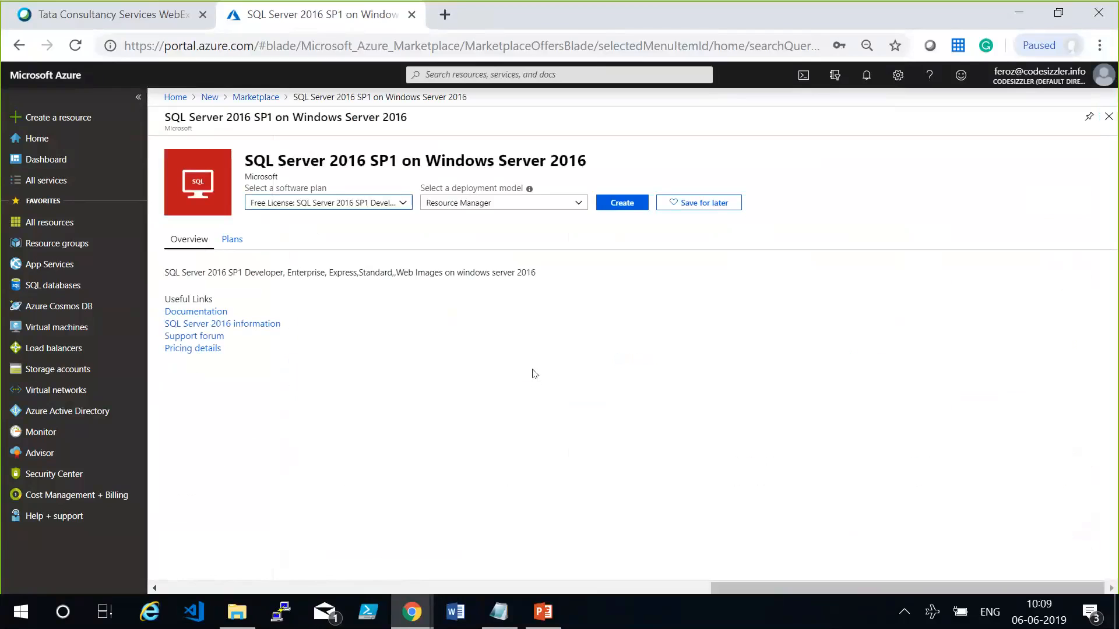
left_click(375, 213)
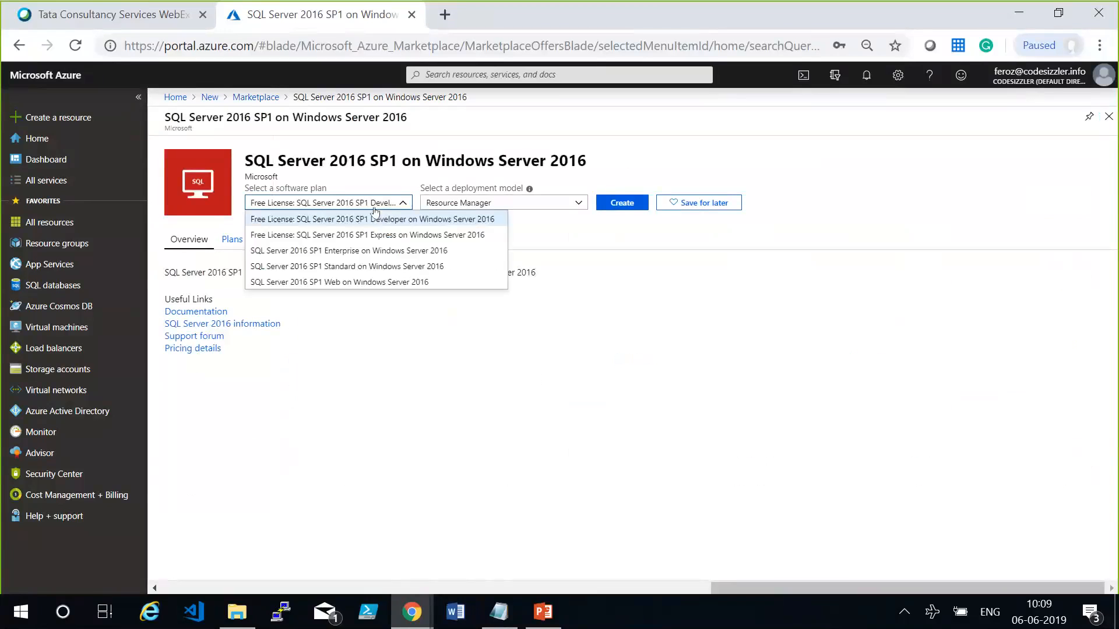
left_click(622, 377)
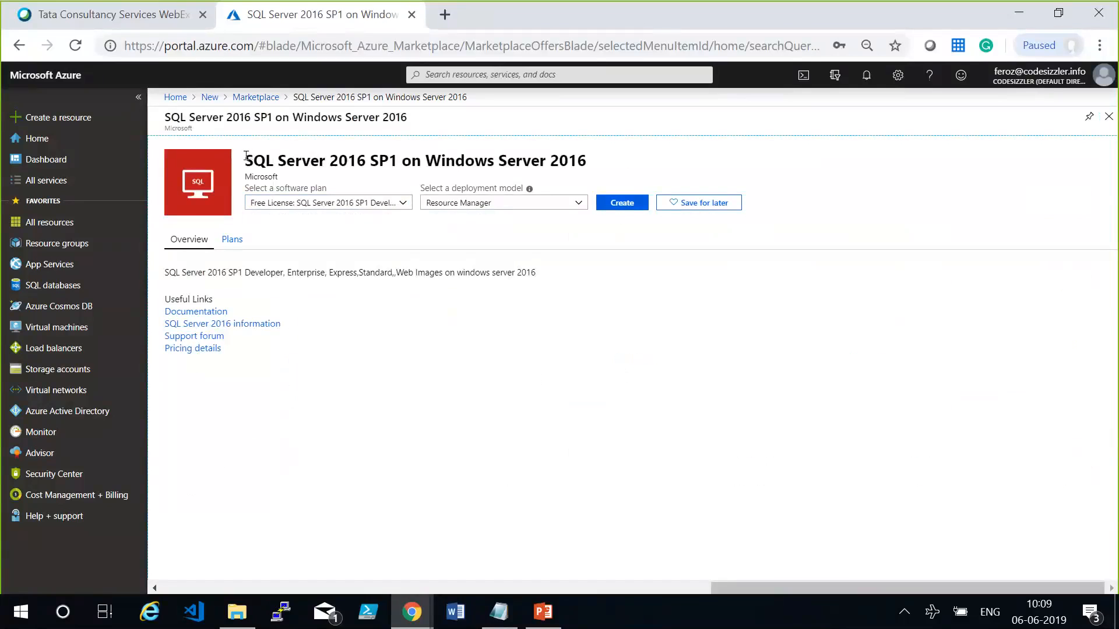
left_click_drag(245, 160, 588, 154)
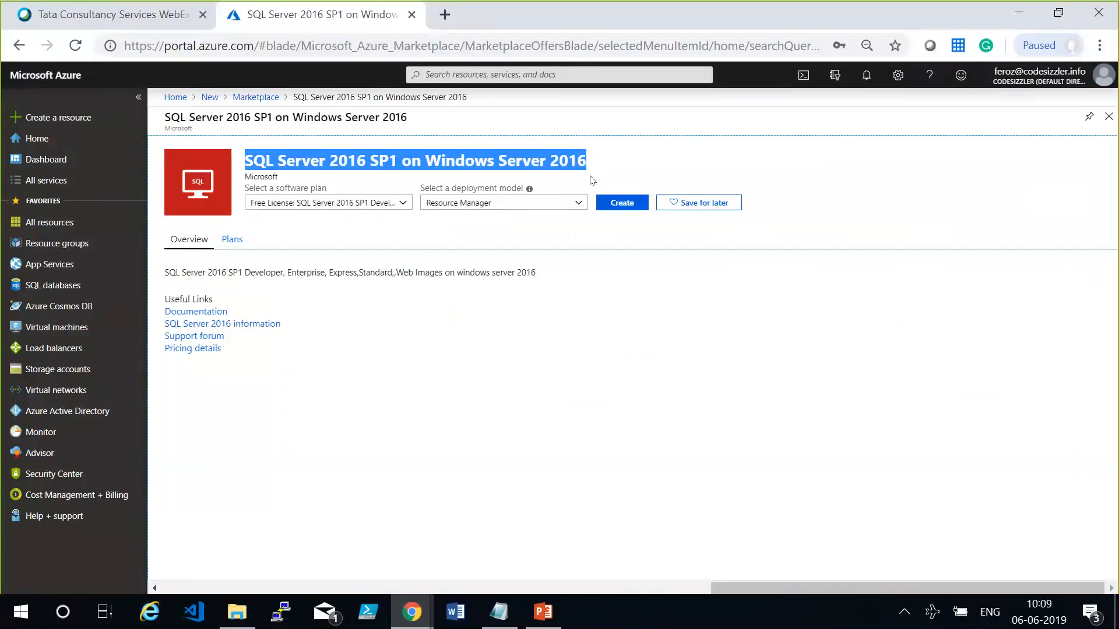
left_click(629, 205)
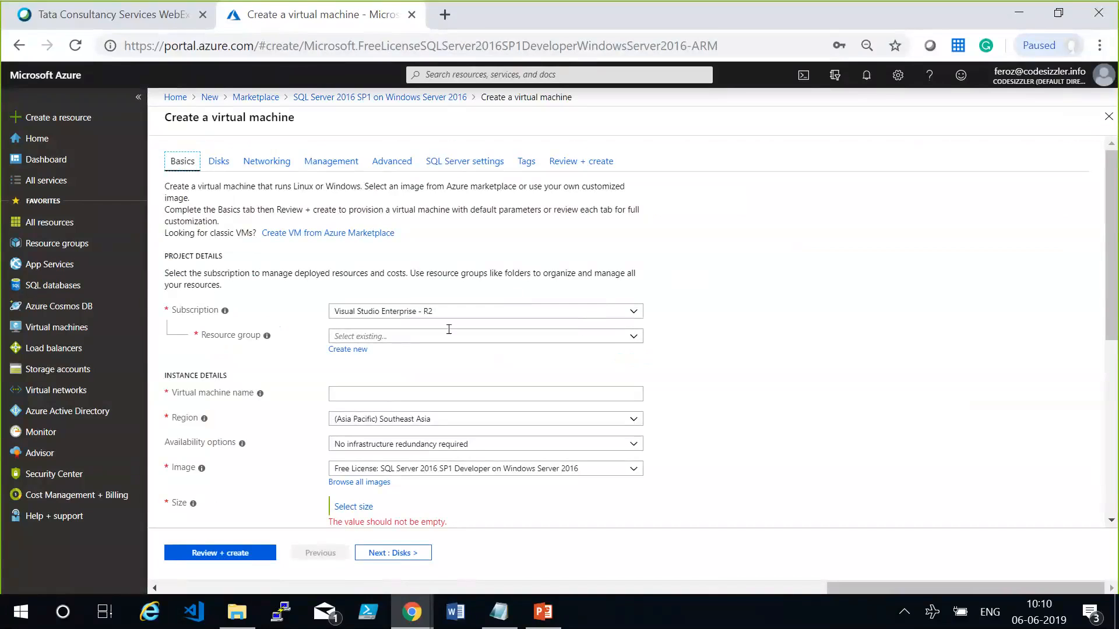
Assign the virtual machine to resource group tcsvilt-rg and name it sqllabvm.
left_click(384, 335)
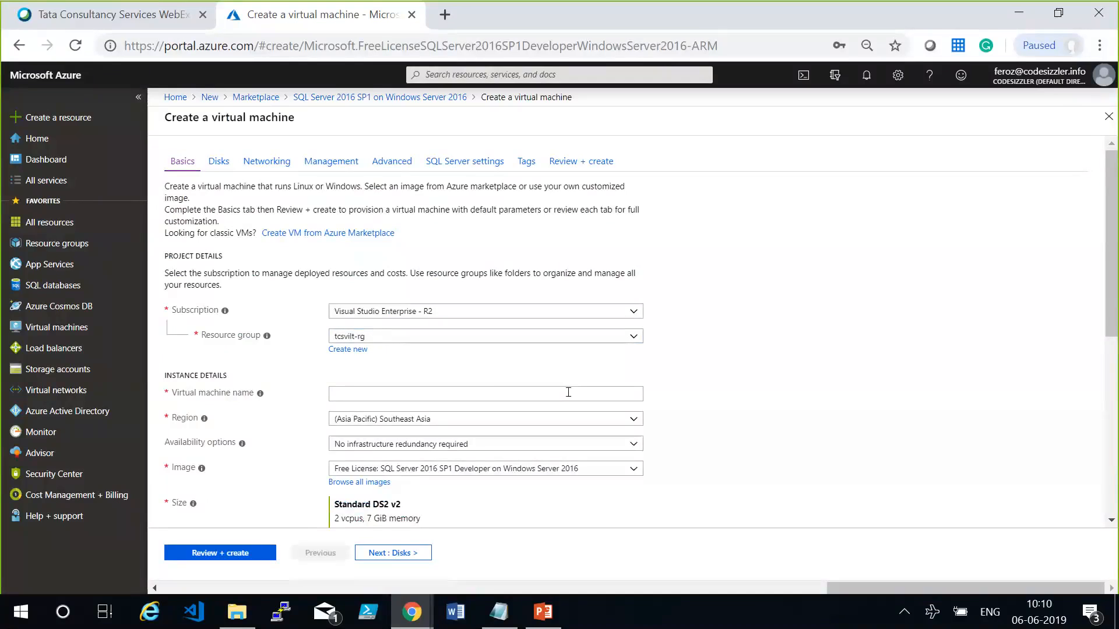
left_click(568, 392)
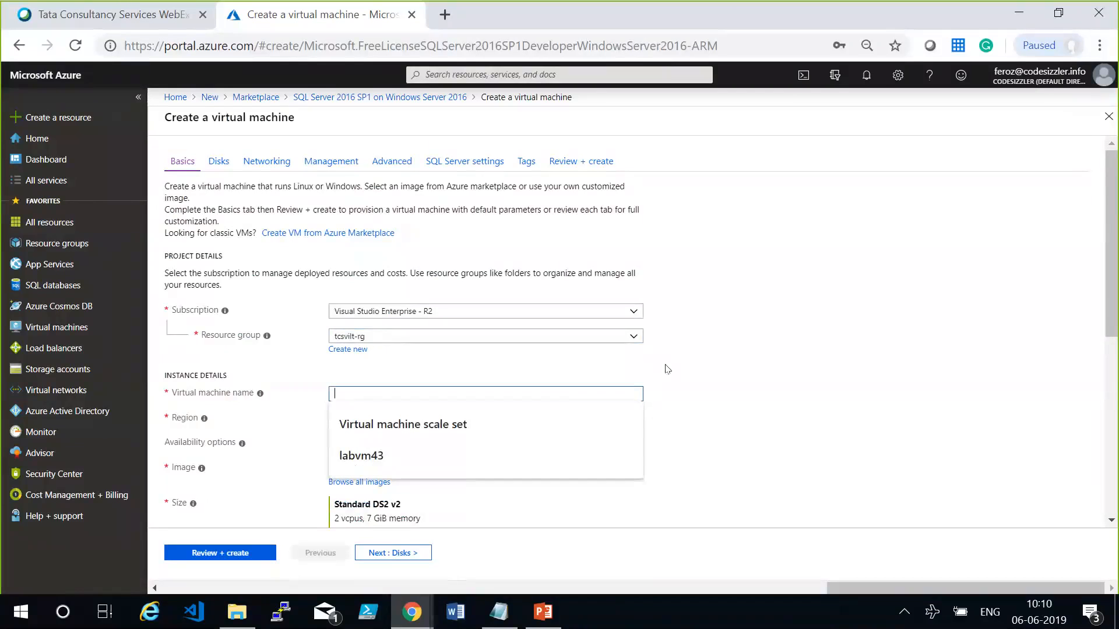
left_click(623, 395)
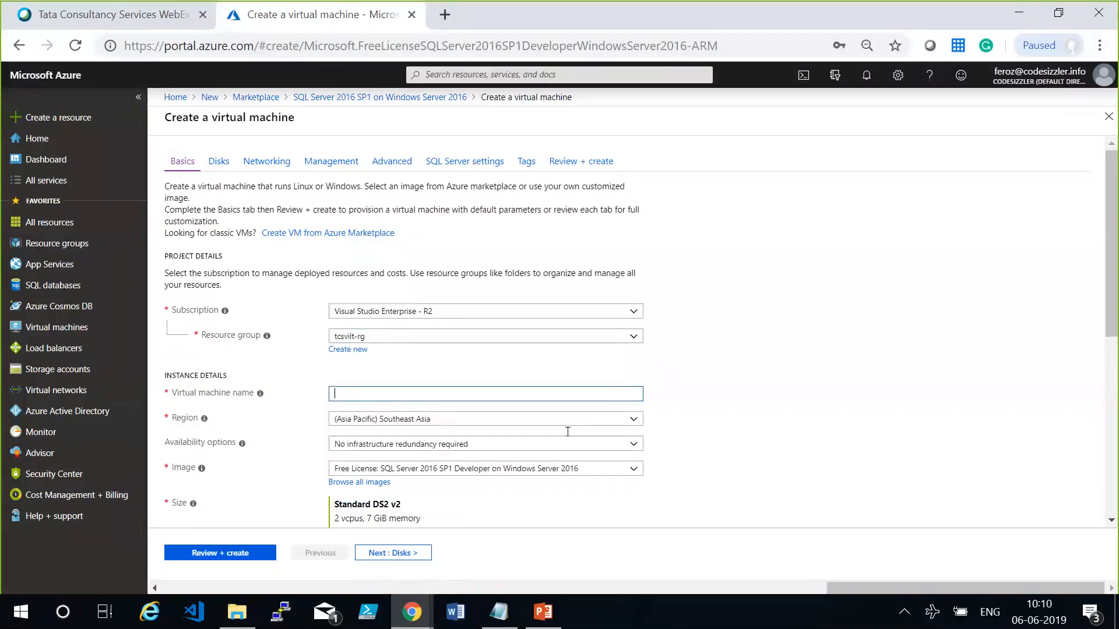
type("sqllabvm")
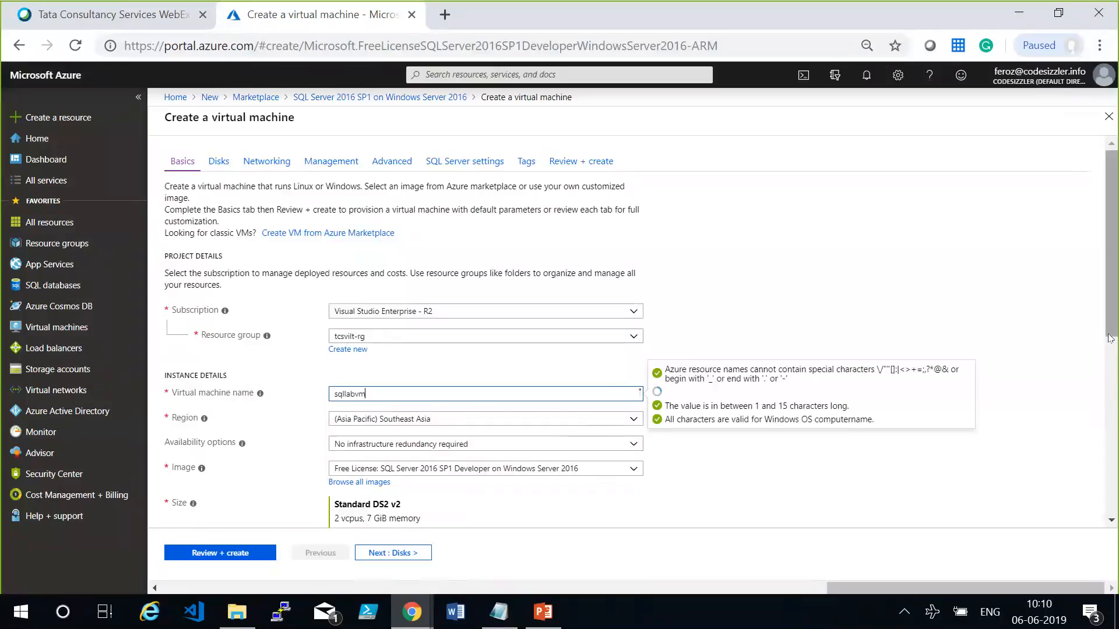
Change the virtual machine's size to Standard B2ms.
scroll(488, 493, "down", 1)
left_click(365, 473)
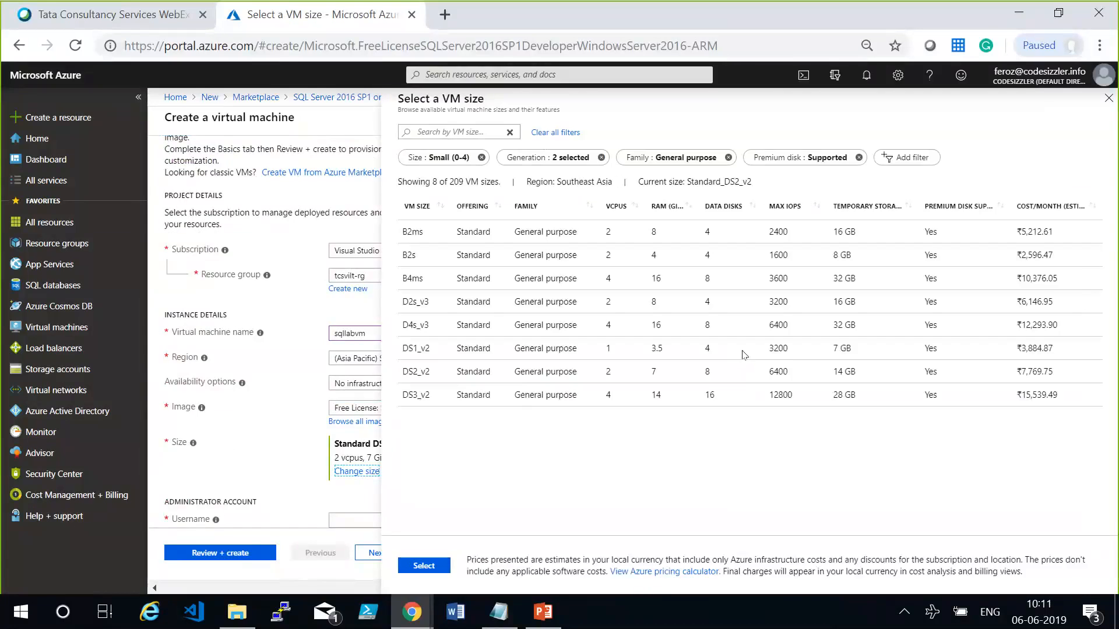
left_click(440, 132)
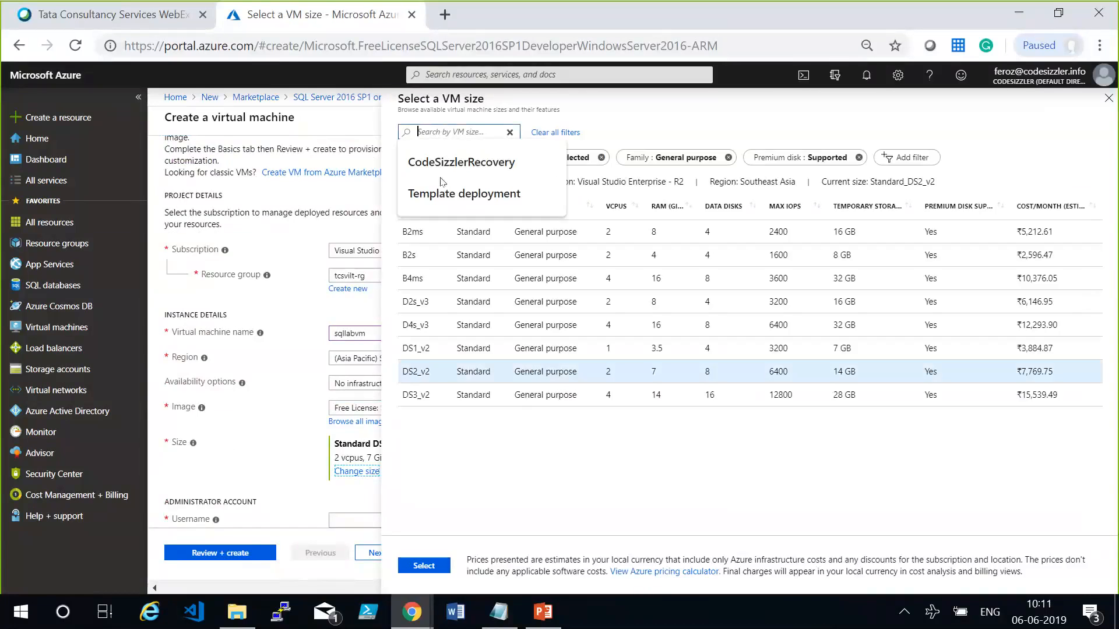
left_click(439, 232)
left_click(425, 568)
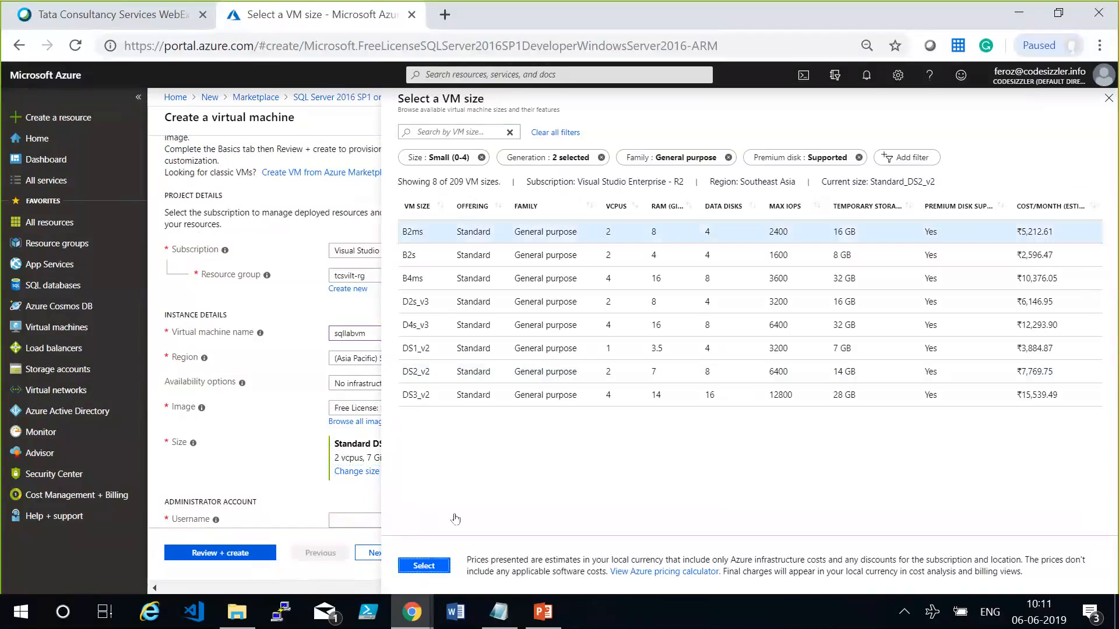
Set the administrator username to demouser, then enter and confirm the account password.
left_click(459, 515)
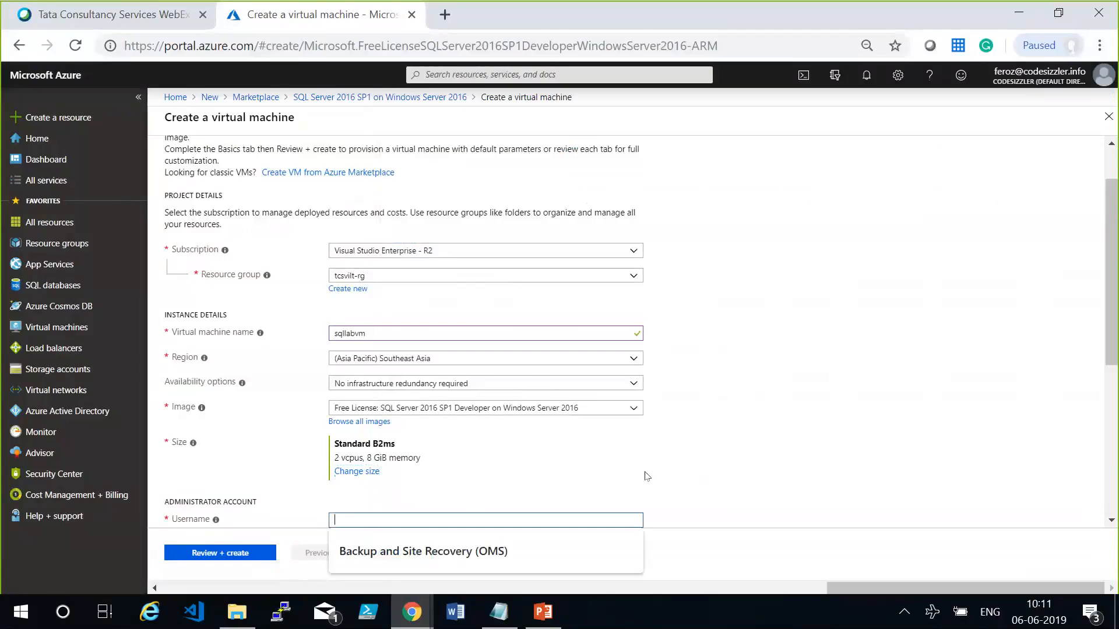
type("demouser")
key("Tab")
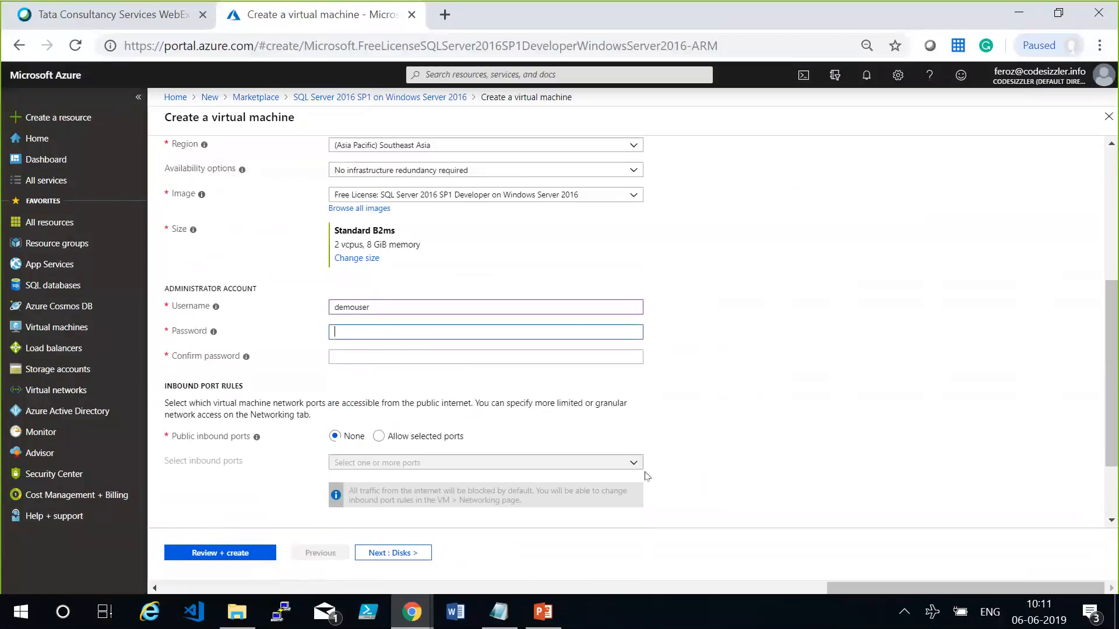
type("••••••••••••")
key("Tab")
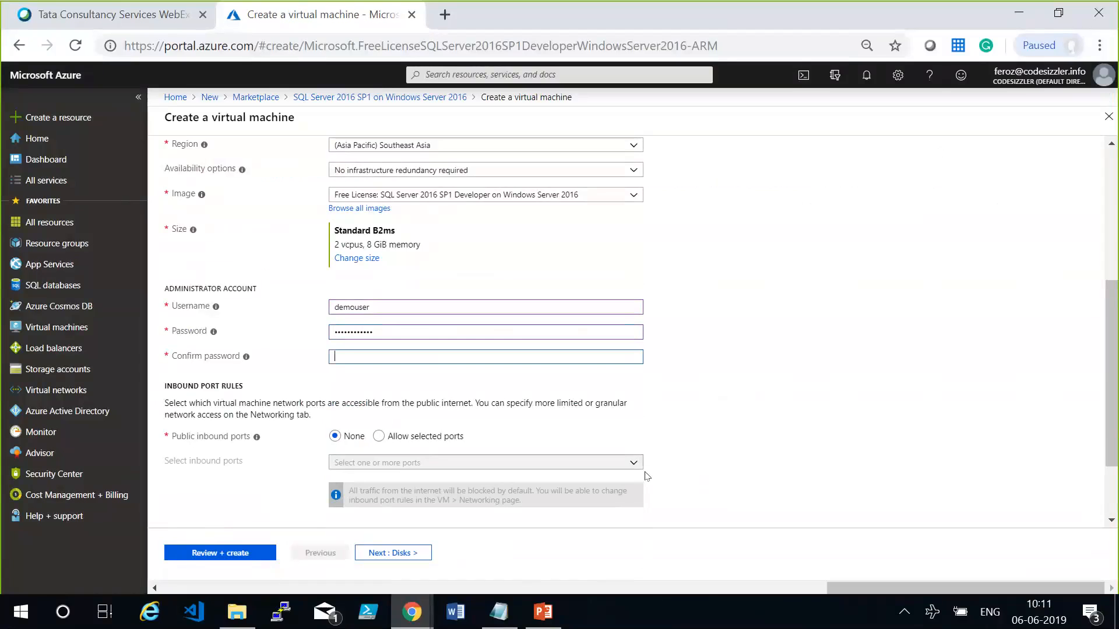
type("••••••••••••")
key("Tab")
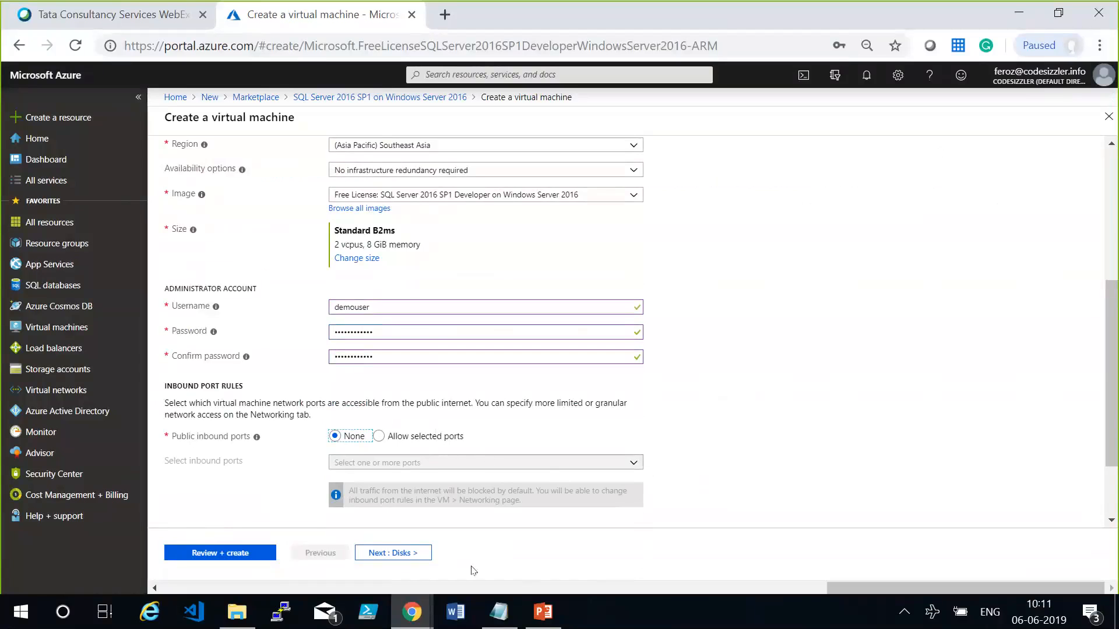
Allow selected public inbound ports and review the virtual machine's basic settings.
left_click(435, 436)
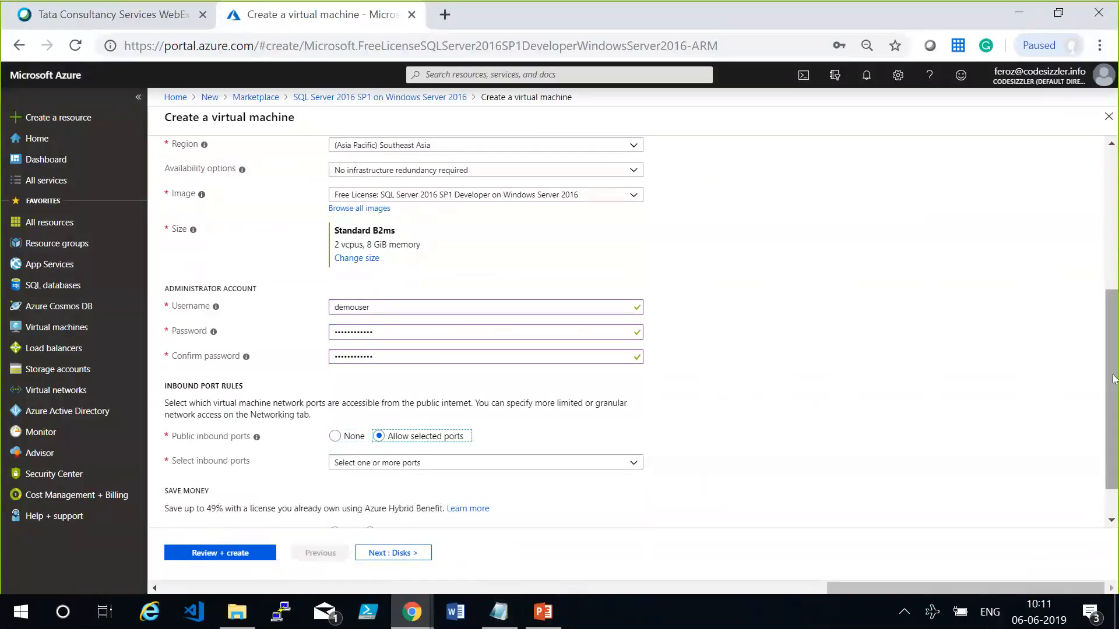
scroll(1116, 329, "up", 1)
scroll(1115, 330, "up", 2)
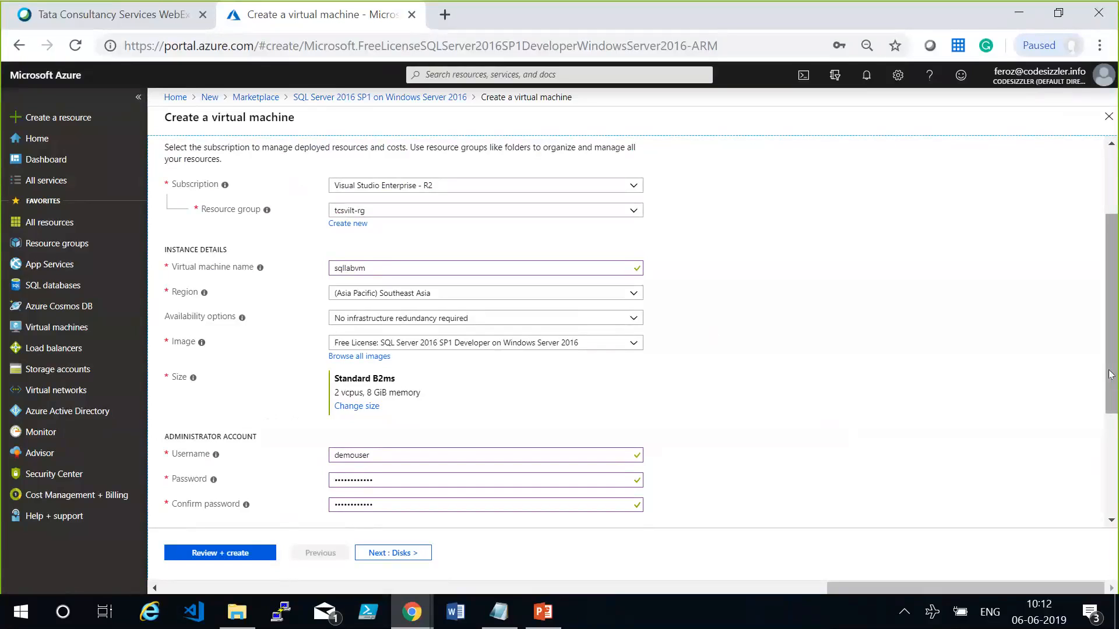
left_click_drag(1110, 374, 1111, 427)
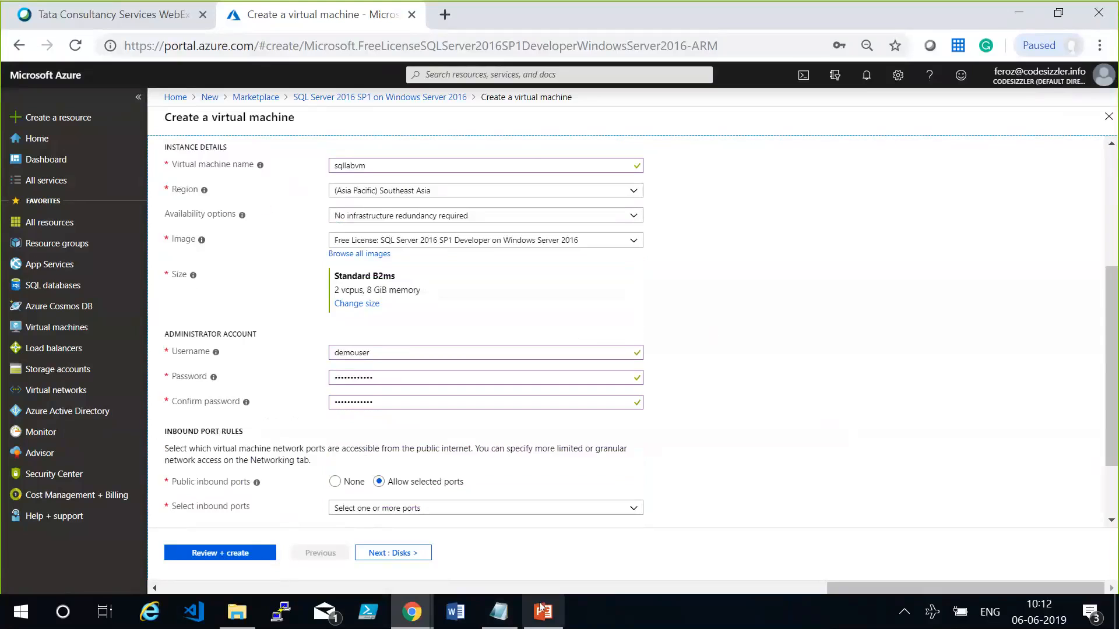
Switch to Notepad to point out the noted administrator credentials, and return to the virtual machine form.
left_click(499, 611)
left_click_drag(177, 499, 10, 441)
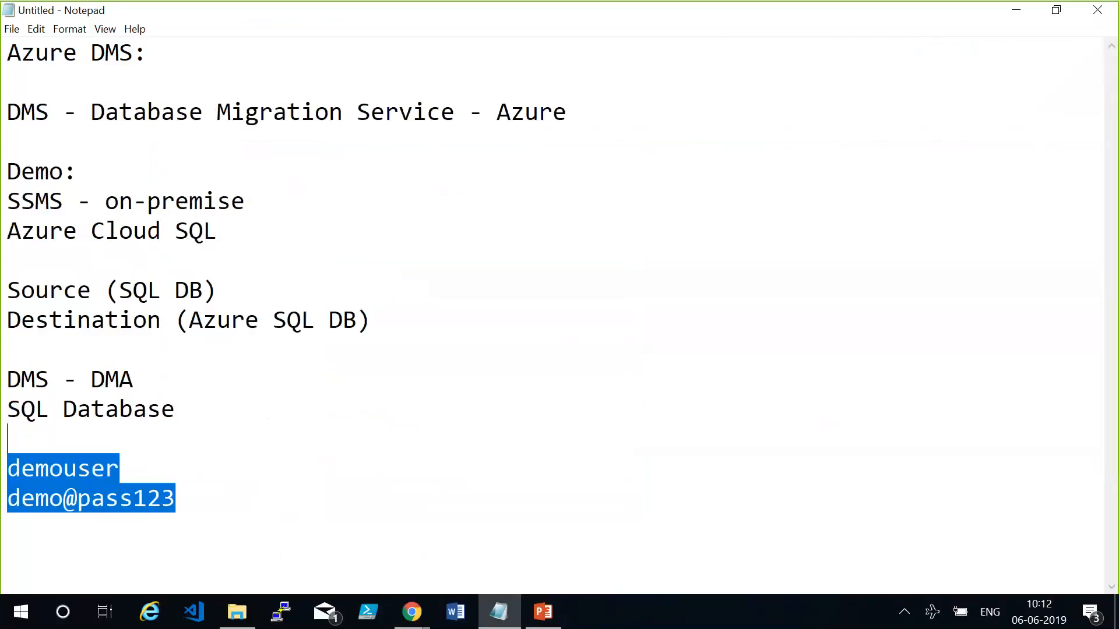
left_click(511, 626)
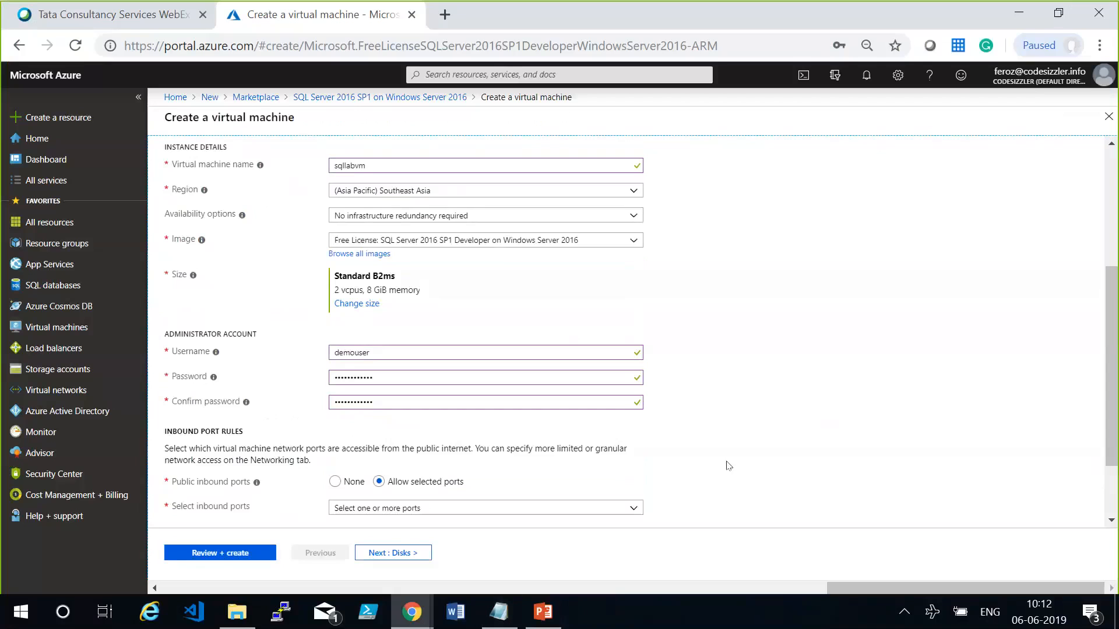
Select RDP (3389) as the virtual machine's inbound port and continue to the disk settings.
left_click(593, 509)
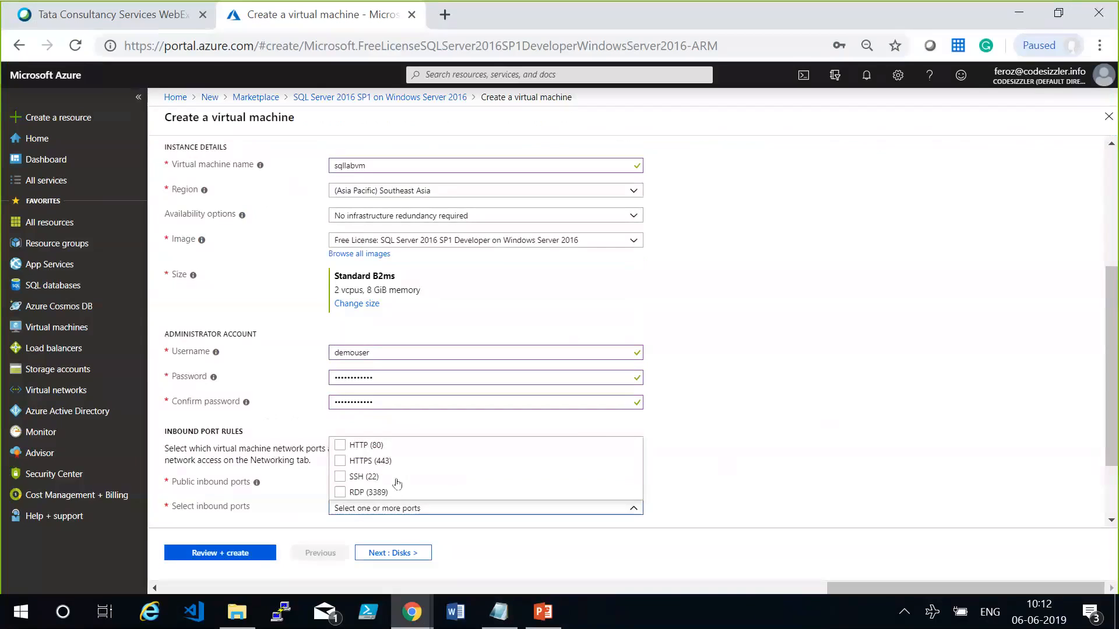
left_click(340, 493)
left_click(741, 488)
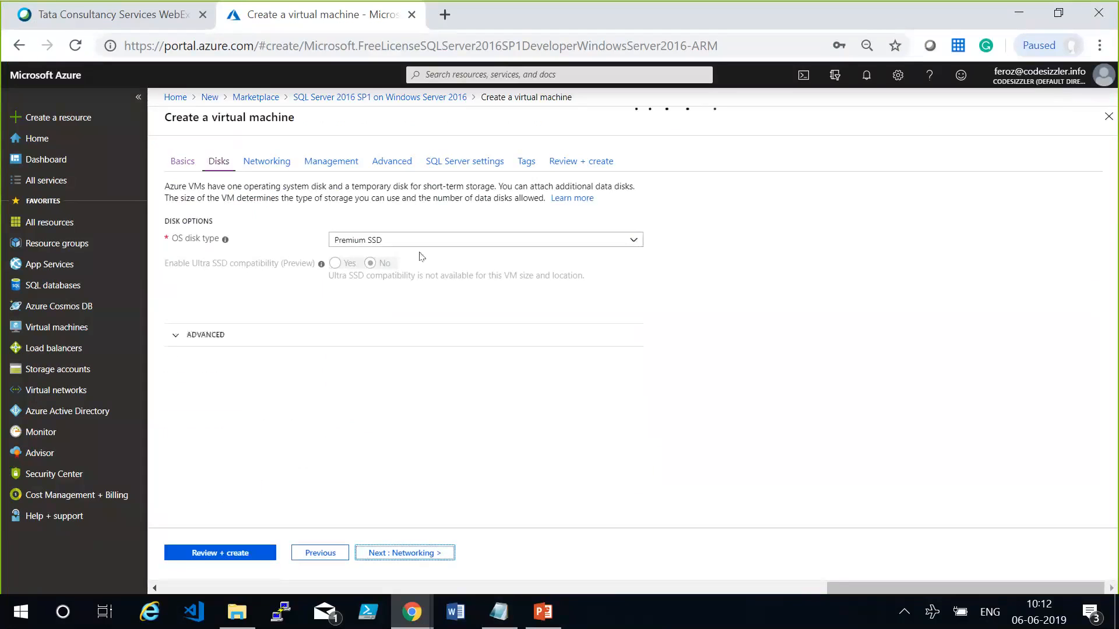
Set the OS disk type to Standard HDD and continue to the networking settings.
left_click(431, 240)
left_click(417, 343)
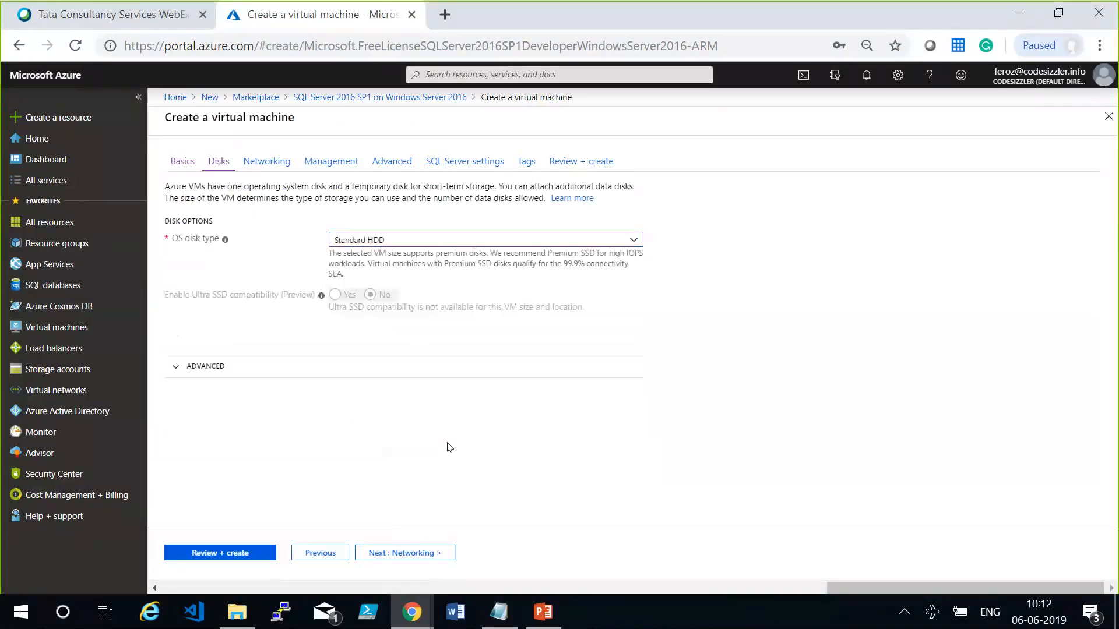
left_click(401, 553)
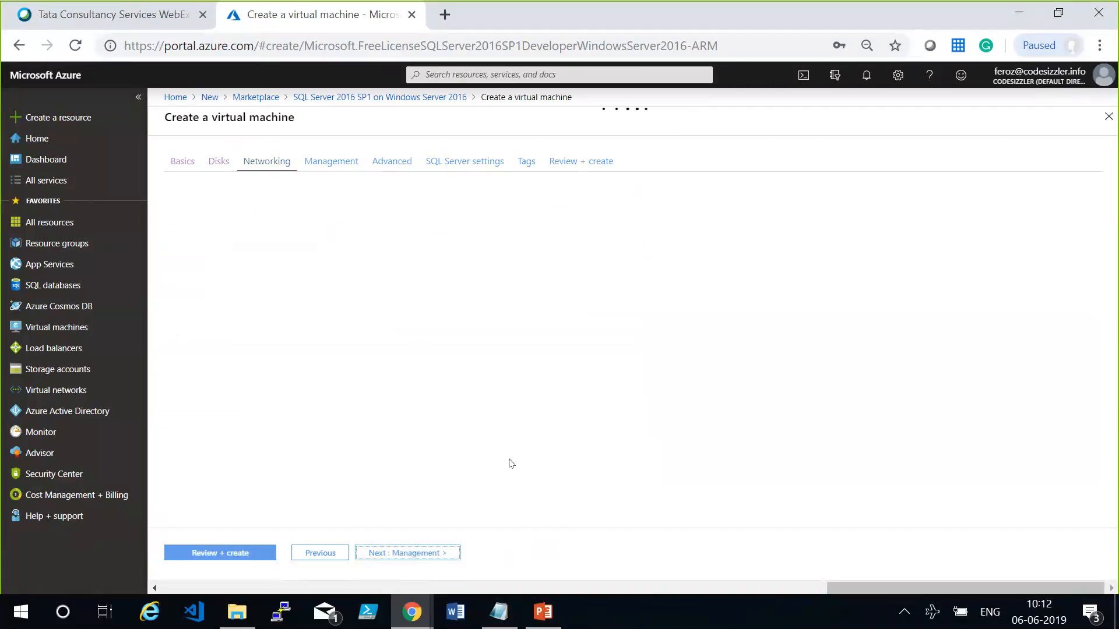
Keep the default management and advanced settings and continue to the virtual machine's SQL Server settings.
left_click(412, 553)
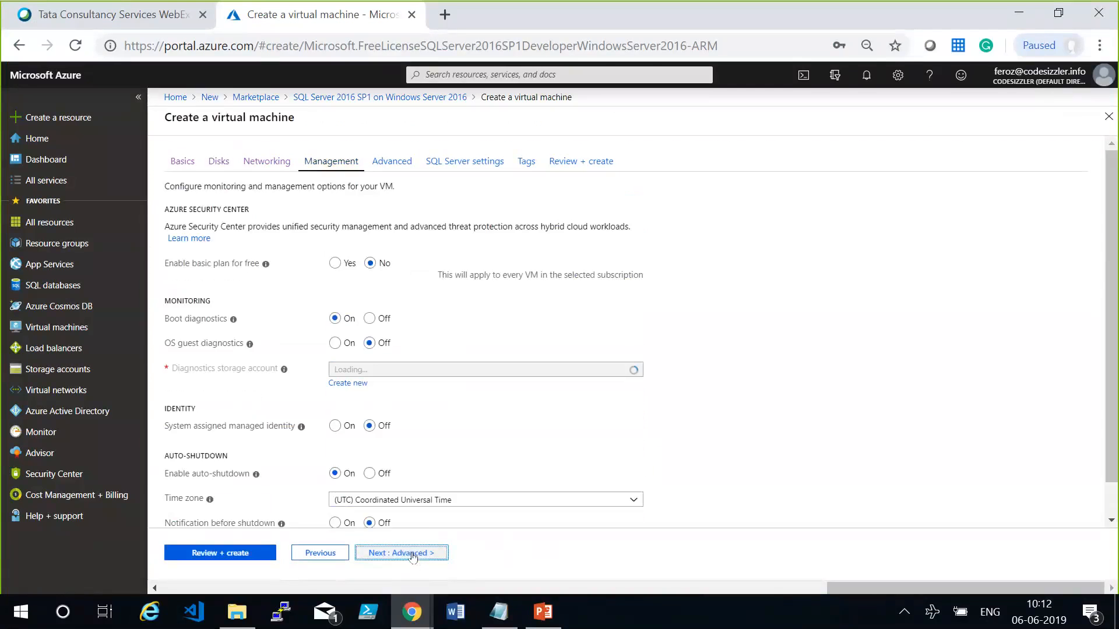
left_click(412, 556)
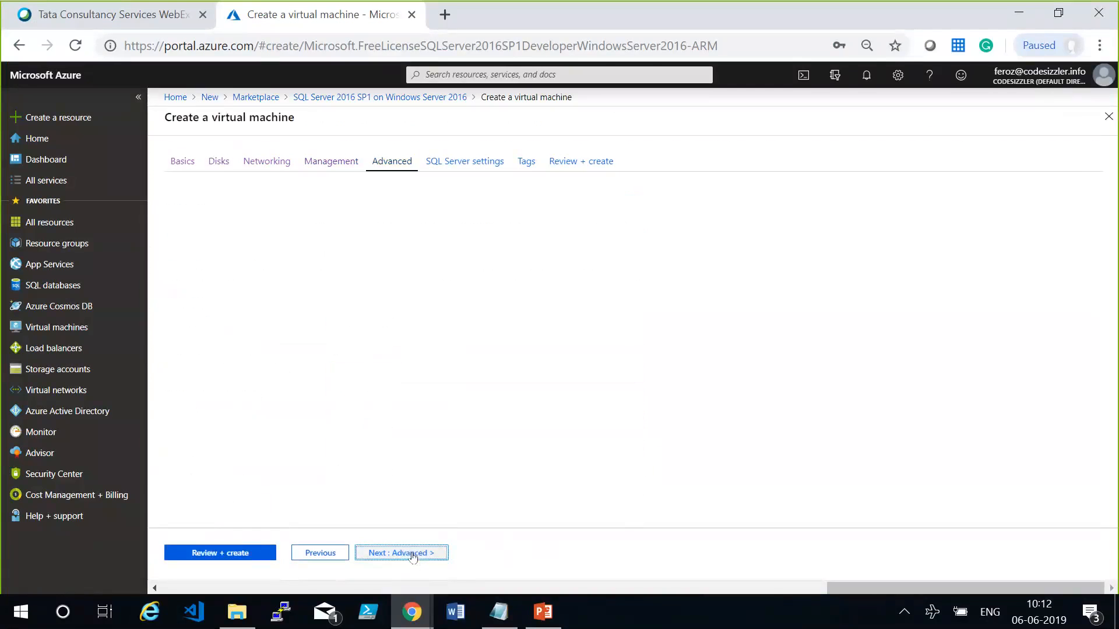
left_click(412, 554)
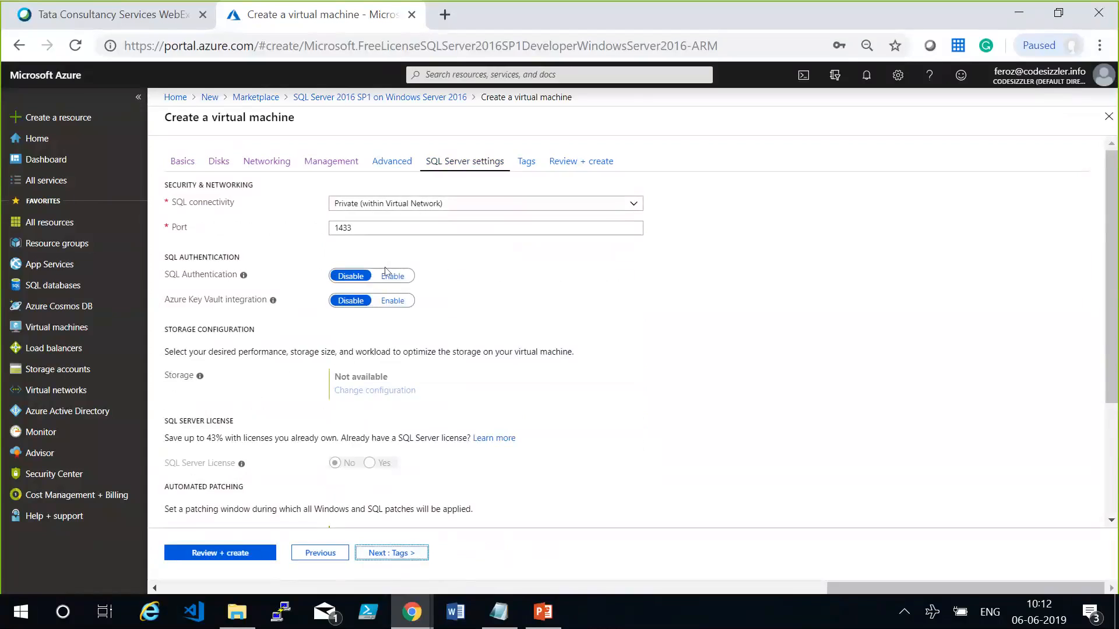
Enable SQL authentication and set the virtual machine's SQL connectivity to Public (Internet).
left_click(389, 276)
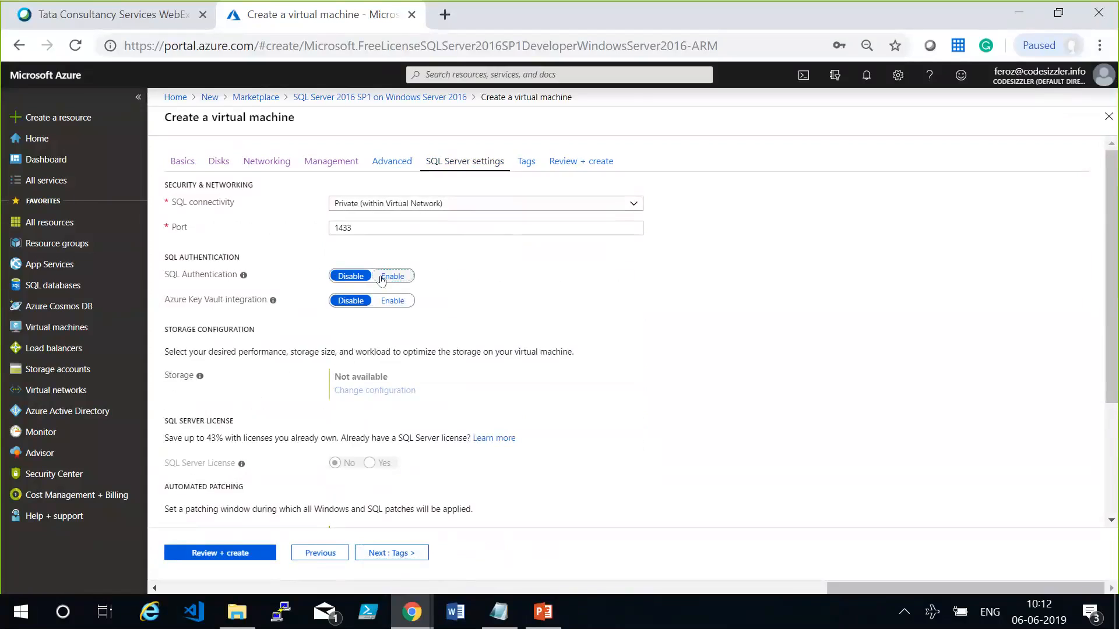
left_click(496, 202)
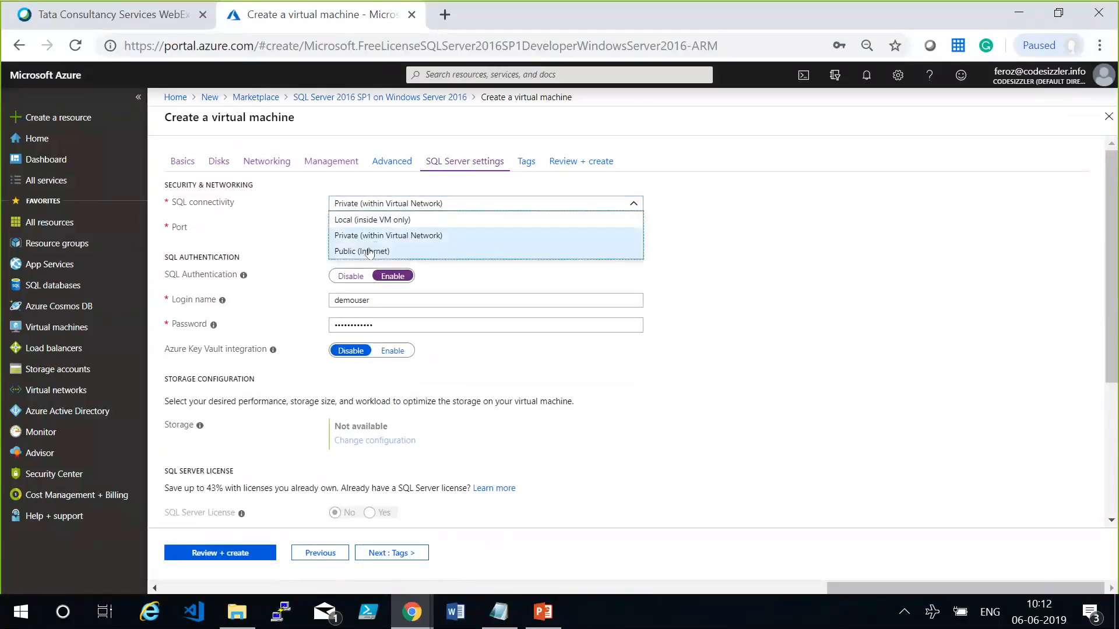
left_click(692, 346)
key("Down")
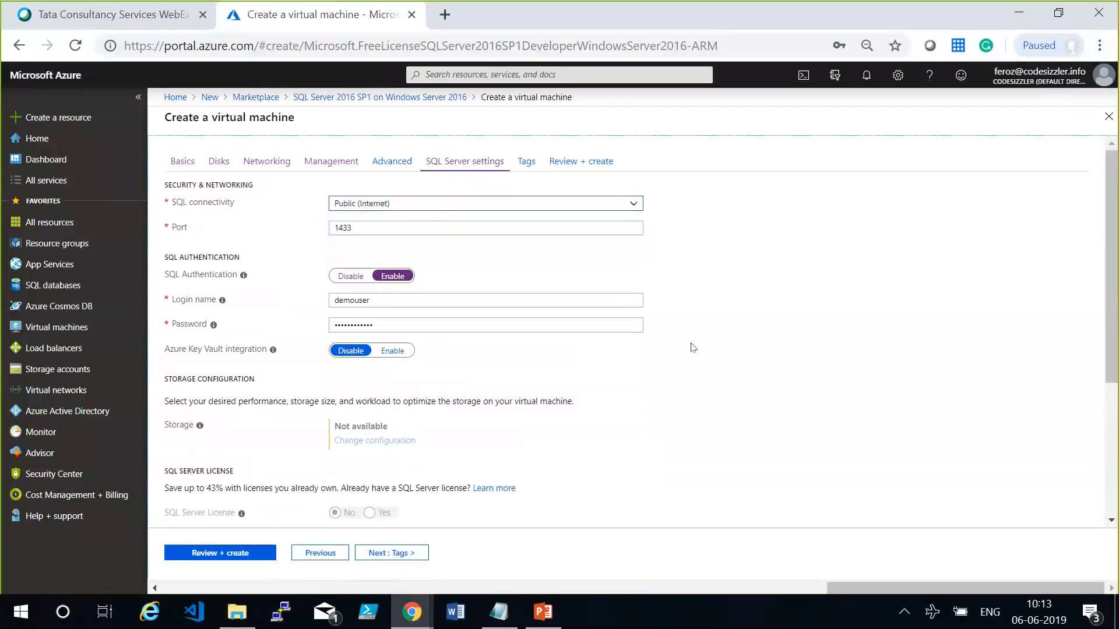
Skip the tags, review and create the virtual machine, and open the notifications to check its deployment.
left_click(410, 558)
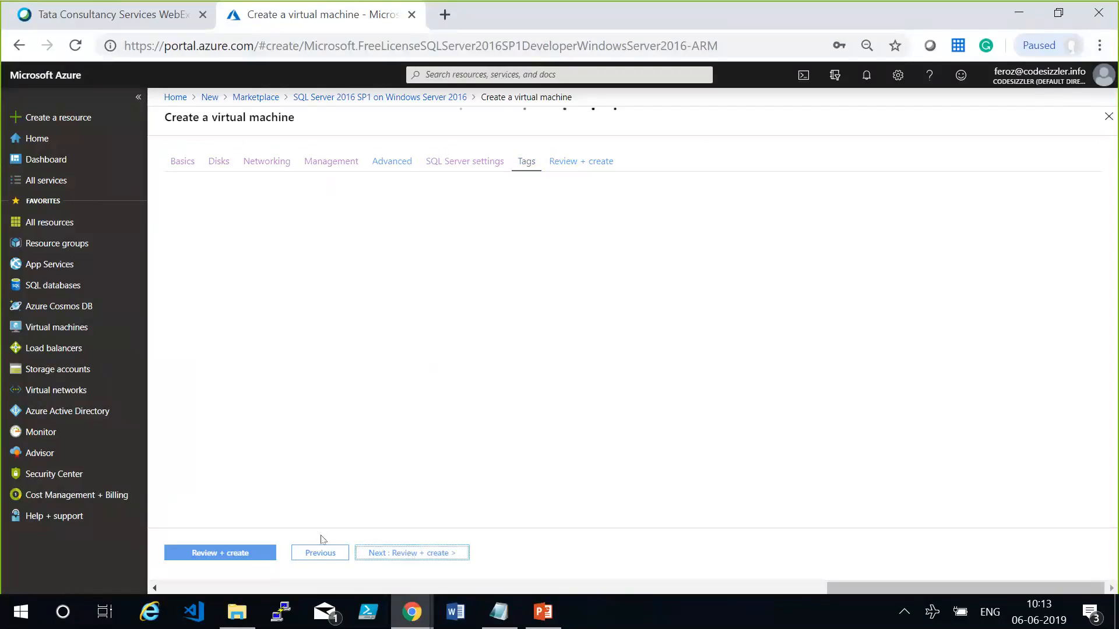
left_click(250, 552)
left_click(252, 552)
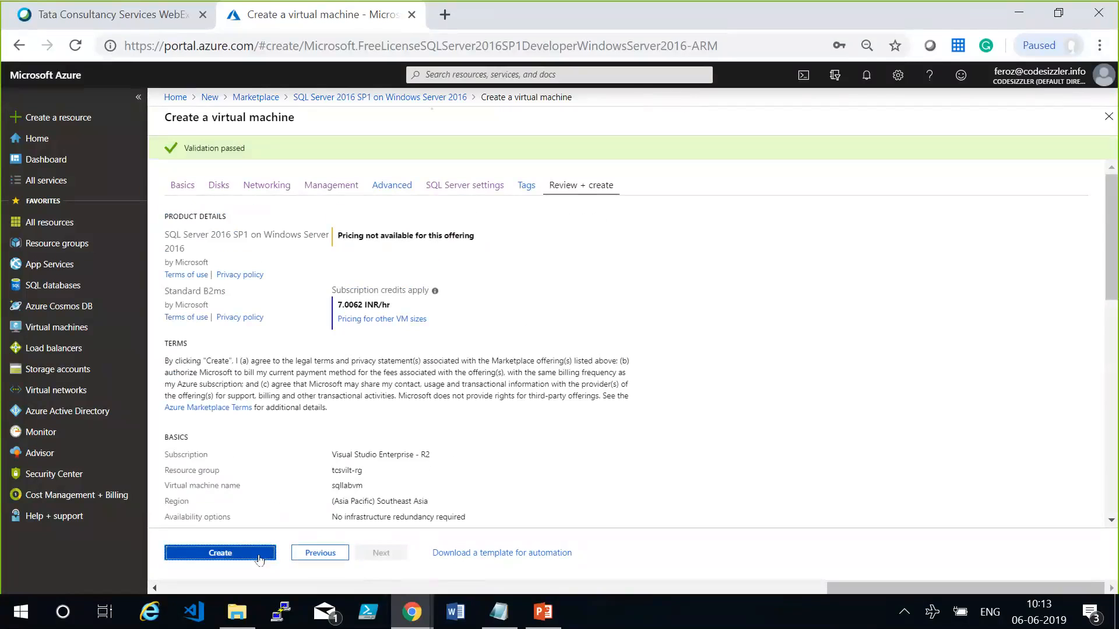
left_click(259, 558)
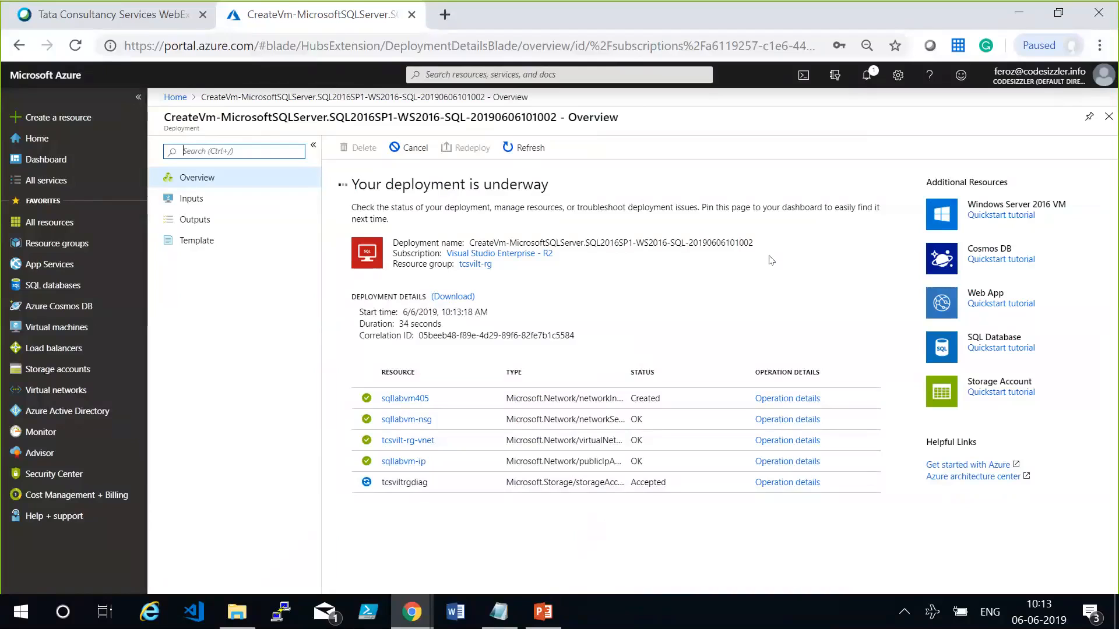
left_click(866, 79)
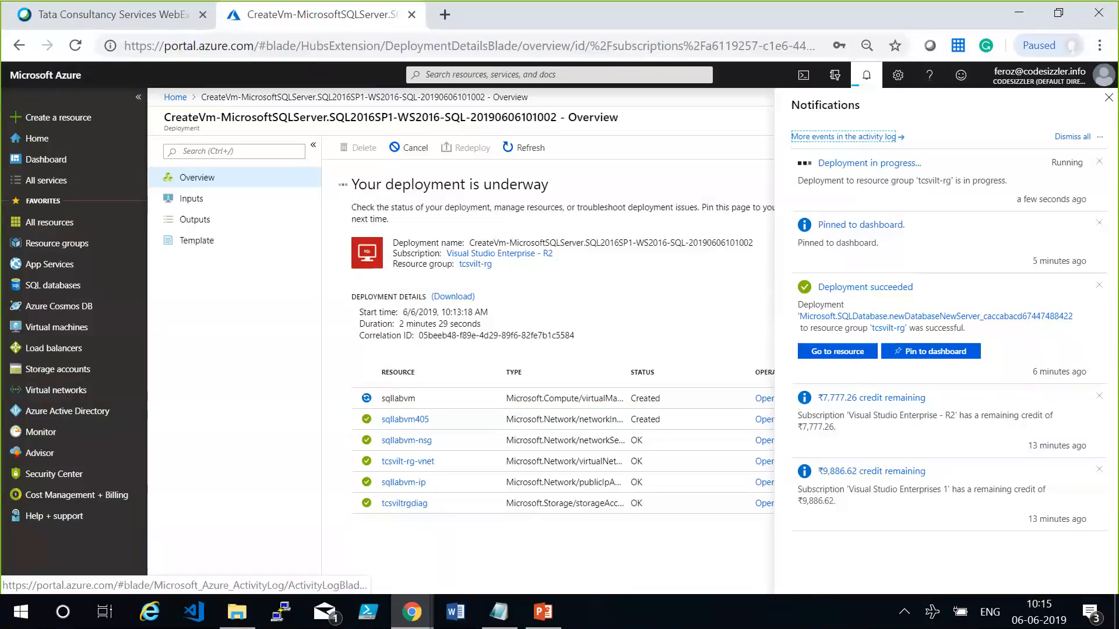
Switch to Notepad and add the heading "VM - SSMS requirements:" below the noted credentials.
left_click(497, 619)
left_click(267, 449)
left_click(248, 492)
key("Return")
key("Return")
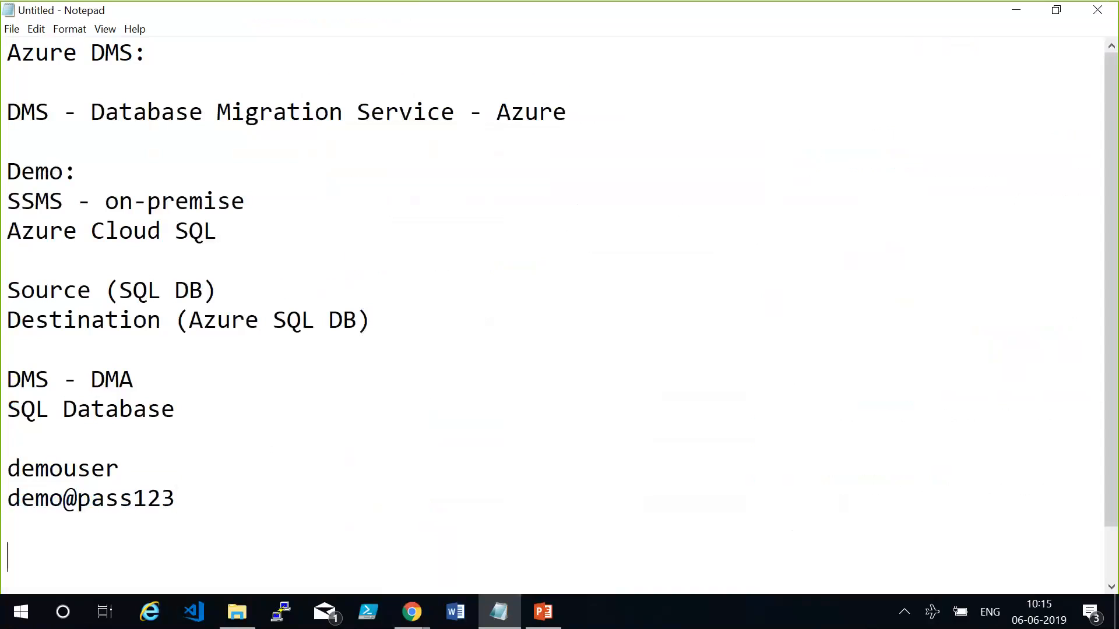
key("Return")
key("Return")
key("Return")
key("Return")
key("Up")
key("Up")
key("Up")
key("Up")
type("VM ")
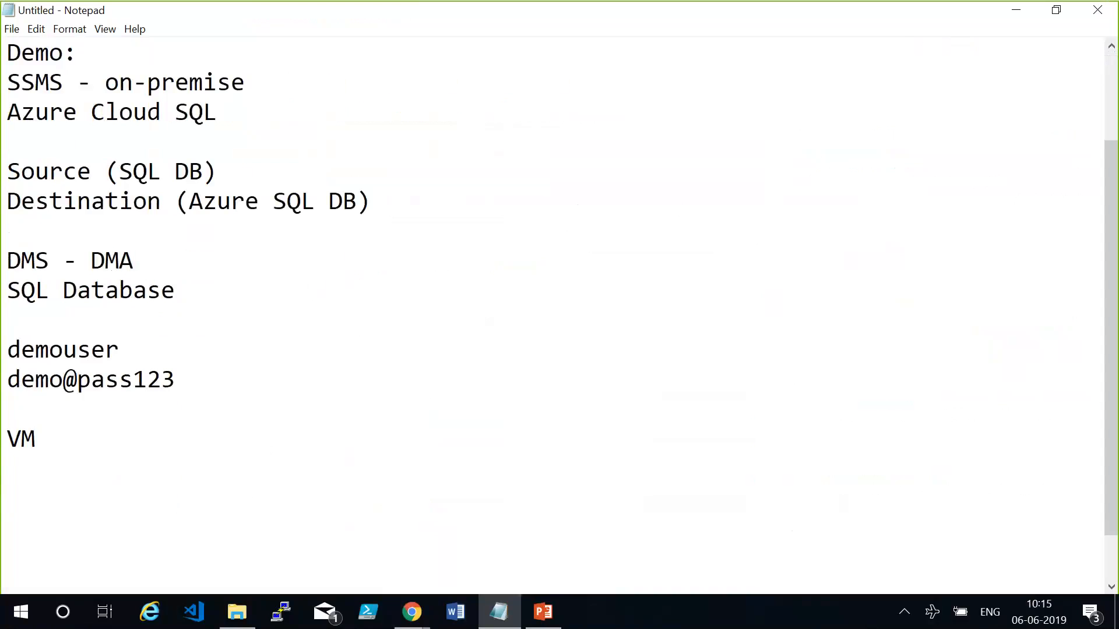
type("  SSMS r")
type("q")
key("BackSpace")
type("equirements:")
key("Return")
key("Return")
key("BackSpace")
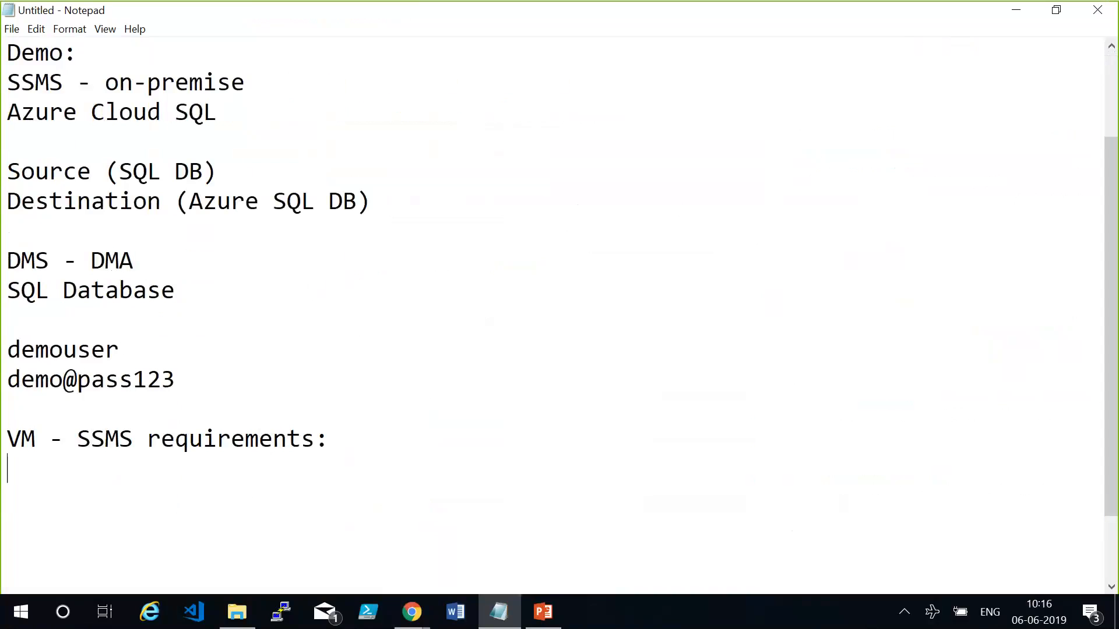
Add the requirement lines "SQL Server 2016 SP 1", "Size - B2MS" and "Port - 3389" under the heading.
type("SQL Server 2016 SP 1")
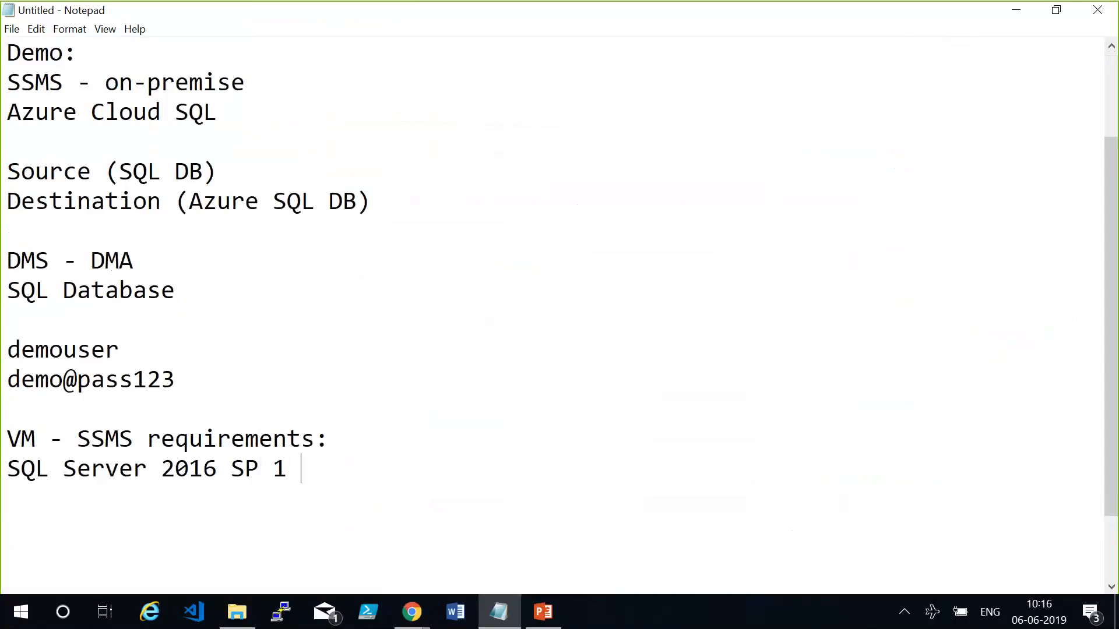
key("Return")
type("Size - B2MS")
key("Return")
type("Port - 3389")
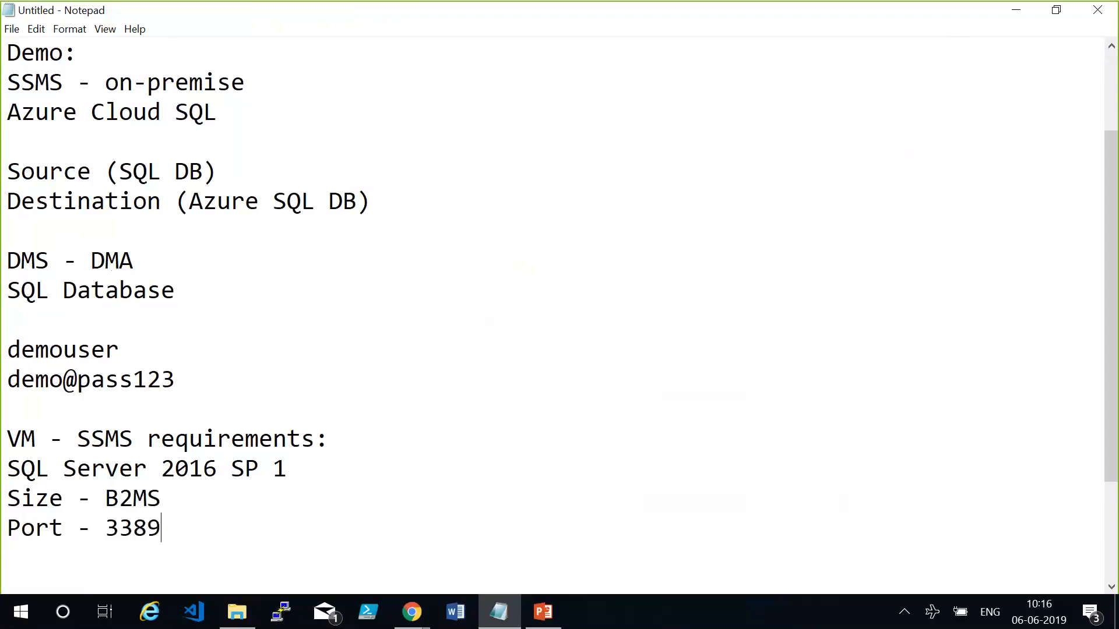
key("Return")
Add the lines "Open up - port public internet" and "SQL authentication" to the requirements list.
type("Open up - port ")
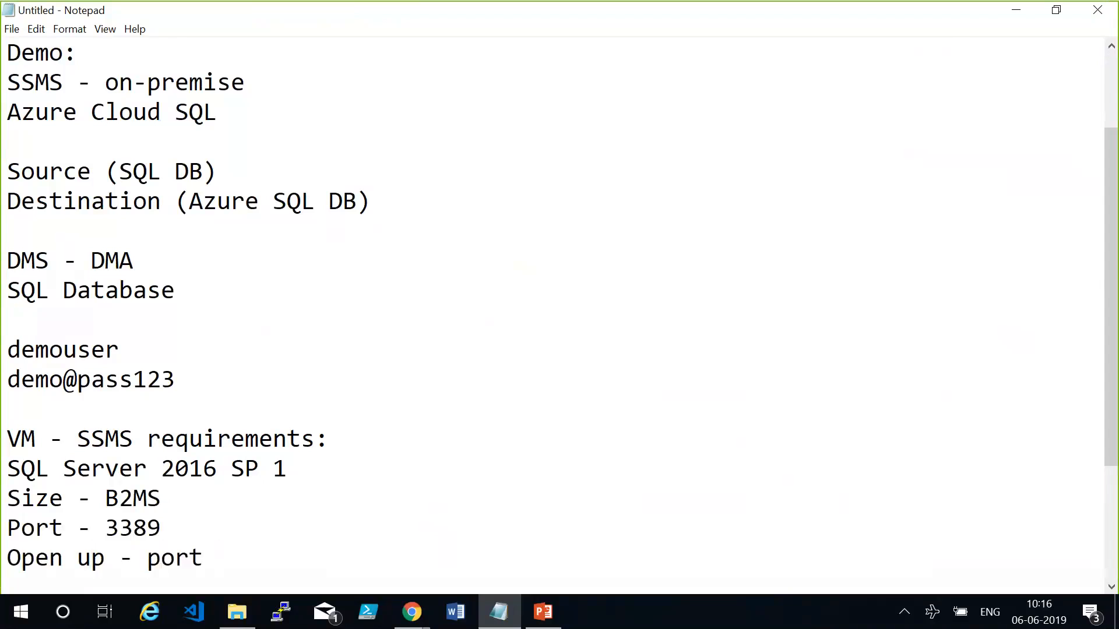
type("public internet")
key("Return")
type("SQL authentication")
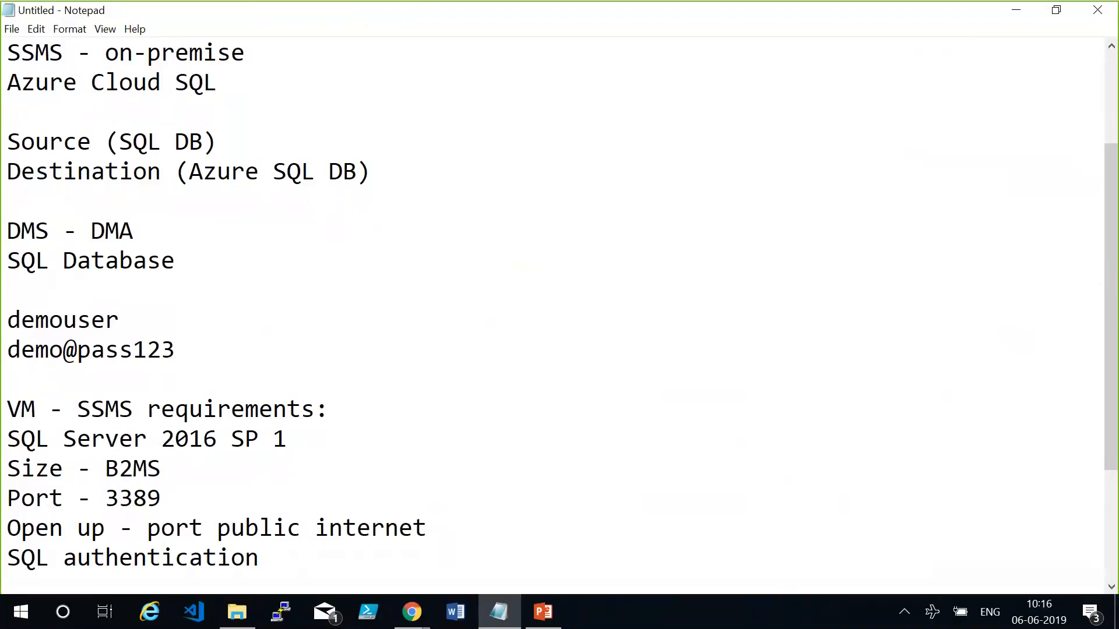
Highlight the port line and the whole list of virtual machine requirements to point them out.
left_click(158, 498)
key("shift+Home")
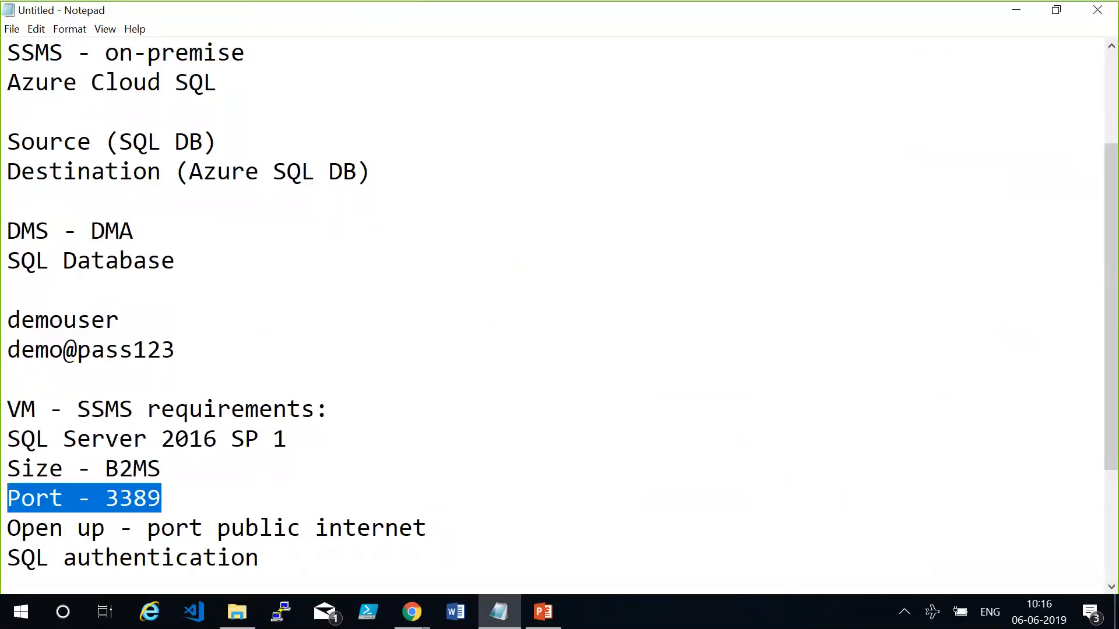
left_click(198, 496)
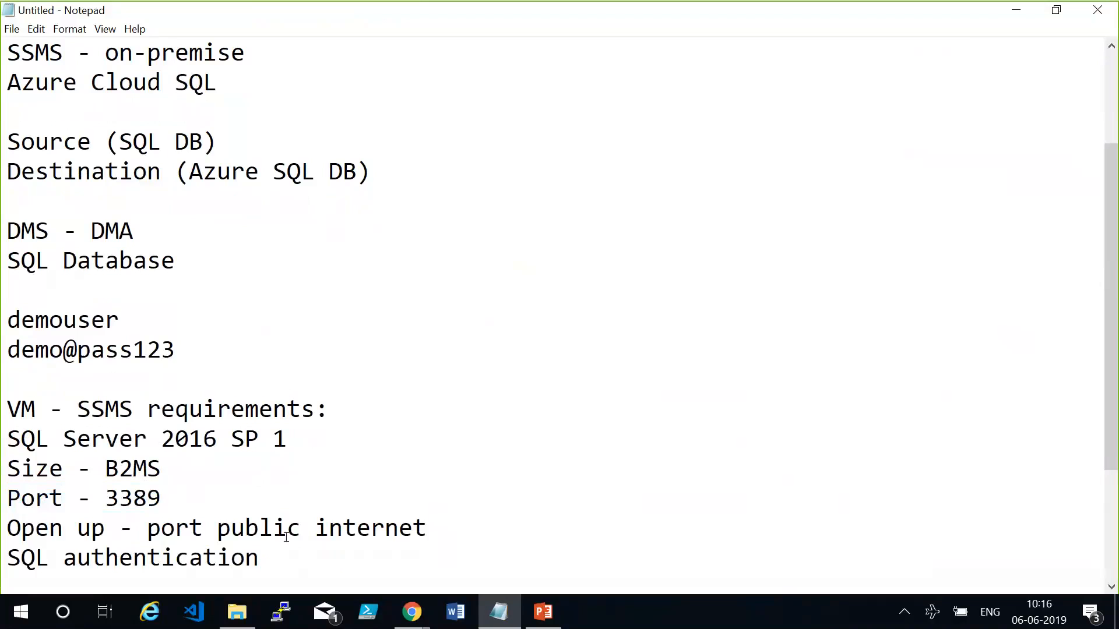
left_click(284, 550)
left_click_drag(304, 551, 7, 439)
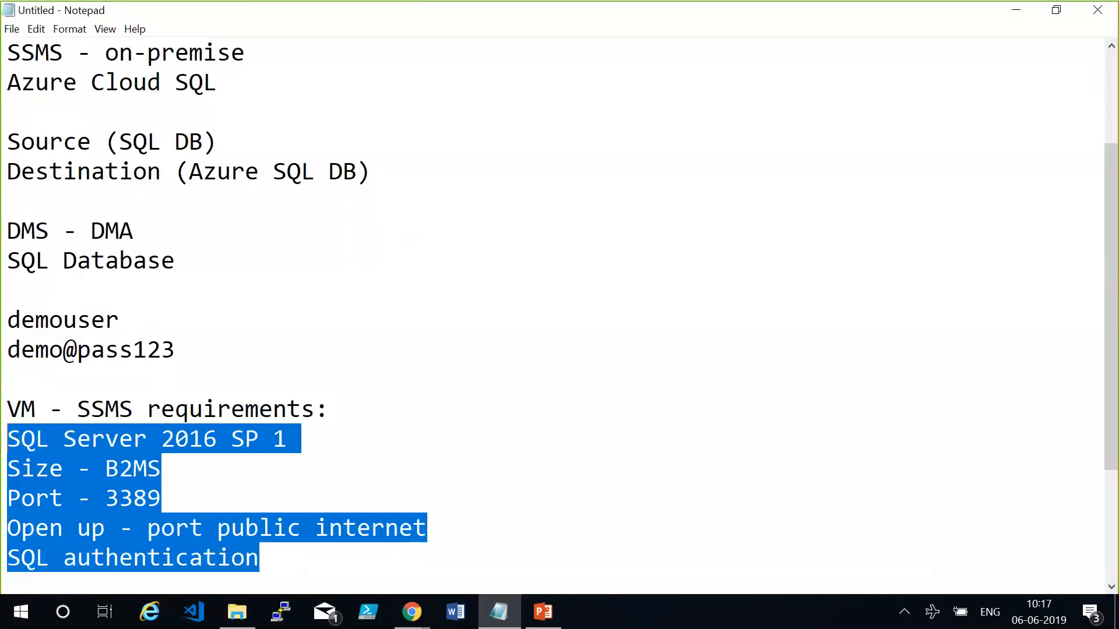
left_click(320, 561)
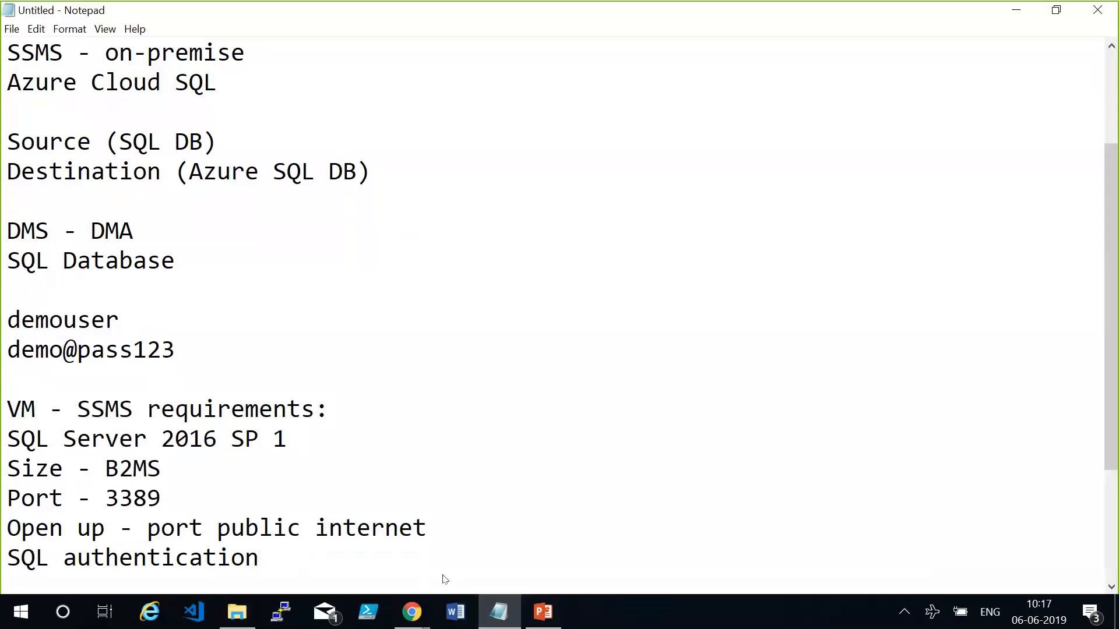
Switch to Chrome and open google.com in a new tab.
left_click(412, 611)
key("ctrl+t")
type("gogole.com")
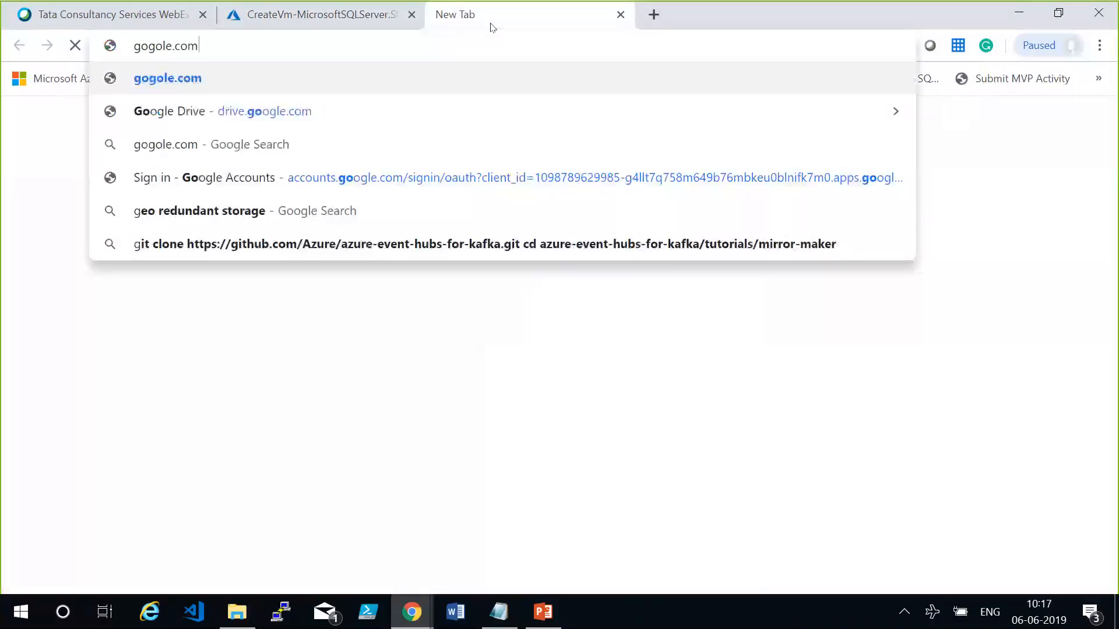
key("BackSpace")
key("BackSpace")
key("BackSpace")
key("BackSpace")
key("BackSpace")
key("BackSpace")
key("BackSpace")
key("BackSpace")
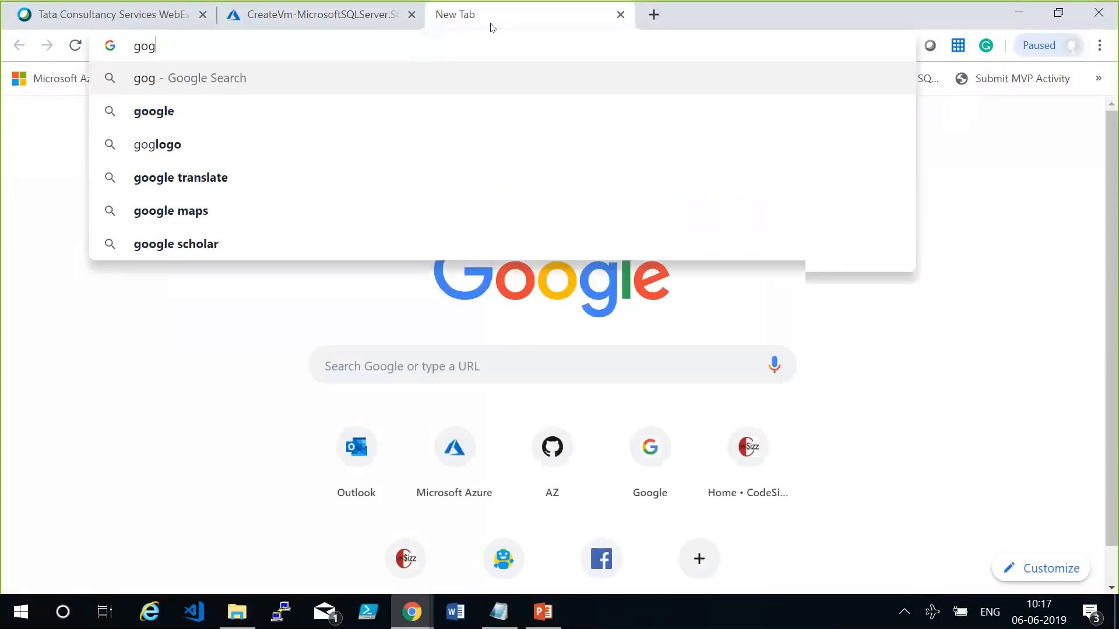
type("ogle.com")
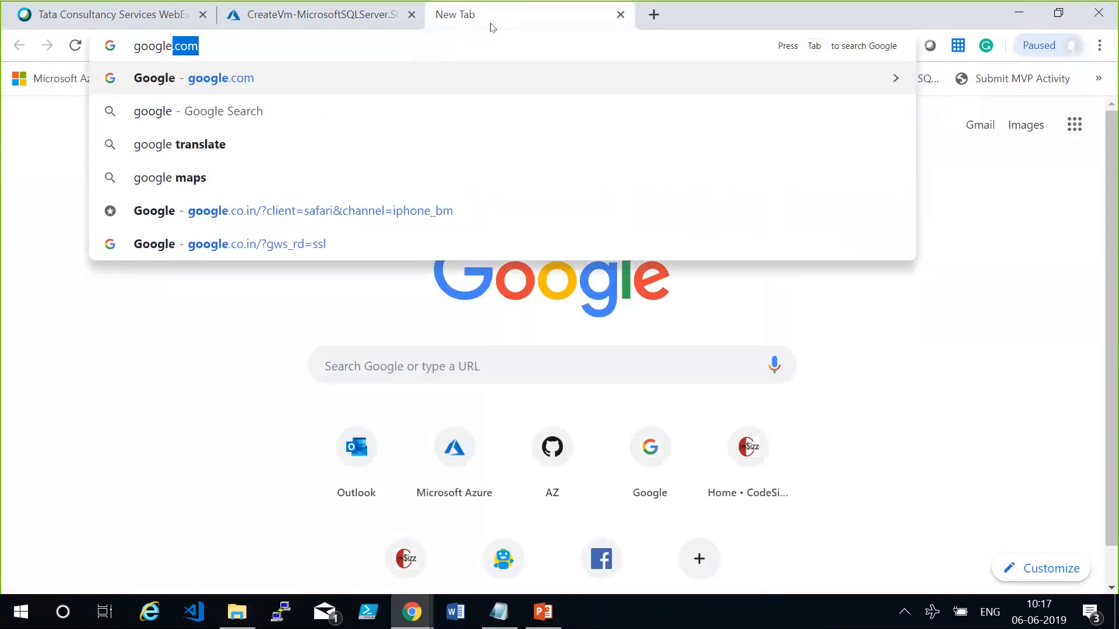
key("Return")
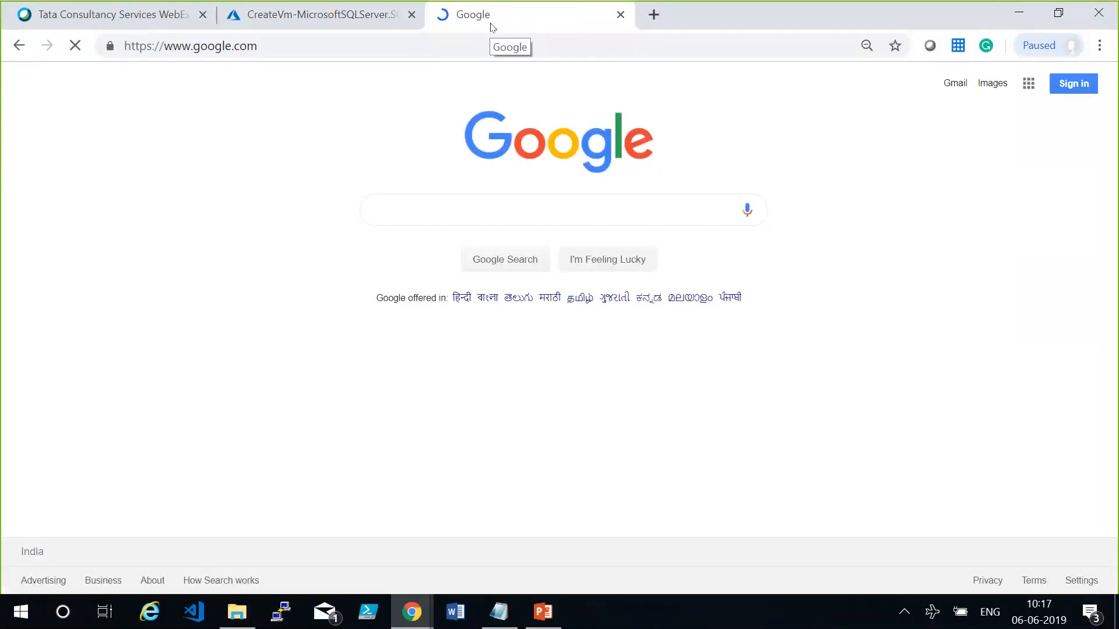
Search Google for "download sql server management studio".
type("don")
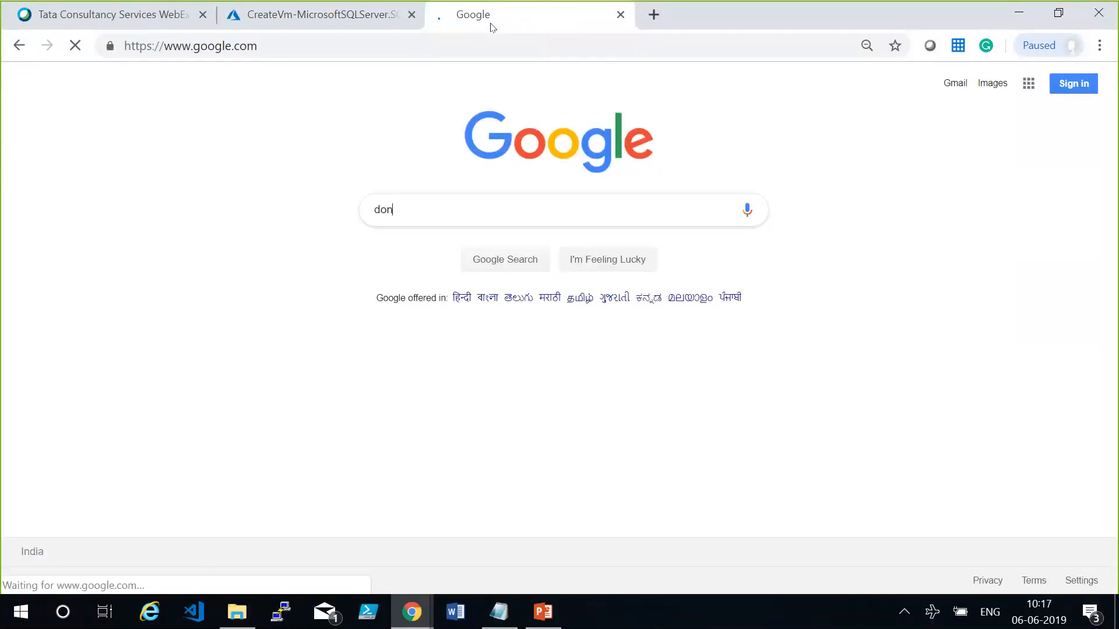
type("wnload sql serve")
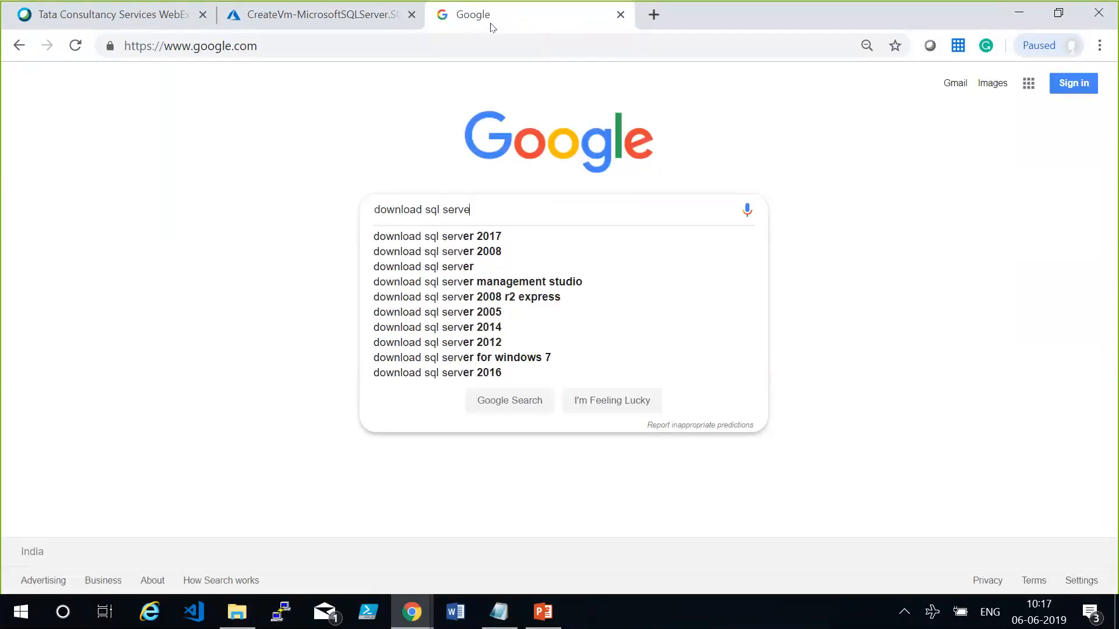
type("r ma")
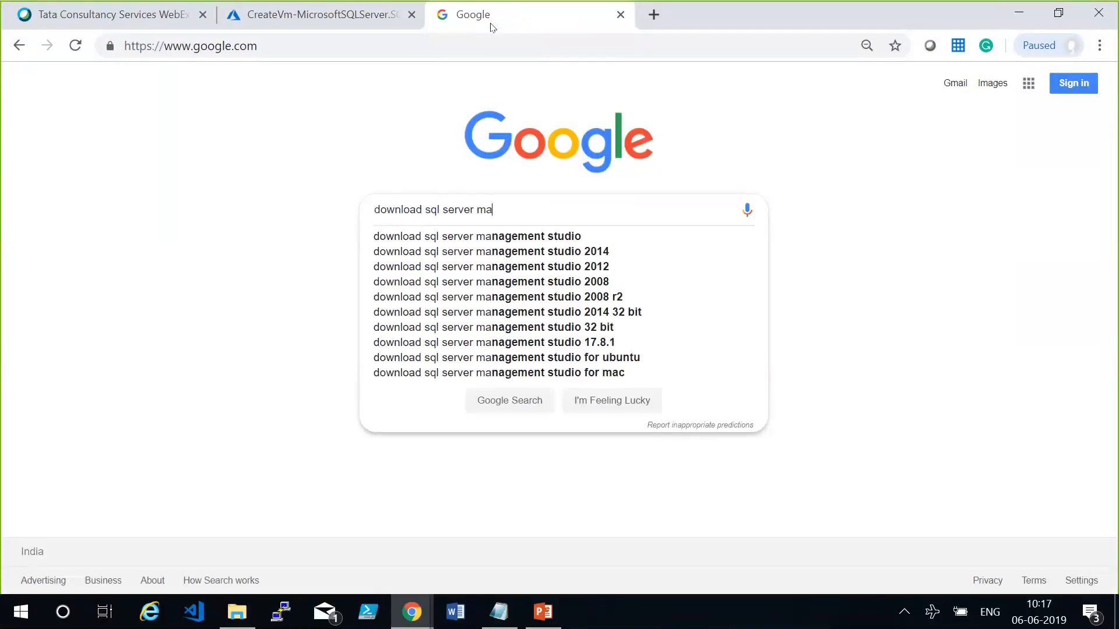
key("Down")
key("Return")
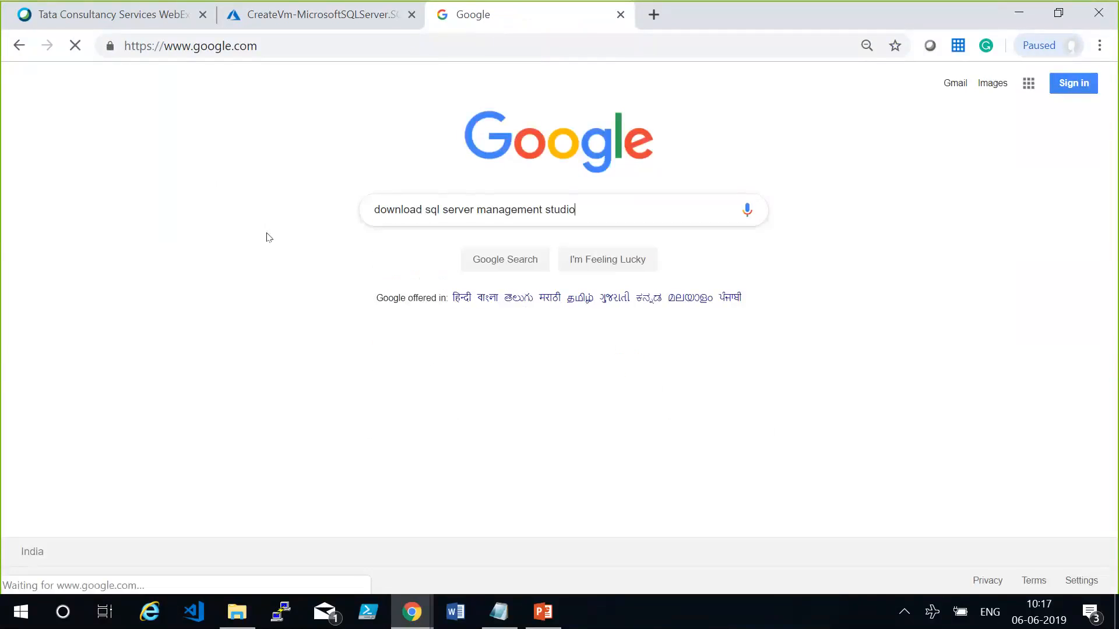
Copy the link address of the Microsoft SQL Server Management Studio Express download result and briefly view the Notepad notes.
right_click(296, 193)
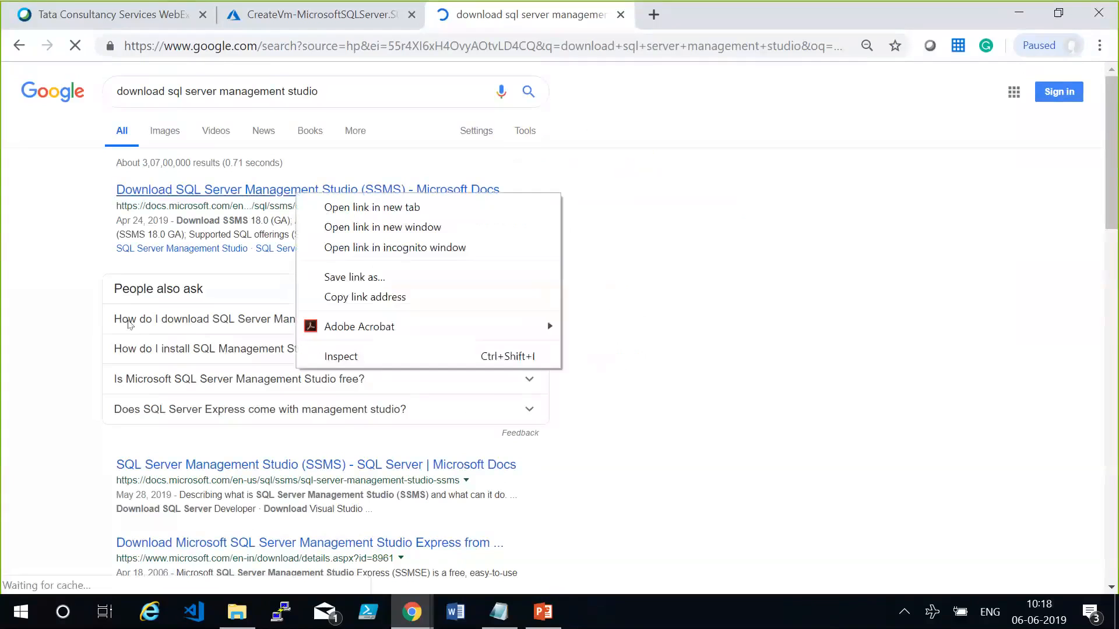
right_click(224, 542)
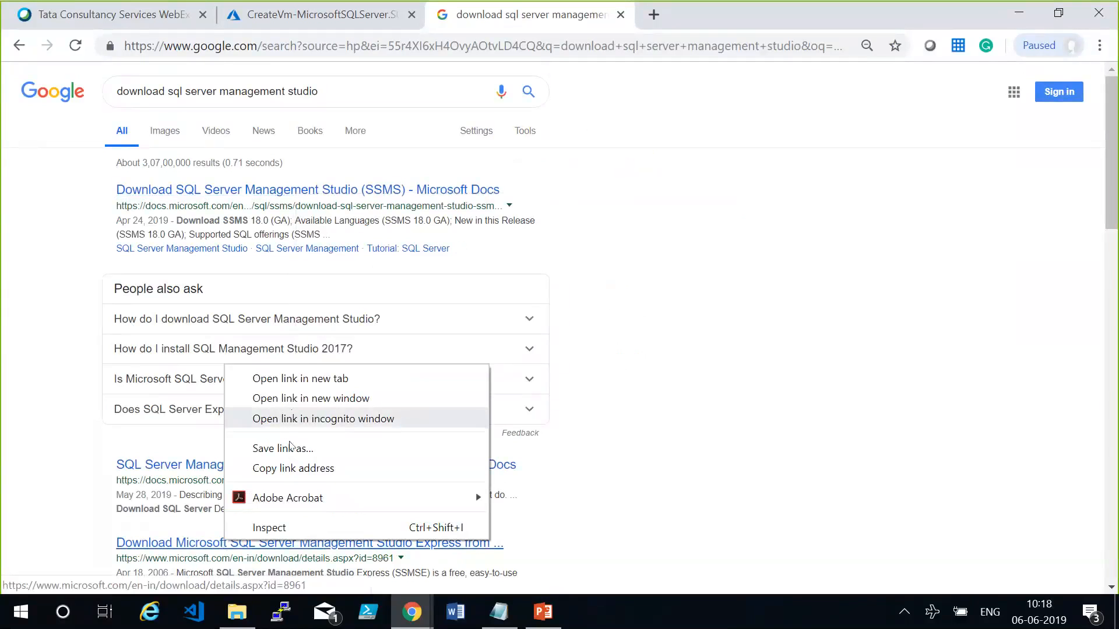
left_click(326, 469)
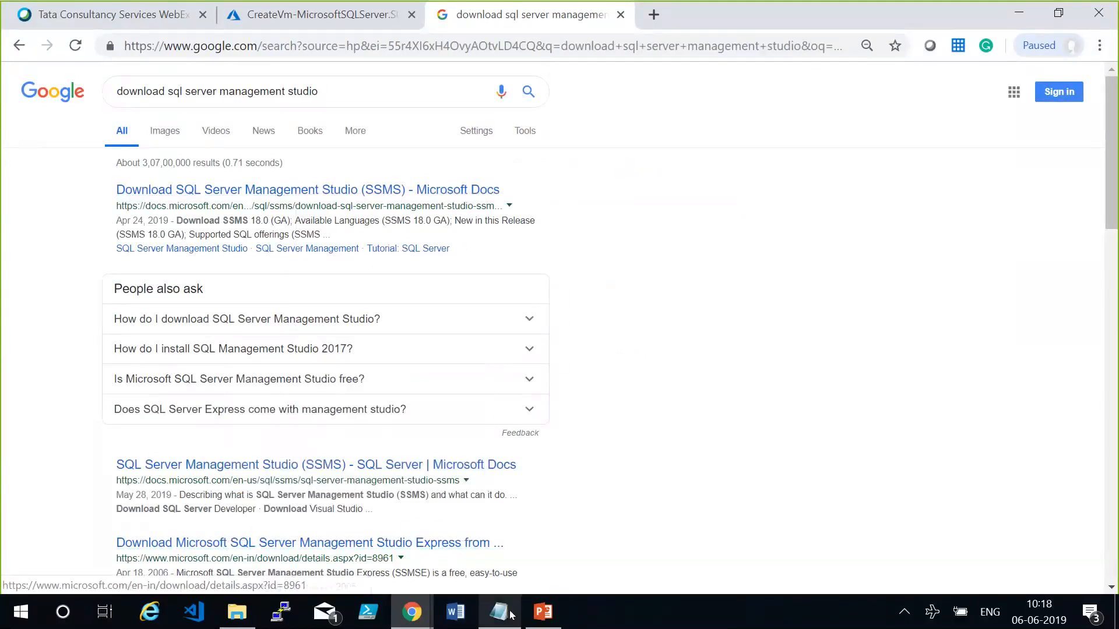
left_click(498, 612)
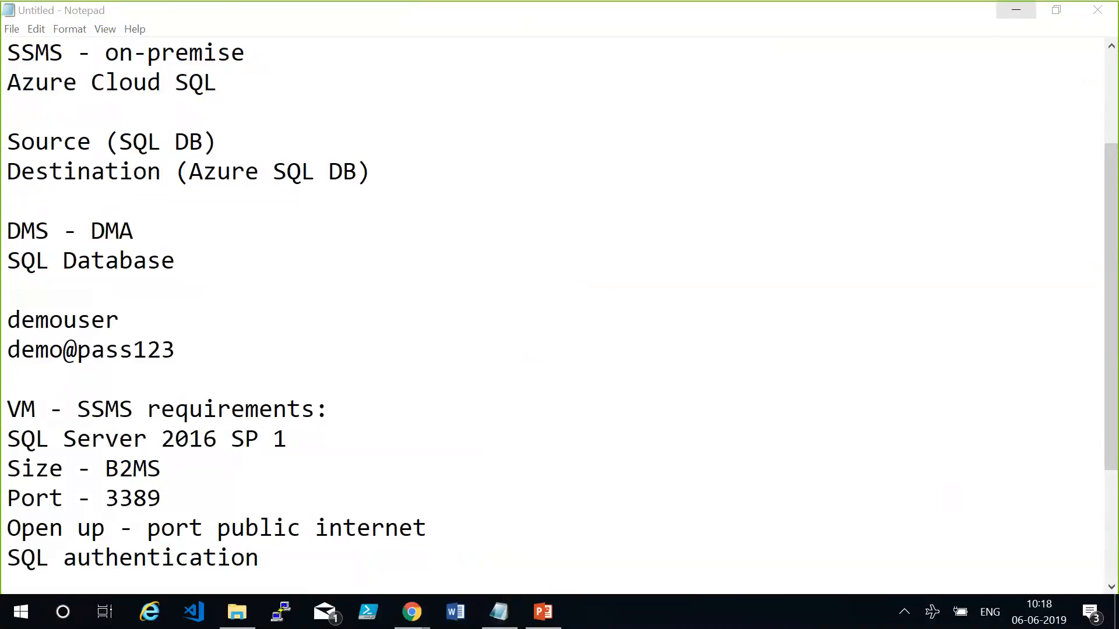
left_click(1015, 10)
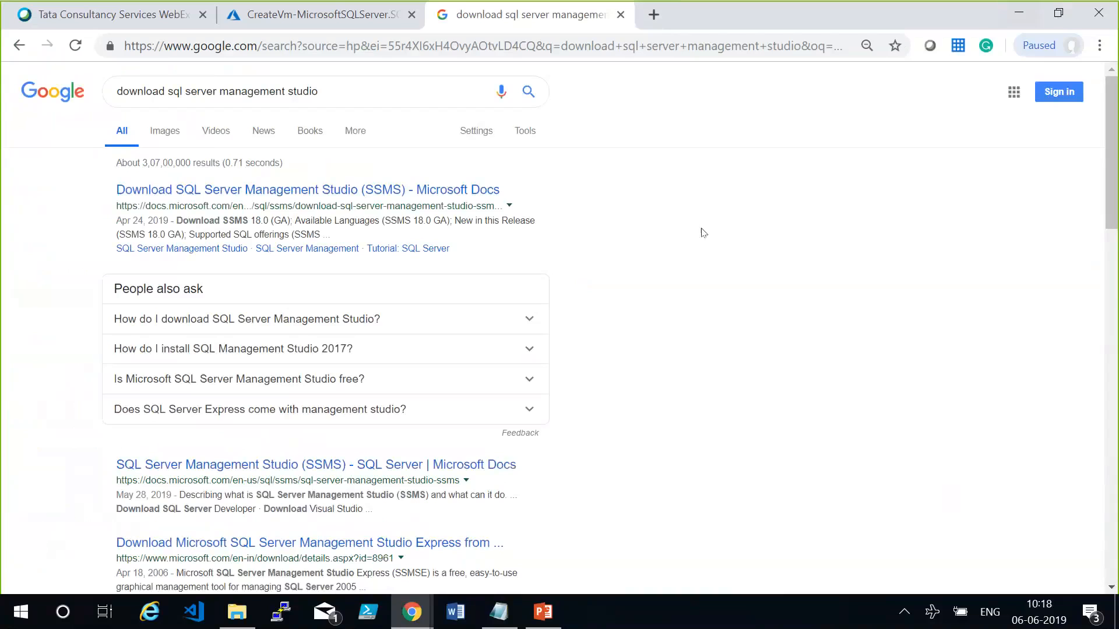
Close the Google results tab and return to the Azure portal's home page.
right_click(455, 12)
left_click(676, 291)
key("ctrl+w")
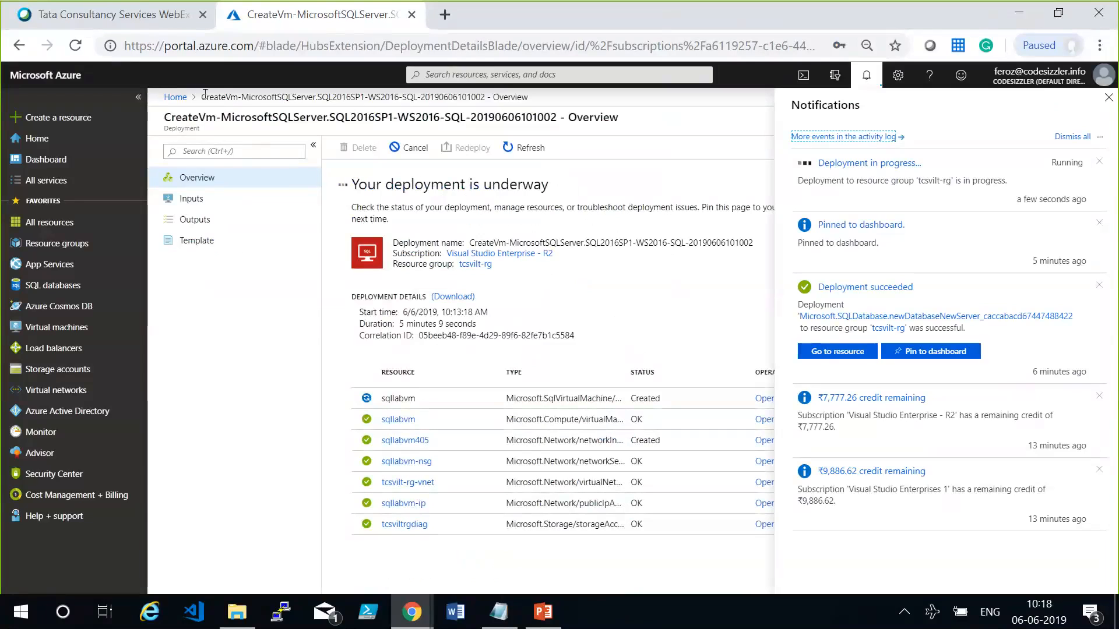
left_click(173, 96)
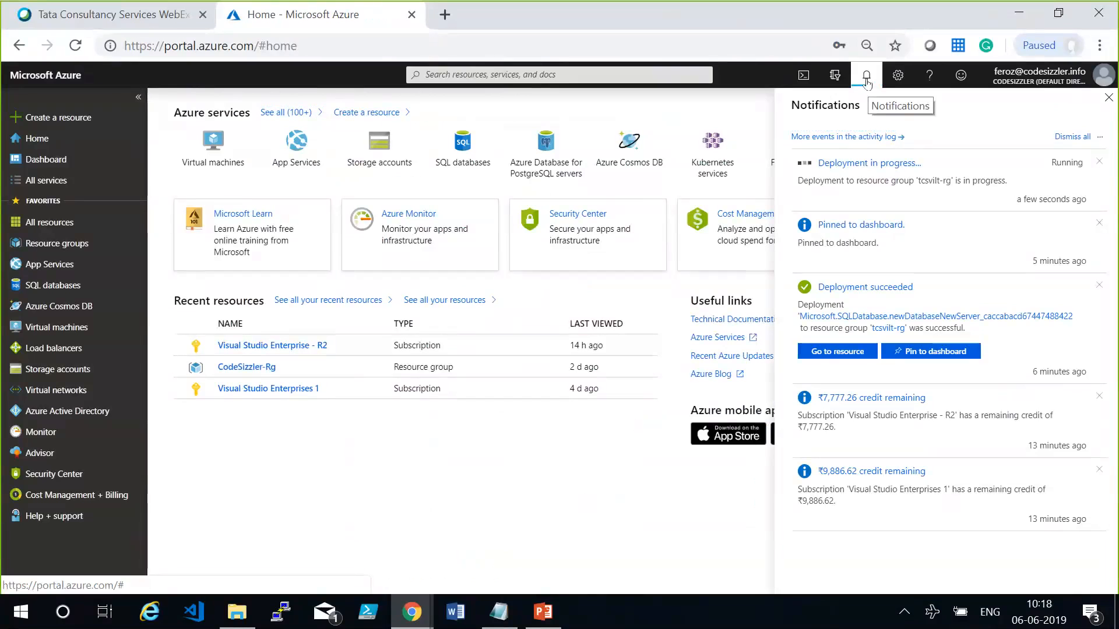
Check the virtual machine's deployment status in the portal notifications and close them.
left_click(866, 77)
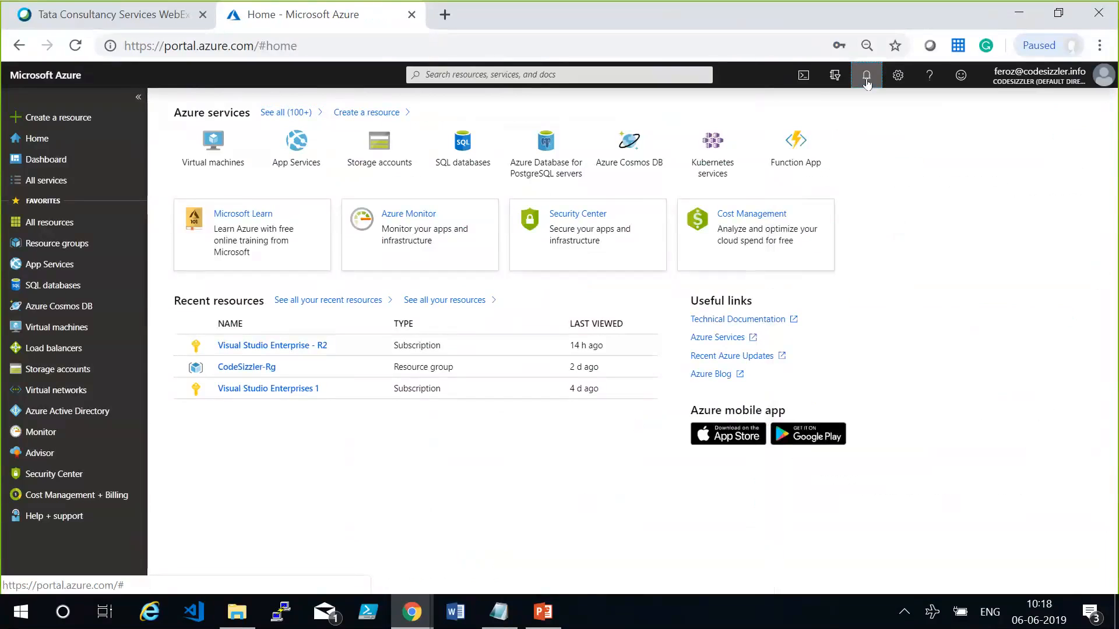
left_click(865, 81)
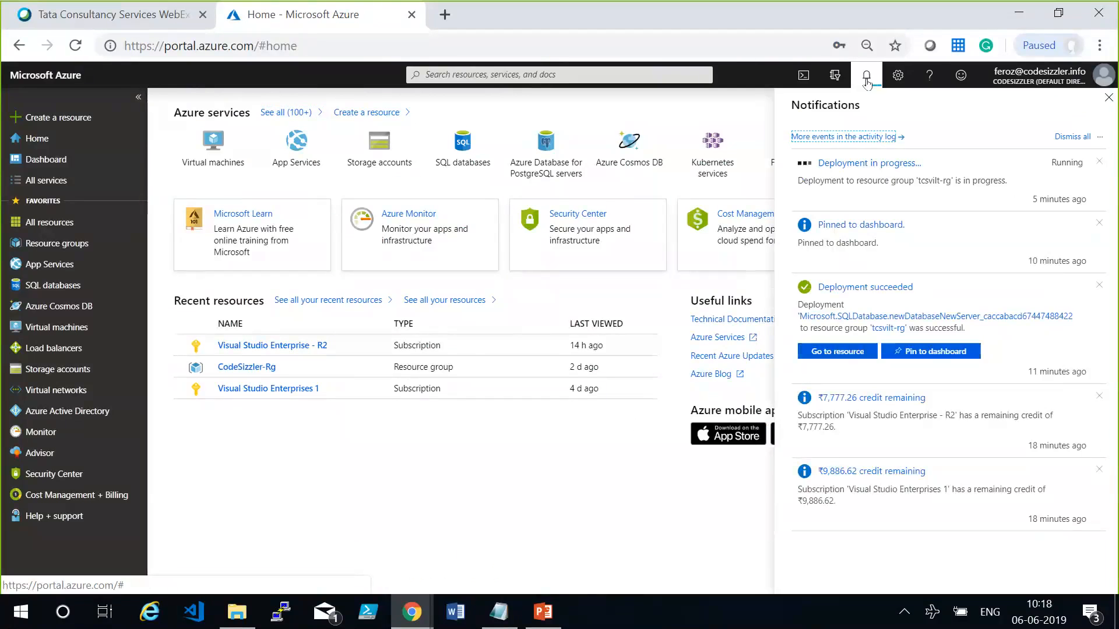
left_click(866, 81)
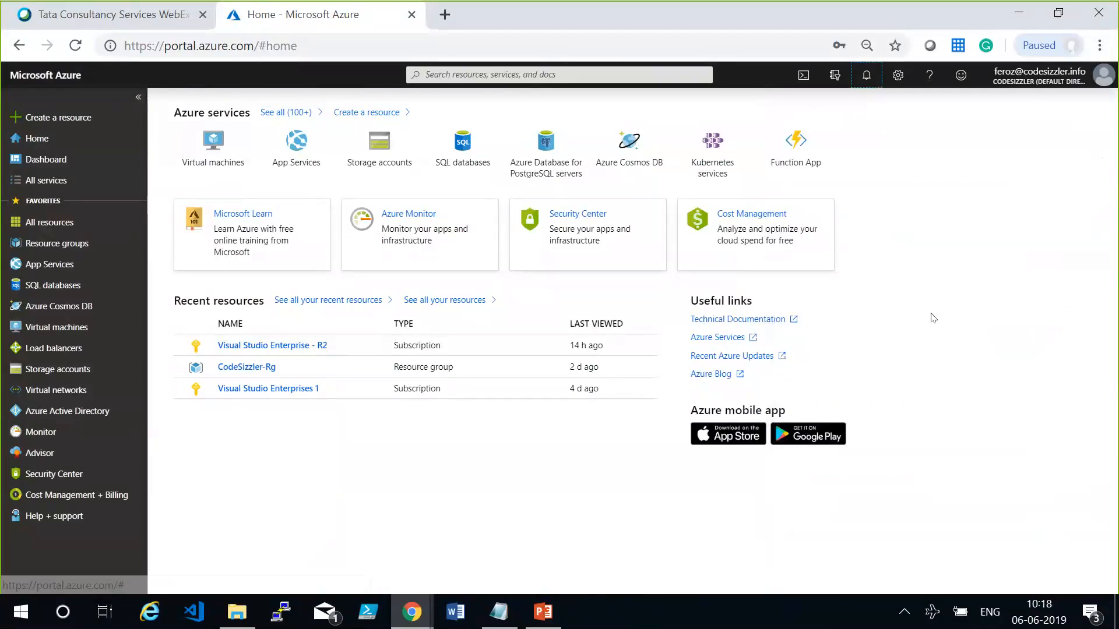
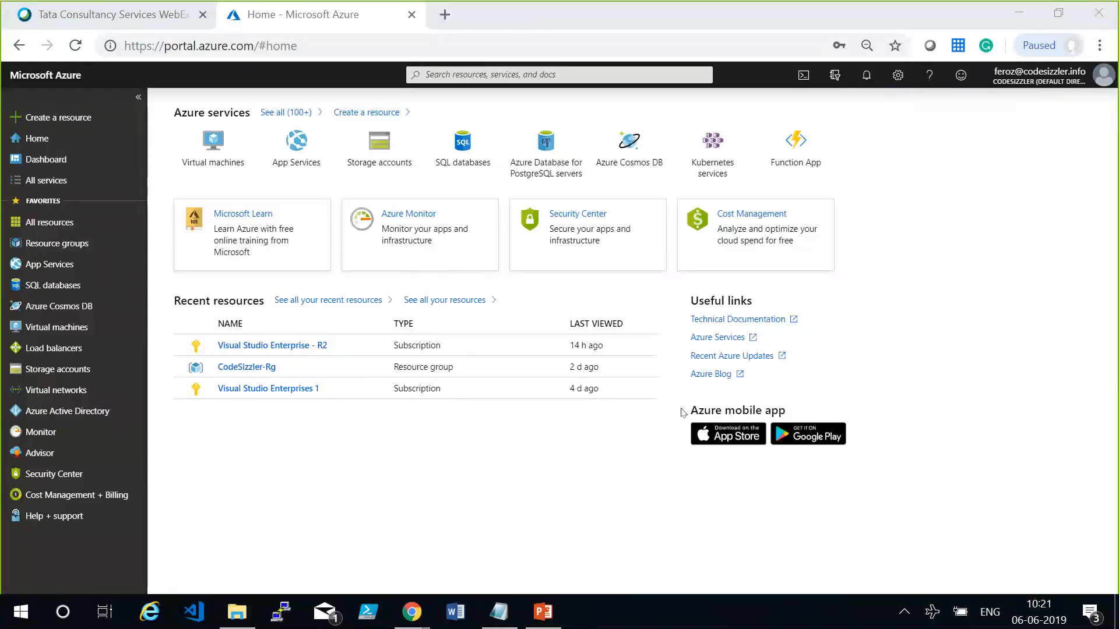
Check the portal notifications for the SQL Server VM deployment, pin the deployed VM to the dashboard, and close the notifications.
left_click(636, 482)
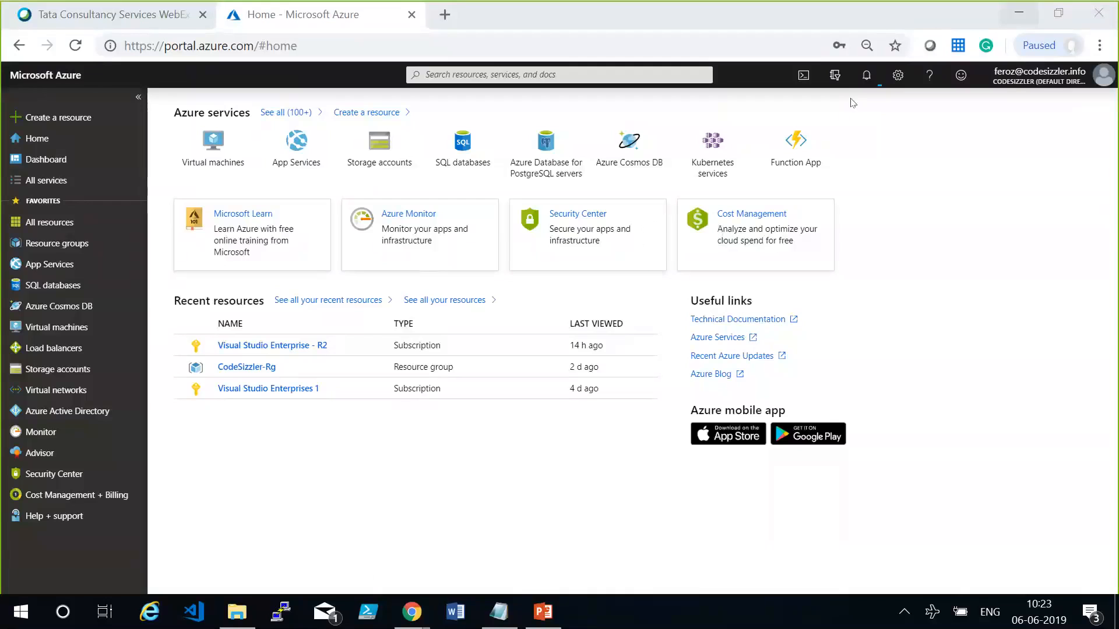
left_click(866, 87)
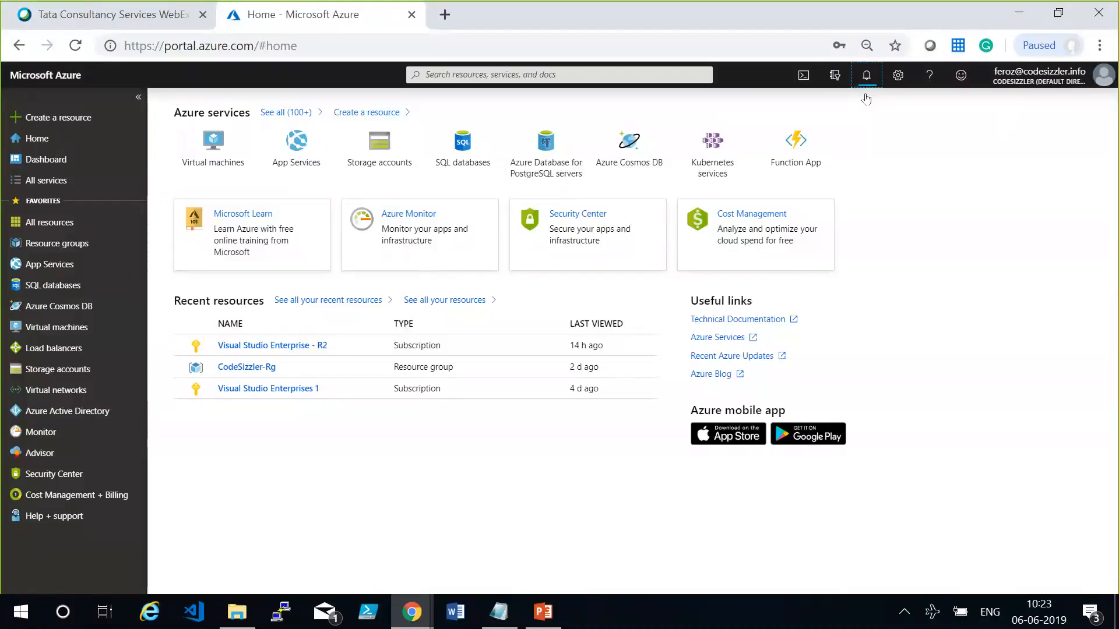
left_click(866, 75)
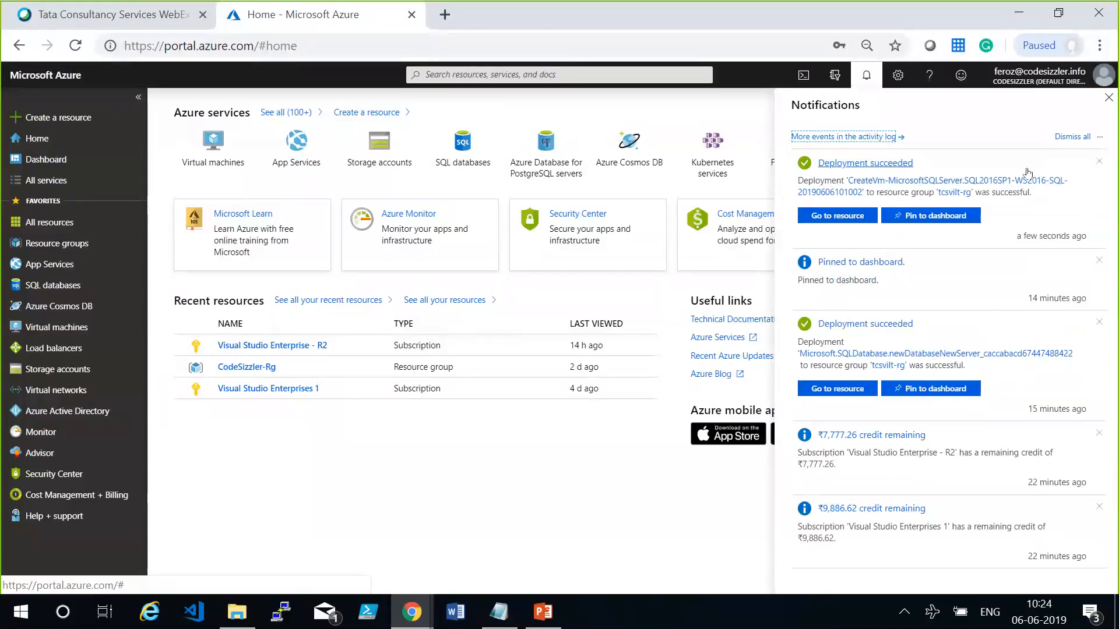
left_click(533, 29)
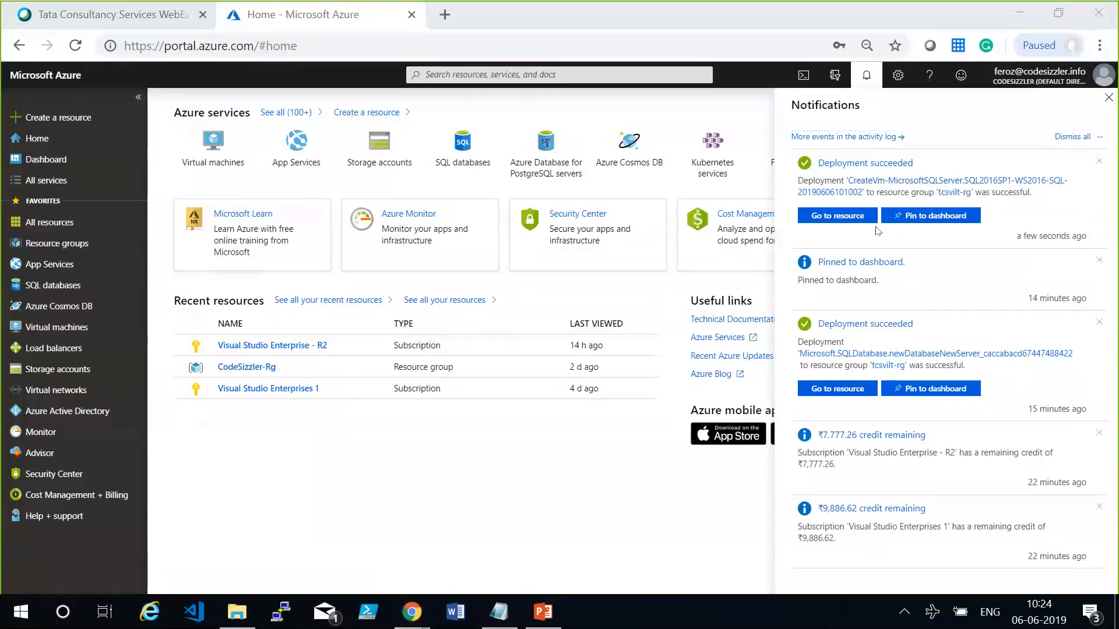
left_click(912, 211)
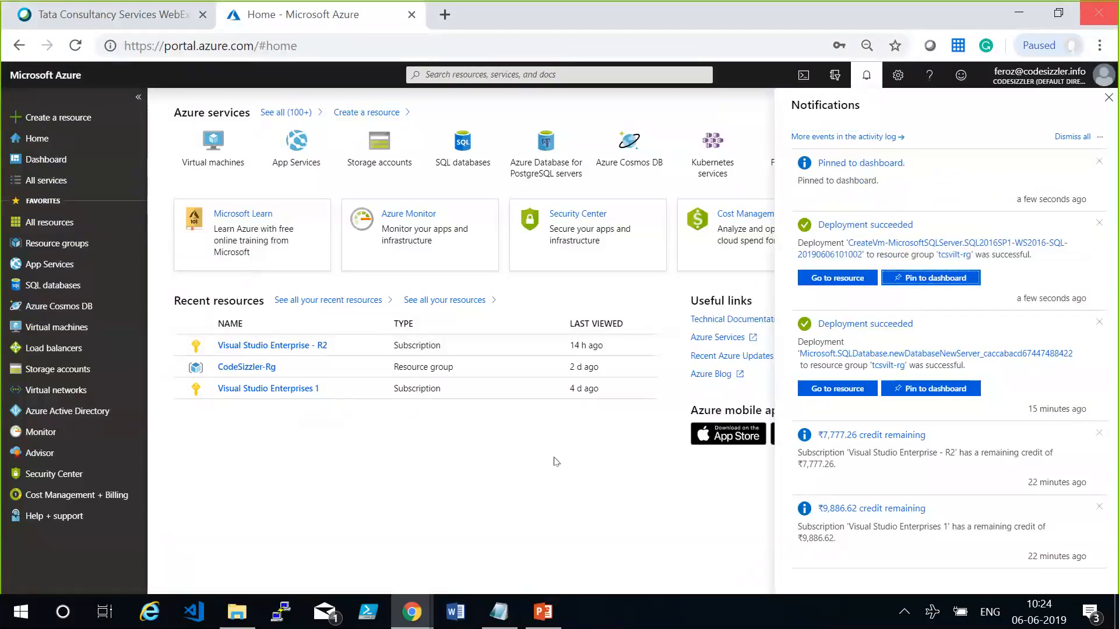
left_click(863, 69)
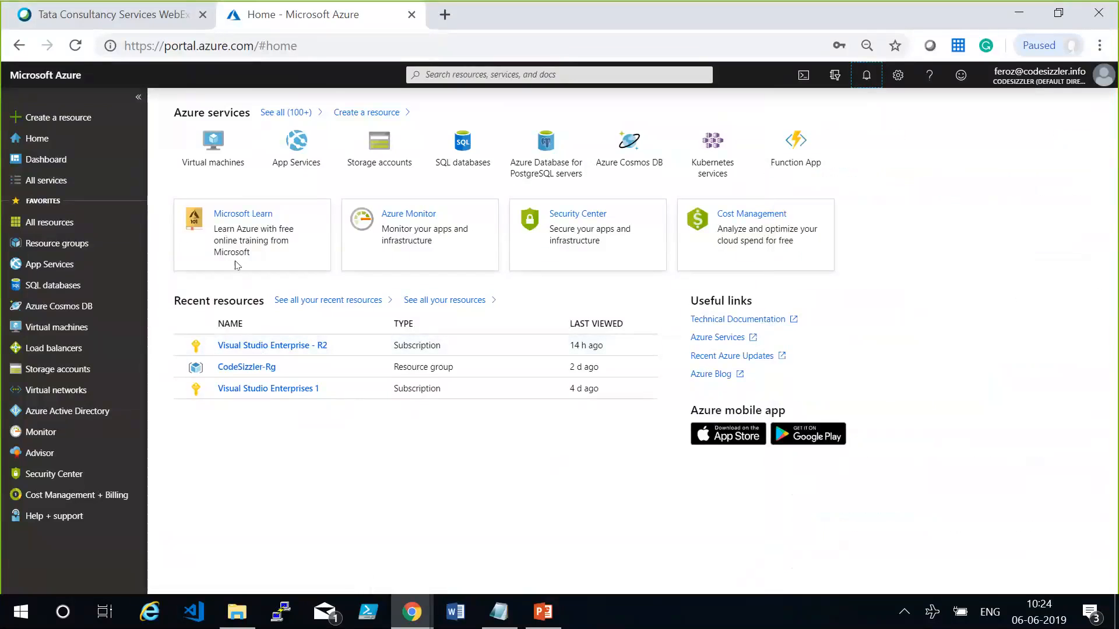
Open sqllabvm from the dashboard, download its RDP file and start the remote desktop connection despite the unknown publisher.
left_click(57, 167)
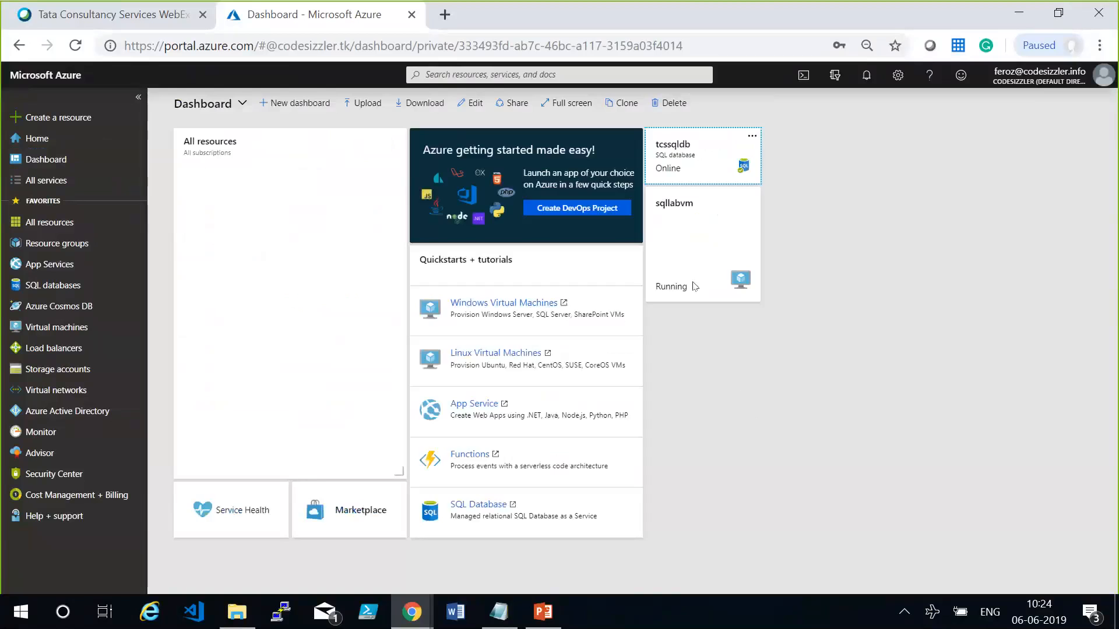
left_click(694, 281)
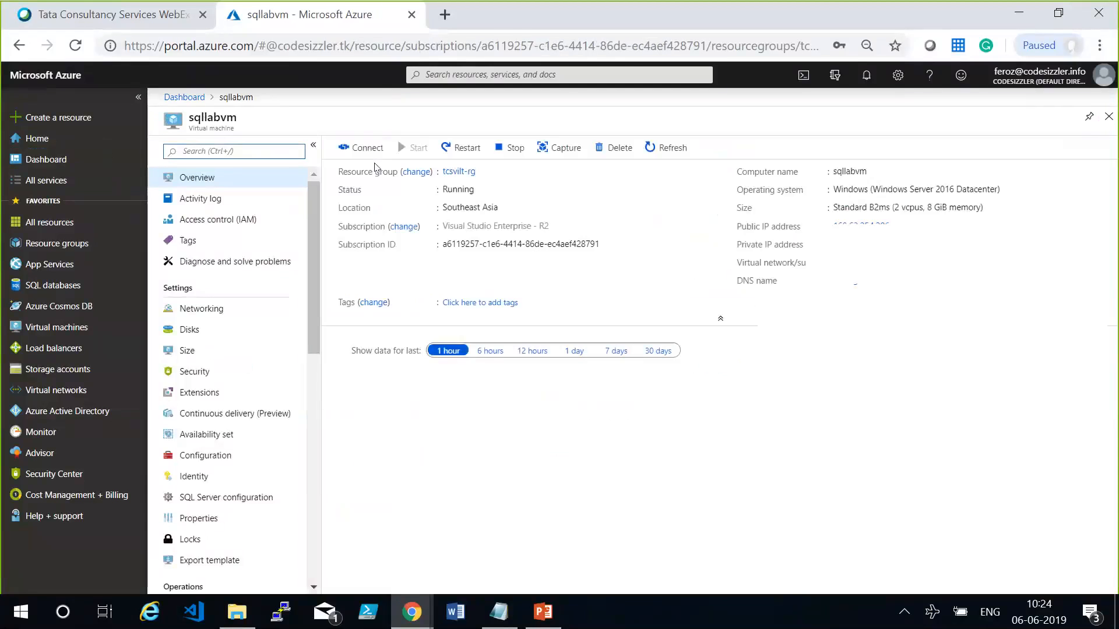
left_click(367, 148)
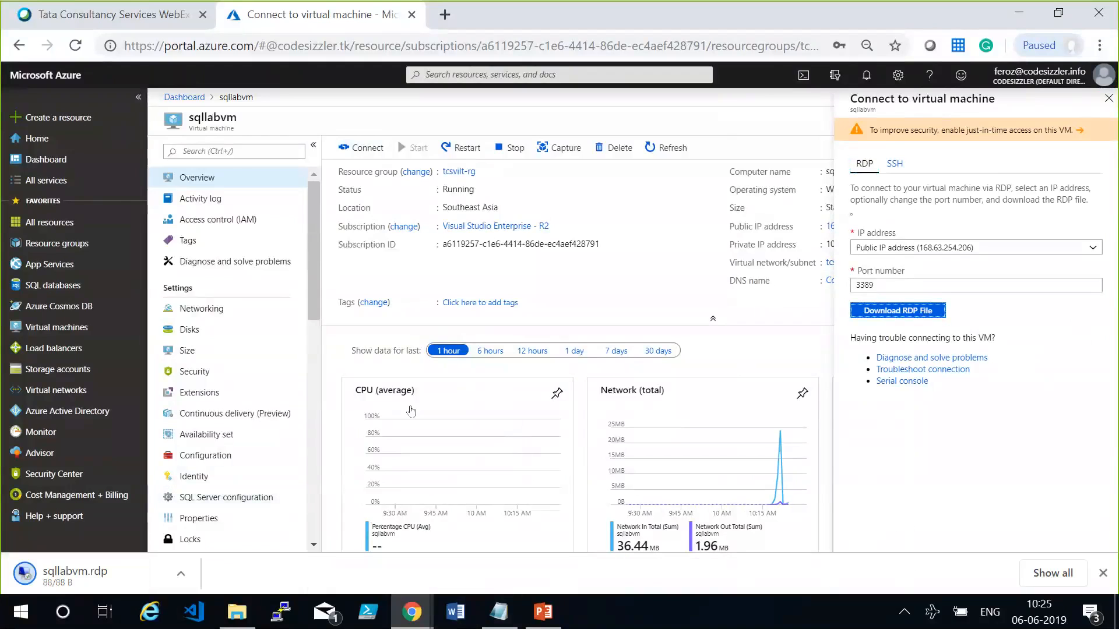
left_click(100, 581)
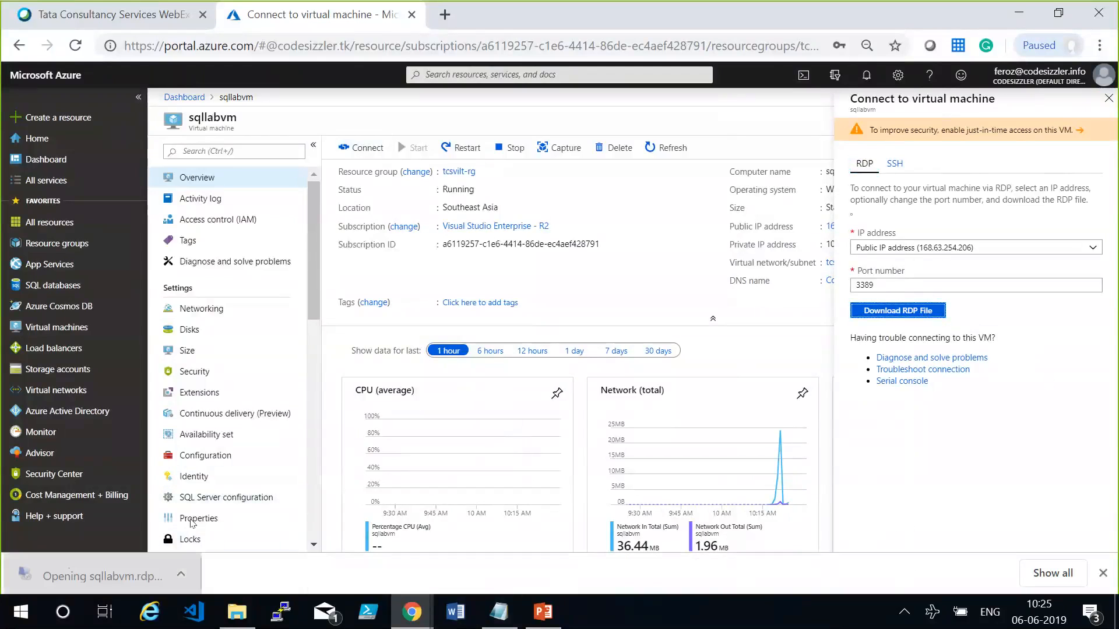
left_click(1017, 10)
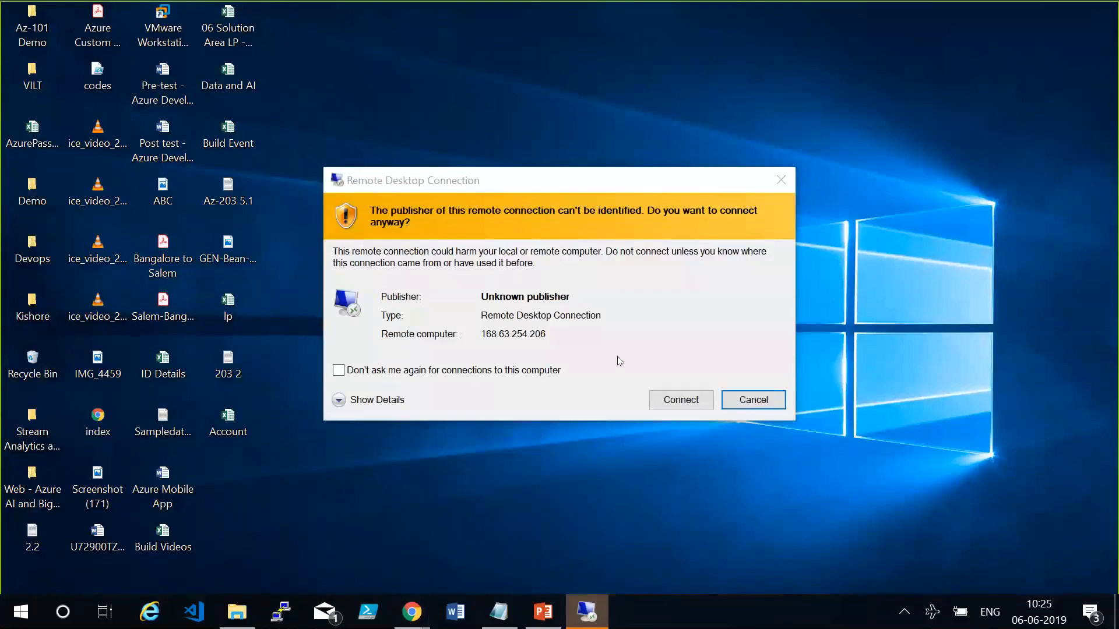
left_click(671, 403)
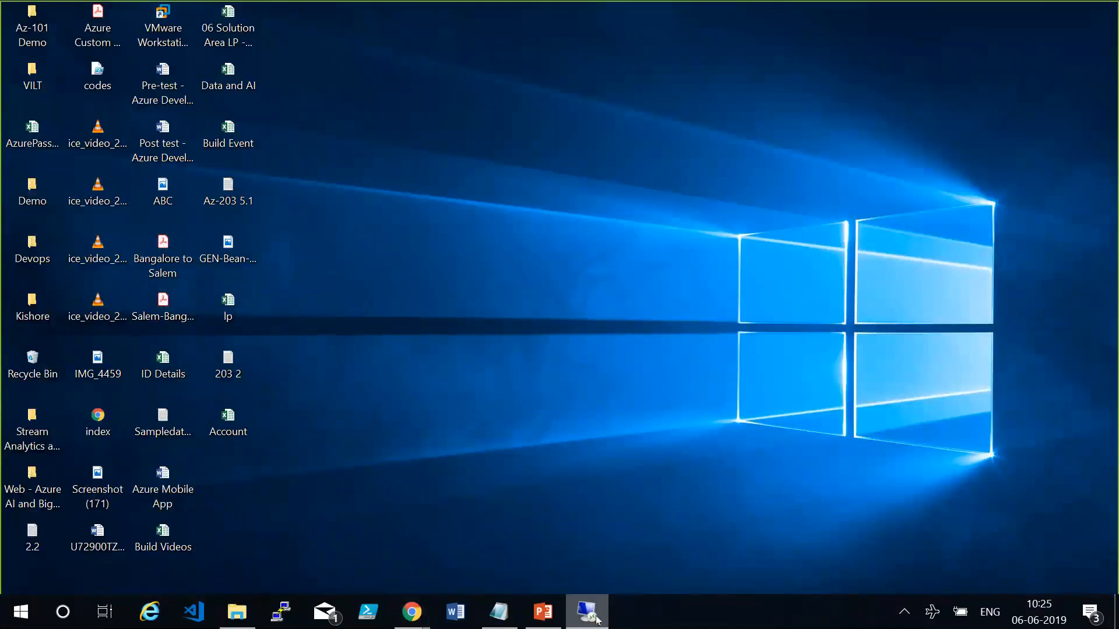
Log in to sqllabvm with the username demouser and the account password, accepting the untrusted certificate.
mouse_move(596, 615)
left_click(620, 544)
type("demouser")
key("Tab")
type("*****")
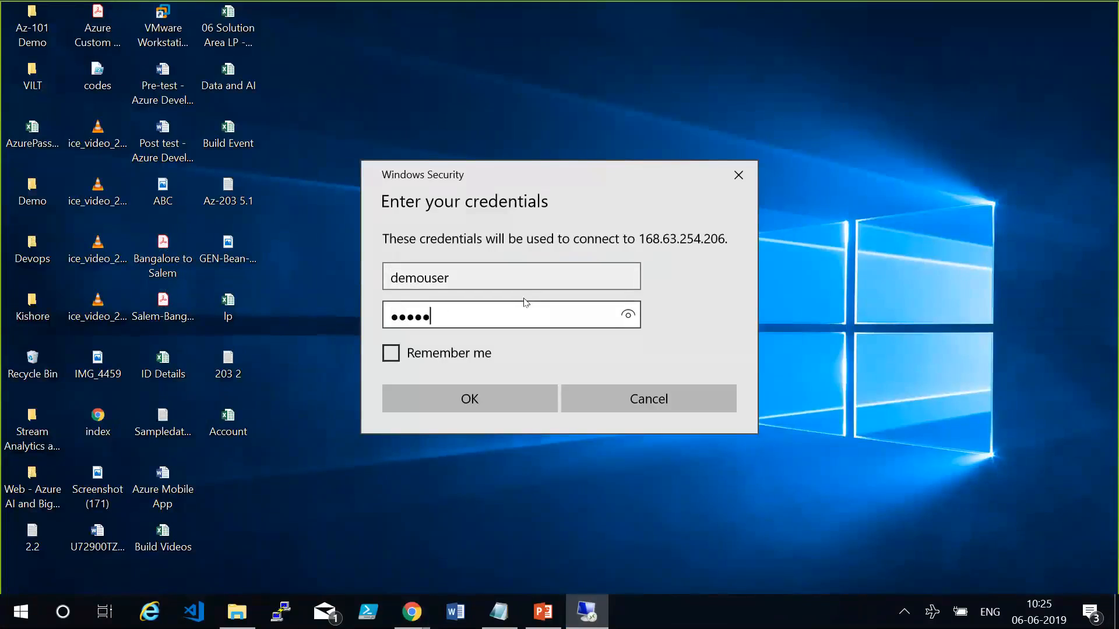
type("*******")
key("Return")
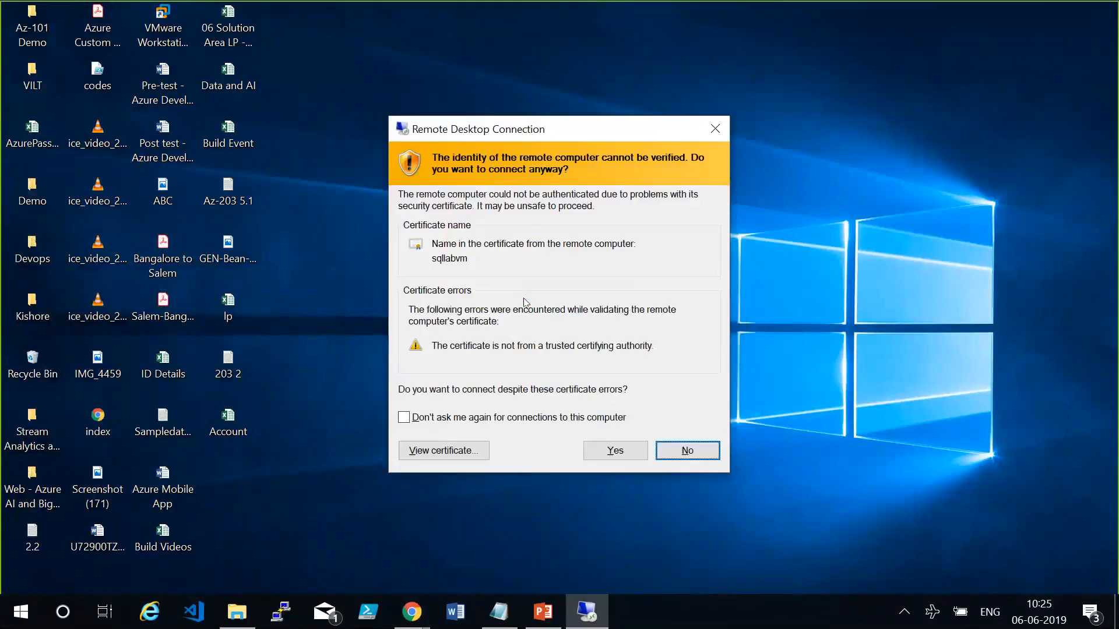
key("y")
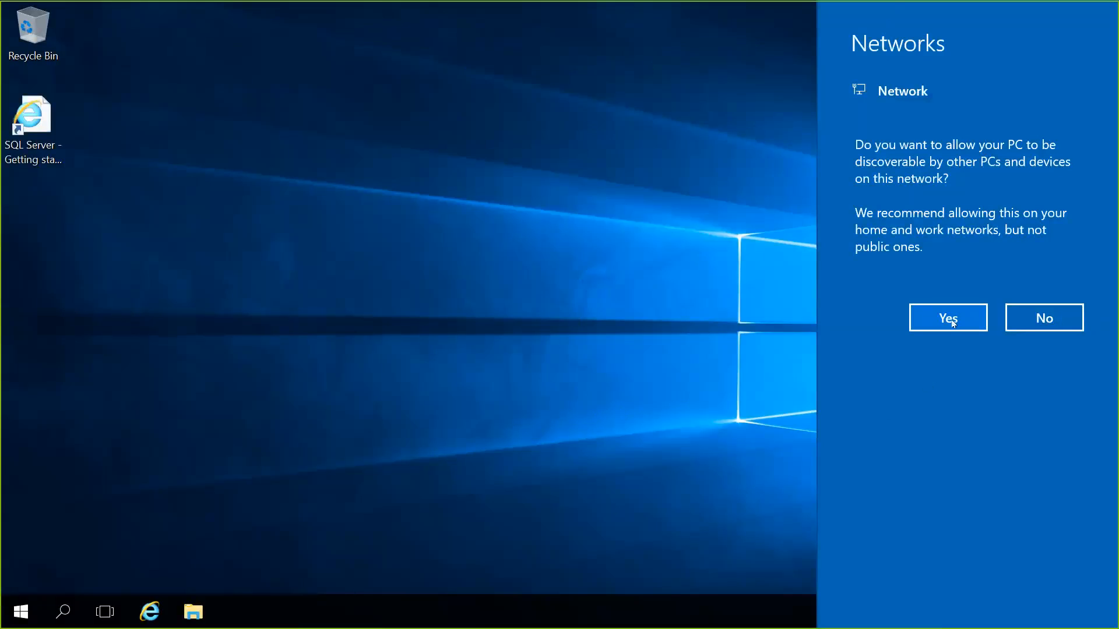
Try to launch Microsoft SQL Server Management Studio from the Microsoft SQL Server Tools 17 group on the VM.
left_click(13, 611)
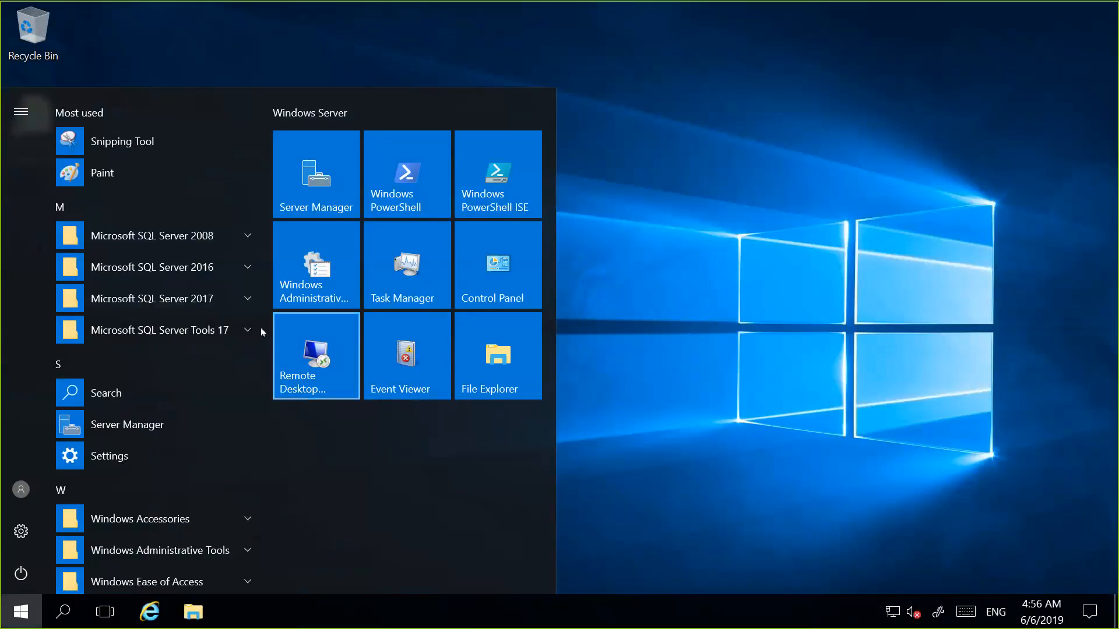
left_click(245, 330)
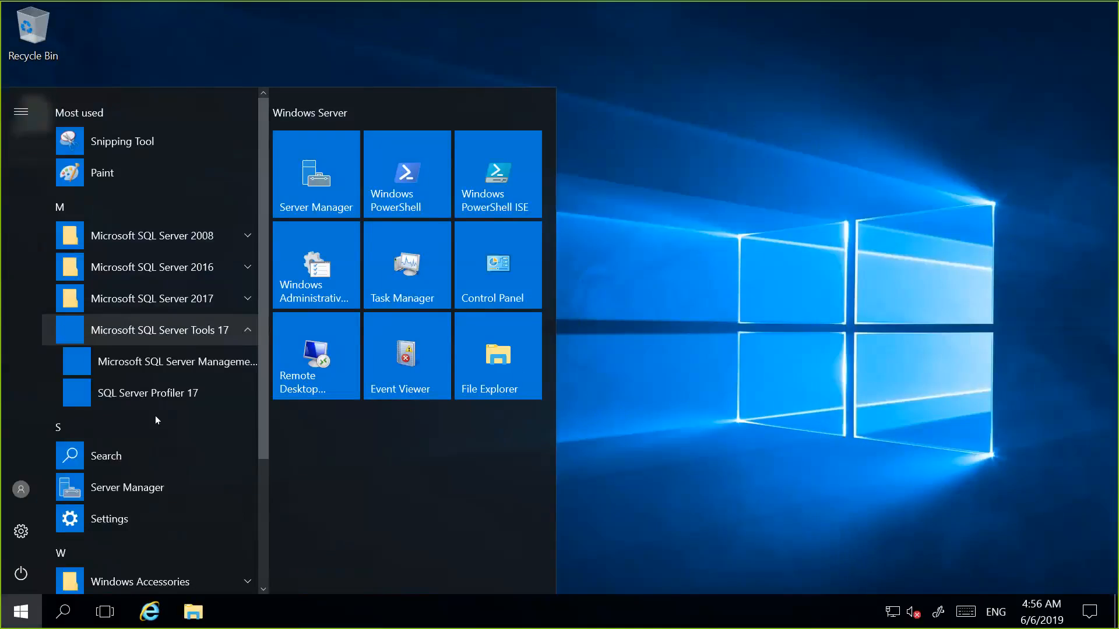
left_click(134, 364)
Turn off Internet Explorer Enhanced Security Configuration for administrators in Server Manager's Local Server properties.
key("super")
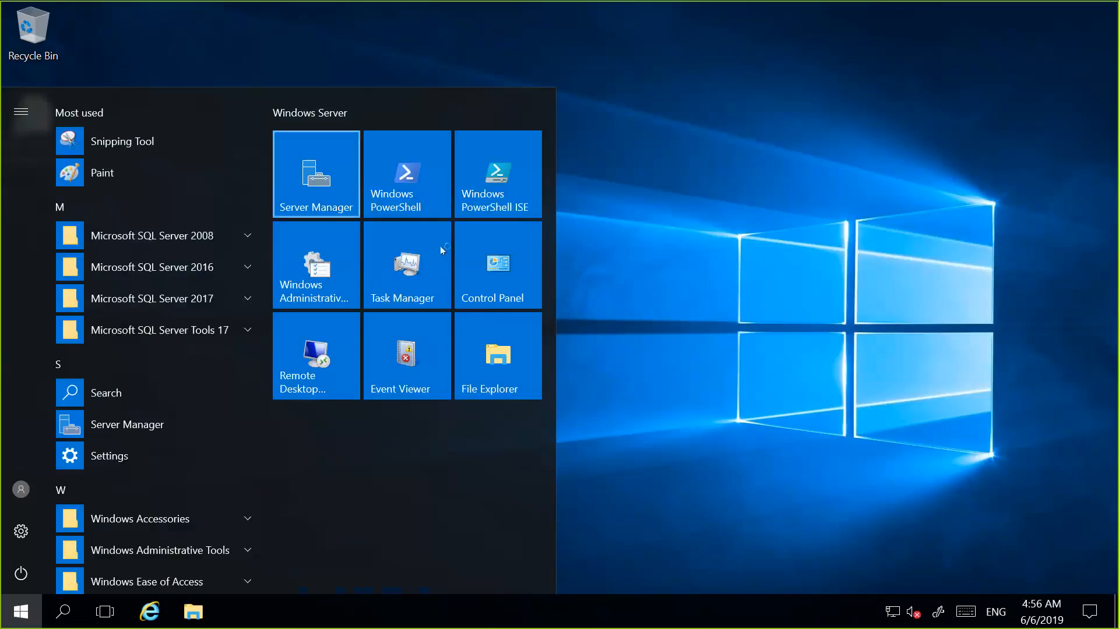
left_click(950, 351)
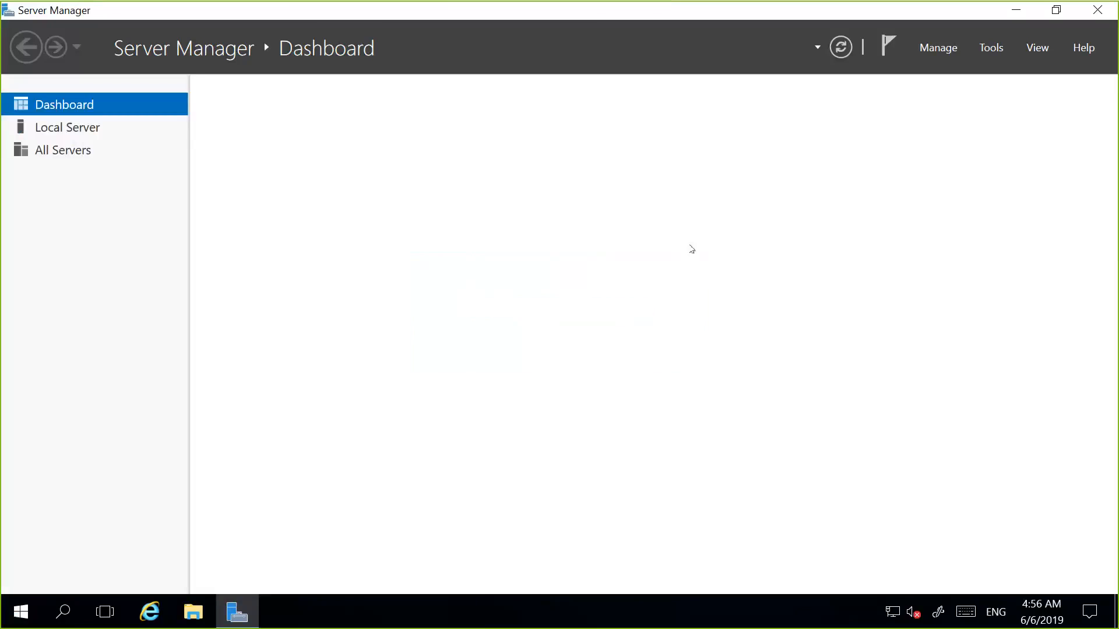
left_click(67, 127)
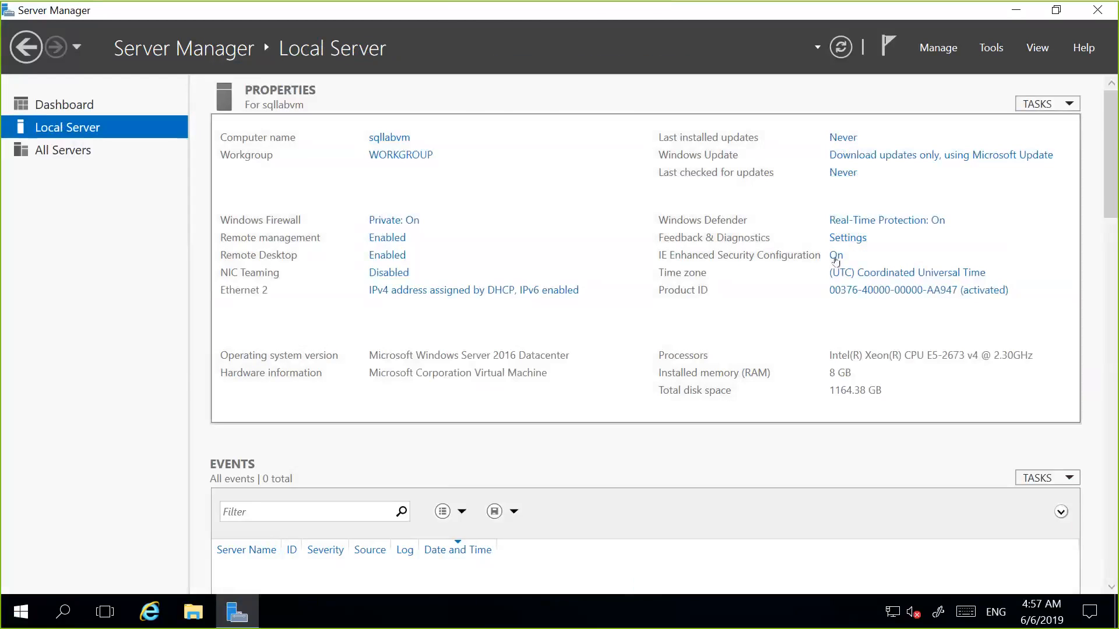
left_click(835, 256)
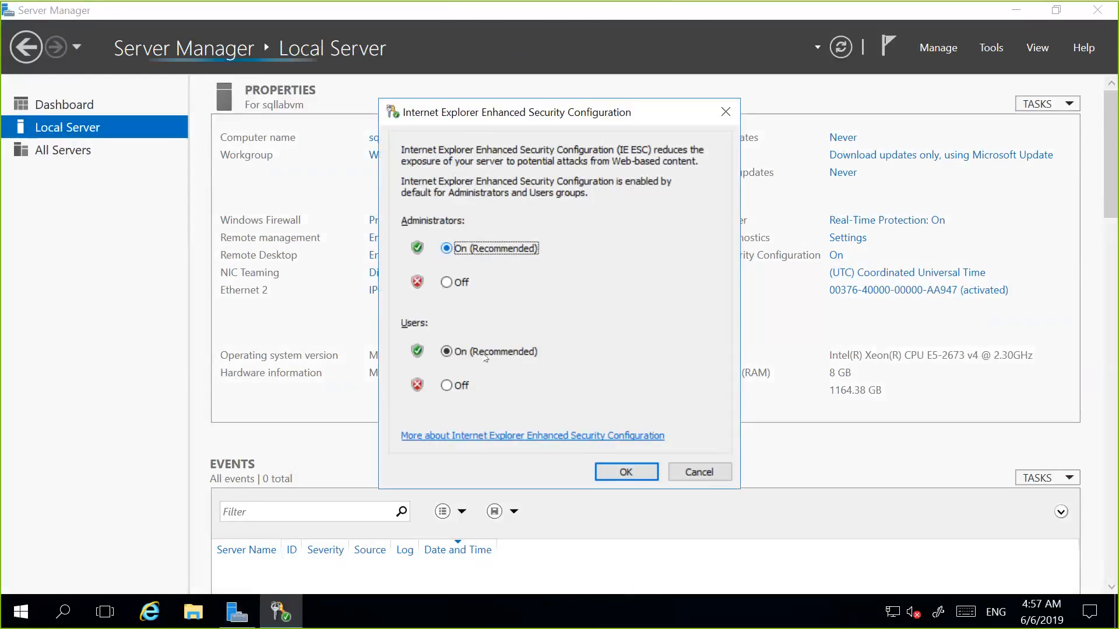
left_click(458, 282)
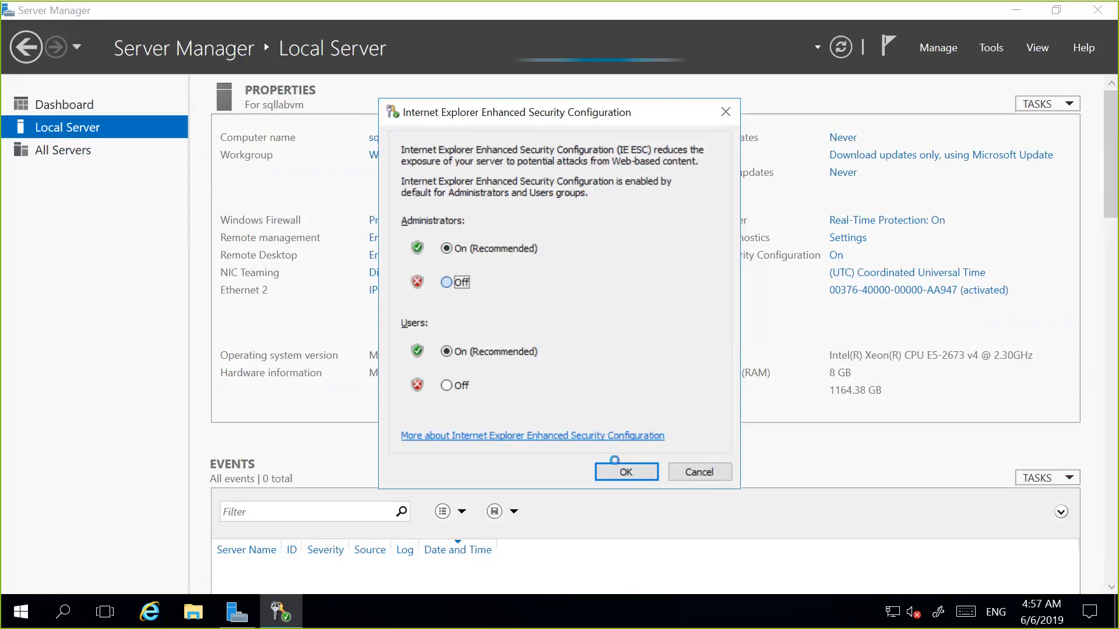
left_click(614, 464)
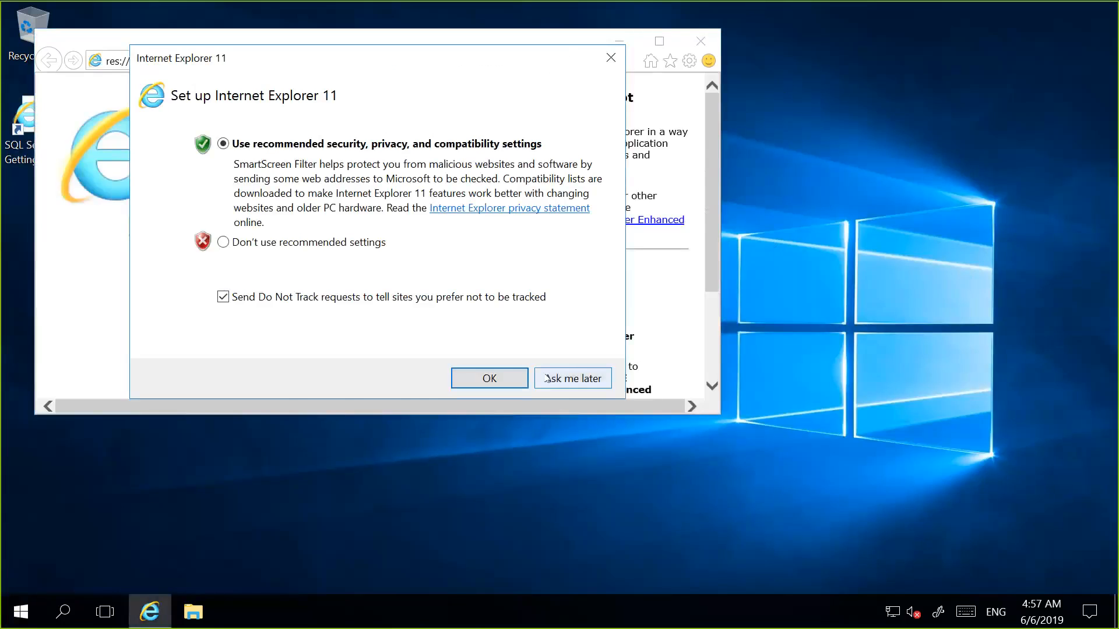
Postpone the Internet Explorer 11 setup on the VM, go to portal.azure.com and continue to the Azure Portal website.
left_click(574, 379)
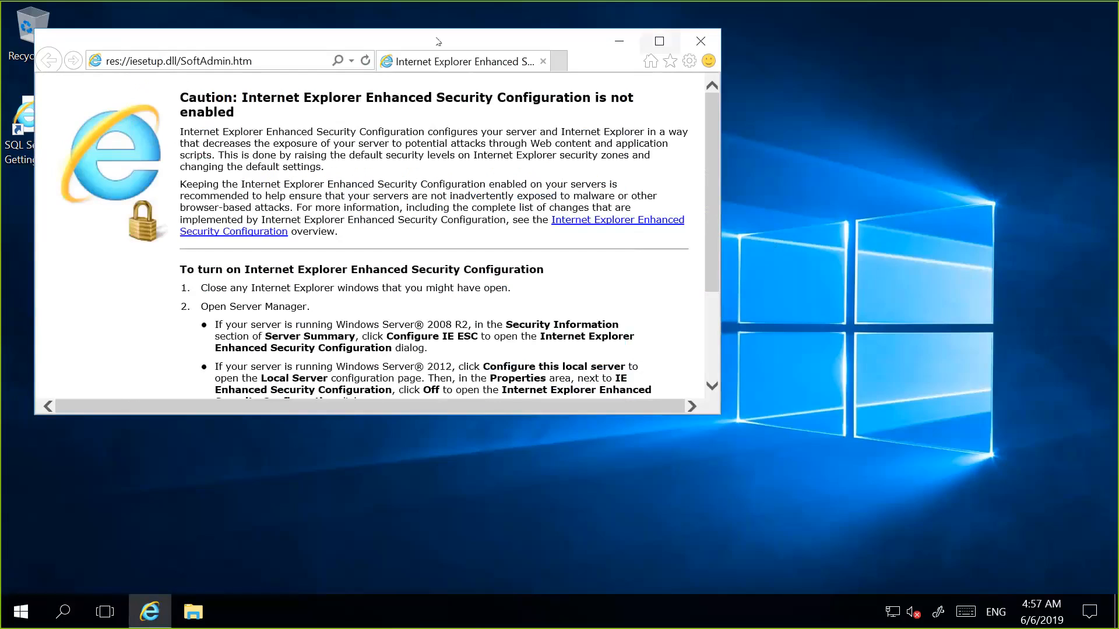
left_click(660, 42)
left_click(248, 34)
type("p")
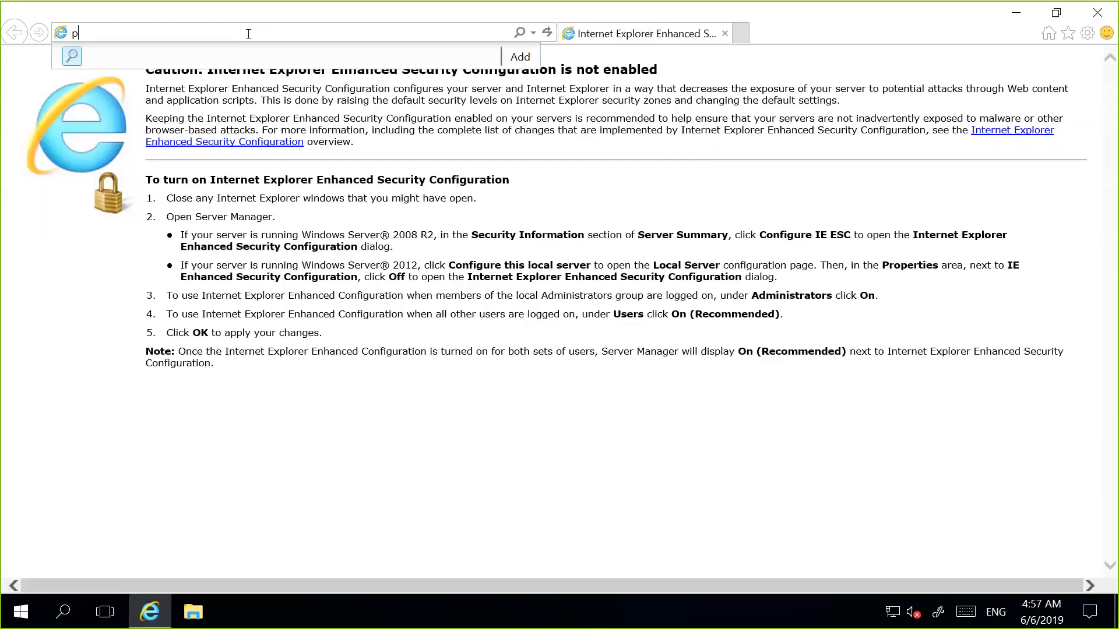
type("oral.azure.com")
type("t")
key("Return")
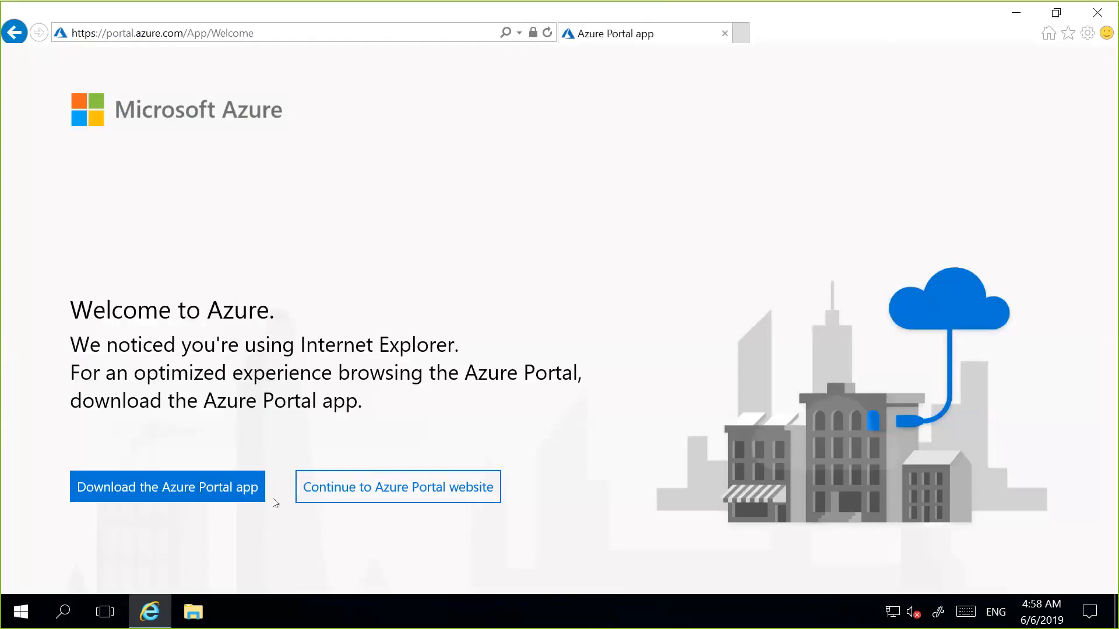
left_click(325, 489)
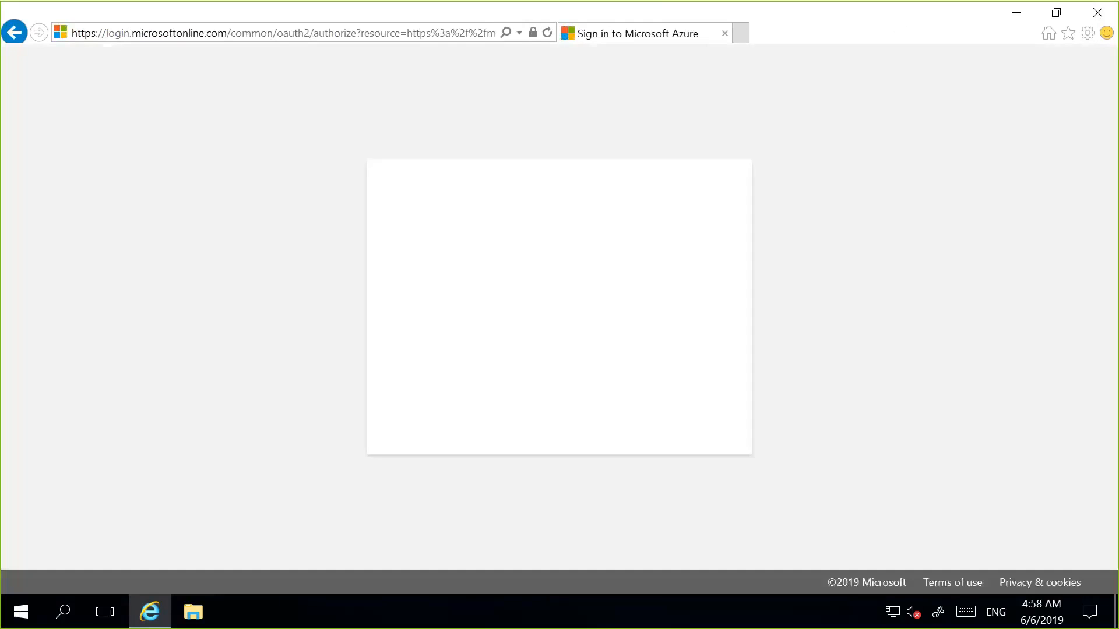
Sign in to the Azure portal with the account e-mail and password, stay signed in, and open SQL databases.
mouse_move(592, 13)
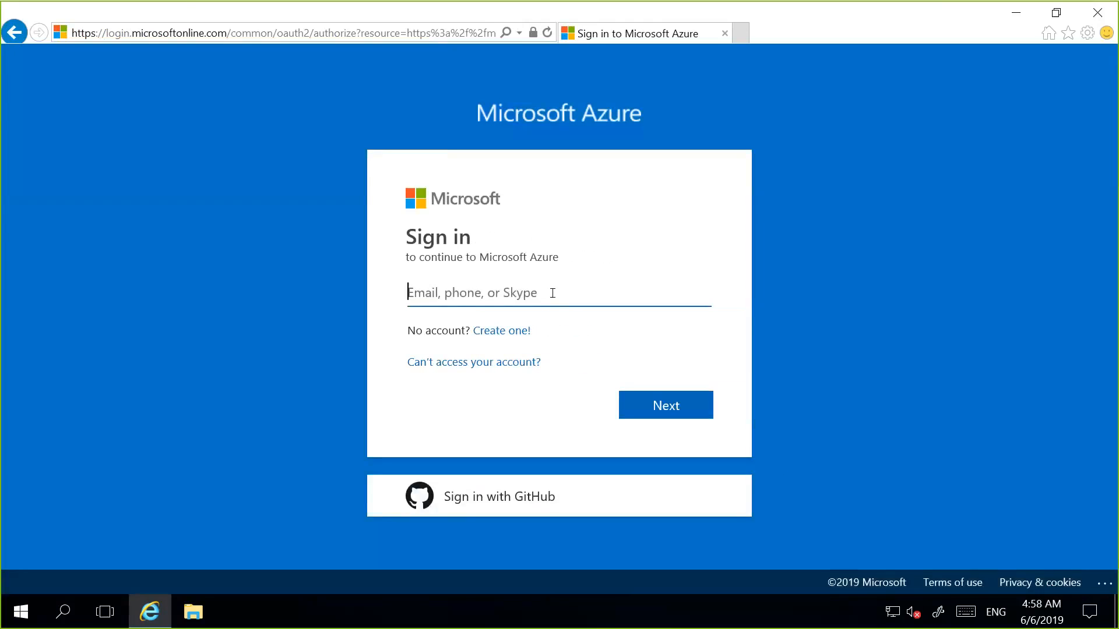
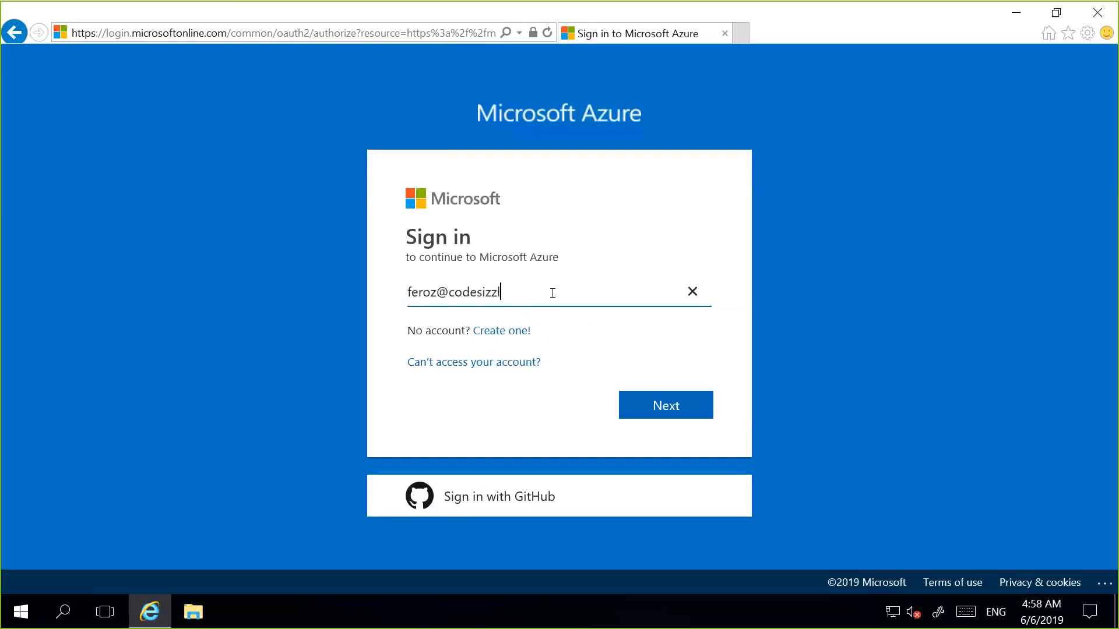
key("Return")
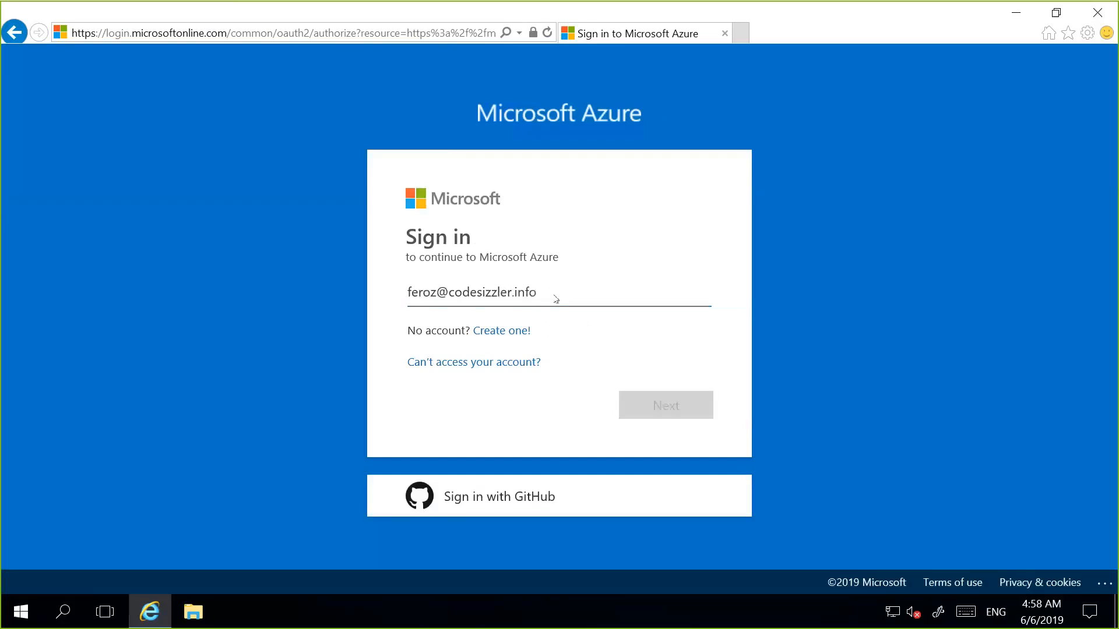
type("*")
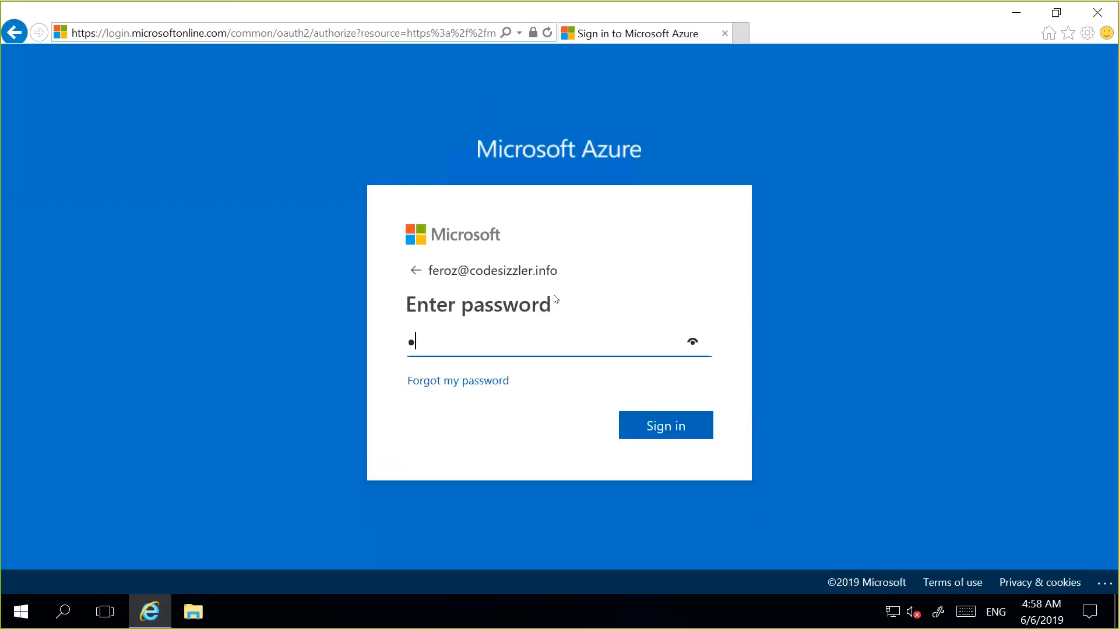
type("********")
left_click(640, 420)
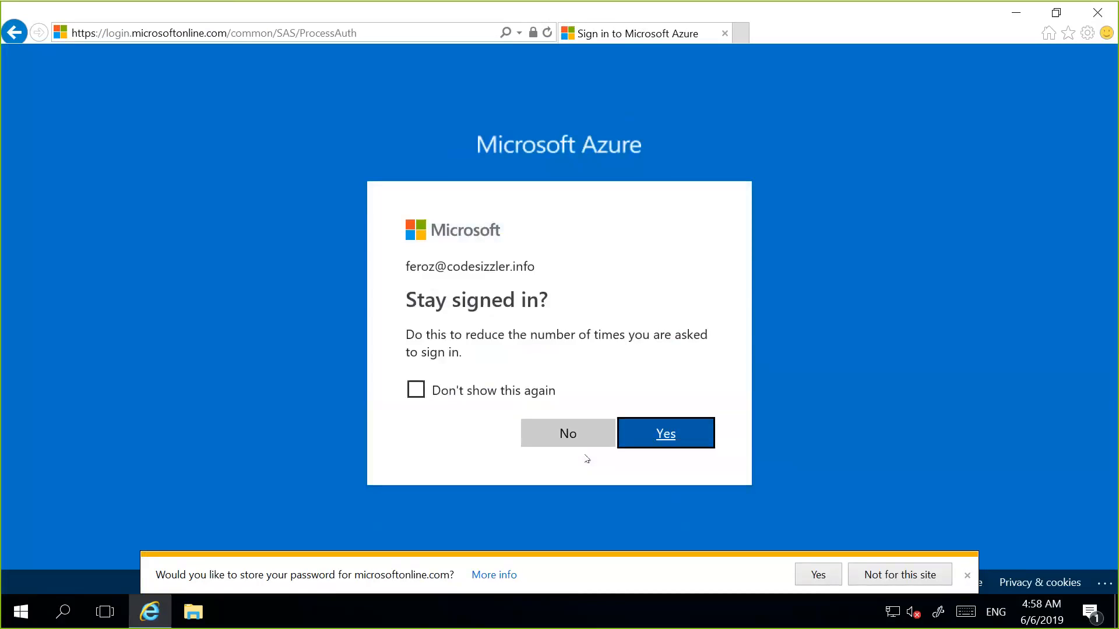
left_click(652, 443)
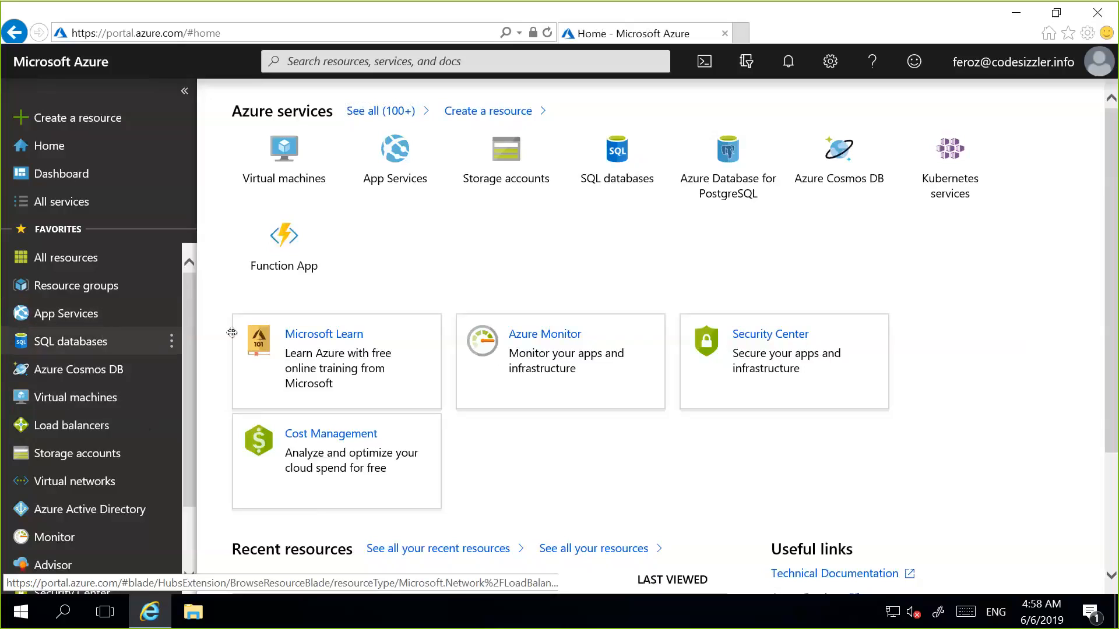
left_click(120, 344)
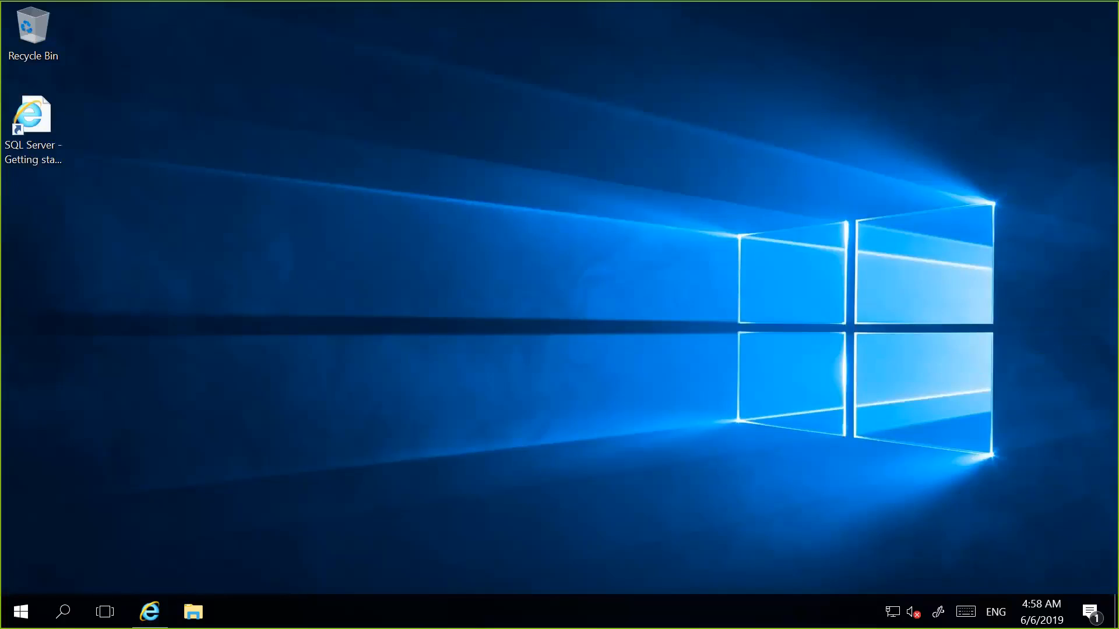
Launch Microsoft SQL Server Management Studio 17 and connect to the sqllabvm Database Engine with Windows Authentication.
left_click(21, 612)
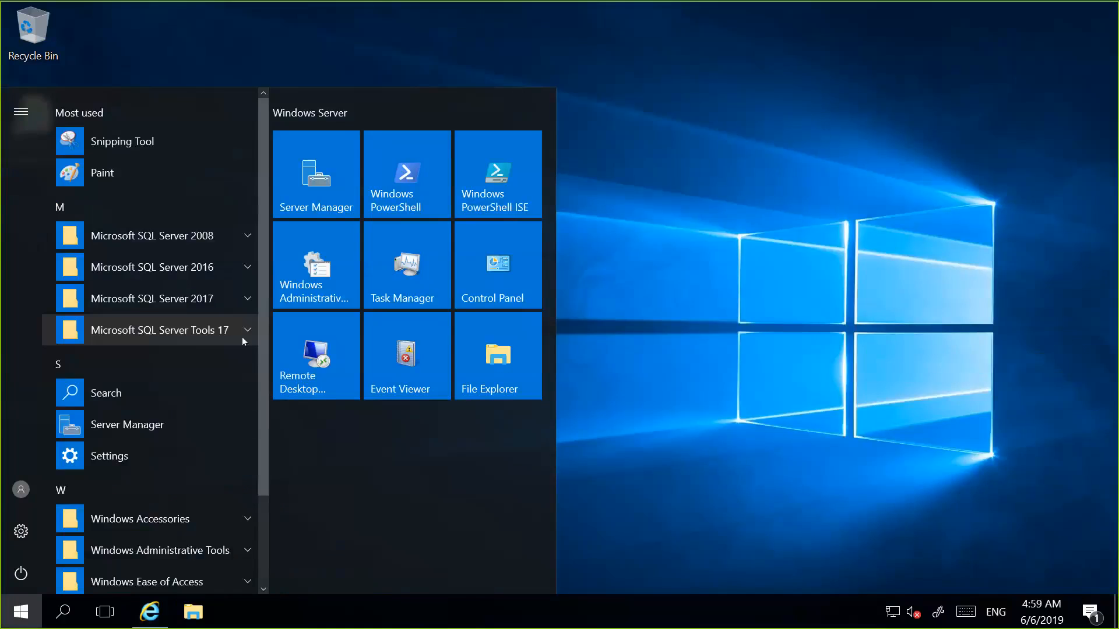
left_click(242, 336)
left_click(204, 366)
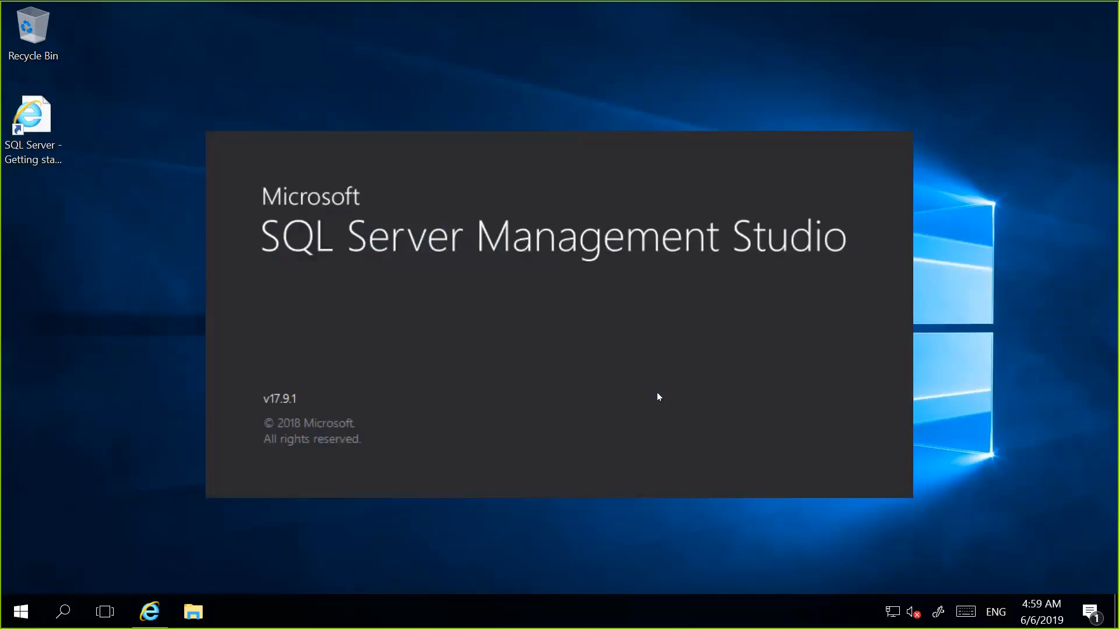
mouse_move(583, 1)
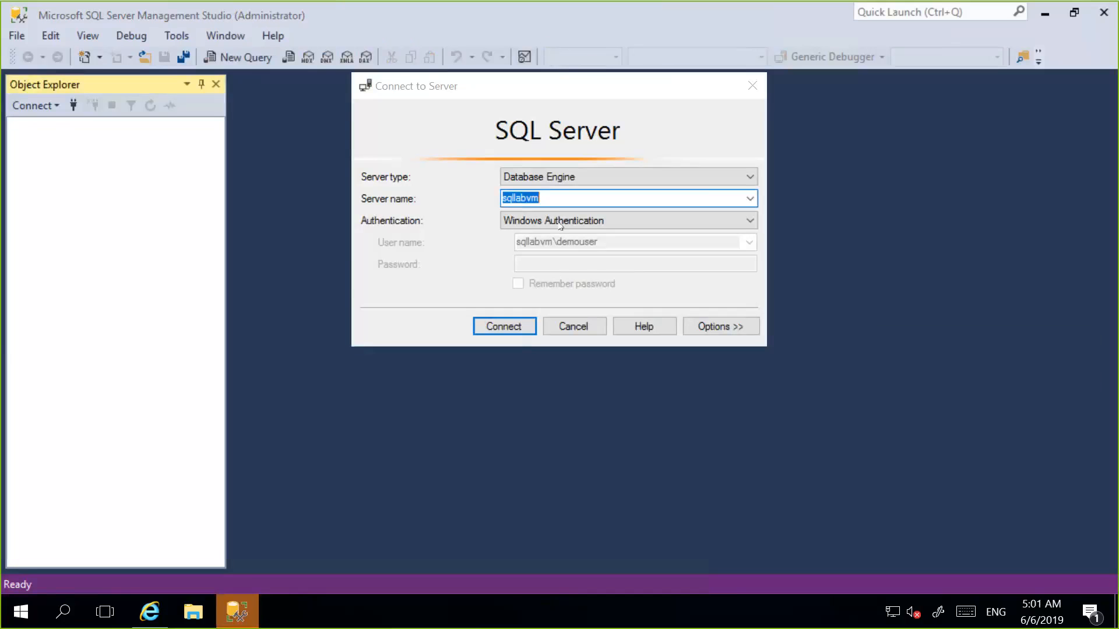
left_click(648, 96)
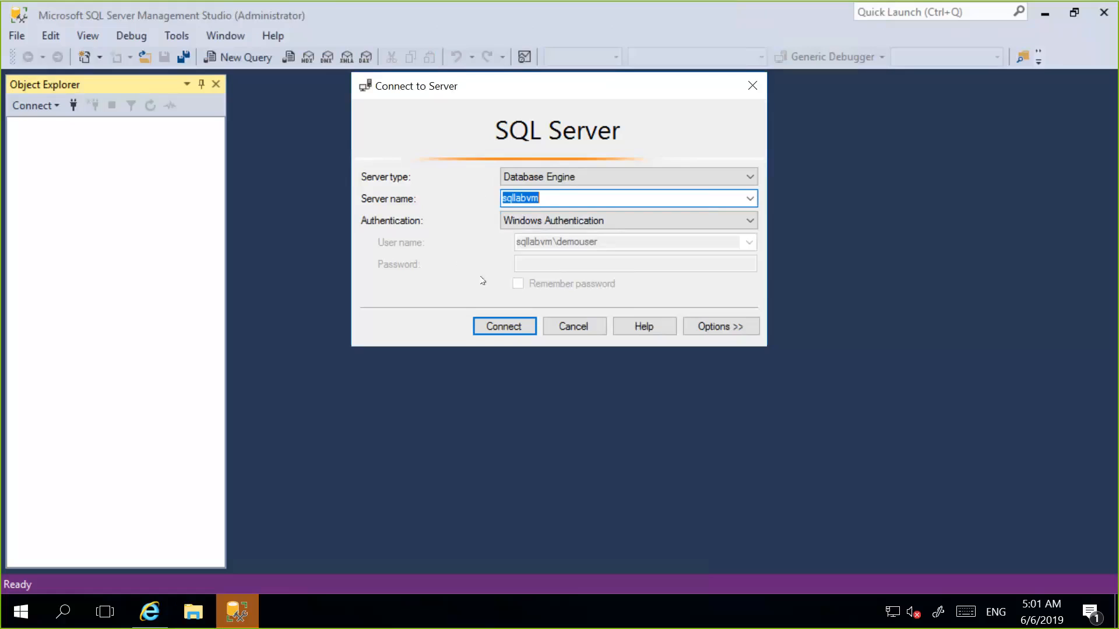
left_click(501, 322)
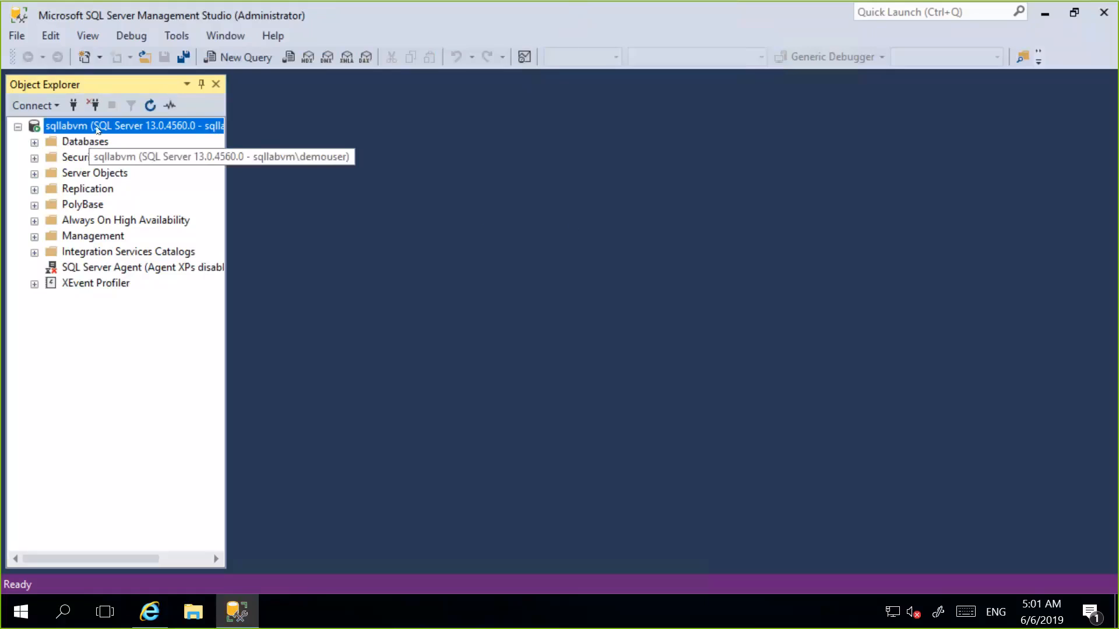
Select the sqllabvm server node and widen Object Explorer enough to show its full connection name.
key("Down")
key("Down")
key("Down")
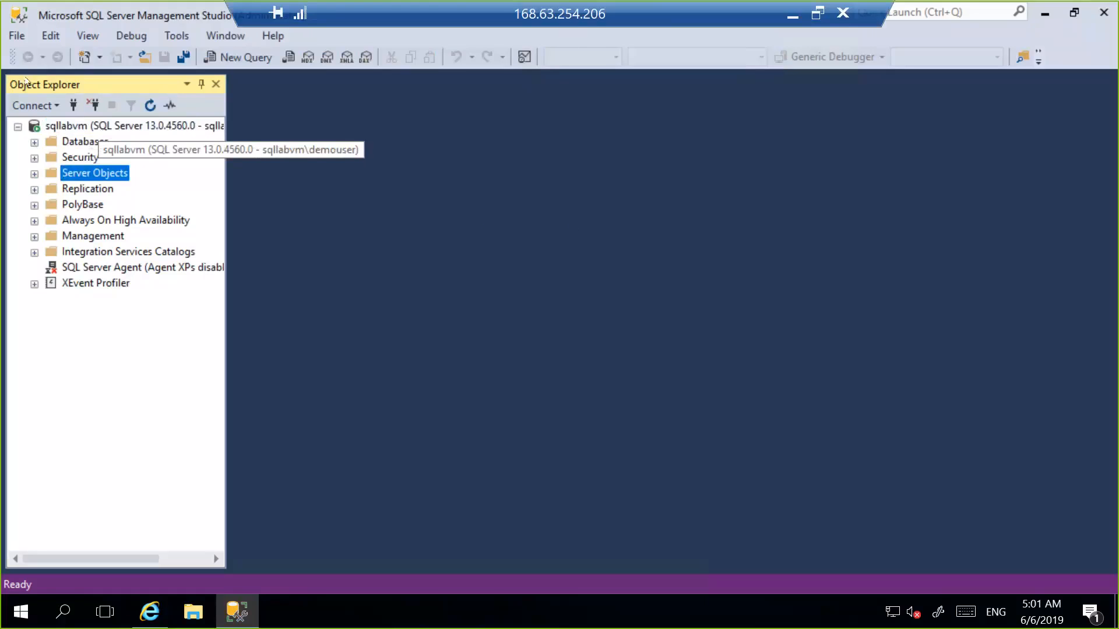
left_click(150, 132)
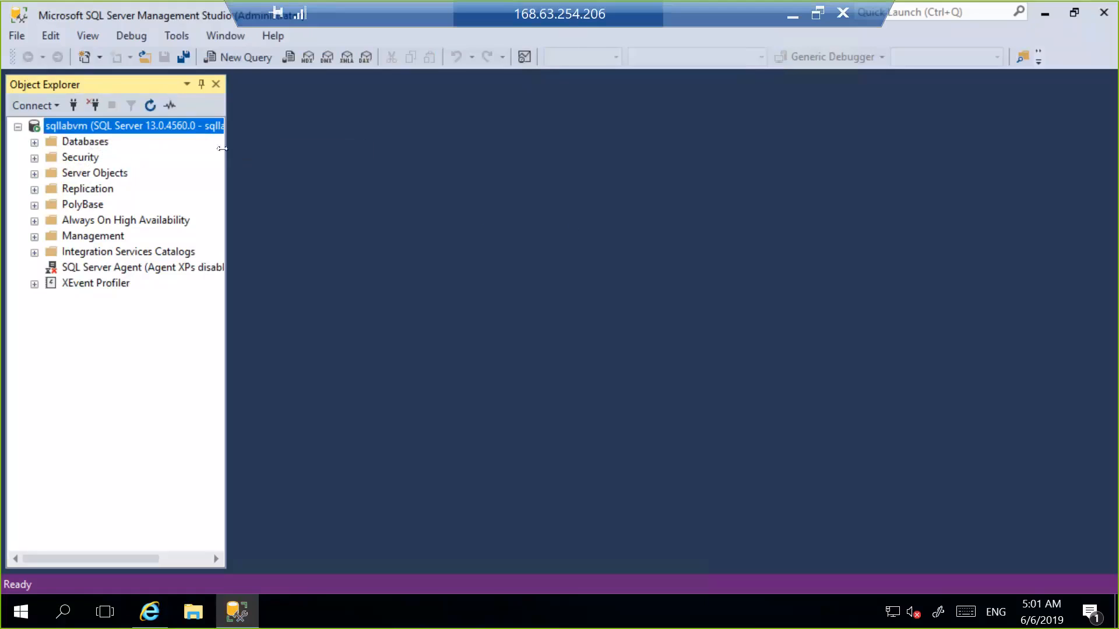
left_click_drag(222, 149, 380, 184)
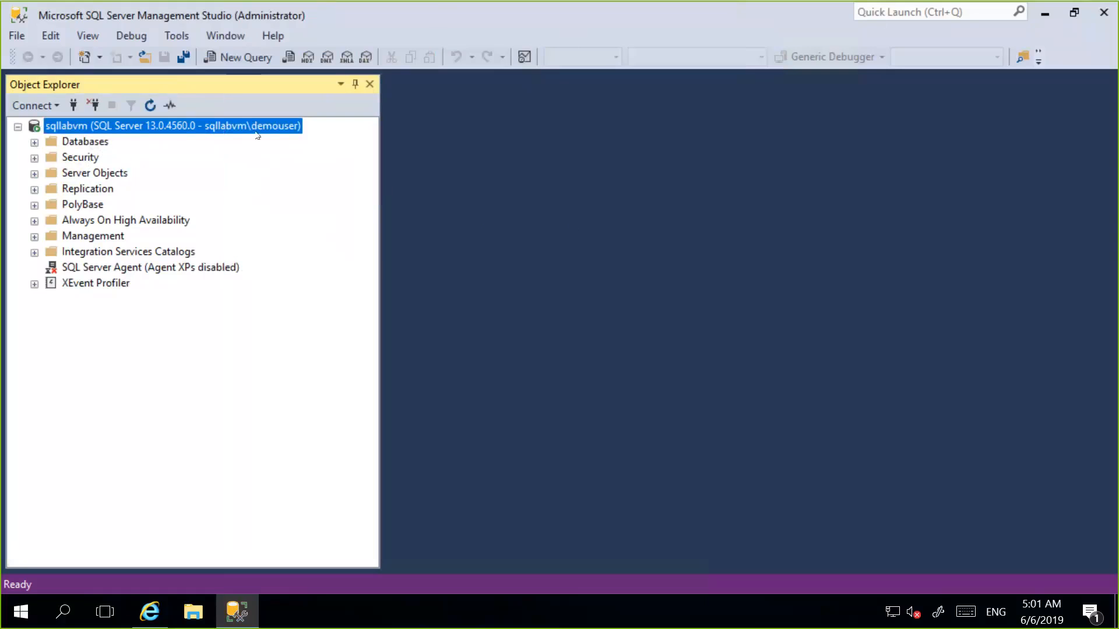
Create a new database named tcsdb on sqllabvm with the default owner and file settings.
mouse_move(428, 9)
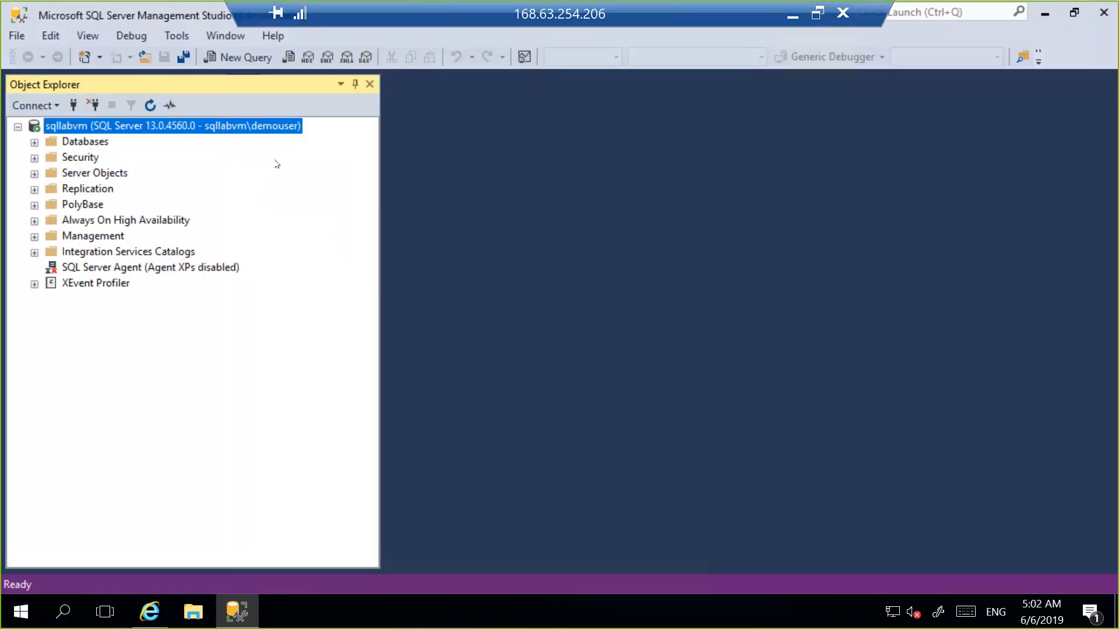
left_click(52, 143)
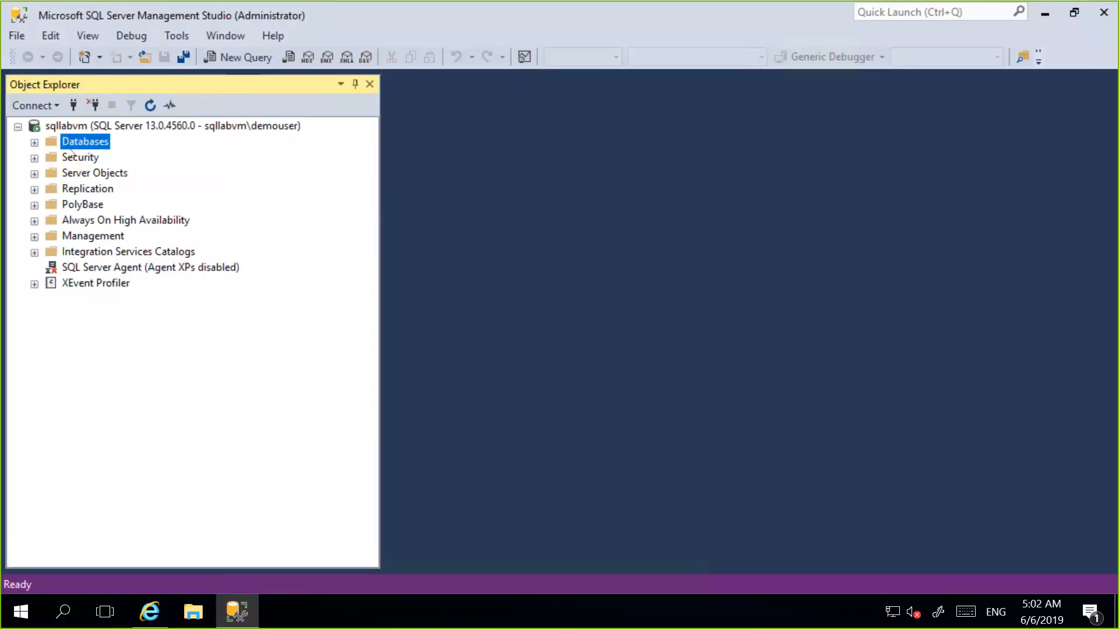
right_click(86, 144)
left_click(138, 150)
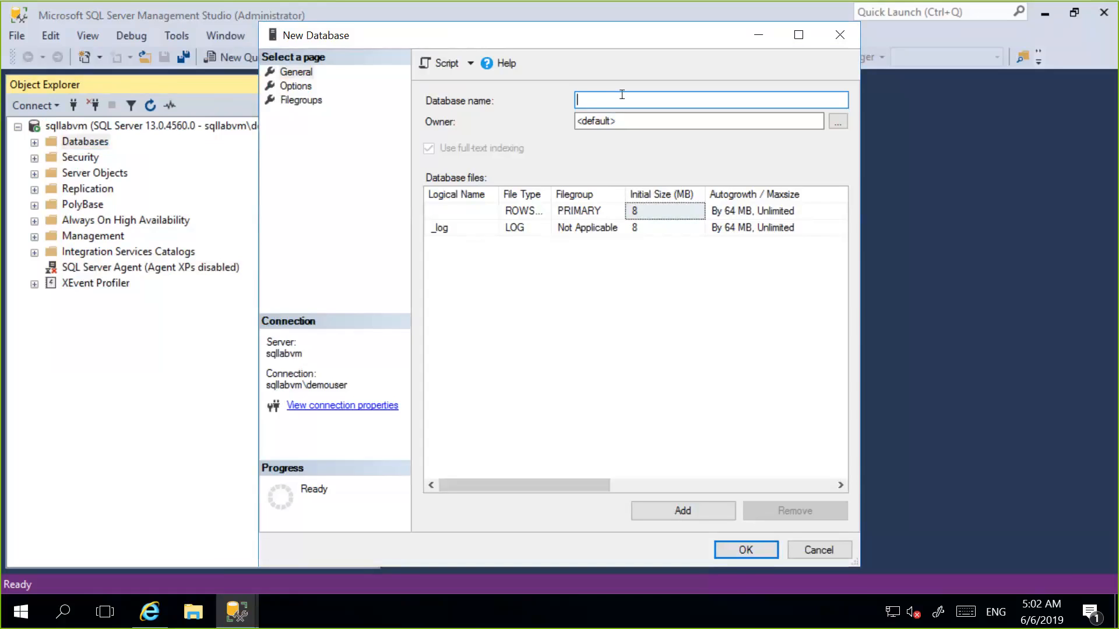
type("tcsdb")
left_click(732, 550)
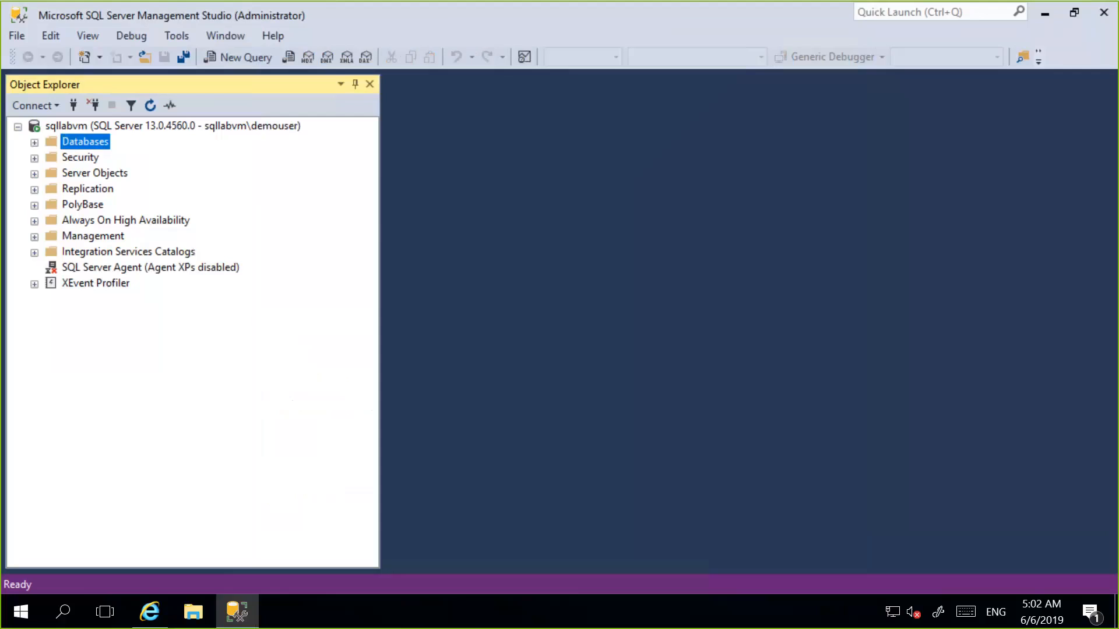
Expand the tcsdb database under Databases and open a new query window connected to it.
left_click(35, 144)
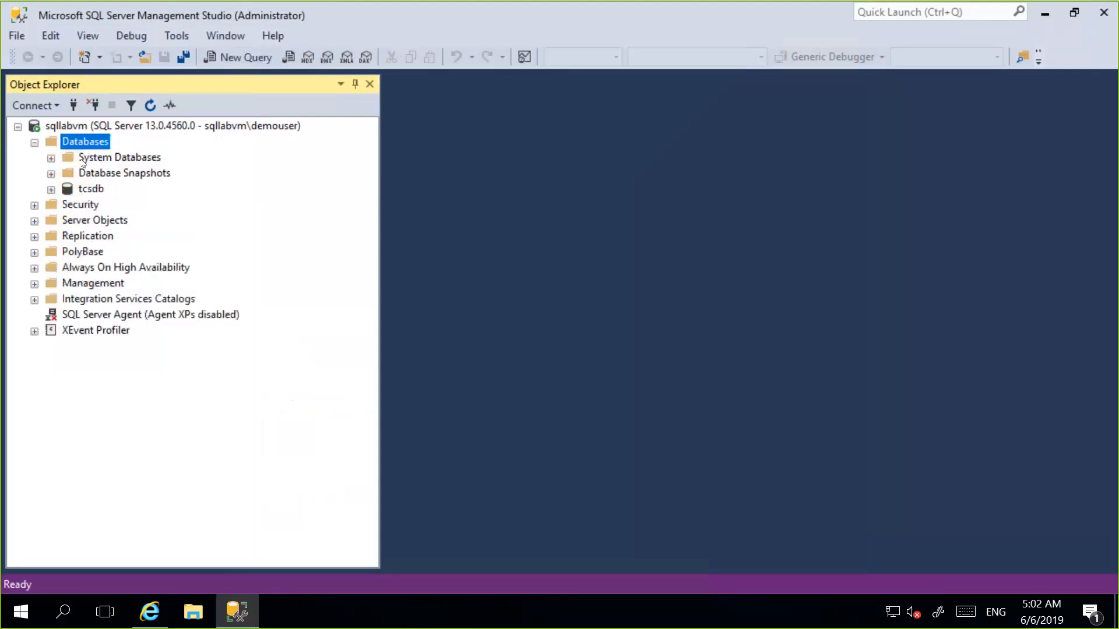
left_click(51, 189)
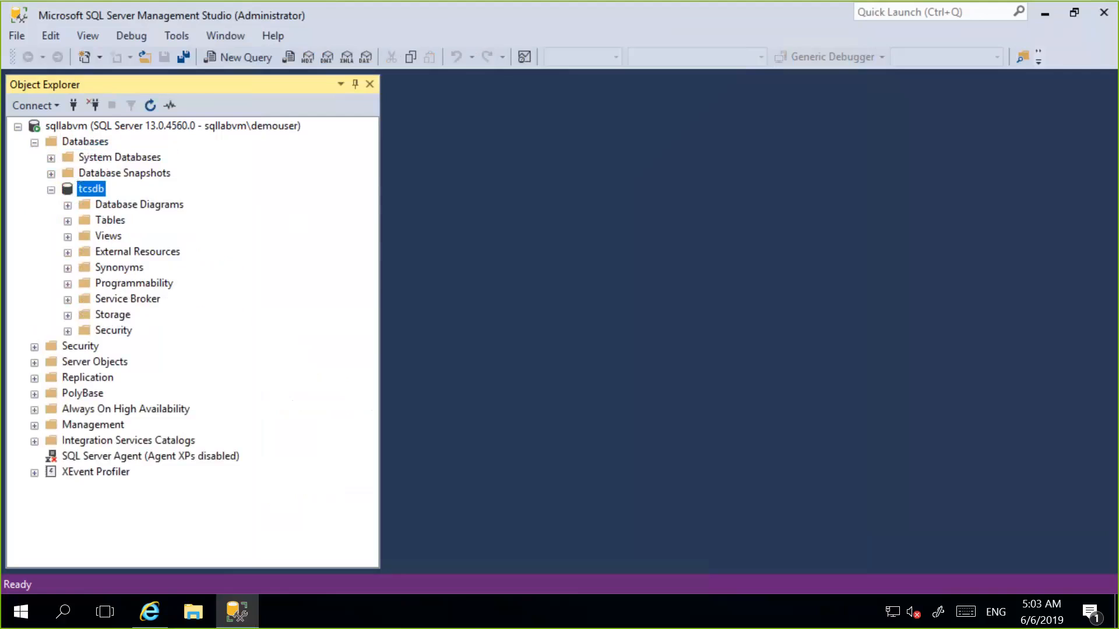
left_click(247, 57)
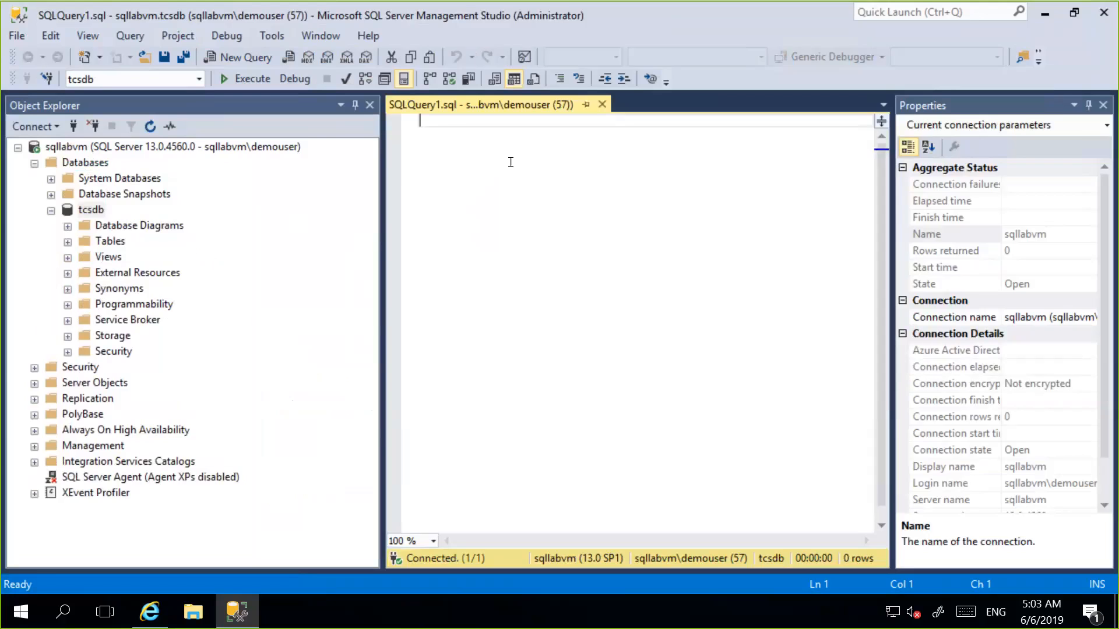
Start the query with the opening line CREATE TABLE Employee ( in capitals for the SQL keywords.
type("create")
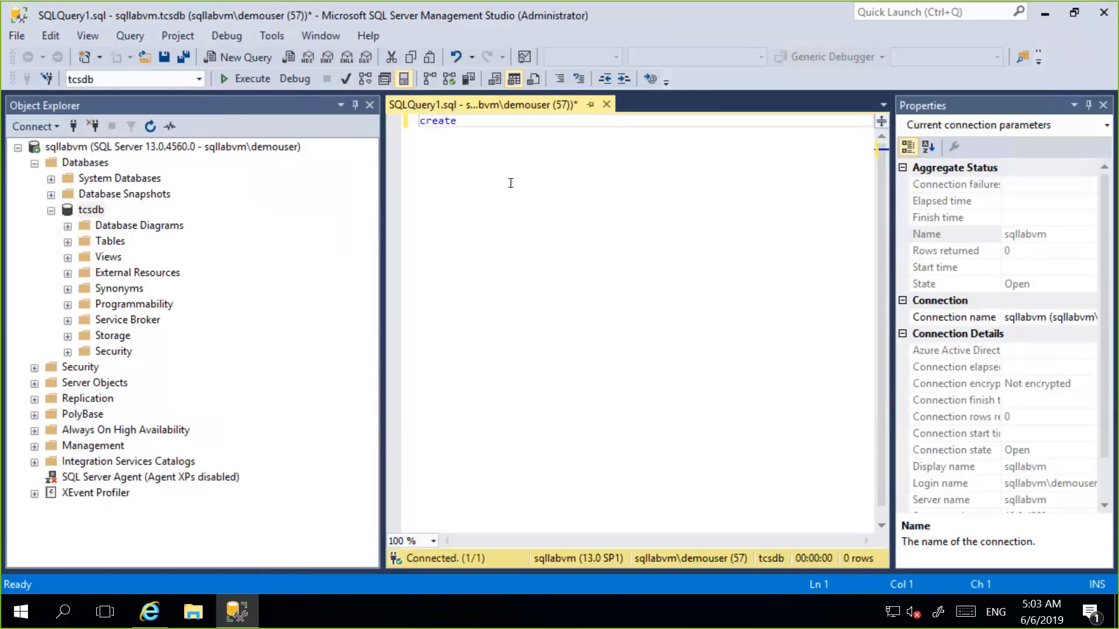
key("shift+End")
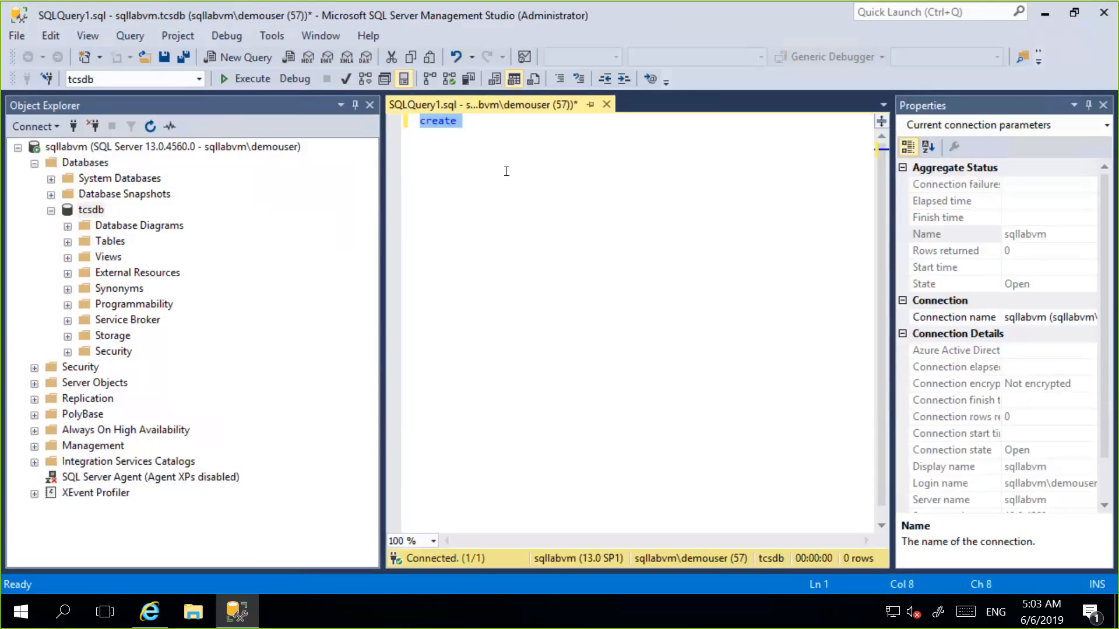
key("Delete")
type("CREATE TABLE")
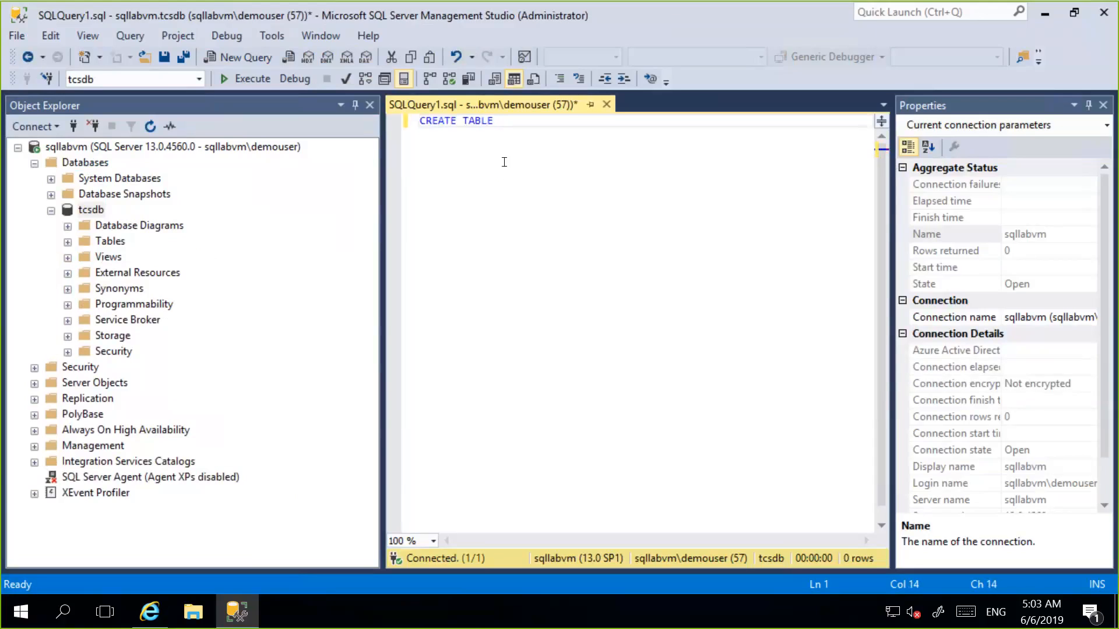
type("Employee 9")
key("BackSpace")
type("(")
key("Return")
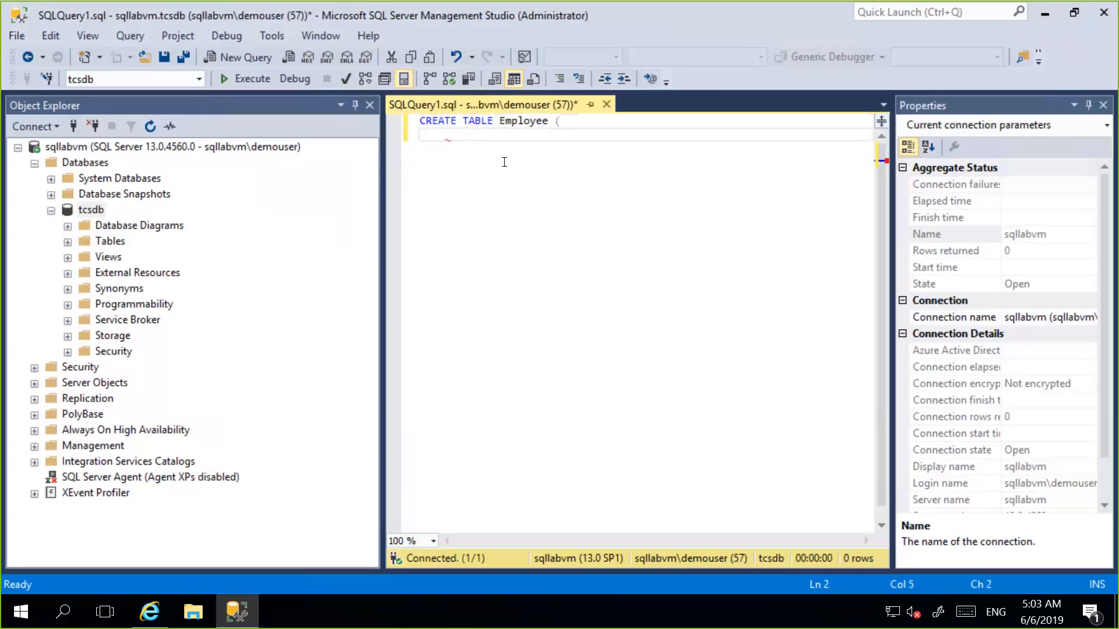
Add the column definition EmployeeeID int, as the first column of the Employee table.
type("EmployeeeID int,")
key("Return")
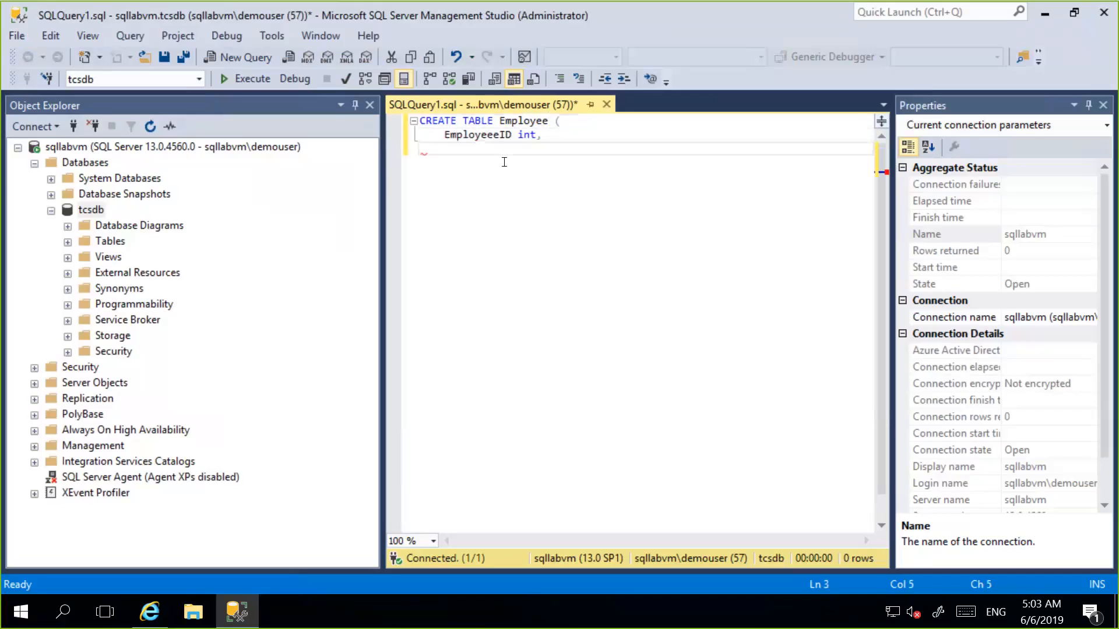
Add a lastName varchar(255), column definition below the ID column.
type("lastName  varchar")
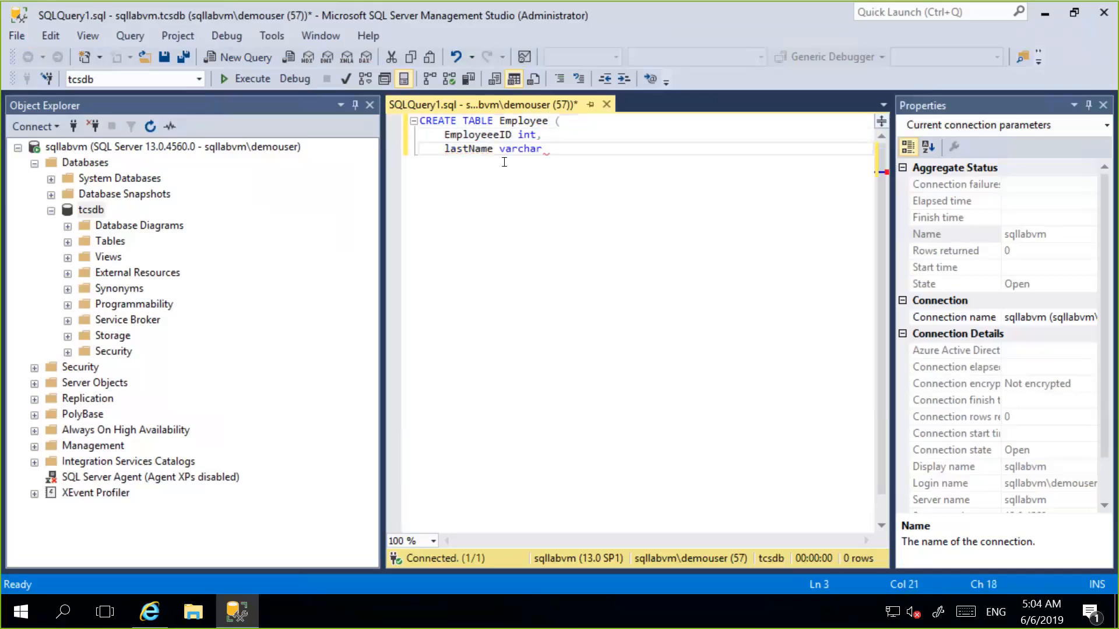
type("(255),")
key("Return")
Add a firstname varchar(255), column definition below lastName, correcting the mistyped length.
type("firstname varchar")
key("BackSpace")
type("92550")
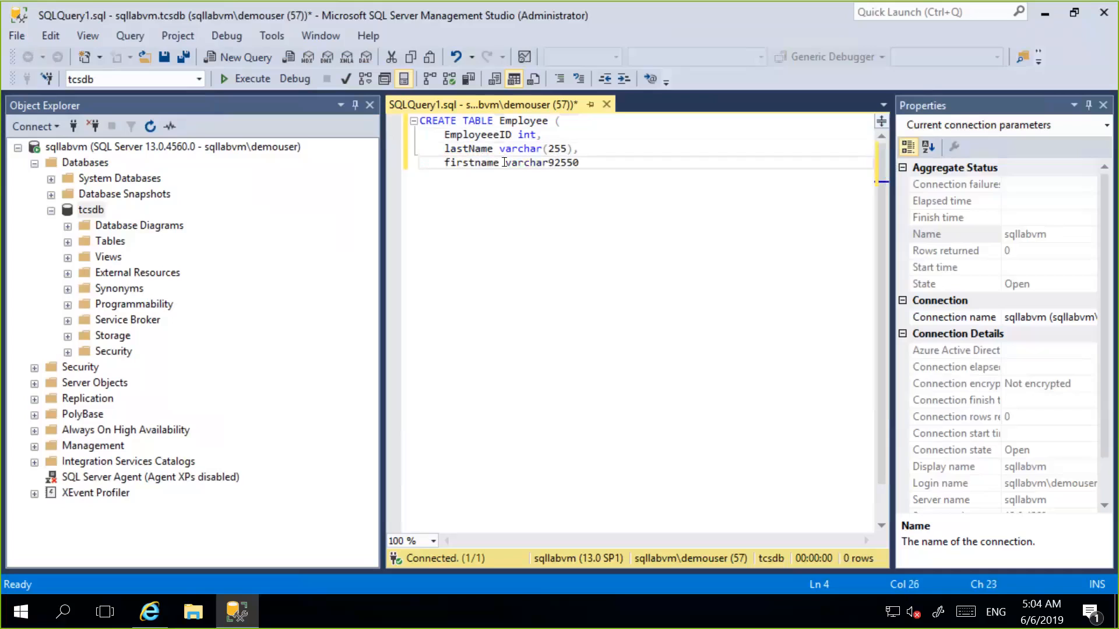
key("BackSpace")
key("BackSpace")
key("BackSpace")
key("BackSpace")
key("BackSpace")
type("(255),")
key("Return")
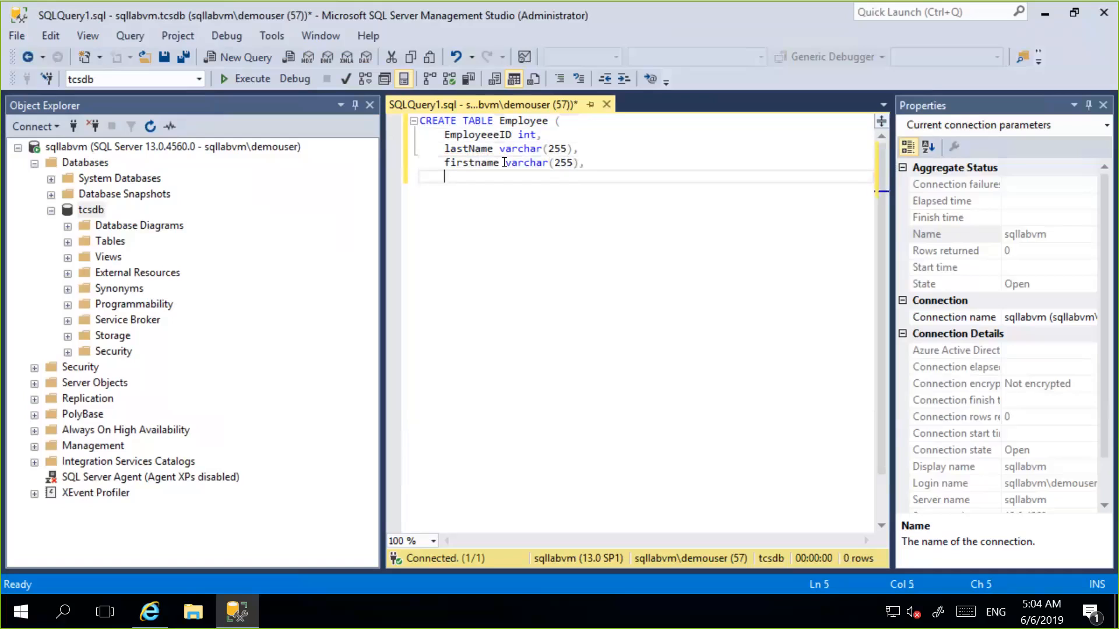
Add an address varchar(255), column definition below firstname.
type("address varchar(255),")
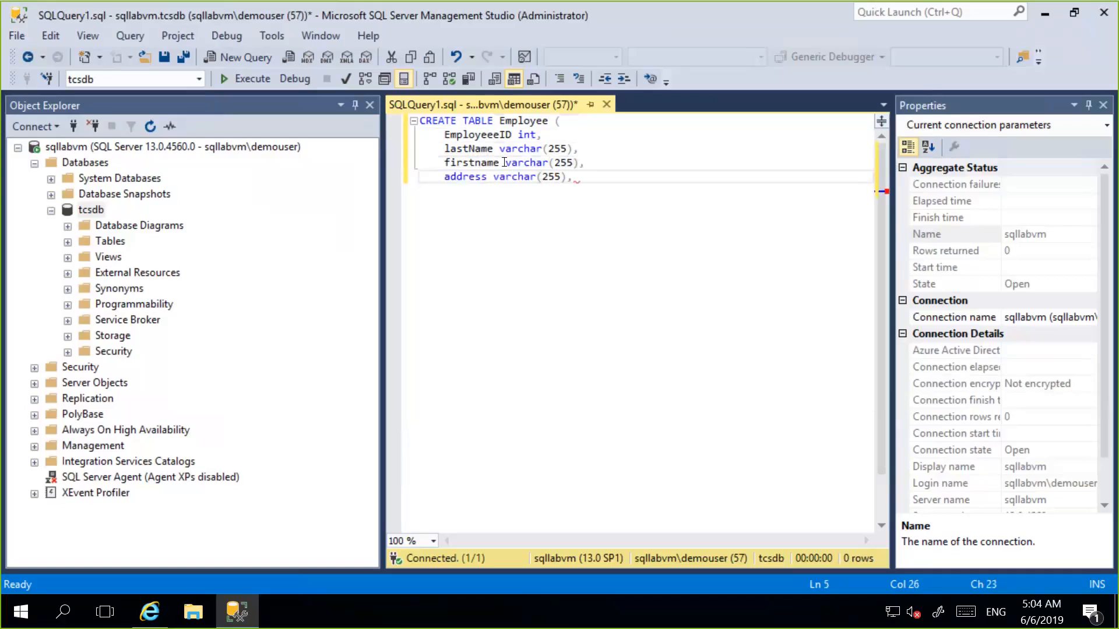
key("Return")
Add the last column city varchar(255), close the CREATE TABLE statement with ); and execute the query.
type("city v")
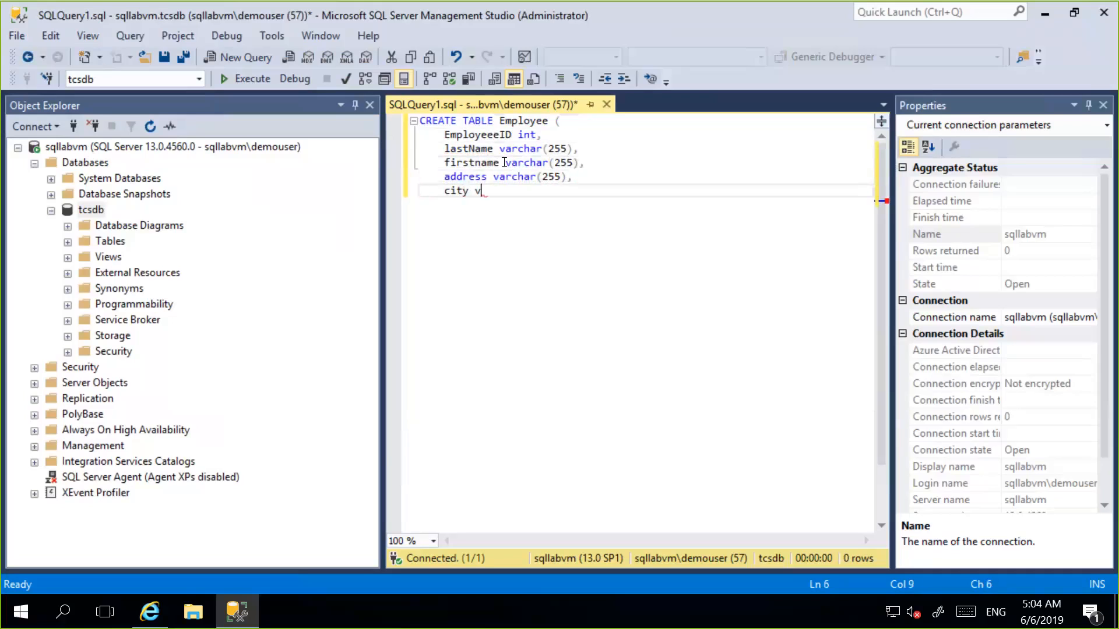
type("archar(255)")
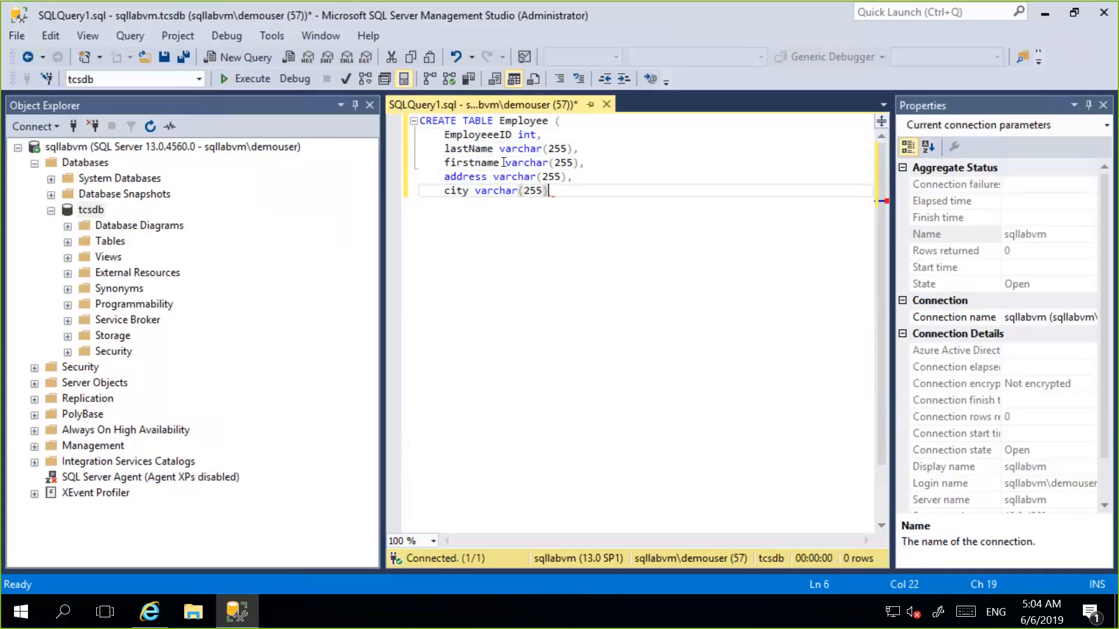
key("Return")
type(");")
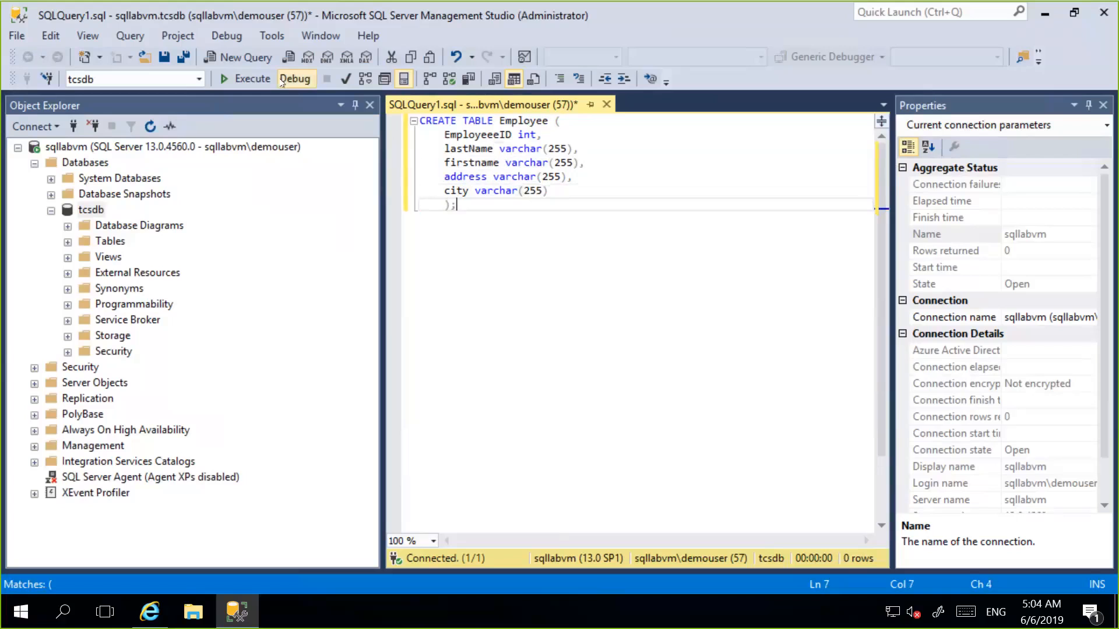
key("F5")
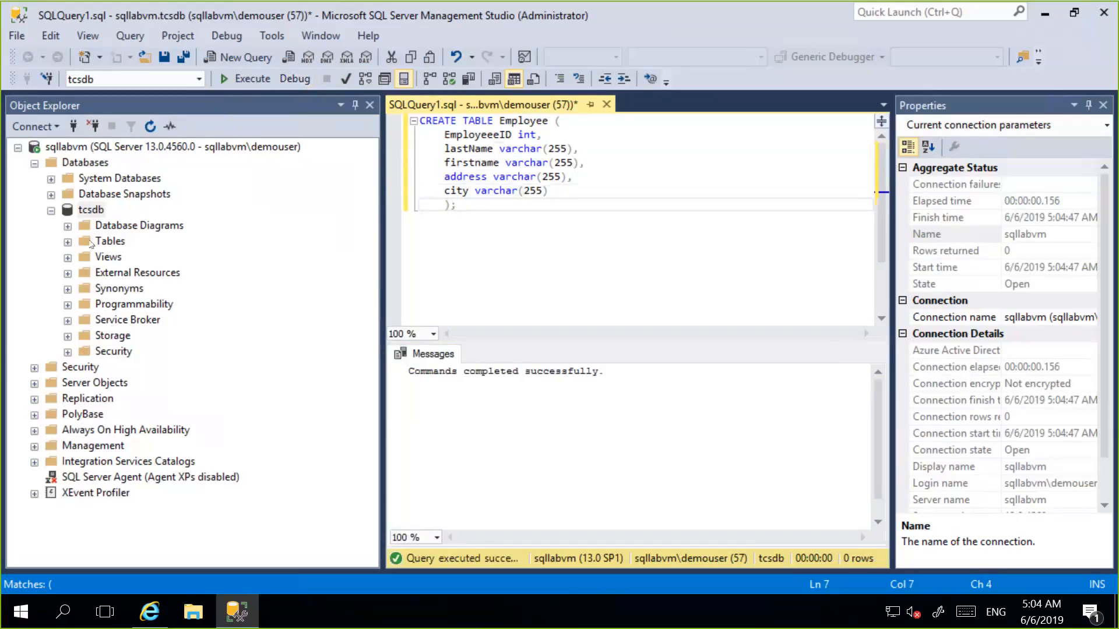
left_click_drag(508, 232, 394, 106)
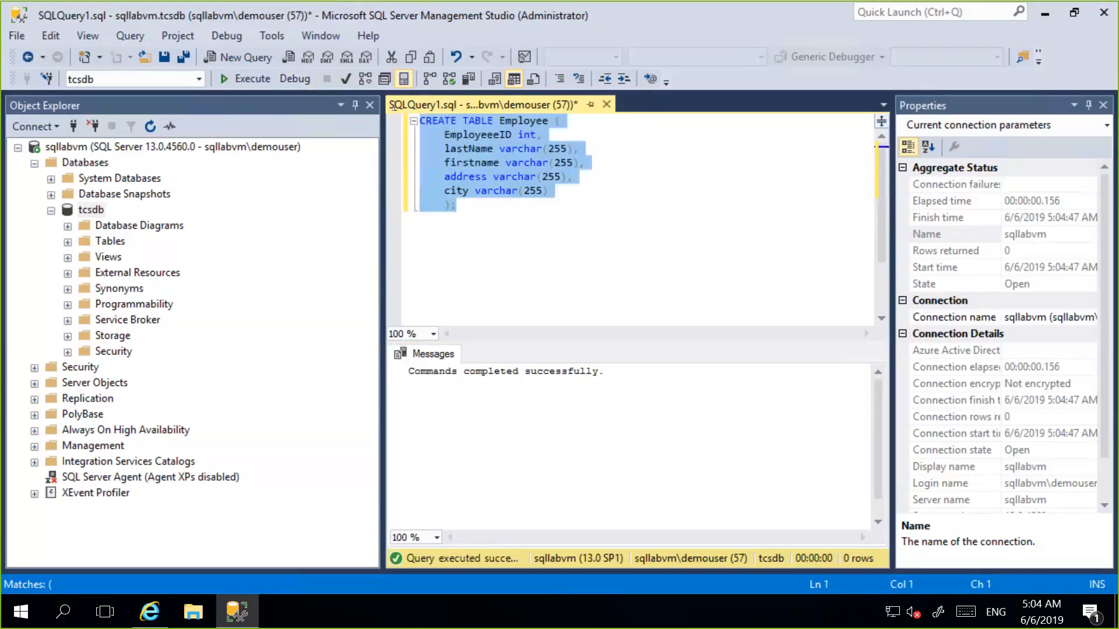
left_click(631, 205)
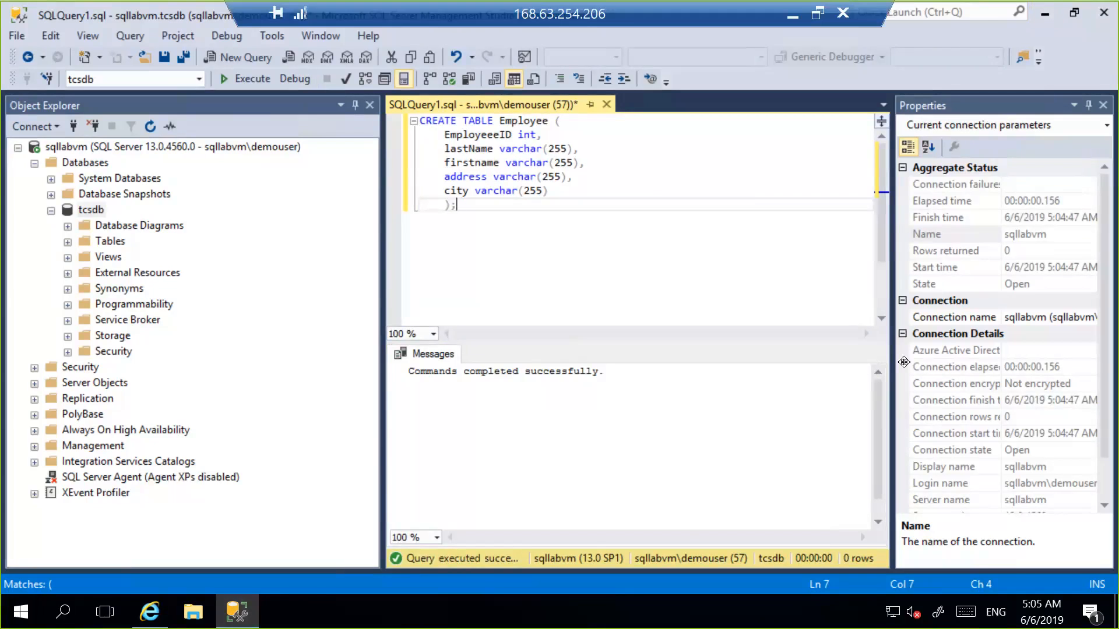
Minimize SQL Server Management Studio, switch to Internet Explorer and open google.com in a new tab beside the Azure portal.
left_click(1046, 15)
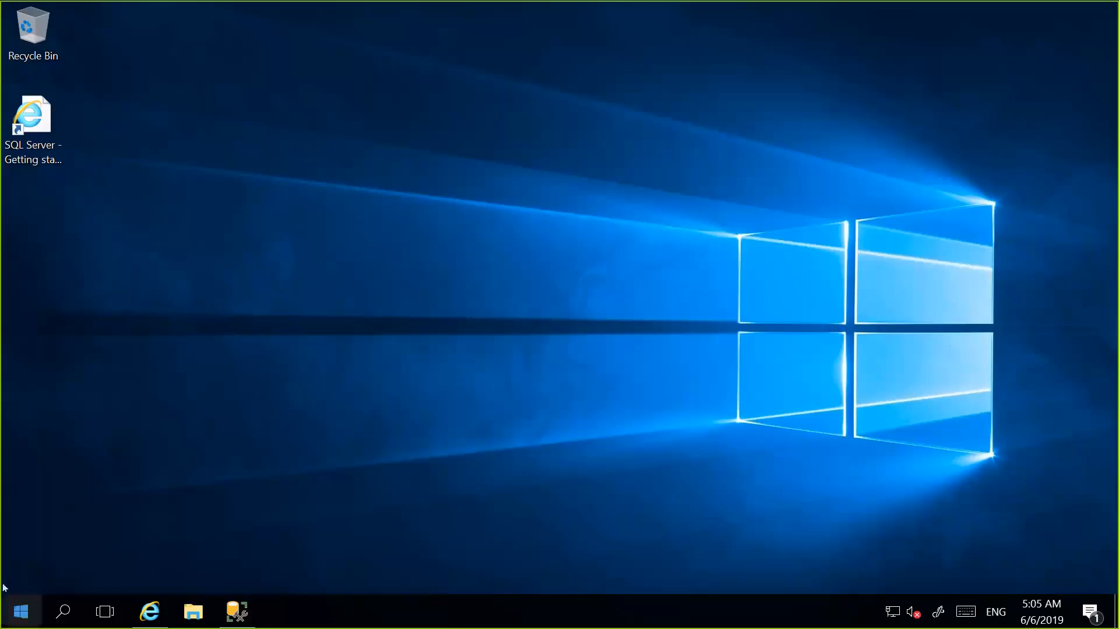
left_click(253, 603)
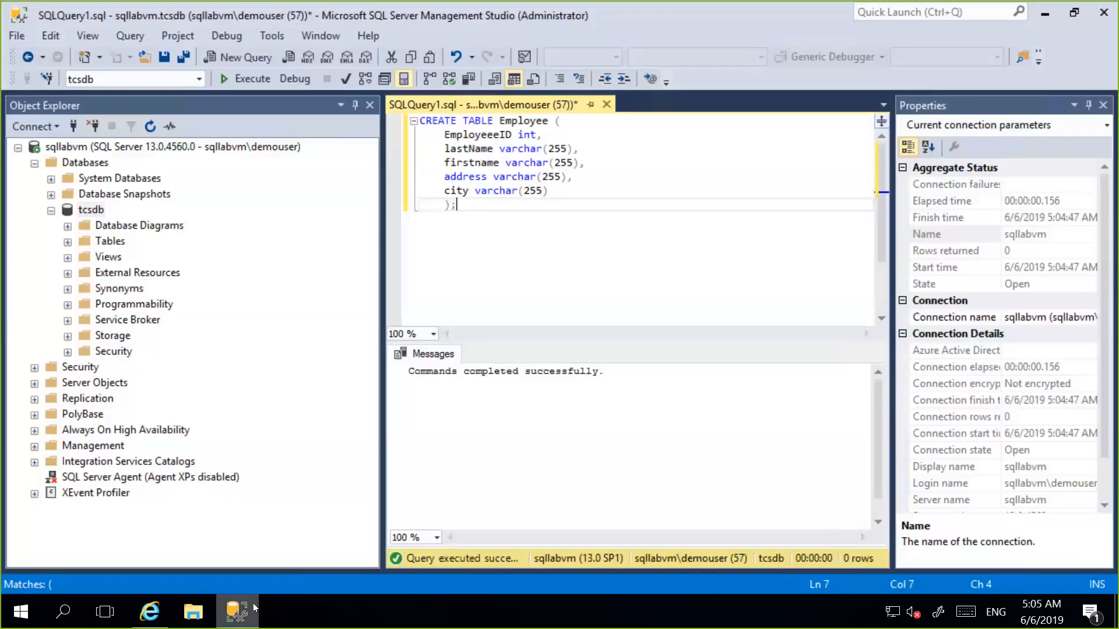
left_click(253, 603)
left_click(7, 618)
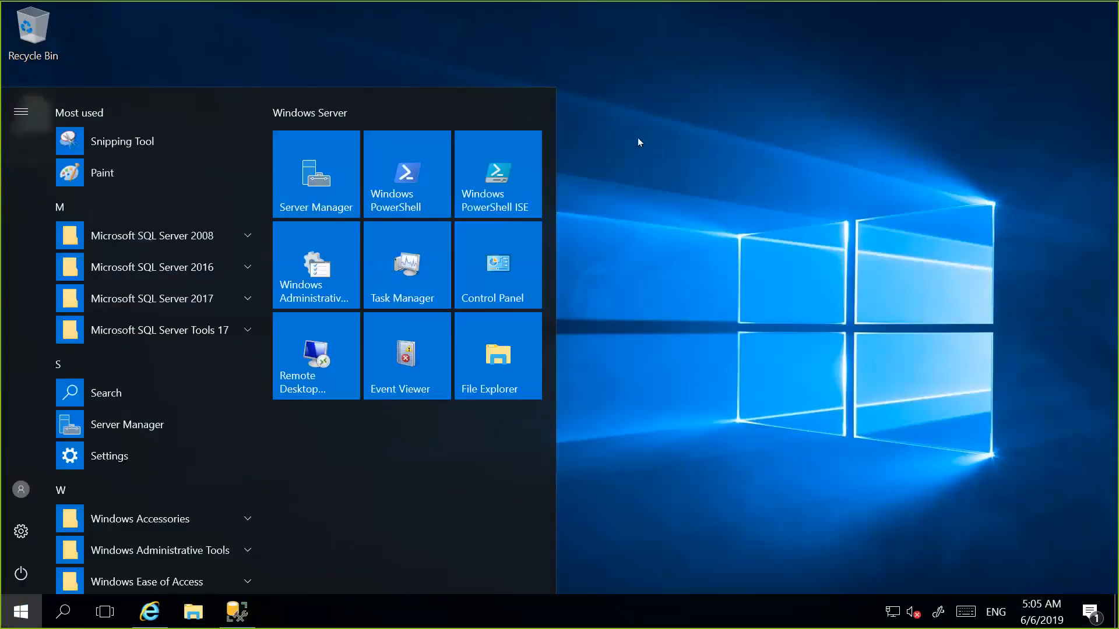
left_click(638, 142)
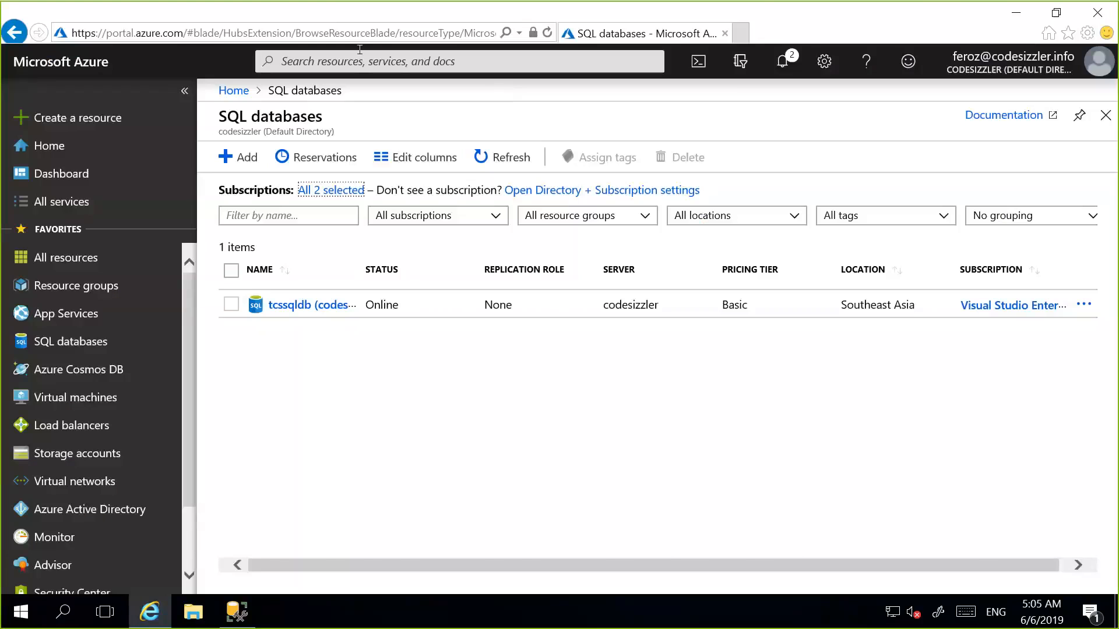
key("ctrl+t")
type("google.com")
key("Return")
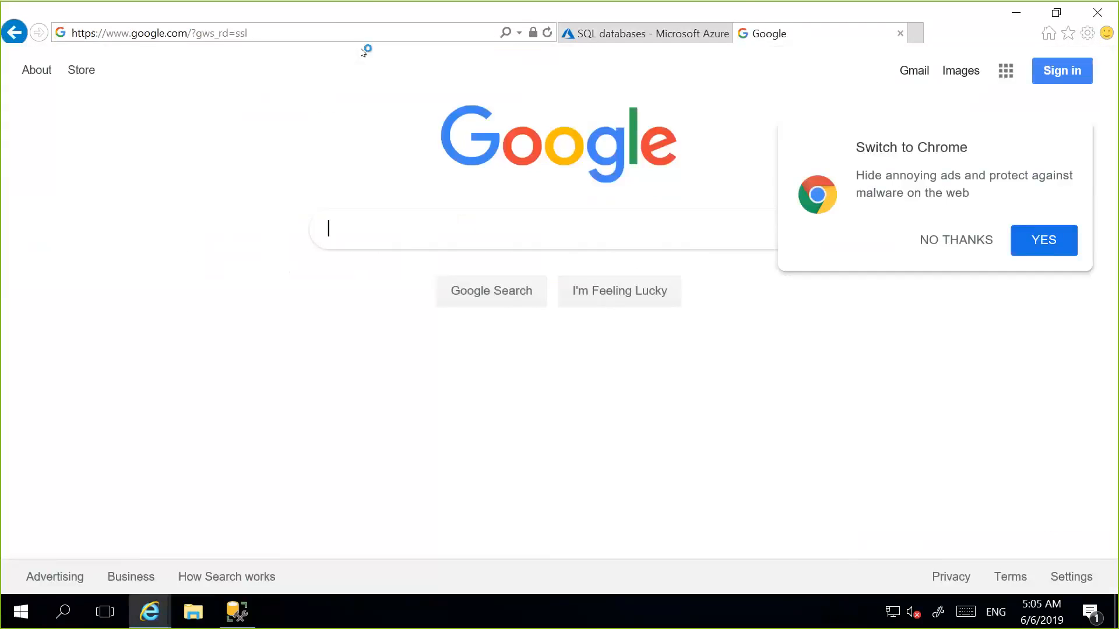
Search Google for download azure dma and open Microsoft's download page for Data Migration Assistant v4.3.
type("download ")
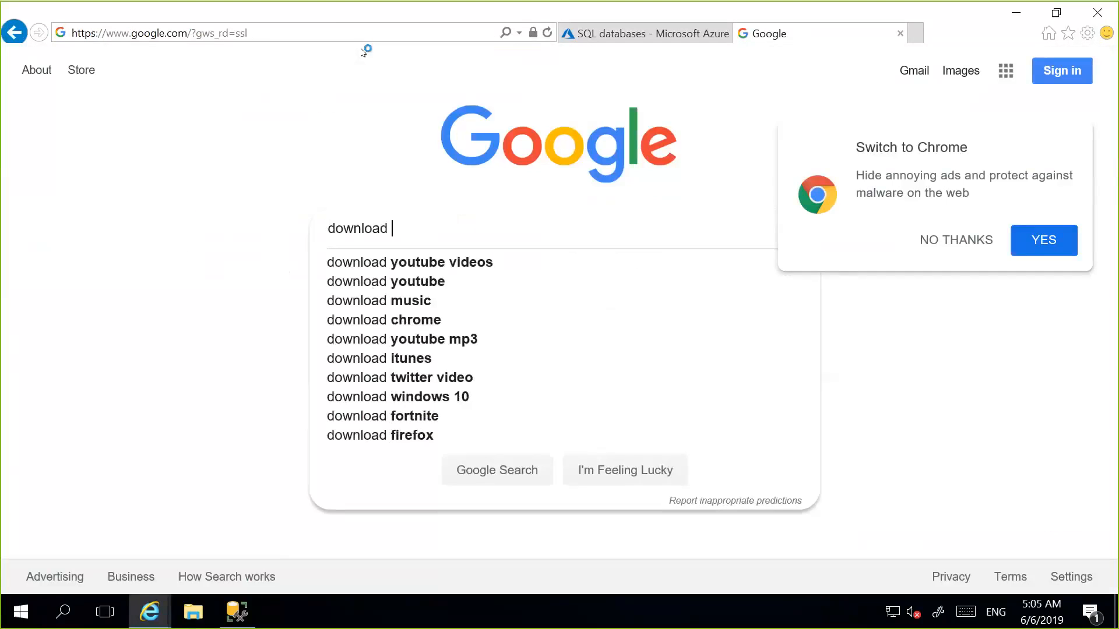
type("azure dma")
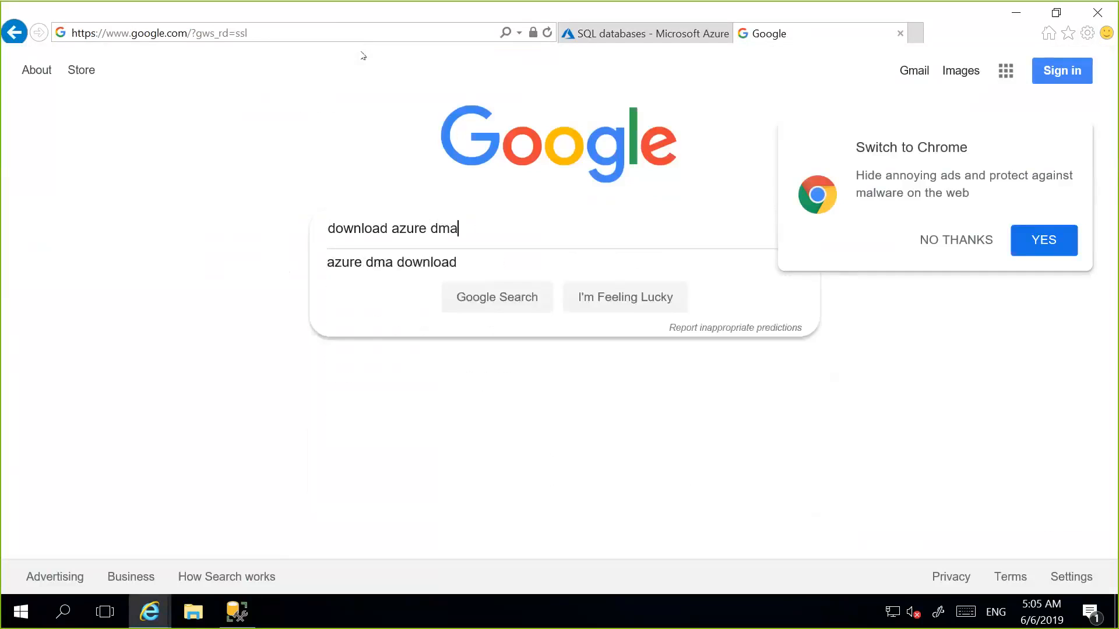
key("Return")
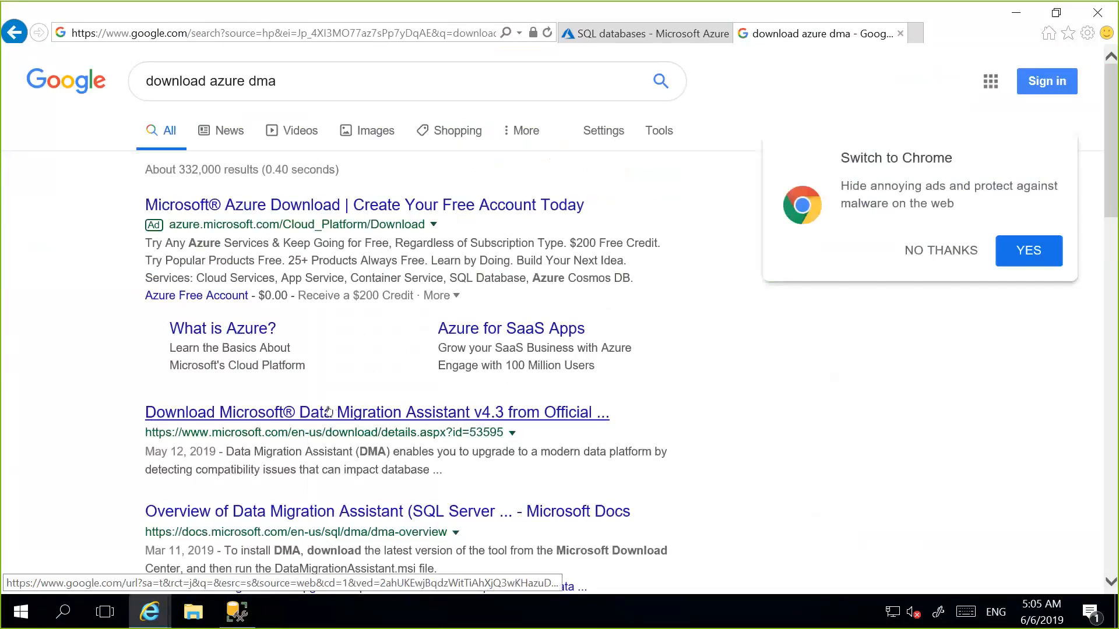
left_click(328, 411)
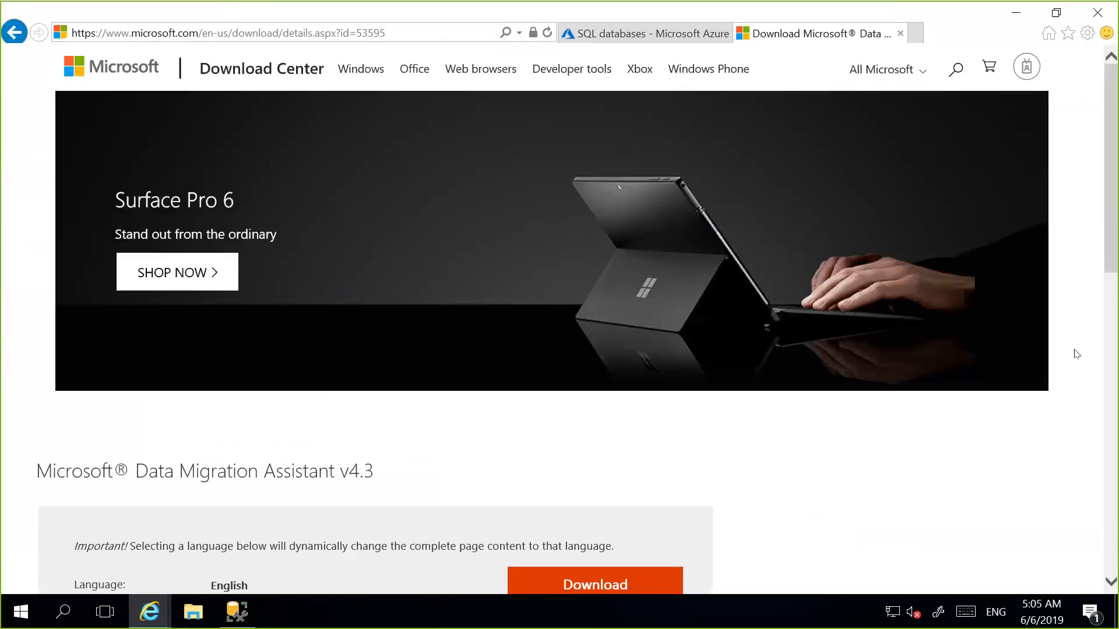
Download DataMigrationAssistant.msi from the Microsoft Download Center and save it.
left_click_drag(1108, 270, 1109, 314)
left_click(617, 476)
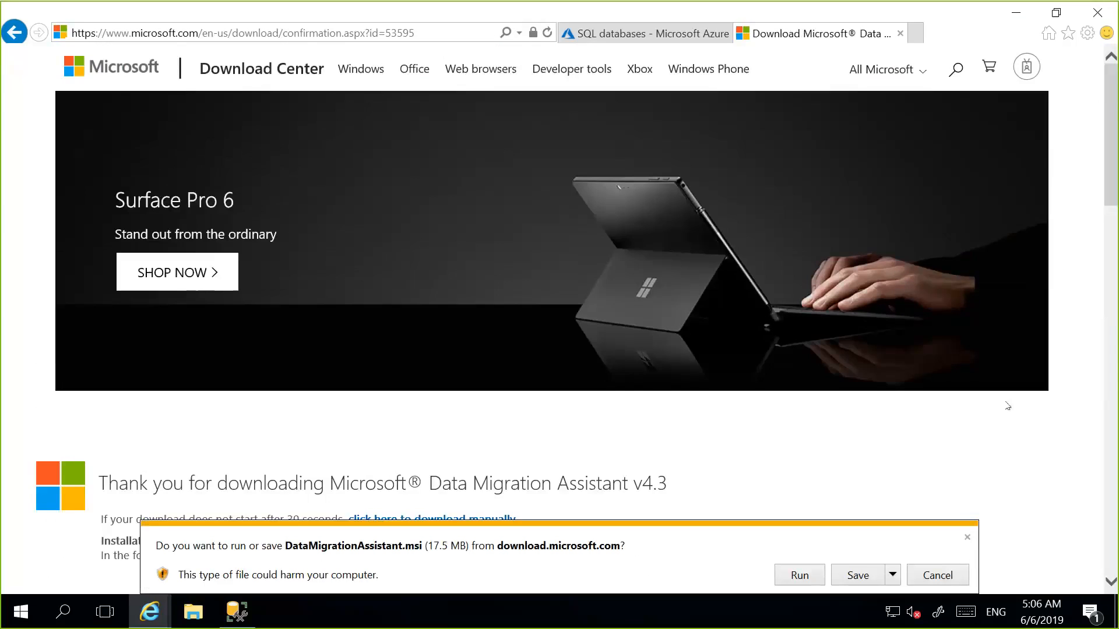
left_click(867, 571)
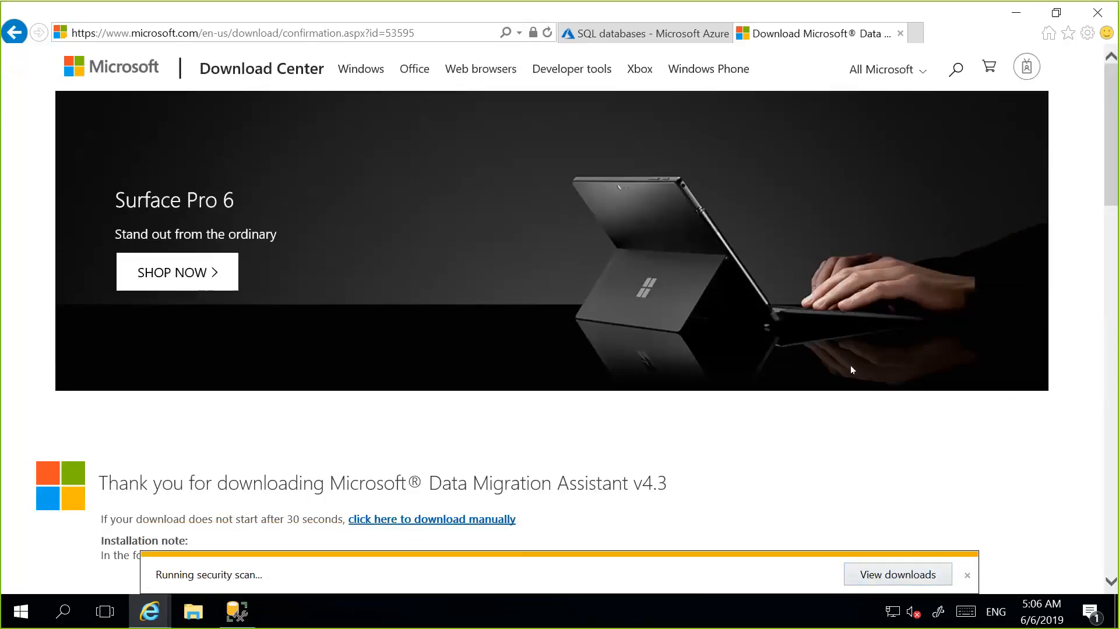
left_click(1017, 10)
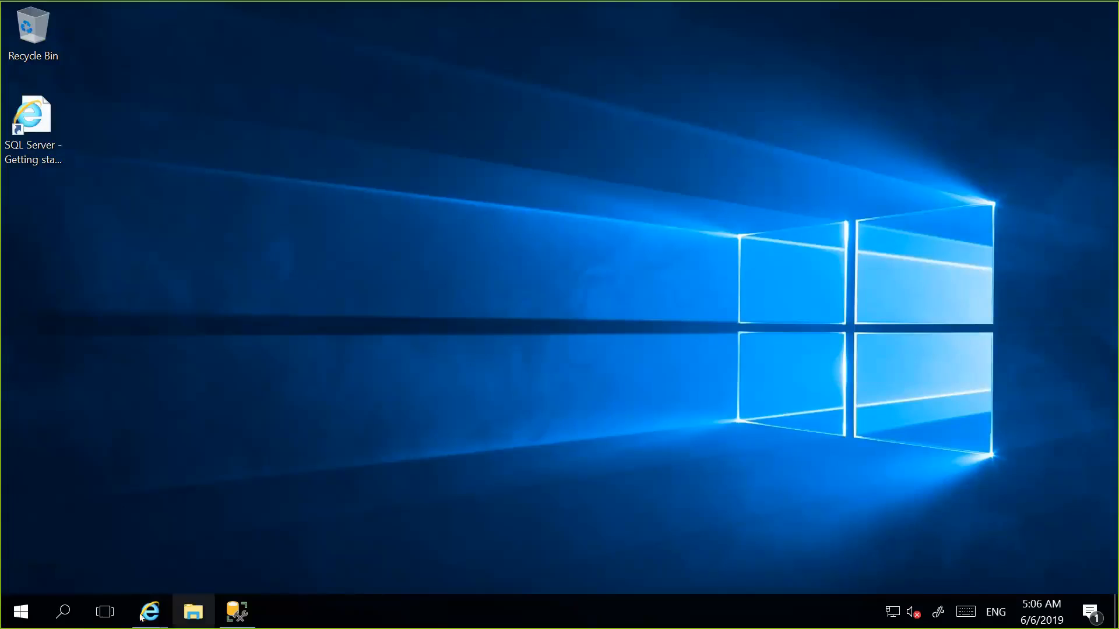
mouse_move(150, 612)
left_click(282, 536)
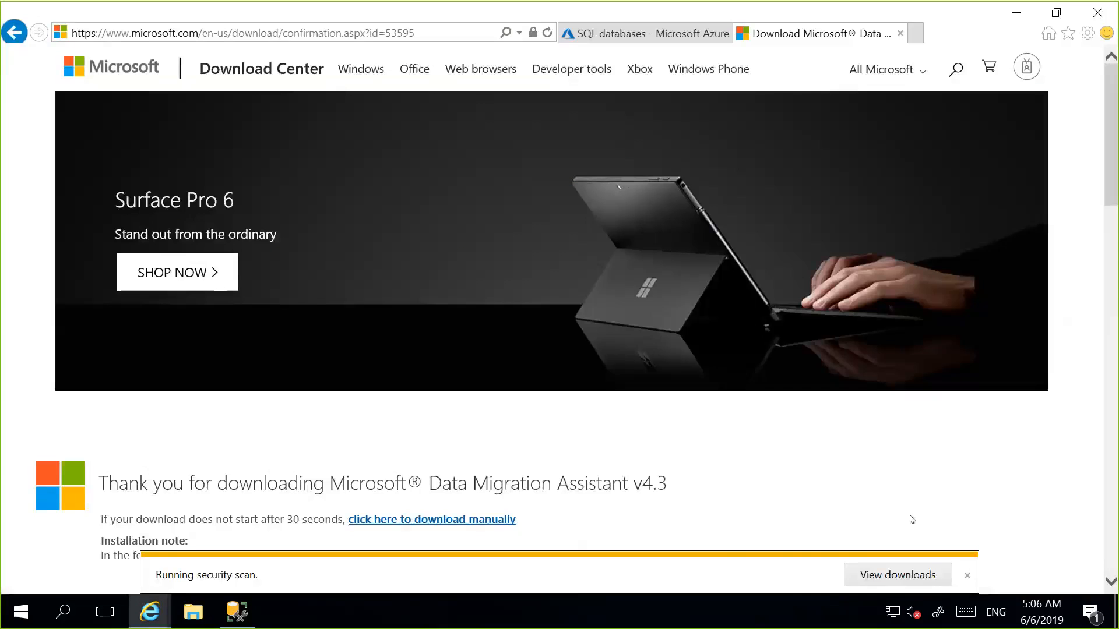
Run the downloaded installer and complete the Microsoft Data Migration Assistant setup without launching the program from the wizard.
left_click(716, 574)
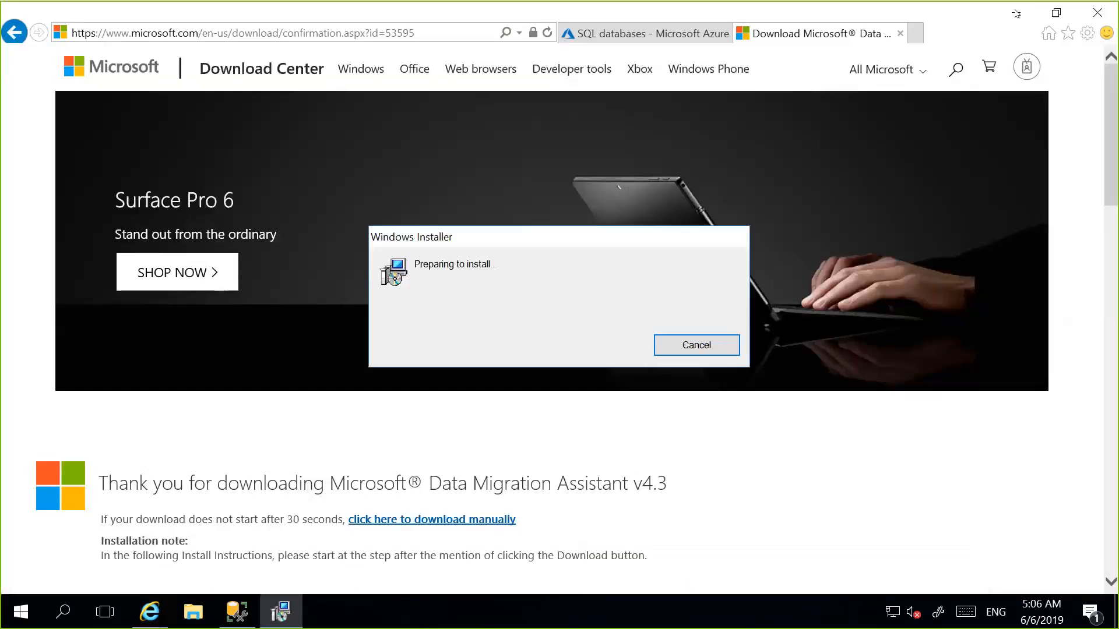
left_click(1019, 9)
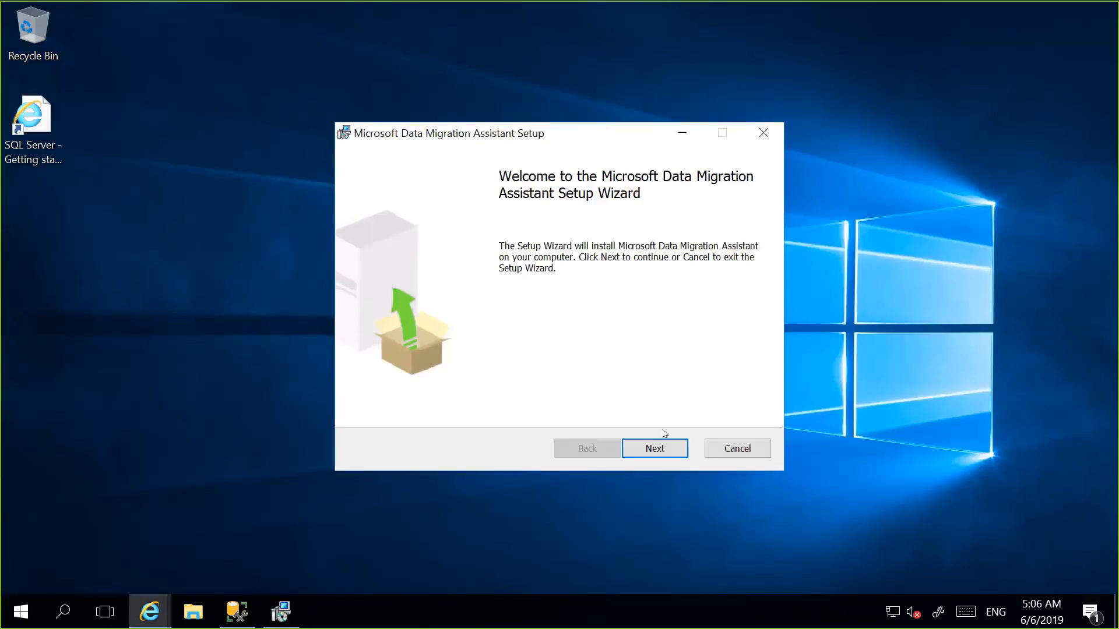
left_click(665, 447)
left_click(494, 406)
left_click(646, 447)
left_click(645, 446)
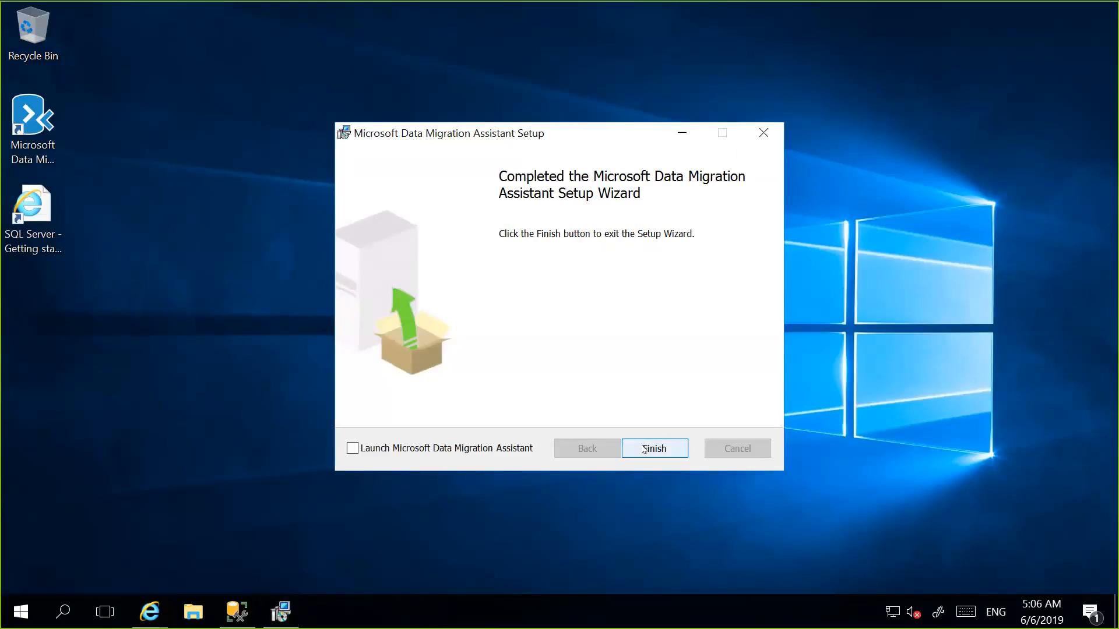
left_click(644, 449)
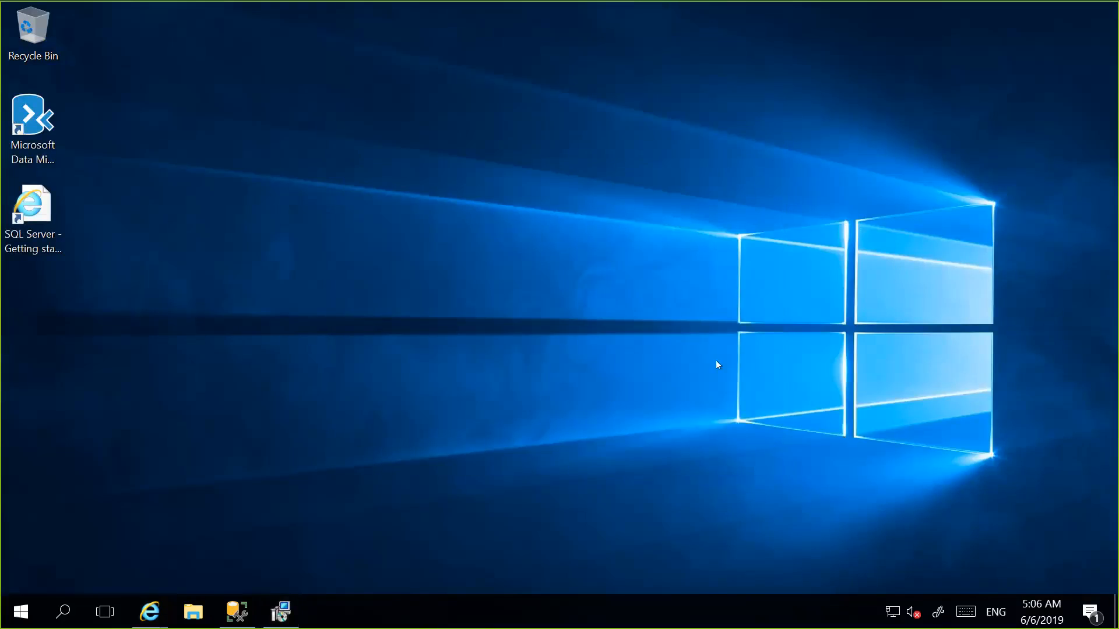
Launch Microsoft Data Migration Assistant from the desktop and maximize its window.
left_click(52, 147)
double_click(52, 148)
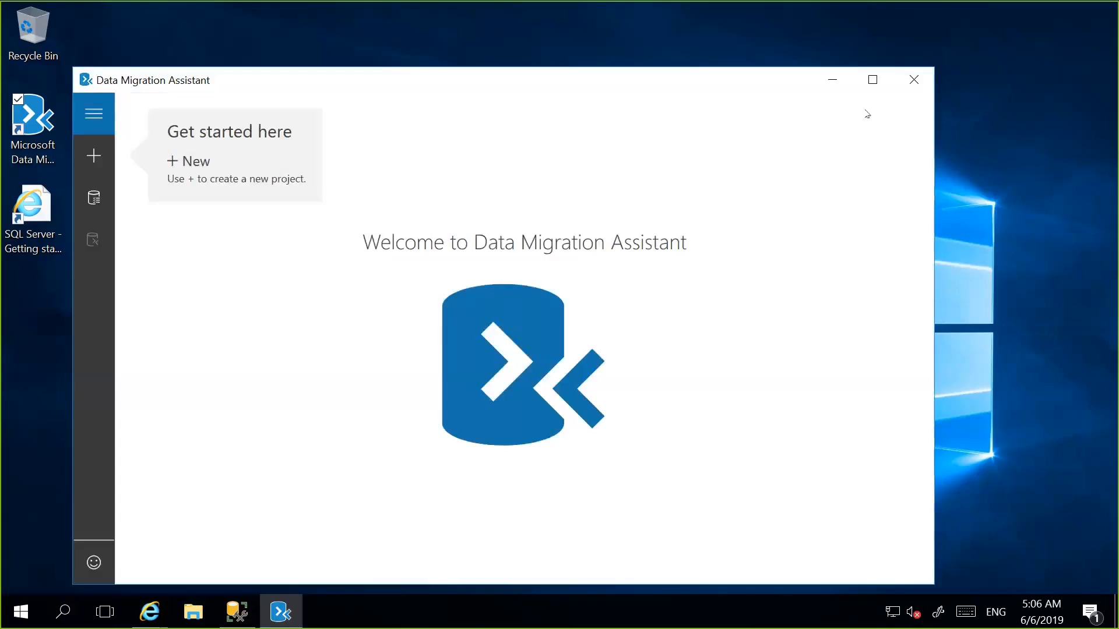
left_click(873, 80)
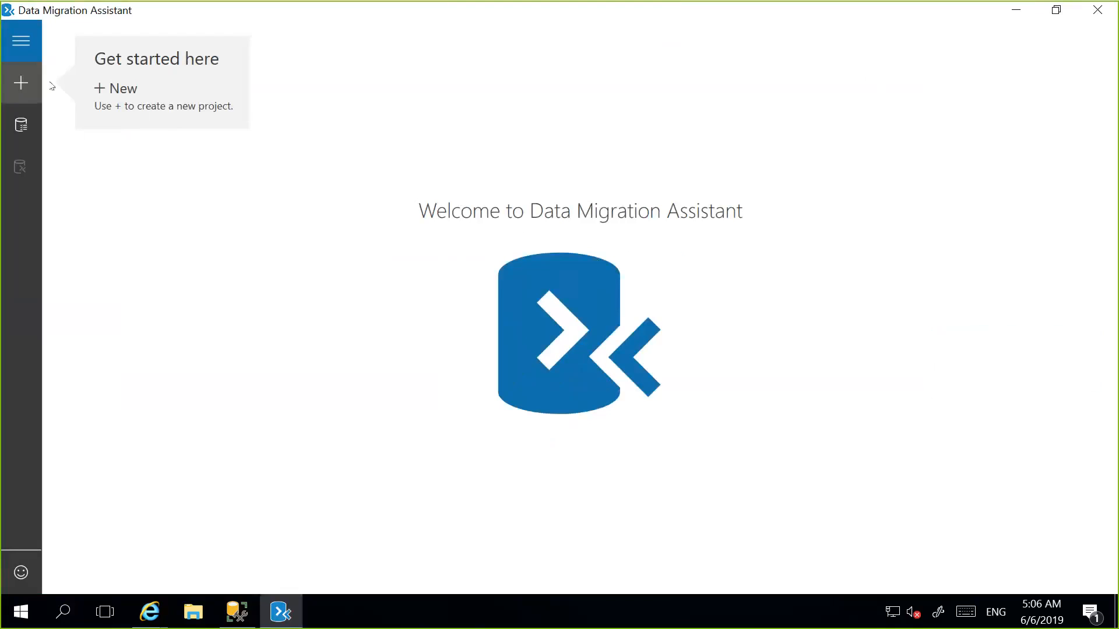
Start a new project of type Assessment and name it demoassessment.
left_click(11, 84)
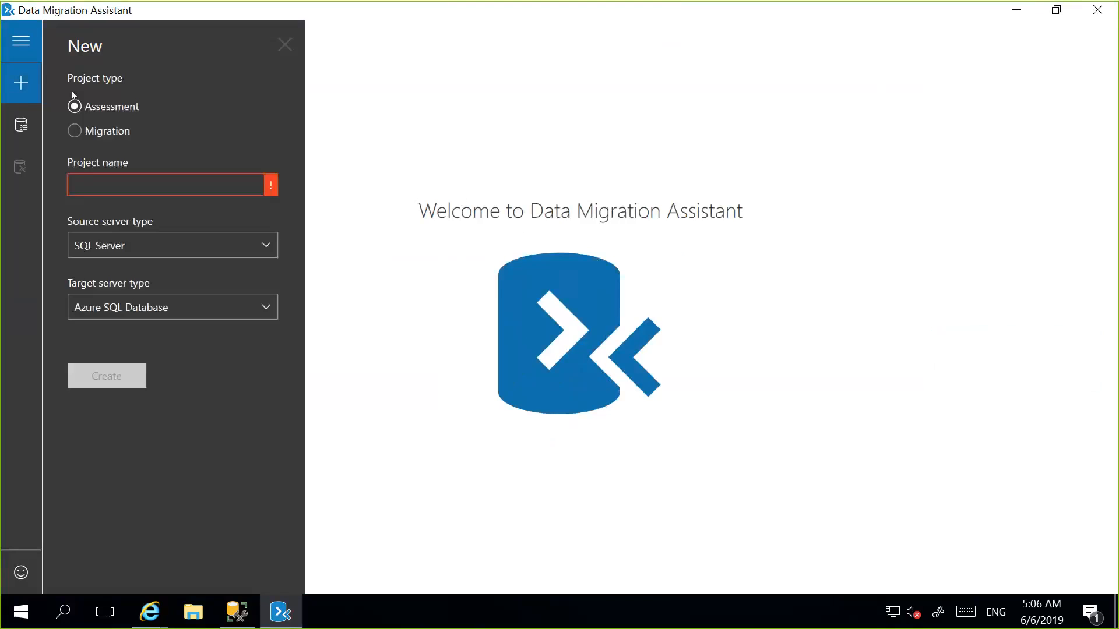
left_click(117, 114)
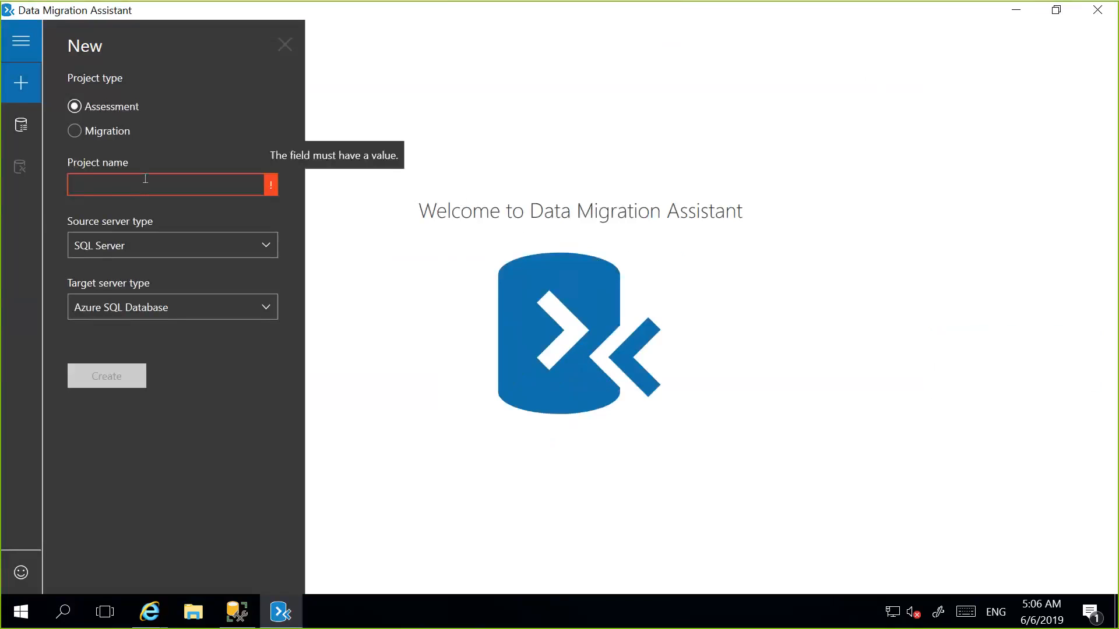
type("demoass")
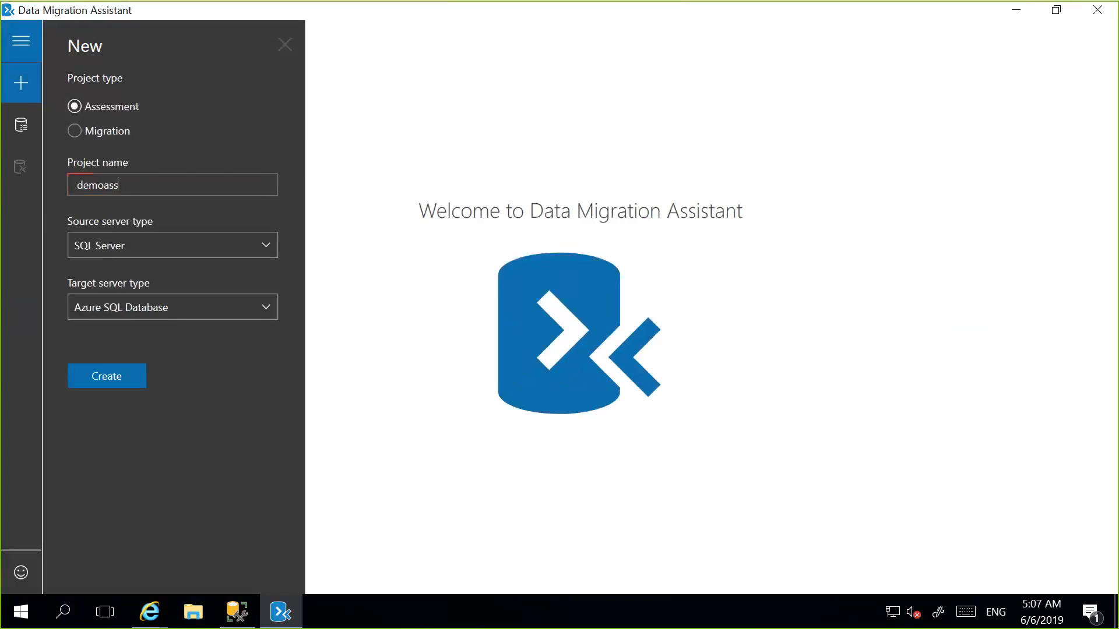
type("essment")
key("Tab")
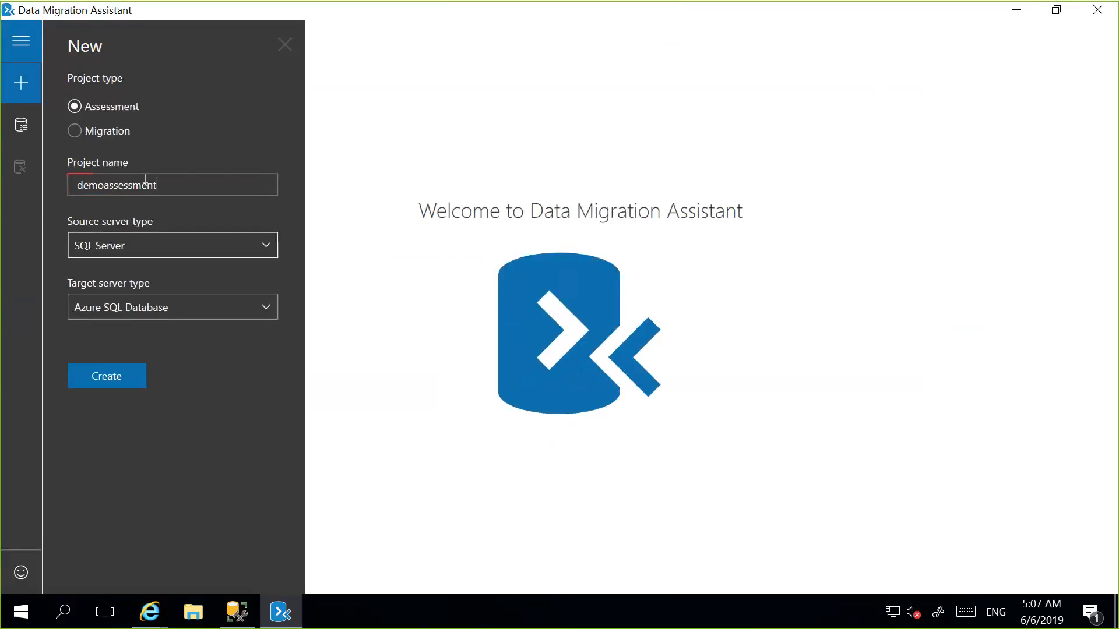
Choose SQL Server as the source server type and Azure SQL Database as the target, and create the project.
left_click(150, 247)
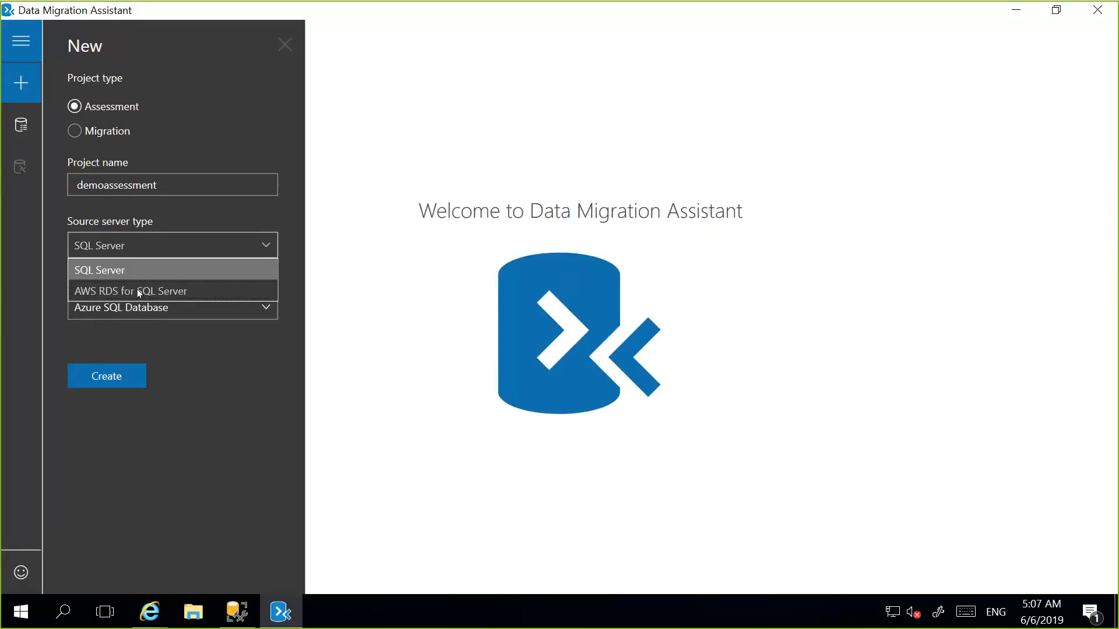
left_click(142, 270)
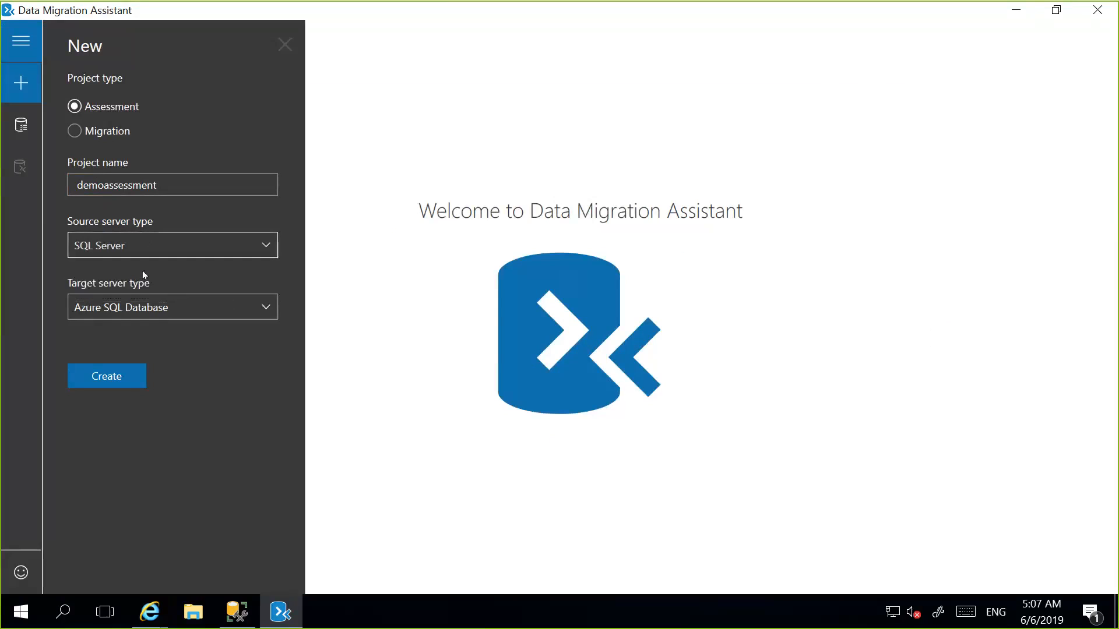
left_click(176, 307)
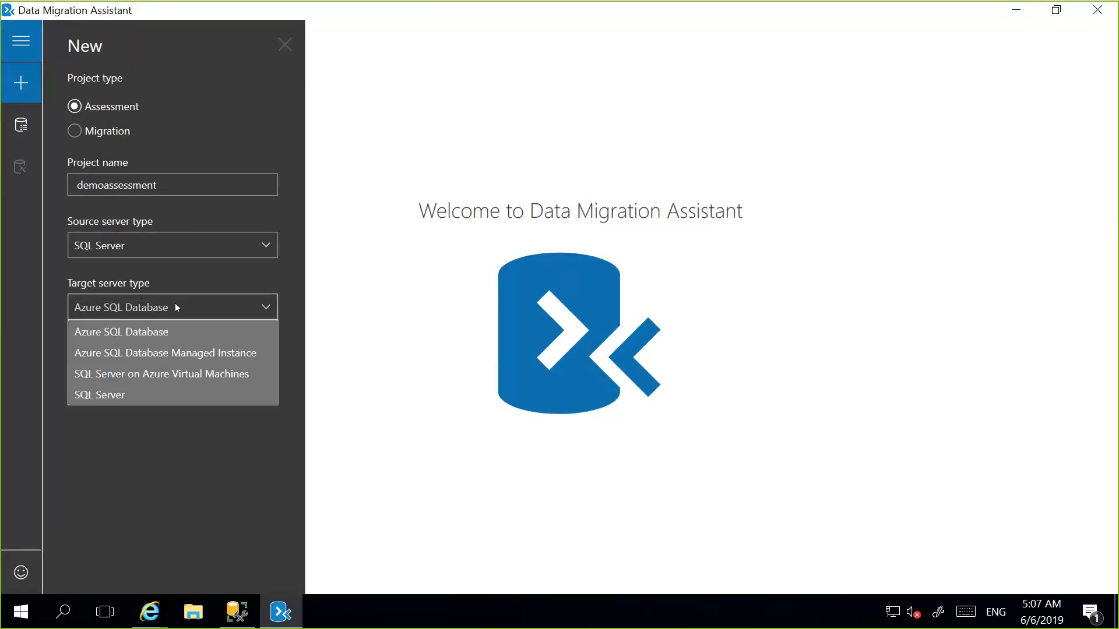
left_click(174, 331)
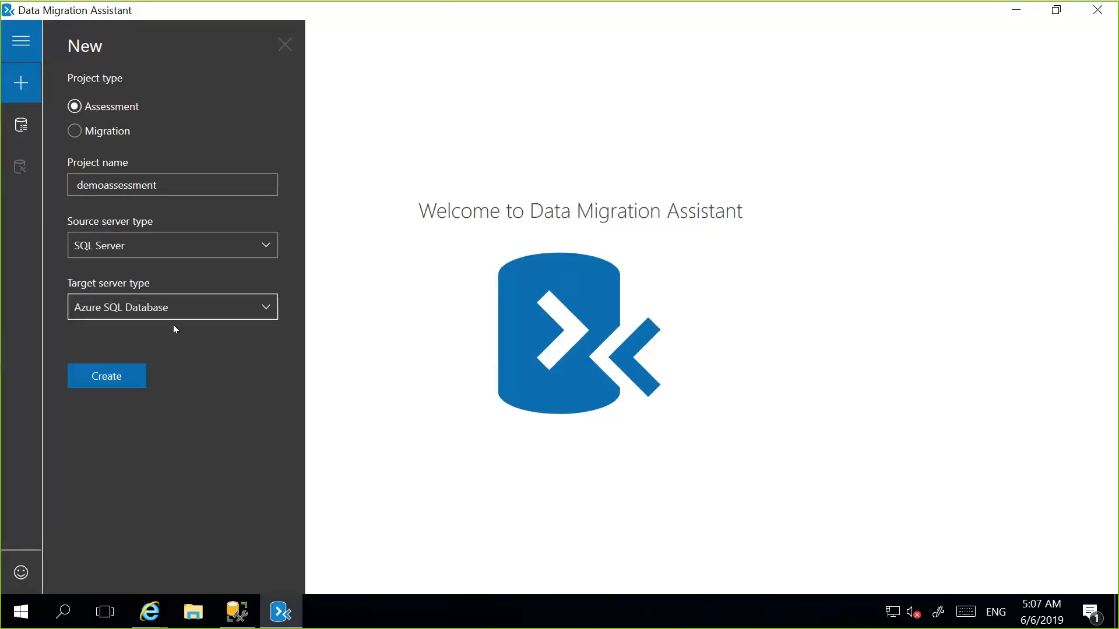
left_click(117, 379)
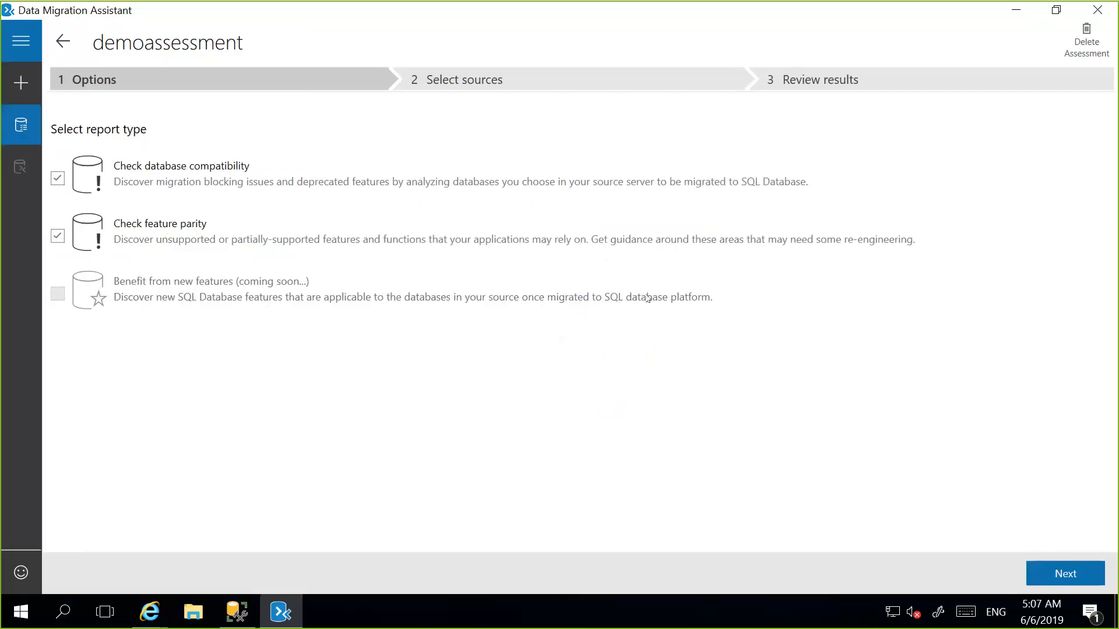
Proceed to source selection and connect to server sqllabvm with Windows Authentication, encrypting the connection and trusting the server certificate.
left_click(1070, 571)
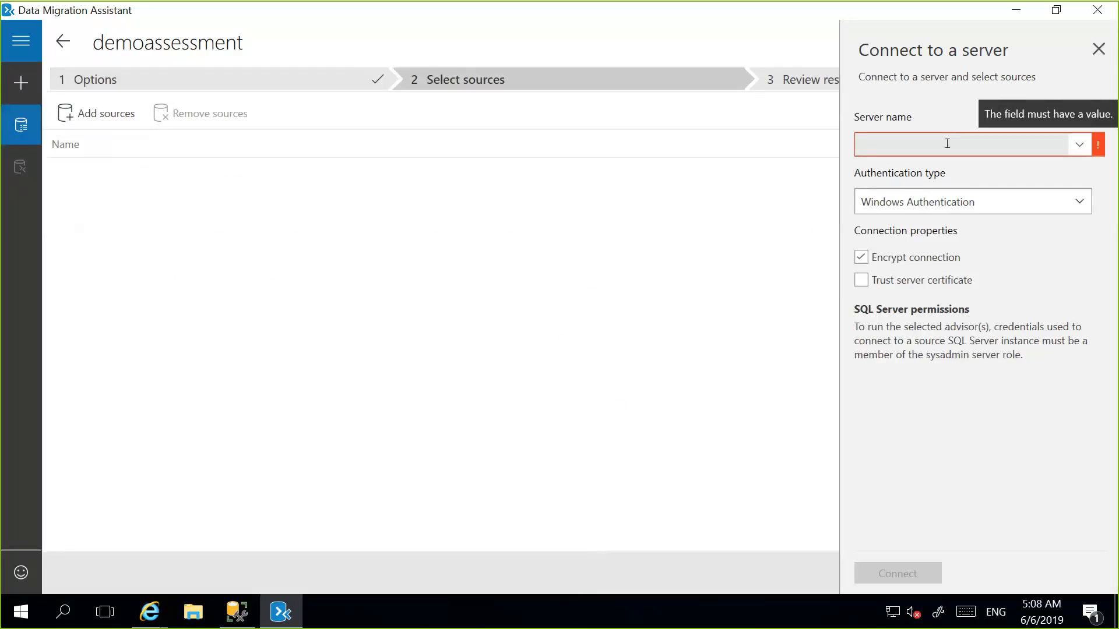
left_click(946, 144)
type("sql")
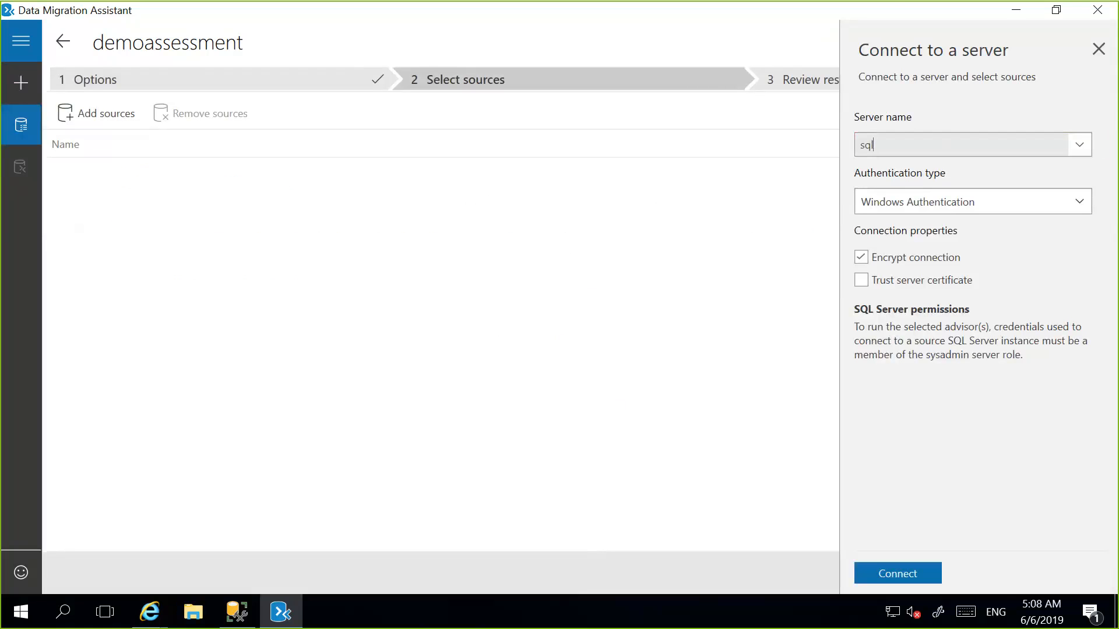
left_click(227, 621)
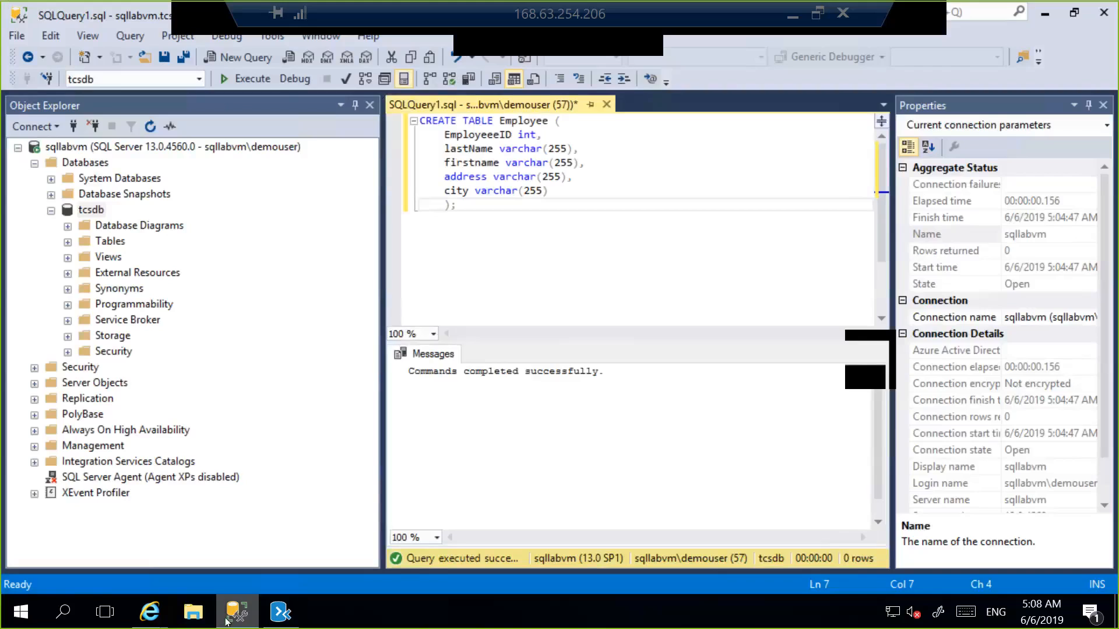
left_click(280, 612)
type("labvm")
key("Tab")
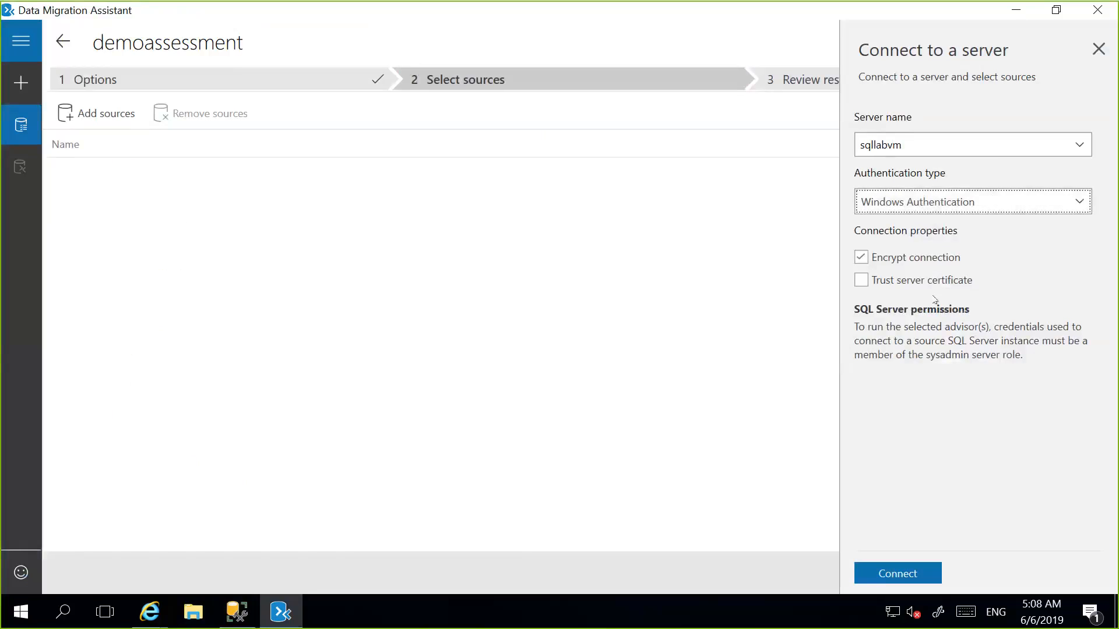
left_click(935, 280)
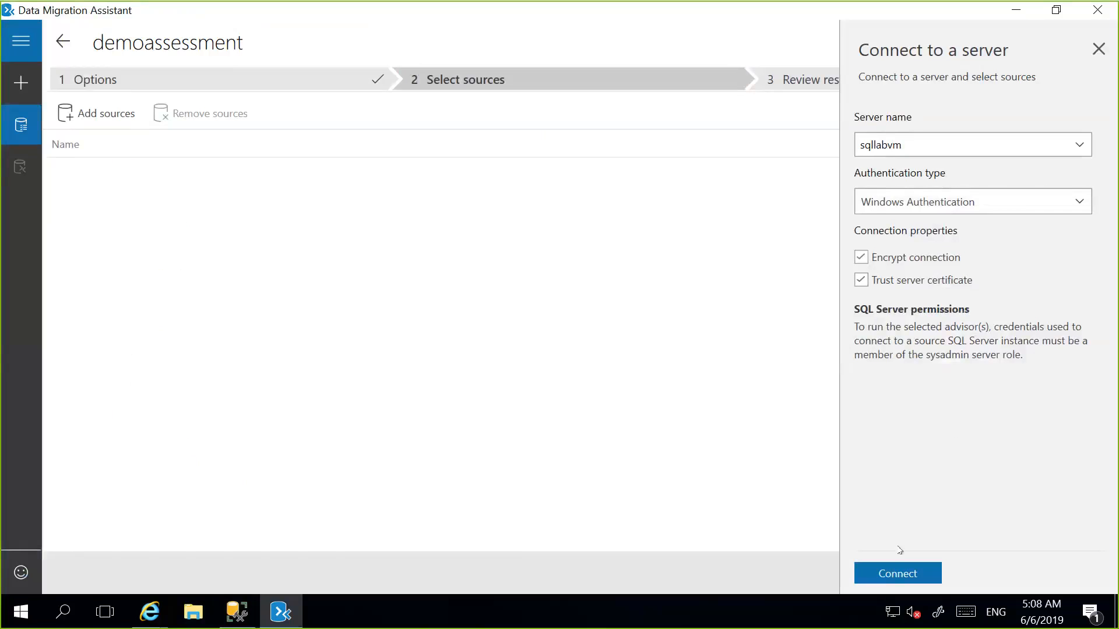
left_click(887, 572)
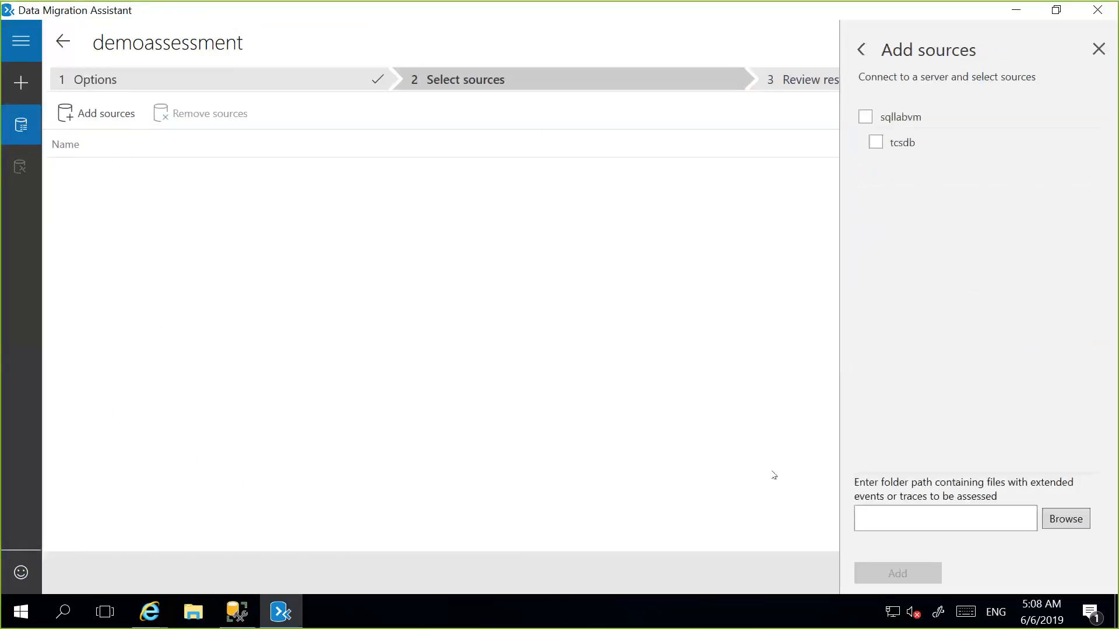
Select the tcsdb database under sqllabvm as the source to assess.
left_click(888, 119)
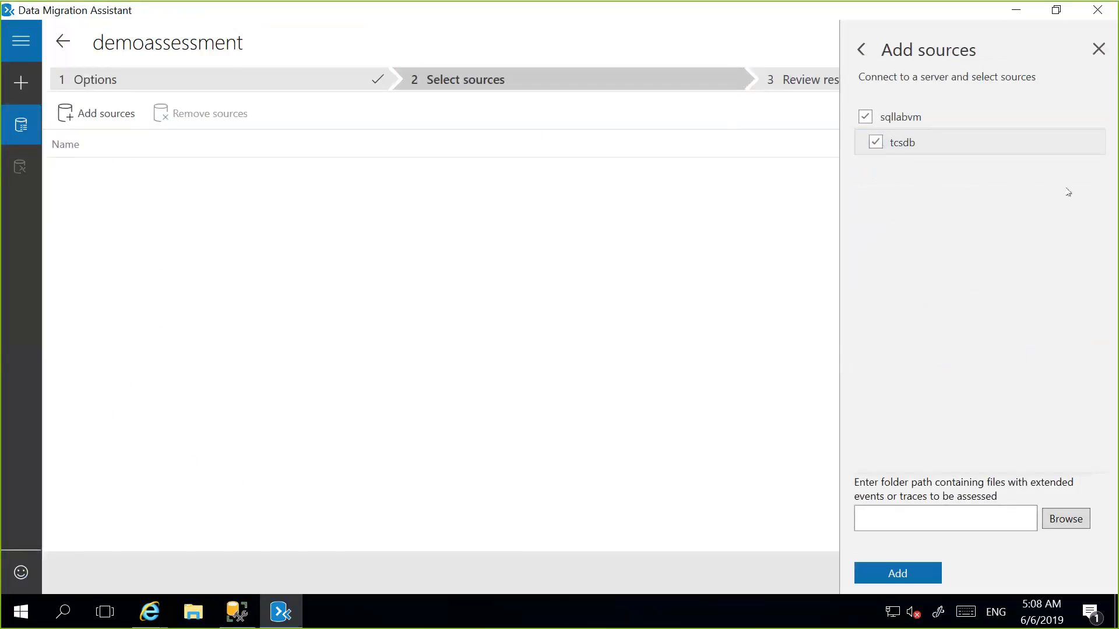
left_click(879, 144)
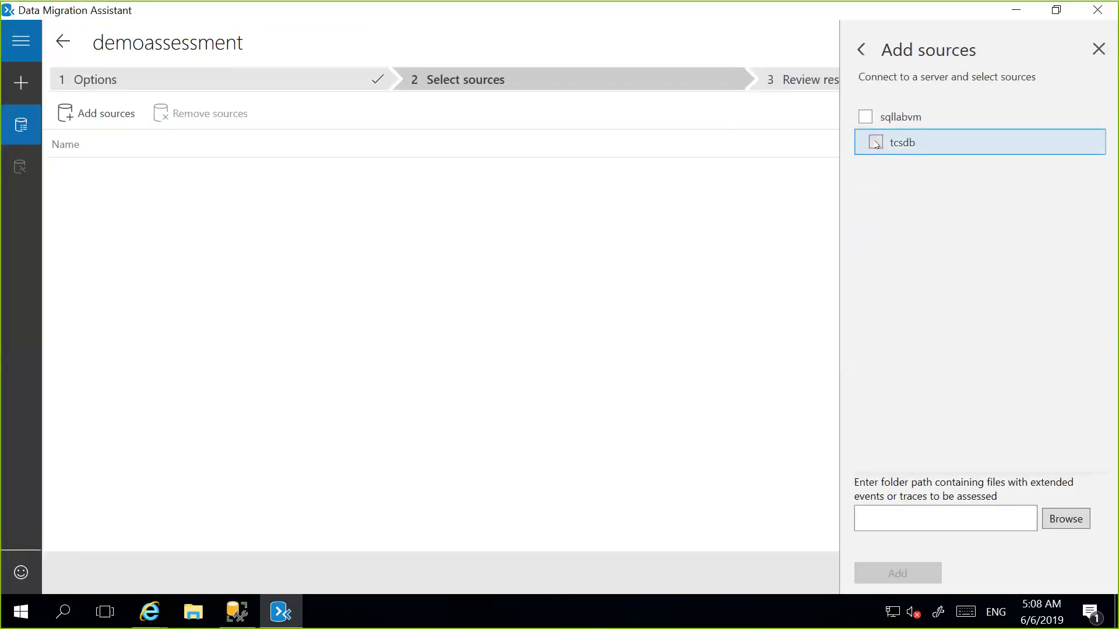
left_click(877, 144)
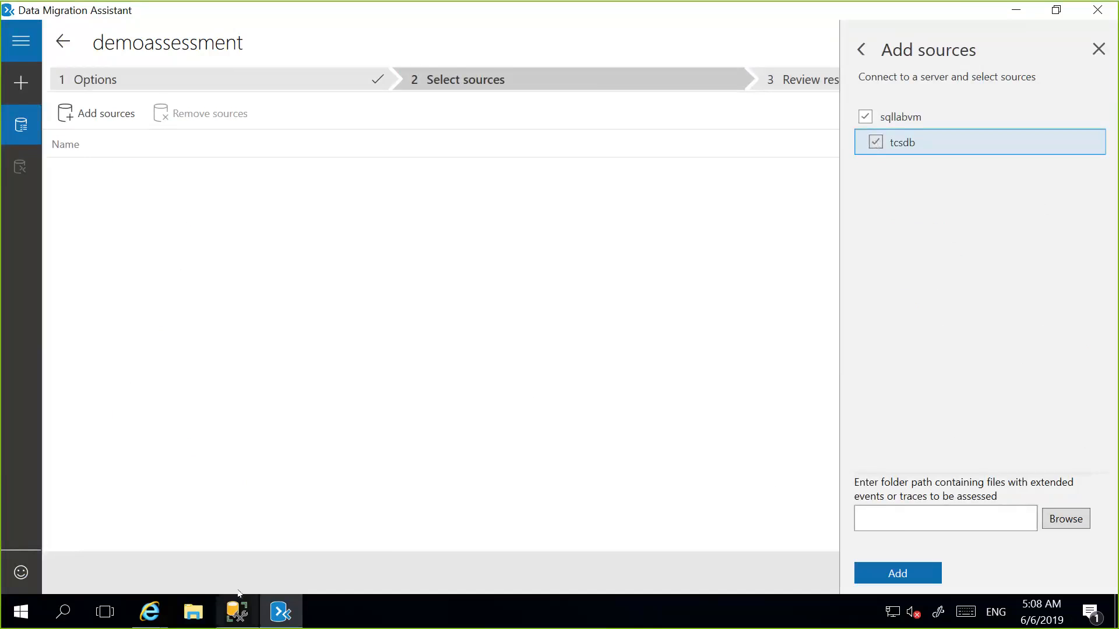
Switch to SQL Server Management Studio, copy the Employee table script, and create a new database named wiprodb.
left_click(236, 612)
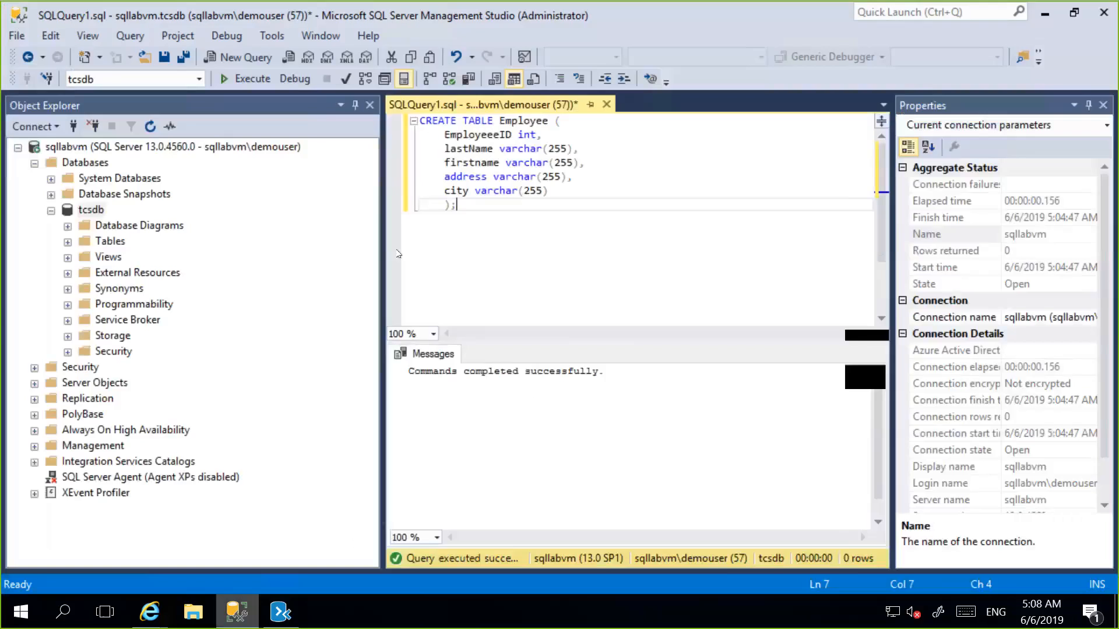
key("ctrl+a")
key("ctrl+c")
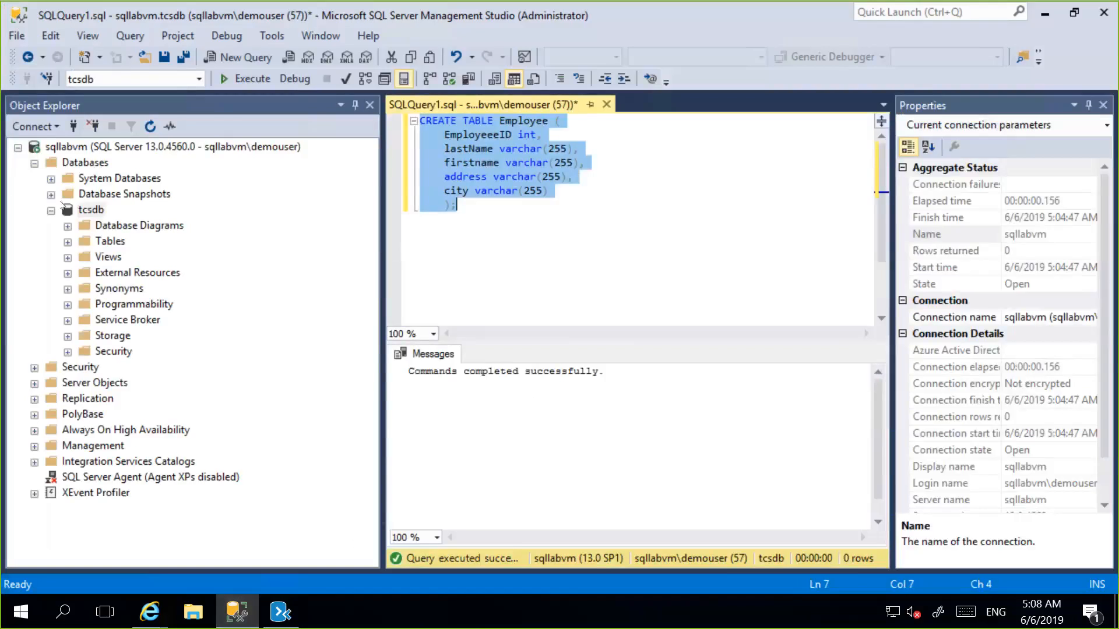
right_click(84, 163)
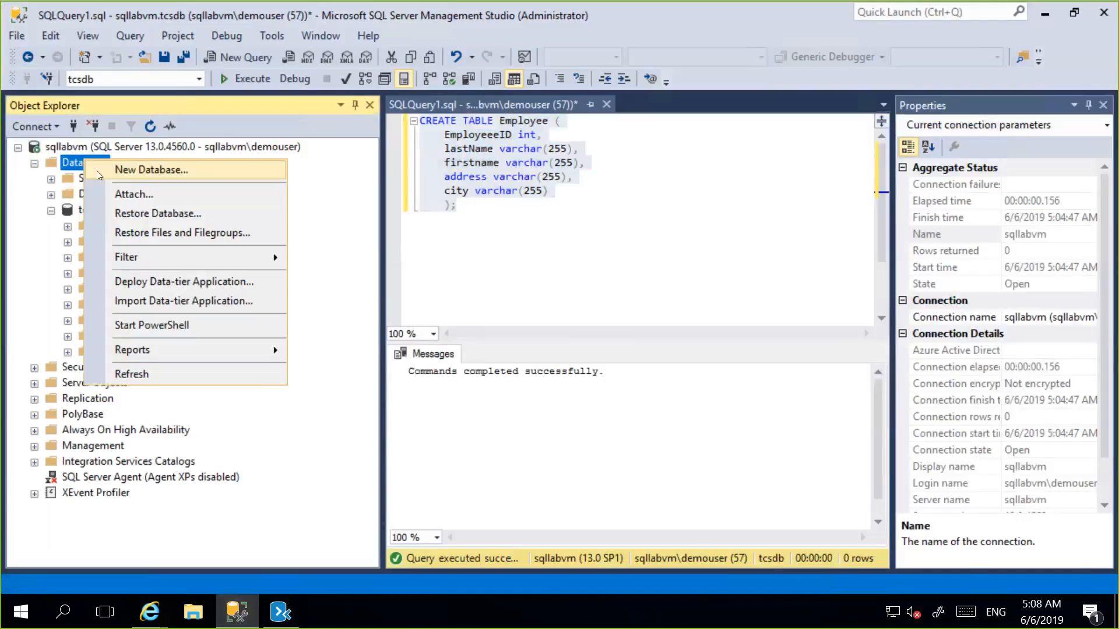
left_click(100, 173)
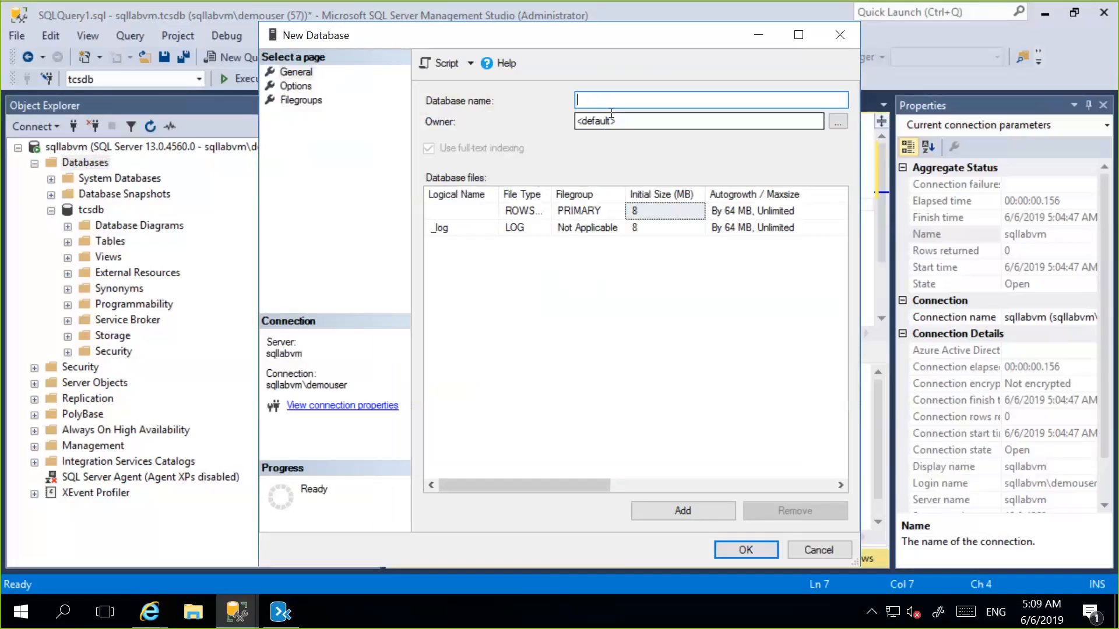
type("wipro")
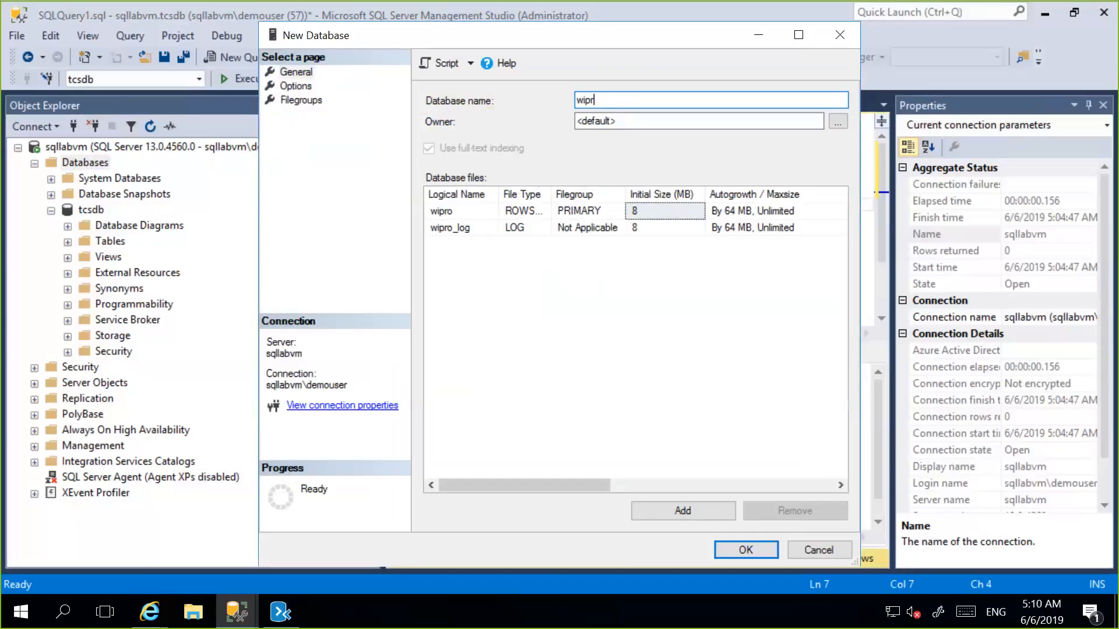
type("db")
left_click(724, 546)
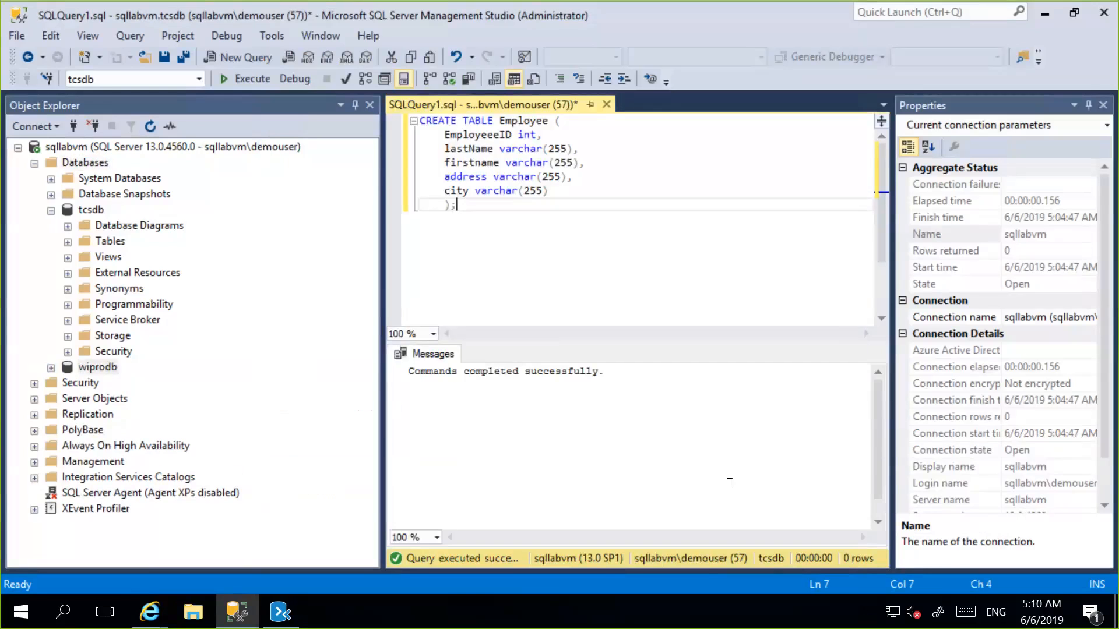
Open a new query against wiprodb, paste the CREATE TABLE Employee script and execute it.
double_click(87, 367)
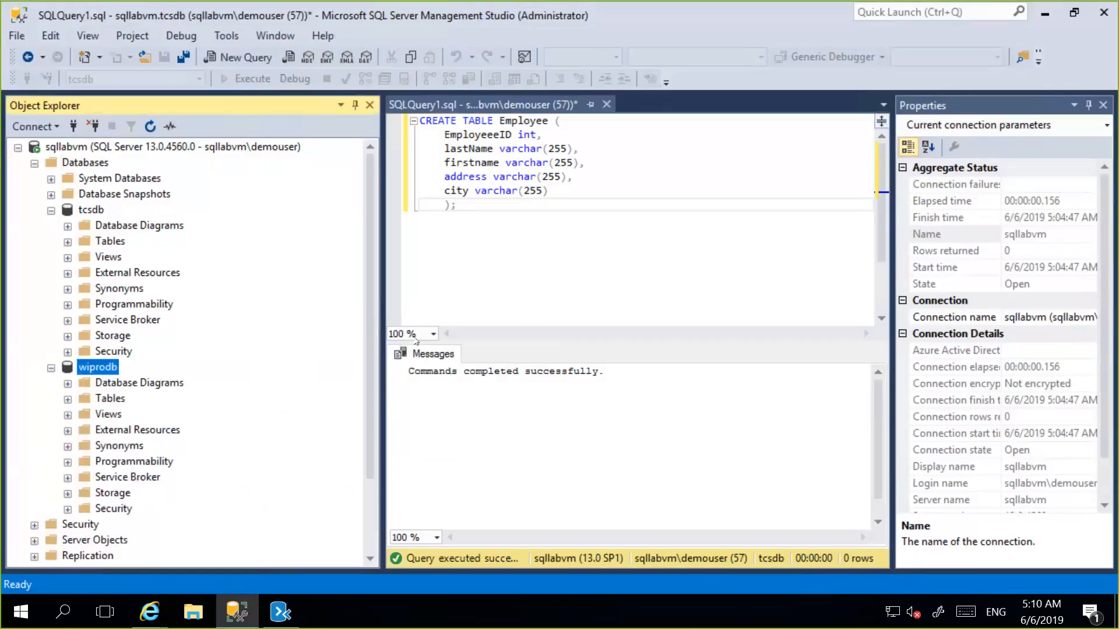
right_click(112, 367)
mouse_move(154, 371)
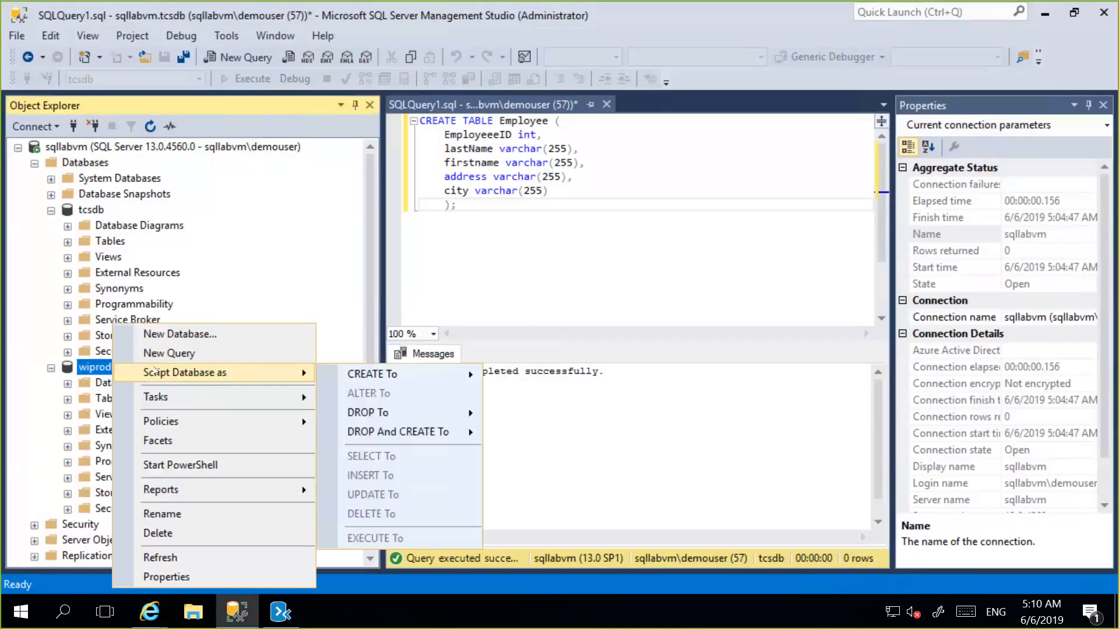
left_click(169, 353)
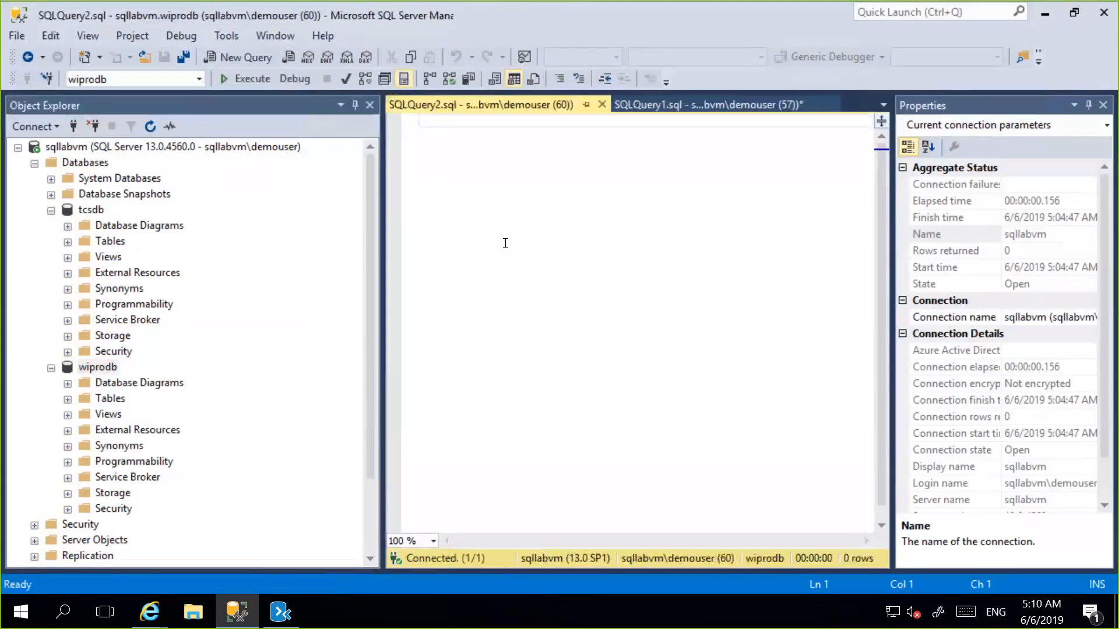
key("ctrl+v")
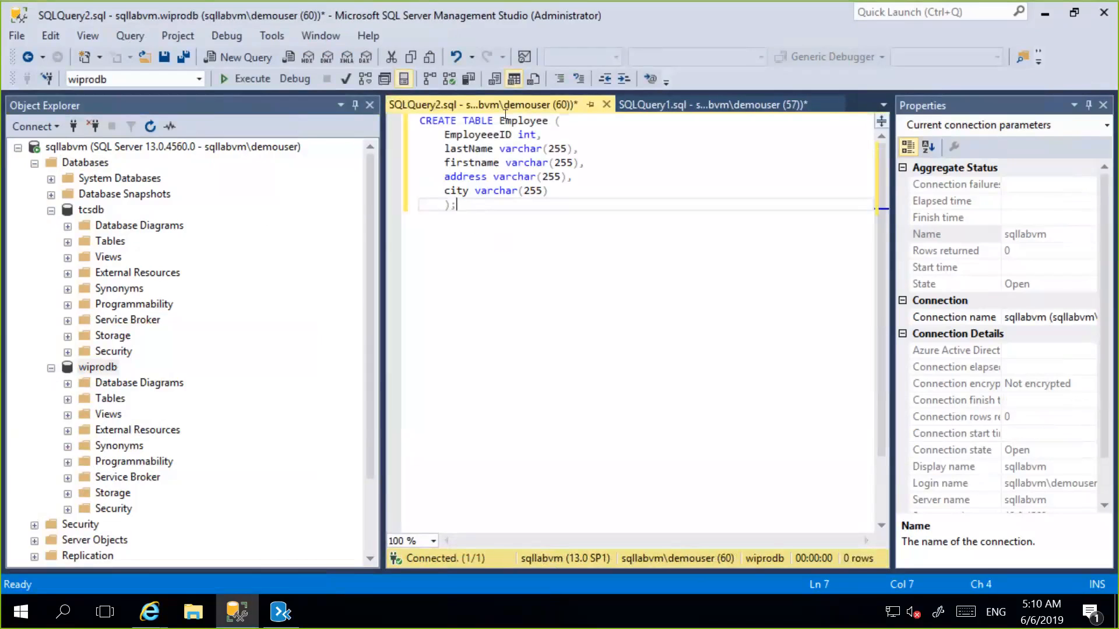
left_click(248, 79)
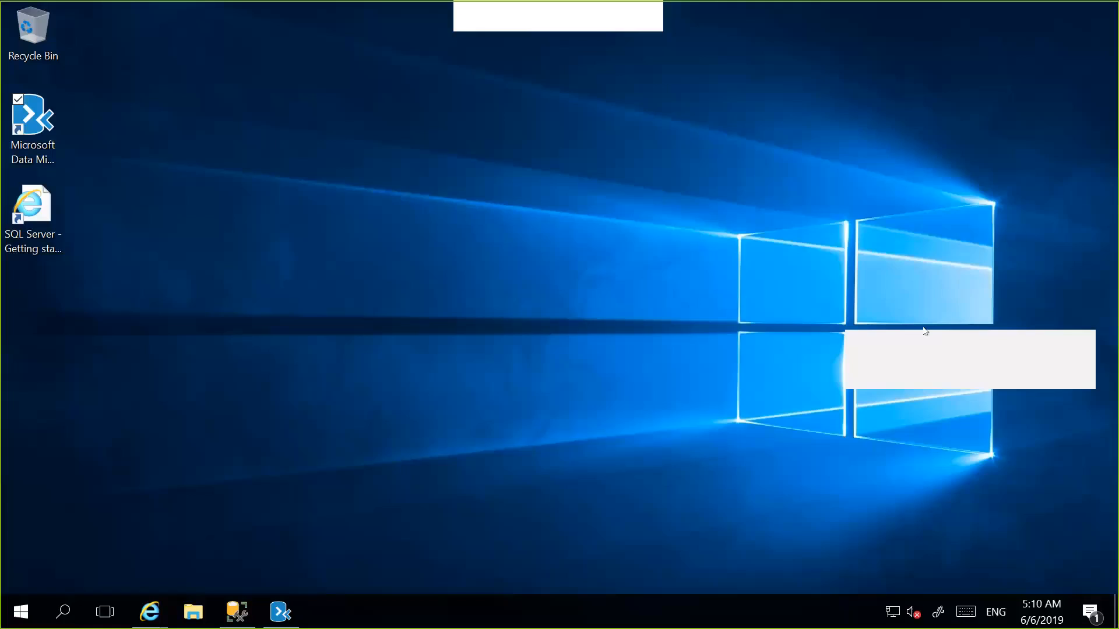
Switch to Data Migration Assistant and reconnect to server sqllabvm to reload its source database list.
left_click(280, 612)
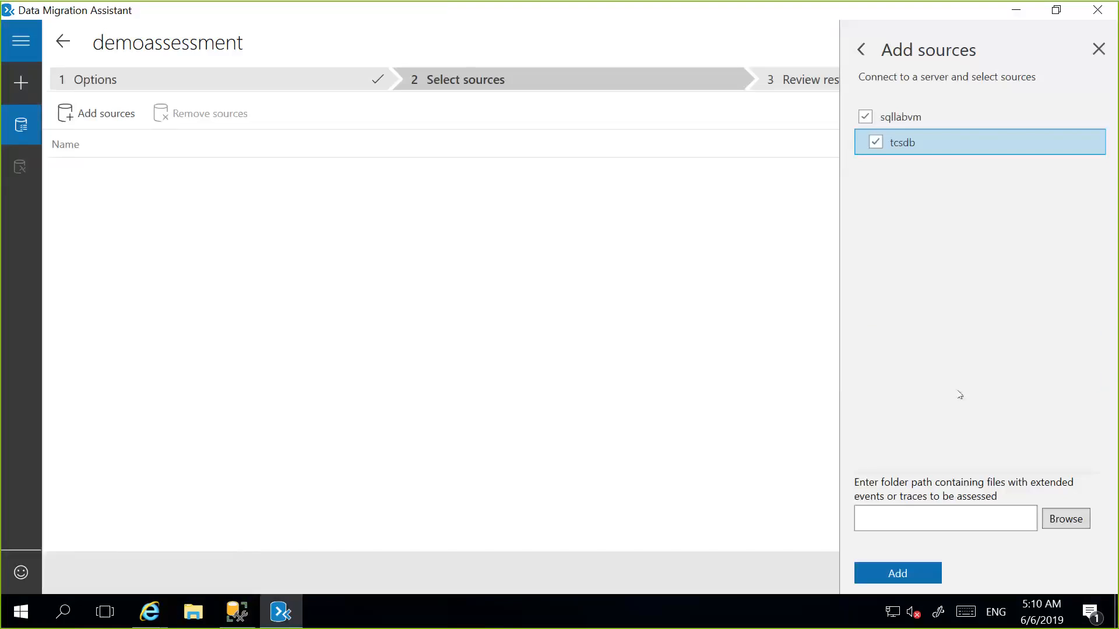
left_click(863, 56)
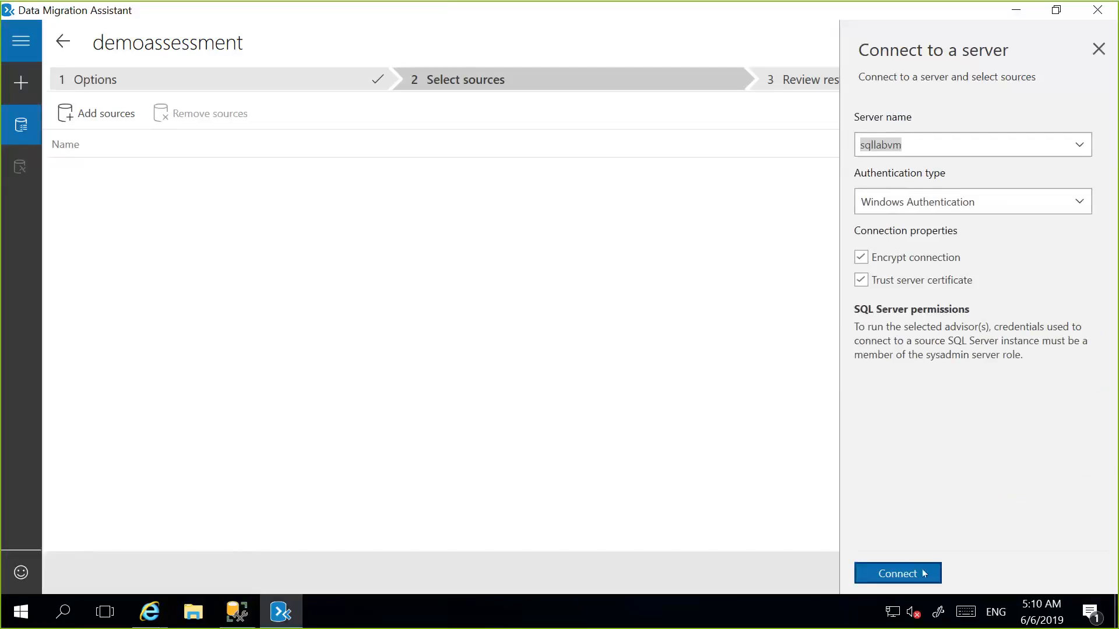
left_click(924, 573)
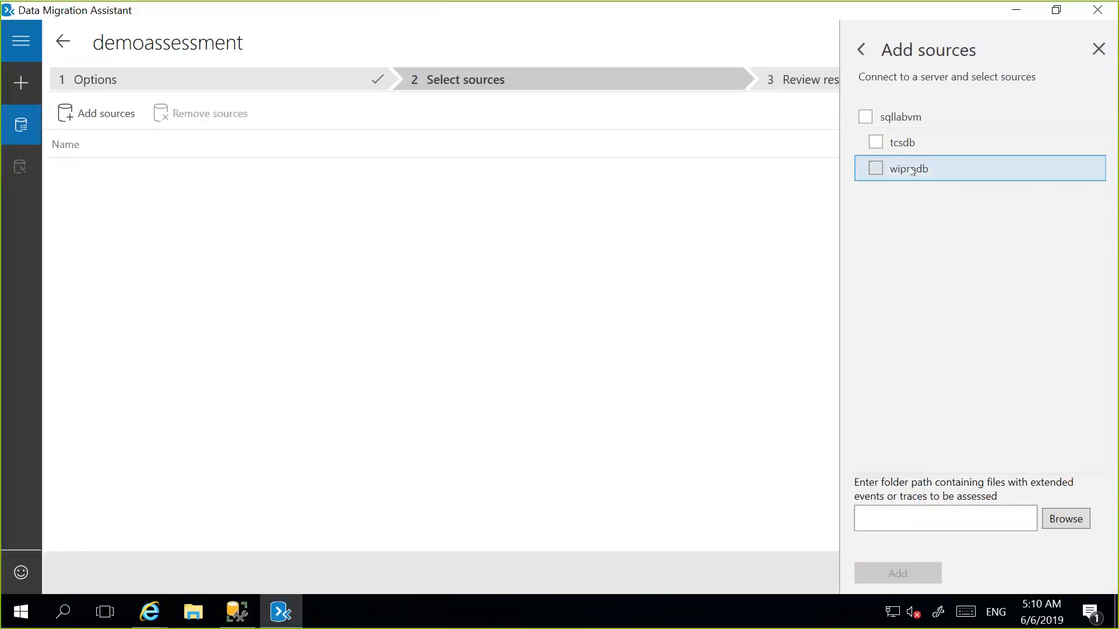
Add only the tcsdb database as the assessment source and start the assessment.
left_click(875, 142)
left_click(875, 142)
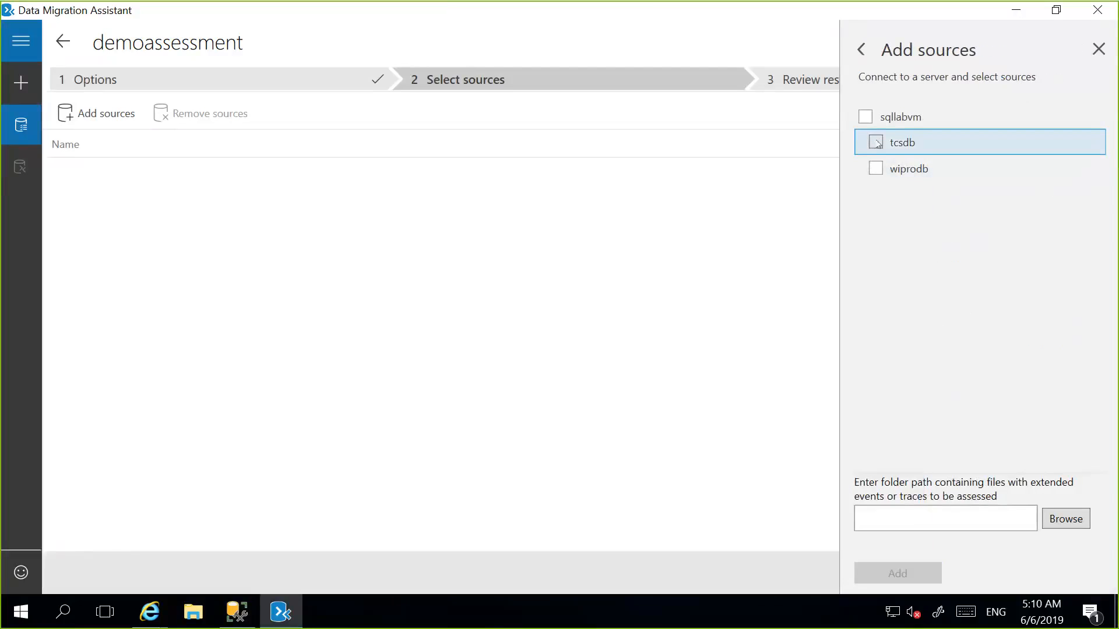
left_click(875, 142)
left_click(904, 567)
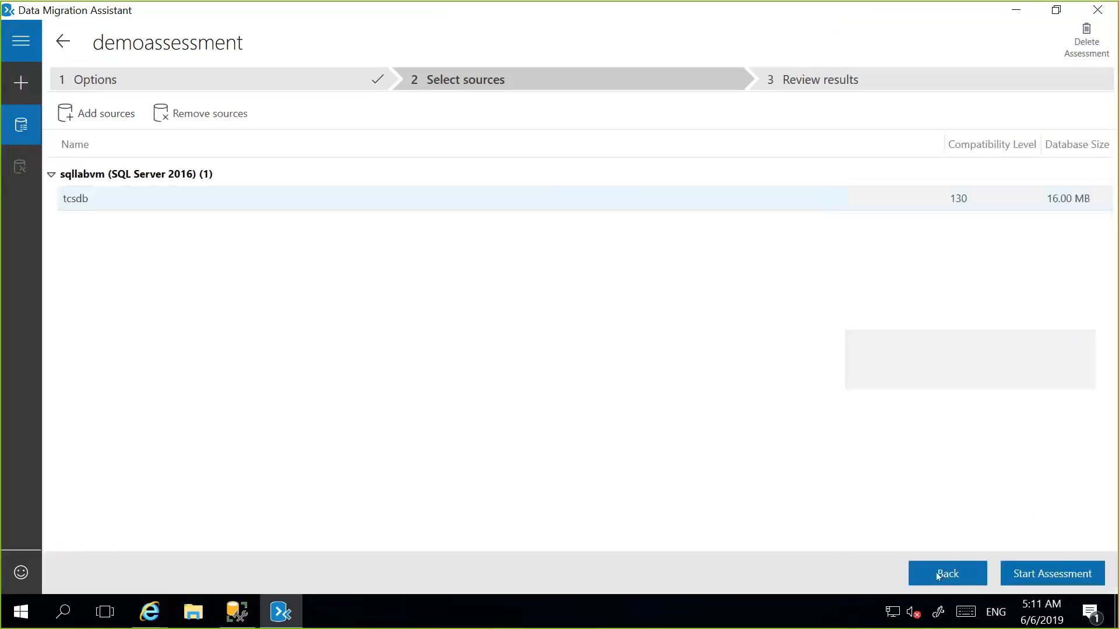
left_click(1047, 573)
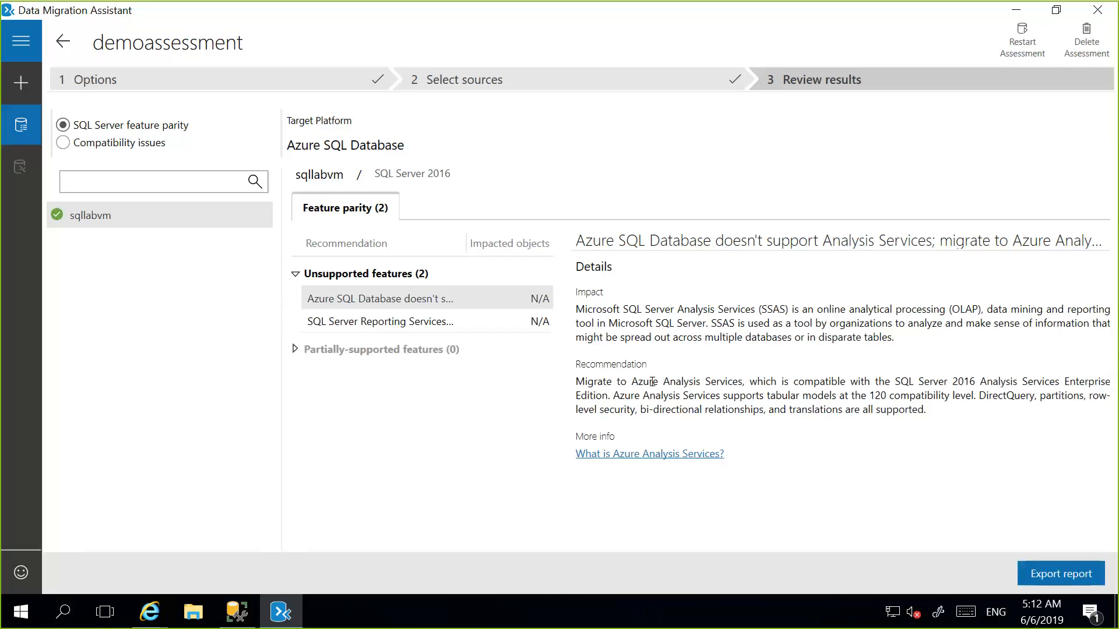
Read the Analysis Services recommendation and export the assessment report to the Desktop as a JSON file named demo.
left_click_drag(926, 410, 577, 380)
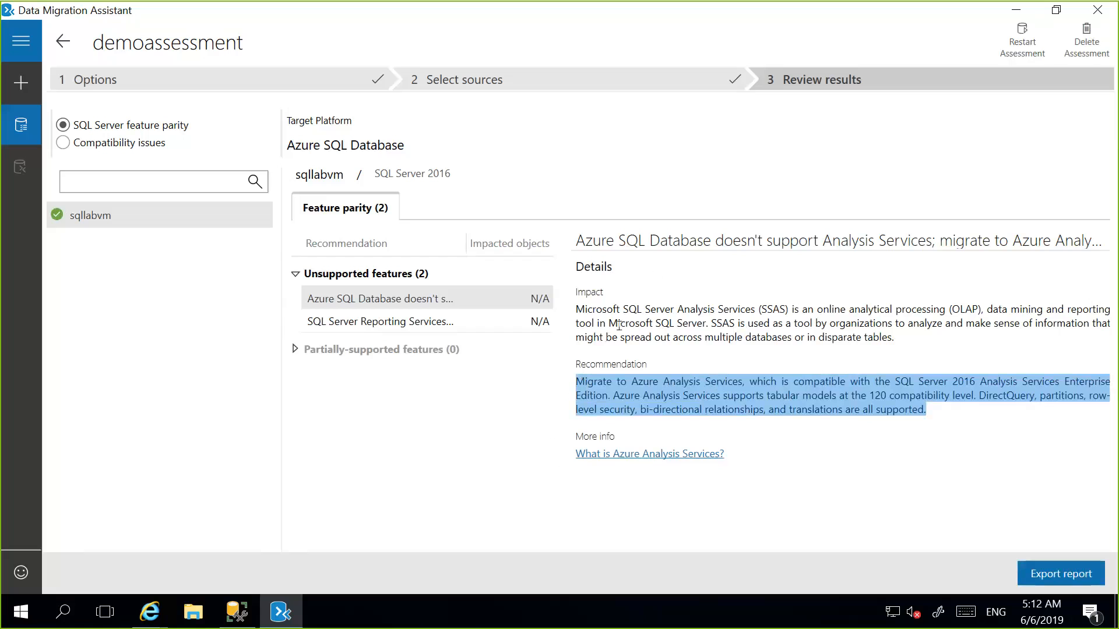
left_click(886, 472)
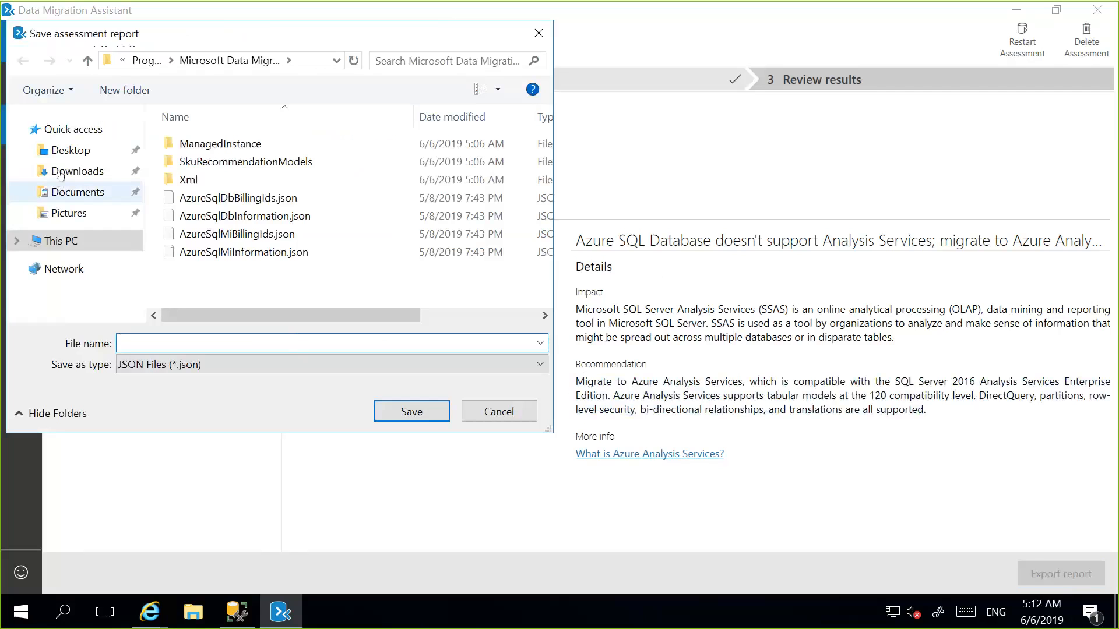
left_click(73, 153)
left_click(236, 344)
type("demo")
key("Return")
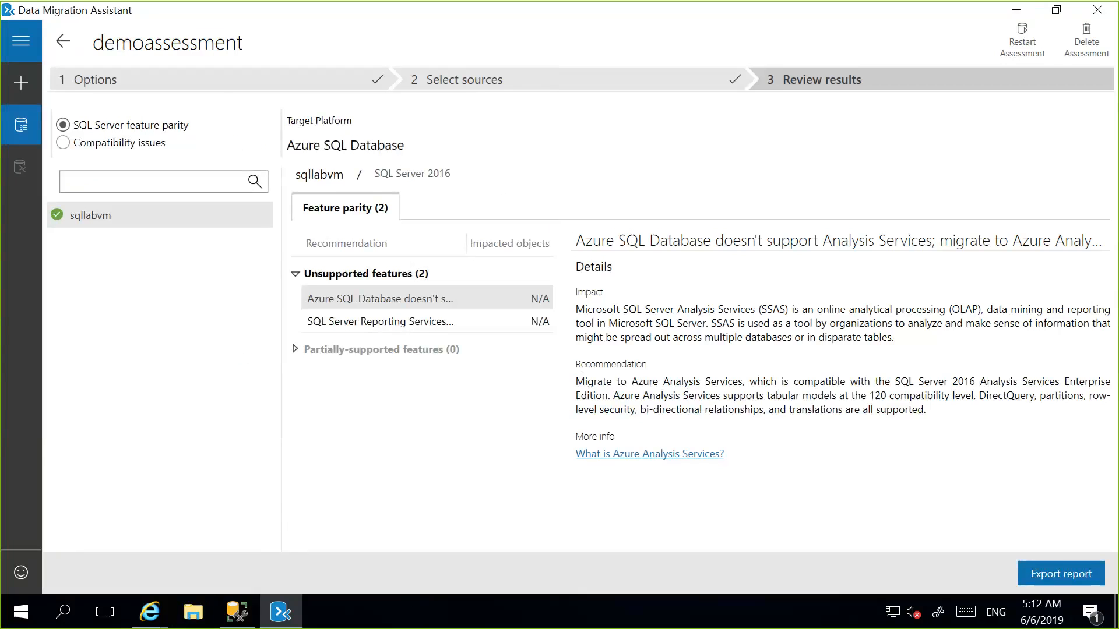
Switch to File Explorer and open the exported demo.json report in a maximized Notepad window.
key("super+e")
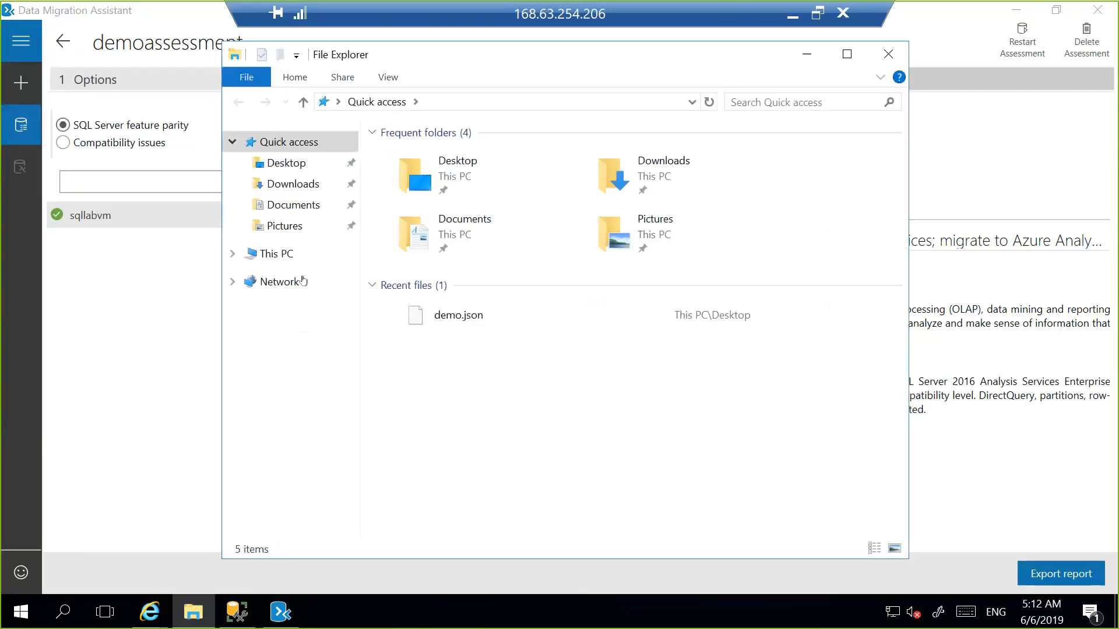
double_click(452, 315)
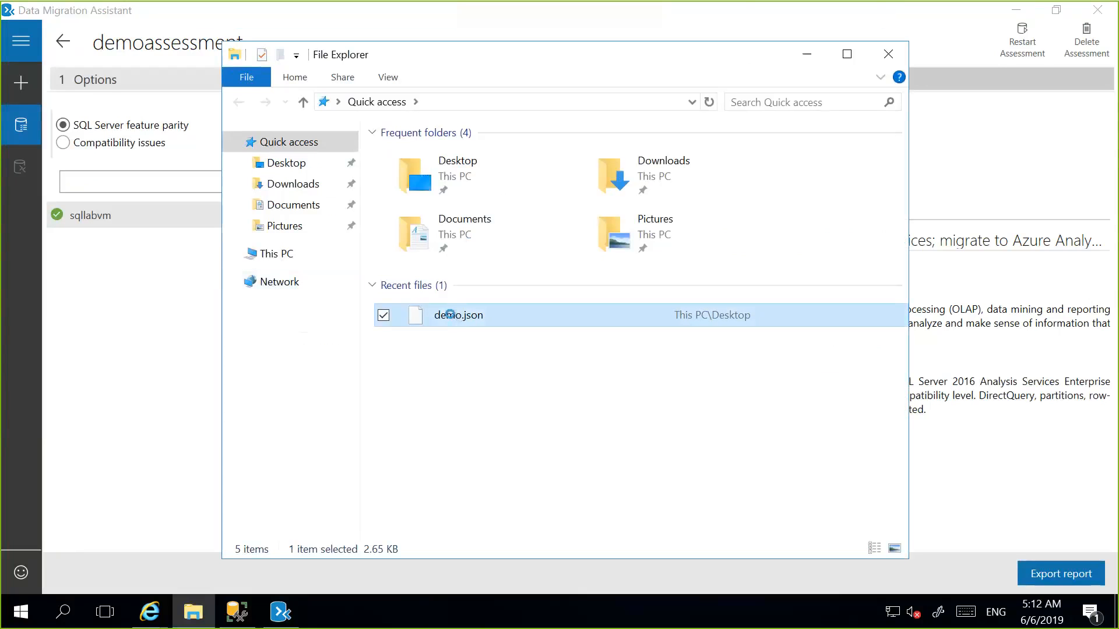
right_click(456, 319)
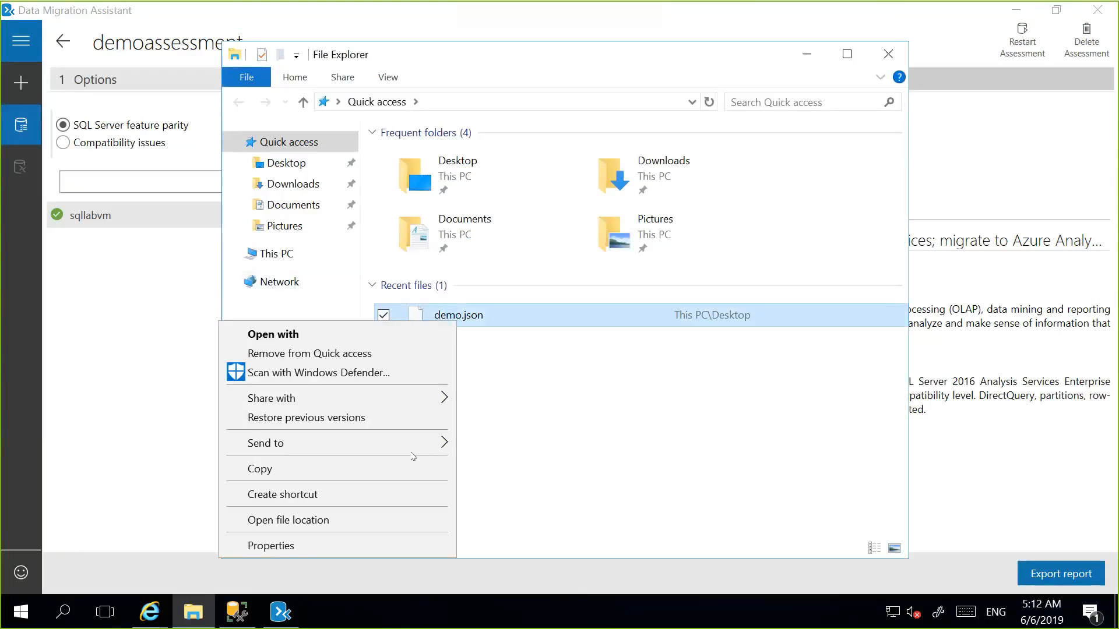
left_click(408, 334)
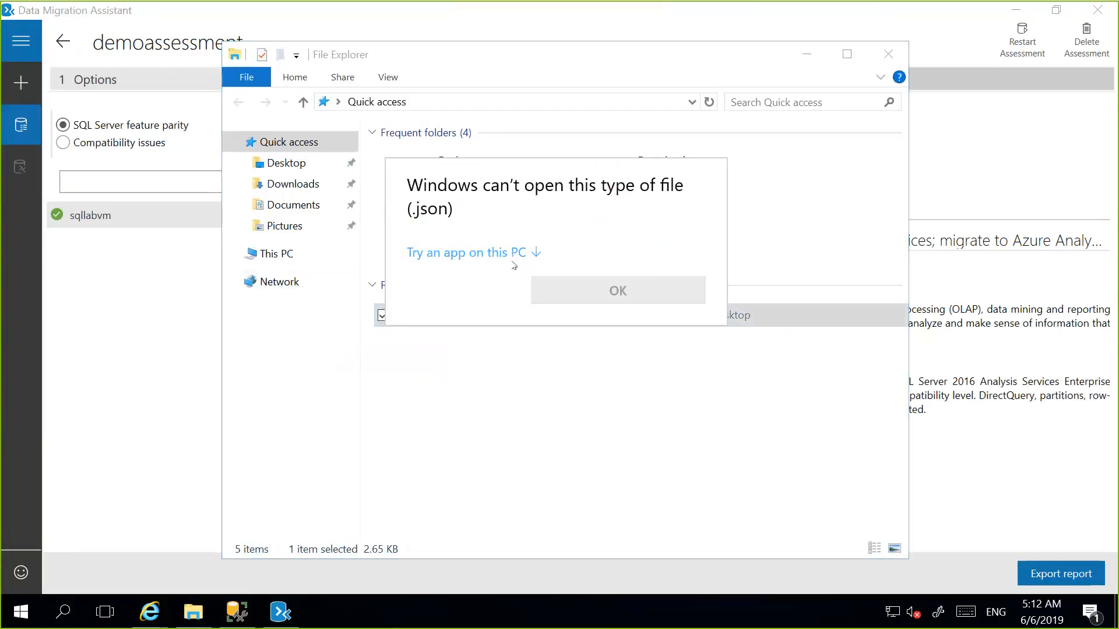
left_click(513, 255)
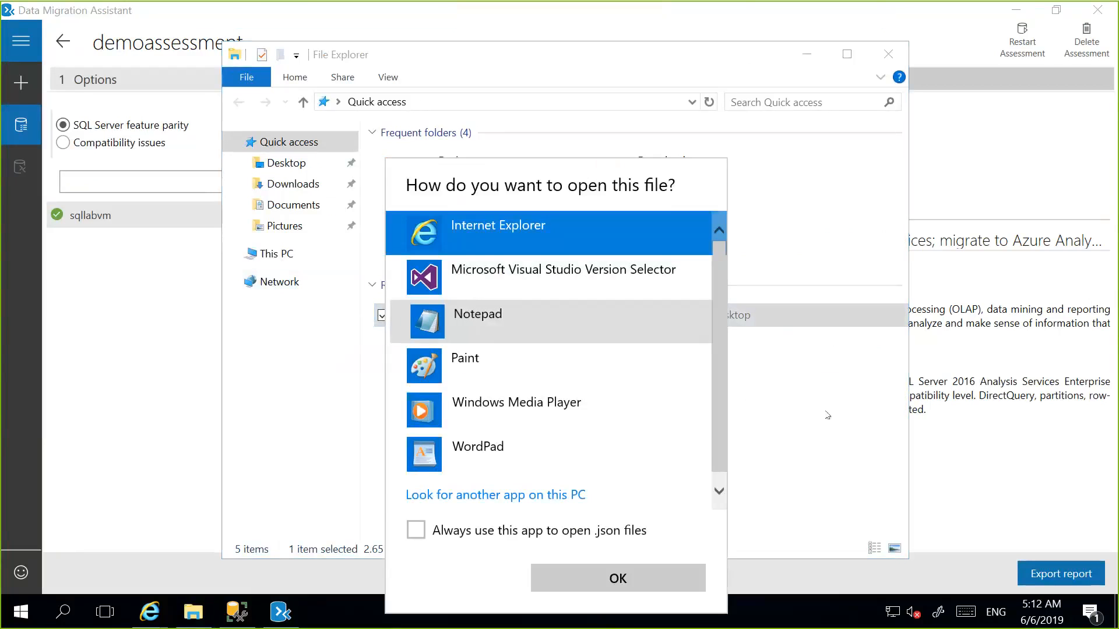
left_click(630, 579)
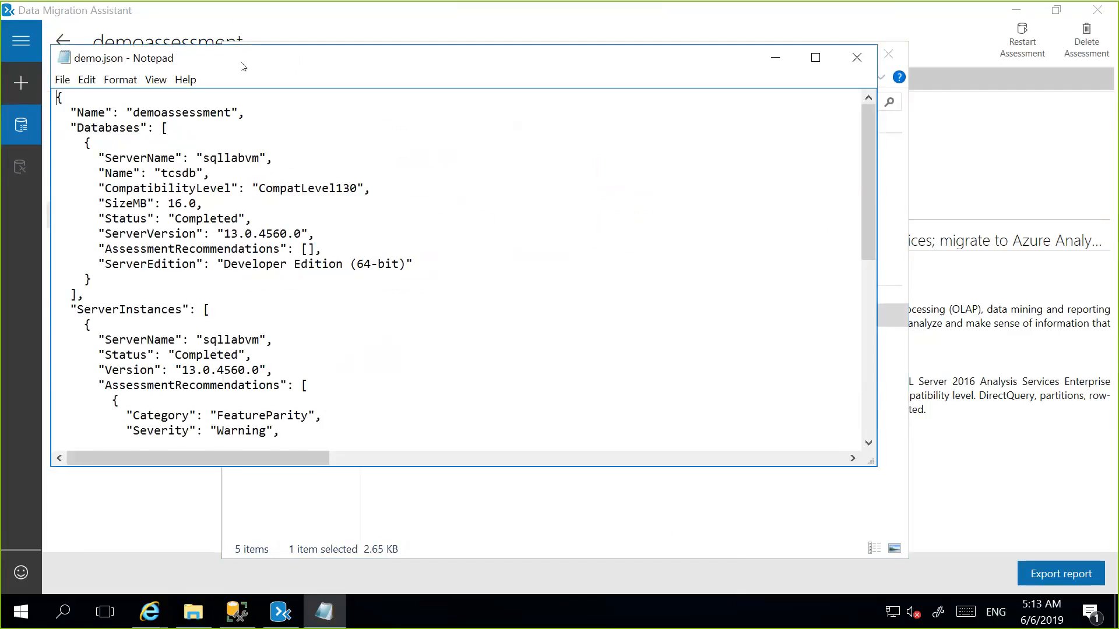
double_click(252, 51)
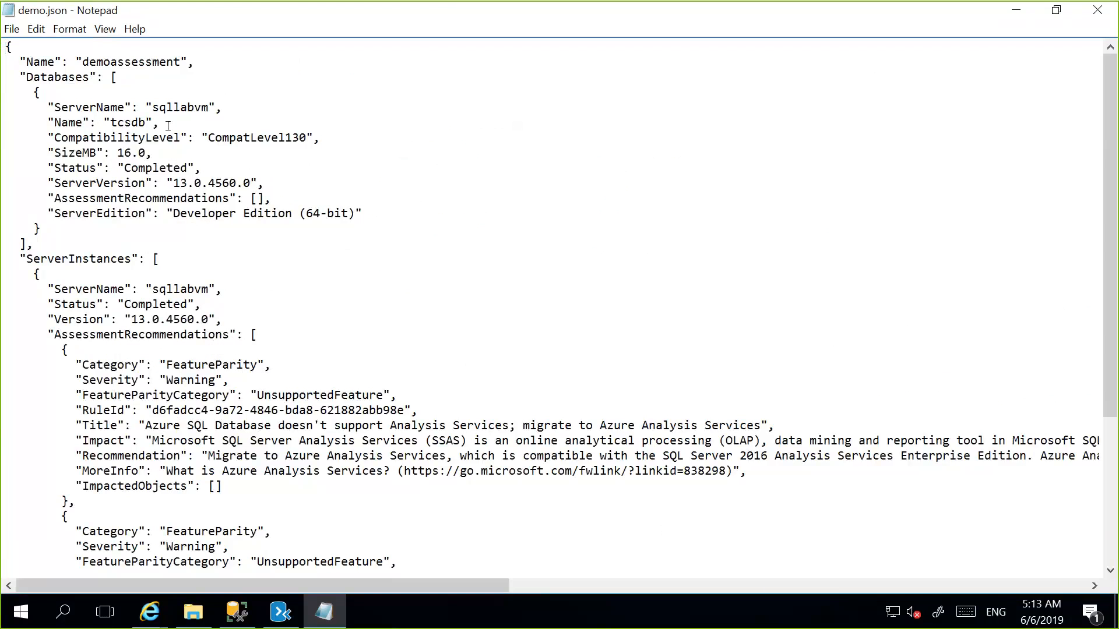
Examine the tcsdb name, size and status in the JSON report, along with its feature parity recommendations.
left_click_drag(167, 125, 103, 123)
left_click_drag(54, 152, 150, 153)
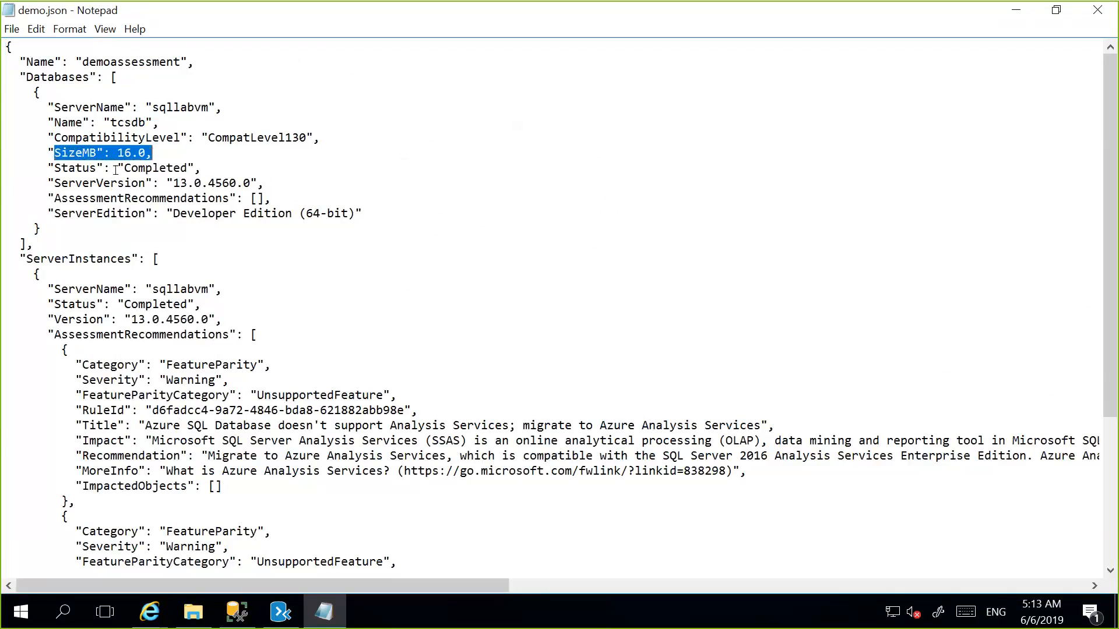
left_click_drag(75, 168, 201, 168)
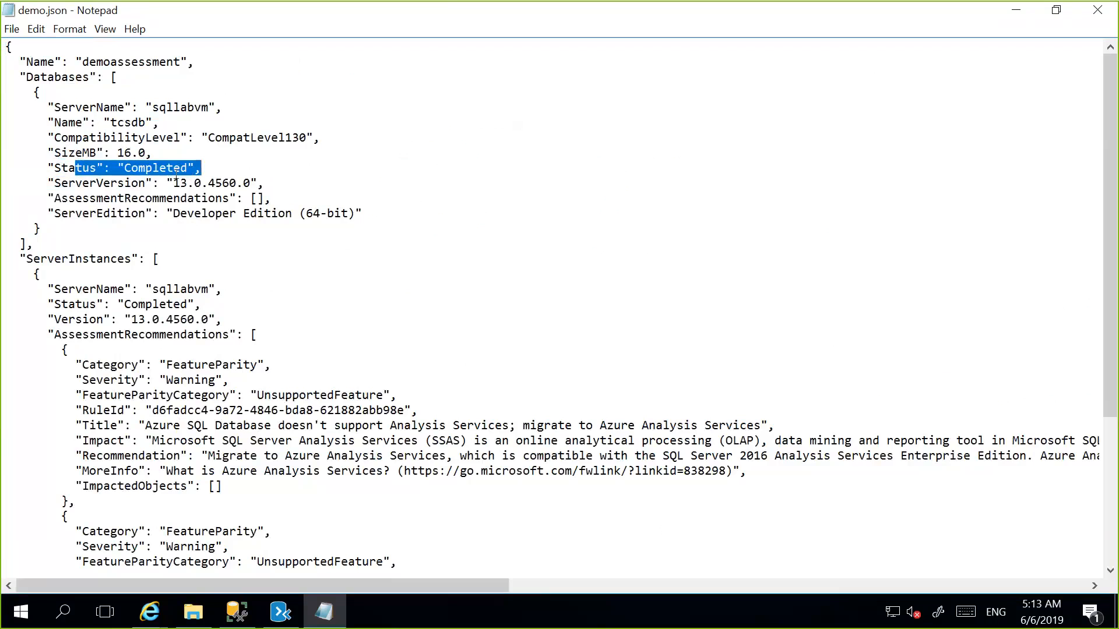
left_click_drag(103, 365, 506, 489)
scroll(507, 488, "down", 2)
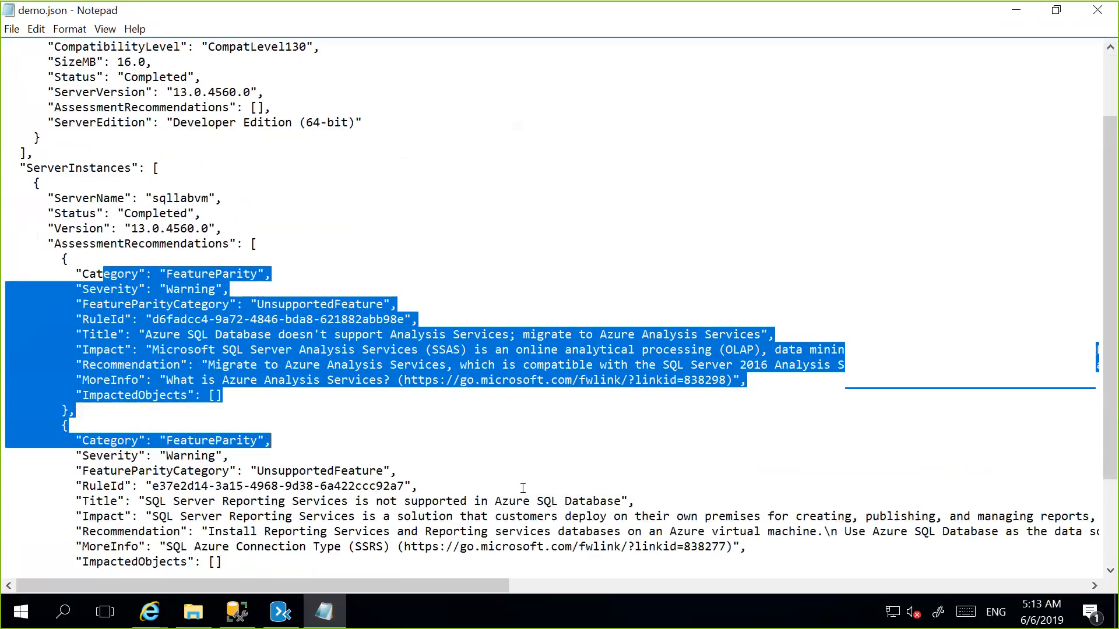
left_click(526, 531)
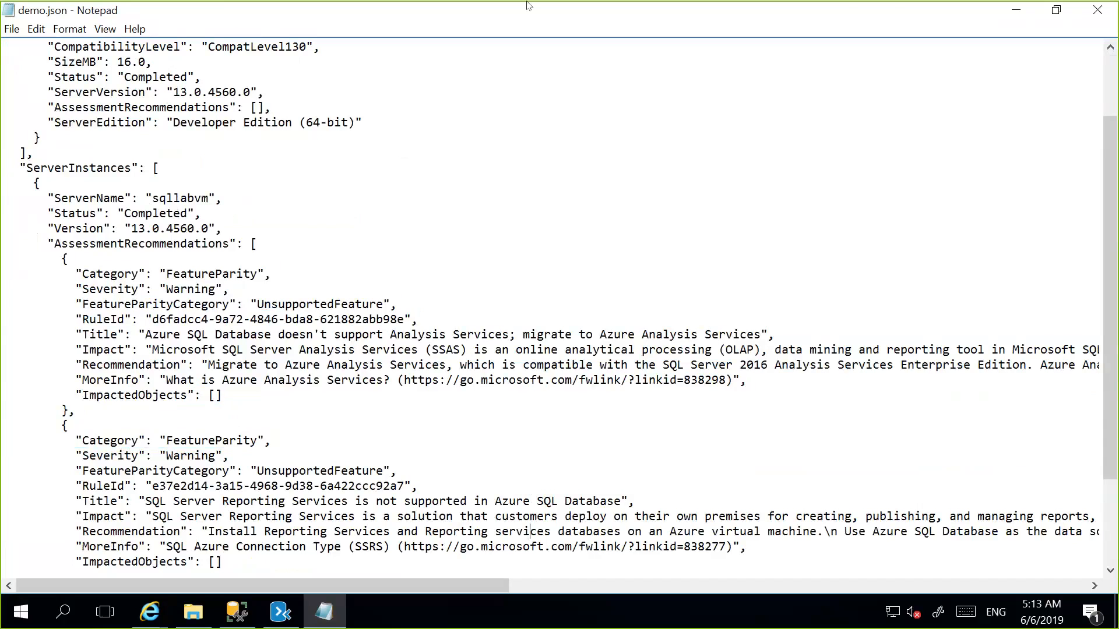
mouse_move(530, 10)
left_click(1003, 156)
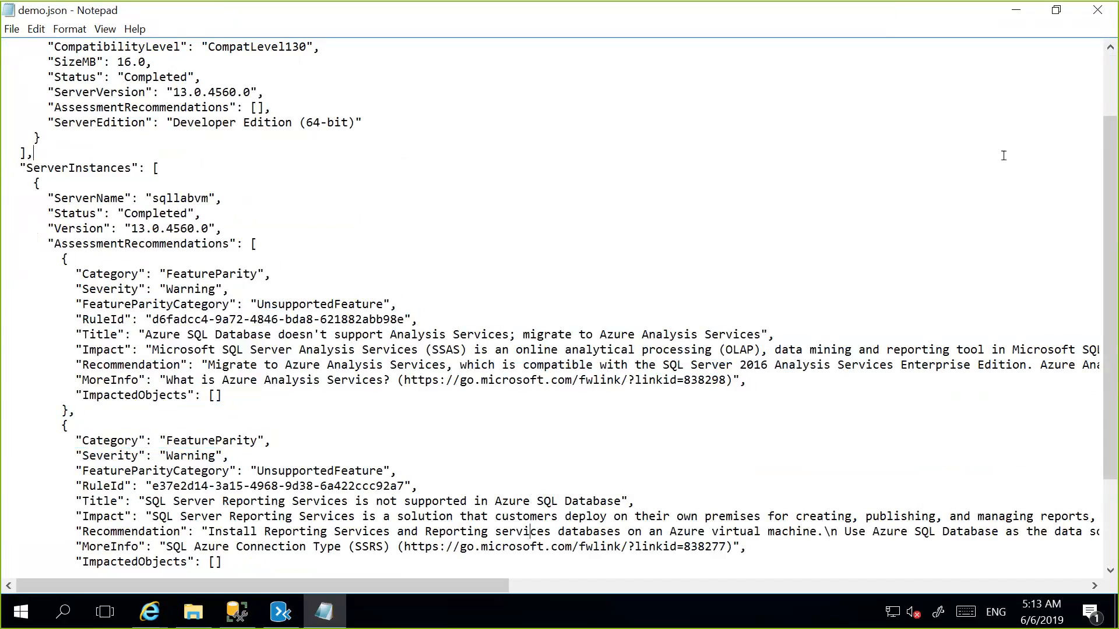
Close the JSON report and File Explorer, and review the Azure Analysis Services recommendation in the assessment results.
left_click(1098, 14)
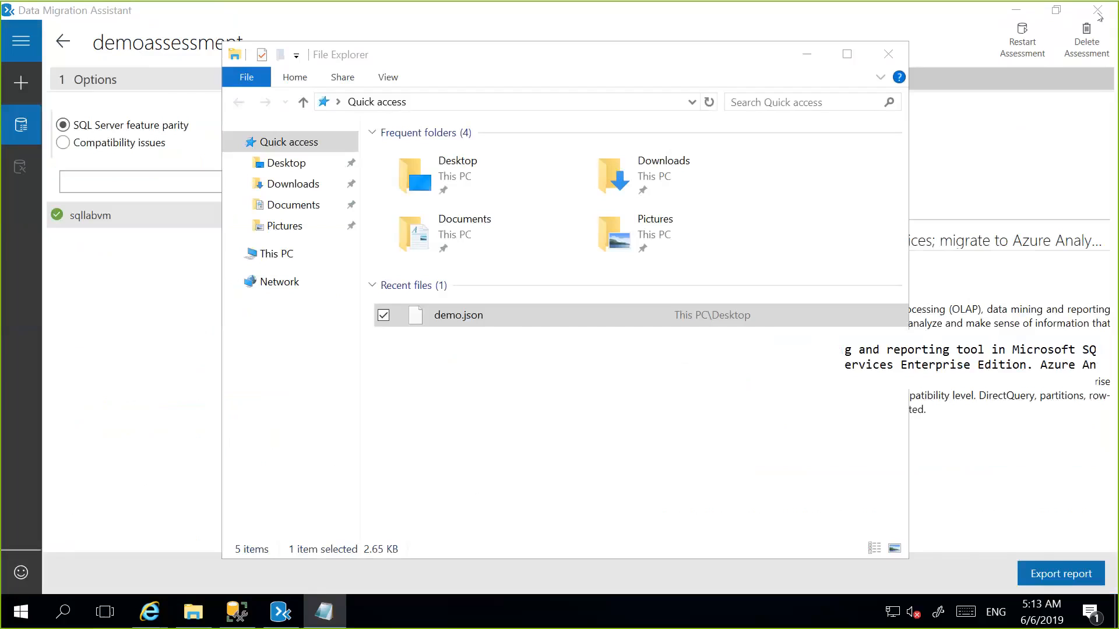
left_click(885, 55)
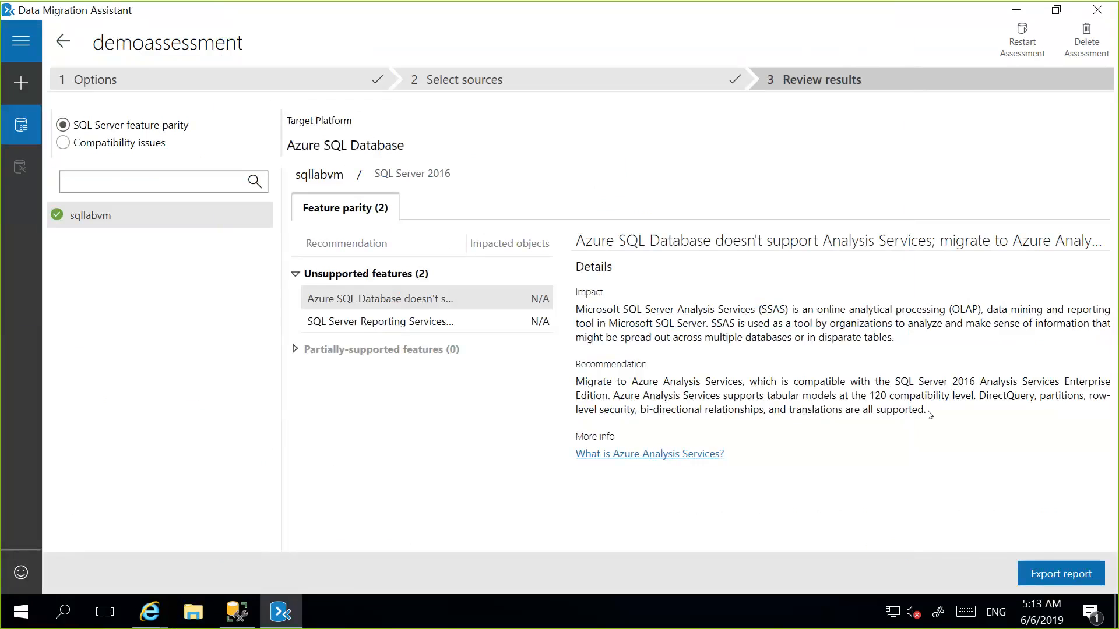
left_click_drag(758, 382, 926, 410)
left_click(580, 299)
Review the Analysis Services impact details and the tcsdb compatibility issues for levels 140 and 130, and return to the feature parity results.
left_click_drag(577, 304, 748, 337)
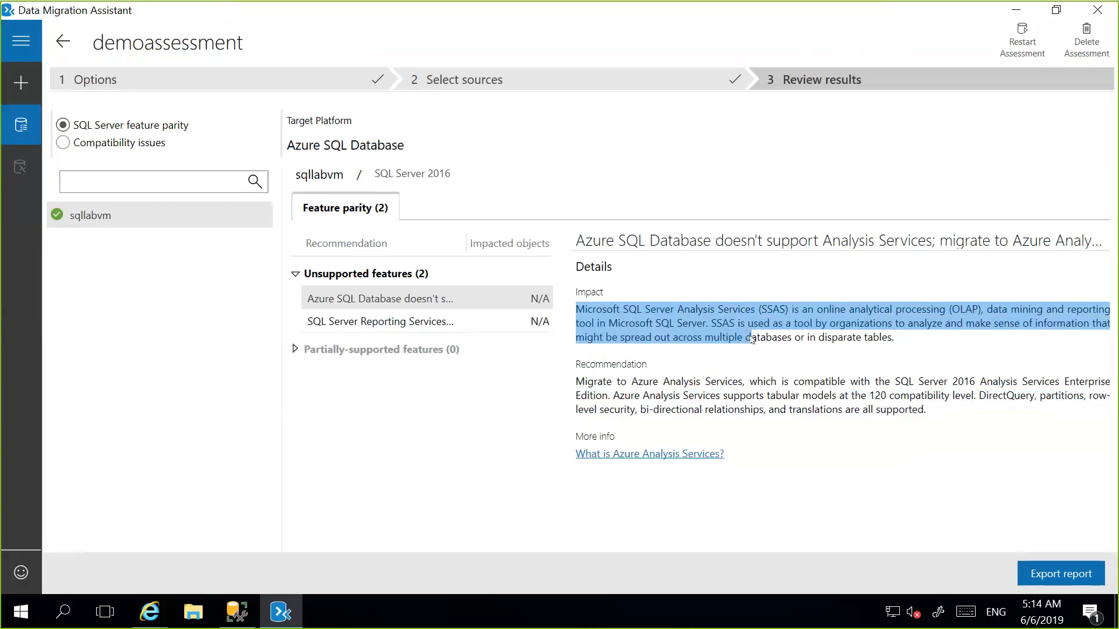
left_click(833, 453)
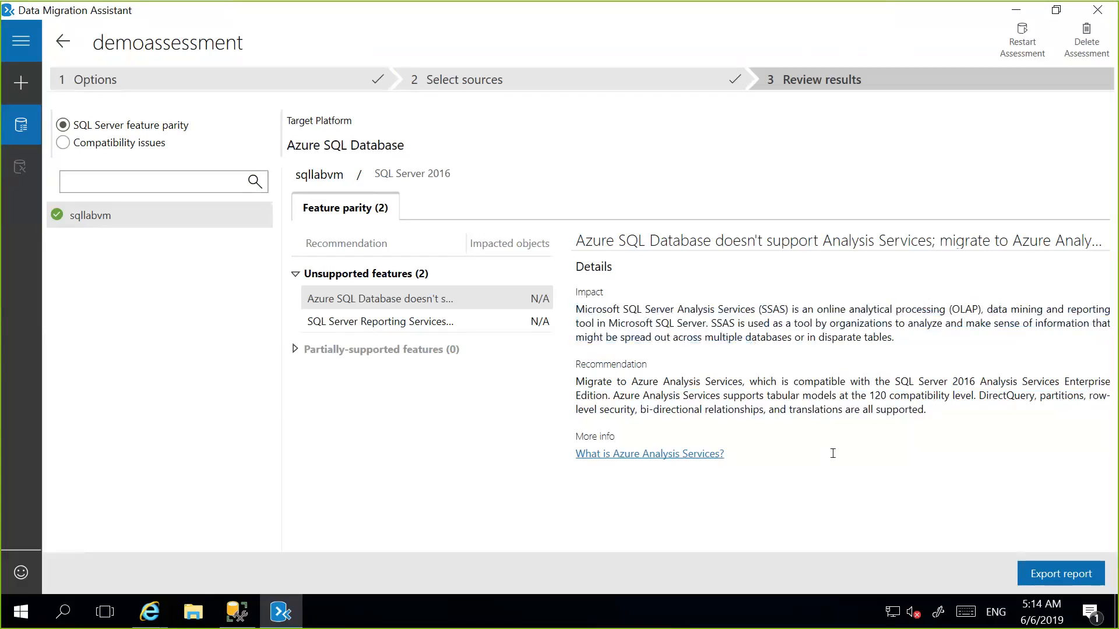
left_click(97, 144)
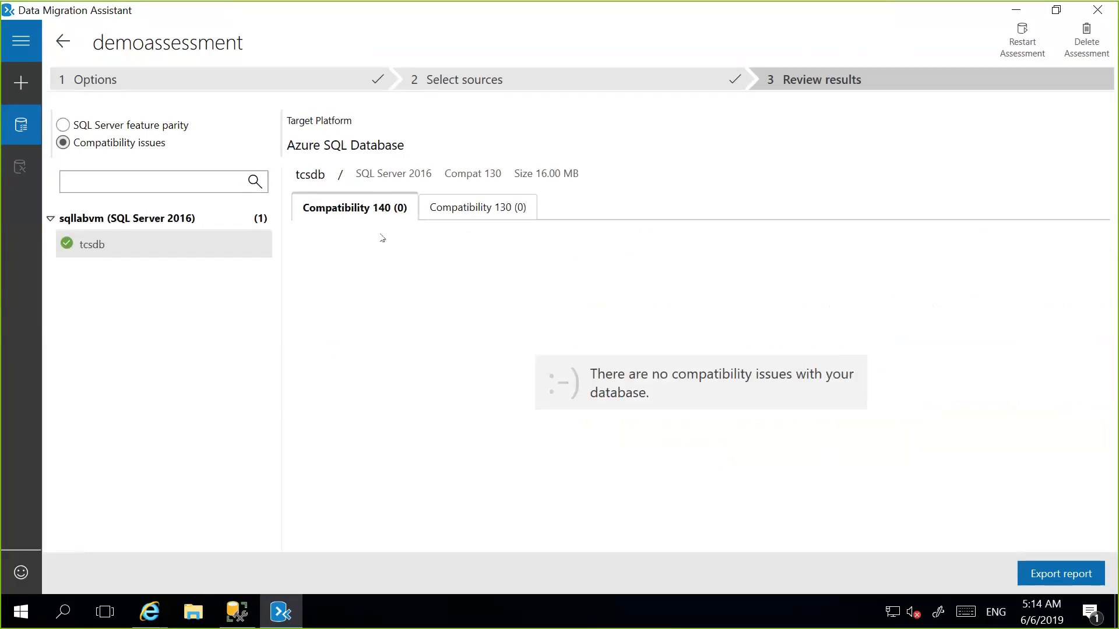
left_click(448, 206)
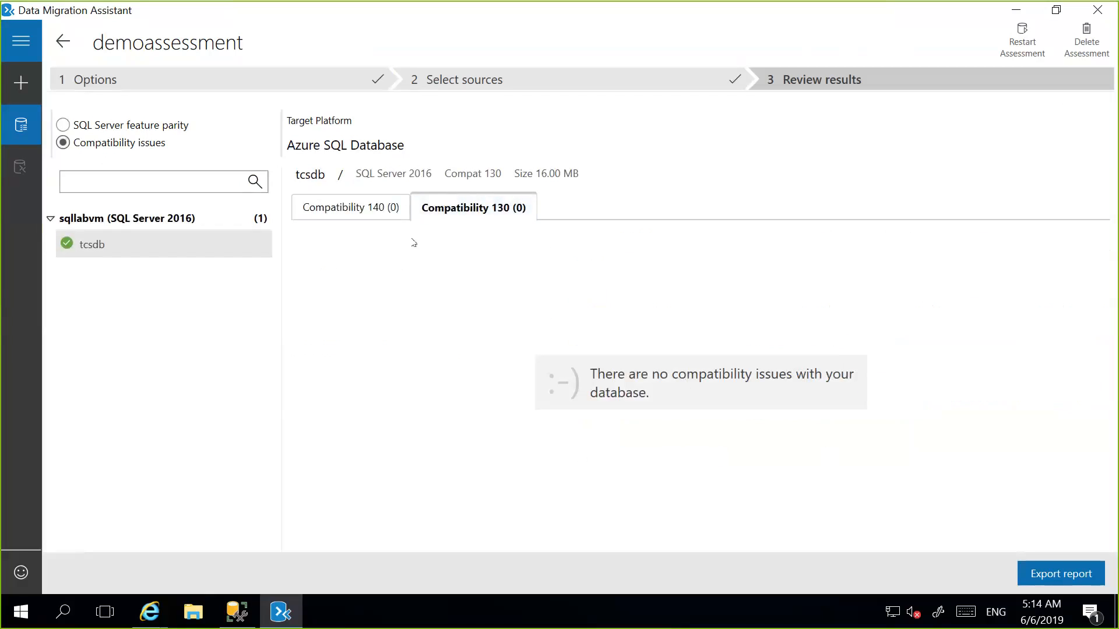
left_click(379, 219)
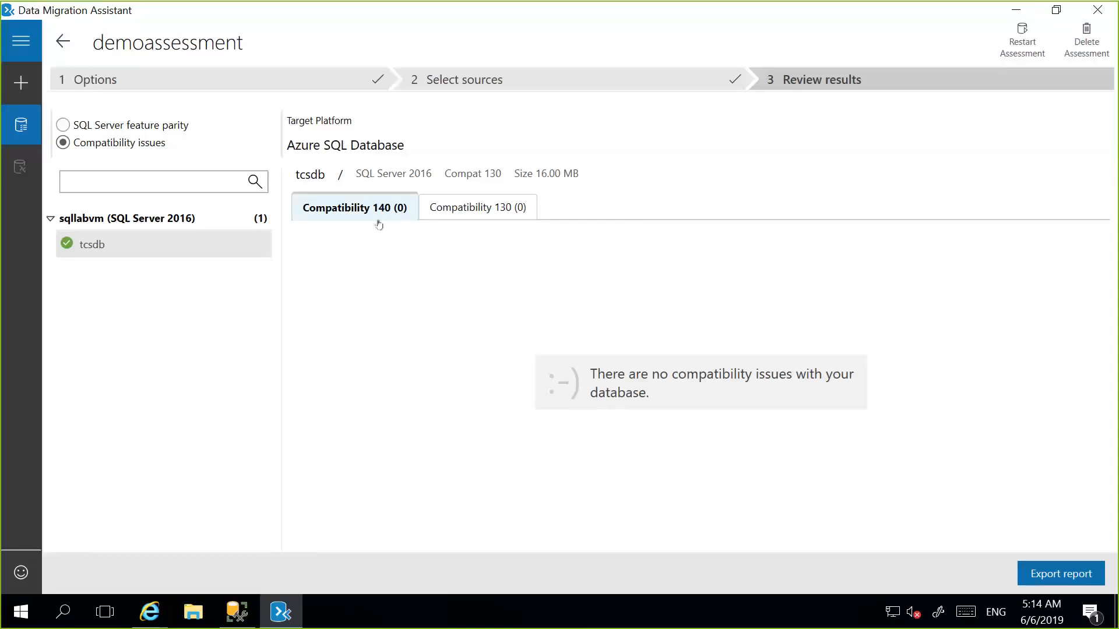
left_click(64, 125)
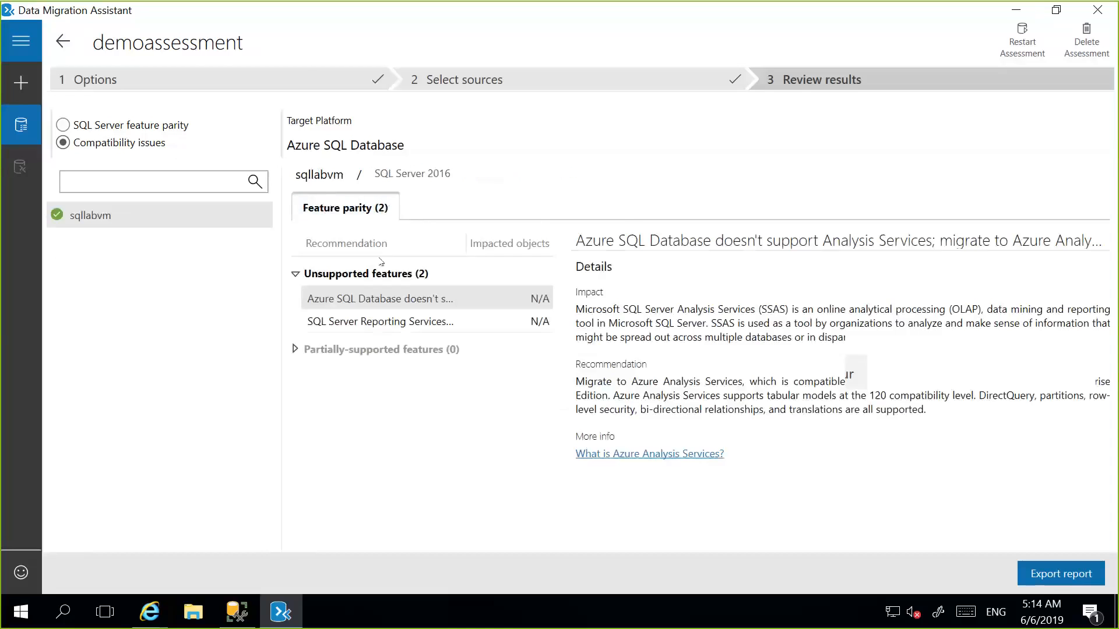
Create a migration project named demomigration from SQL Server to Azure SQL Database with the Schema and data scope.
left_click(13, 78)
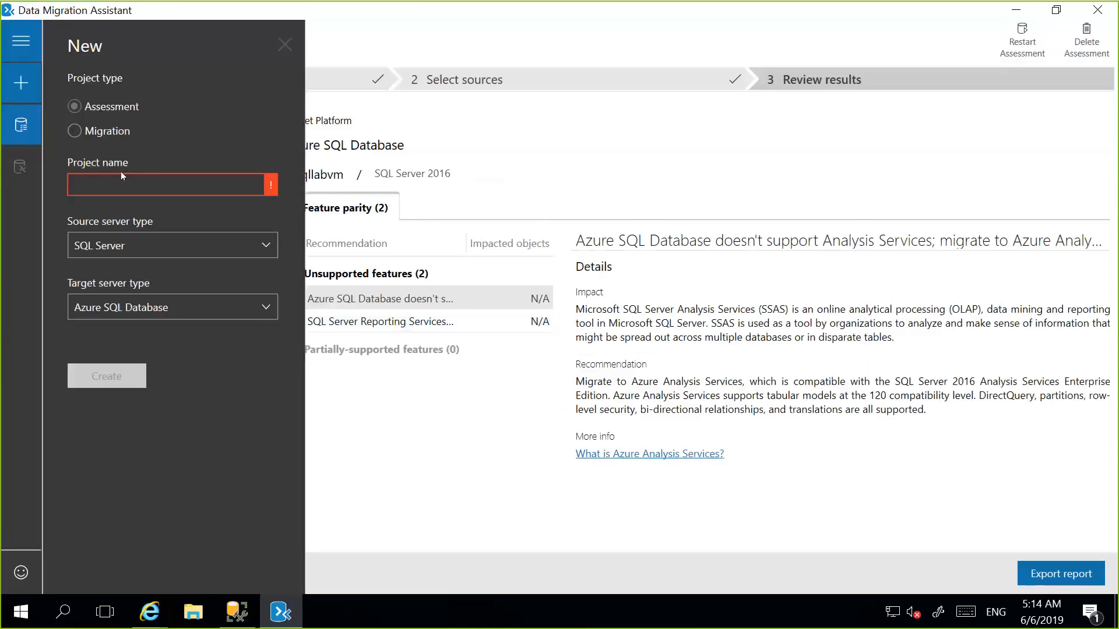
left_click(107, 131)
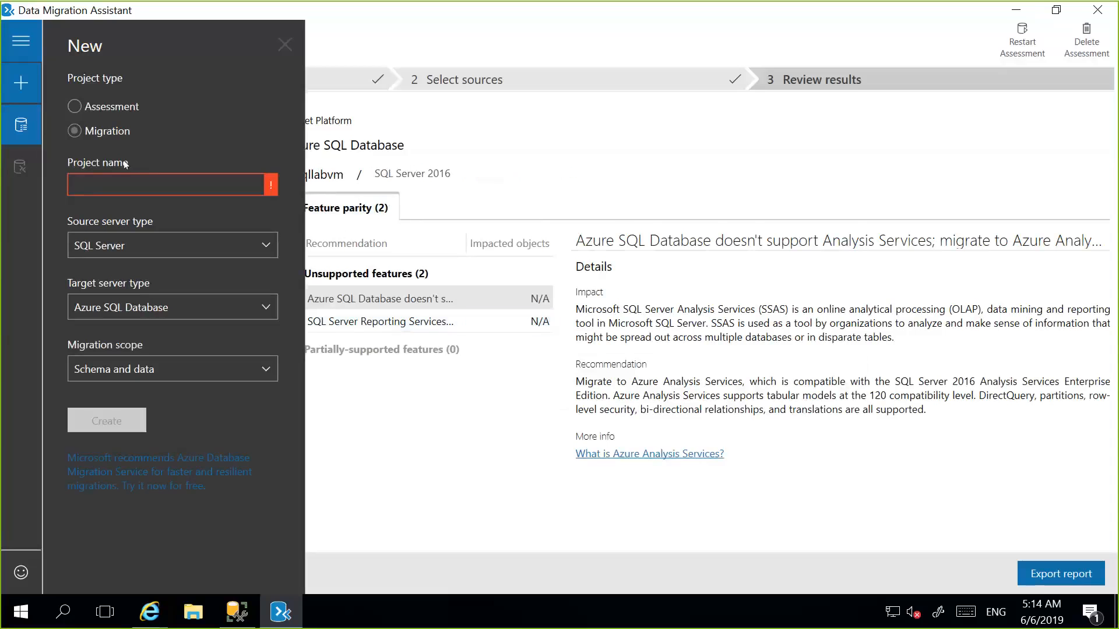
left_click(239, 180)
type("demom")
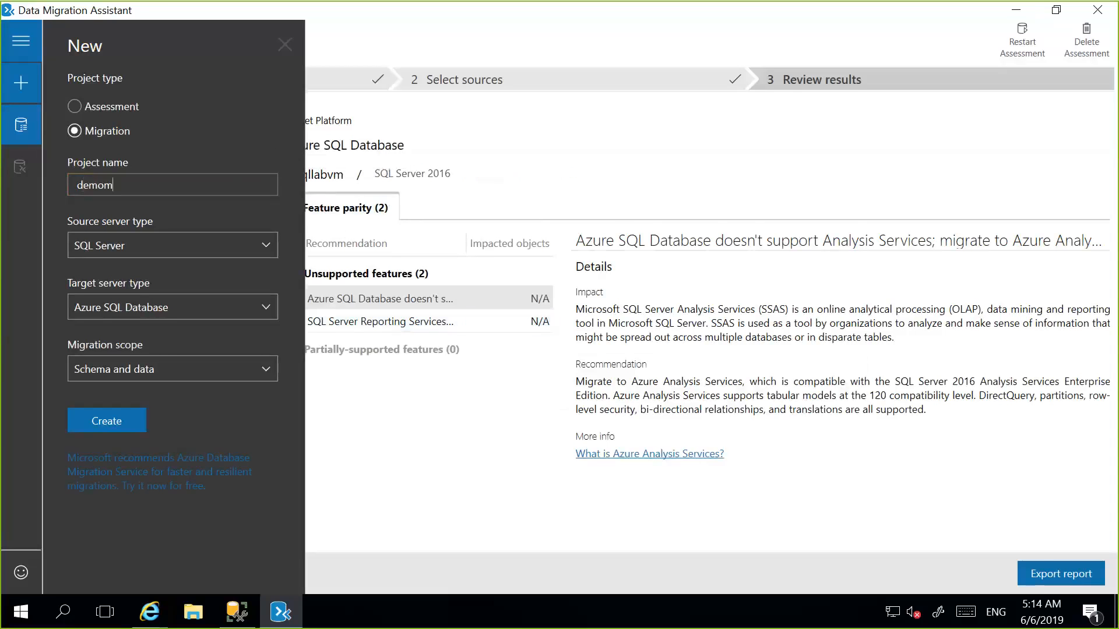
type("igration")
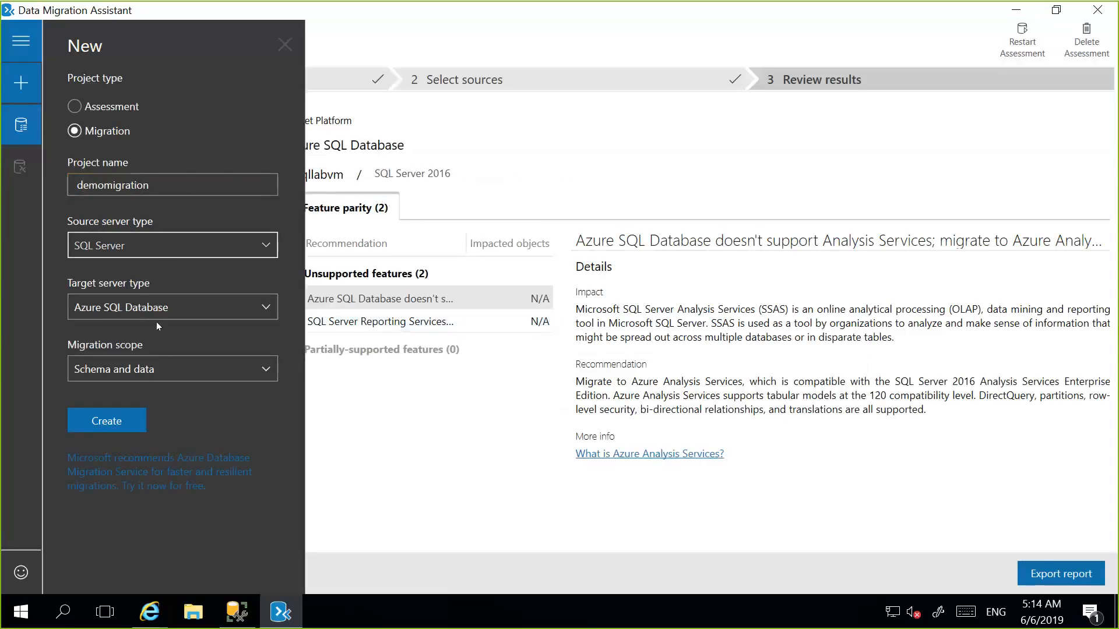
left_click(166, 369)
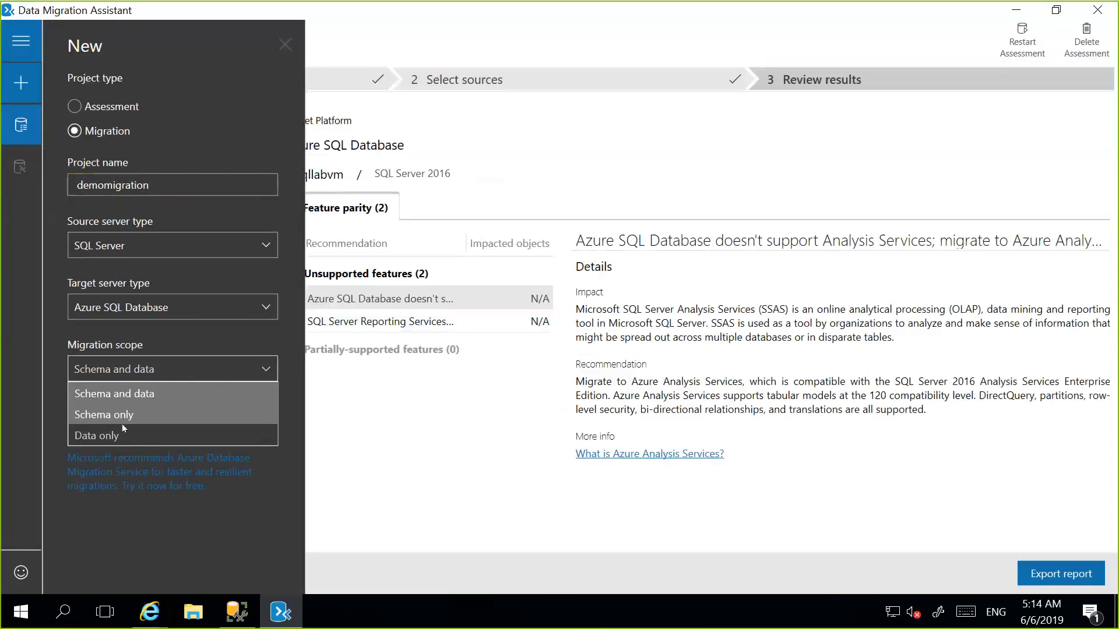
left_click(225, 392)
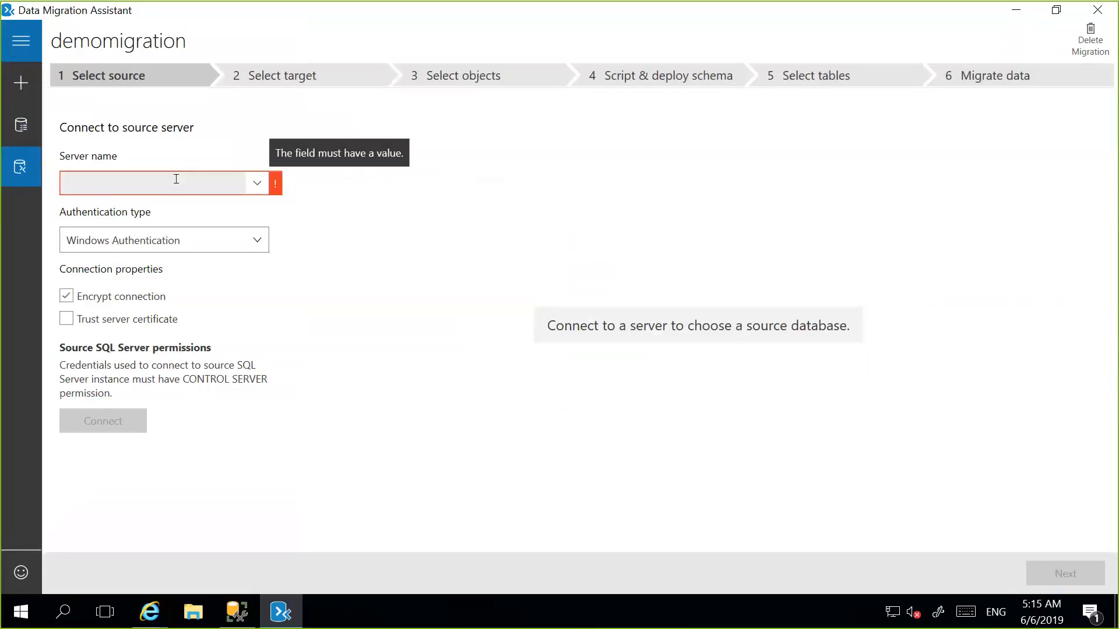
Connect to the source server sqllabvm using Windows Authentication with the server certificate trusted.
type("sql")
left_click(66, 319)
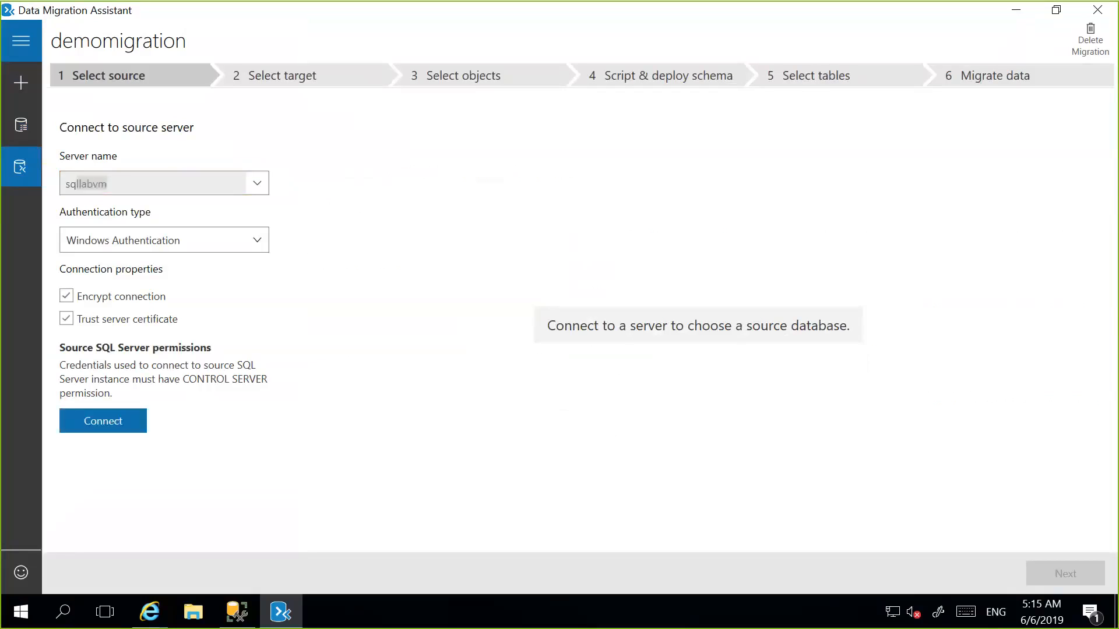
type("labvm")
left_click(120, 421)
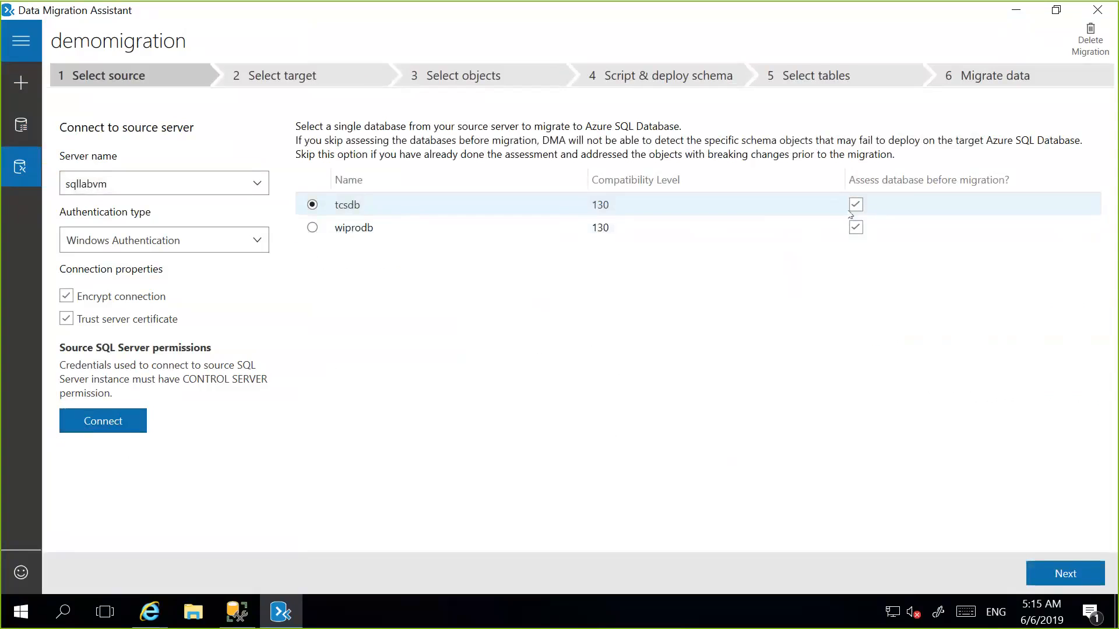
Turn off the pre-migration assessment for wiprodb, choose tcsdb as the source database and continue to target selection.
left_click(855, 228)
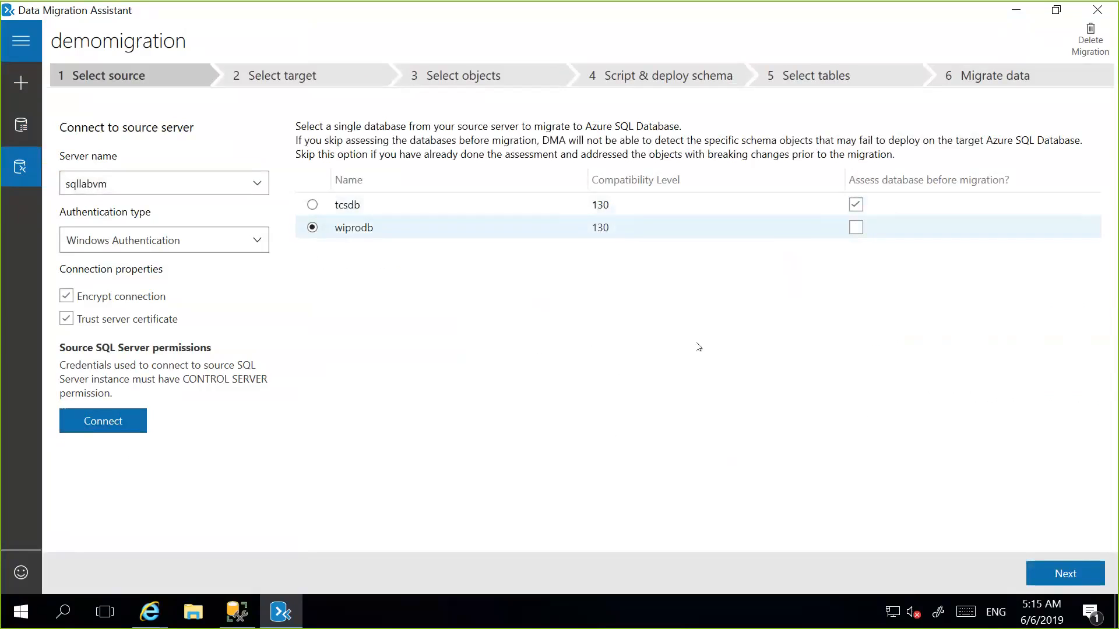
left_click(431, 204)
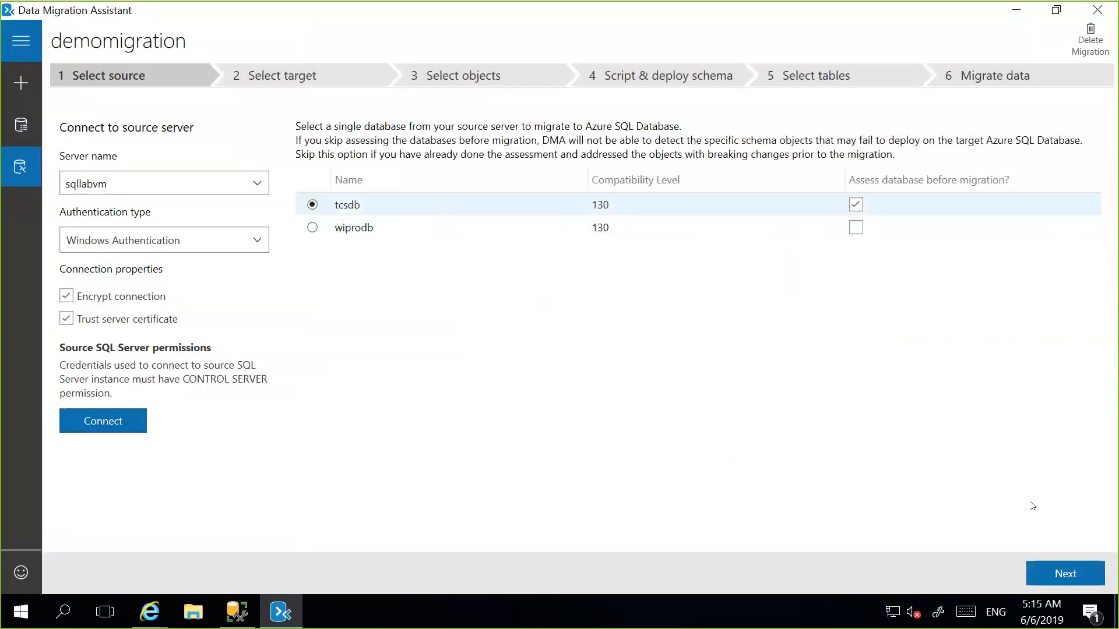
left_click(1096, 567)
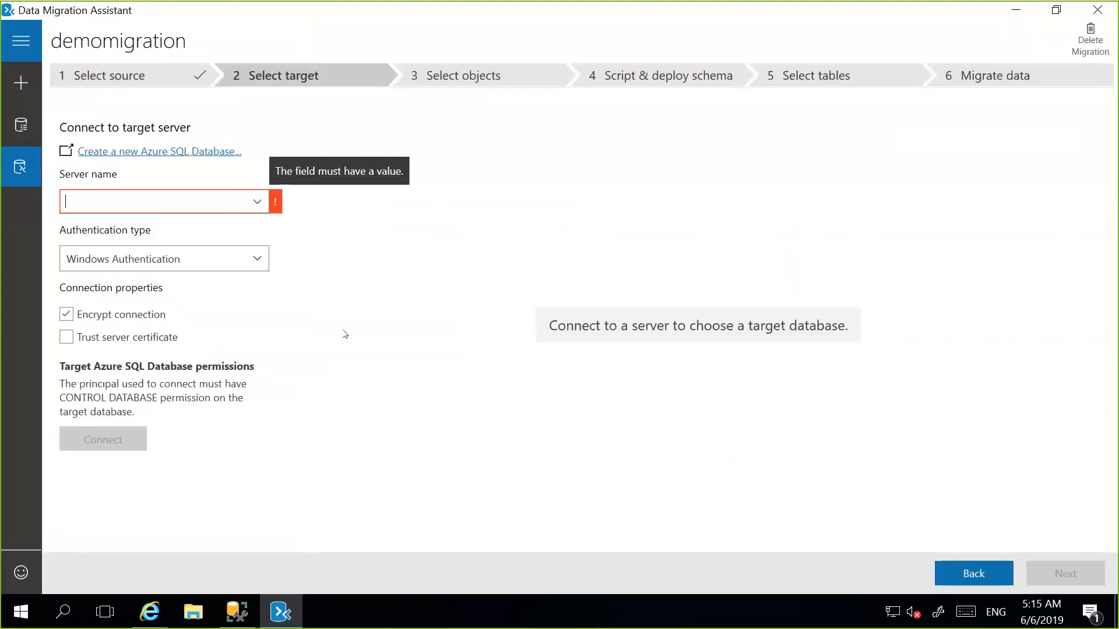
View the guide for creating a new Azure SQL Database, close its page and minimize the browser.
left_click(258, 202)
left_click(201, 202)
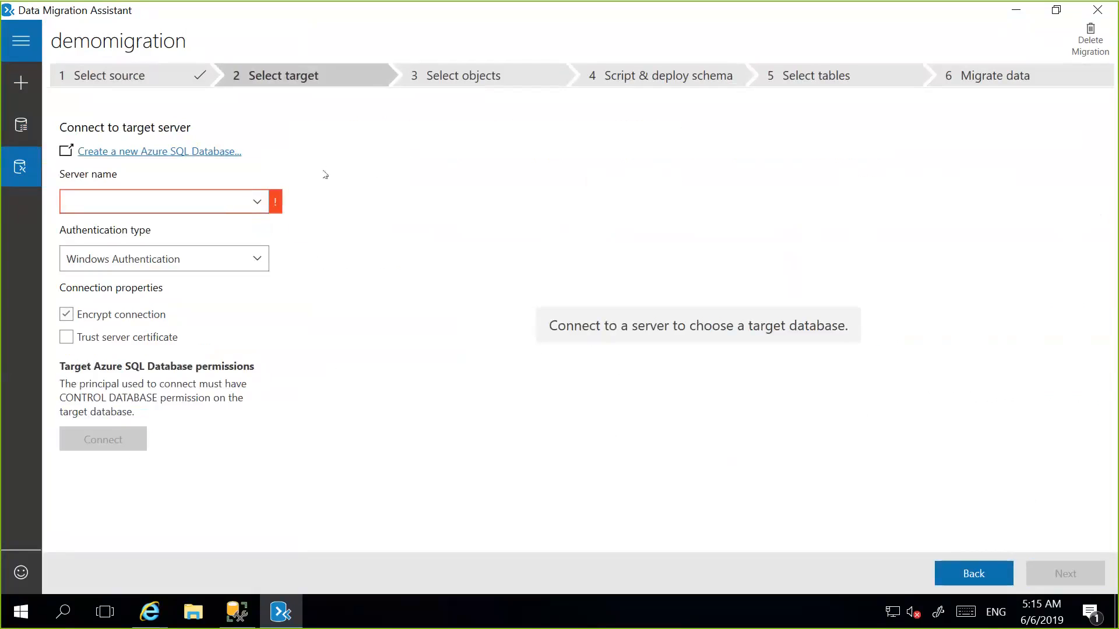
left_click(214, 153)
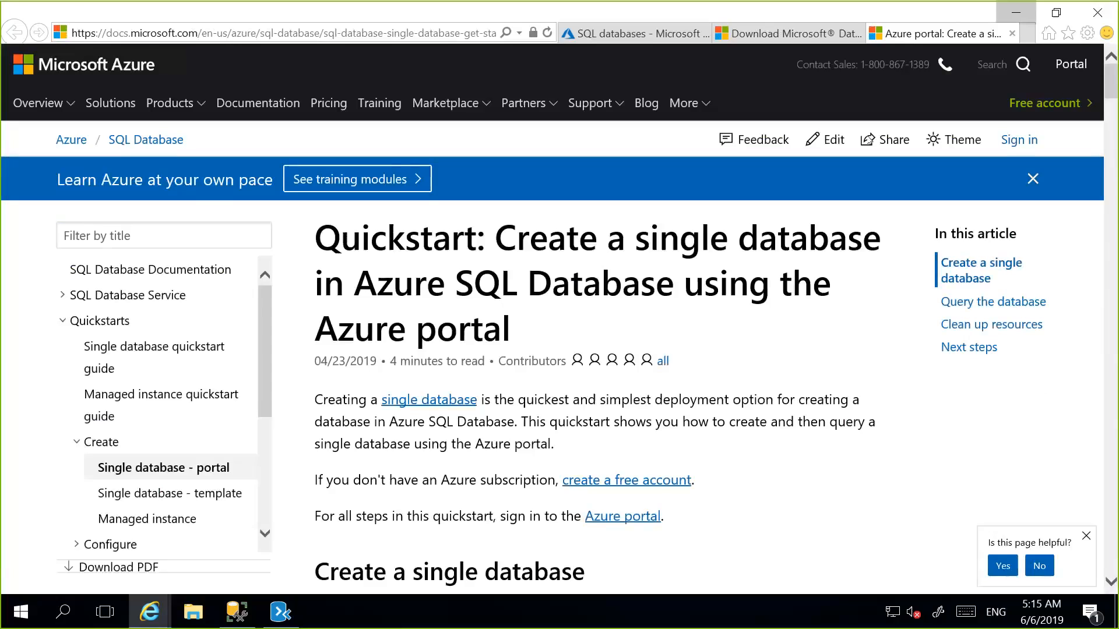
left_click(1012, 32)
left_click(1016, 12)
Switch to the Azure portal in Internet Explorer, open the tcssqldb database and copy its server name, allowing clipboard access.
left_click(166, 200)
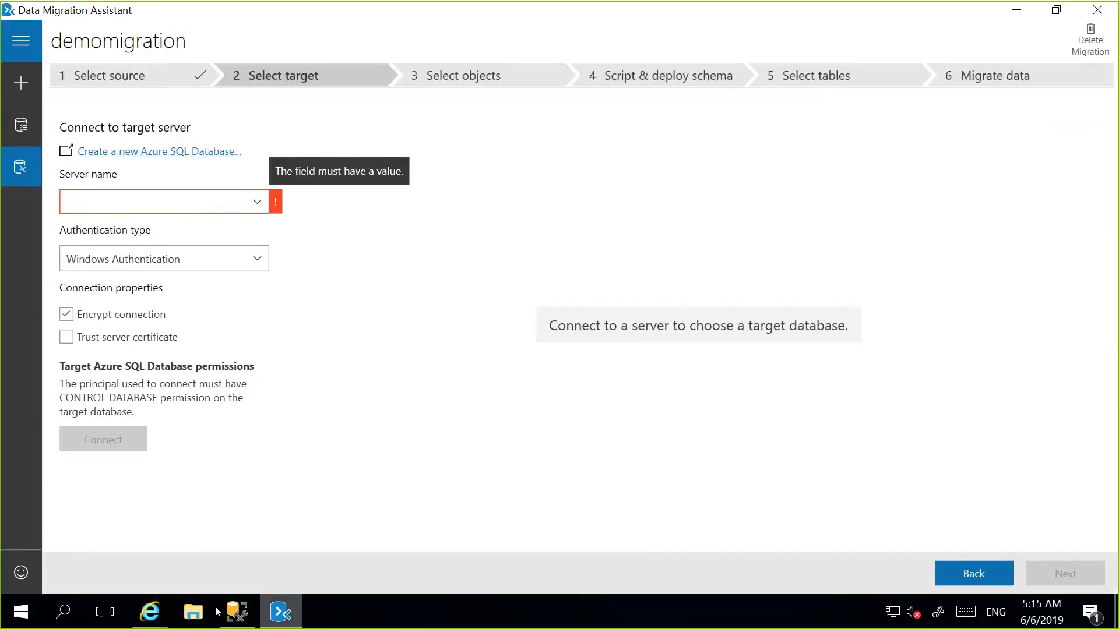
mouse_move(150, 611)
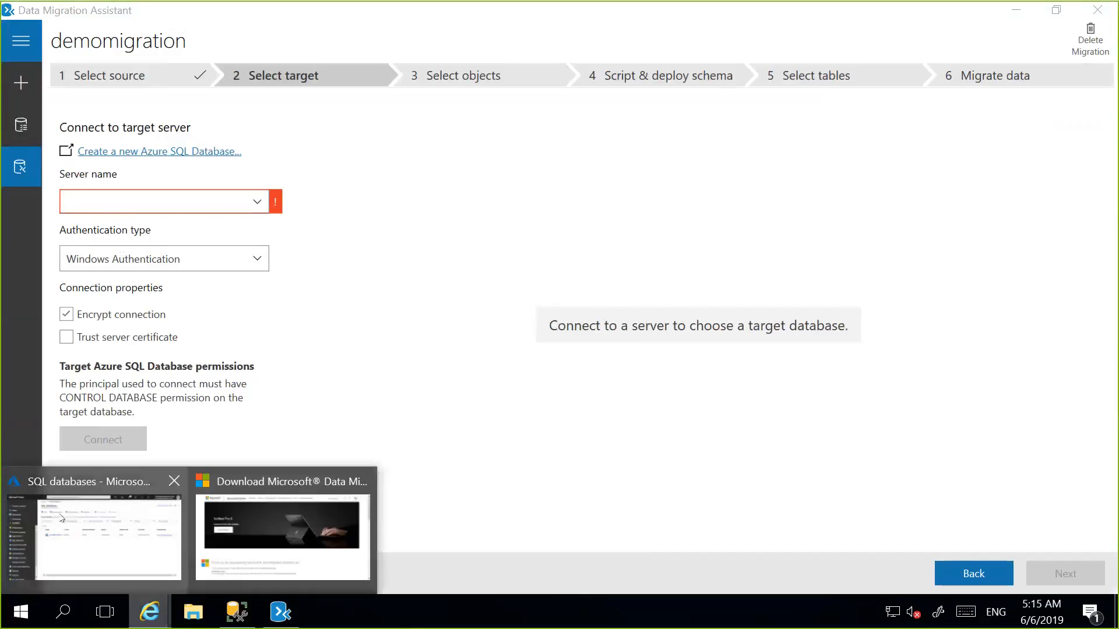
left_click(61, 517)
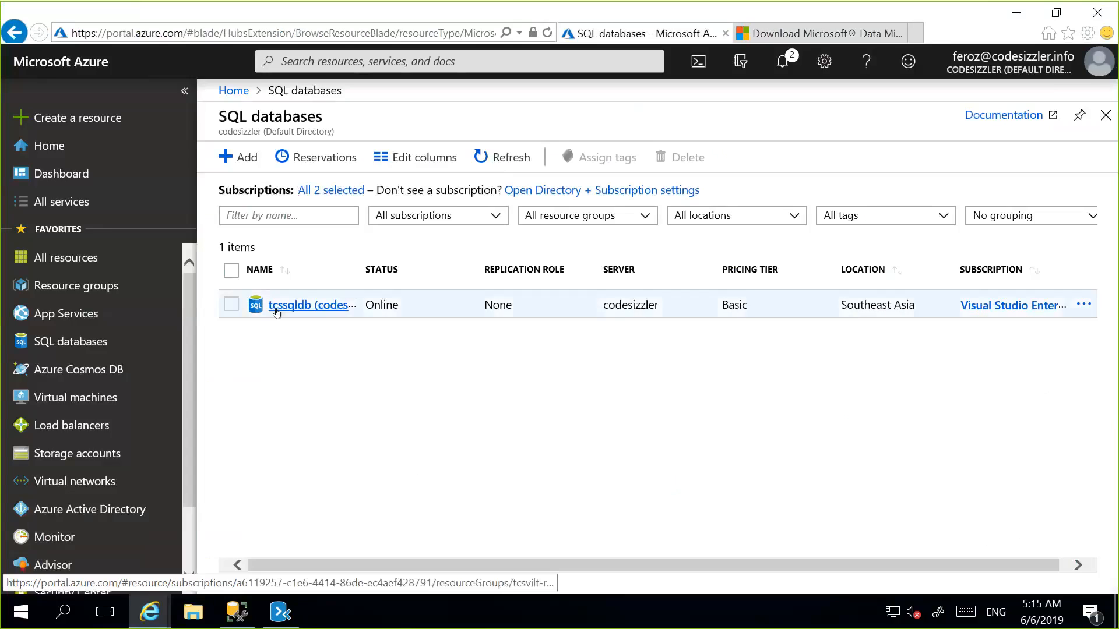
left_click(738, 315)
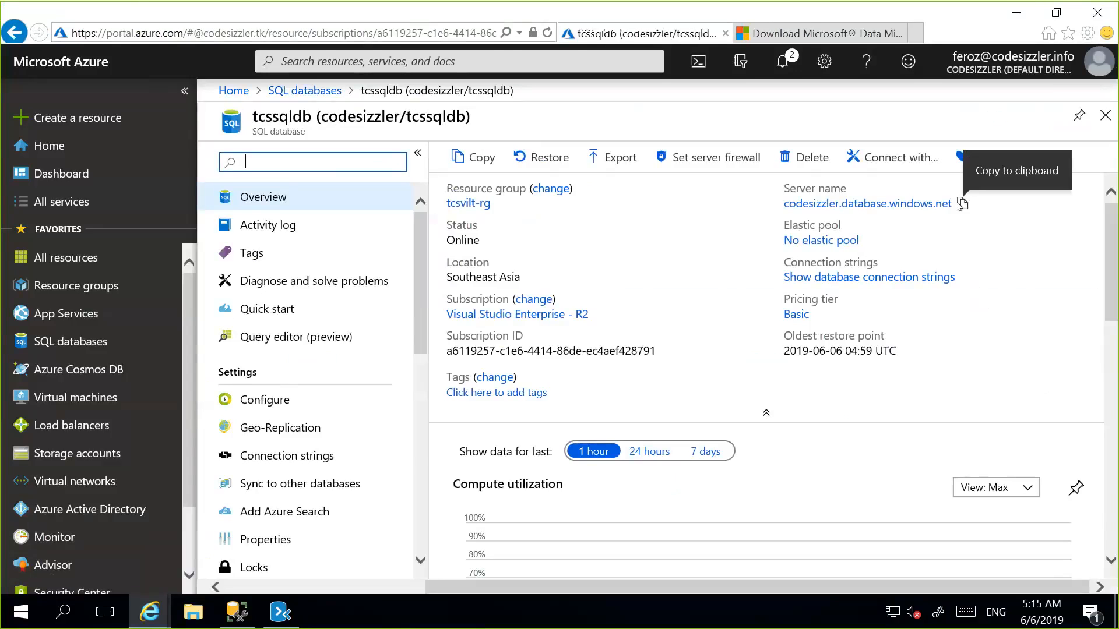
left_click(962, 203)
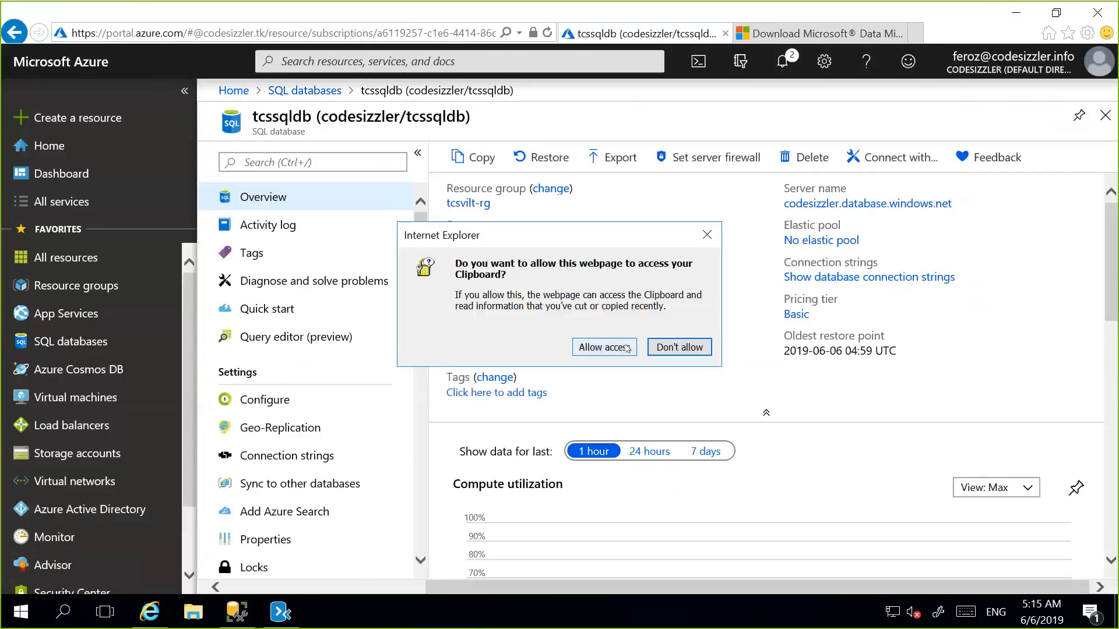
left_click(603, 347)
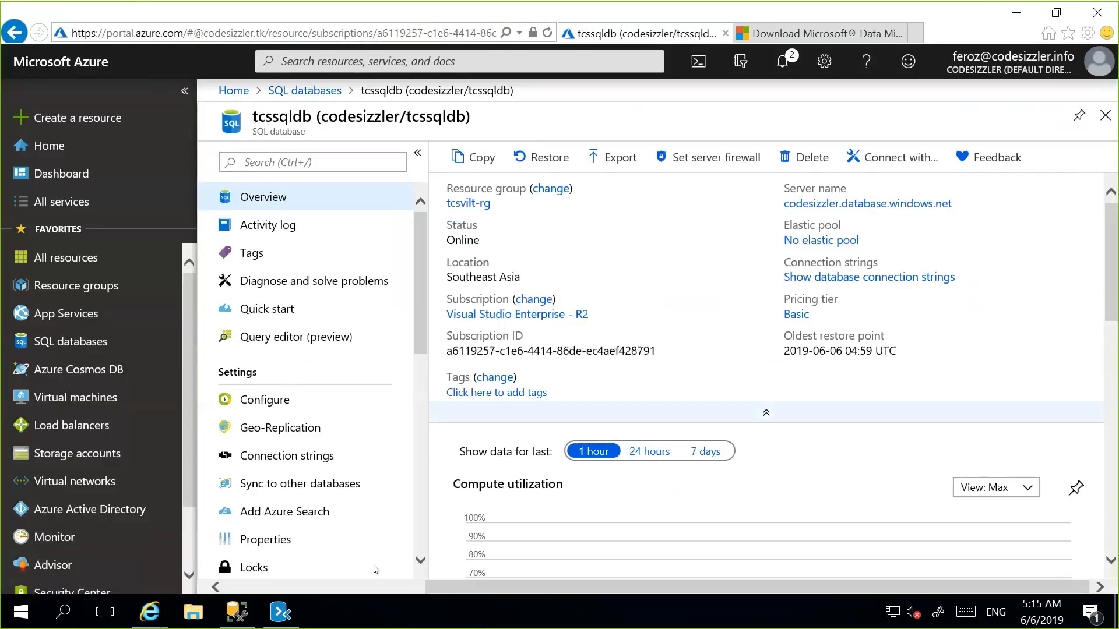
Switch back to Data Migration Assistant and set the target server to codesizzler.database.windows.net with SQL Server Authentication.
left_click(280, 612)
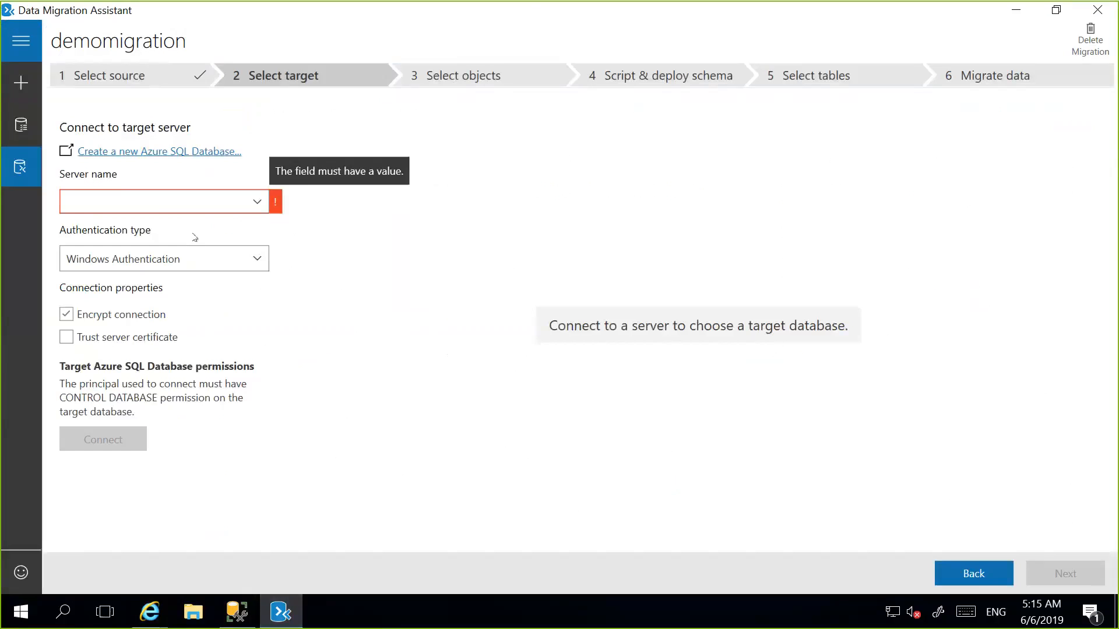
key("ctrl+v")
left_click(175, 259)
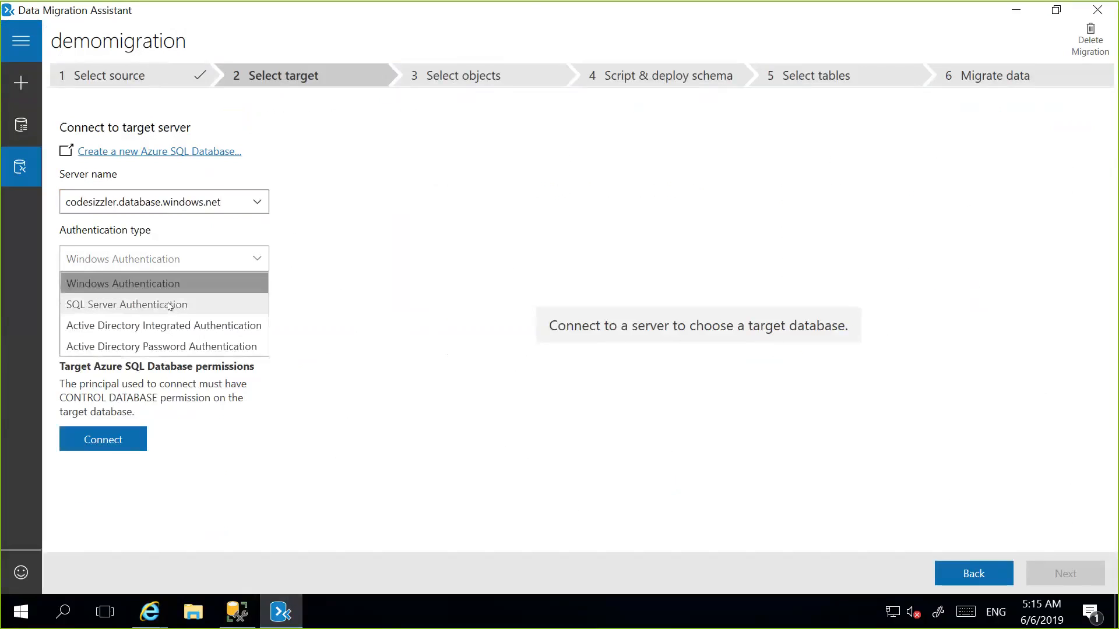
left_click(170, 305)
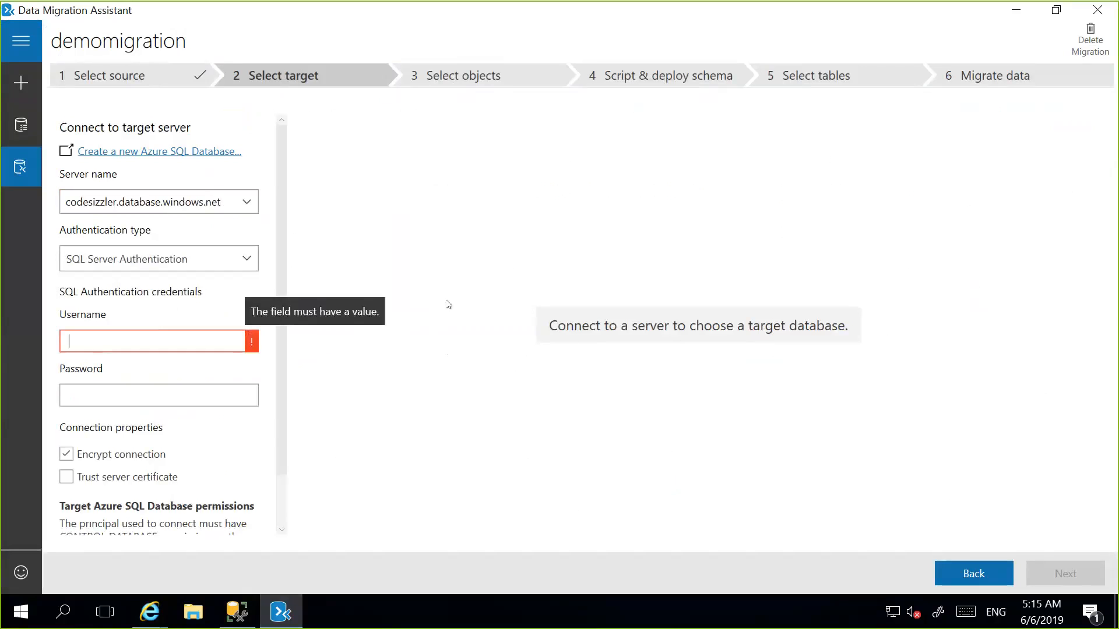
Connect to the target server as demouser with the account password and a trusted server certificate, and continue with tcssqldb as the target database.
type("demouser")
key("Tab")
type("••")
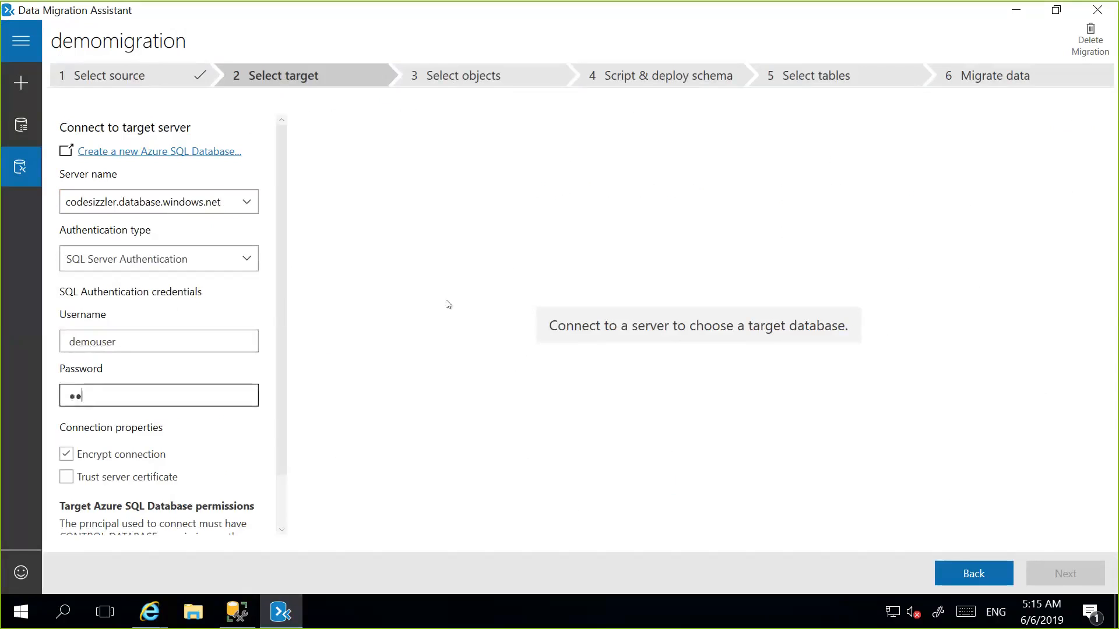
type("•••••••••••")
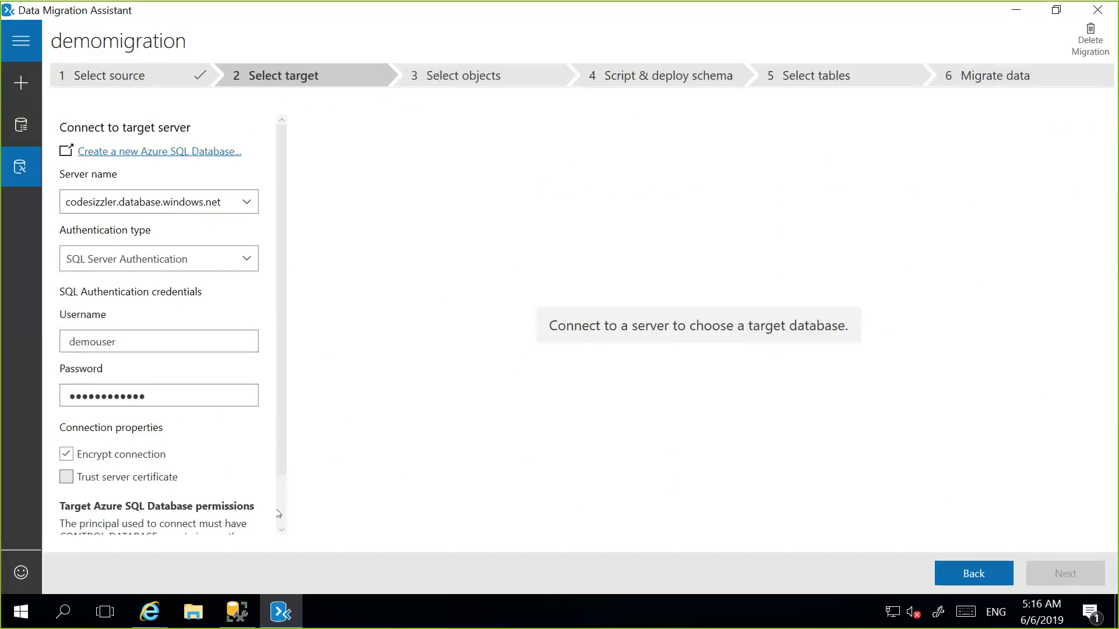
scroll(279, 513, "down", 2)
left_click(117, 416)
left_click(103, 518)
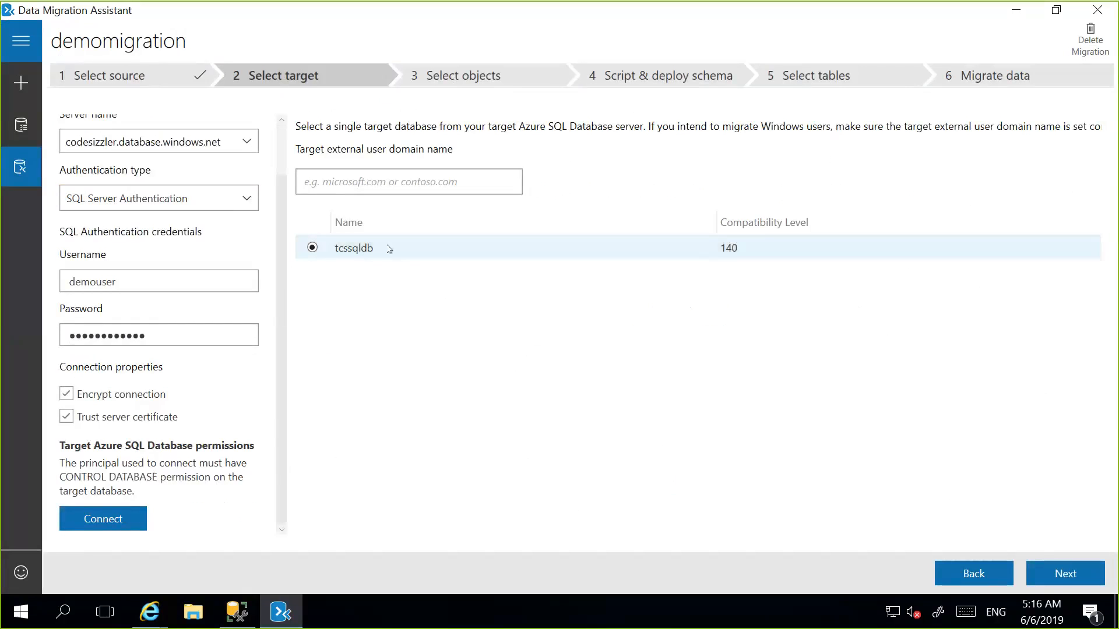
left_click(1062, 574)
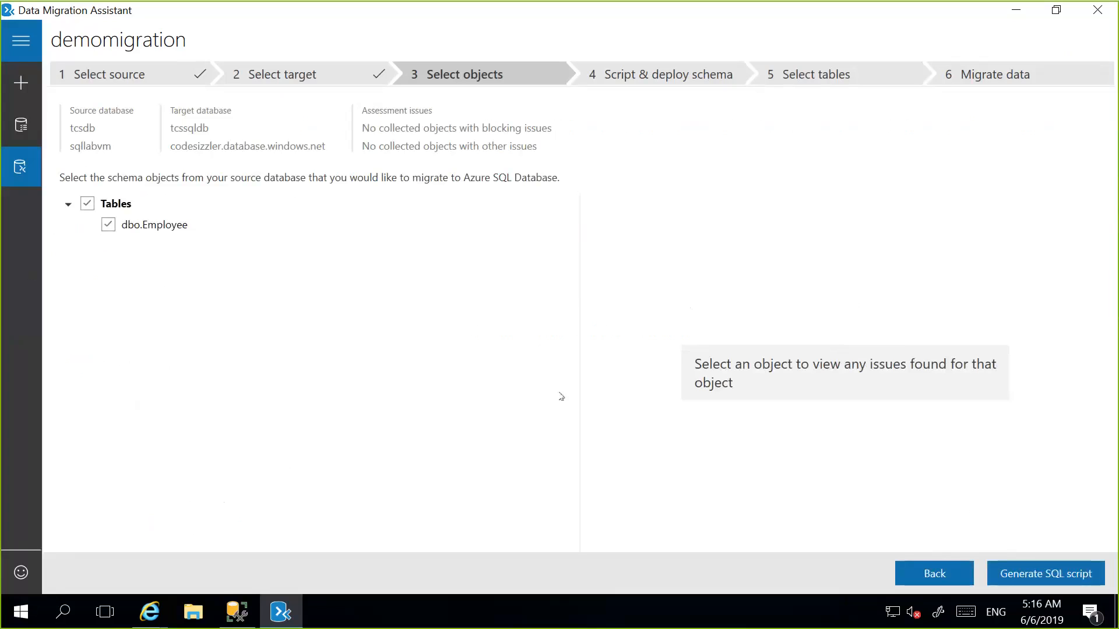
Generate the SQL script for the dbo.Employee table and deploy the schema to the target database, highlighting the table creation code.
left_click(1077, 578)
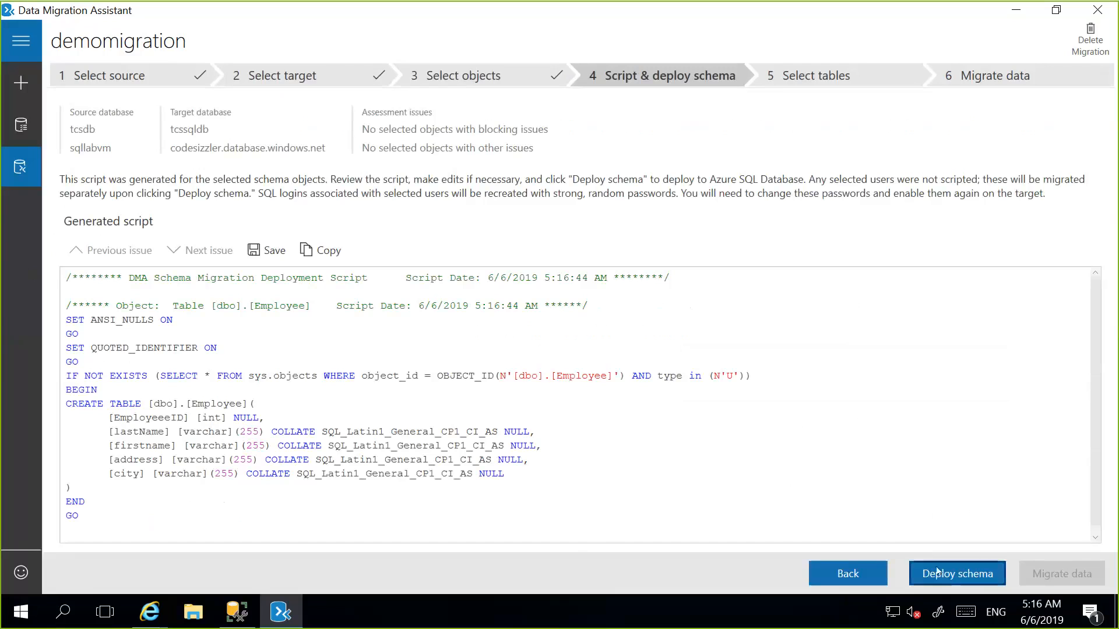
left_click(937, 572)
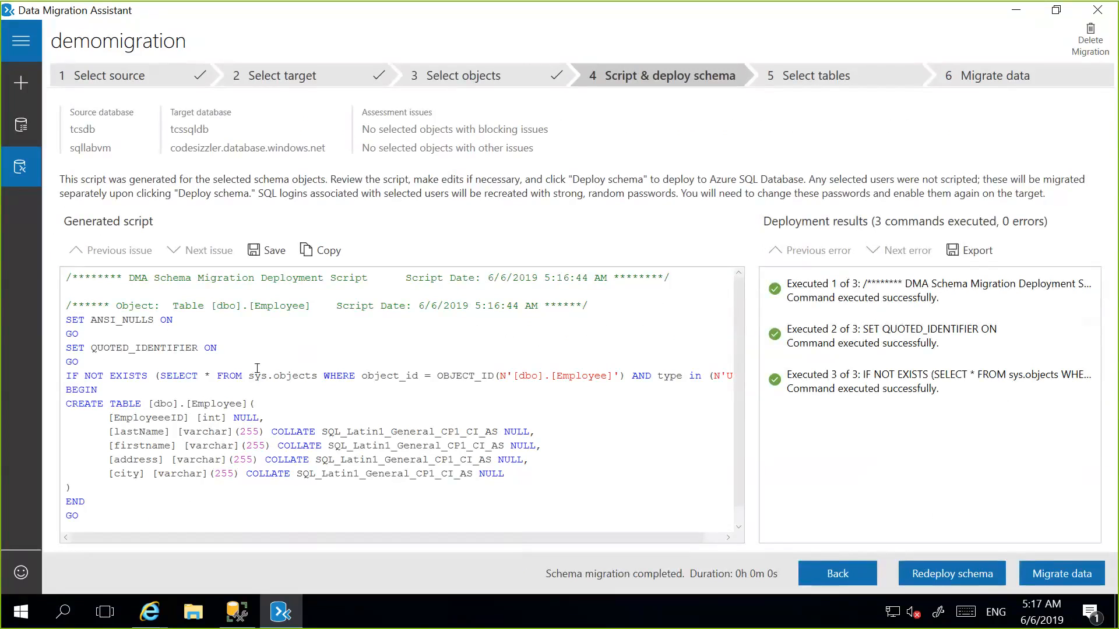
left_click_drag(505, 474, 404, 349)
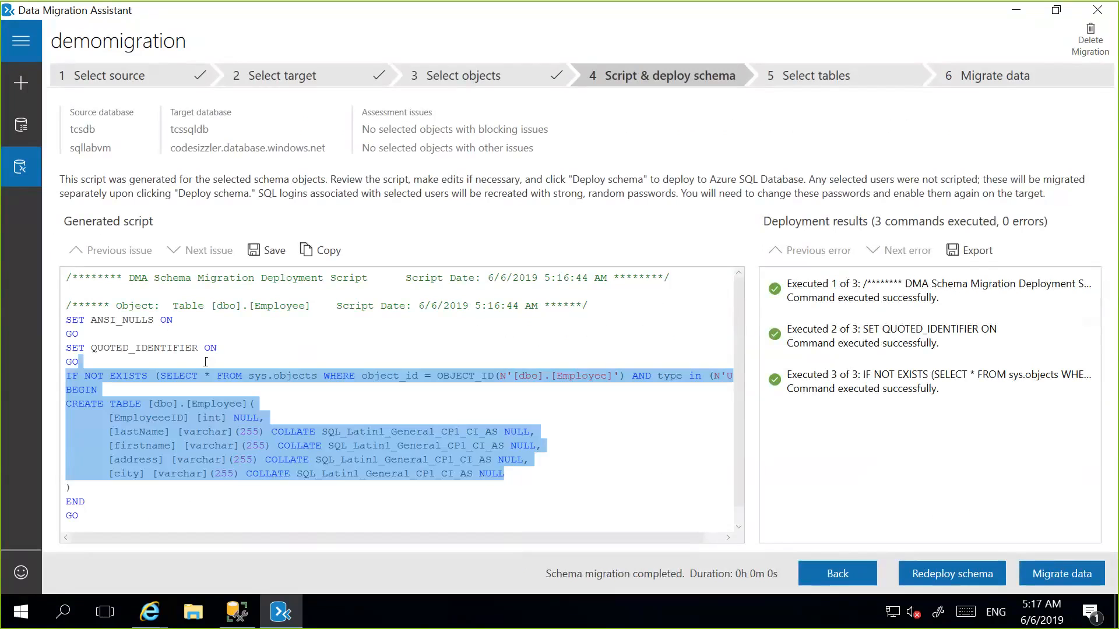
Proceed to data migration and migrate the selected dbo.Employee table's data to the tcssqldb target database.
left_click(437, 333)
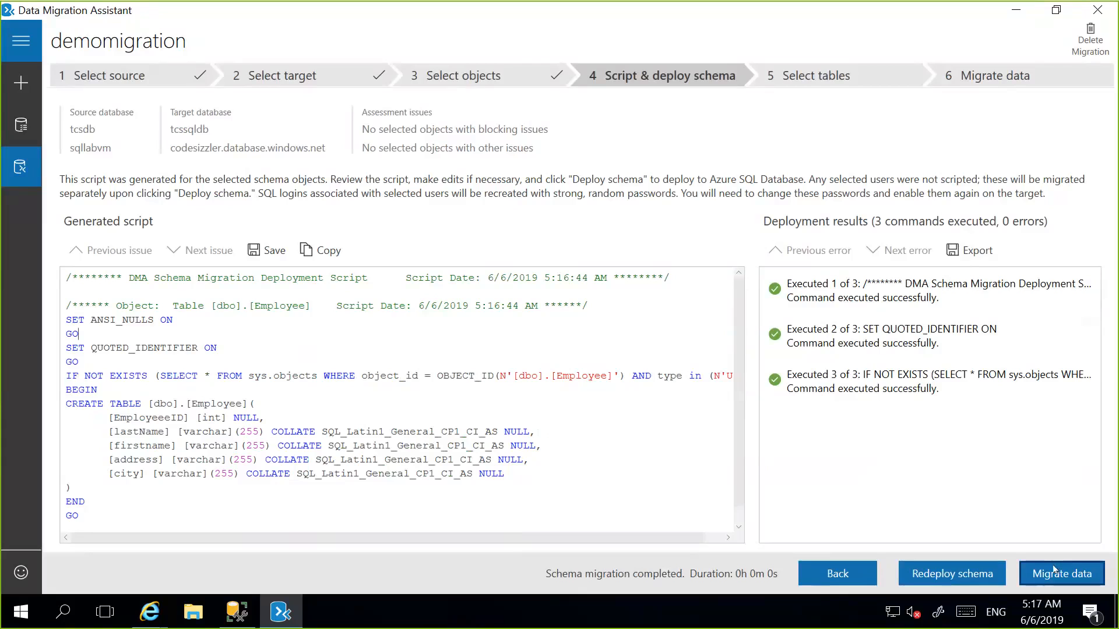
left_click(1054, 570)
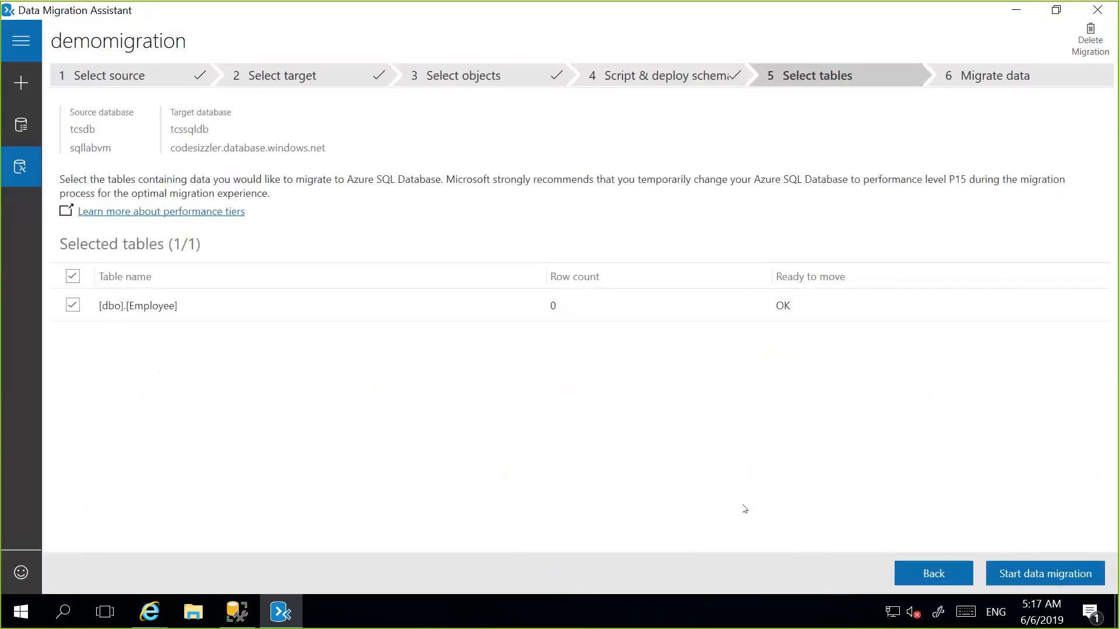
left_click(1068, 577)
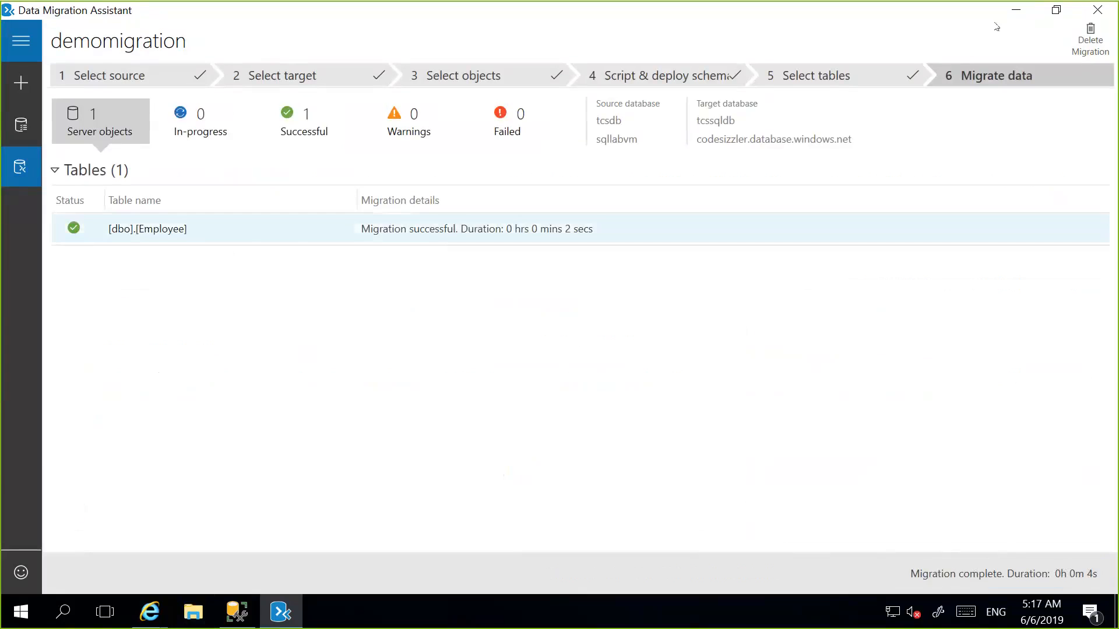
Switch to the Azure portal in Internet Explorer and view tcssqldb through the codesizzler server's list of SQL databases.
mouse_move(150, 613)
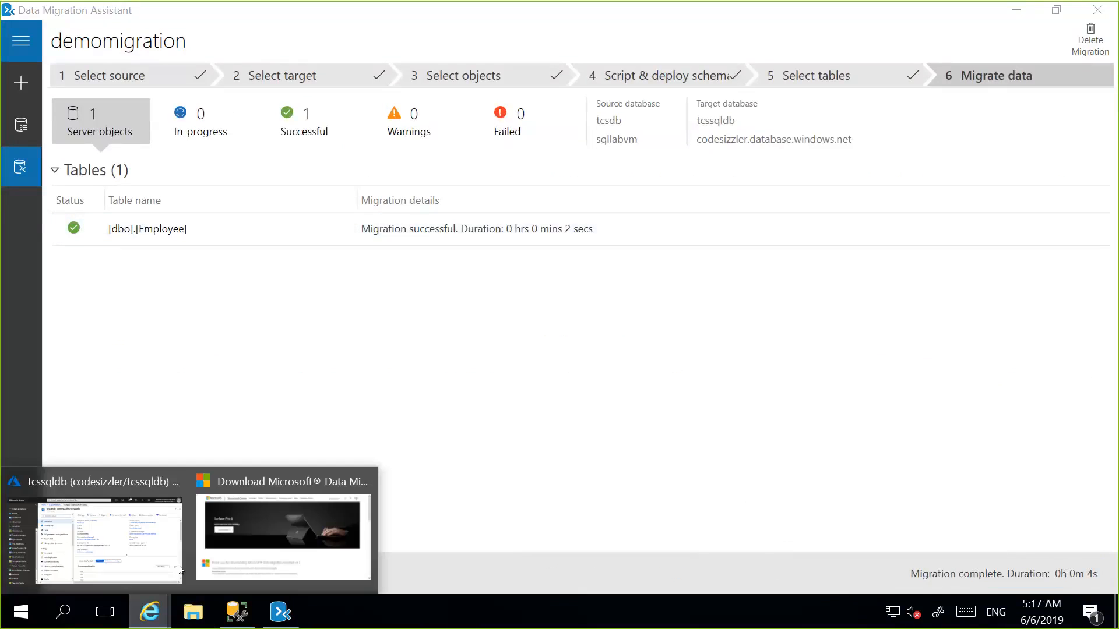
left_click(113, 548)
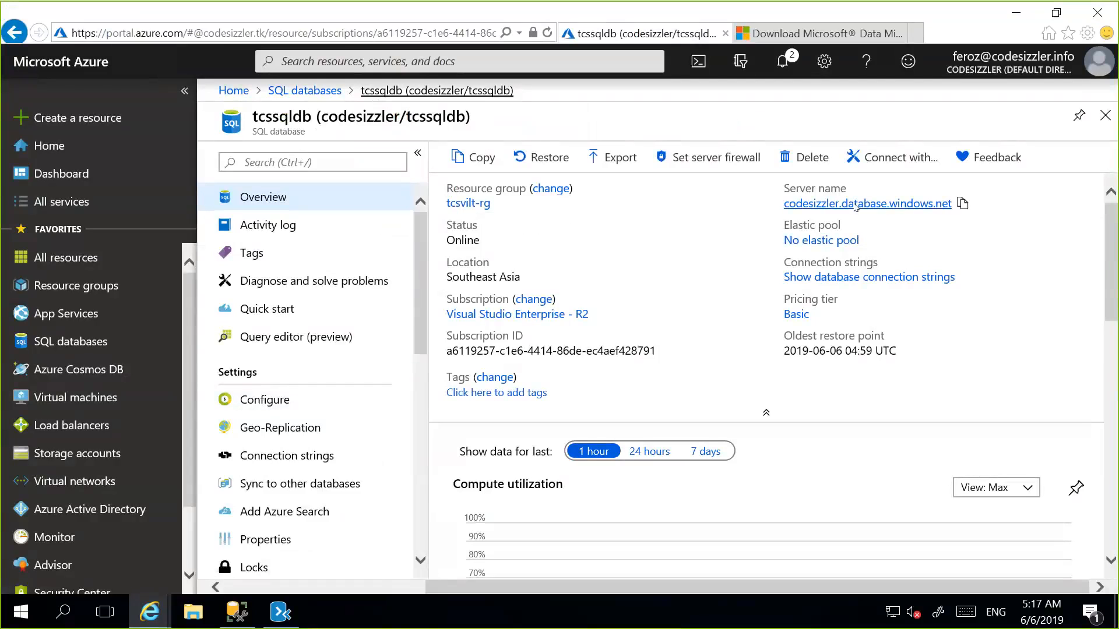
left_click(855, 205)
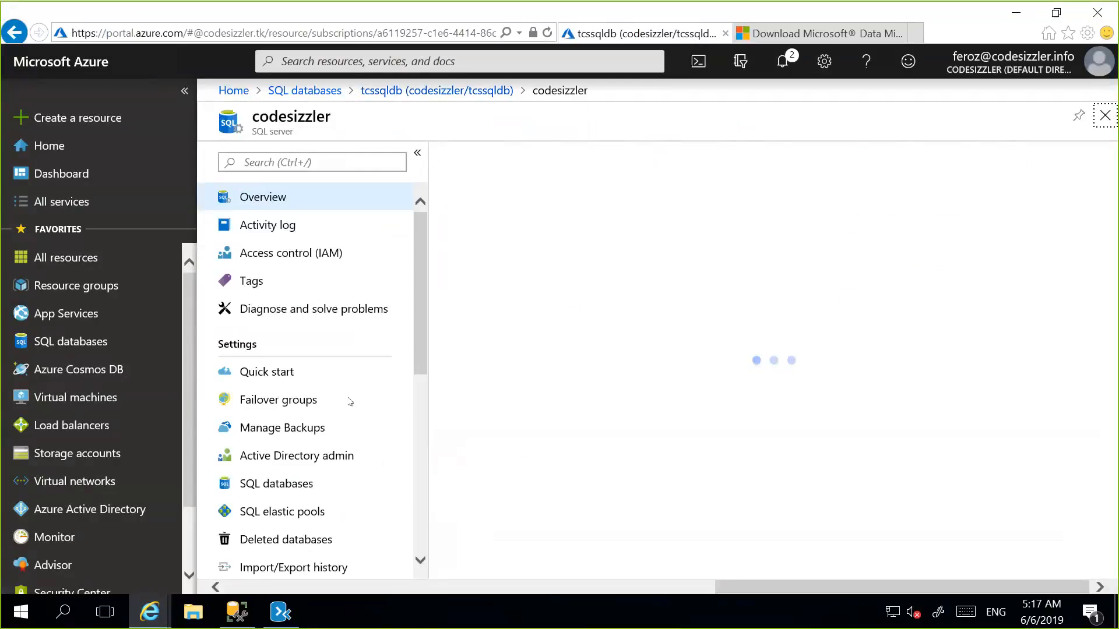
left_click(276, 483)
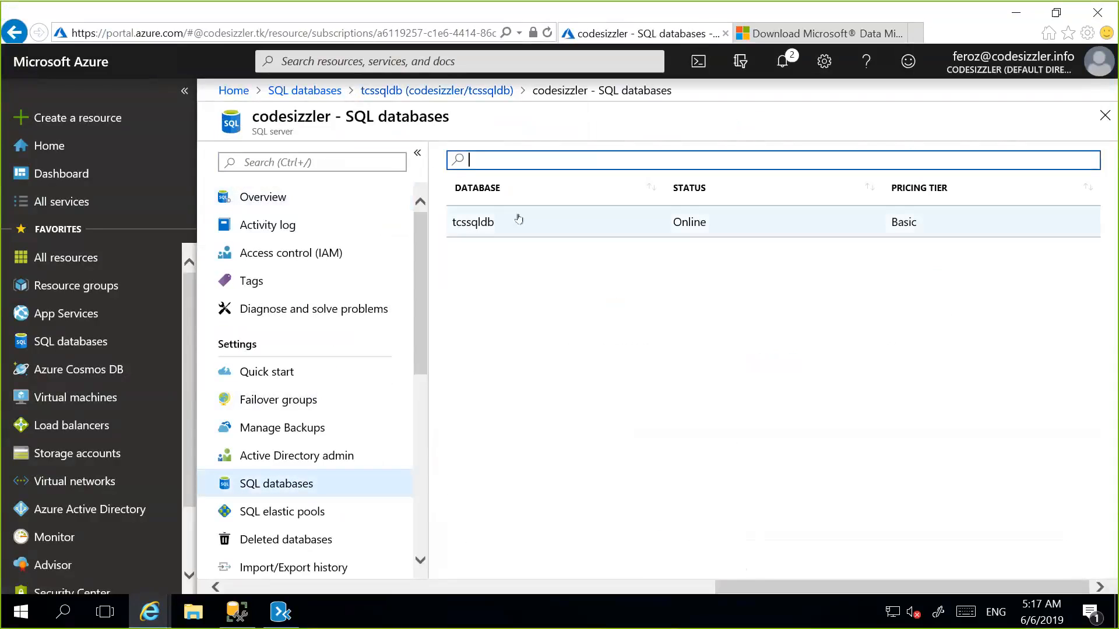
left_click(517, 220)
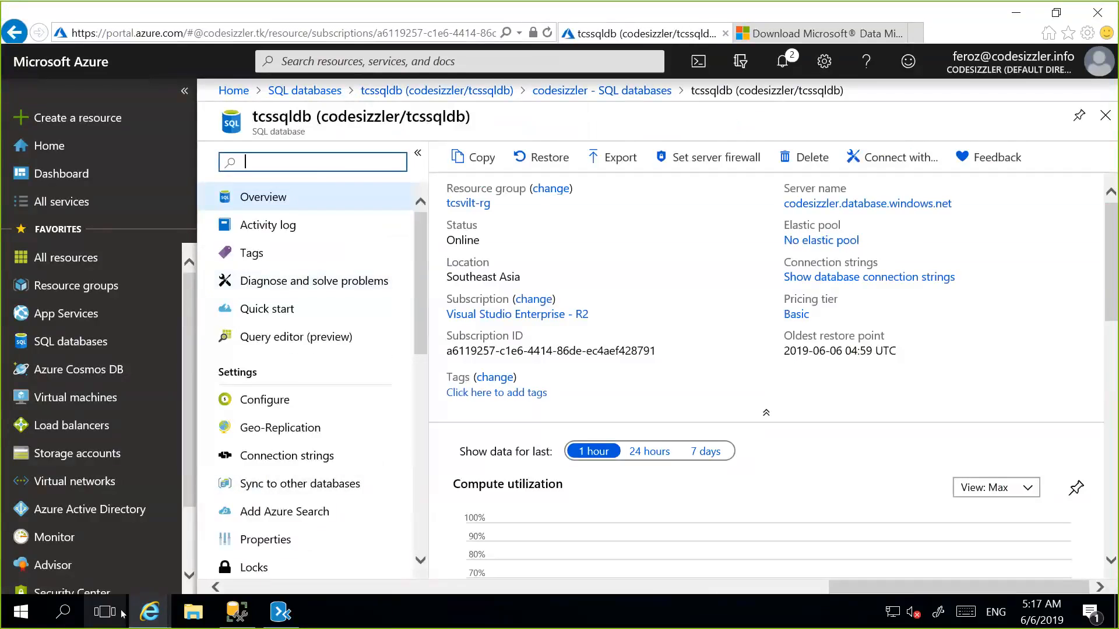
Switch to SQL Server Management Studio and set up a new Database Engine connection to codesizzler.database.windows.net with SQL Server Authentication.
left_click(236, 610)
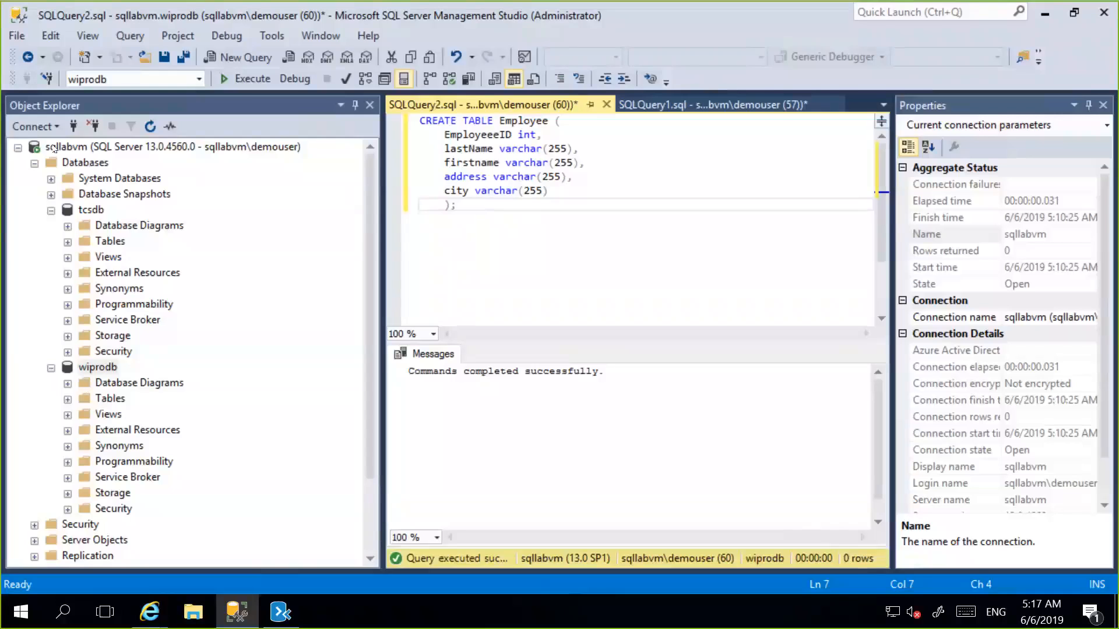
left_click(73, 126)
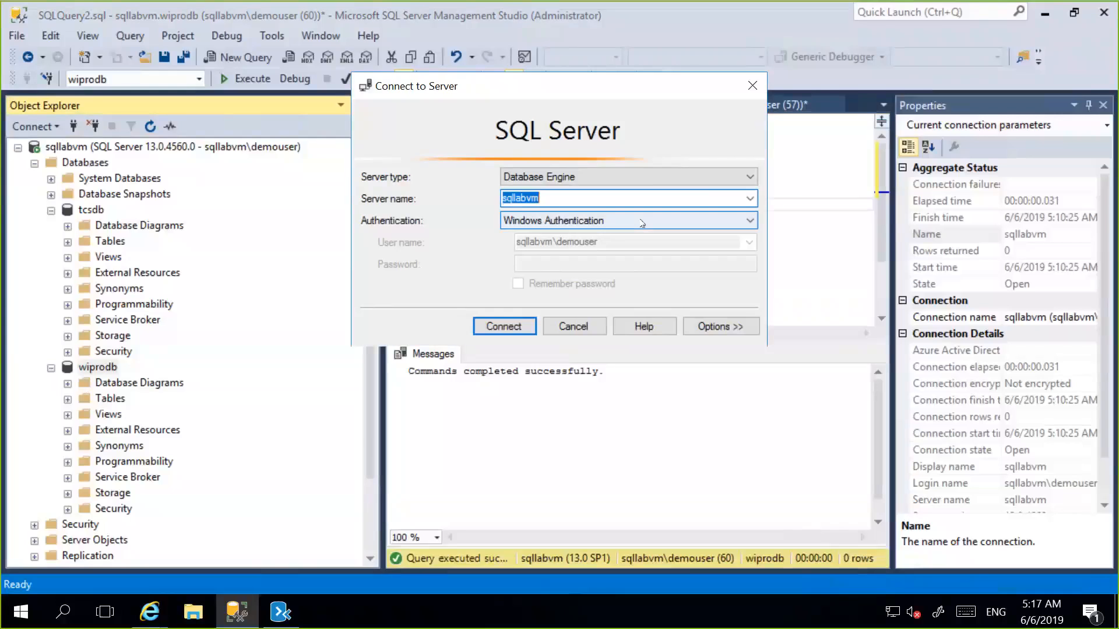
key("ctrl+v")
left_click(642, 221)
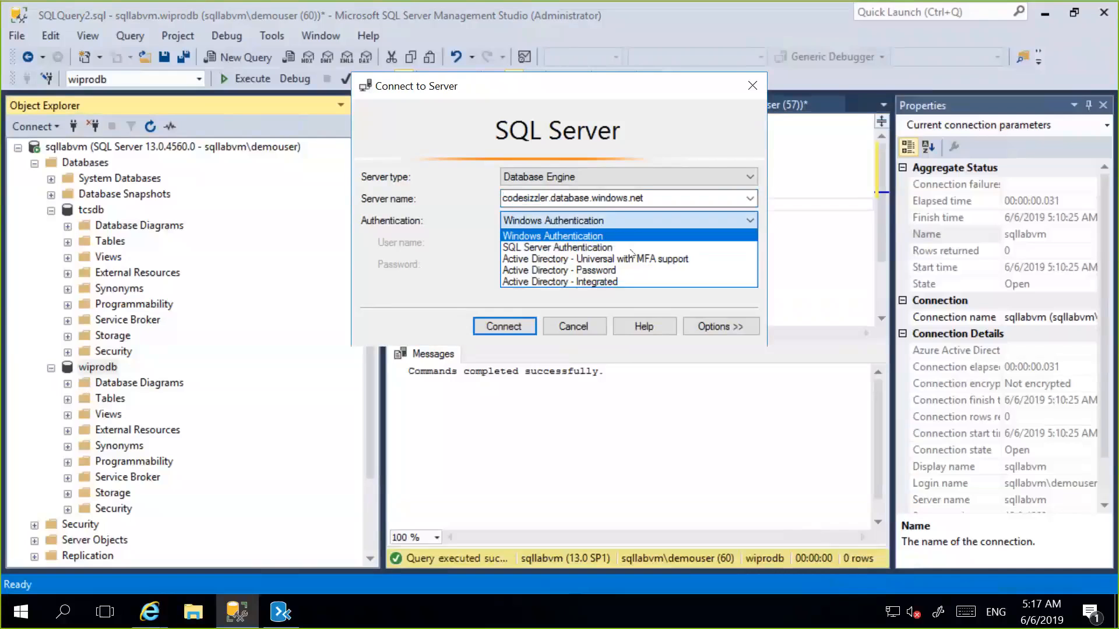
left_click(617, 245)
Connect to the Azure SQL server with the login demouser and the account password.
left_click(619, 242)
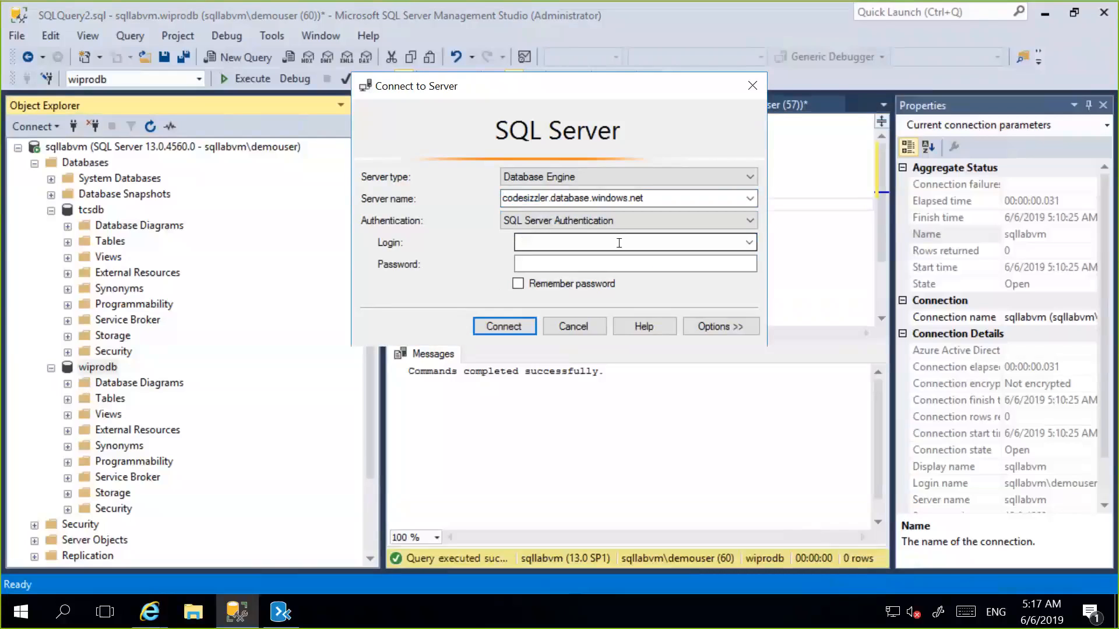
type("demouser")
key("Tab")
type("********")
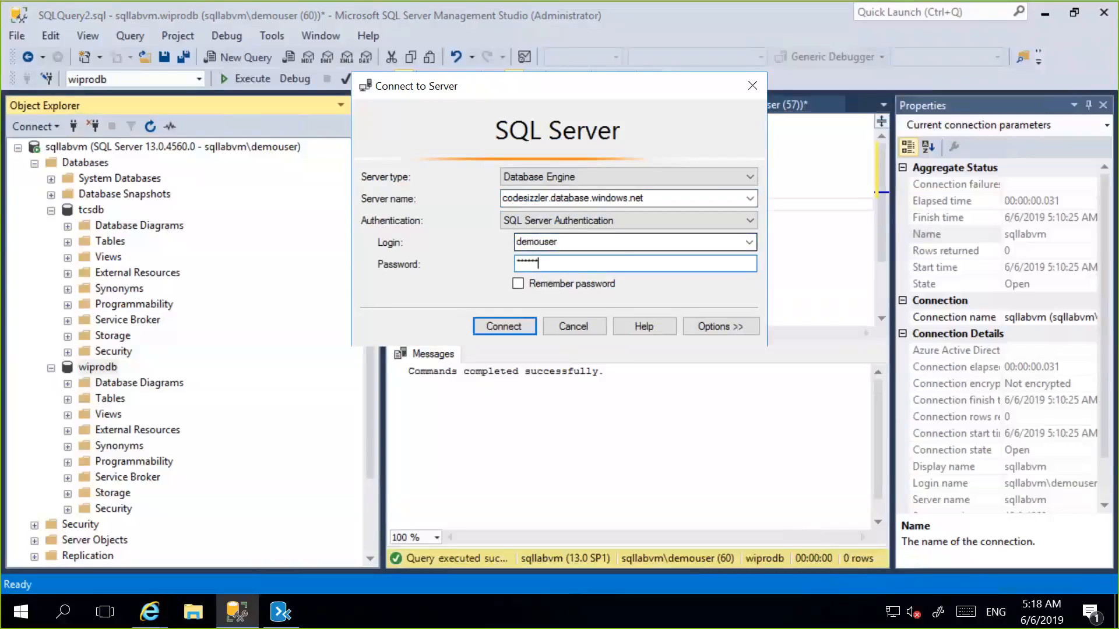
type("****")
key("Return")
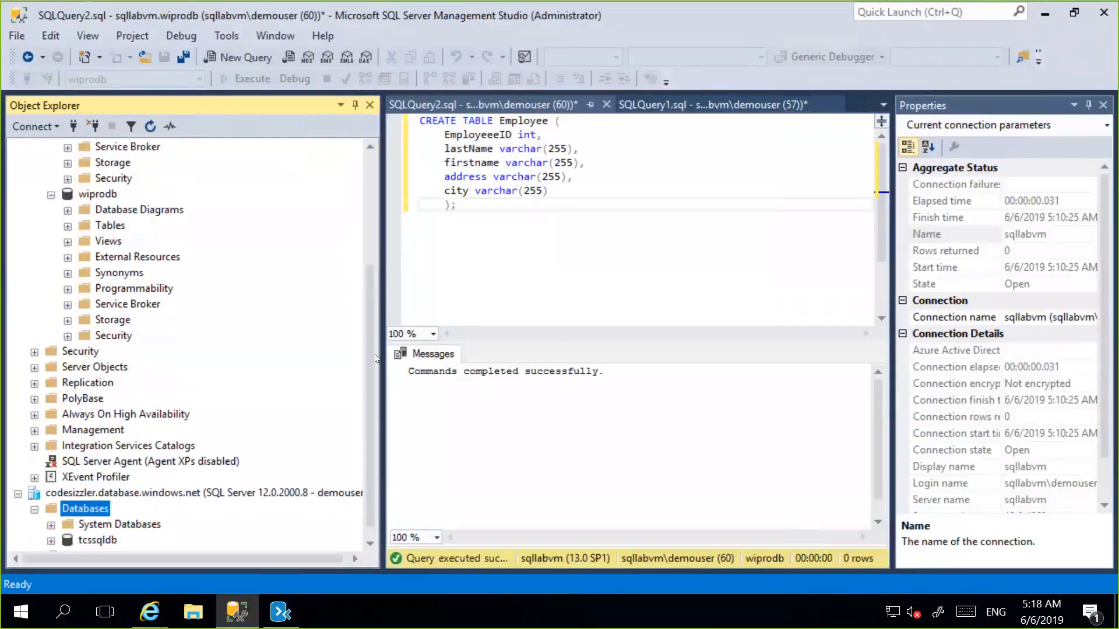
Expand tcssqldb on the Azure server down to its dbo.Employee table to check the migrated schema.
double_click(111, 540)
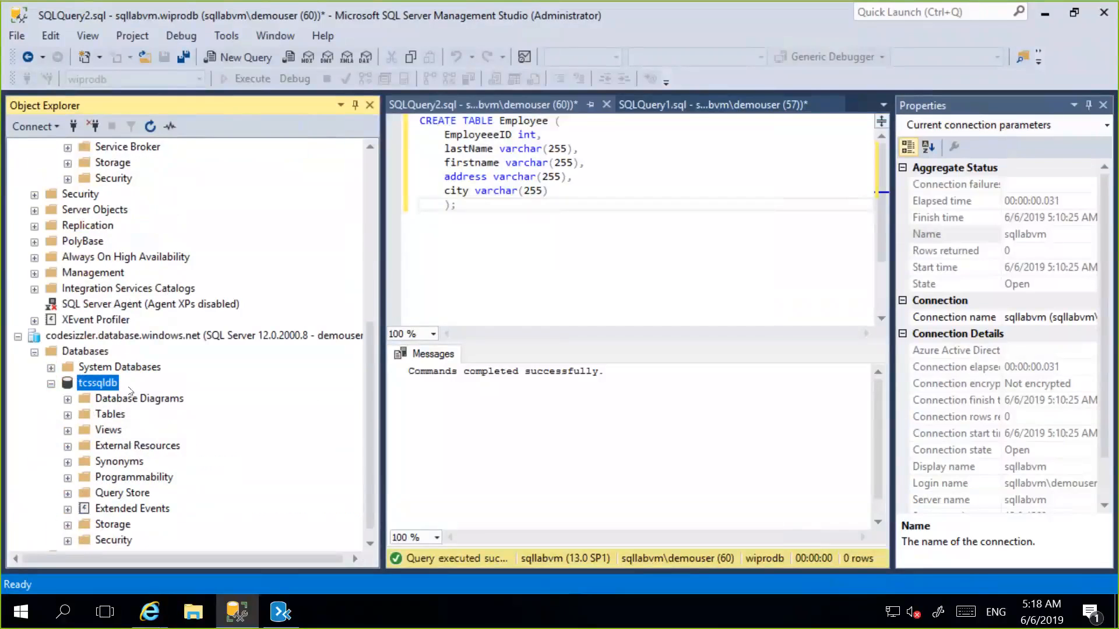
double_click(109, 415)
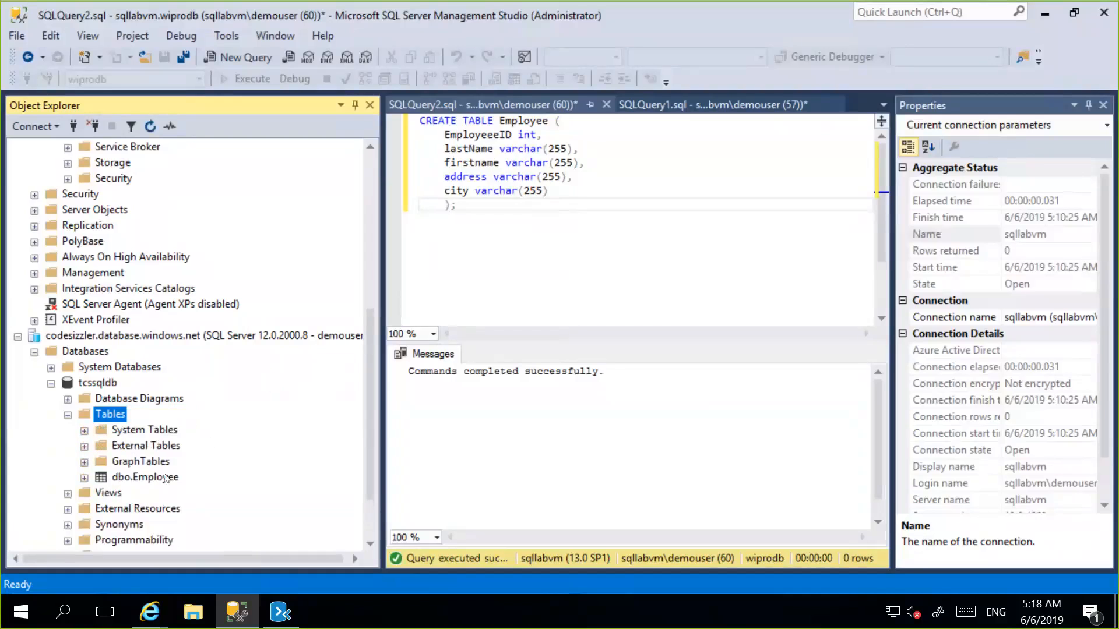
double_click(165, 478)
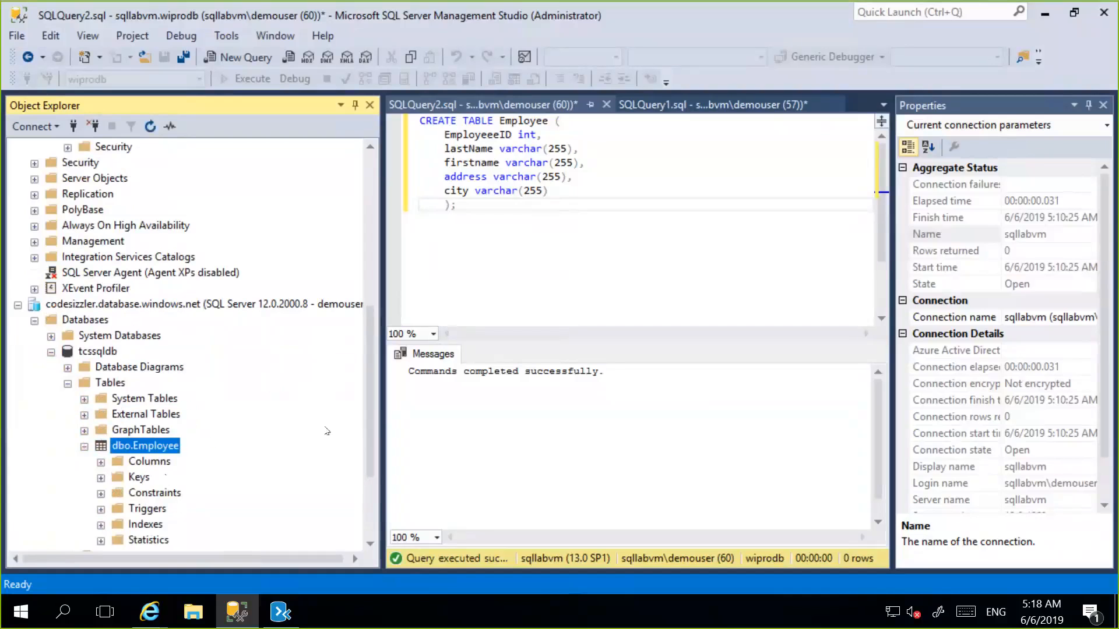
left_click_drag(368, 364, 369, 410)
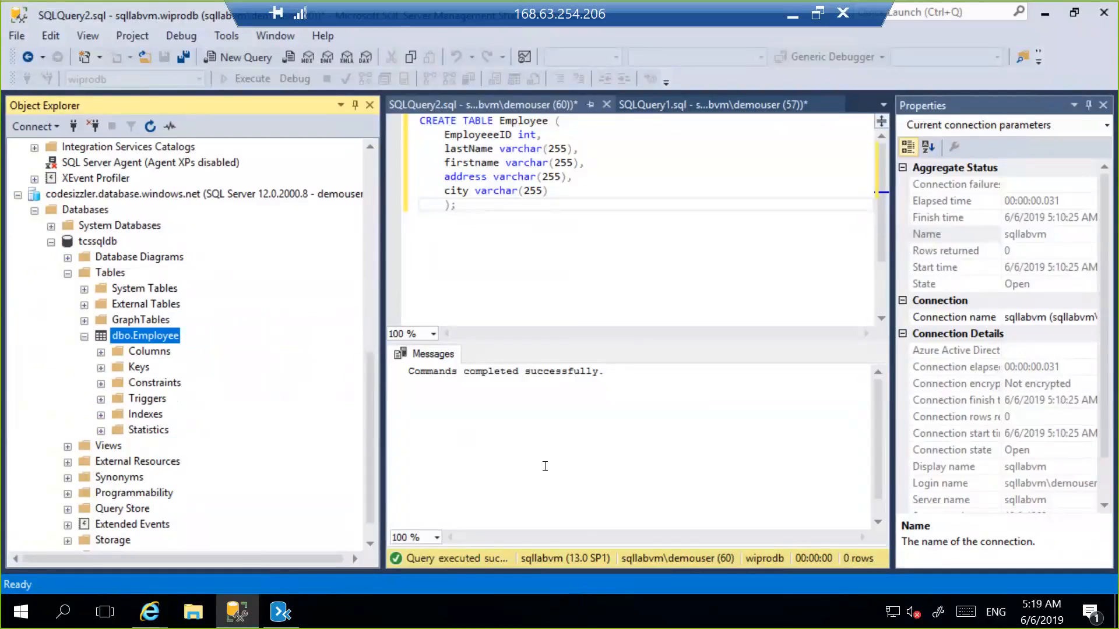
key("alt+Tab")
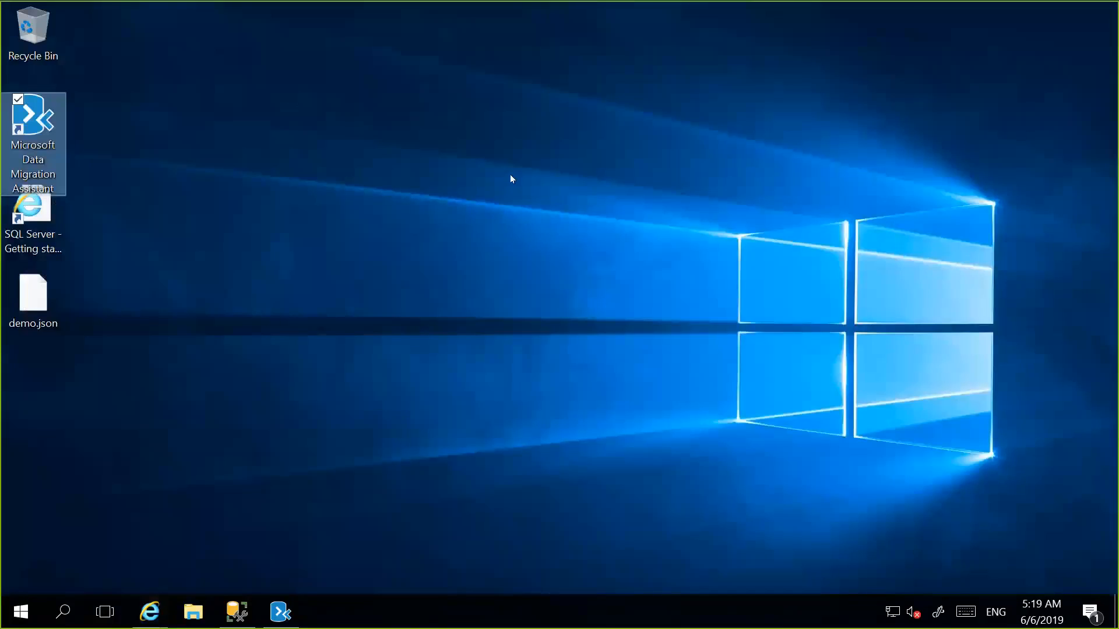
left_click(511, 175)
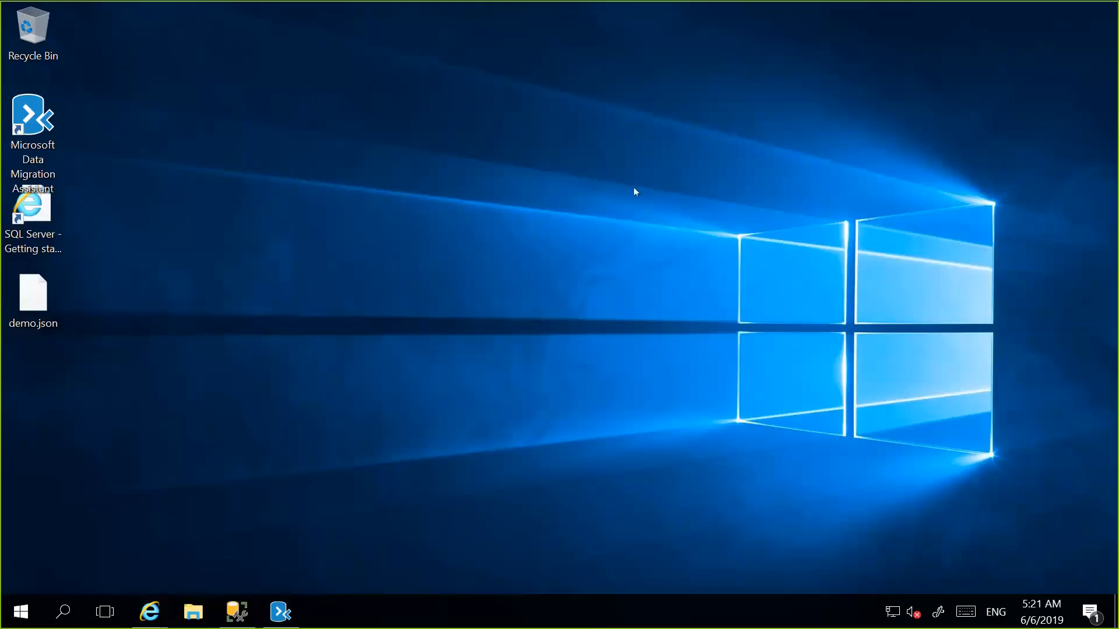
mouse_move(596, 6)
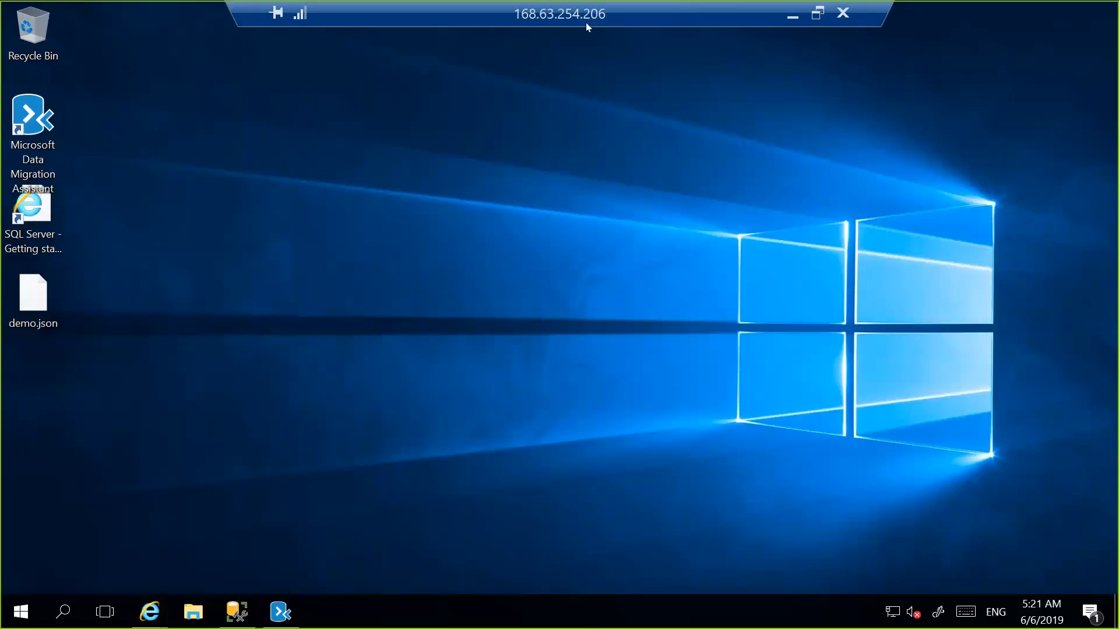
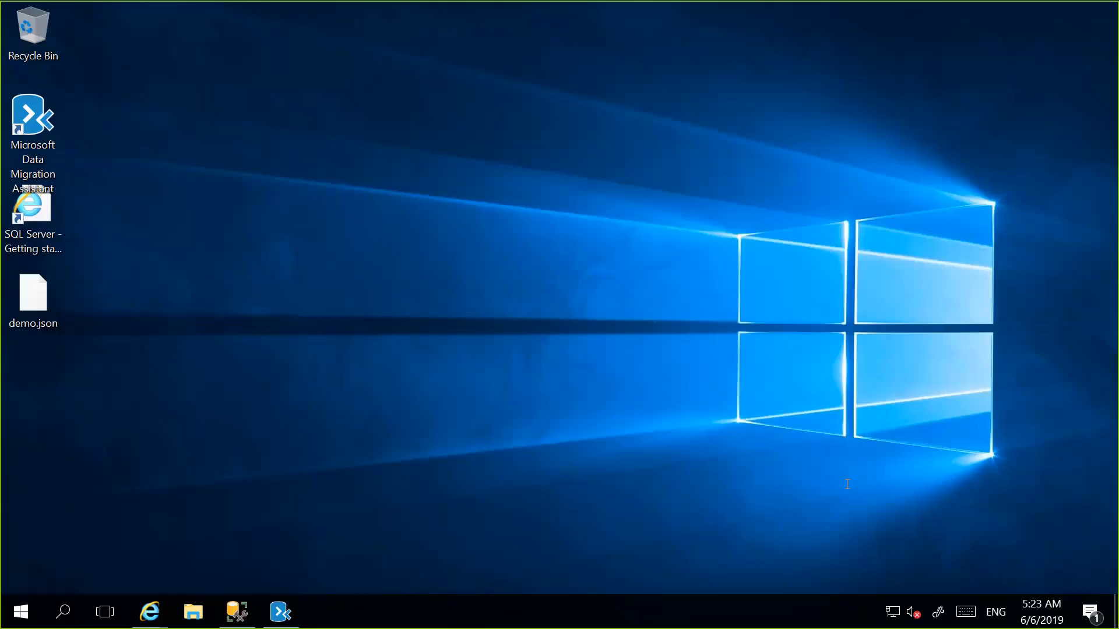
Leave the remote desktop session and view the list of resource groups in the Azure portal in Chrome.
mouse_move(577, 18)
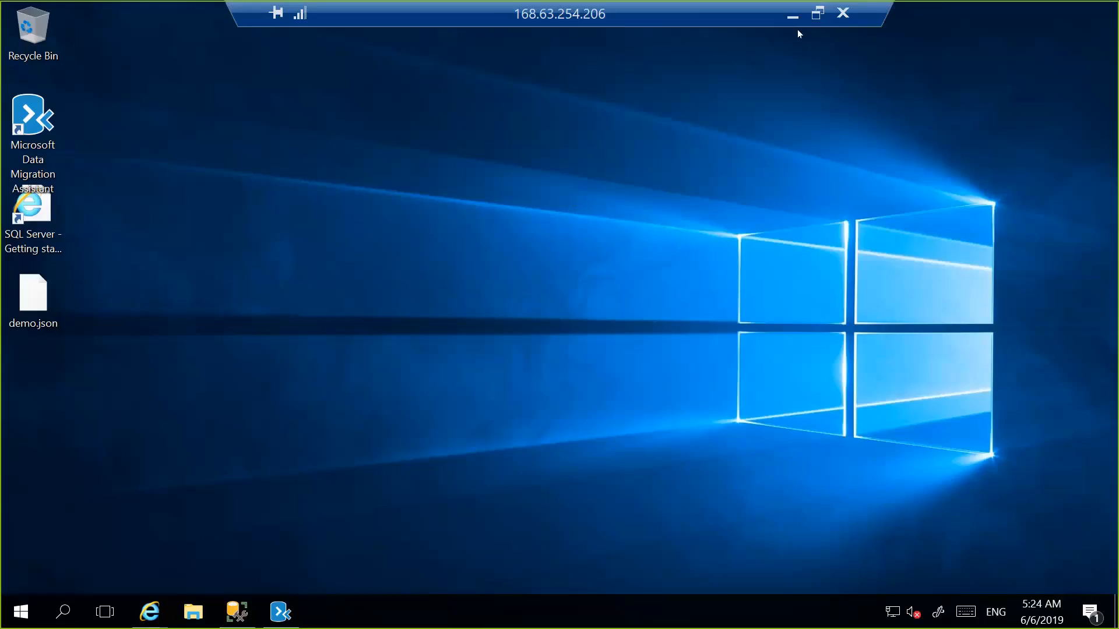
left_click(790, 17)
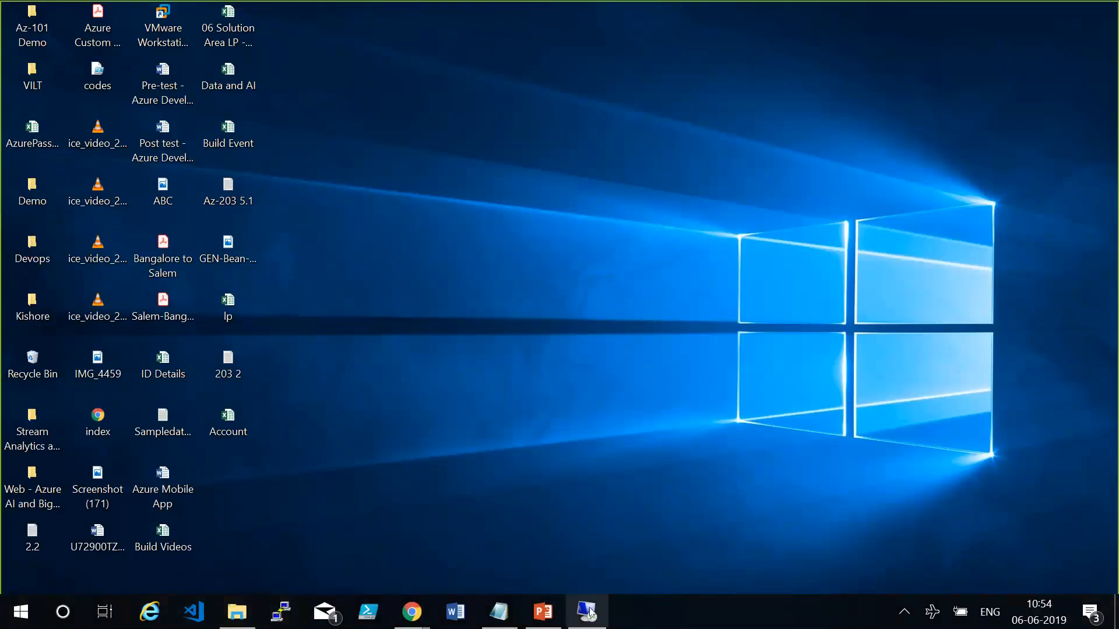
mouse_move(589, 612)
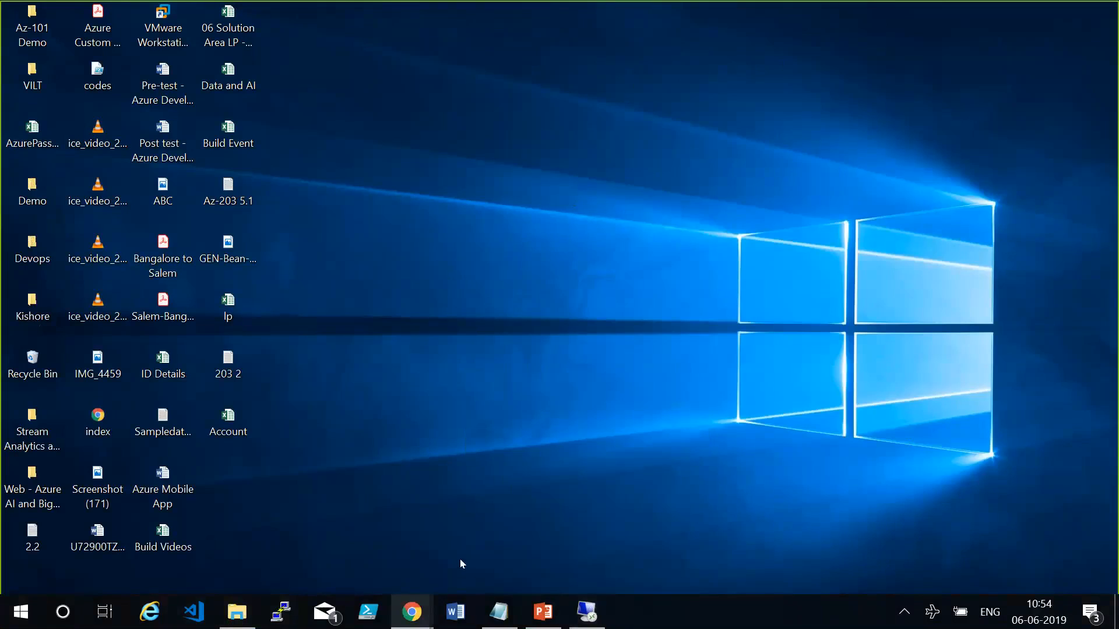
mouse_move(411, 611)
left_click(512, 528)
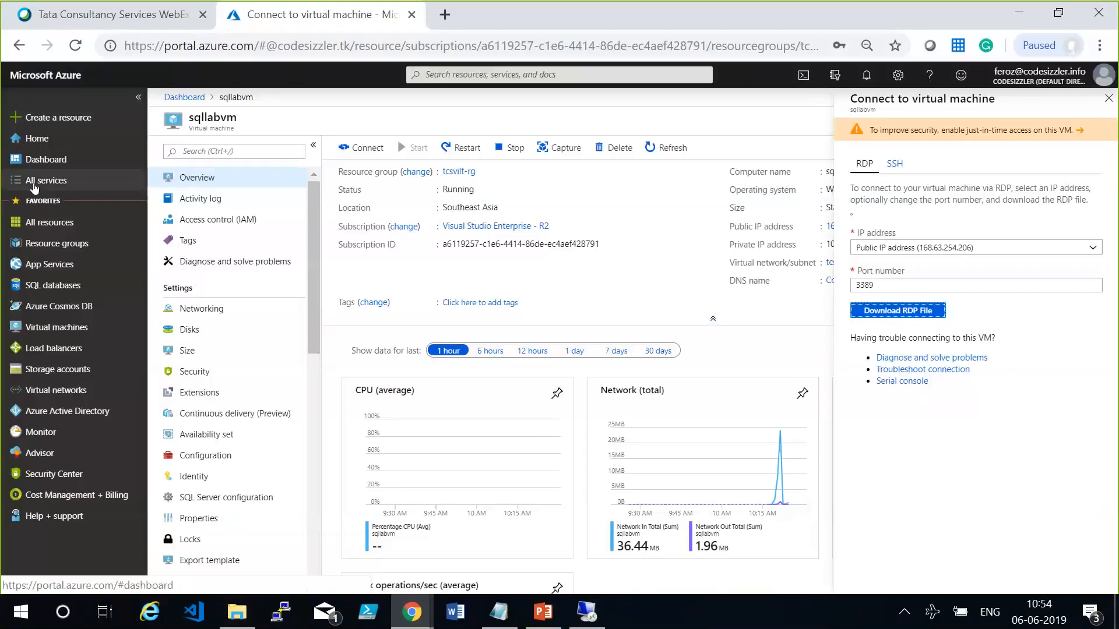
left_click(46, 243)
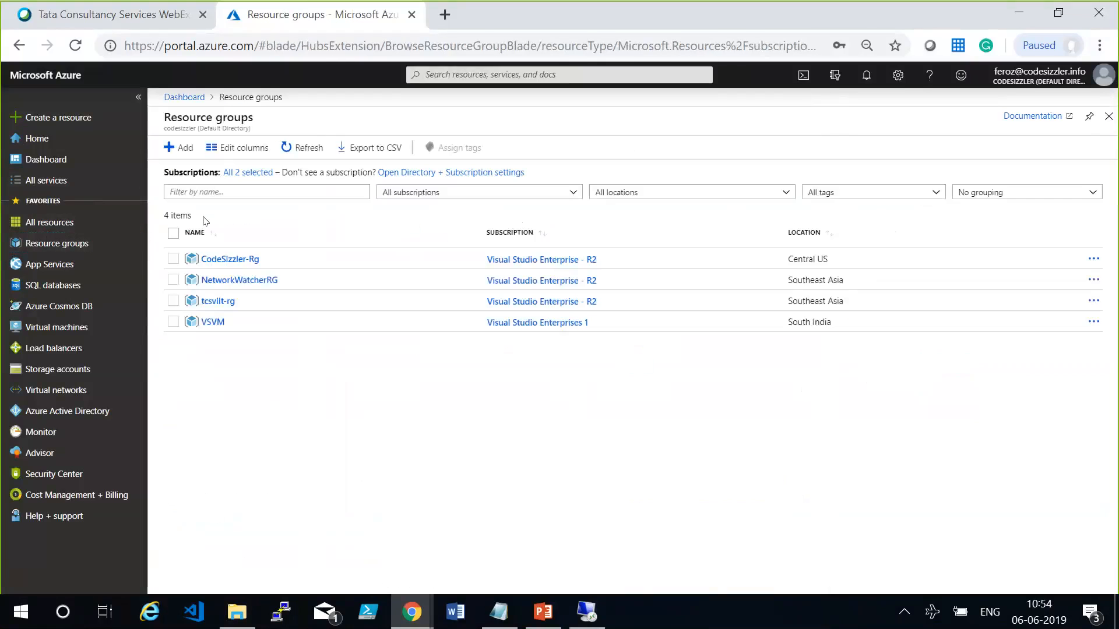
left_click(203, 221)
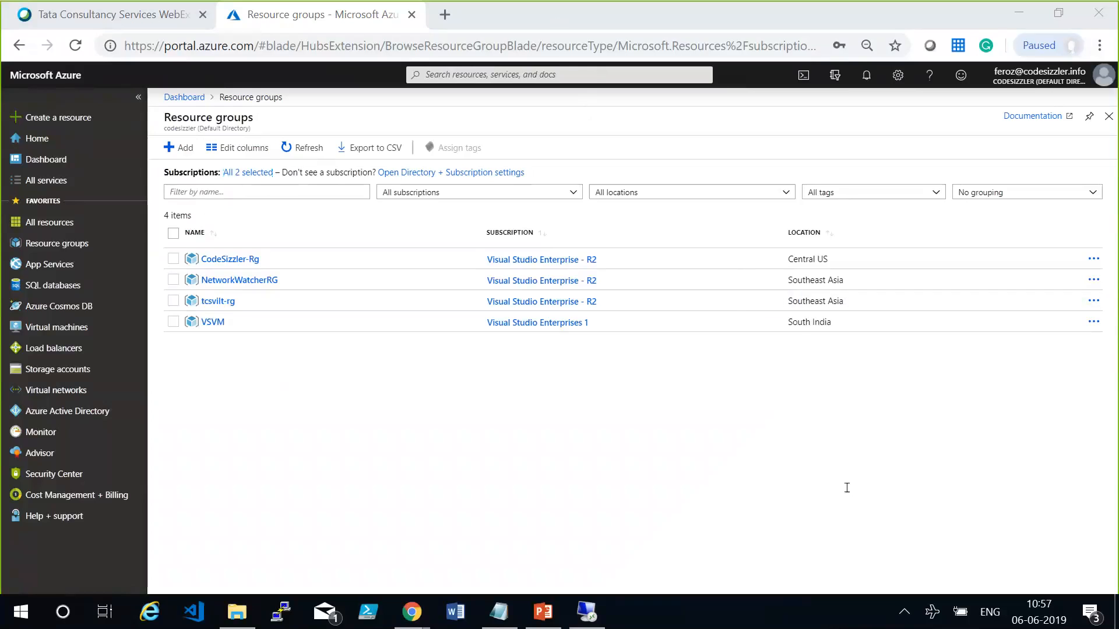
Search the Marketplace for SQL Server and open the SQL Server 2016 SP1 on Windows Server 2016 offer.
left_click(79, 117)
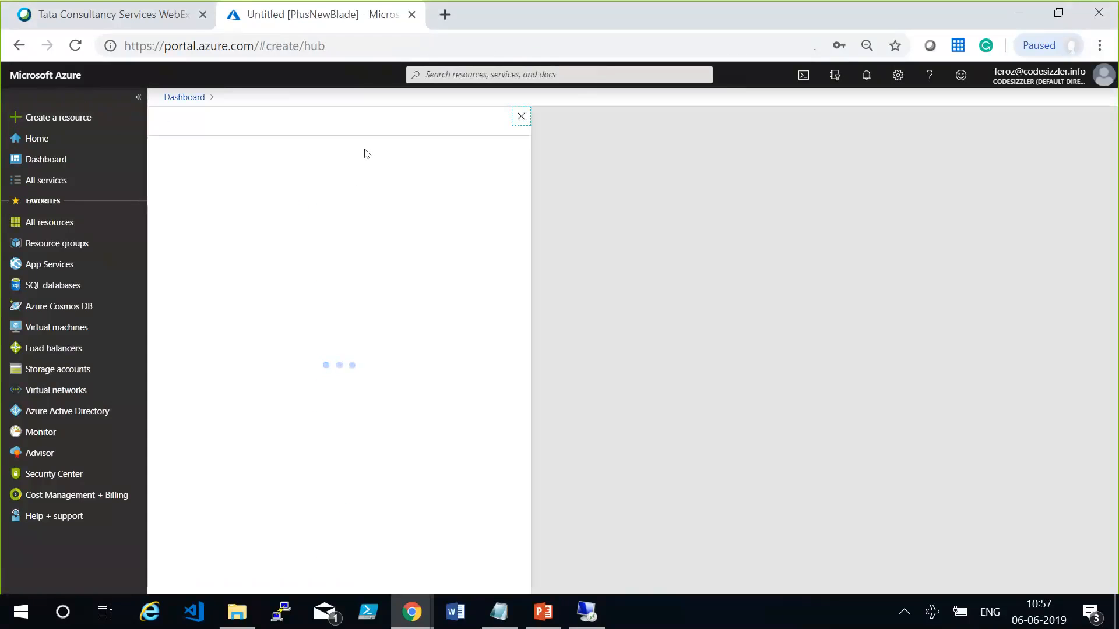
type("SQL S")
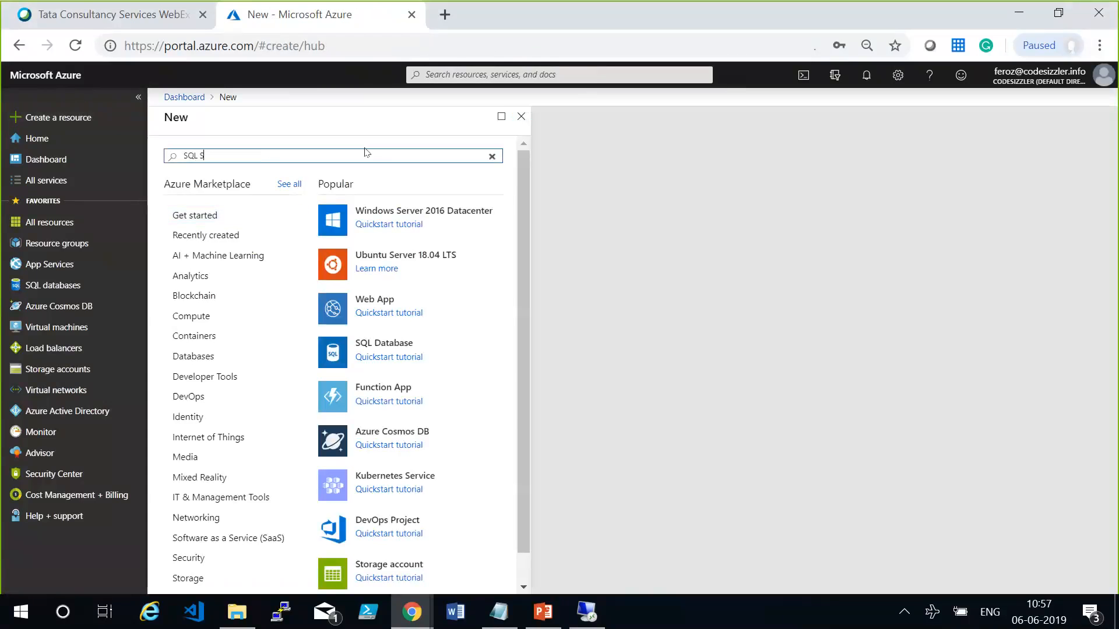
type("erver")
key("Return")
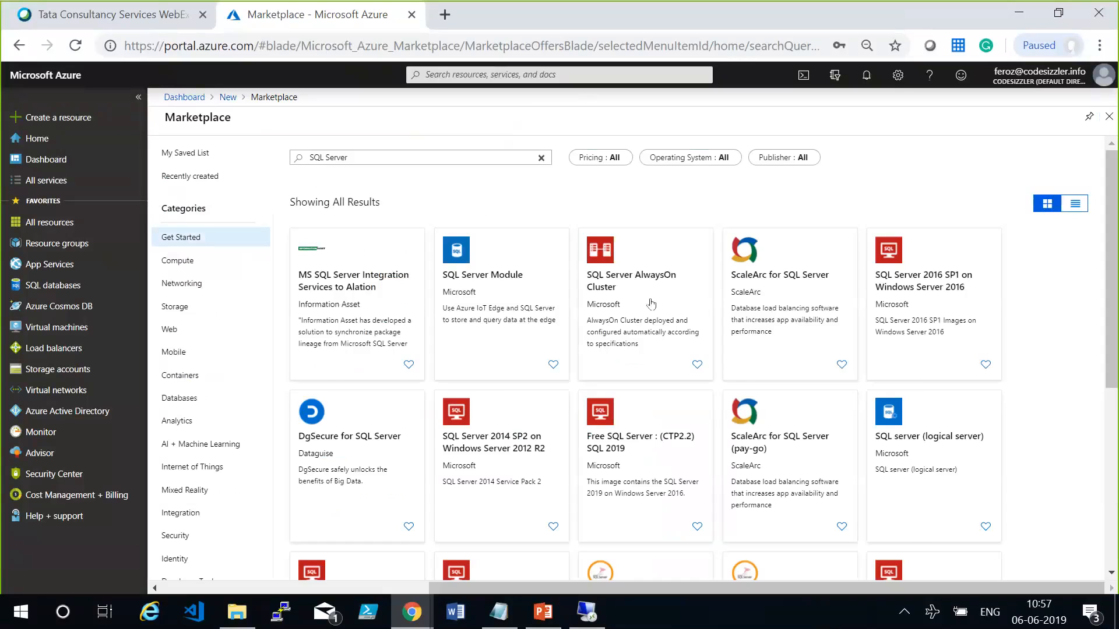
left_click(341, 376)
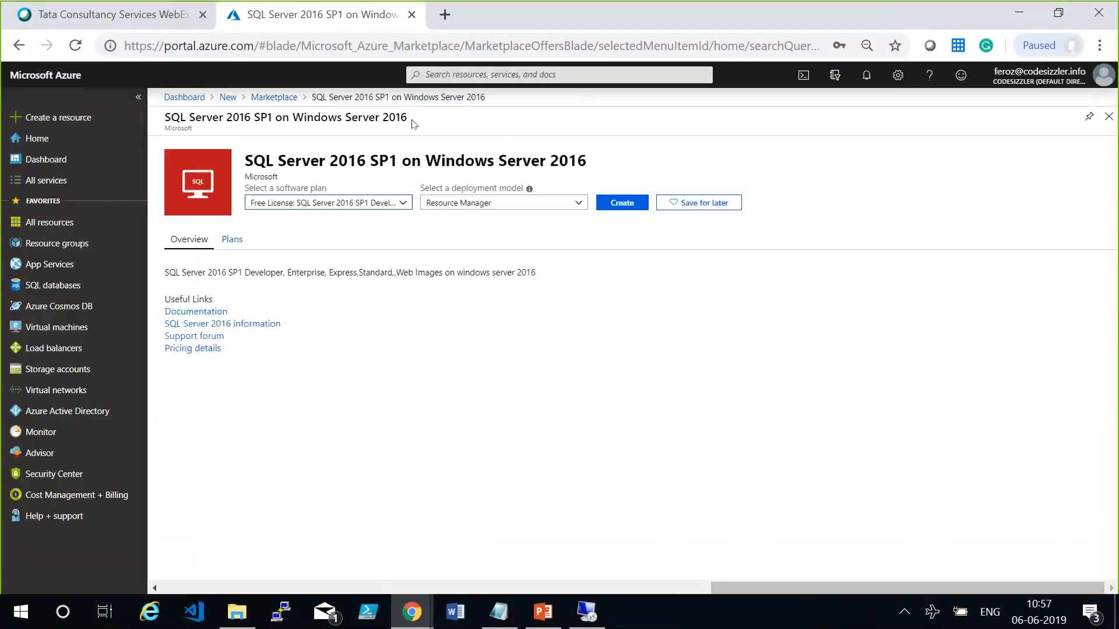
Highlight the offer's title and select the software plan Free License: SQL Server 2016 SP1 Developer on Windows Server 2016.
mouse_move(408, 118)
left_mouse_down()
mouse_move(163, 118)
mouse_move(407, 119)
left_mouse_up()
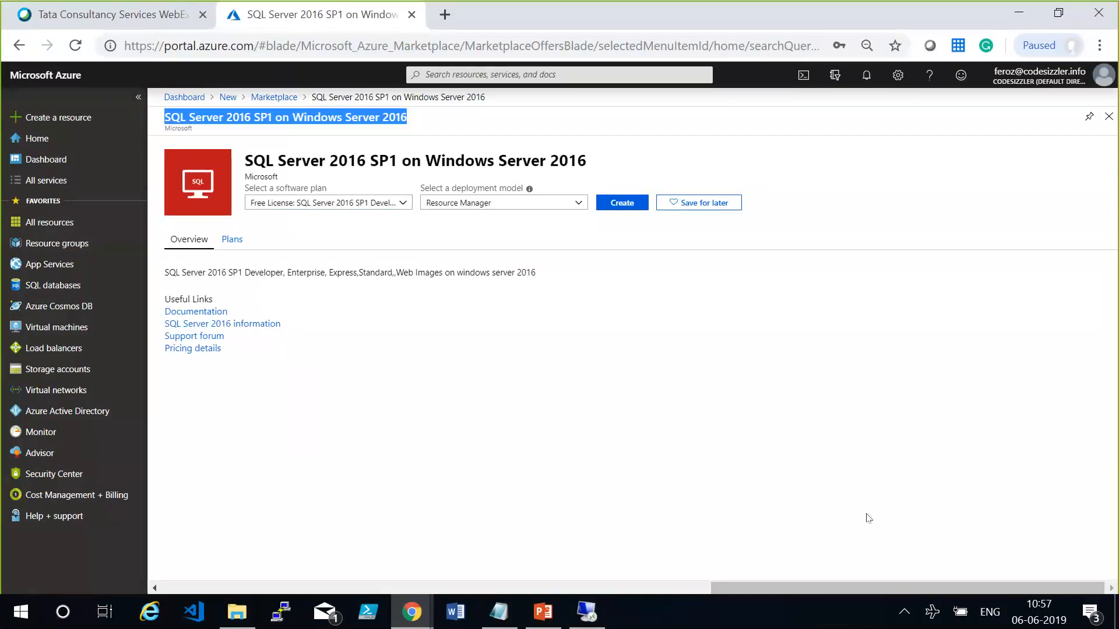
left_click(871, 491)
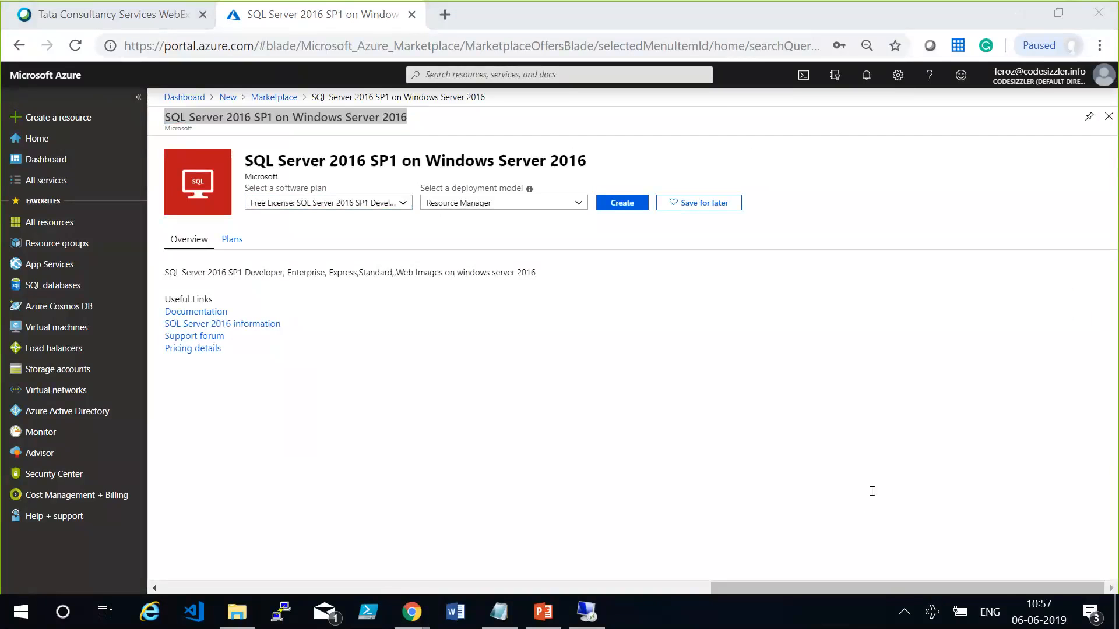
left_click(301, 205)
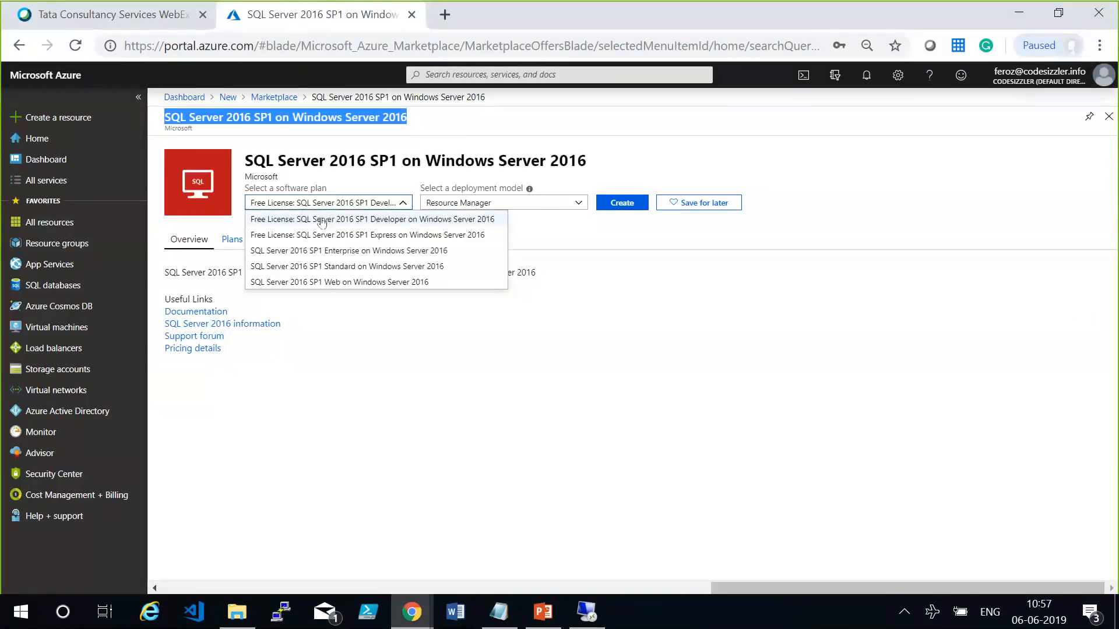
left_click(321, 222)
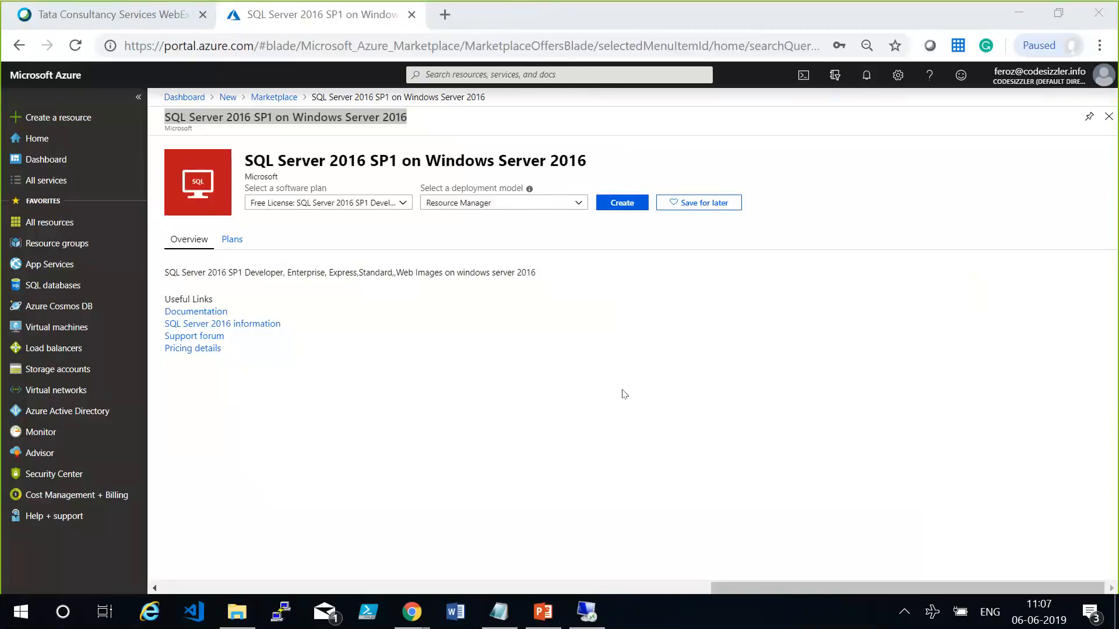
left_click(617, 443)
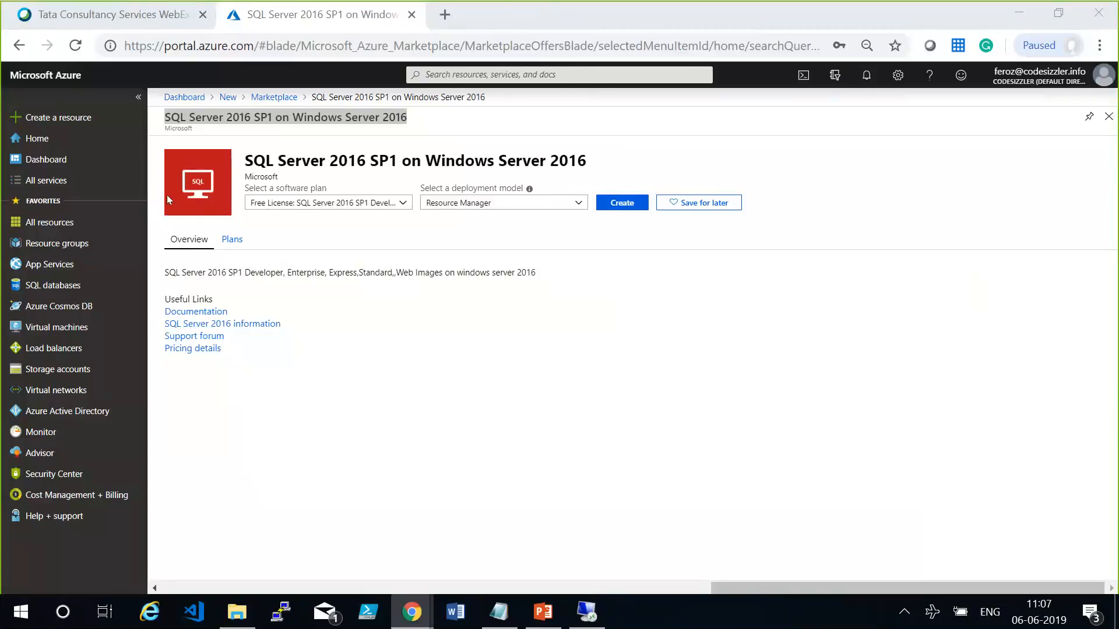
Return to the Azure portal home page.
left_click(66, 80)
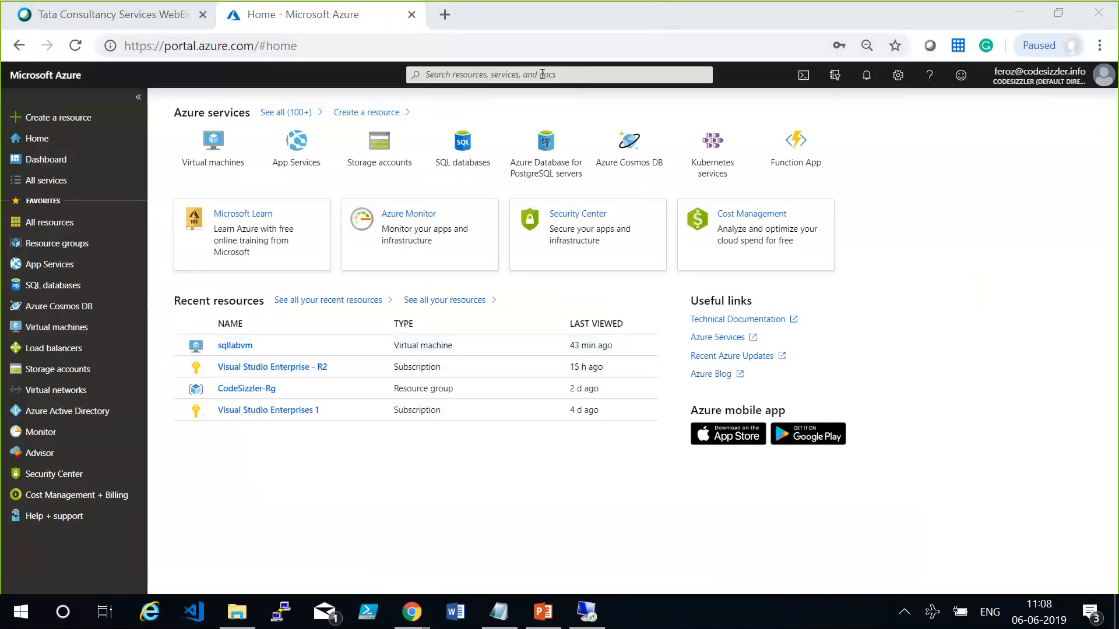
left_click(637, 505)
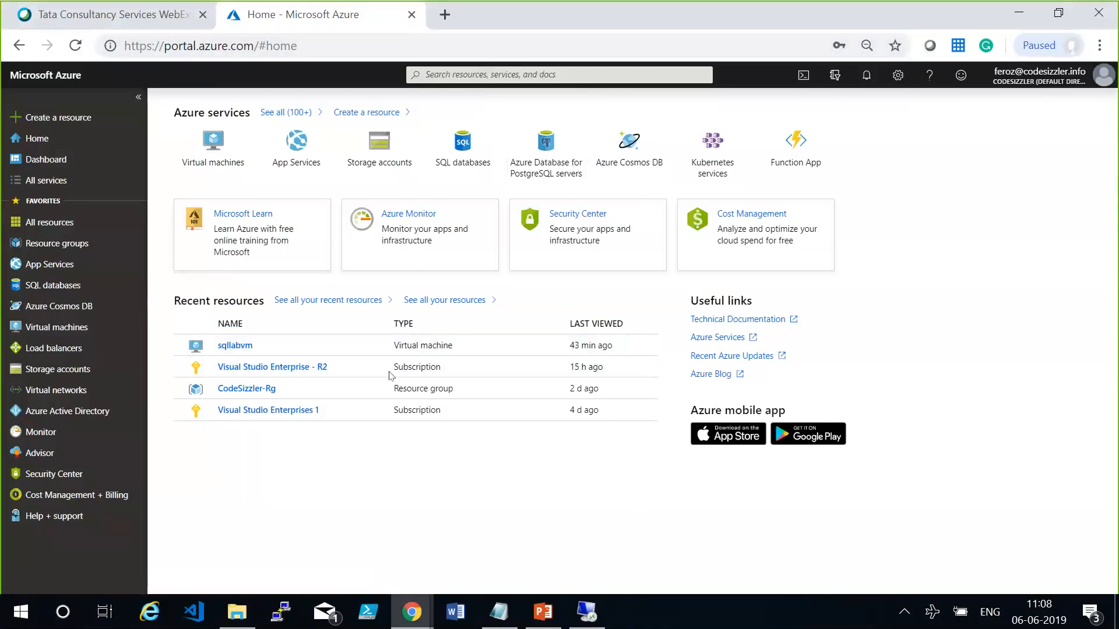
left_click(47, 79)
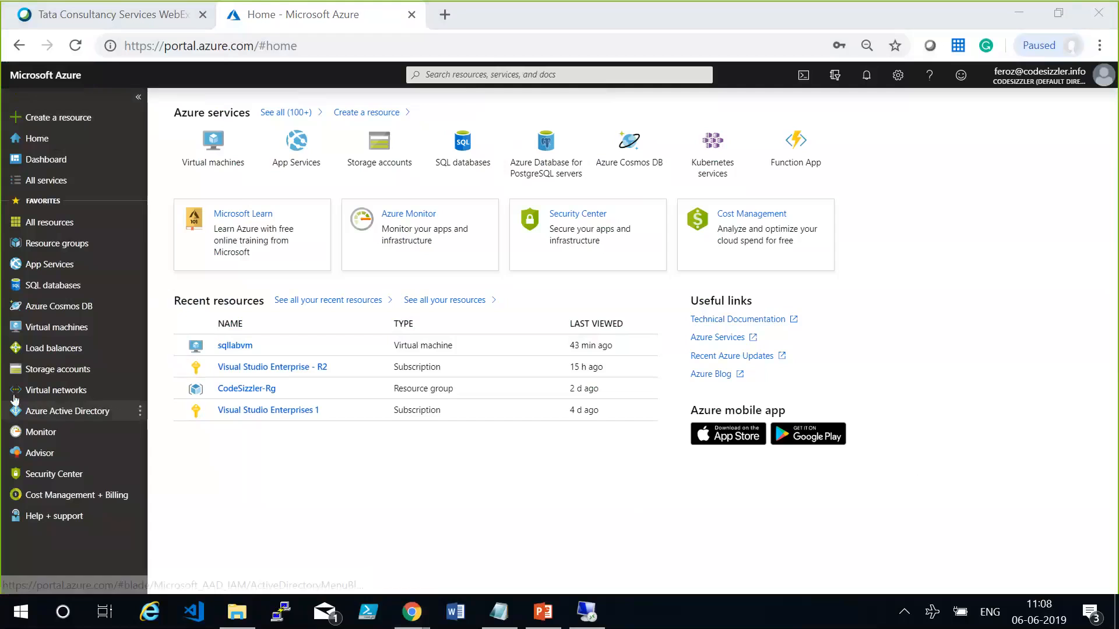
left_click(335, 484)
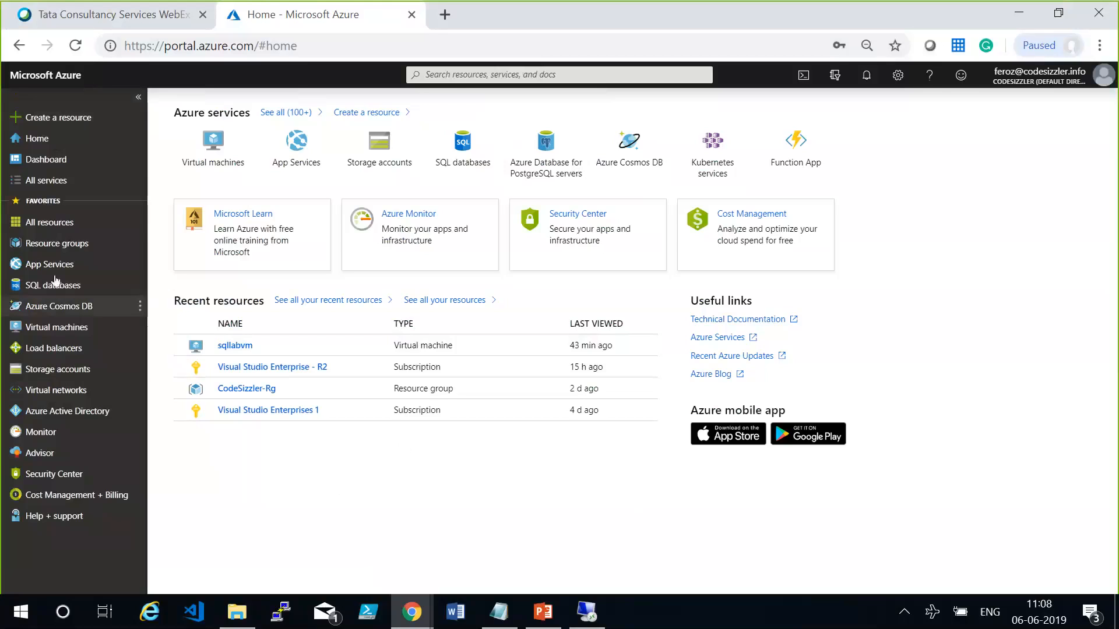
Open the resource providers of the Visual Studio Enterprise - R2 subscription from the list of all services.
left_click(81, 184)
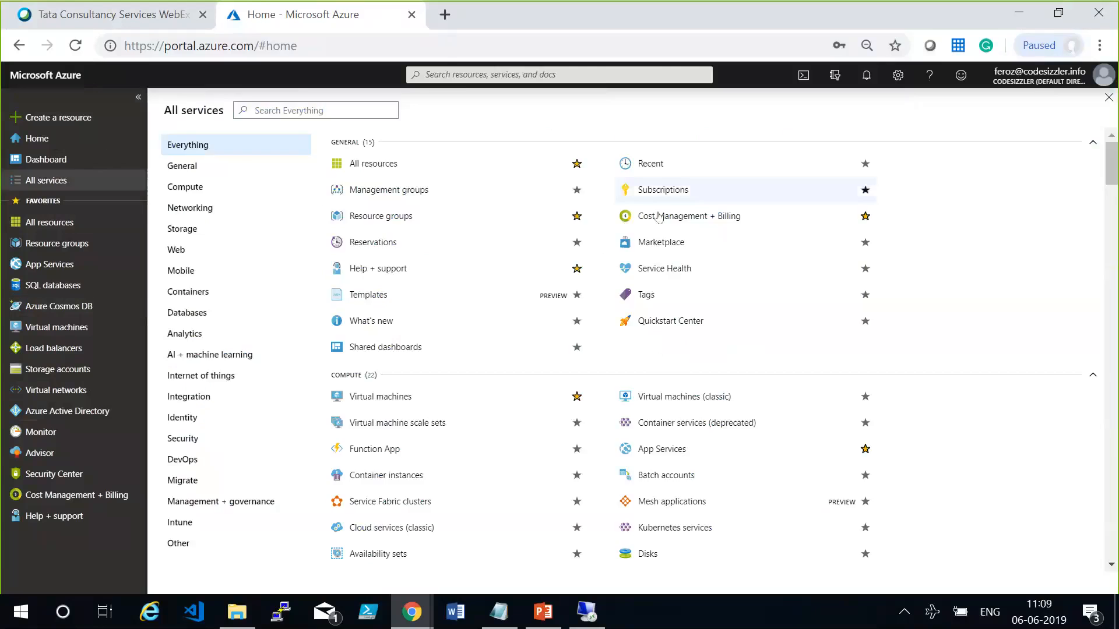
left_click(667, 190)
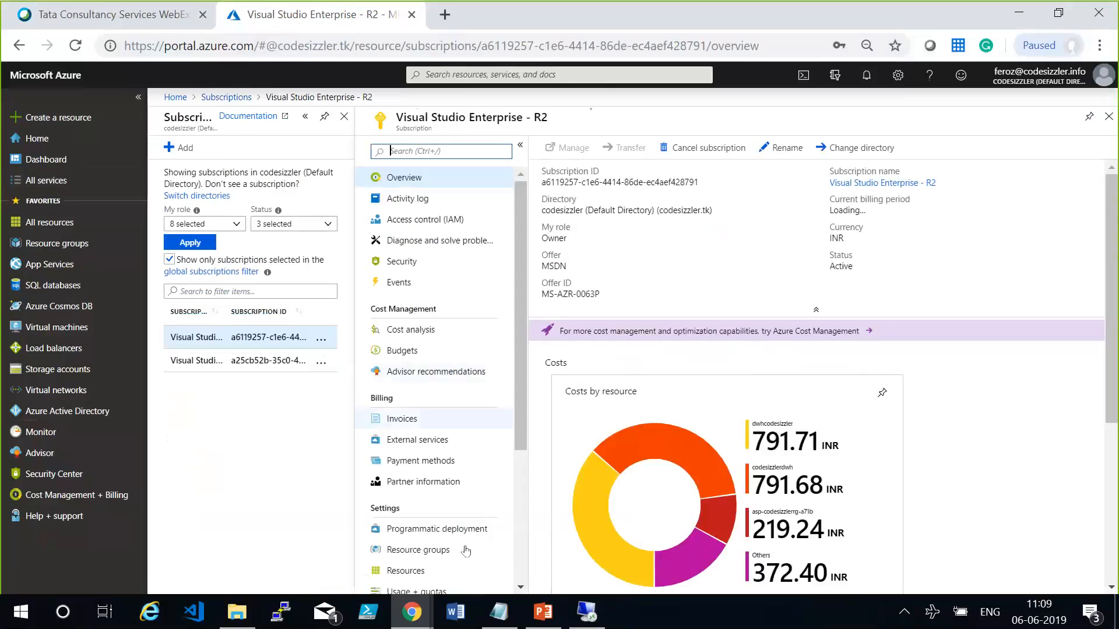
left_click_drag(522, 422, 516, 566)
left_click(431, 470)
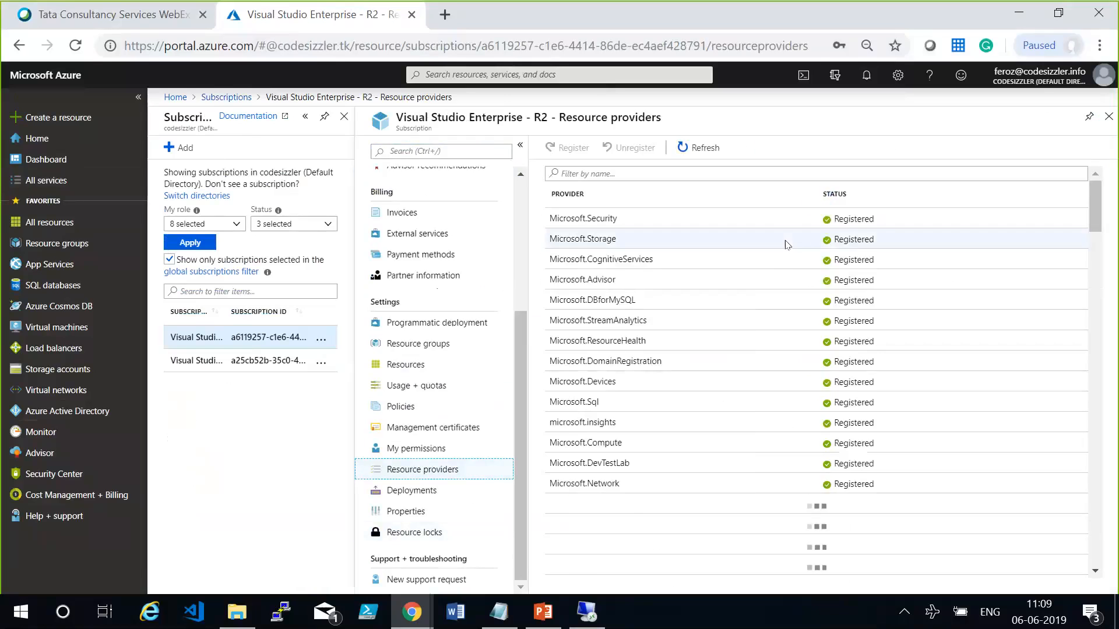
Filter the subscription's resource providers by Database, and replace the filter with Migration to check the provider's registration.
left_click(751, 172)
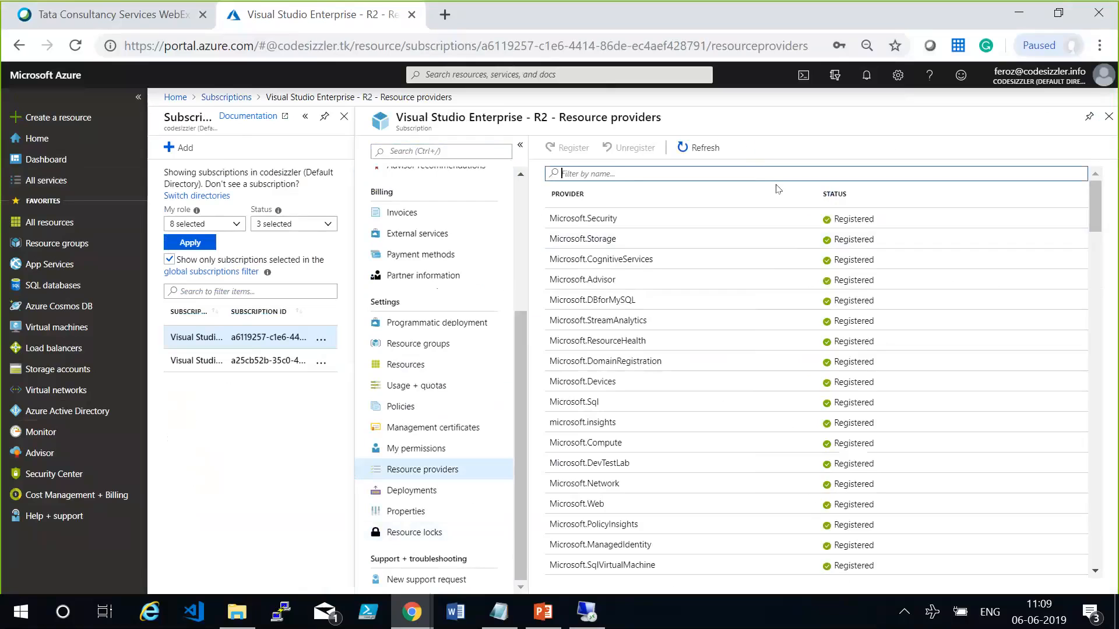
type("Database")
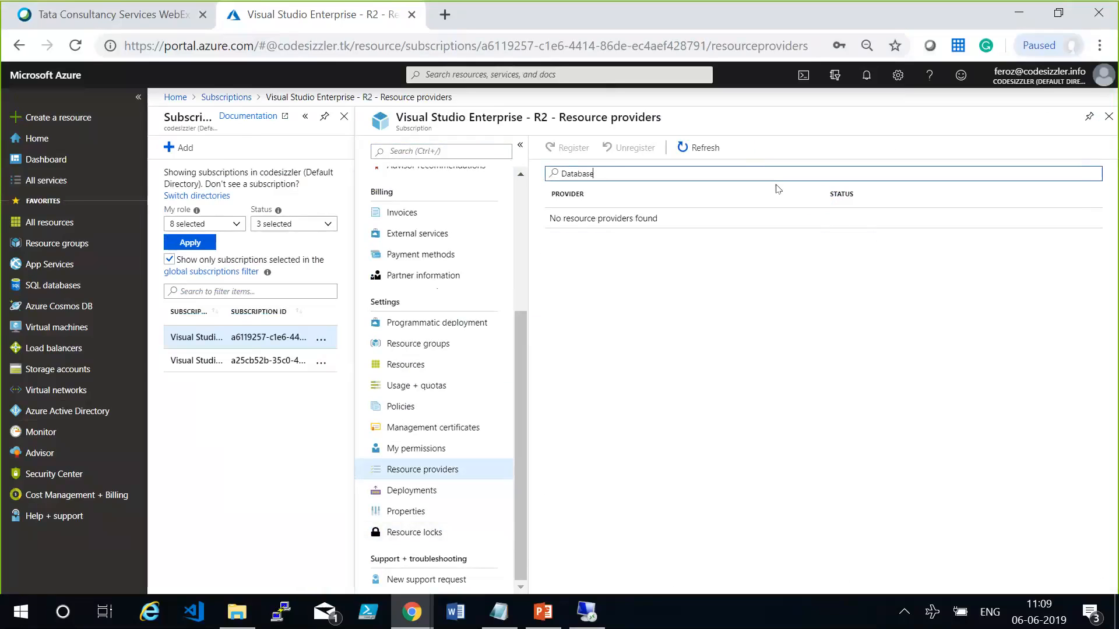
key("ctrl+a")
type("Migration")
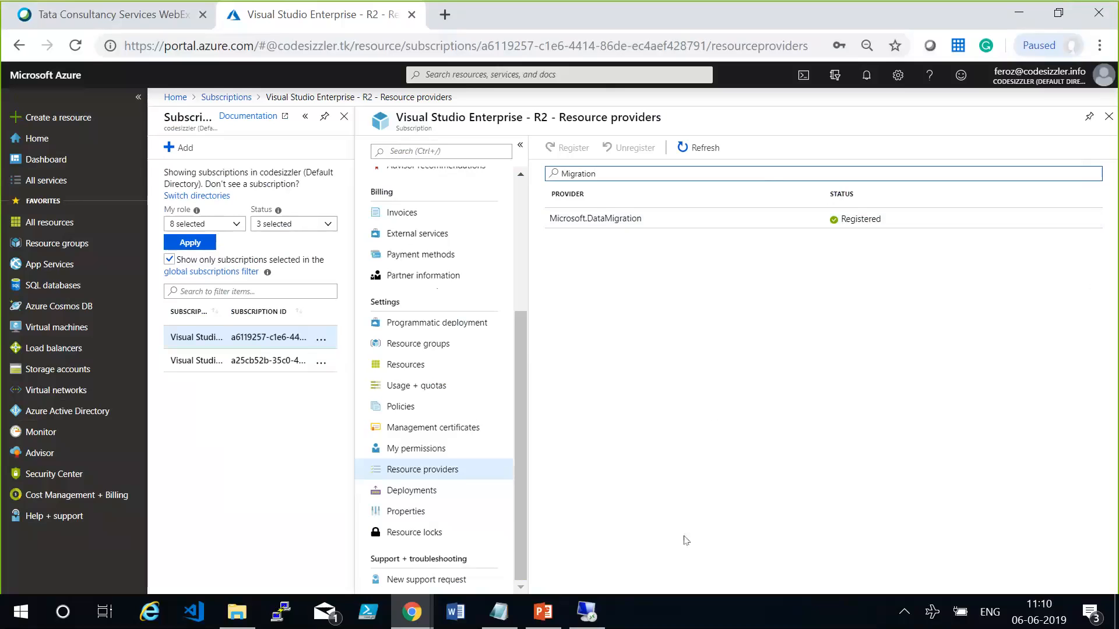
Switch to Data Migration Assistant on the remote VM and review the source and target server types for a new Migration project.
left_click(601, 619)
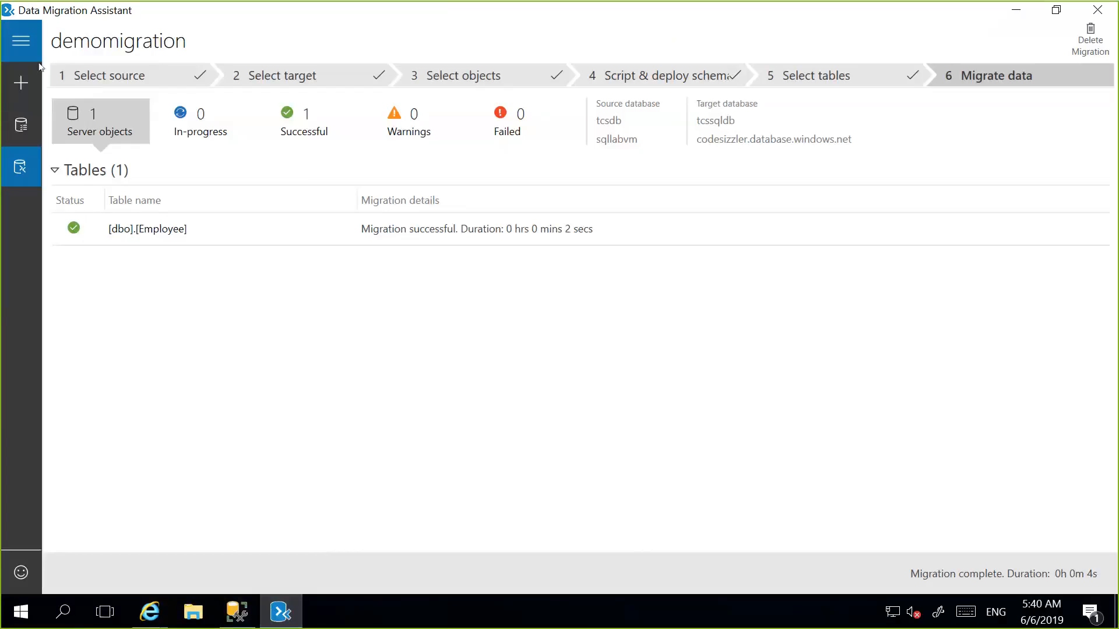
left_click(21, 83)
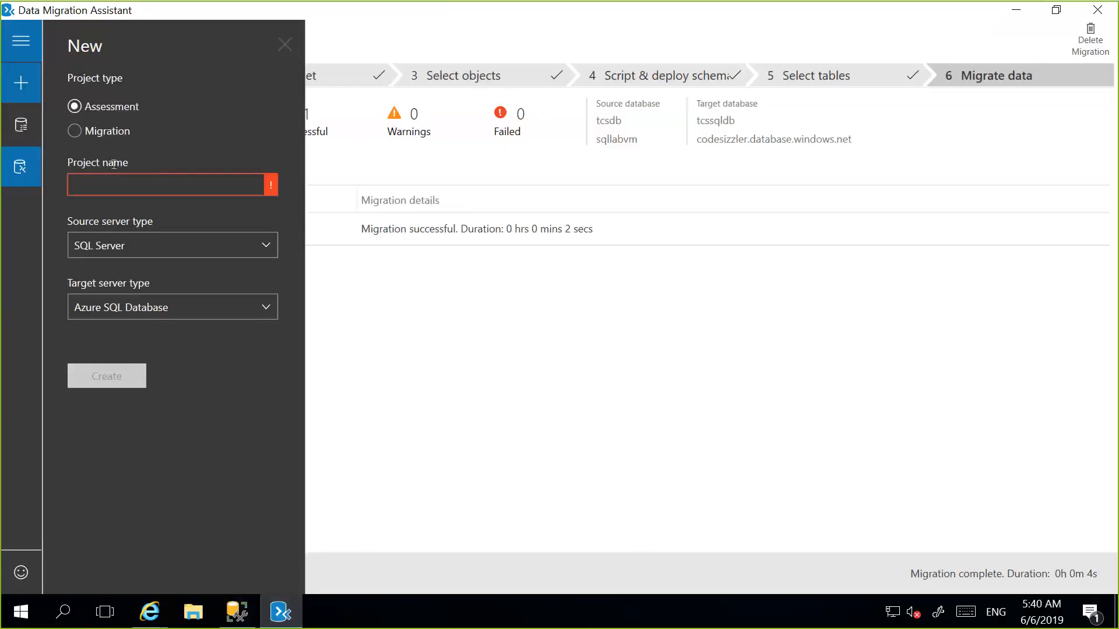
left_click(105, 131)
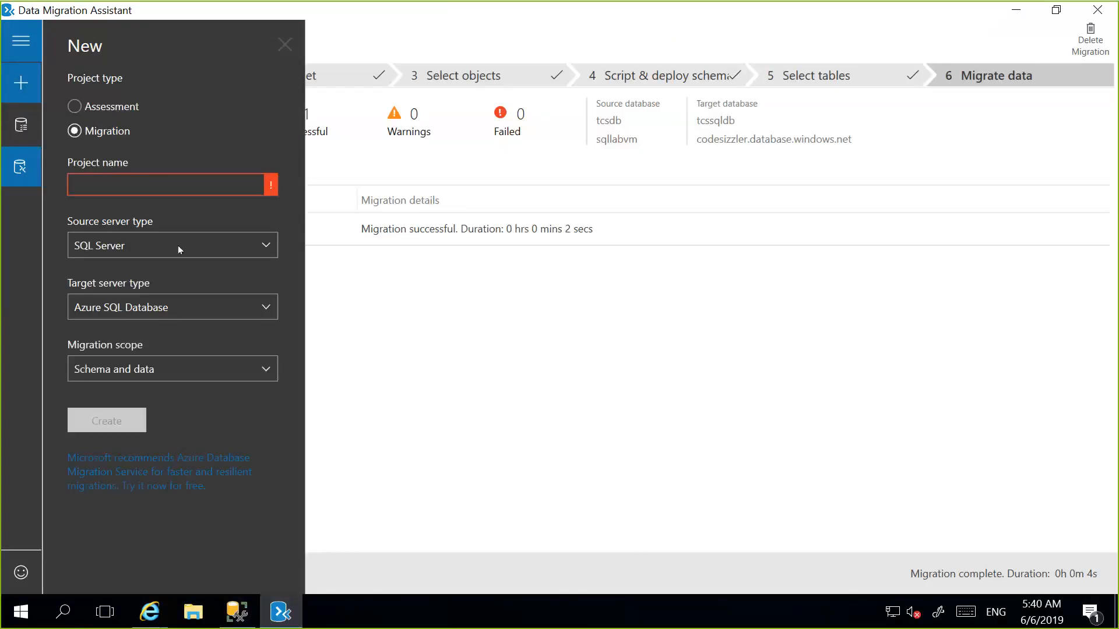
left_click(177, 245)
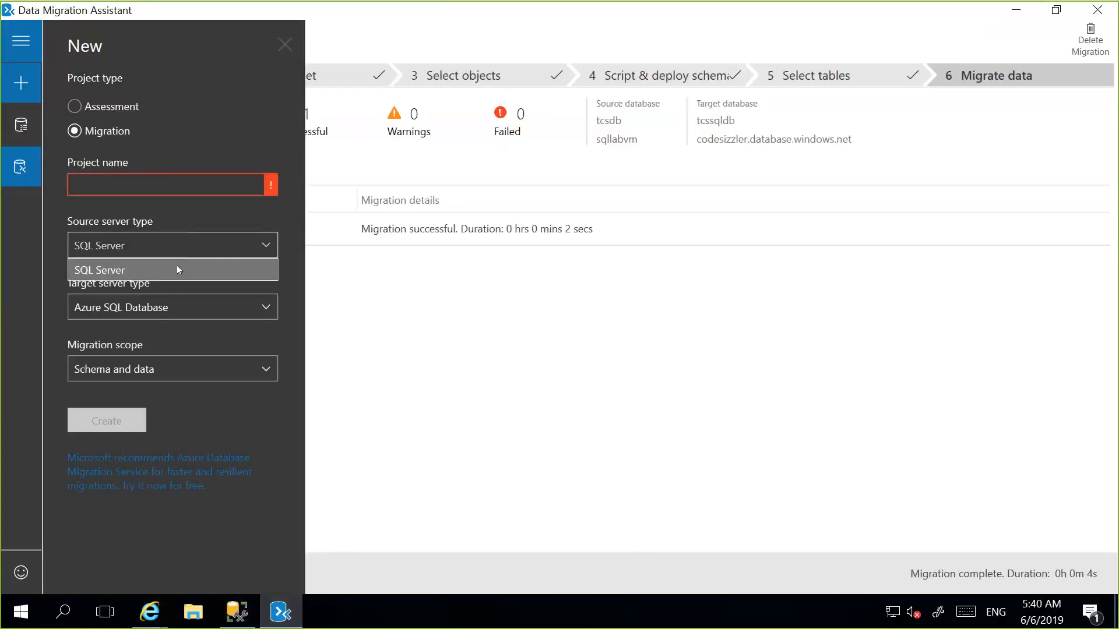
left_click(163, 312)
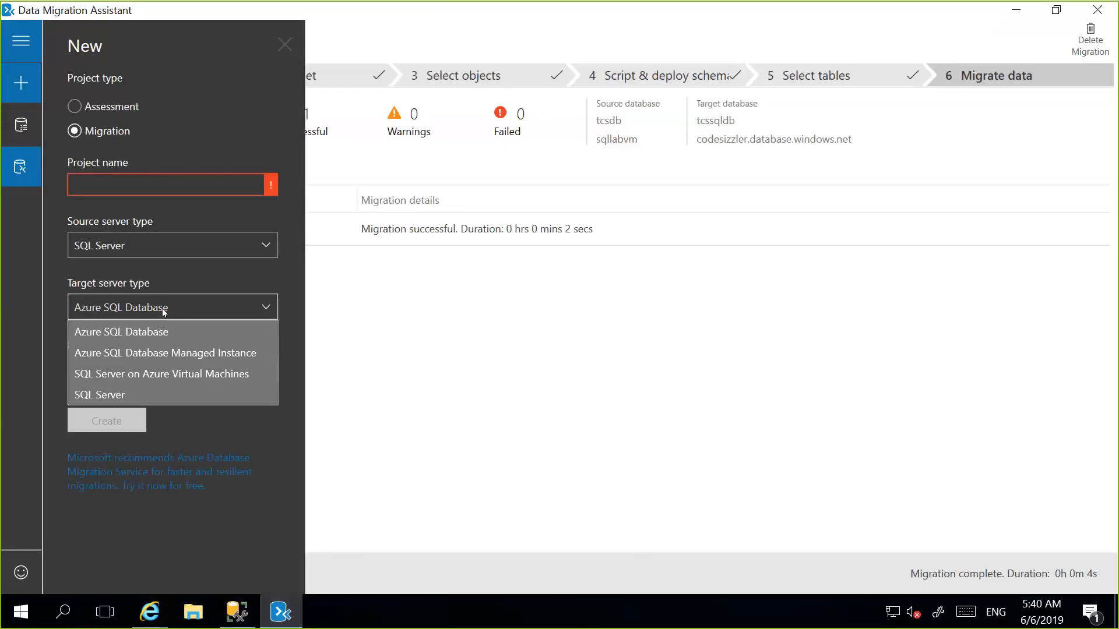
left_click(163, 312)
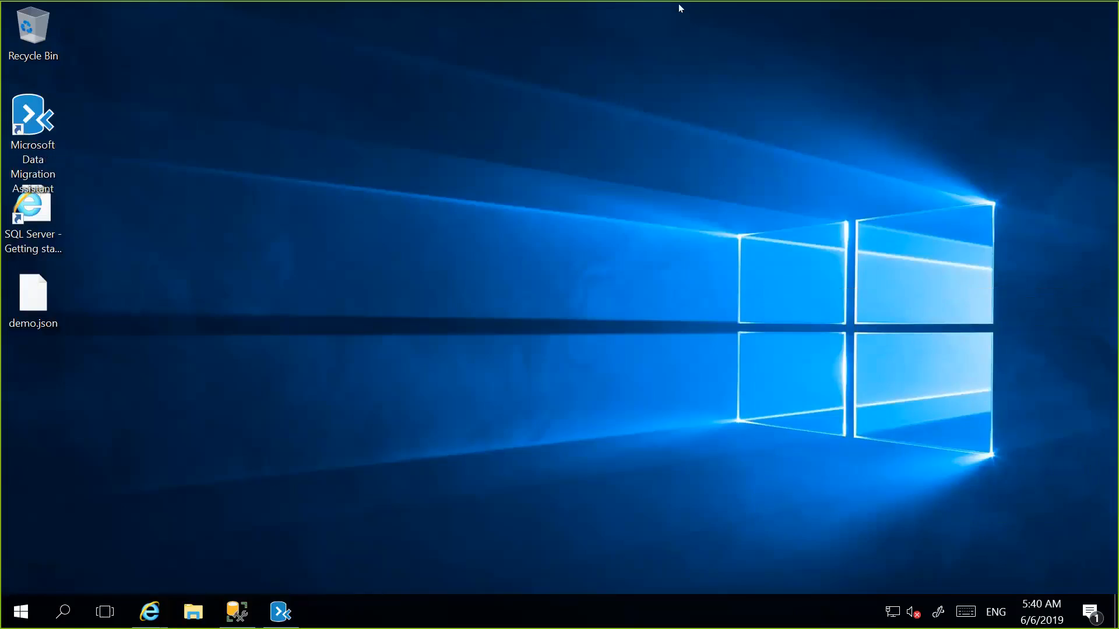
Switch from the remote VM to the Azure portal and find Azure Database Migration Service in the Marketplace for creating a resource.
mouse_move(680, 7)
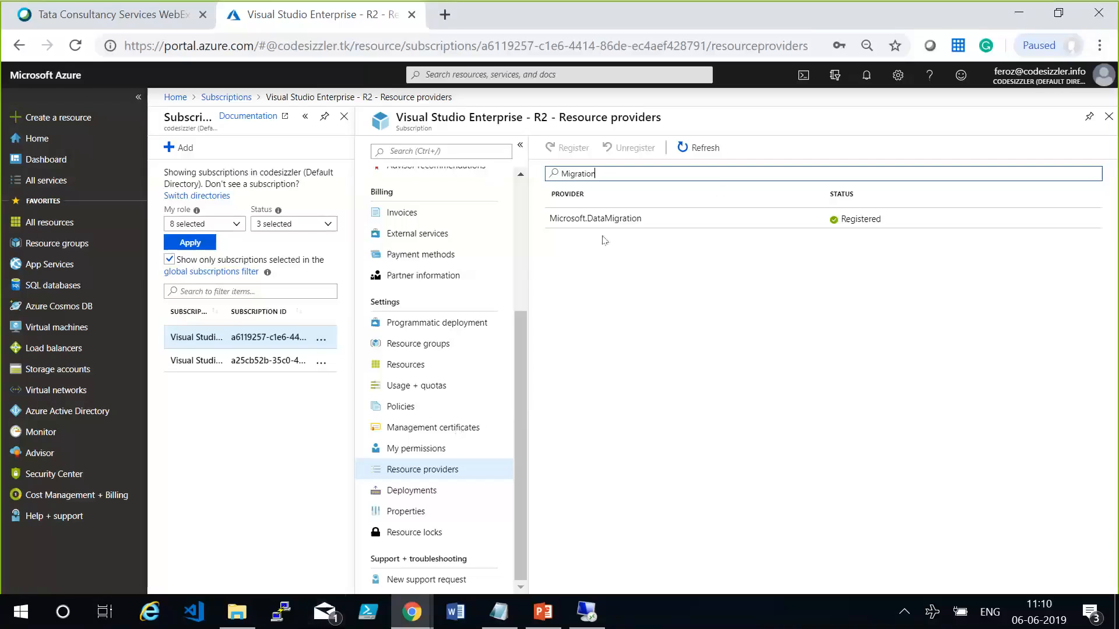
left_click(50, 78)
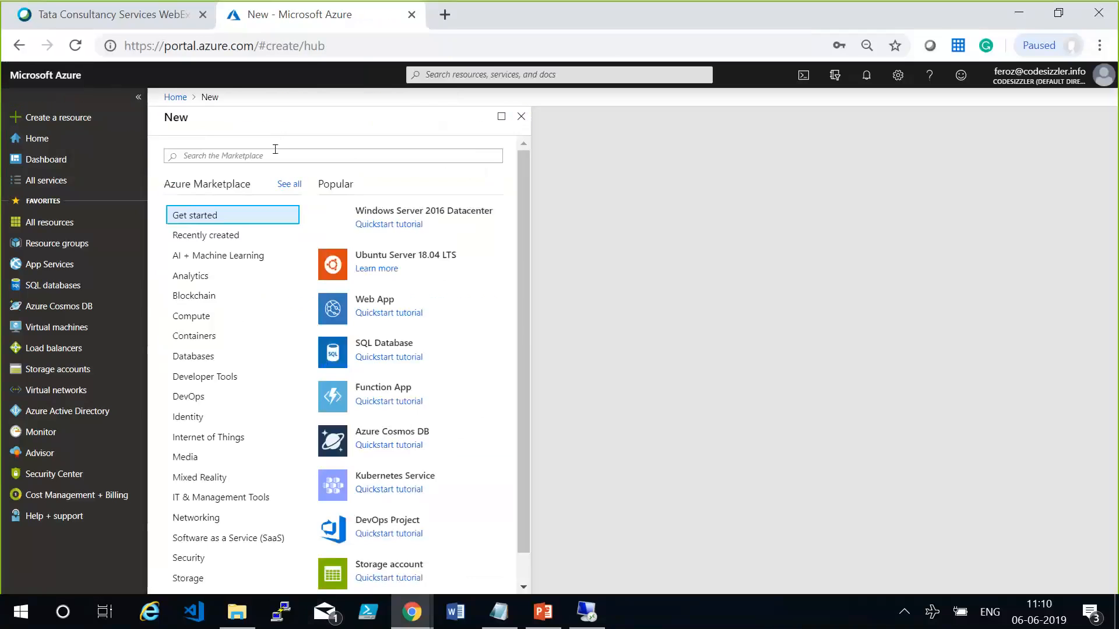
type("Azure Dataab")
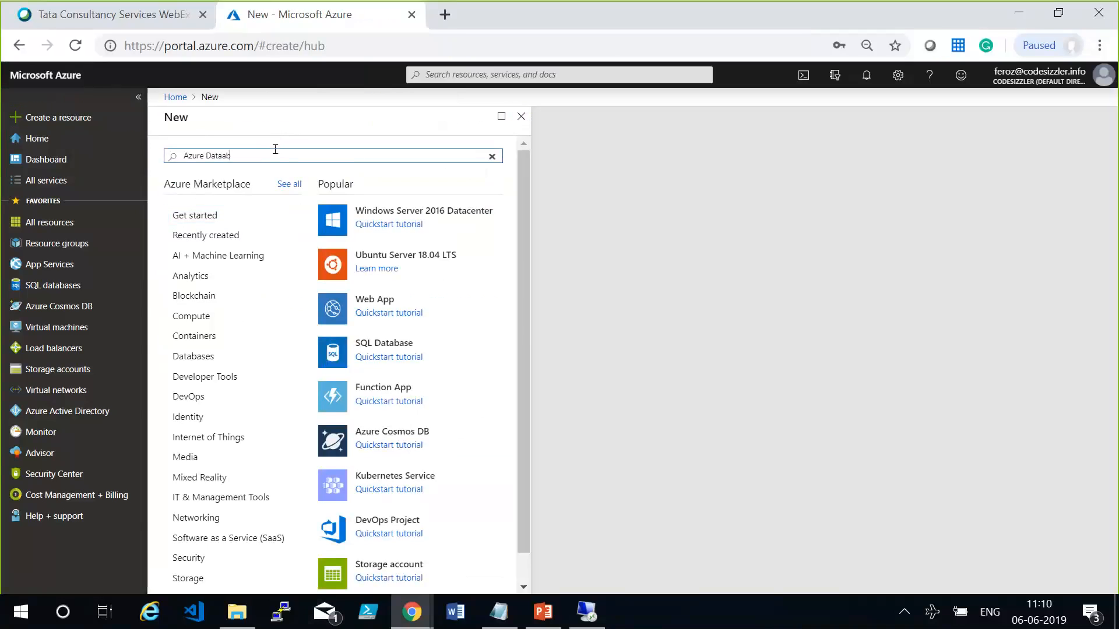
key("BackSpace")
key("BackSpace")
type("base")
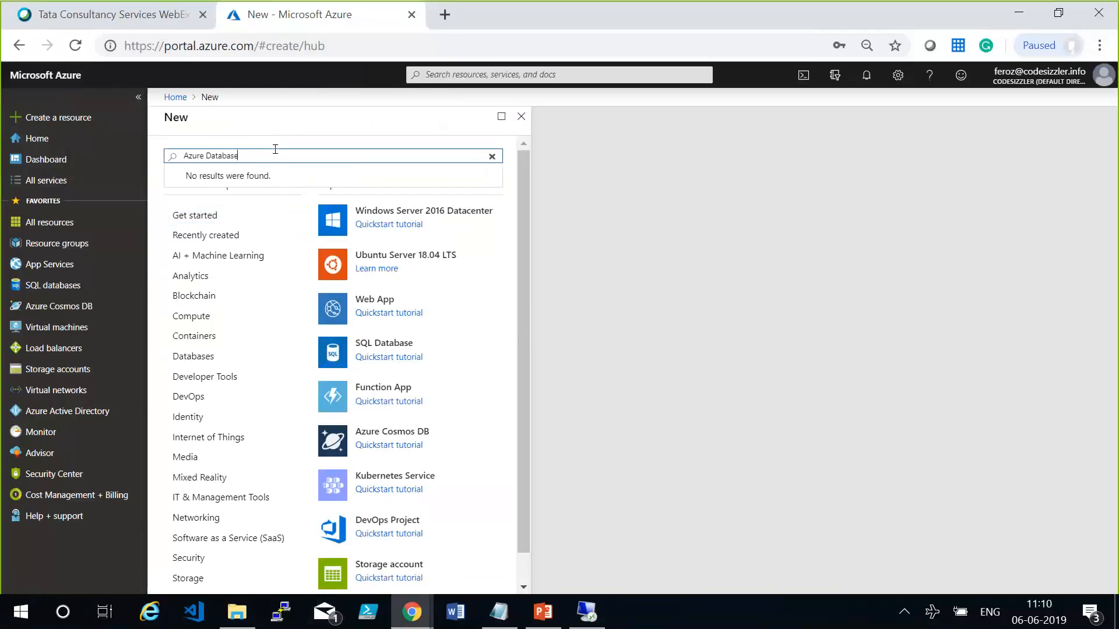
type(" Migration")
key("Down")
key("Return")
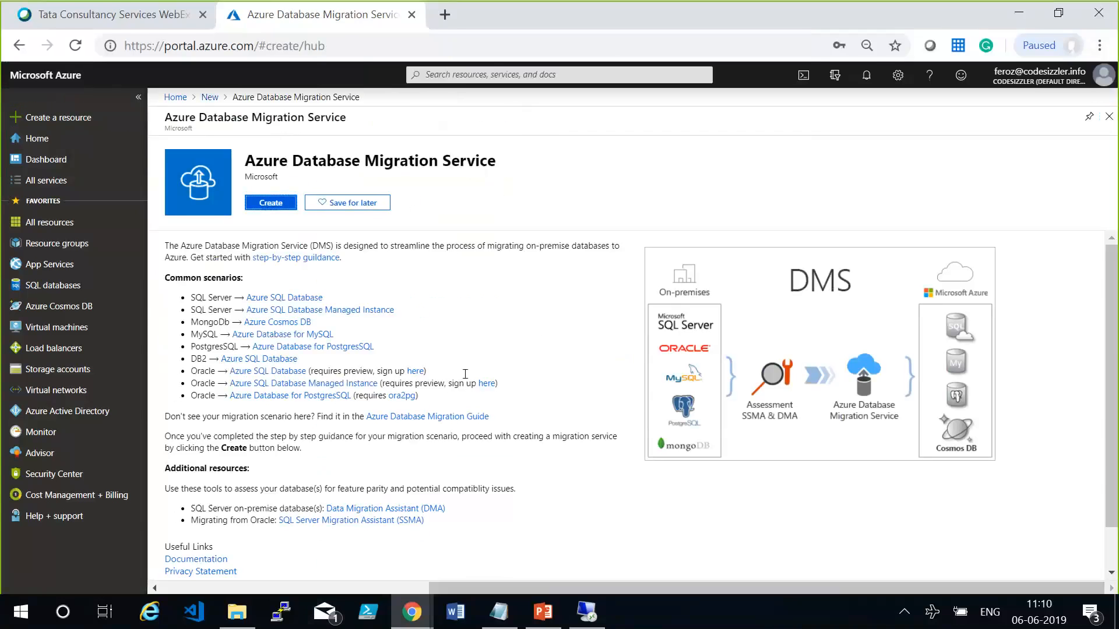
Review the common migration scenarios and the Data Migration Assistant resource on the Azure Database Migration Service page.
left_click_drag(194, 297, 240, 293)
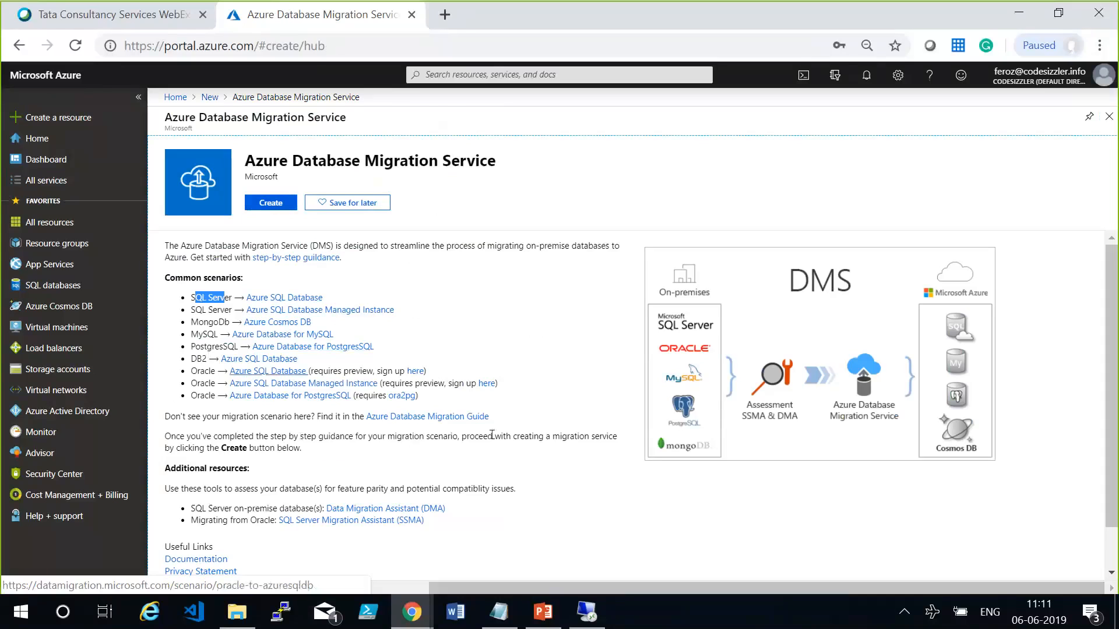
left_click(257, 484)
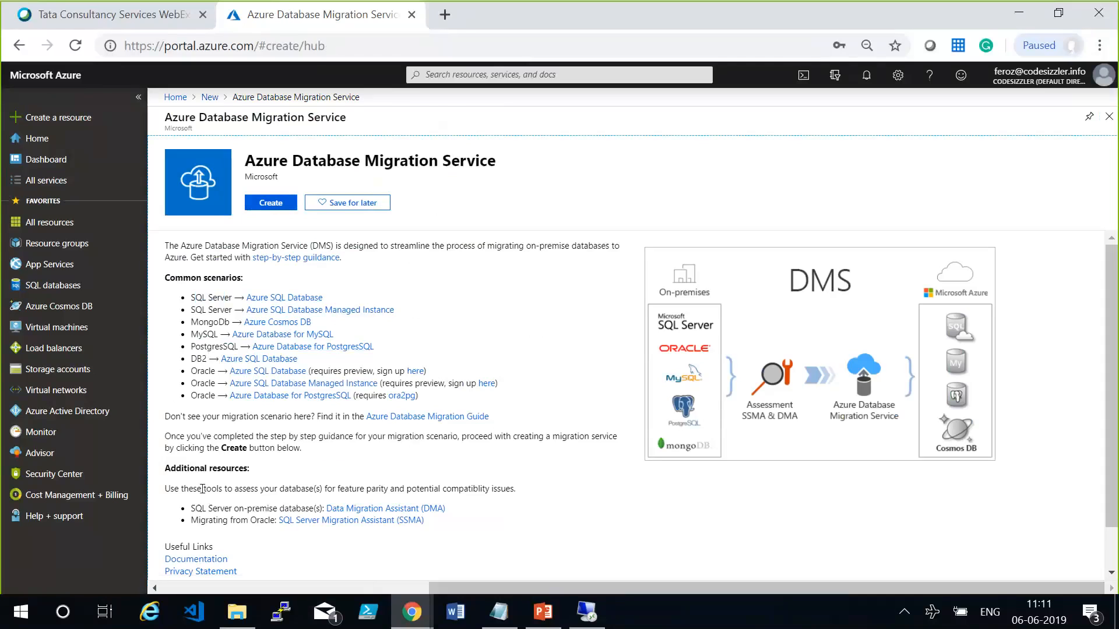
left_click_drag(247, 509, 445, 508)
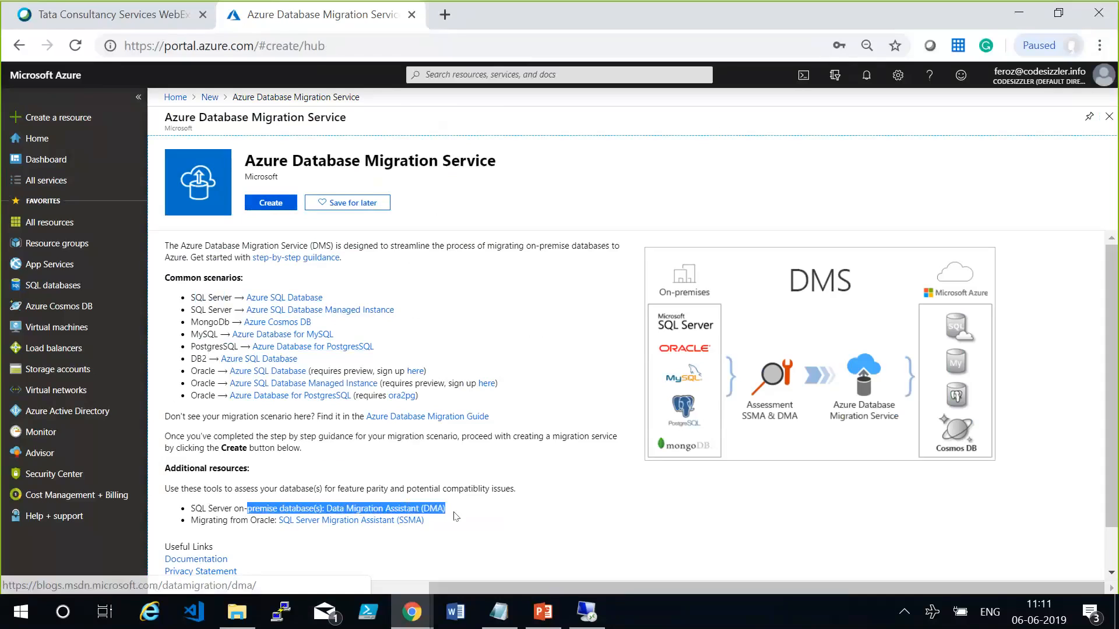
left_click(513, 478)
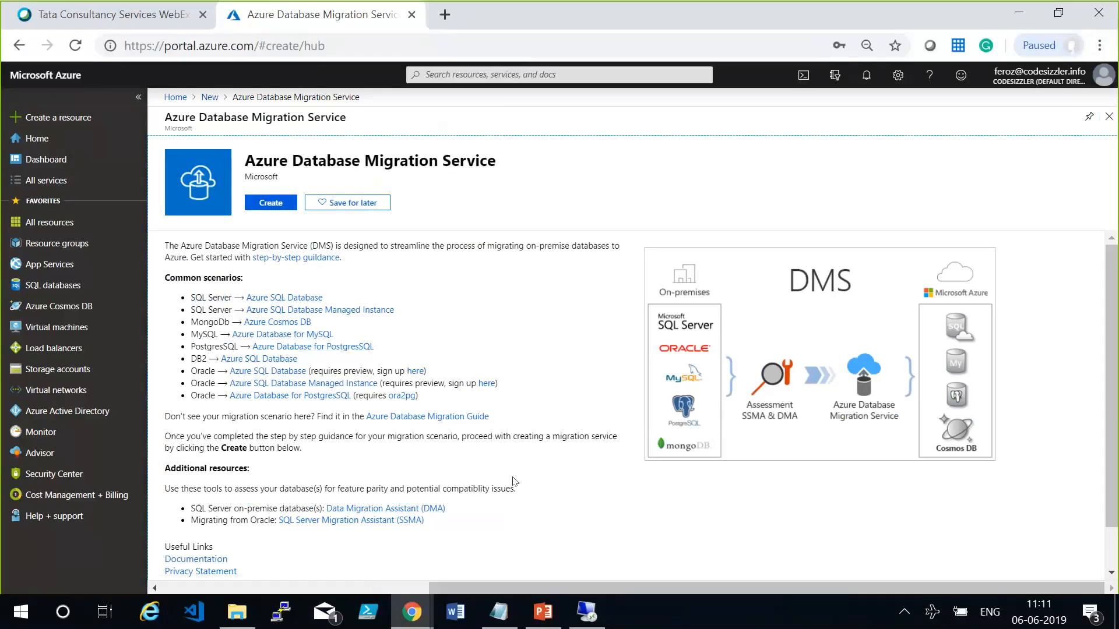
Start creating a migration service, reload the creation form and name the service codesizzlerdms.
left_click(268, 204)
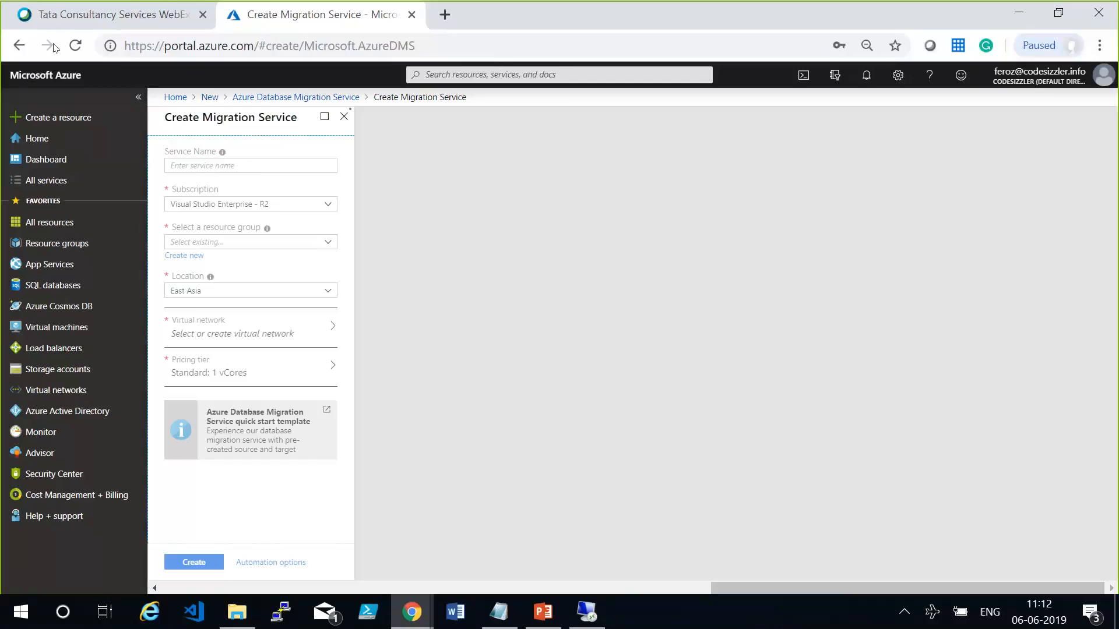
left_click(75, 46)
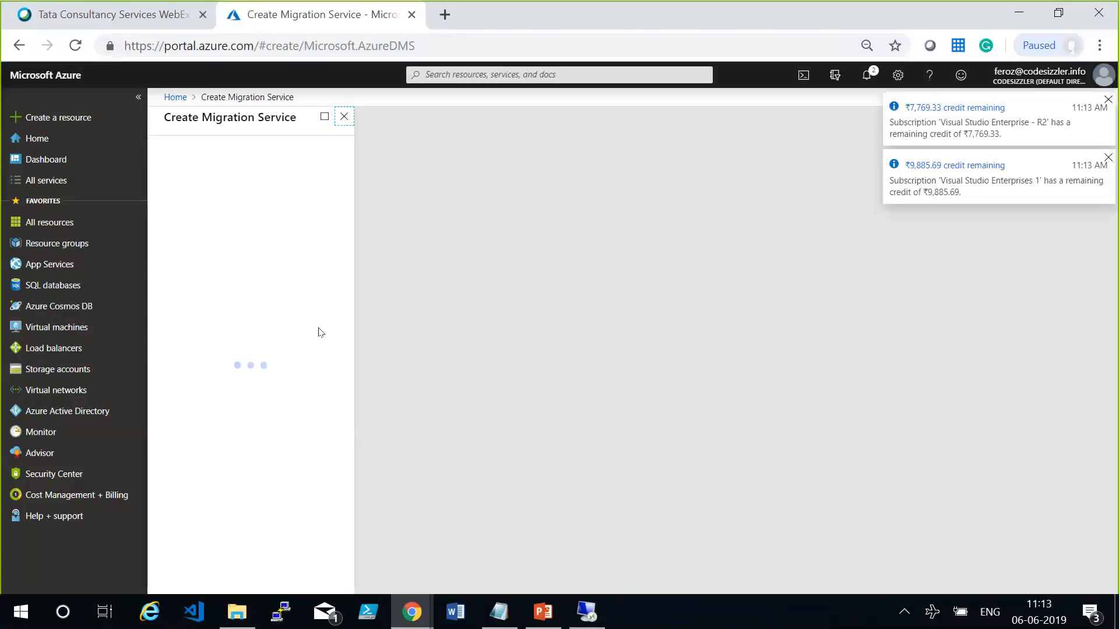
left_click(282, 159)
type("c")
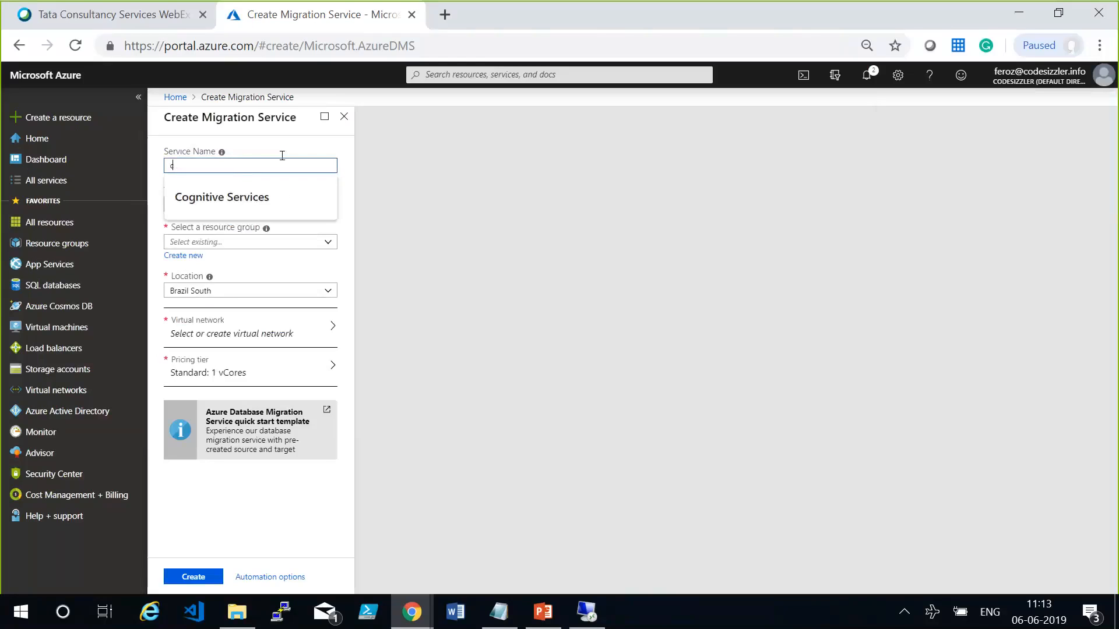
type("odesizzlerdm")
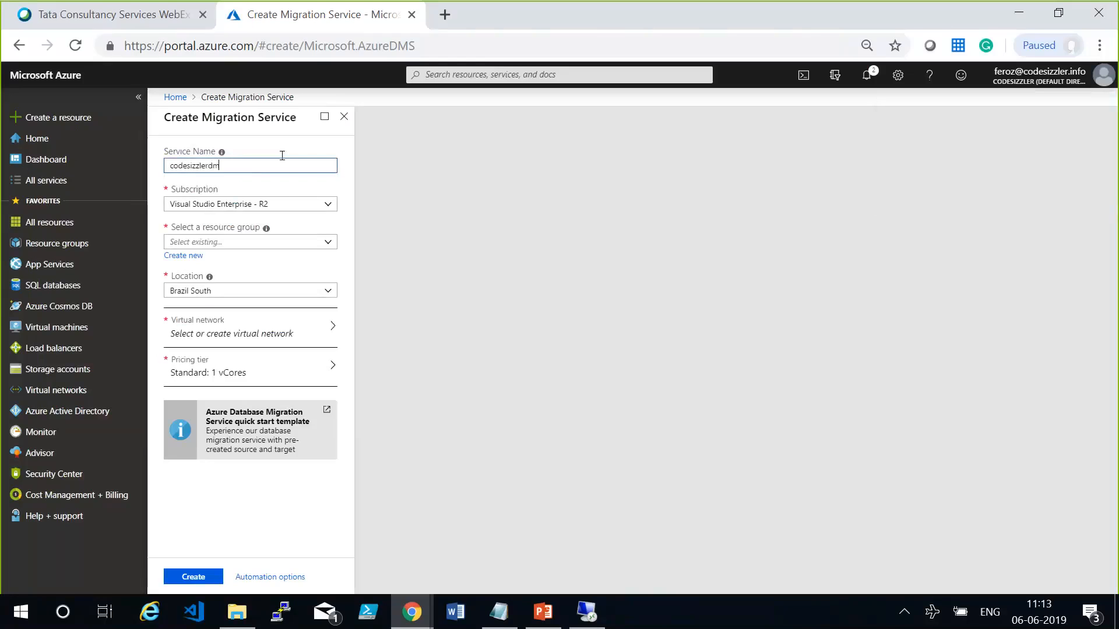
type("s")
key("Tab")
key("Tab")
Assign the migration service to the tcsvilt-rg resource group and set its location to Southeast Asia.
left_click(327, 243)
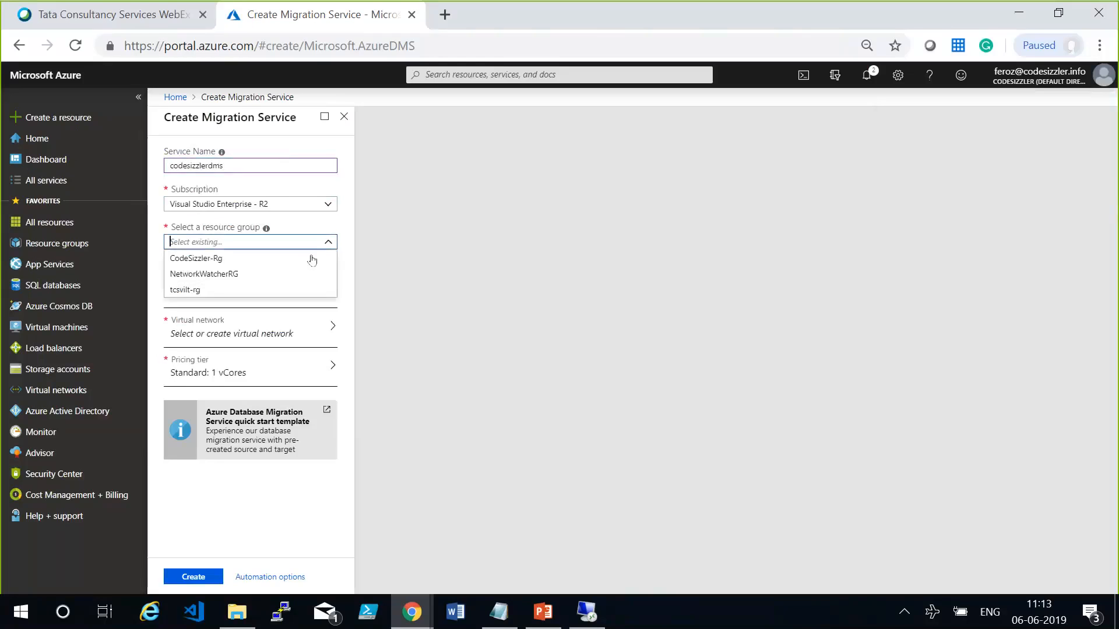
left_click(224, 288)
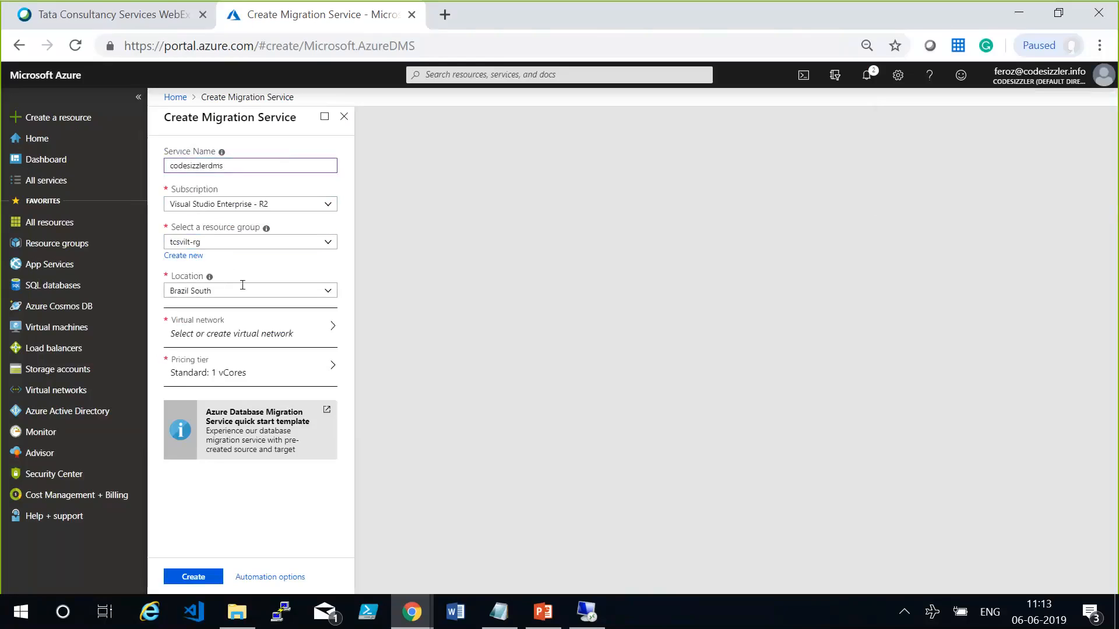
left_click(242, 287)
type("Southeas")
left_click(251, 322)
Add a new virtual network named codesizzlervnet for the migration service.
left_click(254, 325)
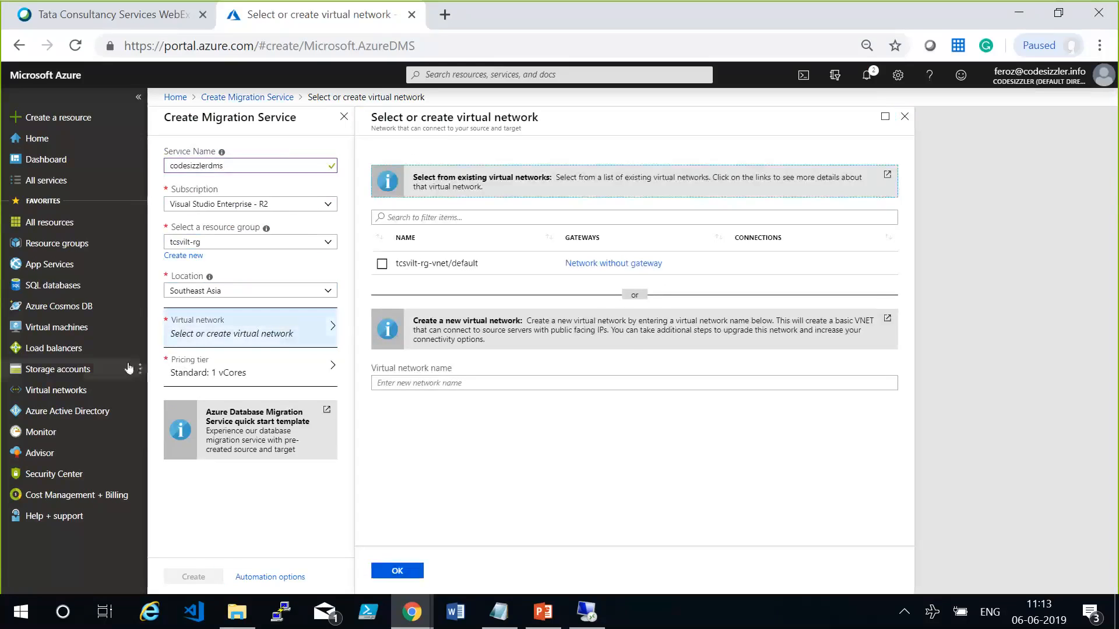
left_click(379, 381)
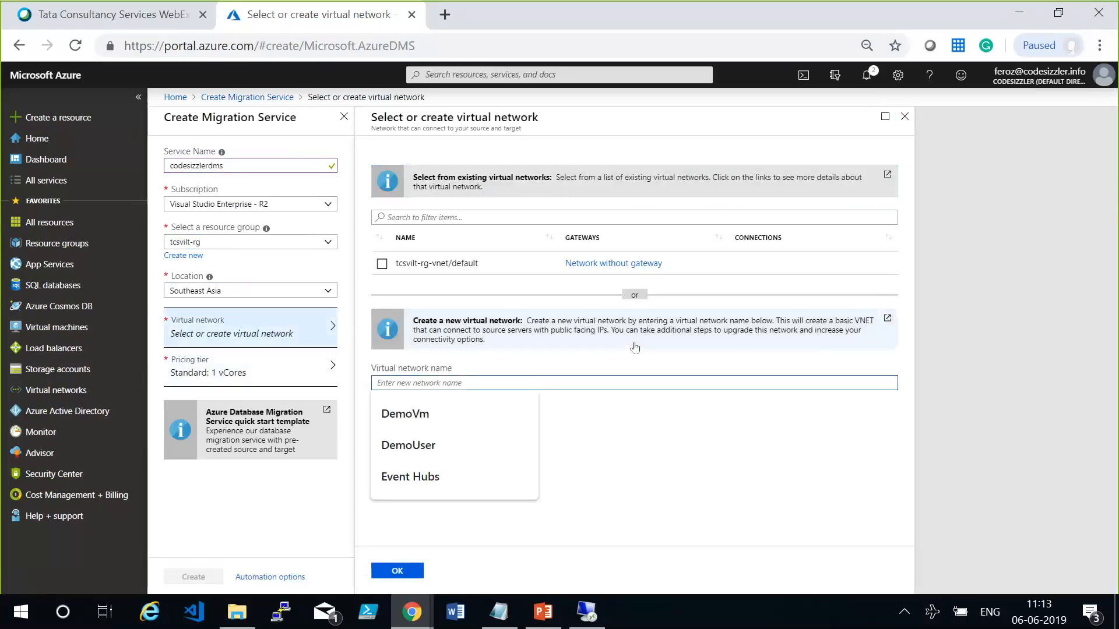
type("codesizzlervnet")
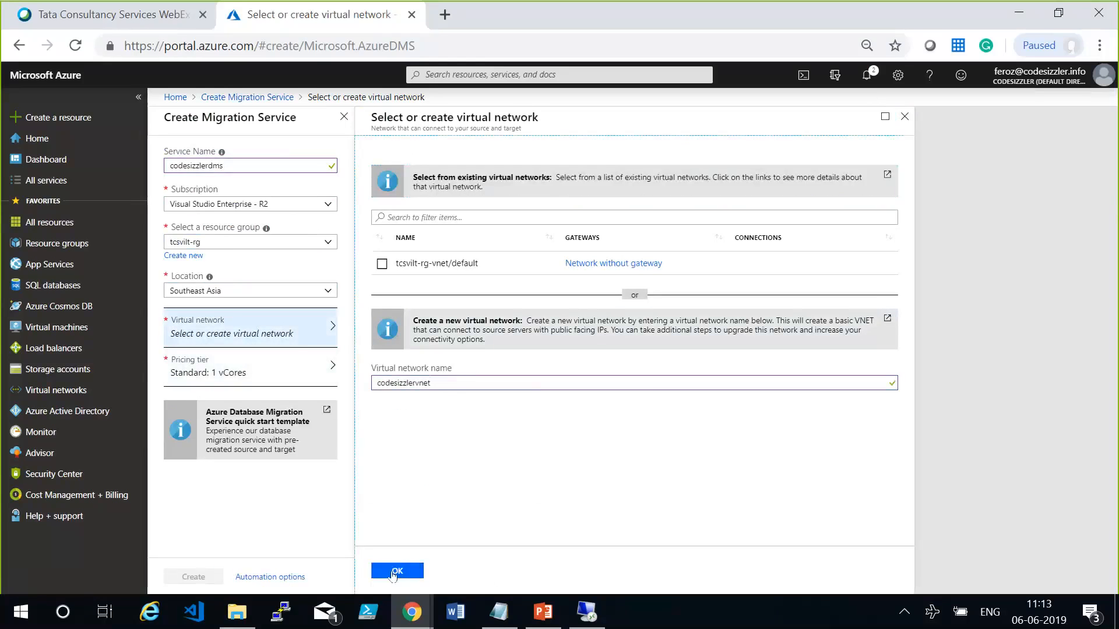
left_click(396, 570)
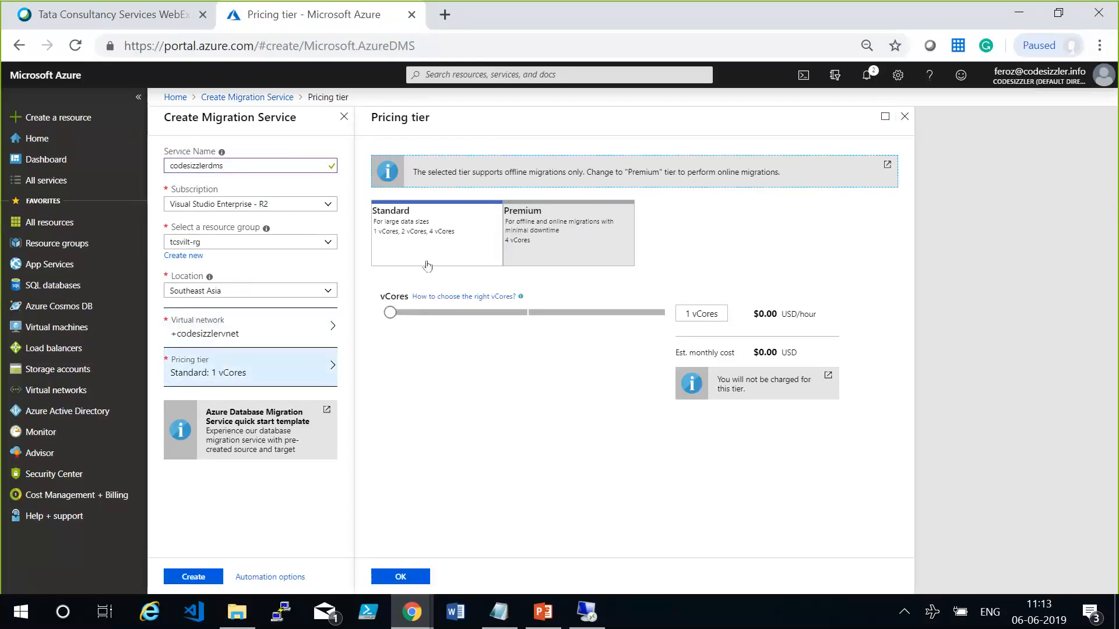
Check the Data Migration Service Pricing slide in PowerPoint, accept the Standard: 1 vCores pricing tier in the portal and create the service.
left_click(427, 266)
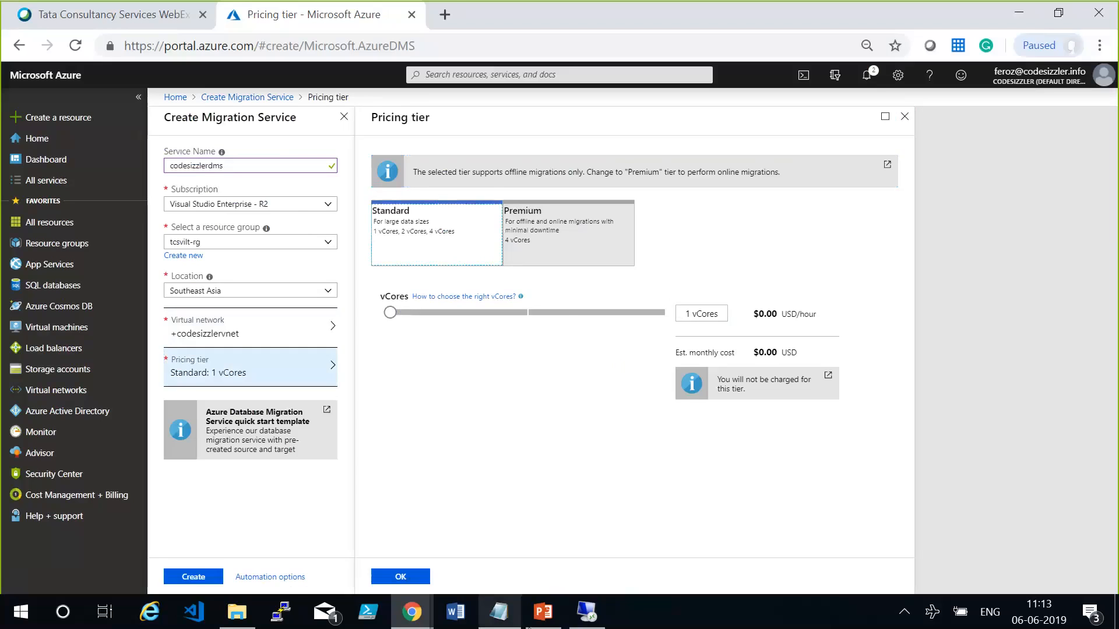
left_click(538, 619)
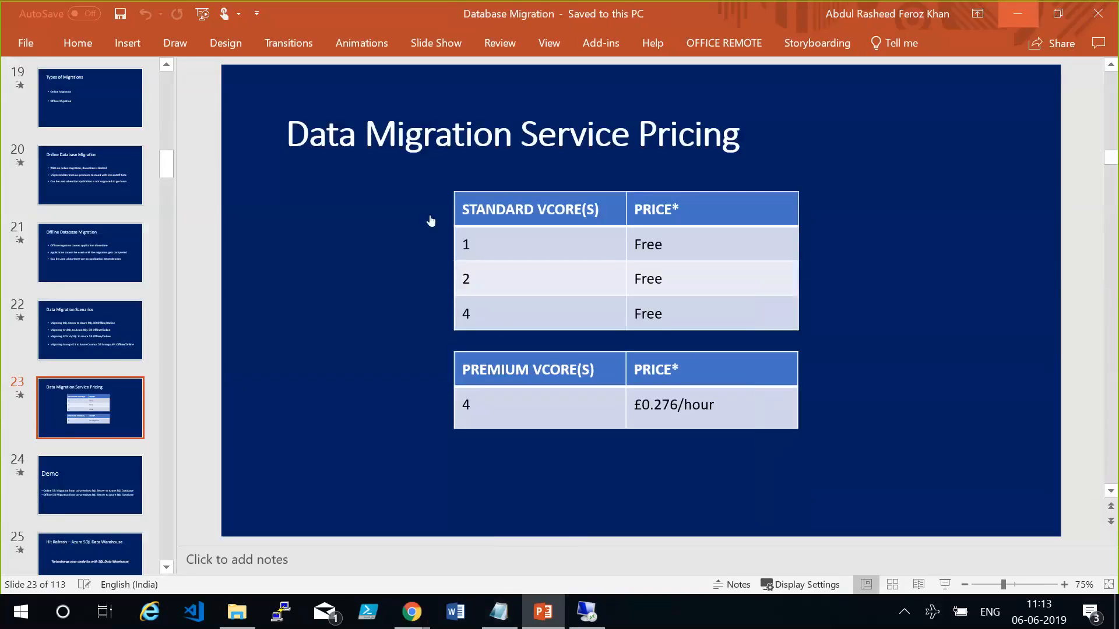
key("alt+Tab")
left_click(408, 578)
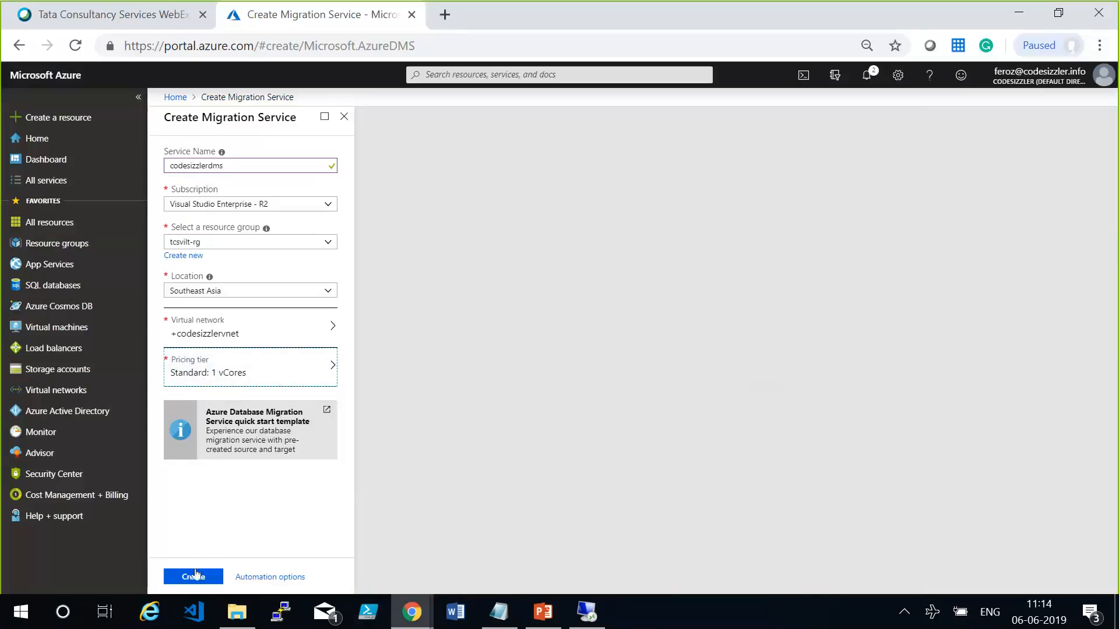
left_click(195, 574)
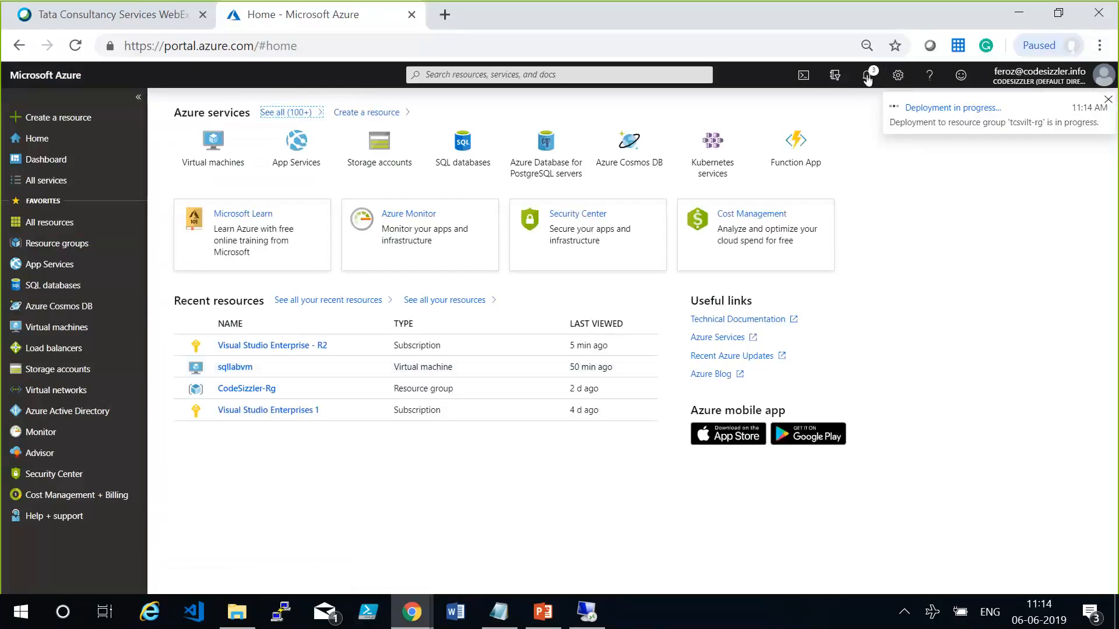
Open the running deployment from the notifications and view the operation details of the codesizzlerdms resource.
left_click(868, 77)
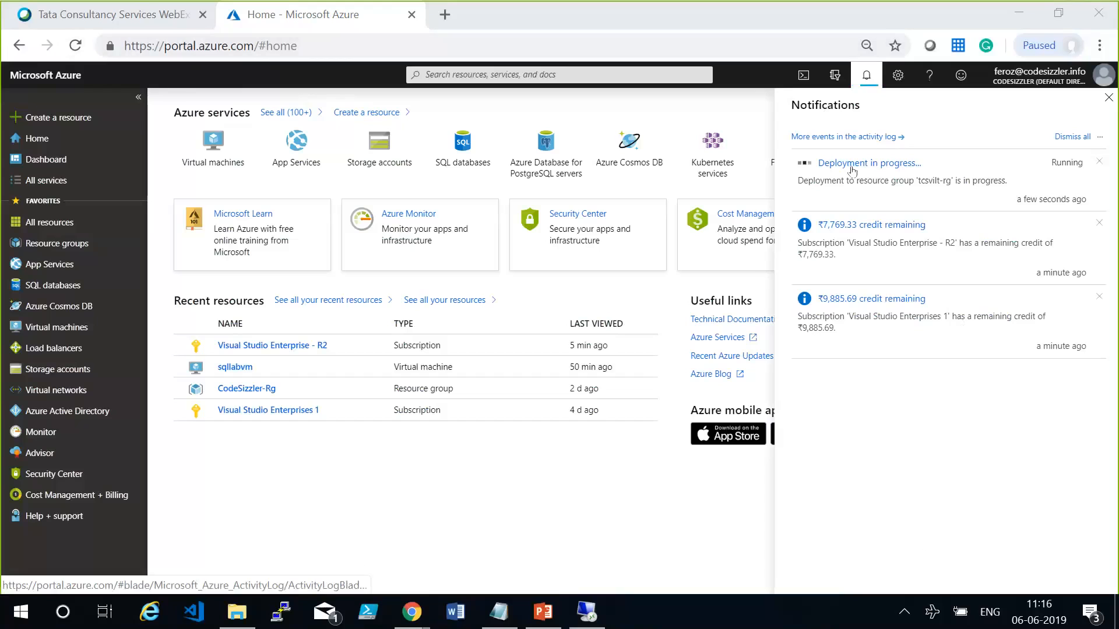
left_click(852, 166)
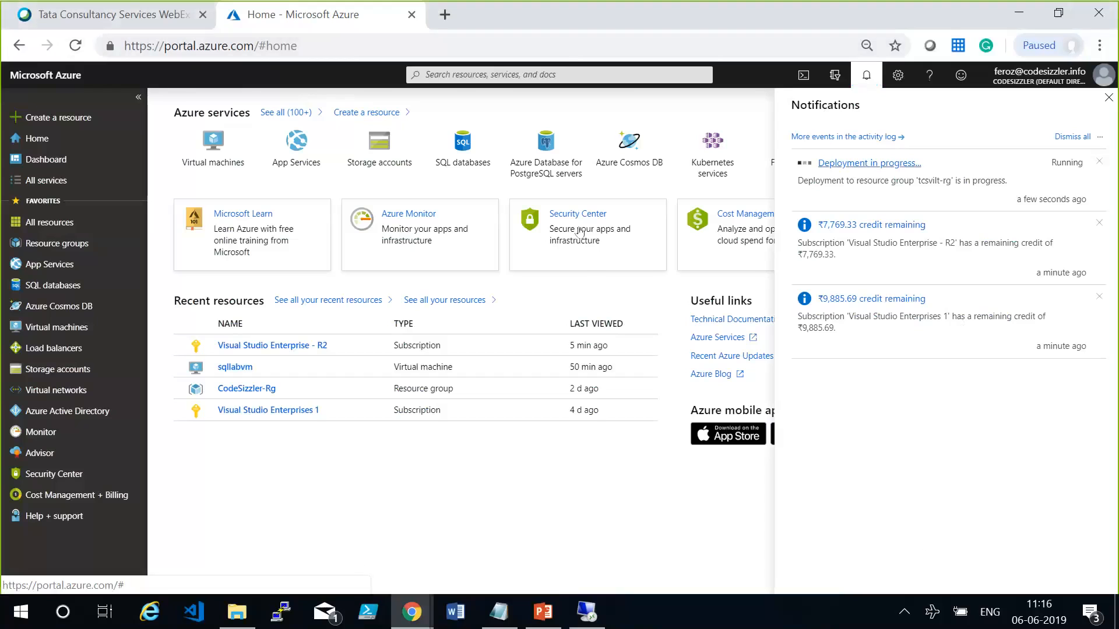
left_click(532, 241)
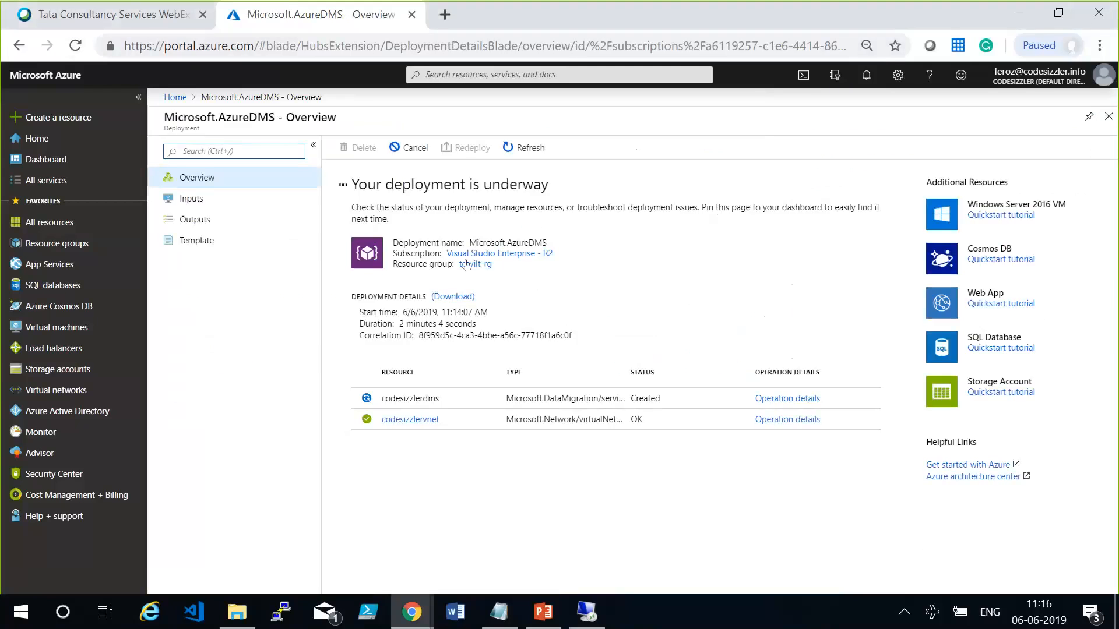
left_click(425, 397)
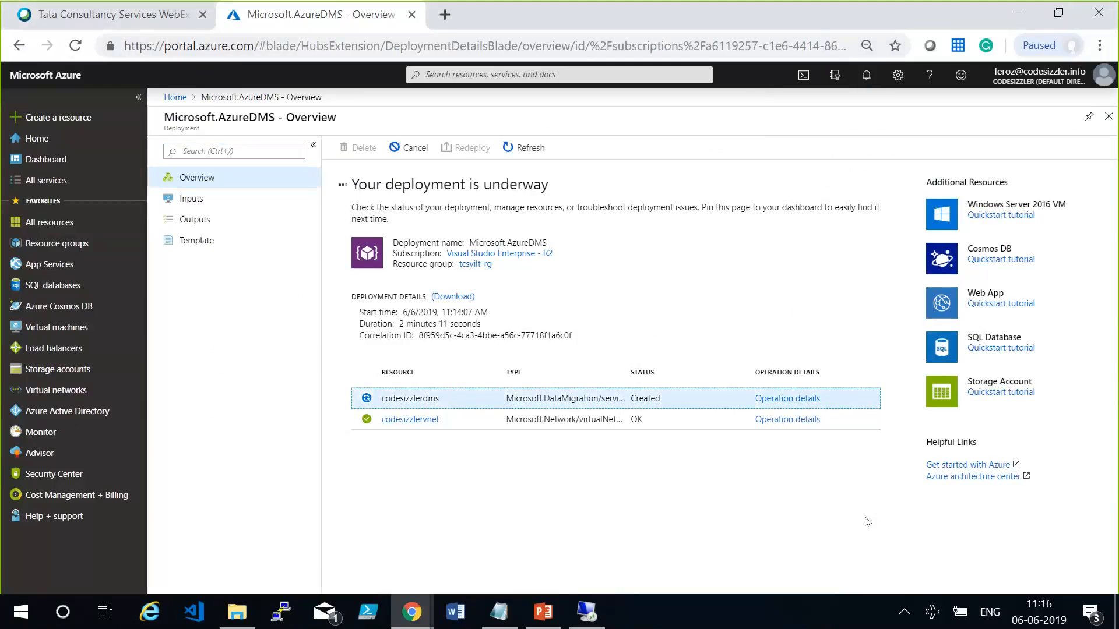
left_click(791, 402)
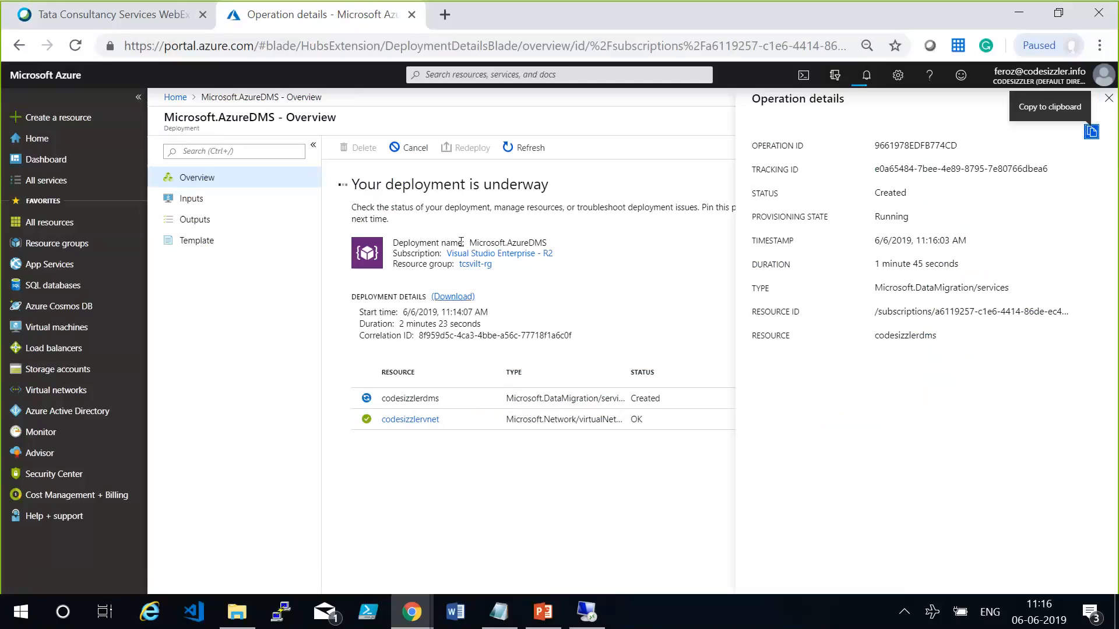
Open codesizzlerdms from the tcsvilt-rg resource group and examine its export template.
left_click(517, 307)
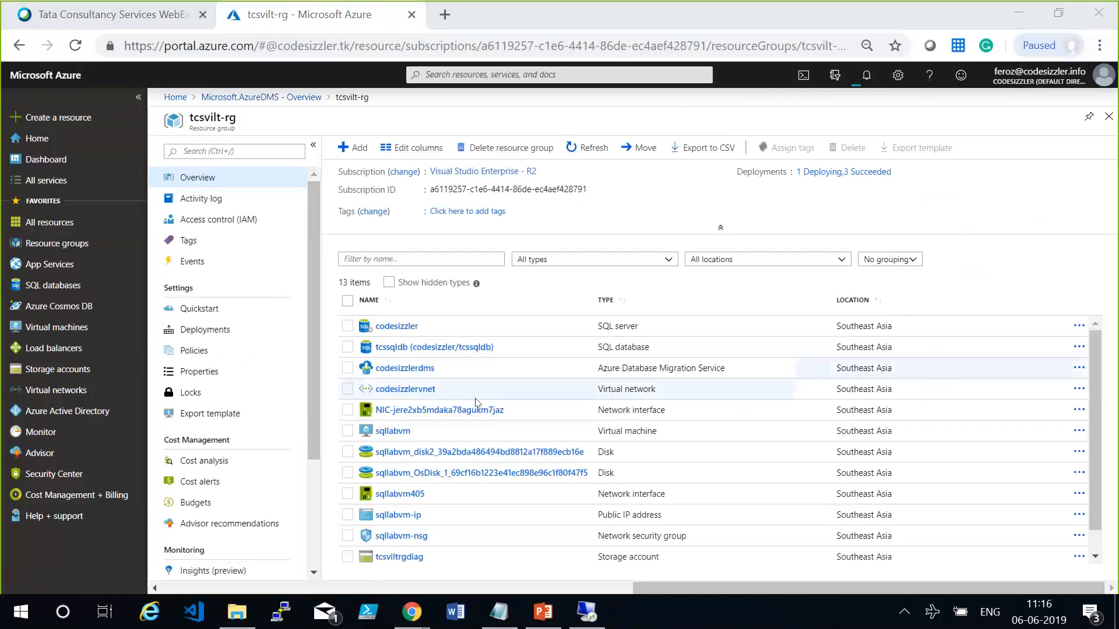
left_click(400, 370)
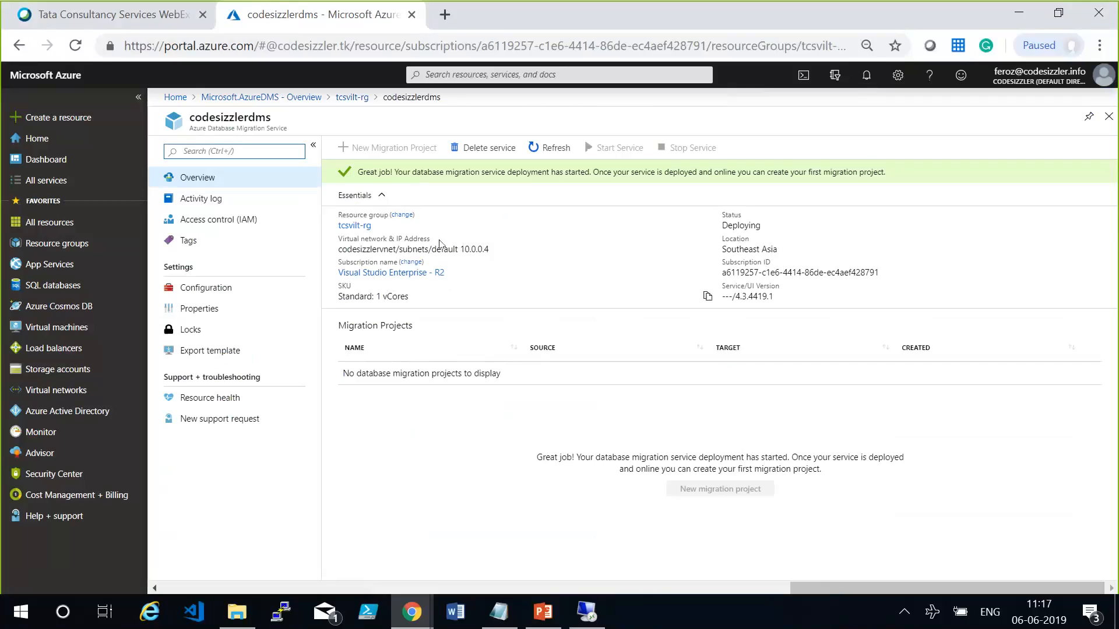
left_click(232, 350)
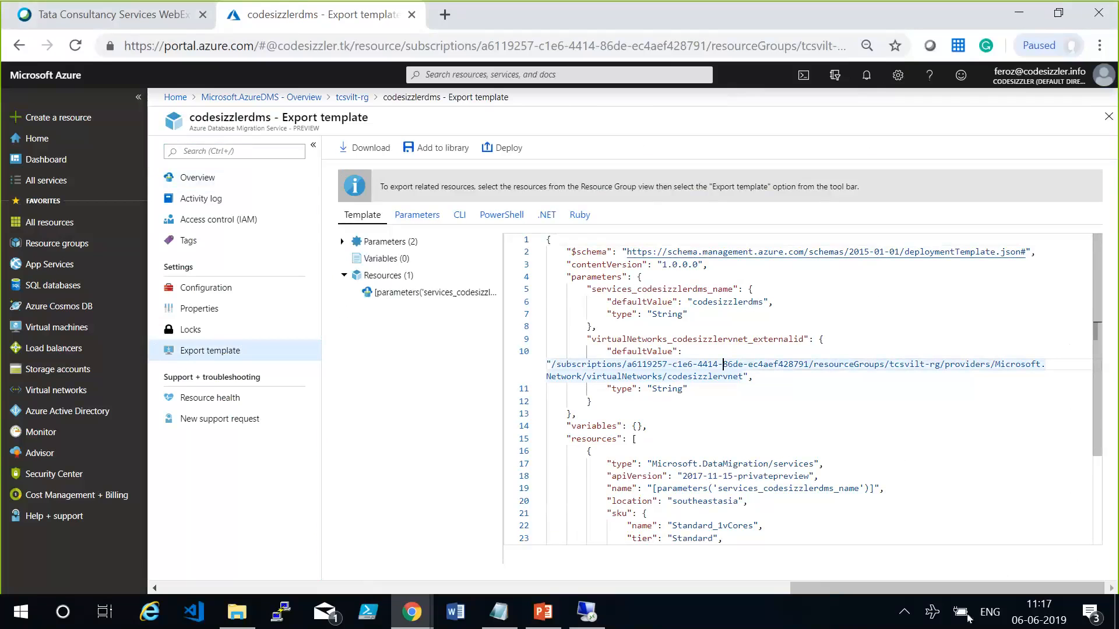
left_click(825, 399)
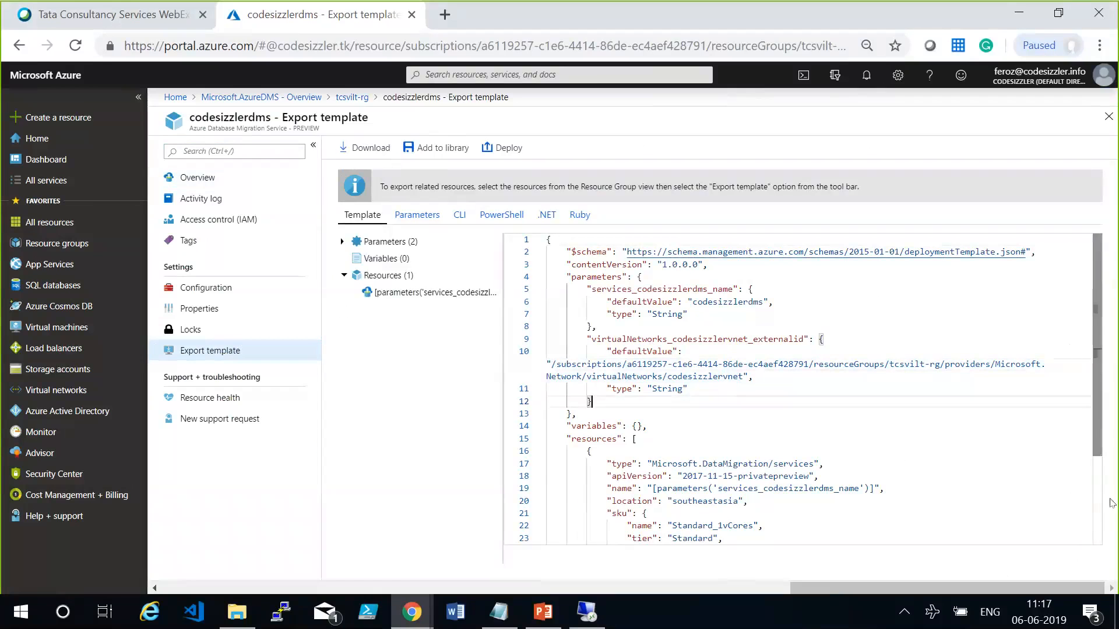
left_click_drag(1098, 387, 1115, 515)
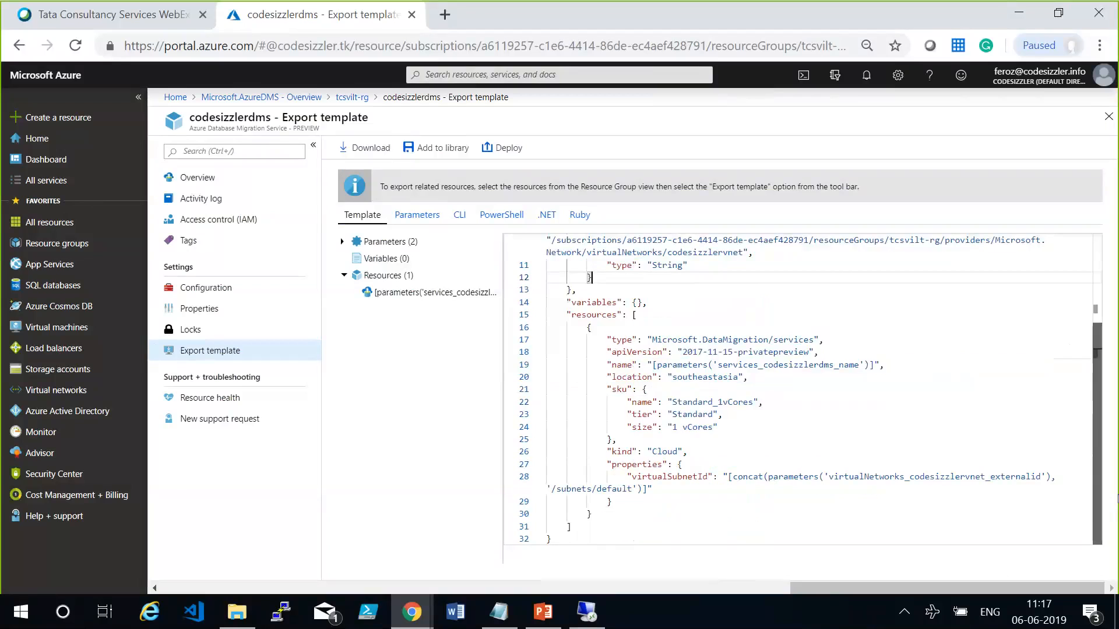
scroll(1047, 286, "up", 4)
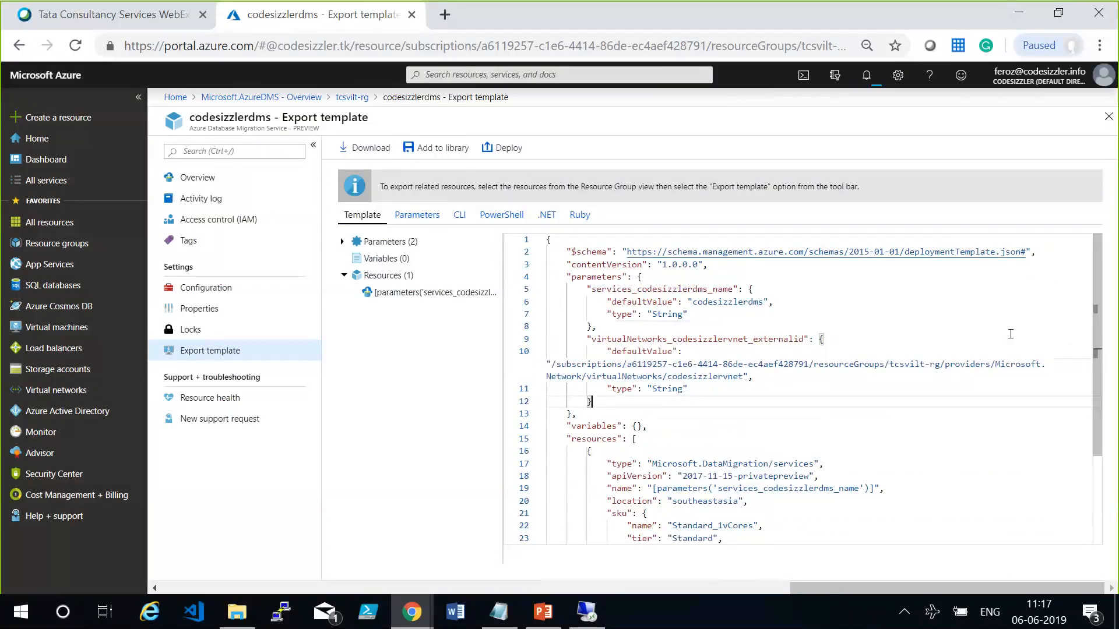
Try to start a new migration project from the codesizzlerdms overview and refresh the service's deployment status.
left_click(241, 179)
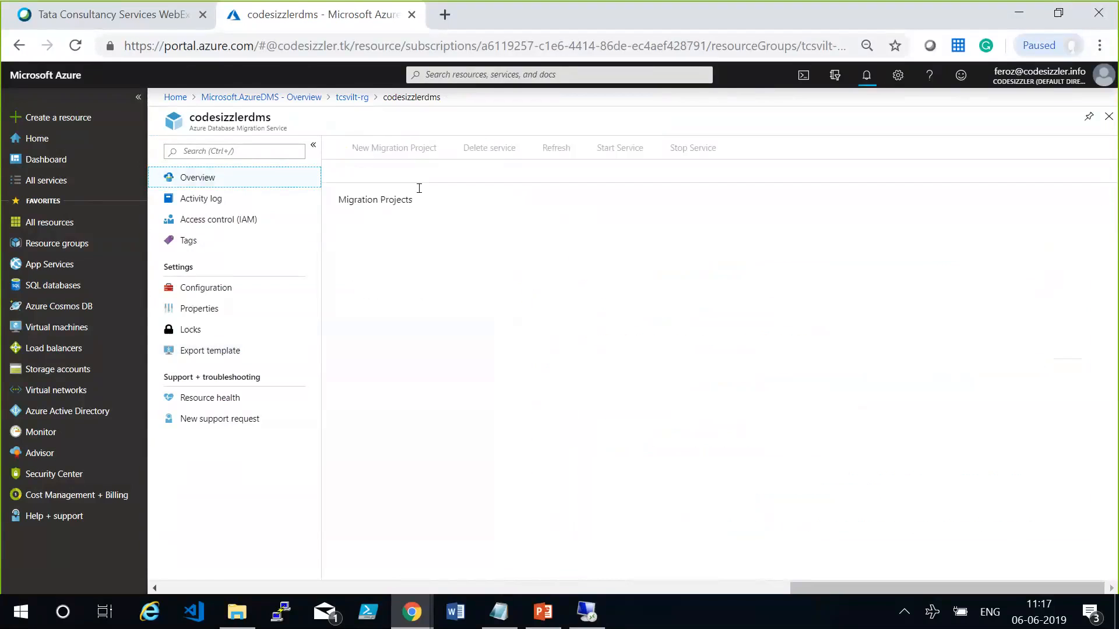
left_click(413, 149)
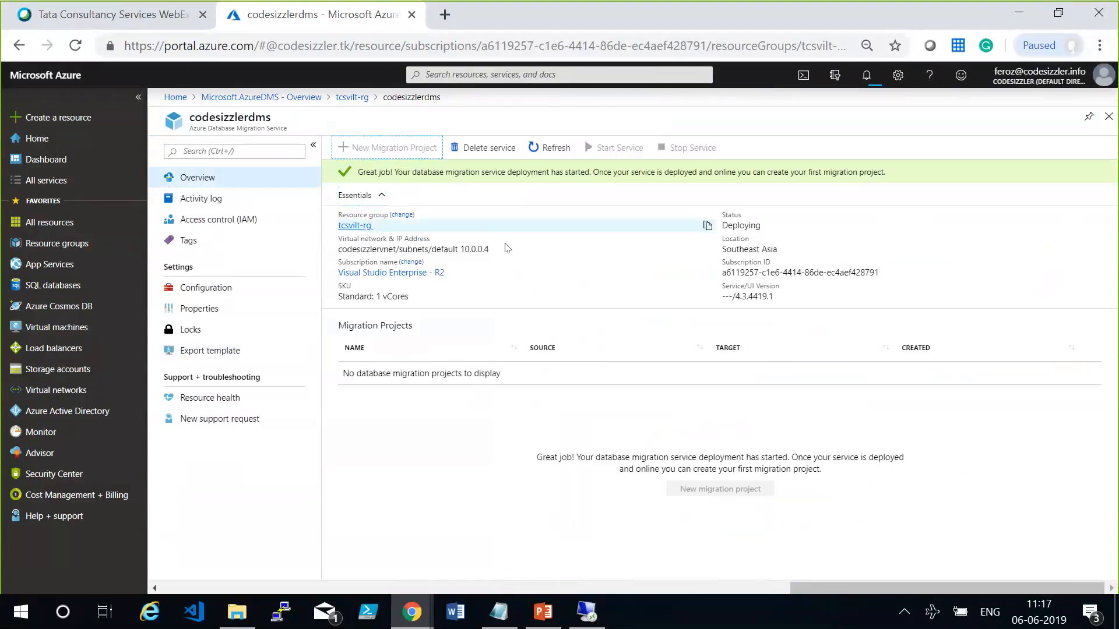
left_click(549, 148)
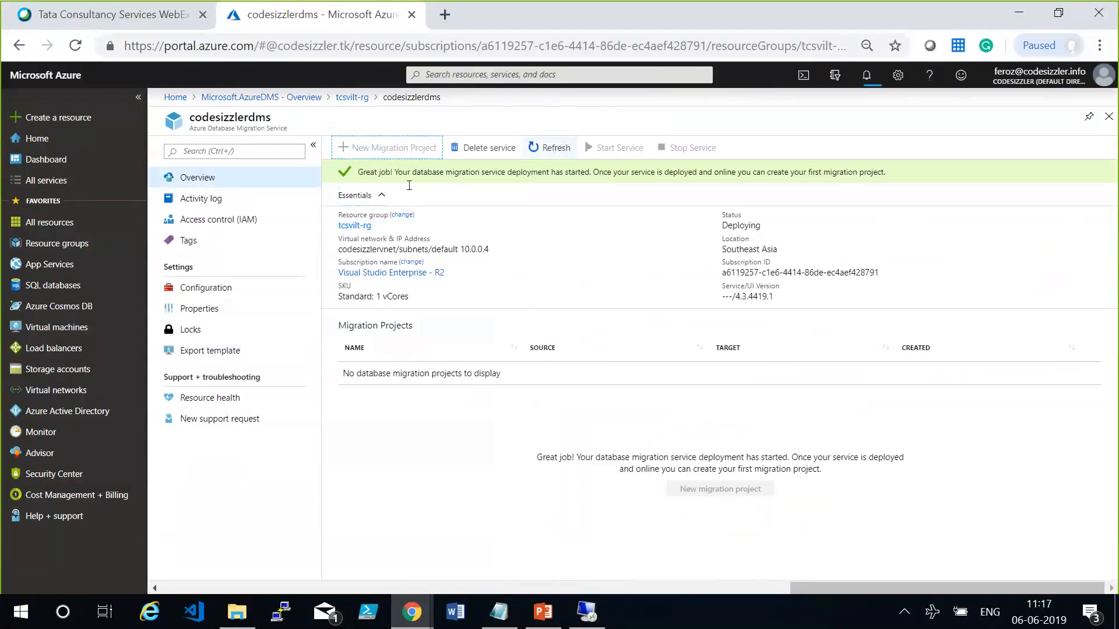
left_click(549, 147)
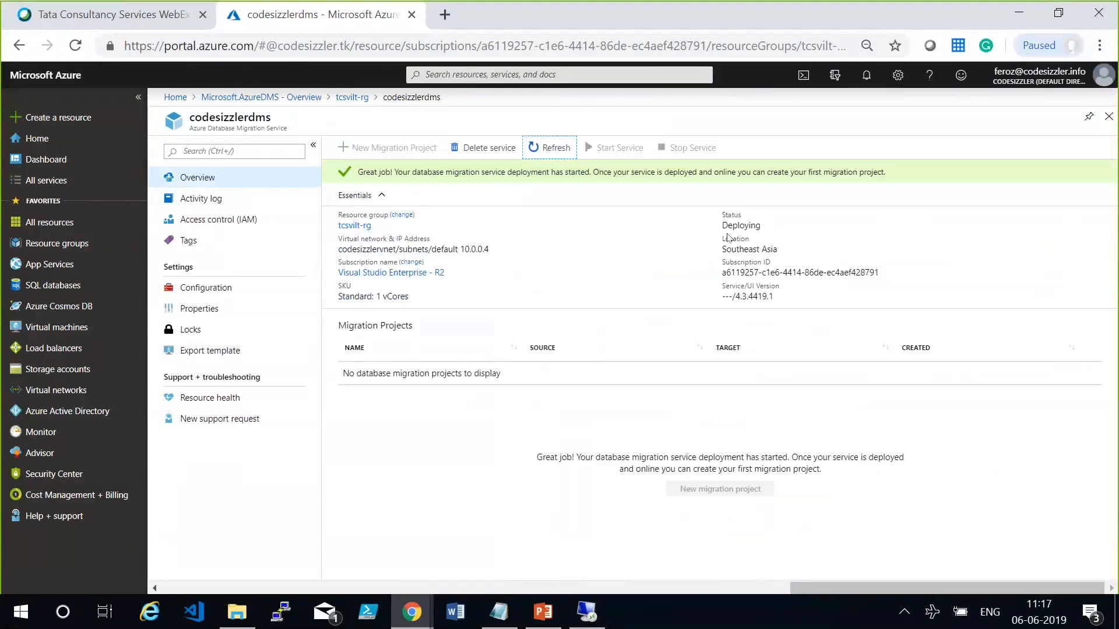
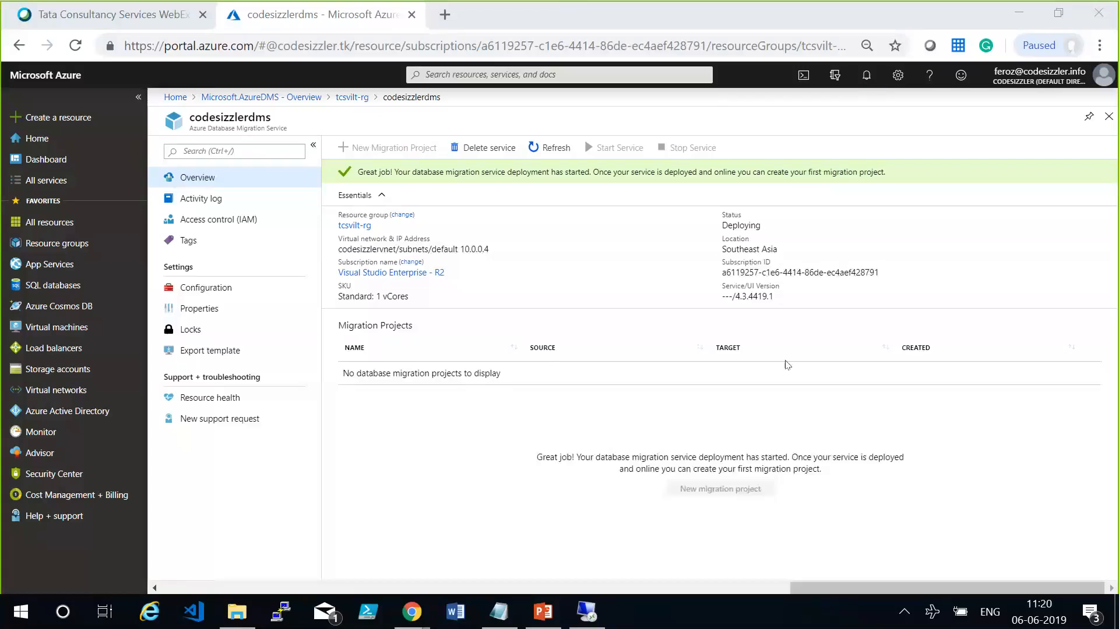
Refresh the codesizzlerdms overview and check its Status field, dismissing the service deletion form without deleting anything.
left_click(549, 148)
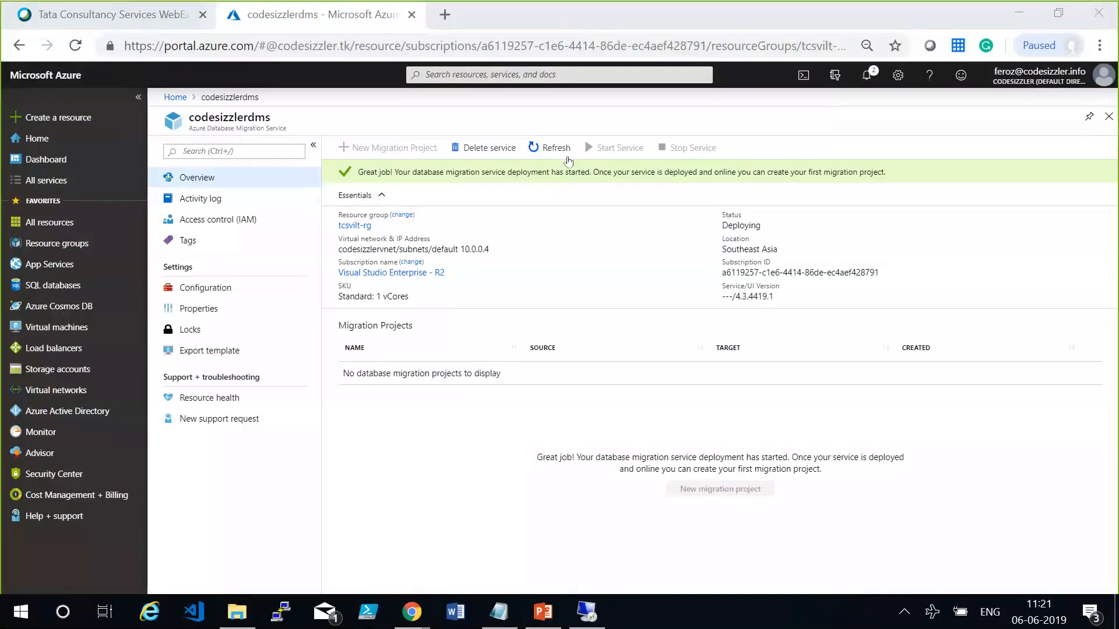
left_click(502, 147)
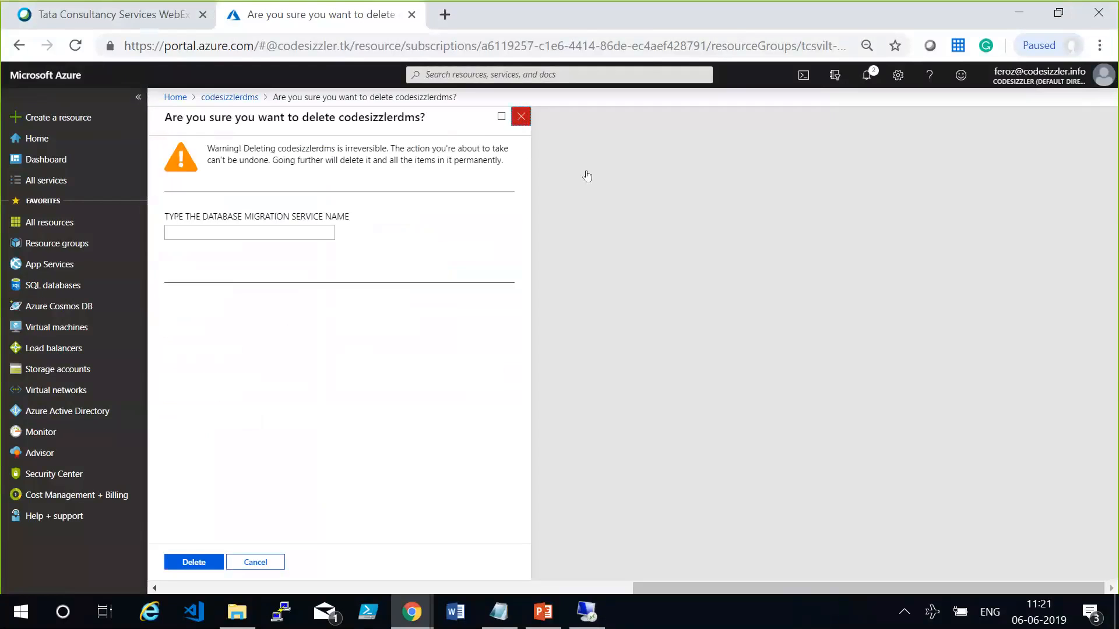
left_click(521, 117)
left_click(557, 154)
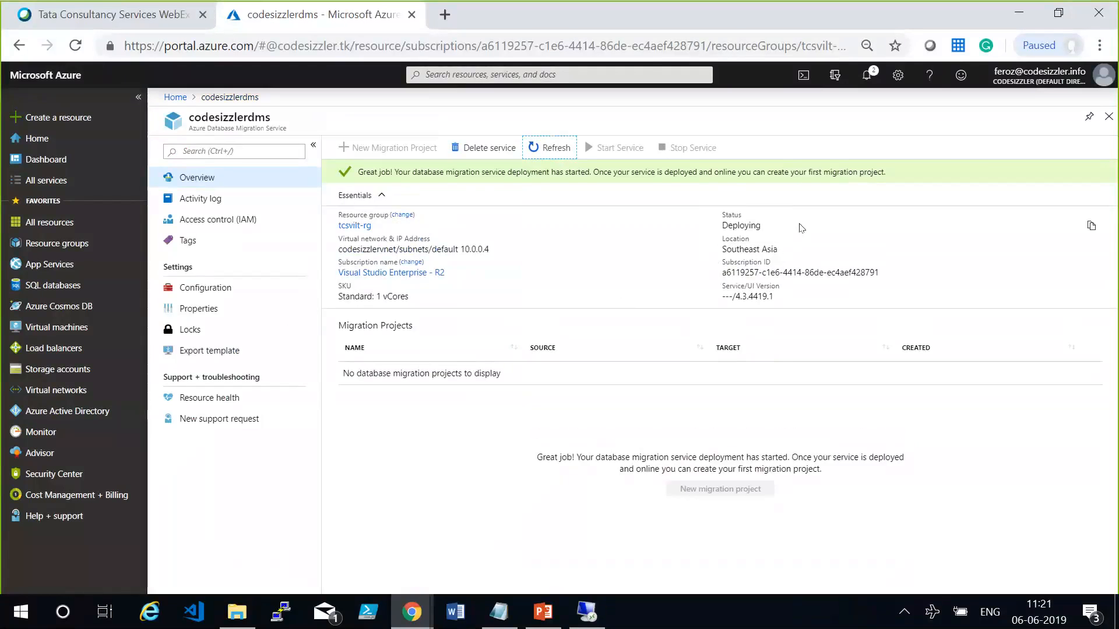
left_click_drag(762, 227, 732, 226)
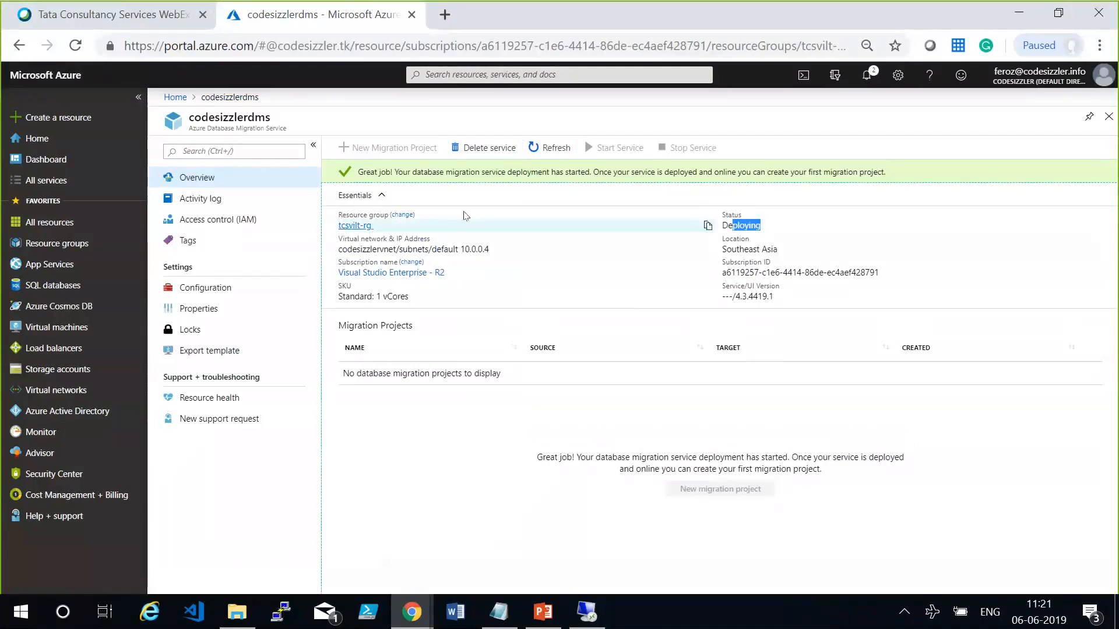
Try to start a new migration project for codesizzlerdms and refresh the service's deployment status repeatedly.
left_click(413, 149)
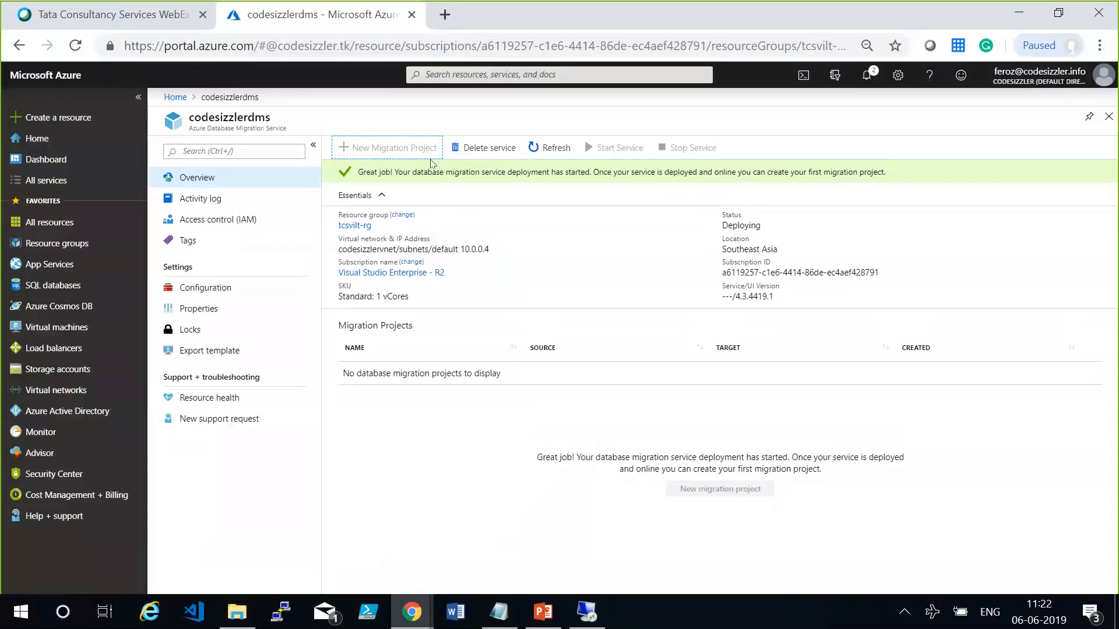
left_click(558, 153)
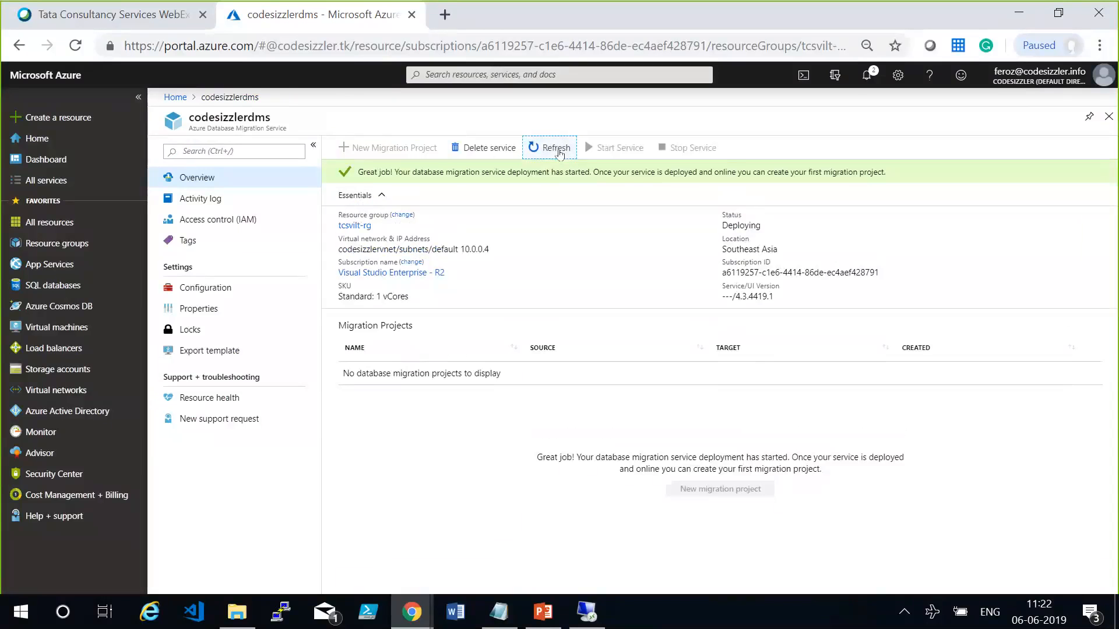
left_click(558, 153)
left_click(558, 153)
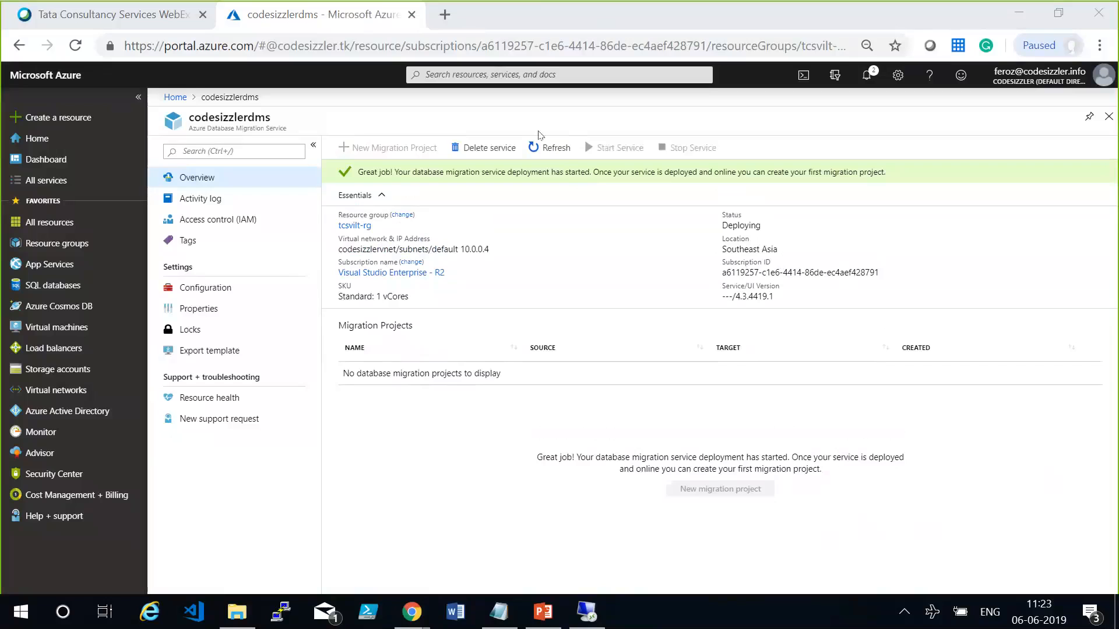
left_click(546, 148)
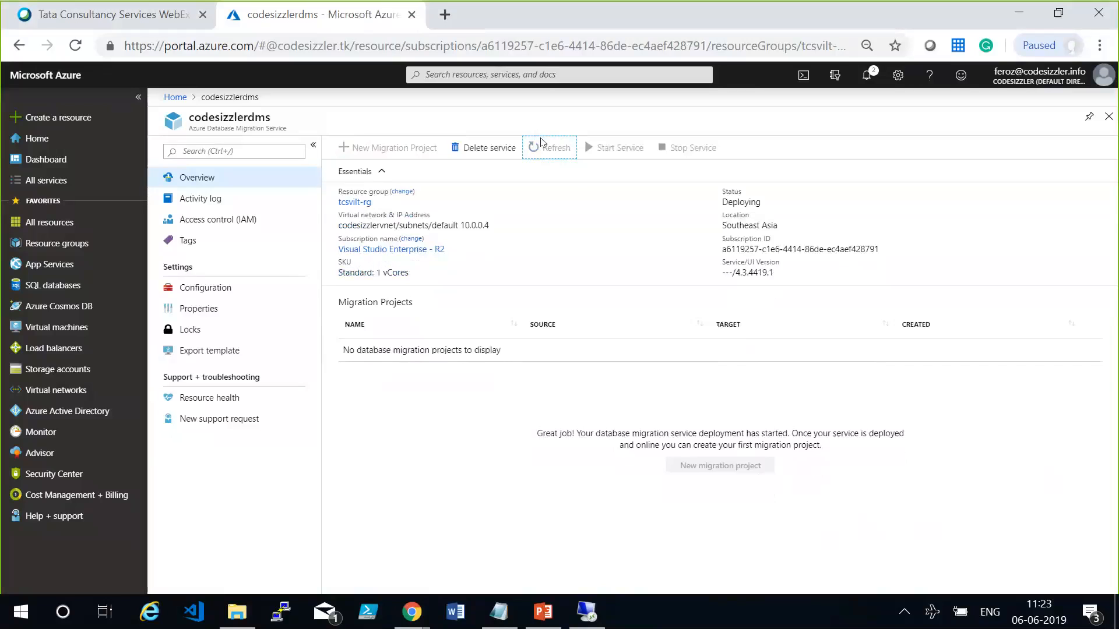
left_click(912, 541)
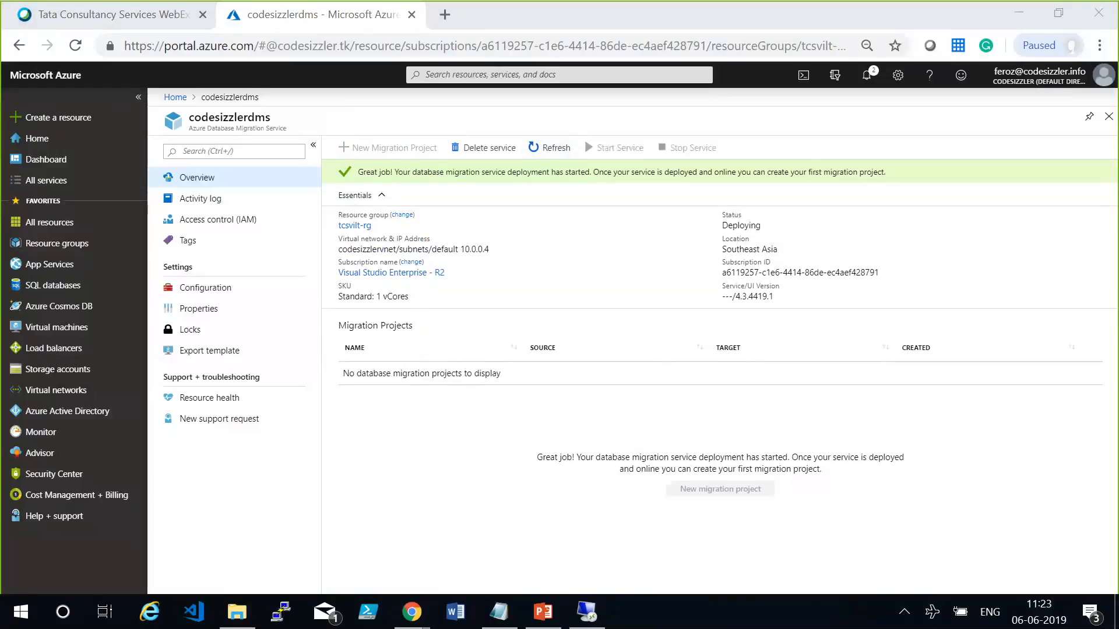
left_click(557, 155)
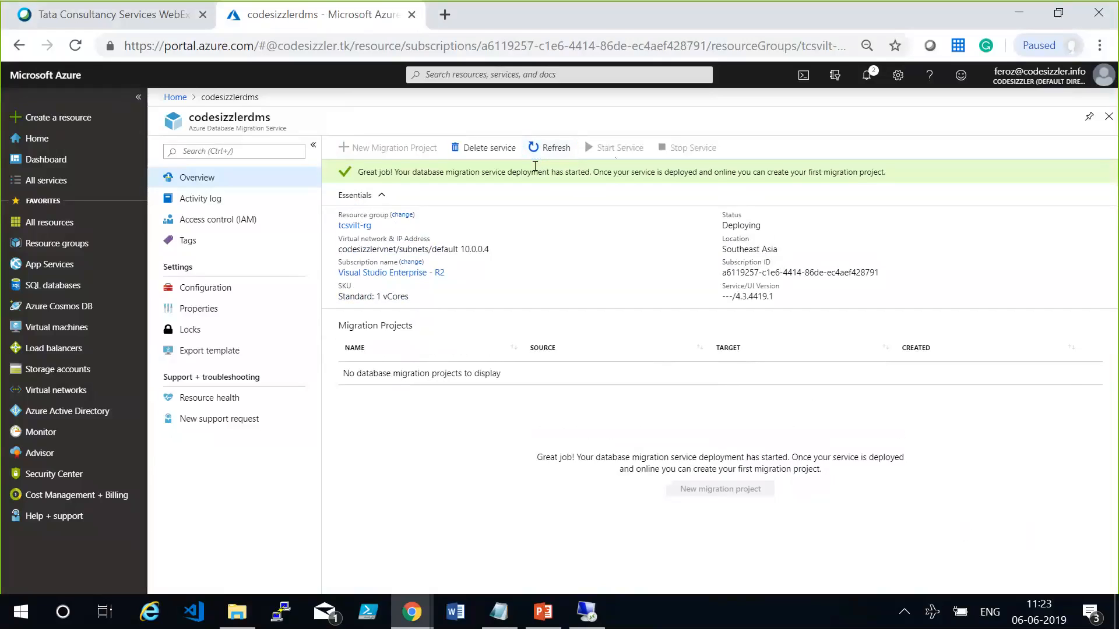
Switch to the Notepad notes and add blank lines below the "SQL authentication" line.
left_click(518, 614)
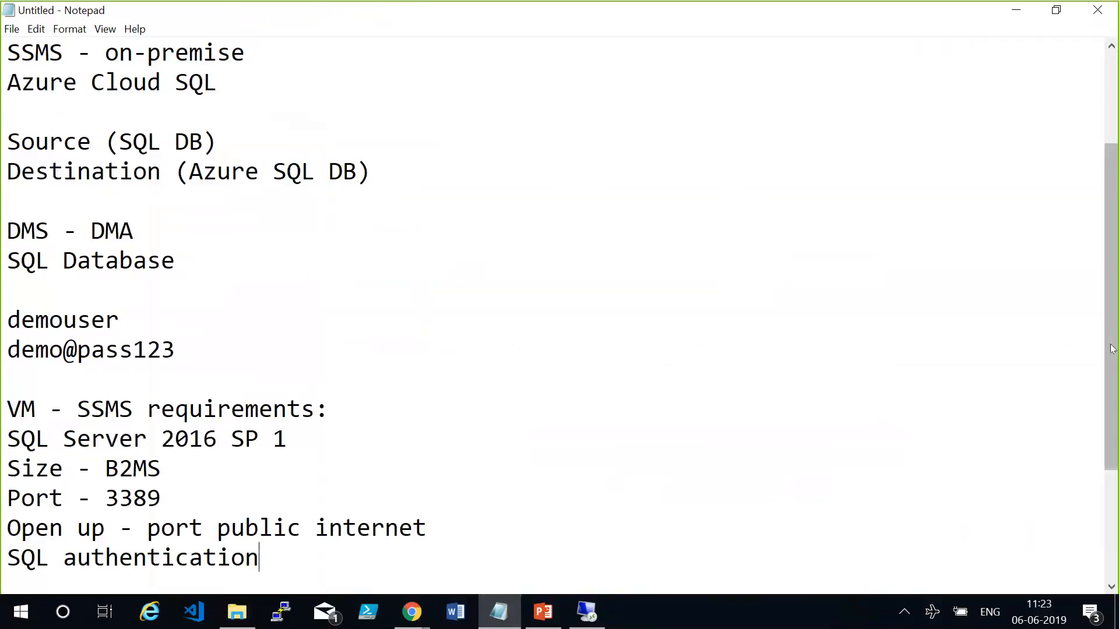
scroll(447, 374, "down", 2)
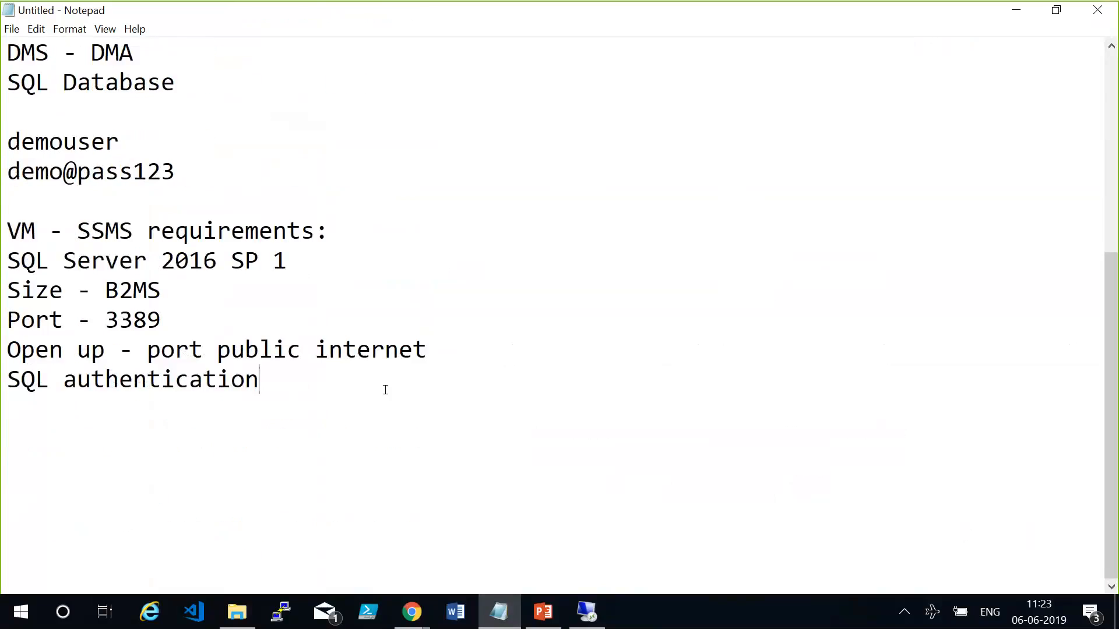
key("Return")
key("Return")
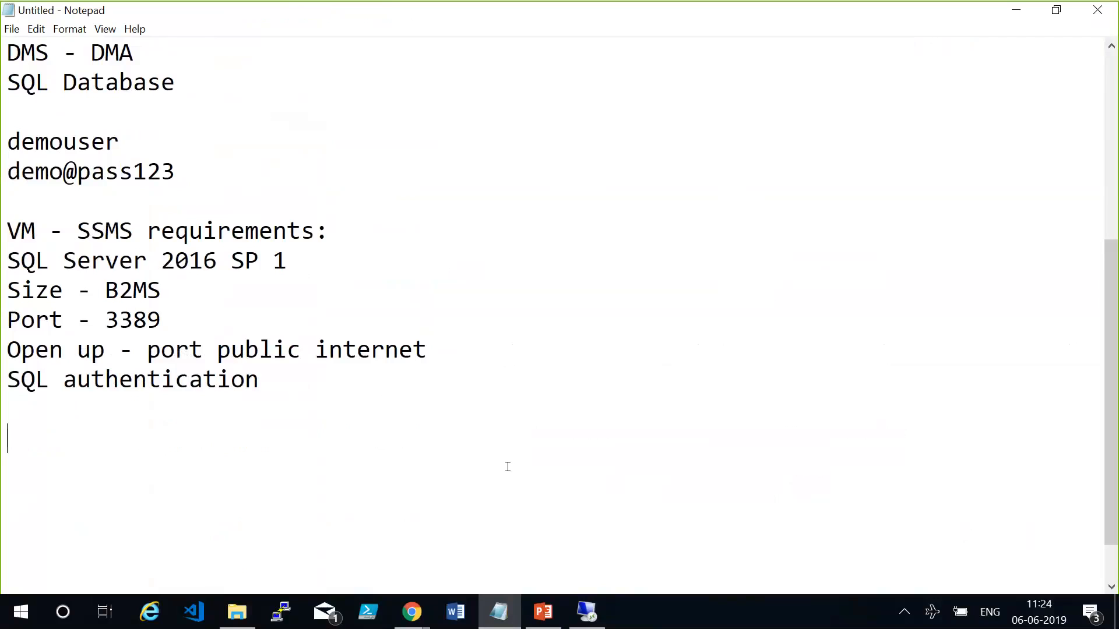
key("alt+Tab")
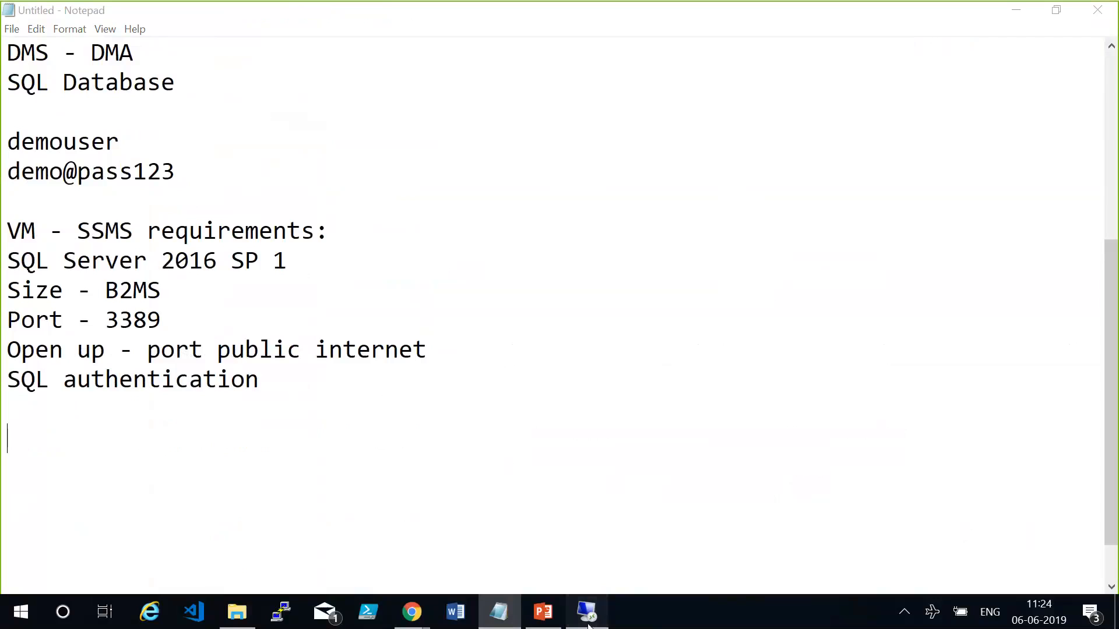
left_click(497, 481)
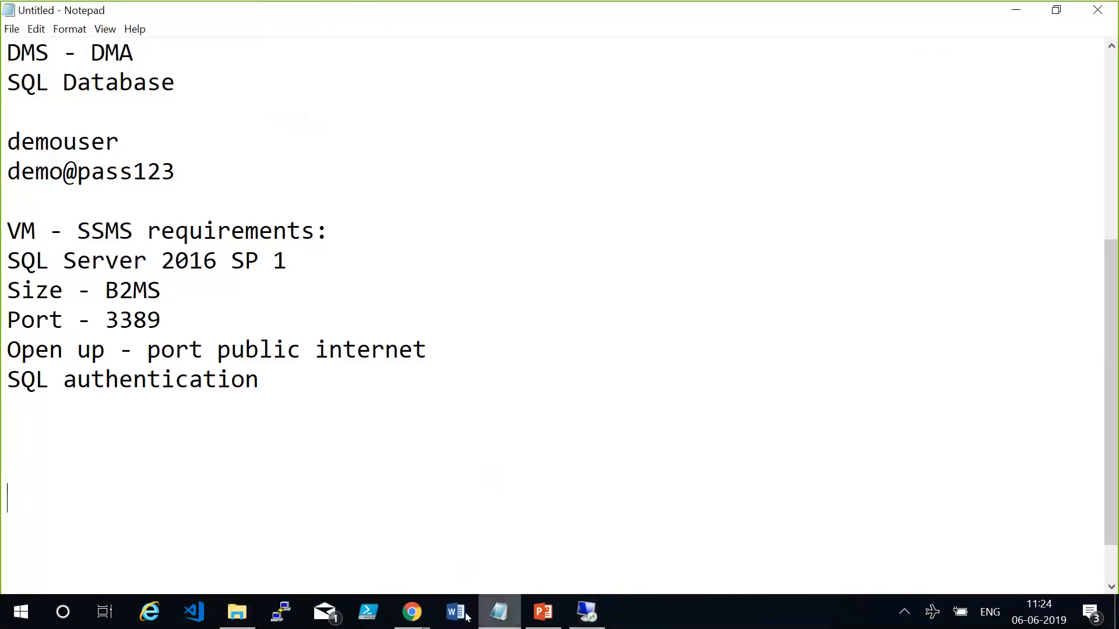
Return to the Azure portal in Chrome and refresh the codesizzlerdms service status again.
left_click(411, 611)
left_click(472, 569)
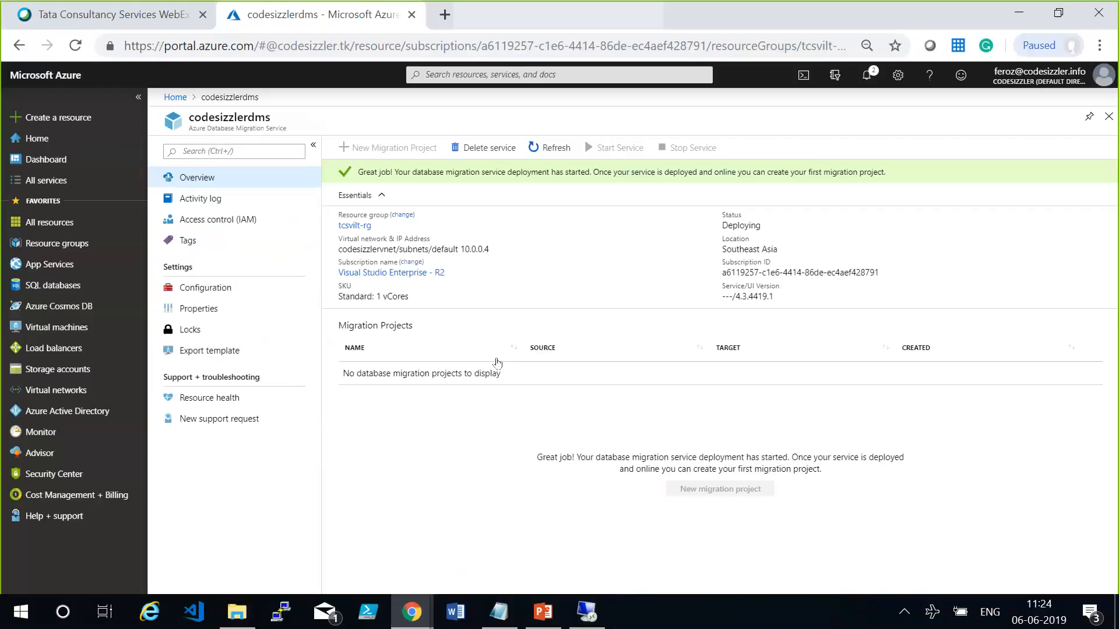
left_click(561, 148)
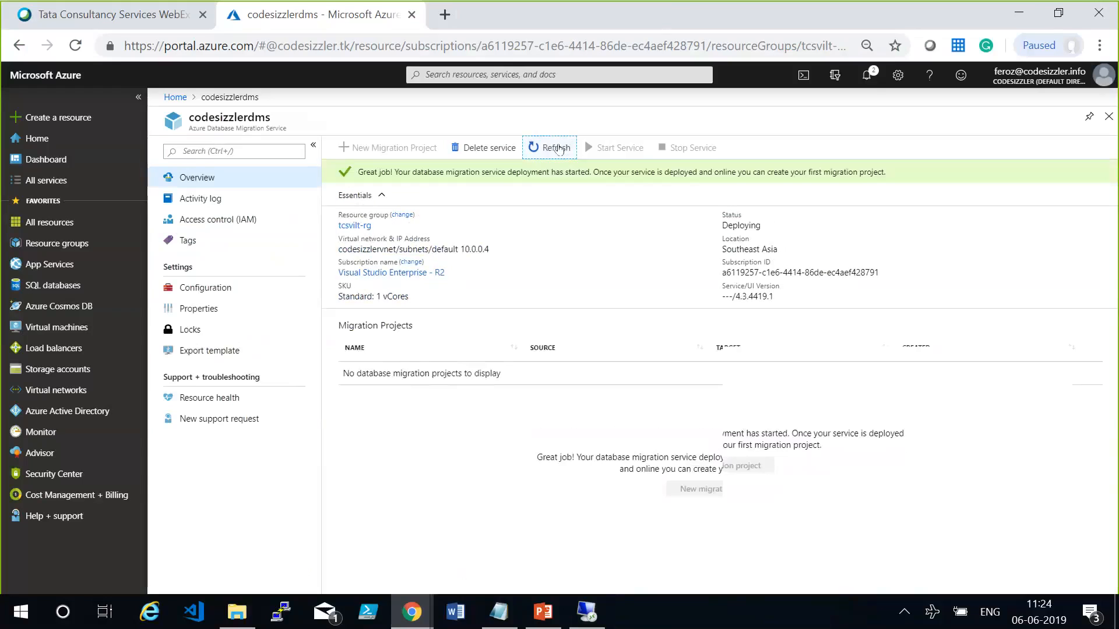
left_click(558, 148)
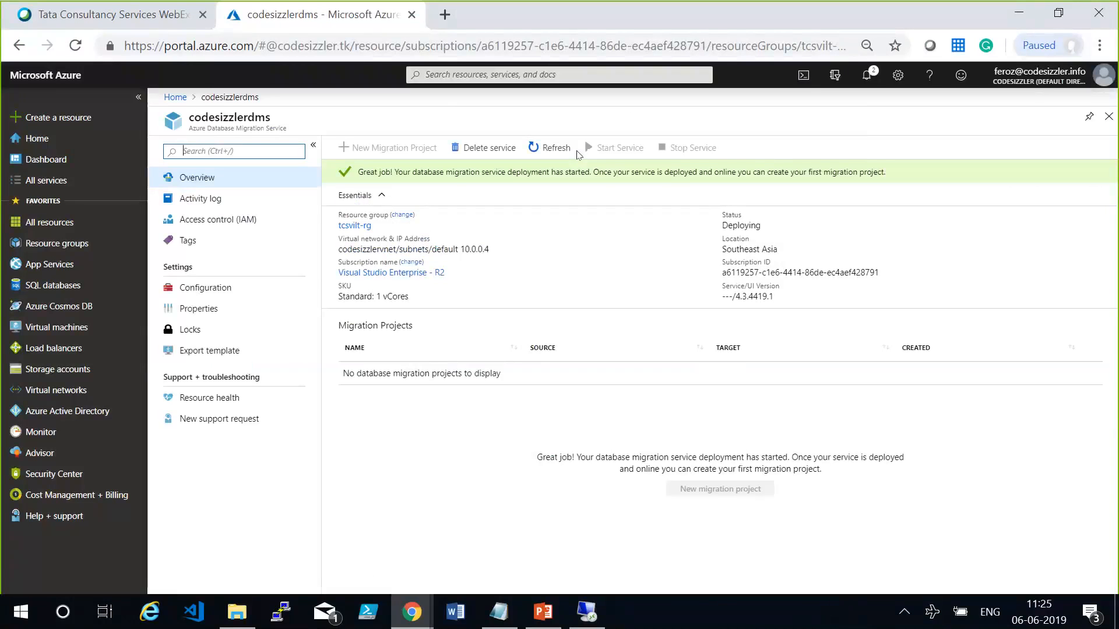
left_click(554, 149)
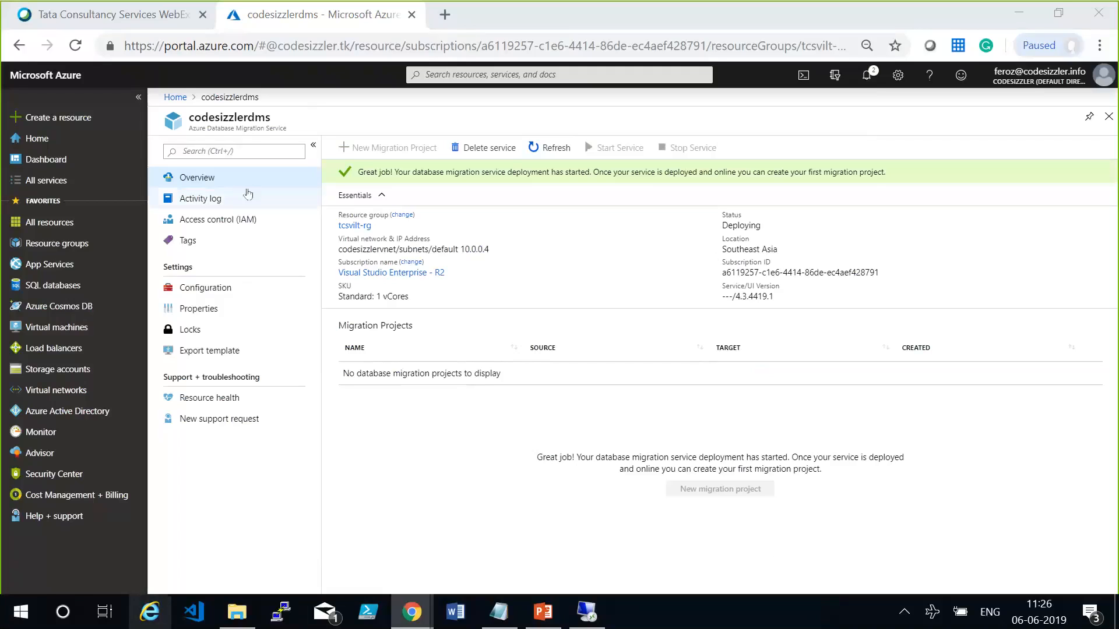
Open the Geo-Replication settings of the tcssqldb SQL database and choose Central US as the target region for a secondary.
left_click(175, 97)
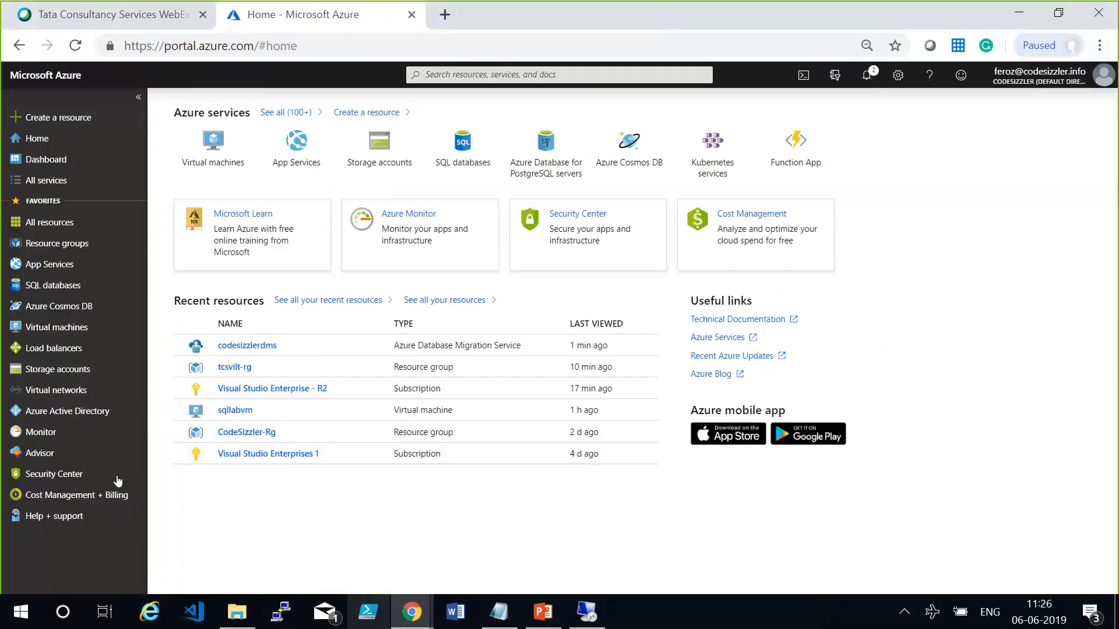
left_click(53, 285)
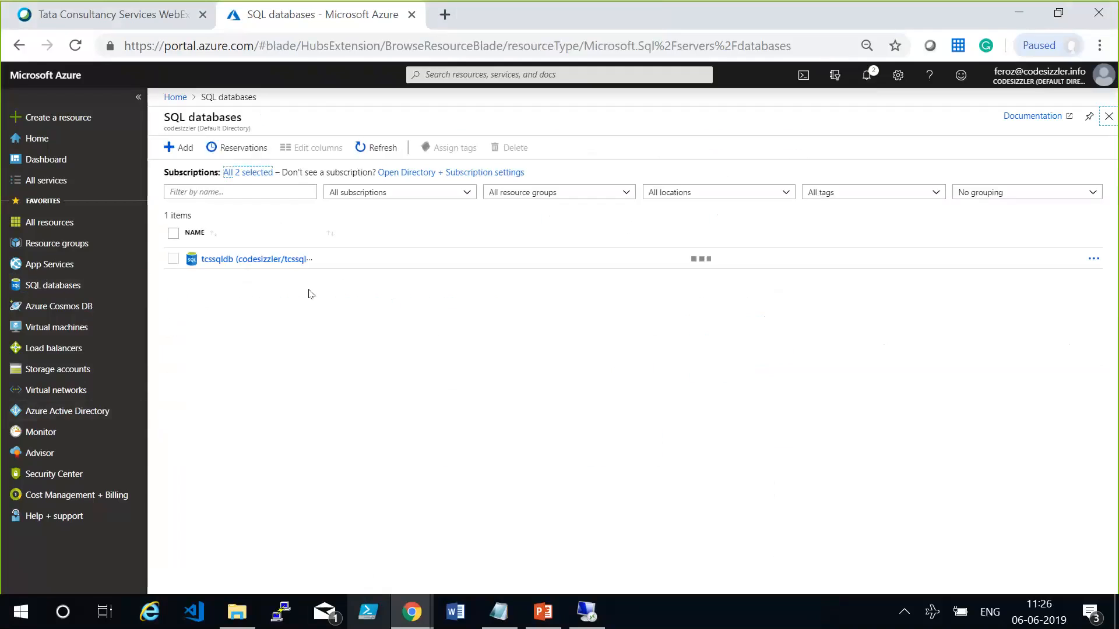
left_click(240, 264)
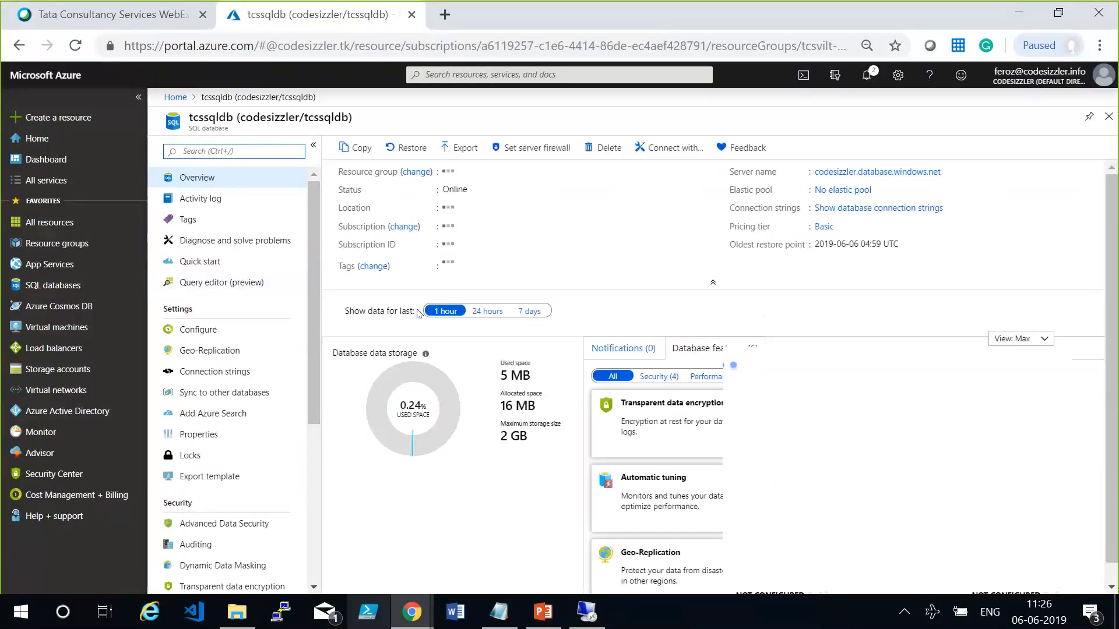
left_click(232, 350)
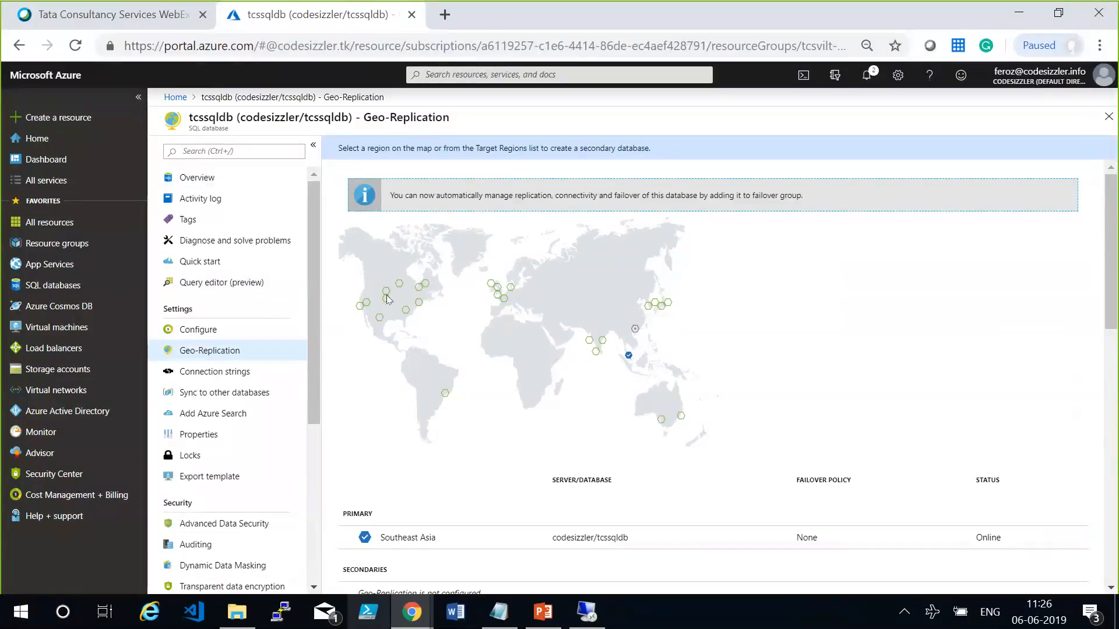
scroll(363, 406, "down", 5)
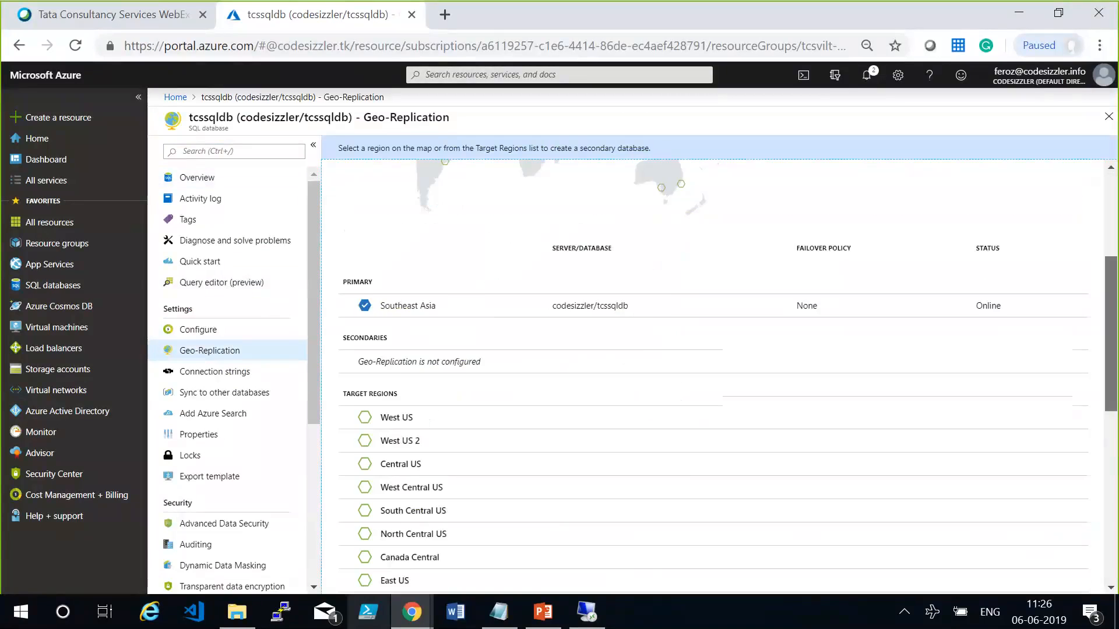
left_click(361, 415)
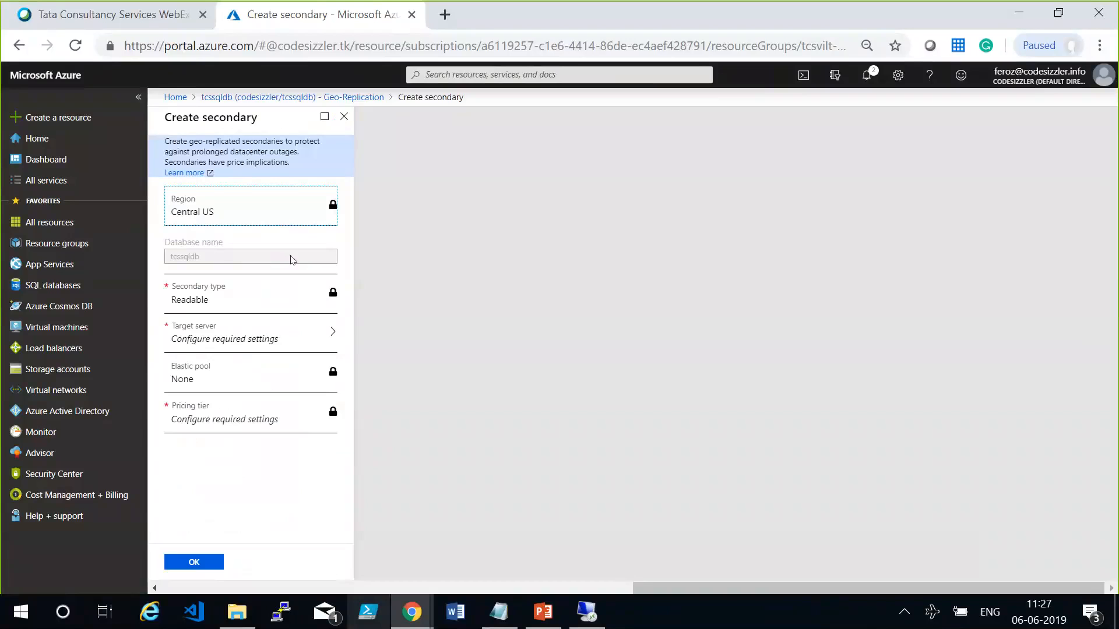
Set up a new target server for the secondary, named codesizzlerser with the server admin login demouser.
left_click(287, 337)
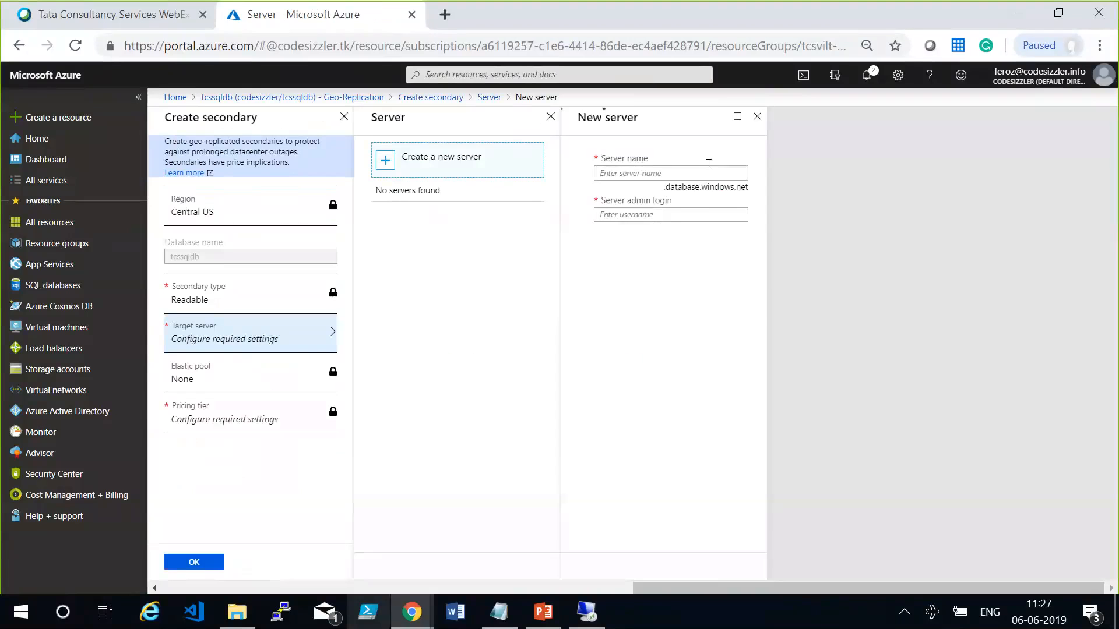
left_click(709, 164)
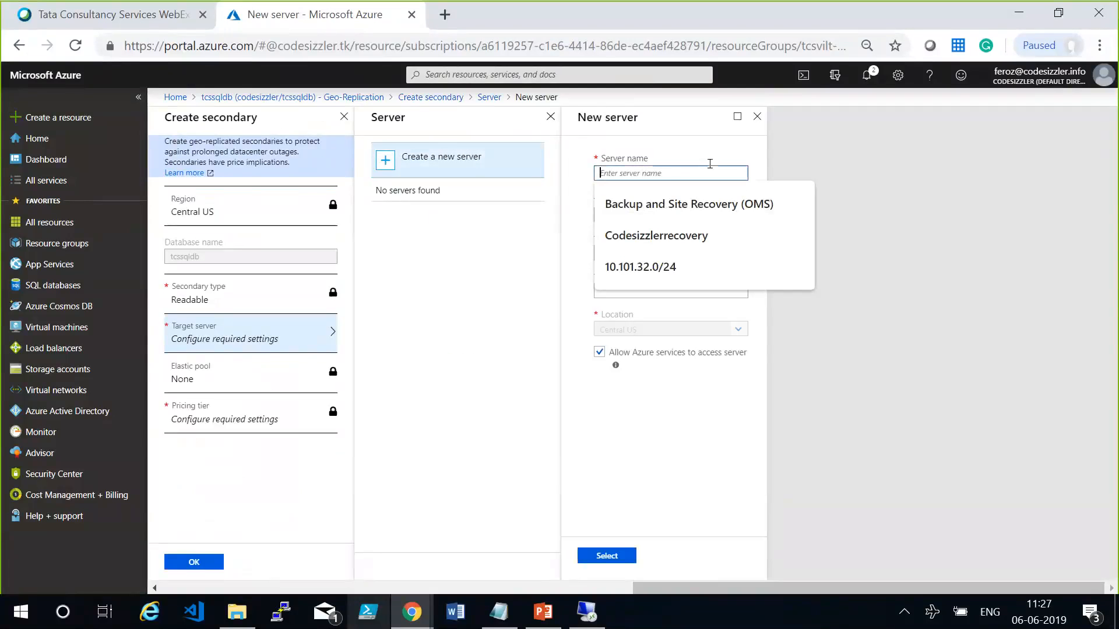
type("codesizzlerse")
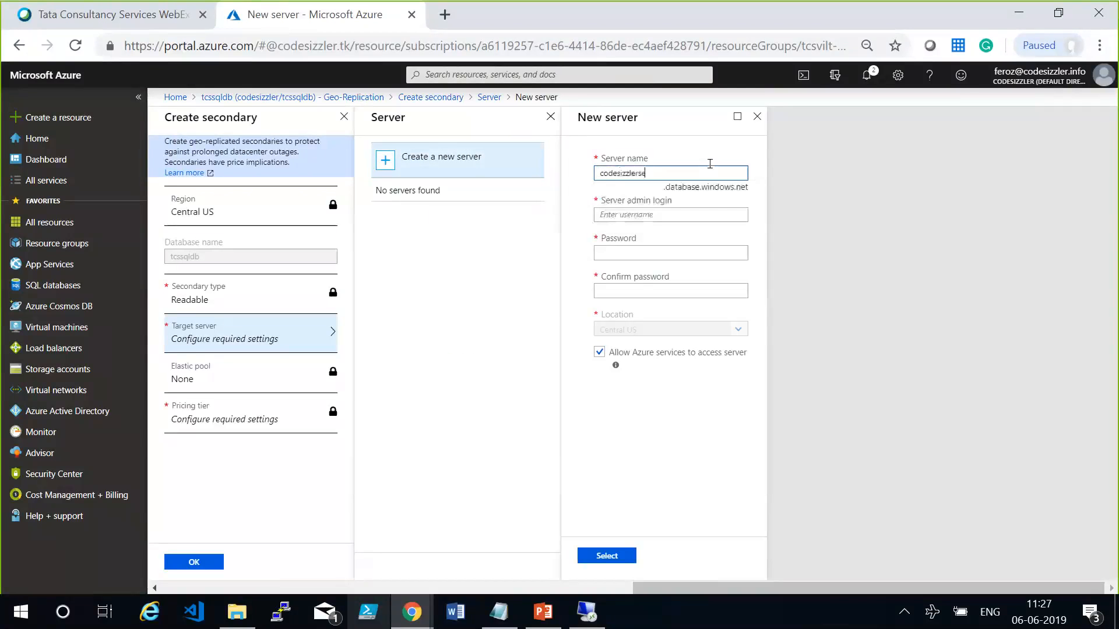
type("r")
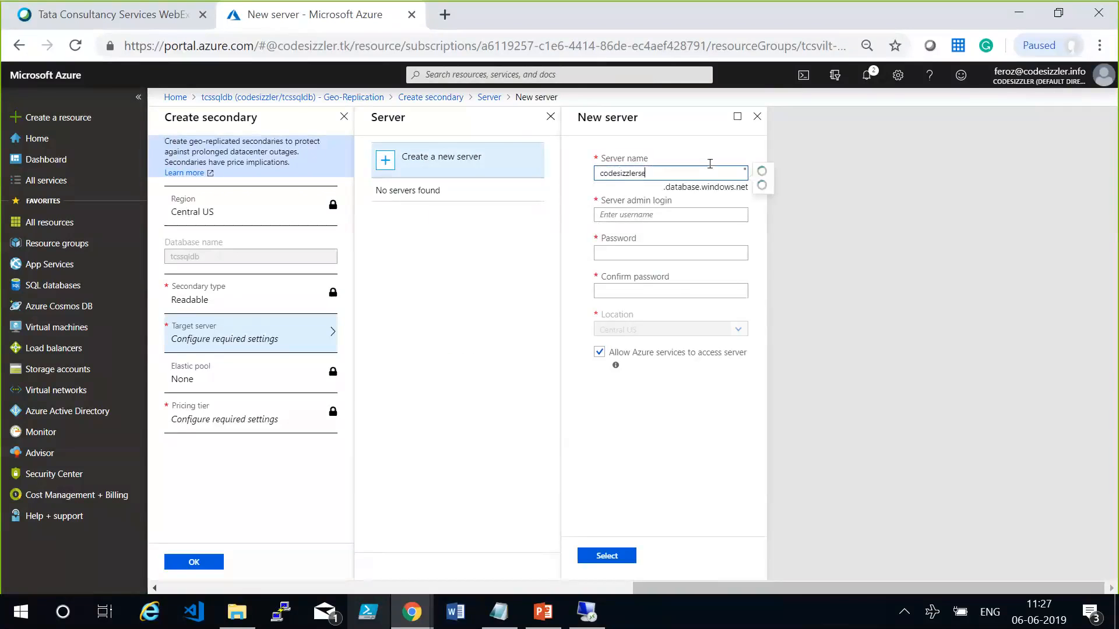
key("Tab")
type("demouser")
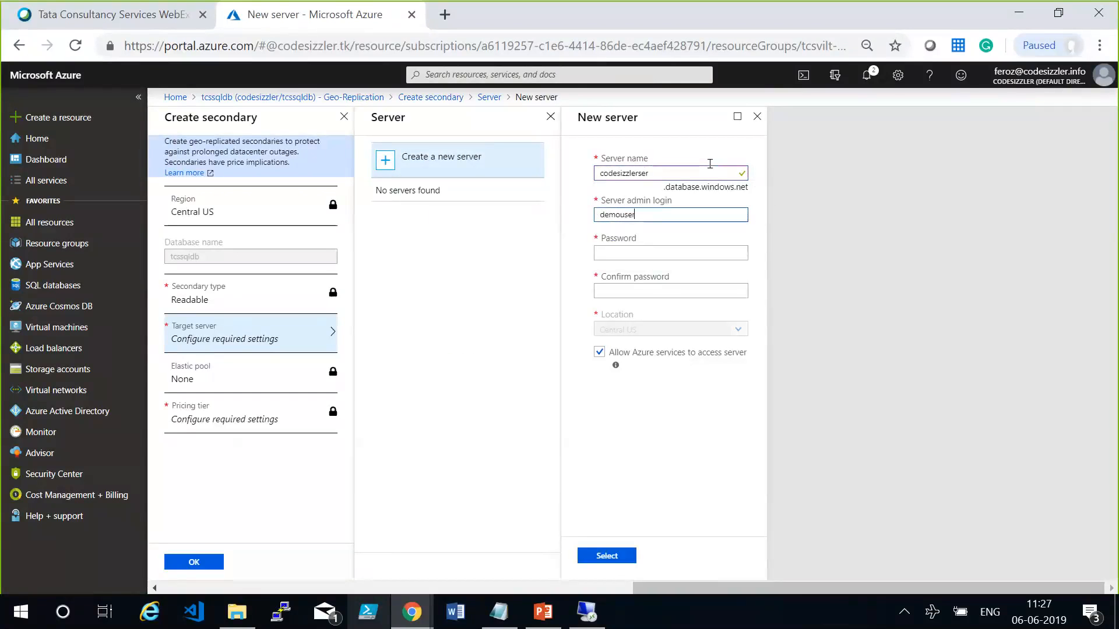
Enter and confirm the server admin password, select the new server as target, and check the secondary type.
key("Tab")
type("Pa")
type("ssword@123")
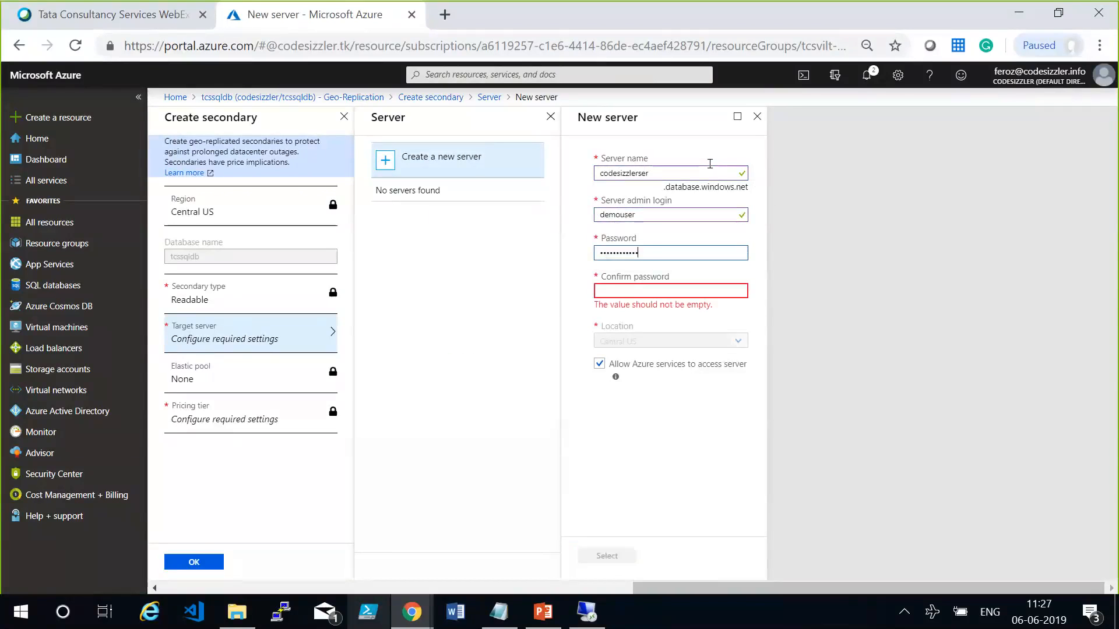
key("Tab")
type("Password@123")
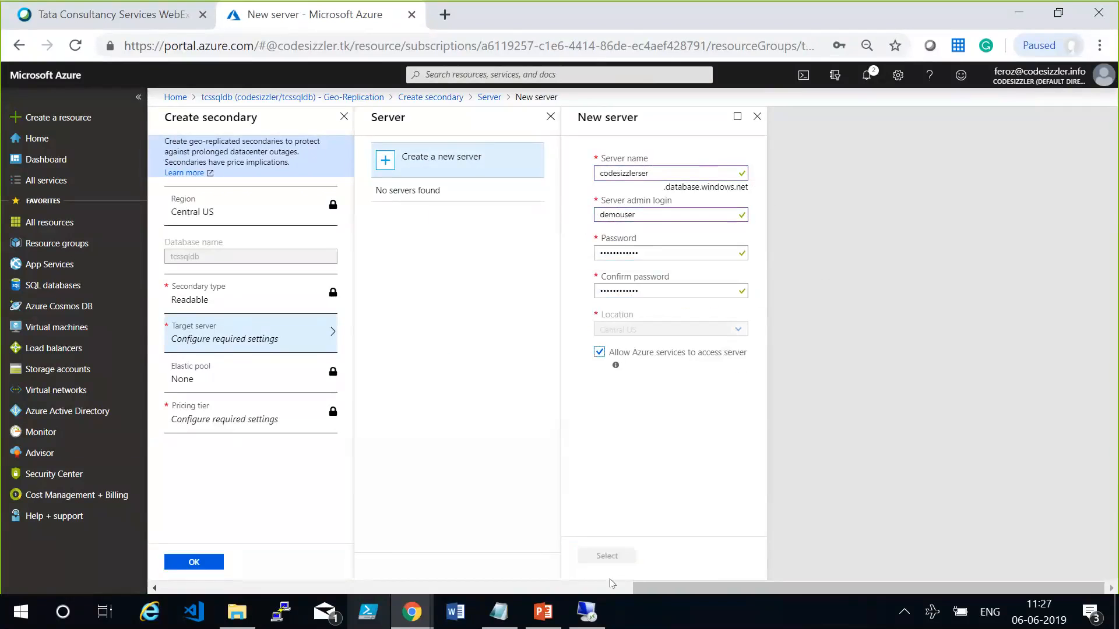
left_click(612, 558)
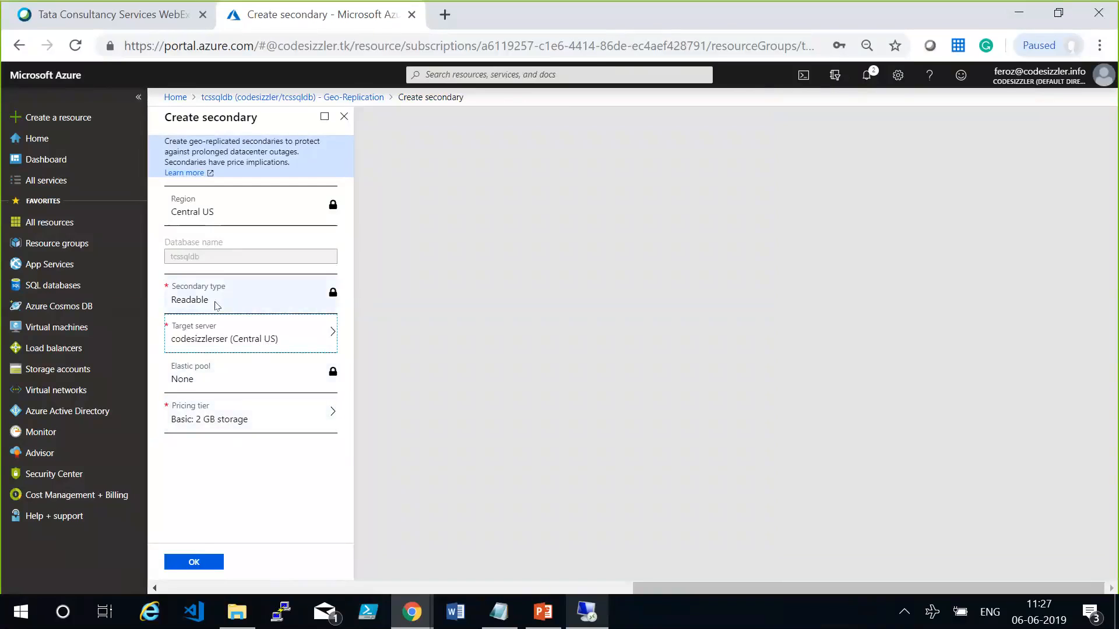
left_click_drag(174, 299, 215, 304)
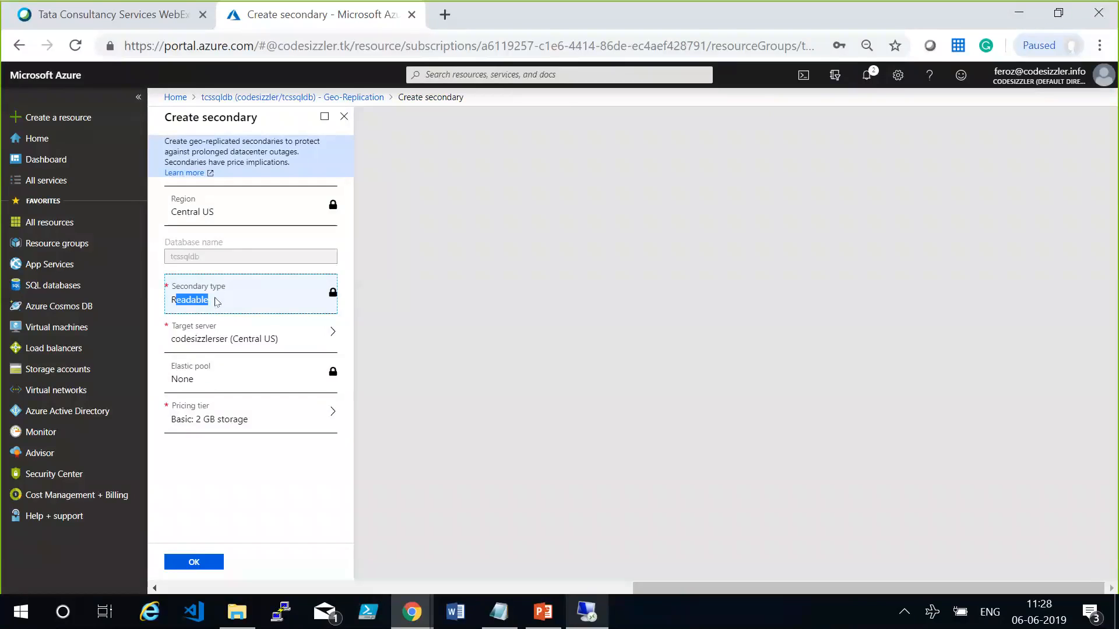
Create the Central US secondary of tcssqldb and check its progress in the geo-replication map, secondaries list and deployment notifications.
left_click(197, 564)
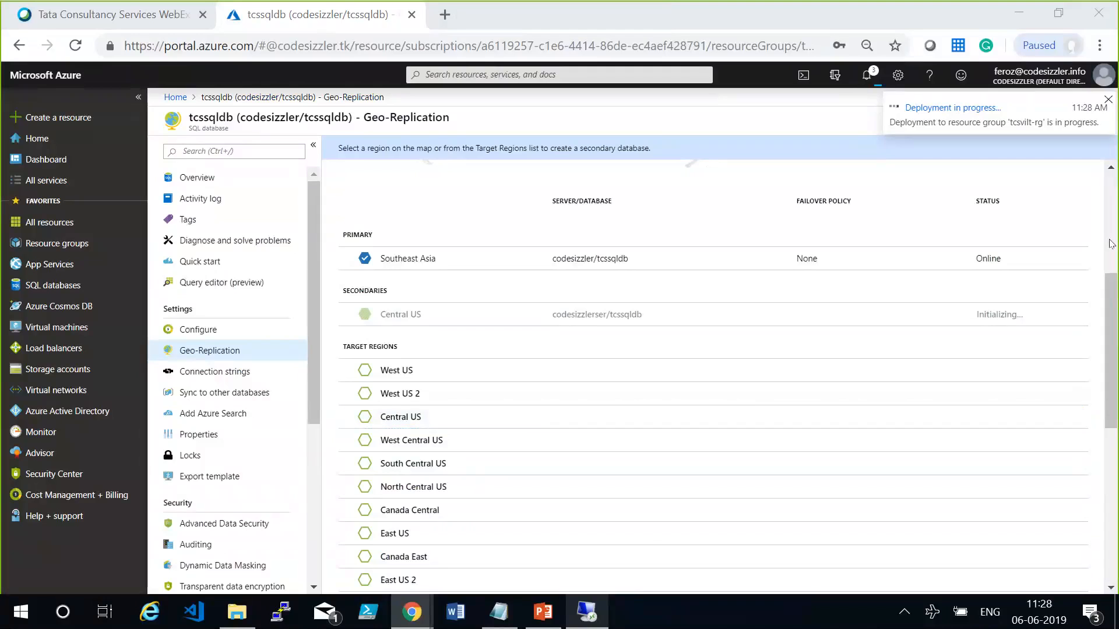
scroll(841, 319, "up", 5)
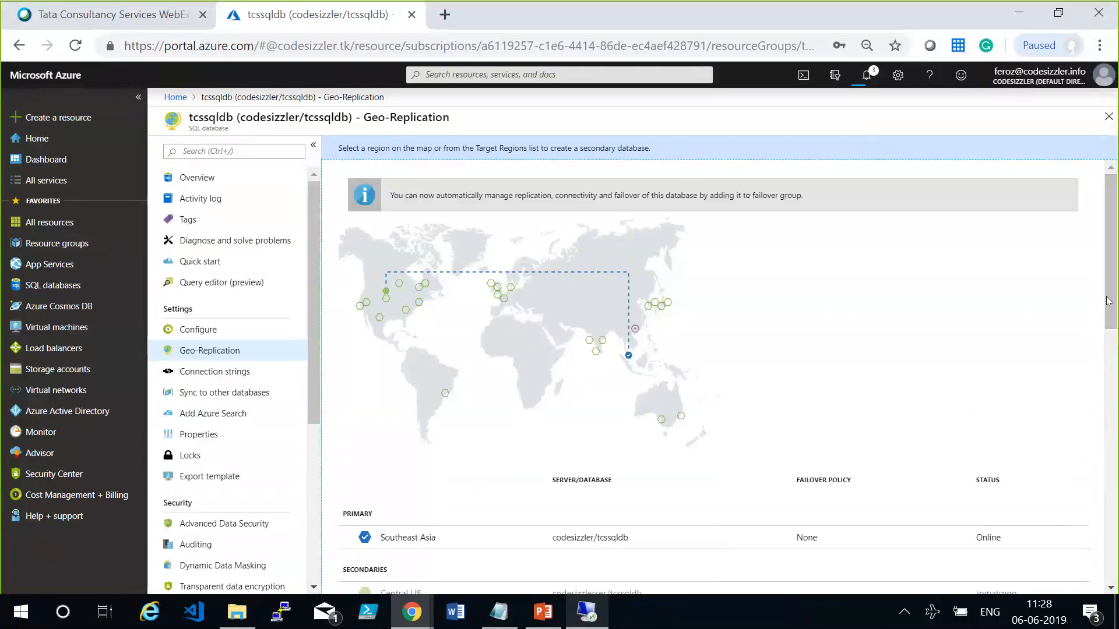
left_click_drag(1108, 301, 1116, 401)
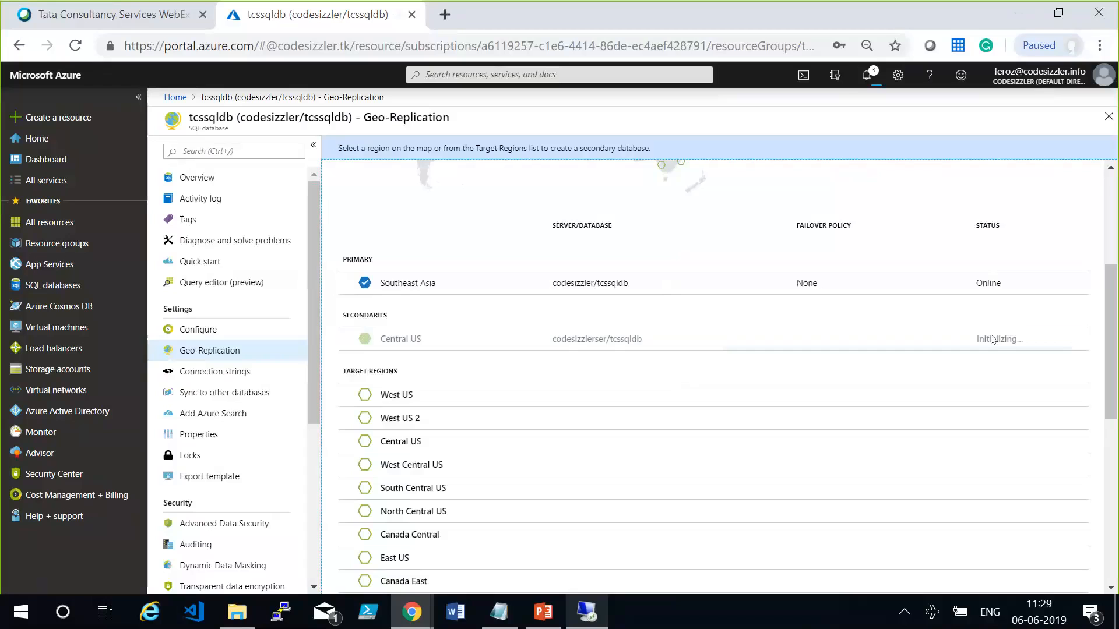
left_click_drag(1113, 342, 1114, 260)
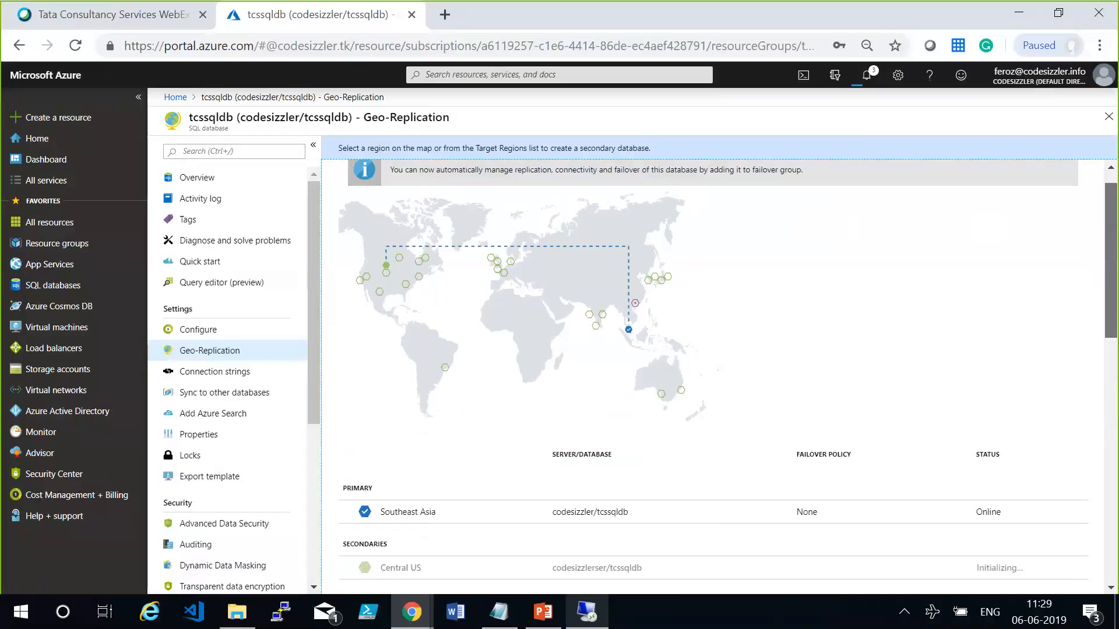
left_click(874, 75)
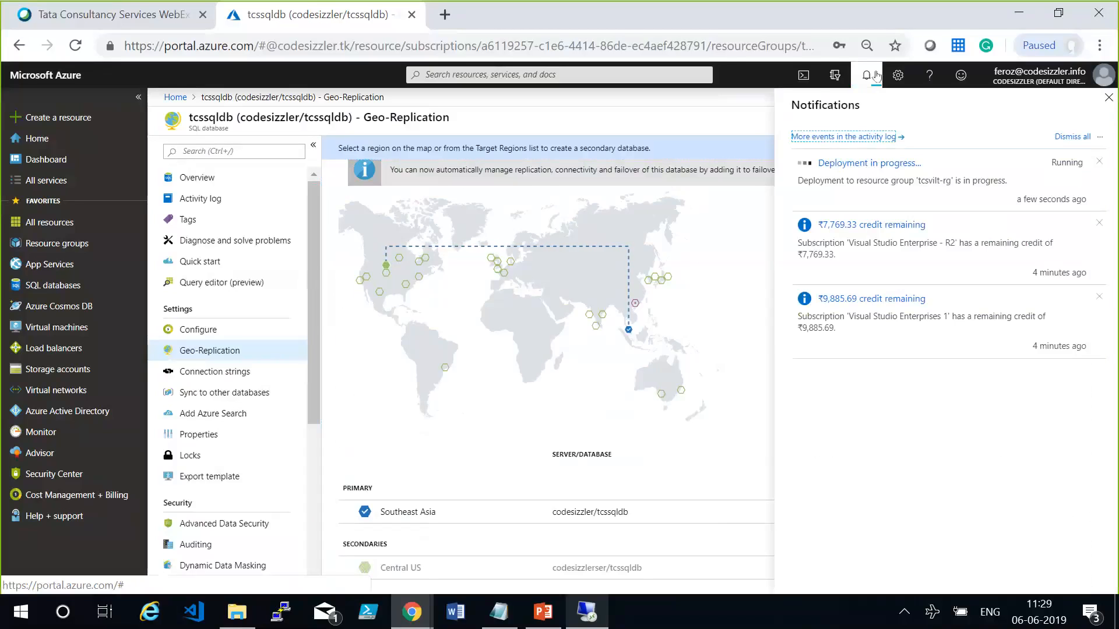
left_click(873, 75)
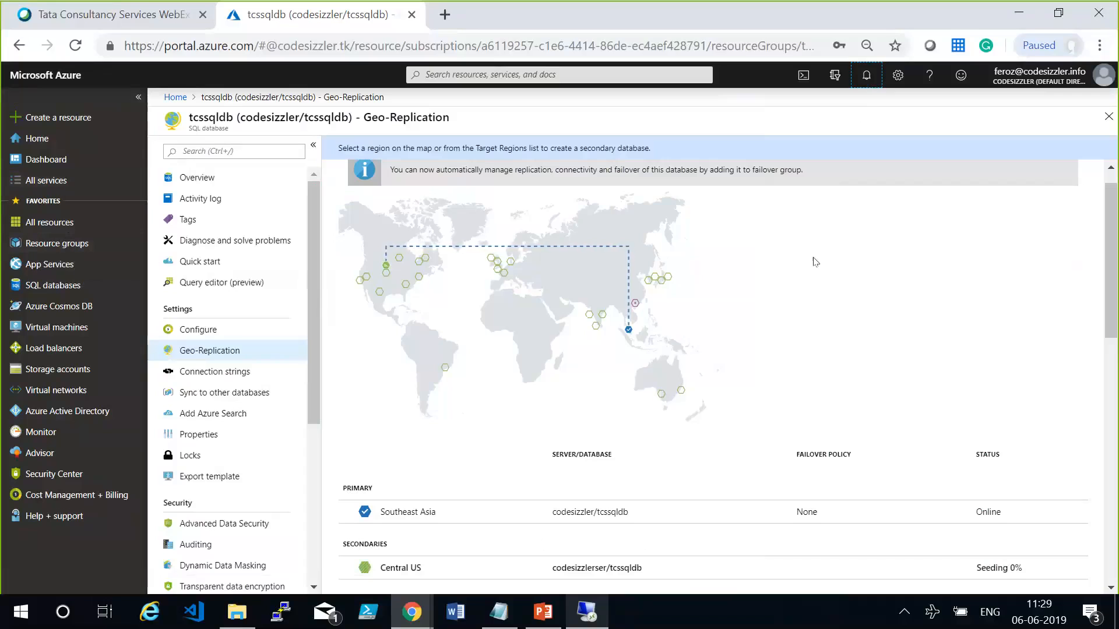
Open the codesizzlerdms Database Migration Service from the tcsvilt-rg resource group.
left_click(12, 247)
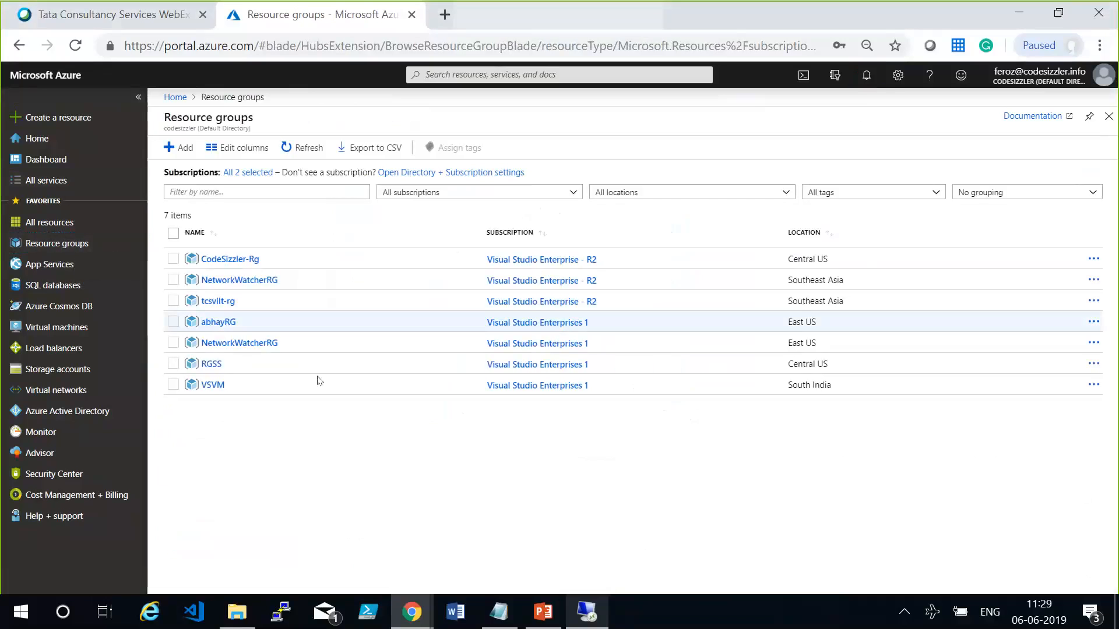
left_click(216, 303)
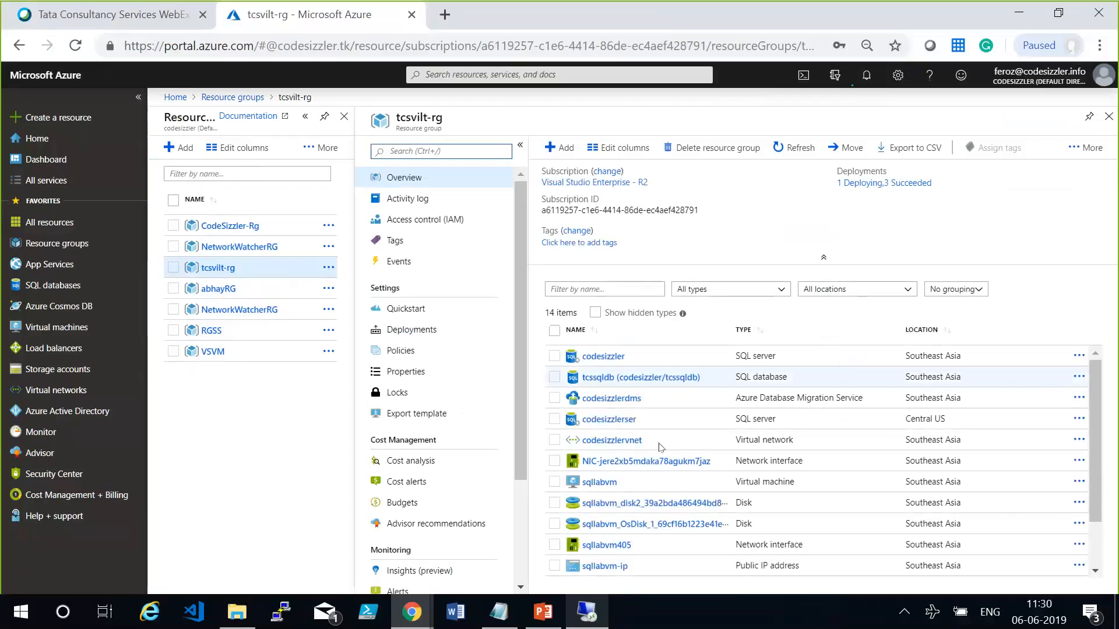
left_click(626, 401)
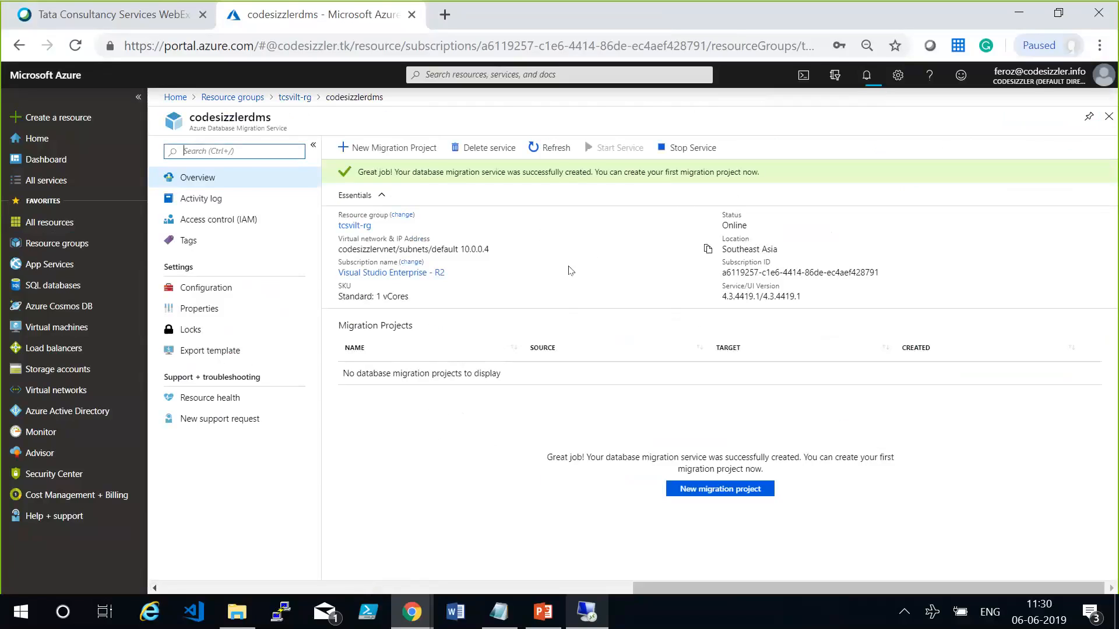
Start a new migration project, review the available activity types, and name the project demo1.
left_click(416, 151)
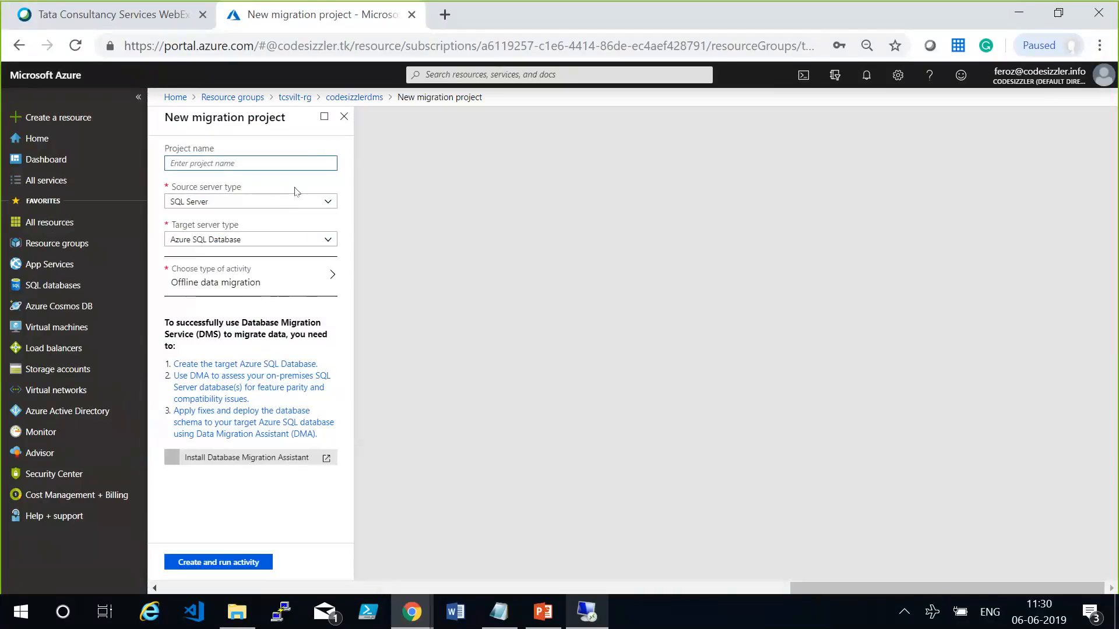
left_click(298, 265)
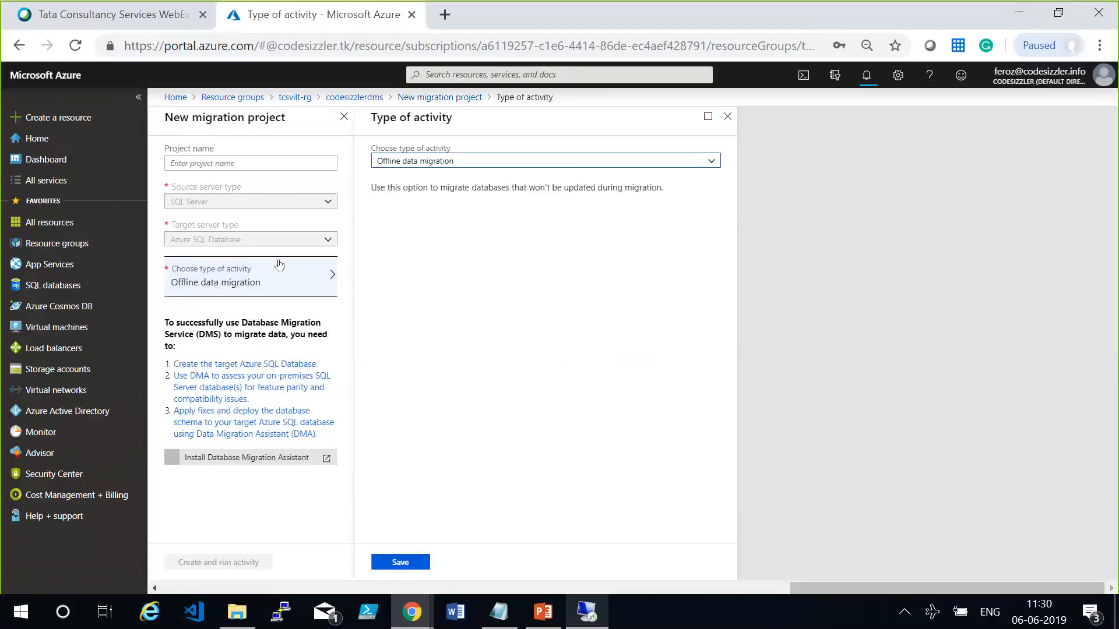
left_click(573, 162)
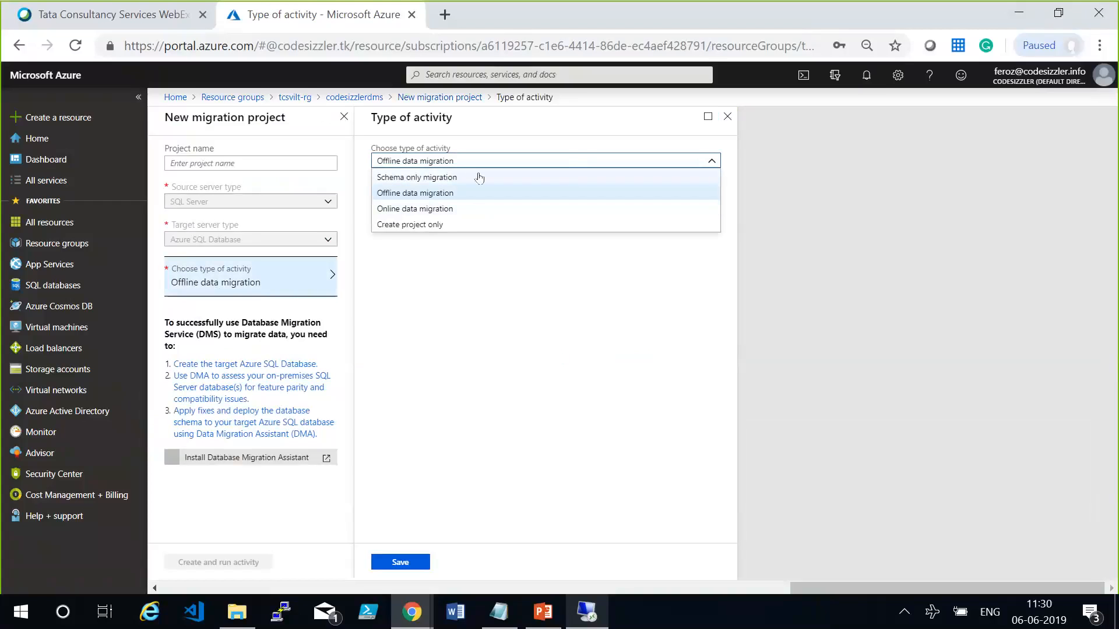
left_click(529, 377)
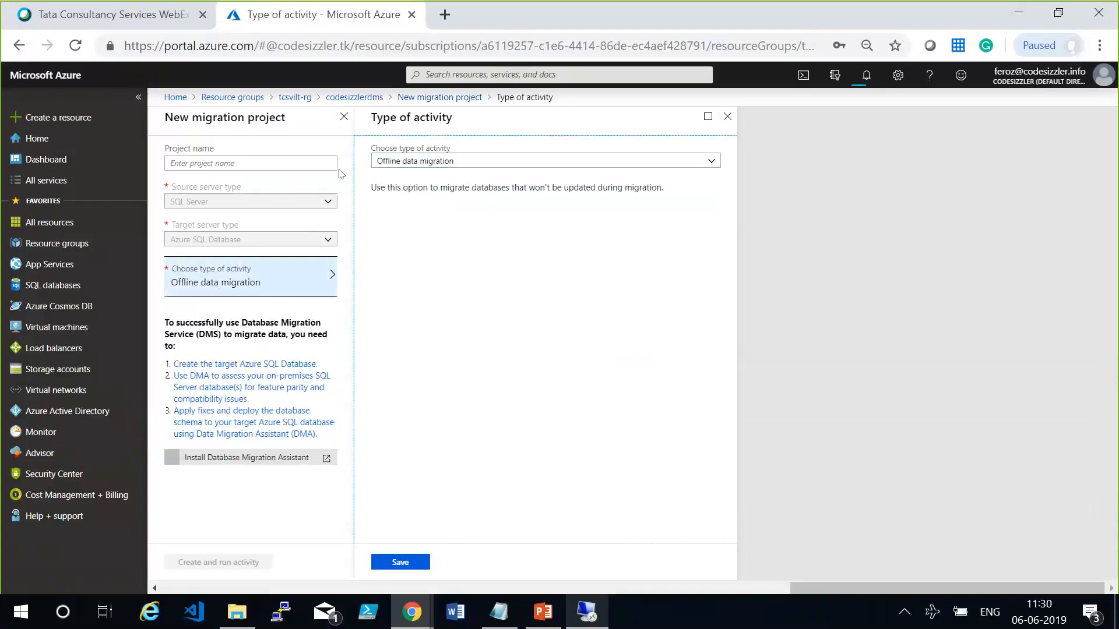
left_click(314, 164)
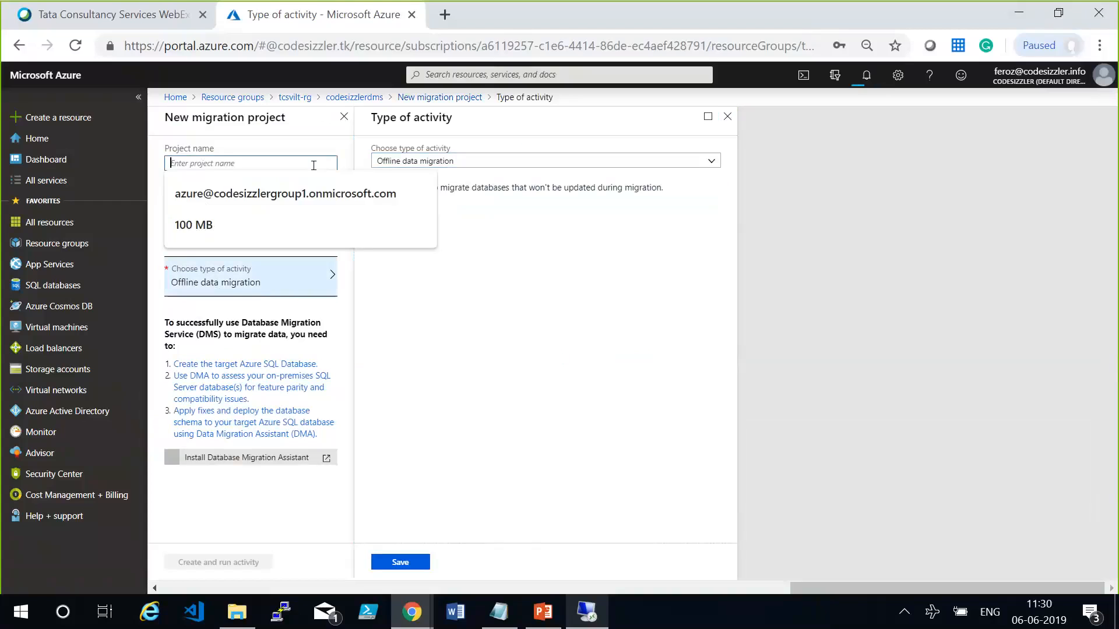
type("demo1")
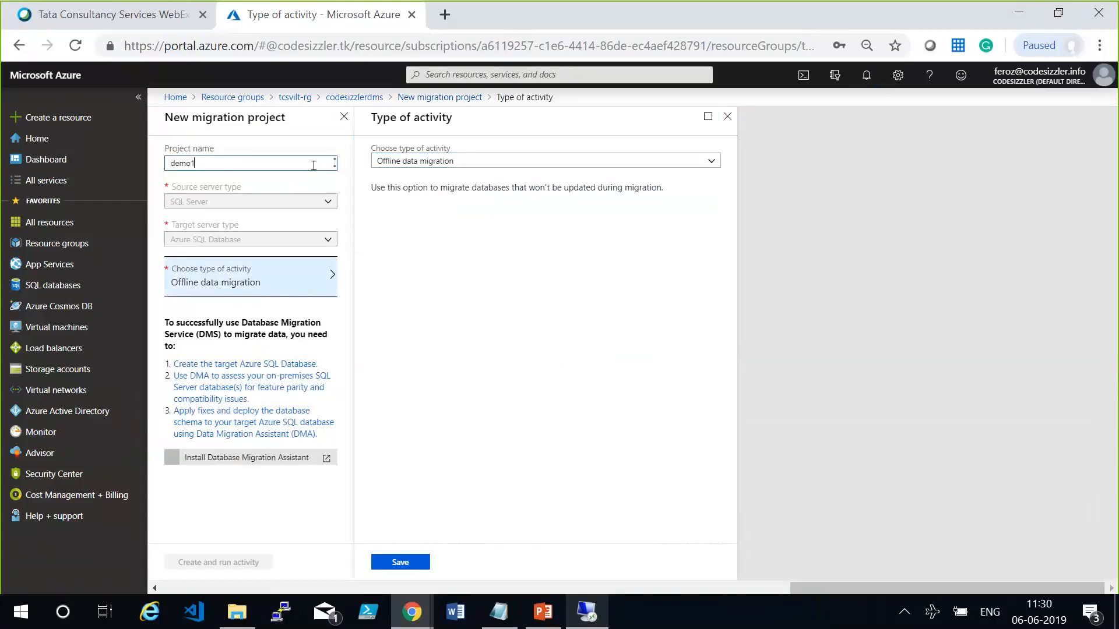
key("Tab")
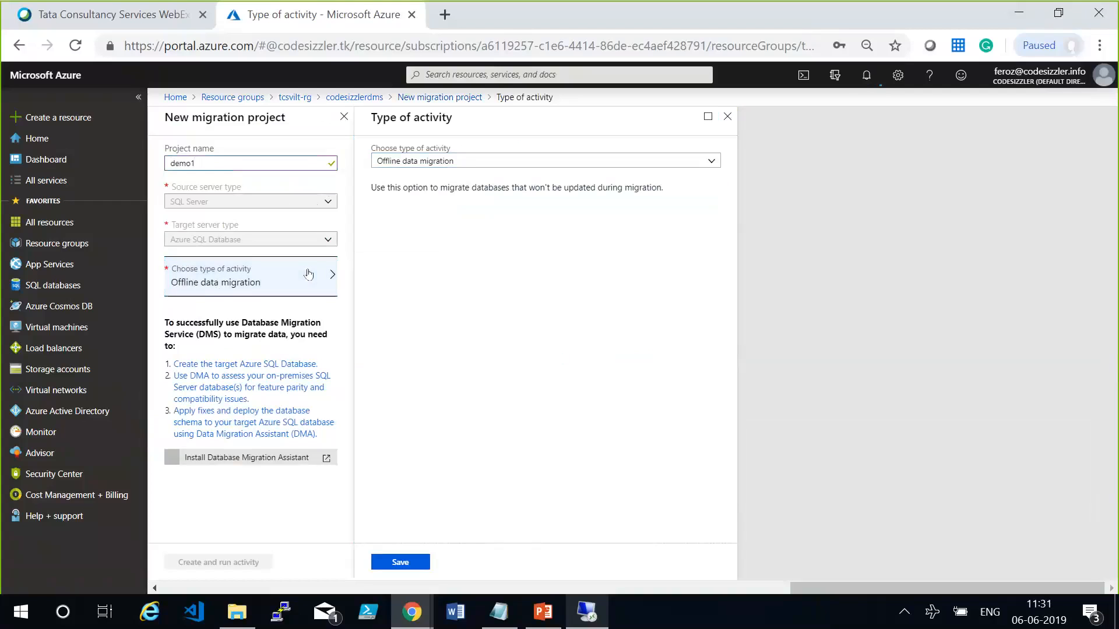
Set the activity type to Create project only and create the demo1 migration project.
left_click(462, 162)
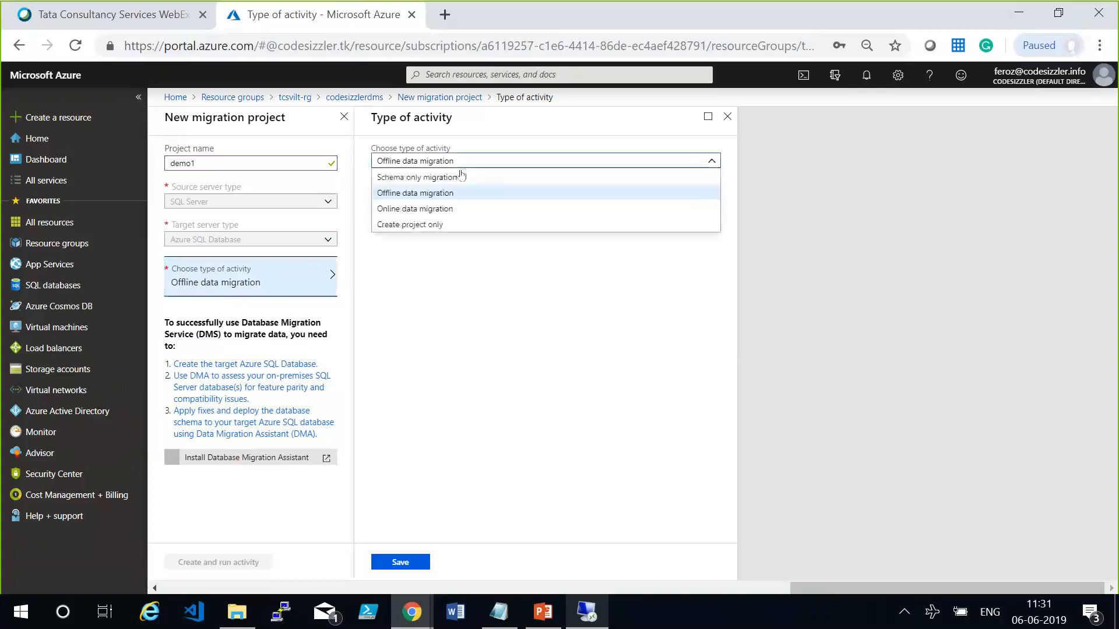
left_click(424, 225)
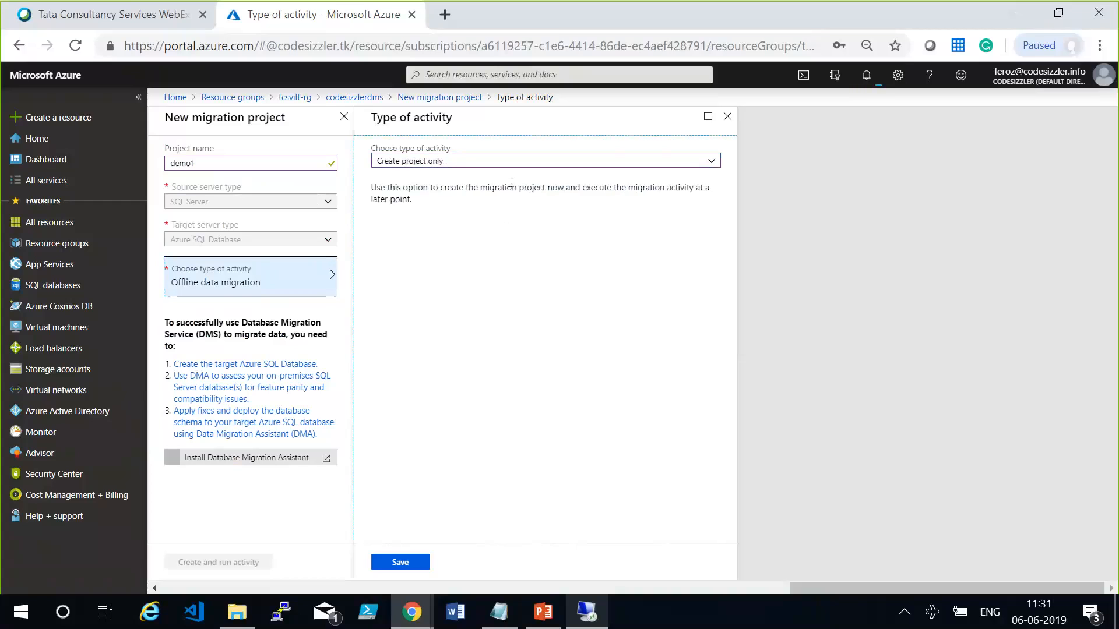
left_click(391, 558)
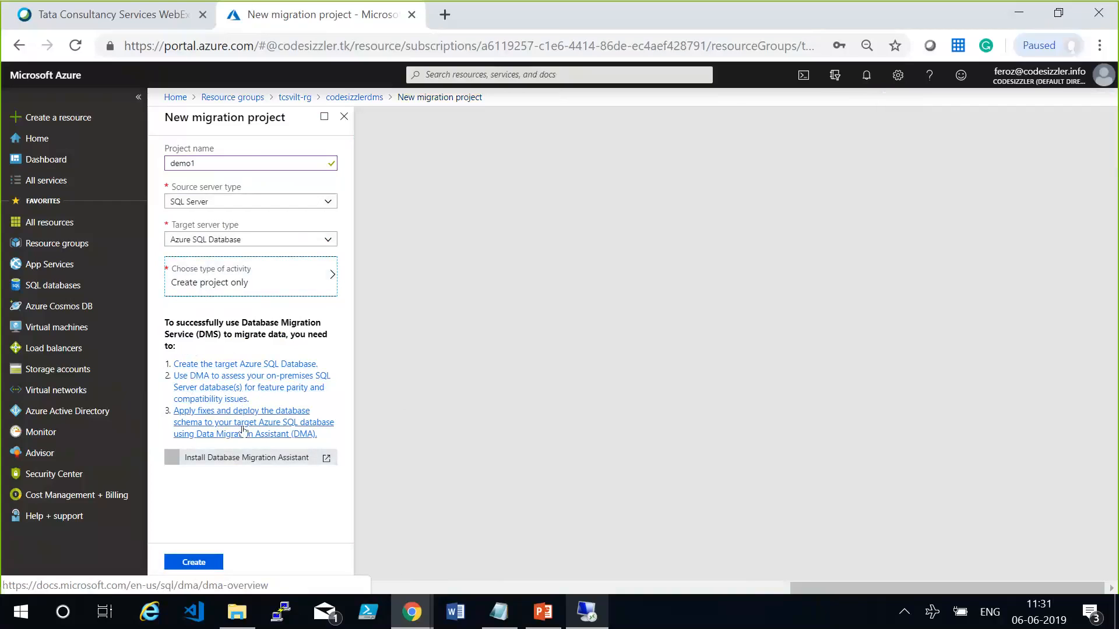
left_click(244, 509)
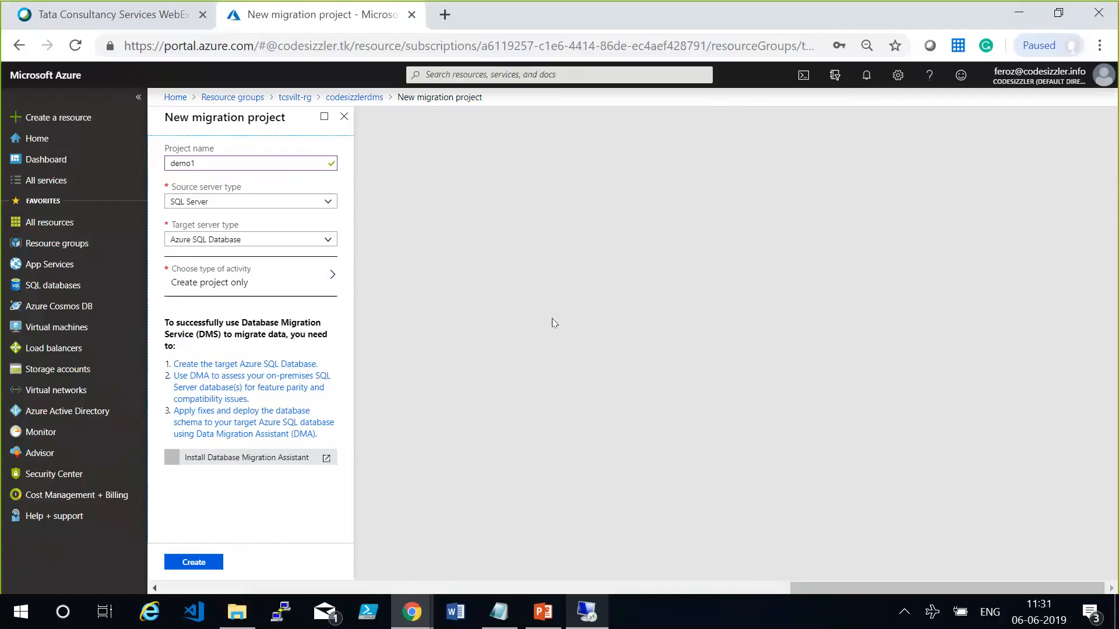
left_click(166, 563)
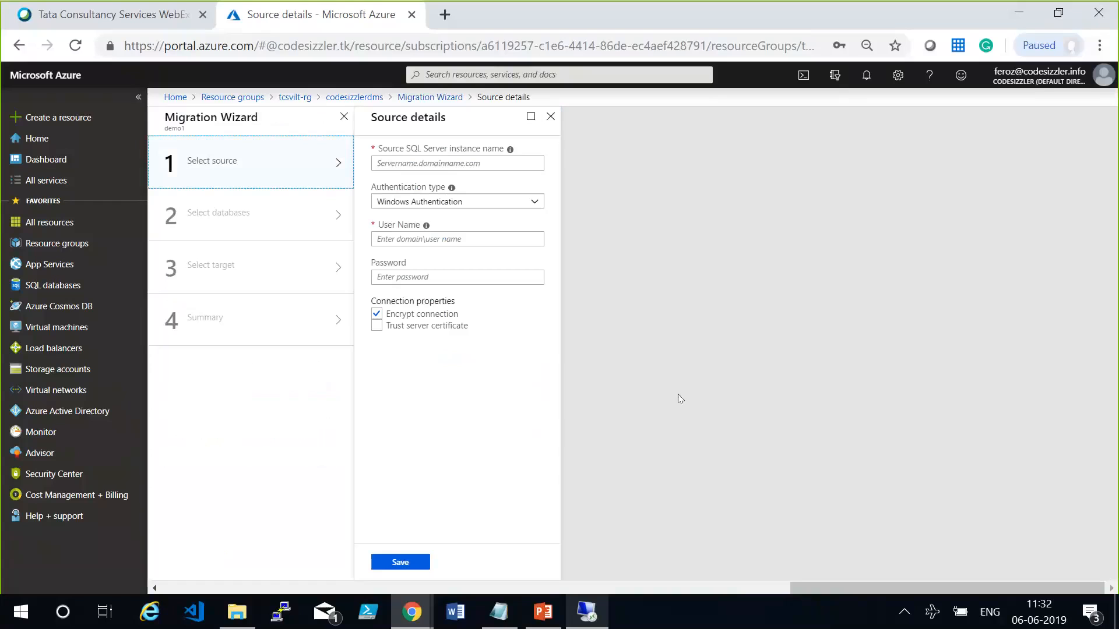
Enter sqllabvm as the source SQL Server instance name and demouser as the user name.
left_click(521, 157)
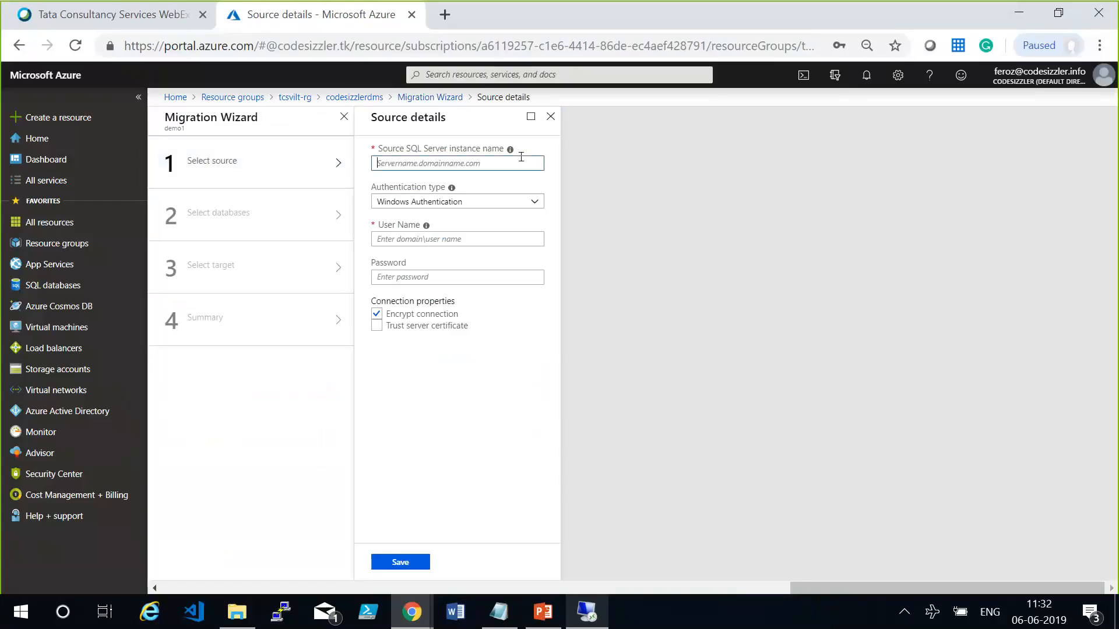
type("sqllabvm")
key("Tab")
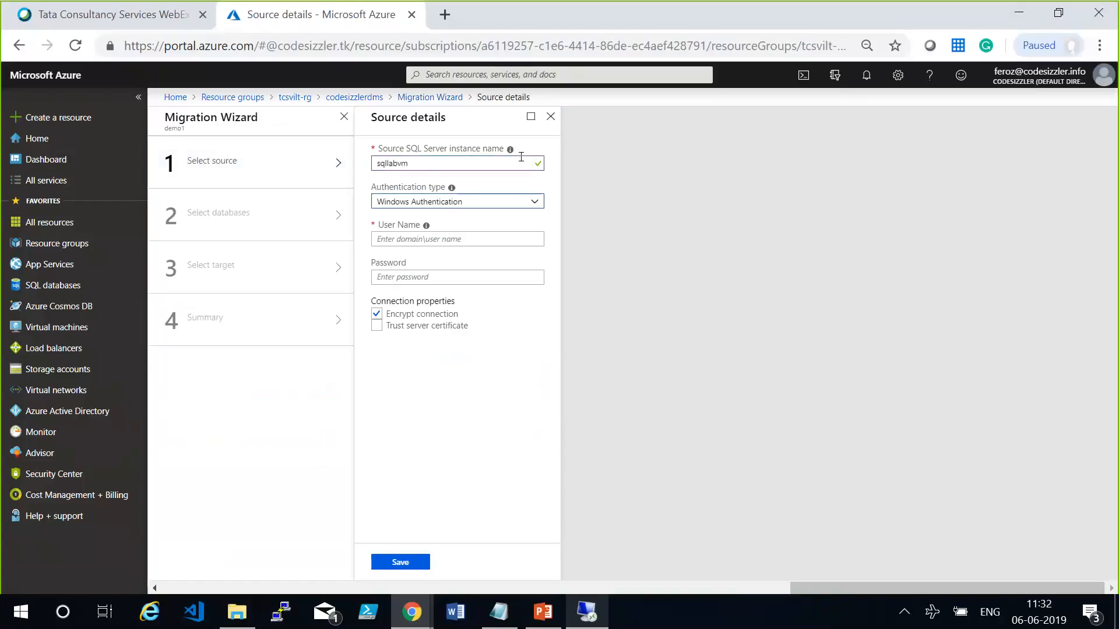
left_click(496, 233)
type("demouser")
key("Tab")
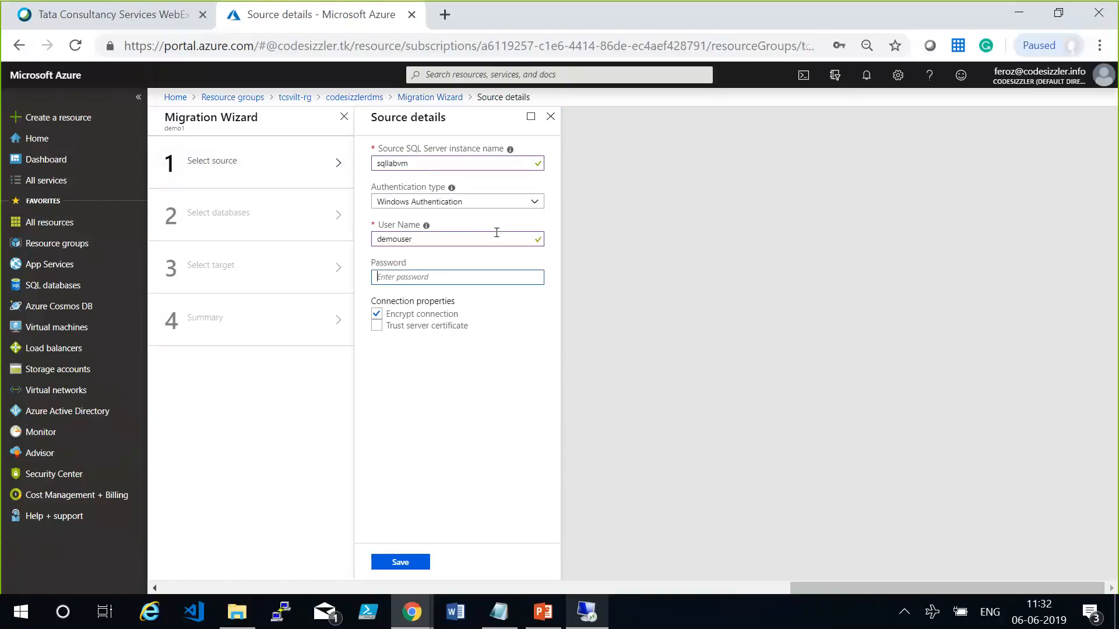
Enter the source server password, enable Trust server certificate, and try to save the source details.
type("••••••••••••")
left_click(420, 326)
left_click(382, 560)
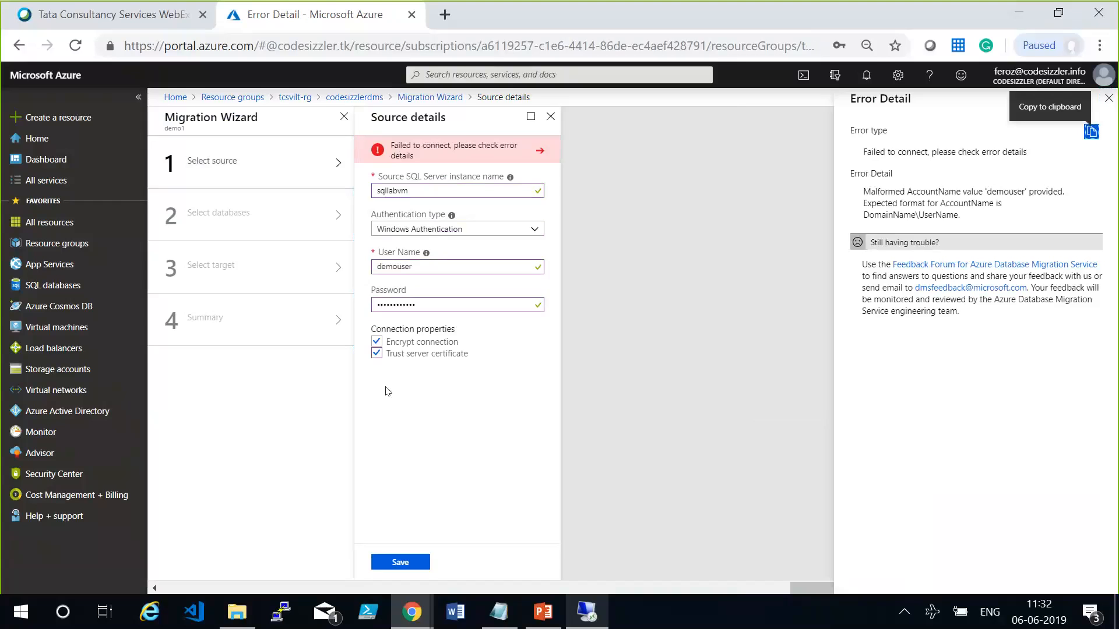
Change the source user name to sqllabvm\demouser and try to save the source details again.
left_click(375, 266)
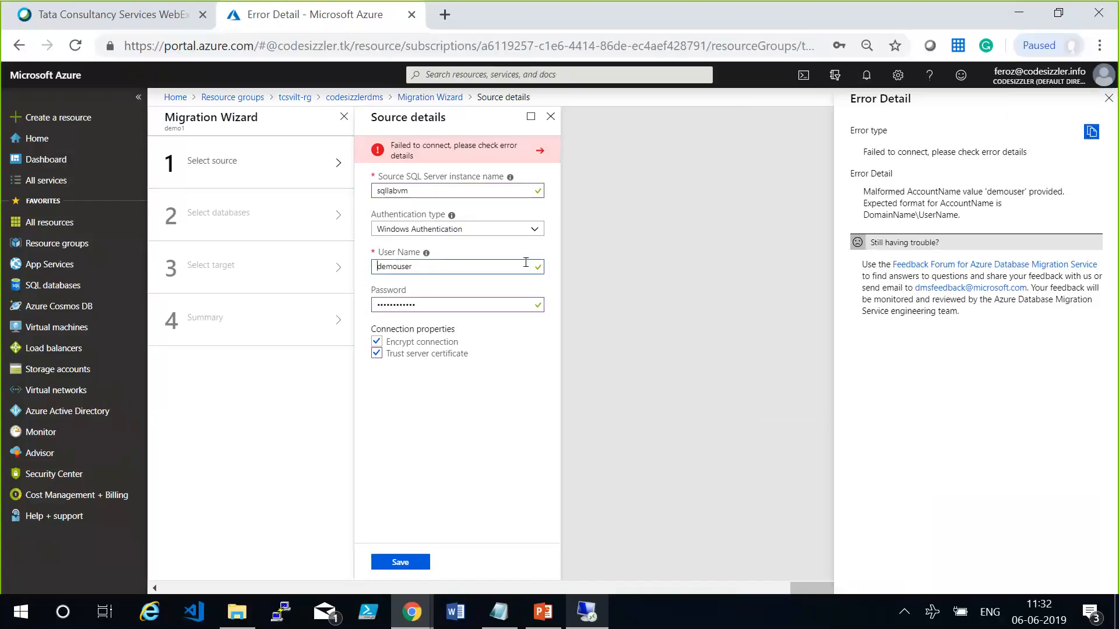
type("sqllabvm\\")
left_click(395, 560)
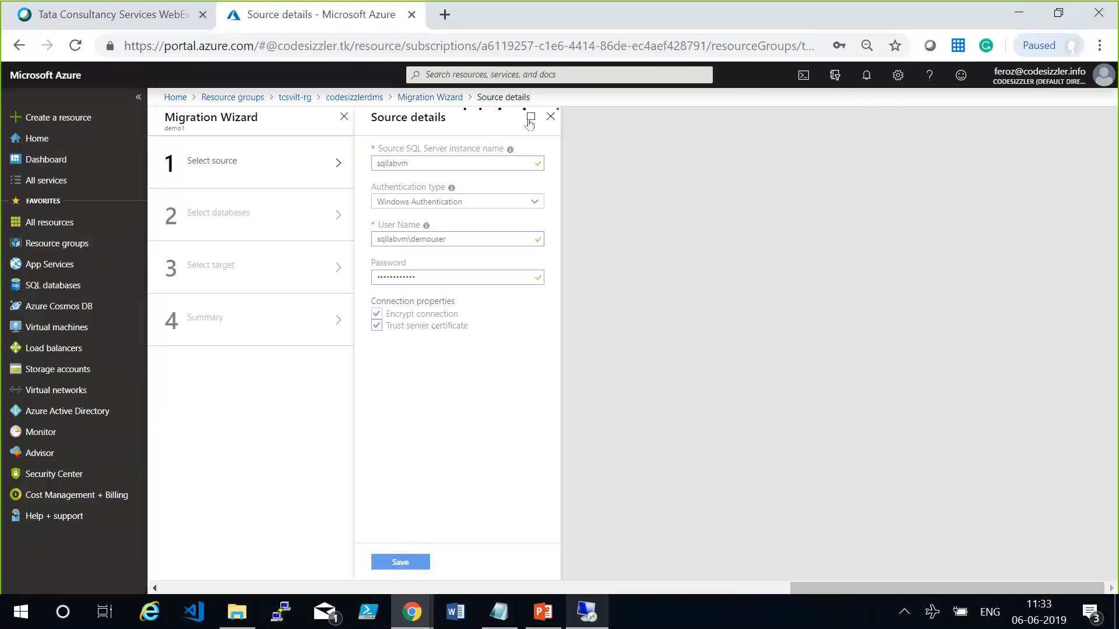
Discard the pending source details, reopen the source selection, and retry saving the sqllabvm connection.
left_click(548, 117)
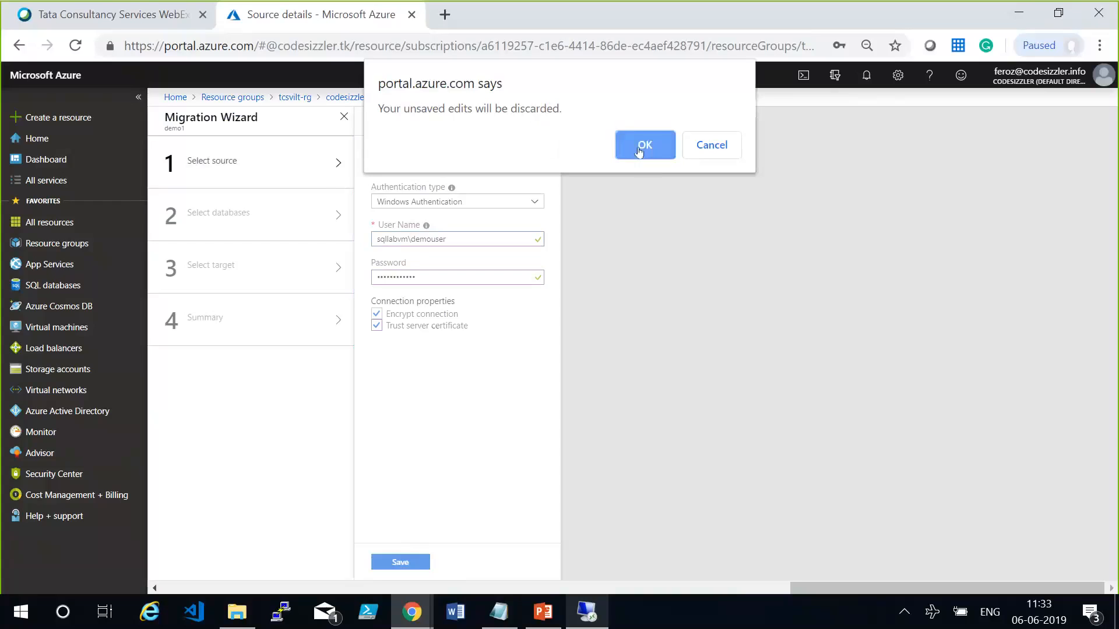
left_click(639, 147)
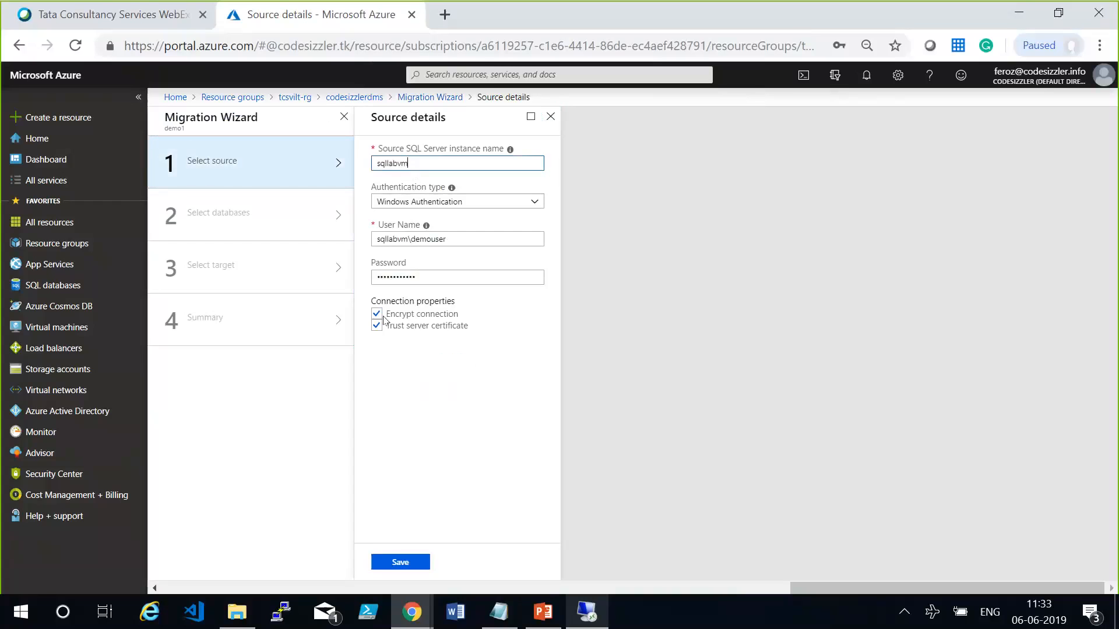
left_click(400, 561)
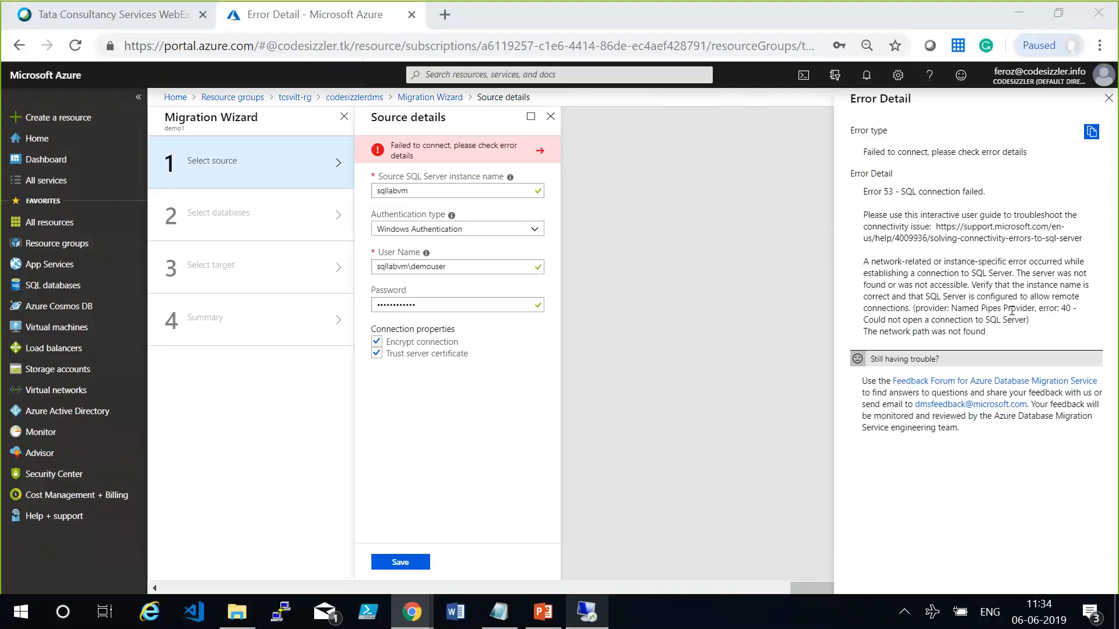
Examine the connection error details, and close the source details and Migration Wizard, discarding the unsaved edits.
left_click_drag(931, 319, 993, 310)
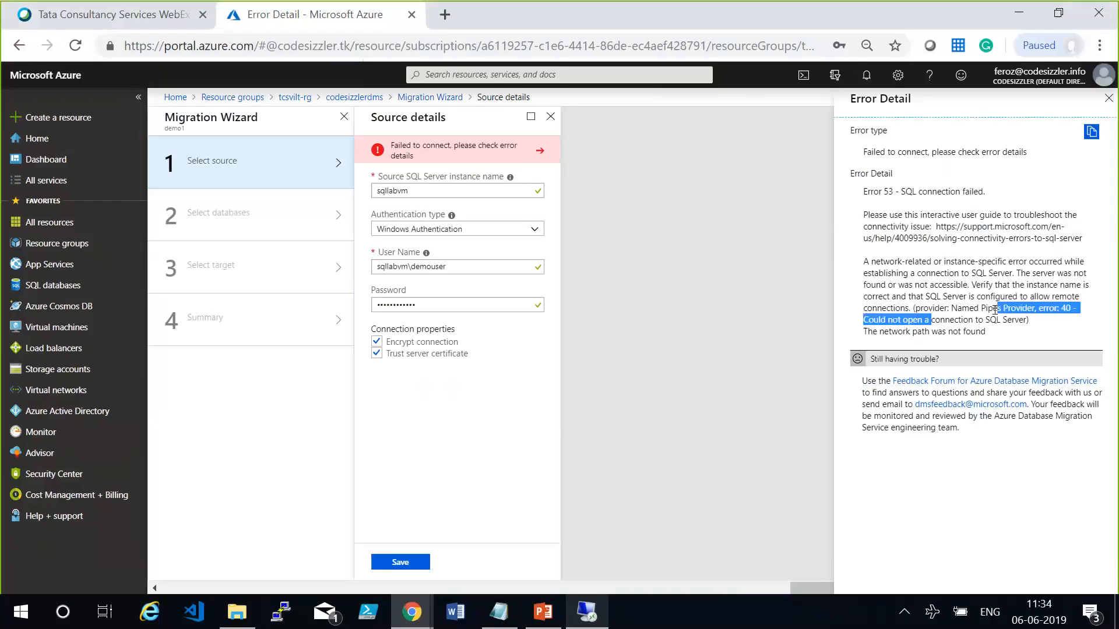
left_click(803, 334)
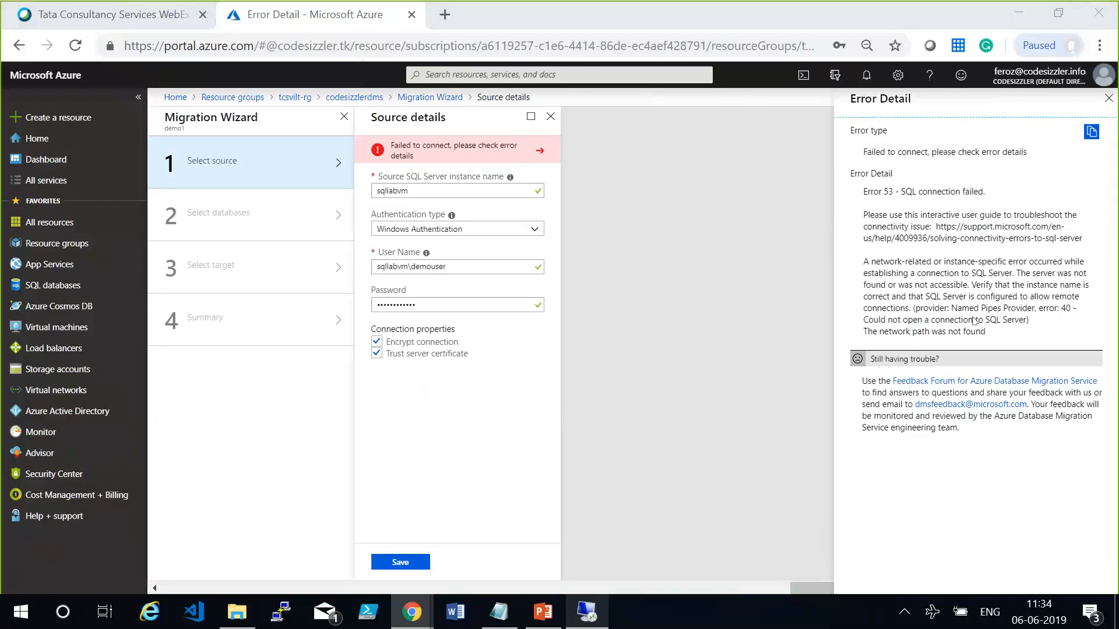
left_click(550, 116)
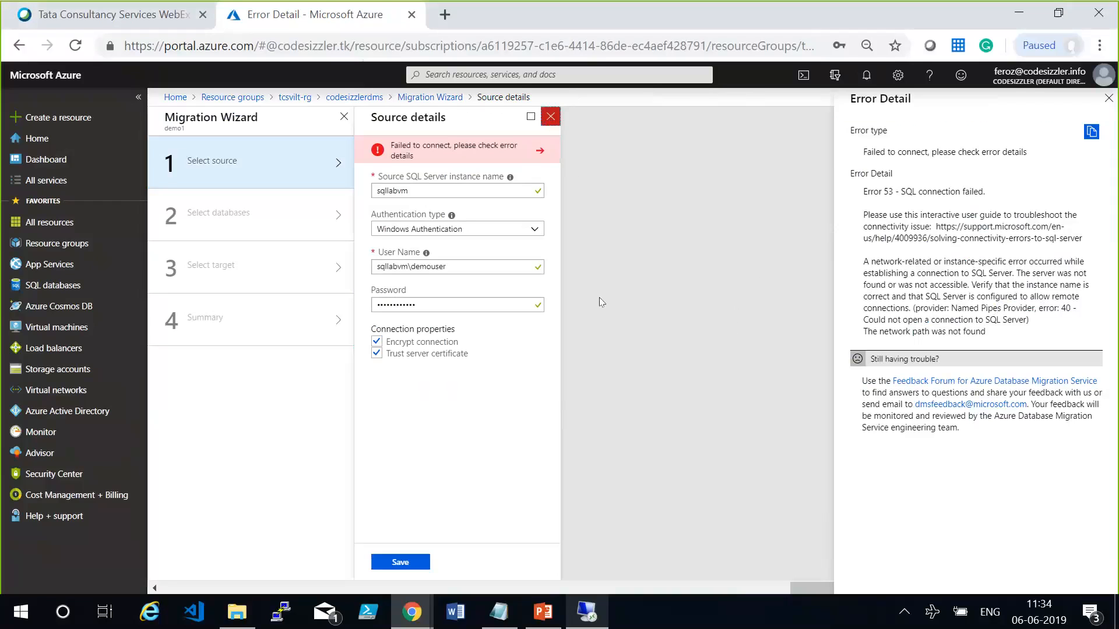
left_click(344, 116)
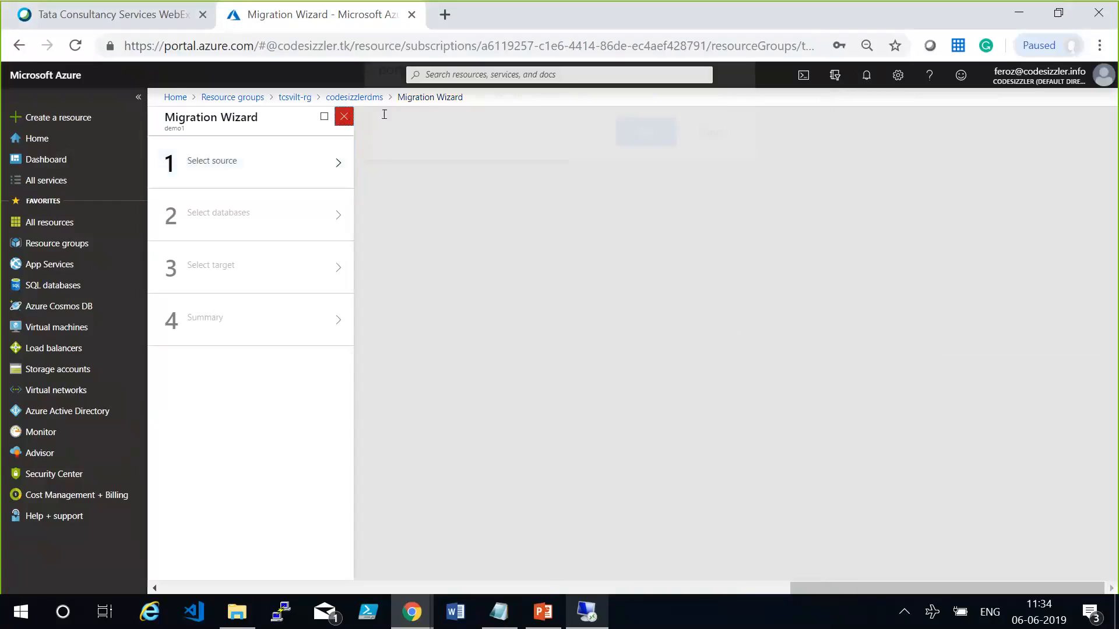
left_click(645, 143)
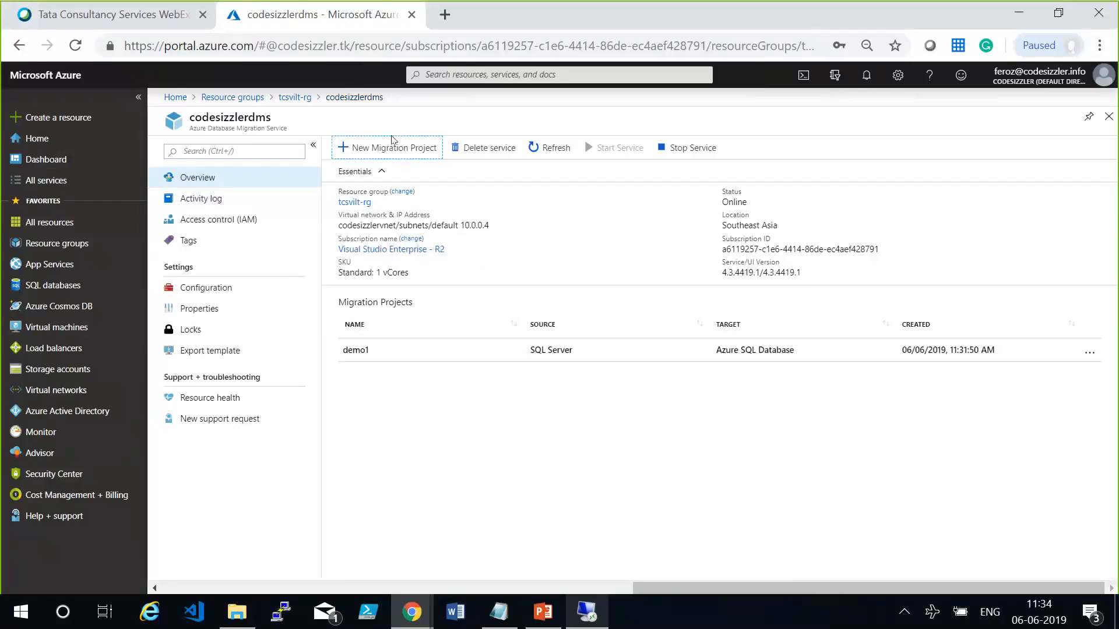
Leave the demo1 migration project and return through codesizzlerdms and tcsvilt-rg to the Azure portal home page.
left_click(463, 349)
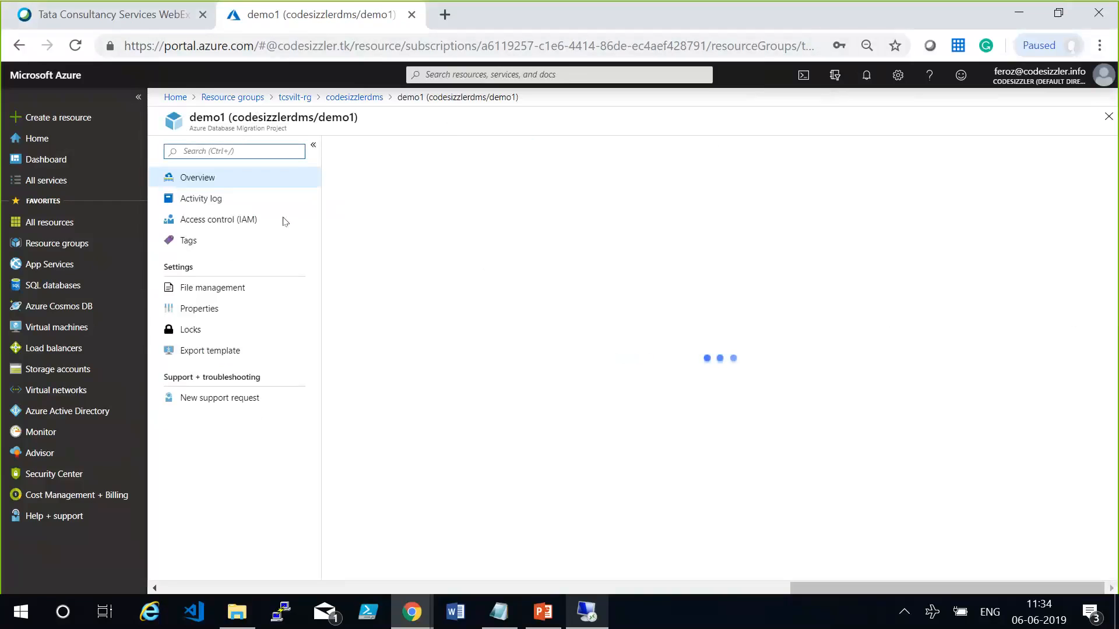
left_click(347, 100)
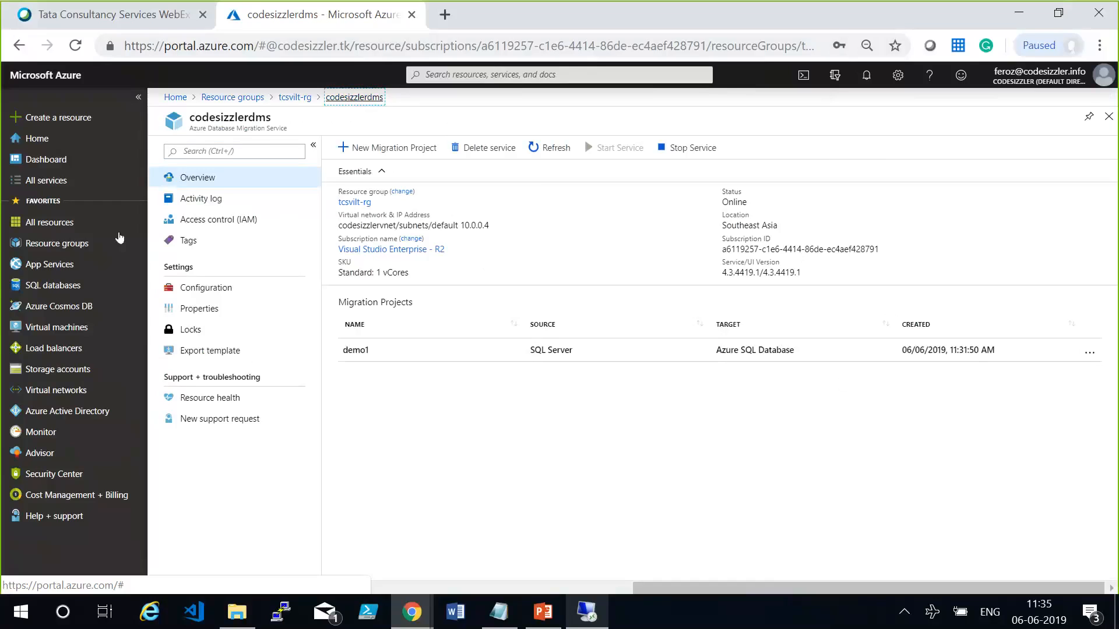
left_click(301, 101)
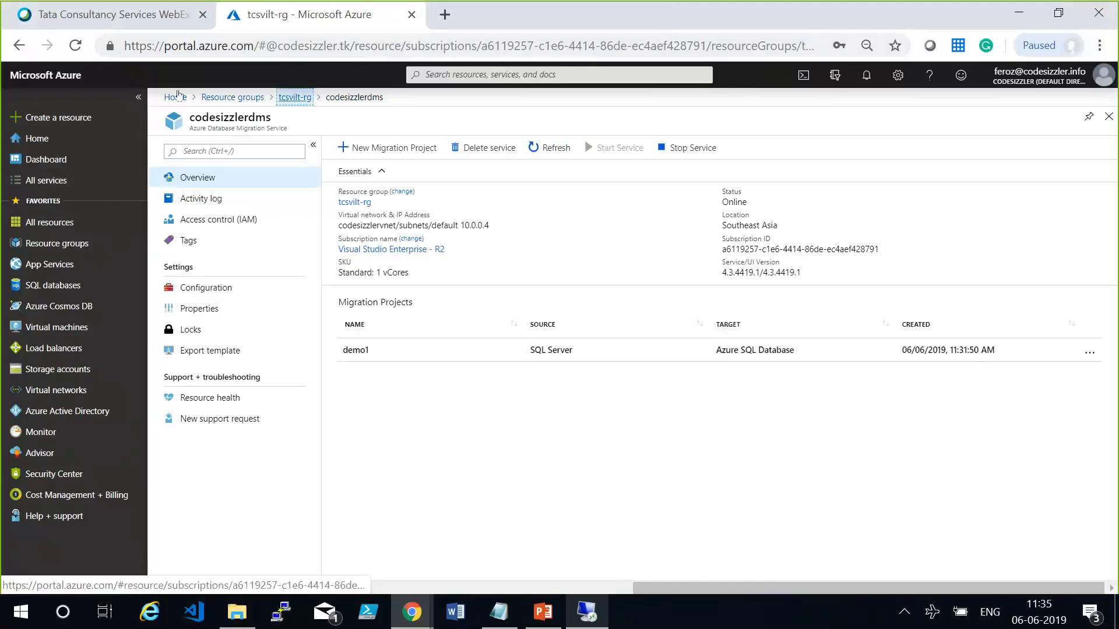
left_click(175, 98)
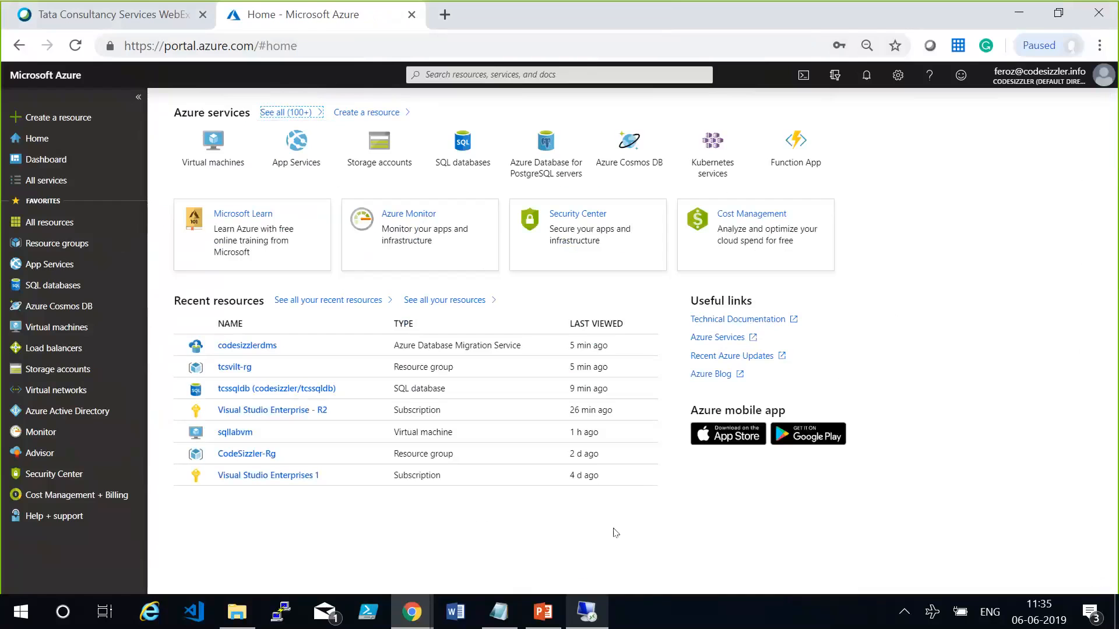
Switch to the Notepad notes and add the line "Azure DMS - Database" below the SQL authentication line.
left_click(500, 625)
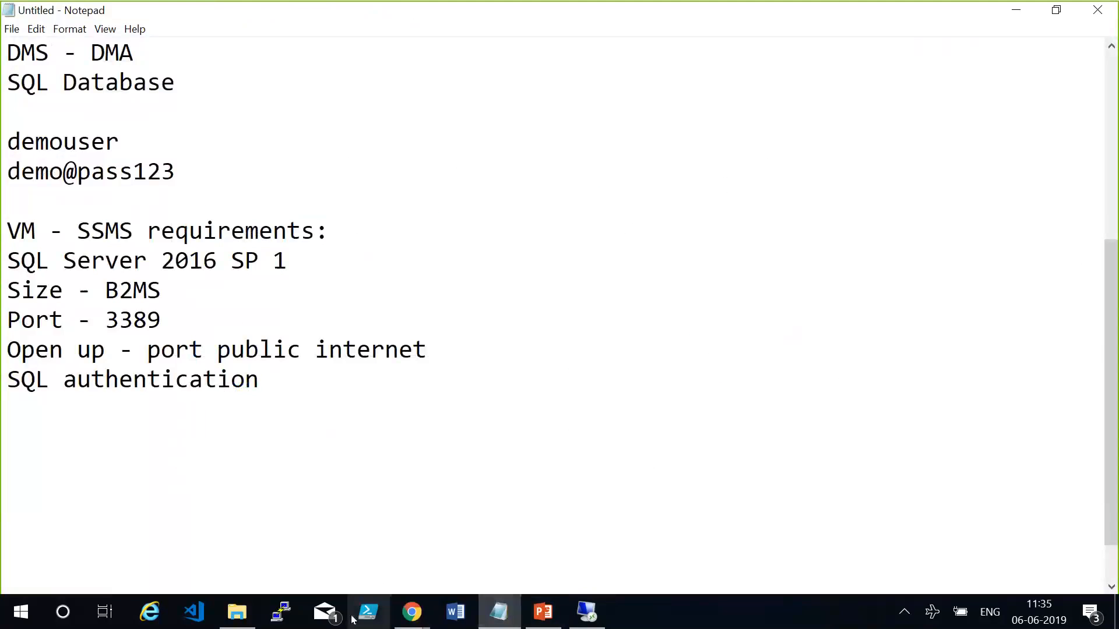
left_click(250, 438)
type("Azure ")
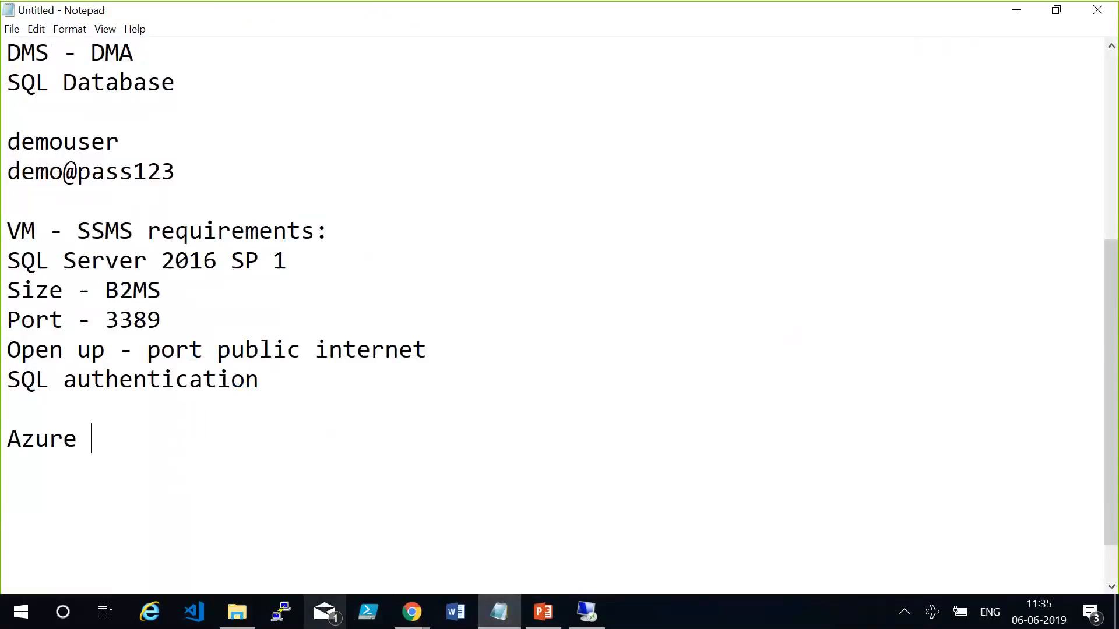
type("DMS   ")
type("Dataa")
key("BackSpace")
type("base")
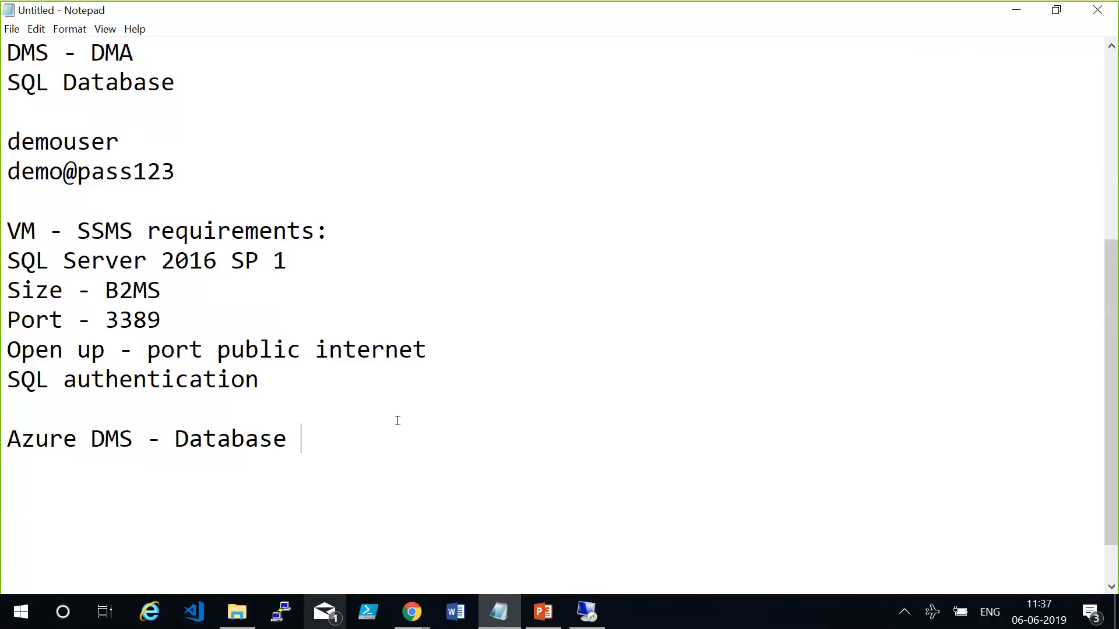
Add the two contact e-mail addresses on separate lines under the Azure DMS note, with a blank line before them.
key("Return")
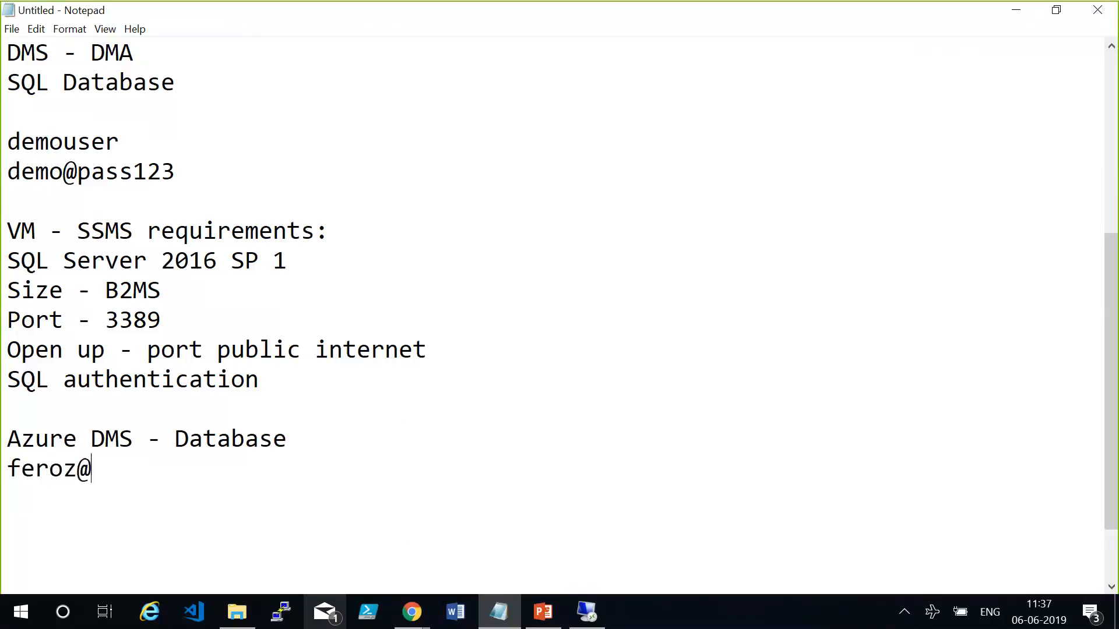
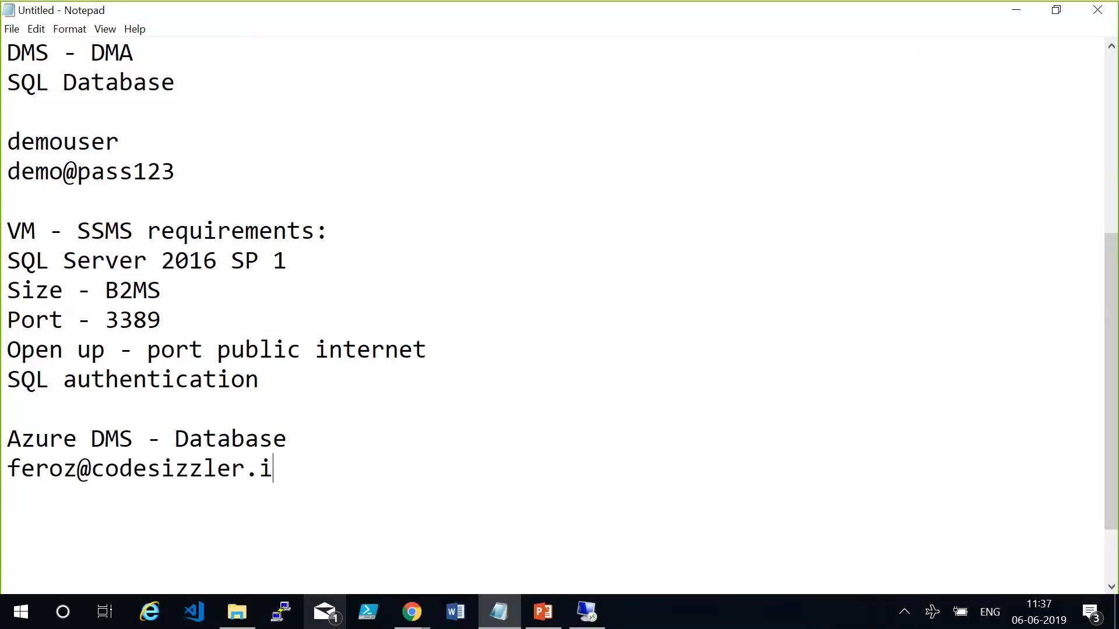
key("Return")
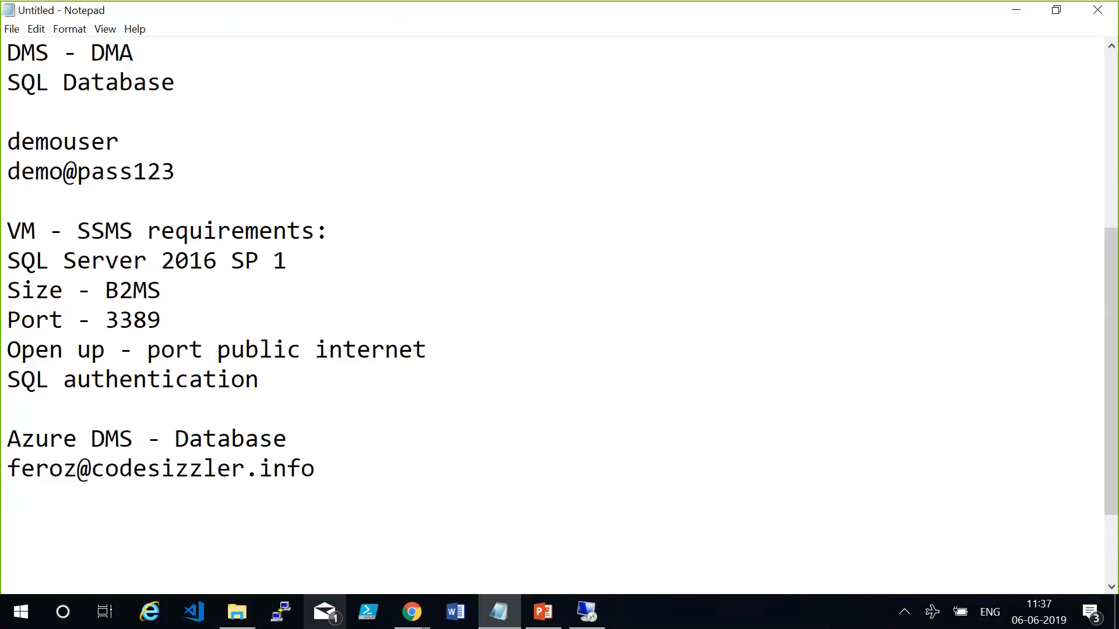
key("Up")
key("Return")
key("Down")
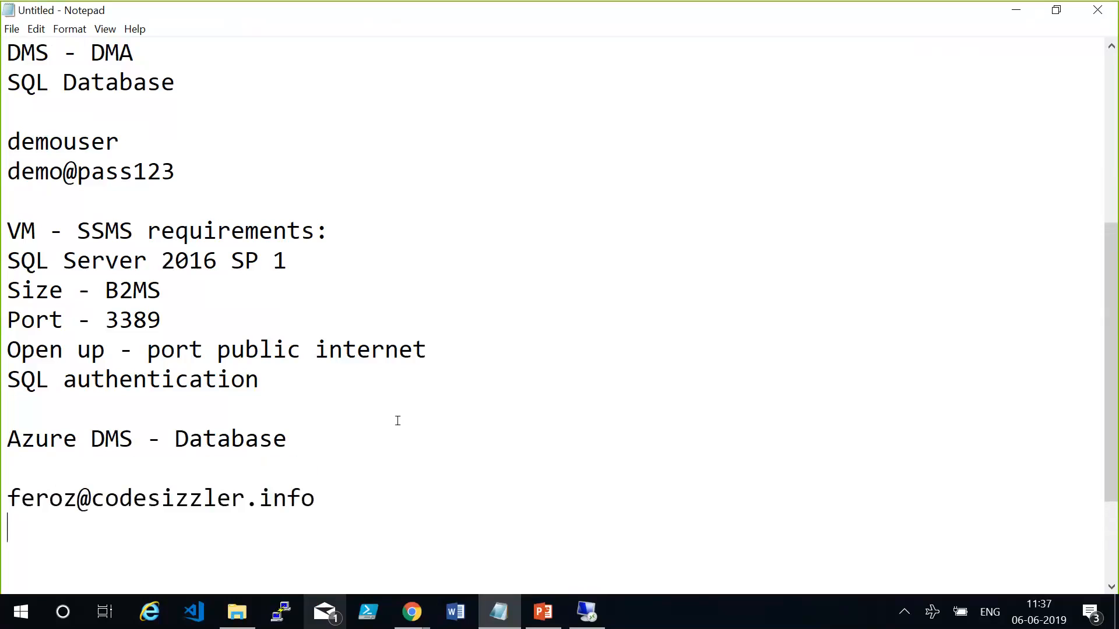
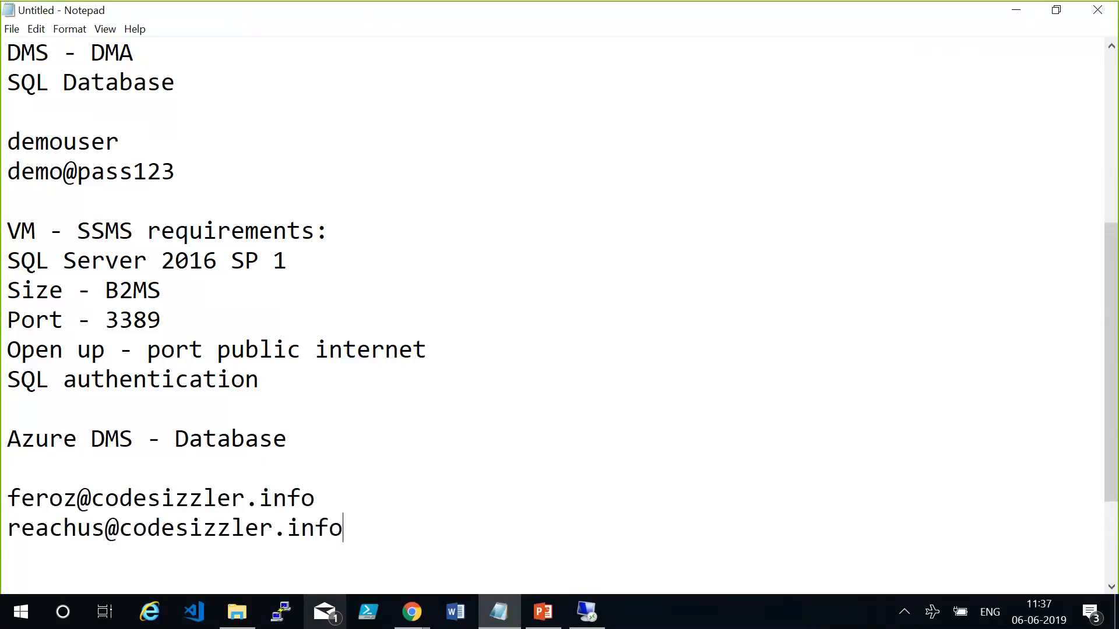
key("Return")
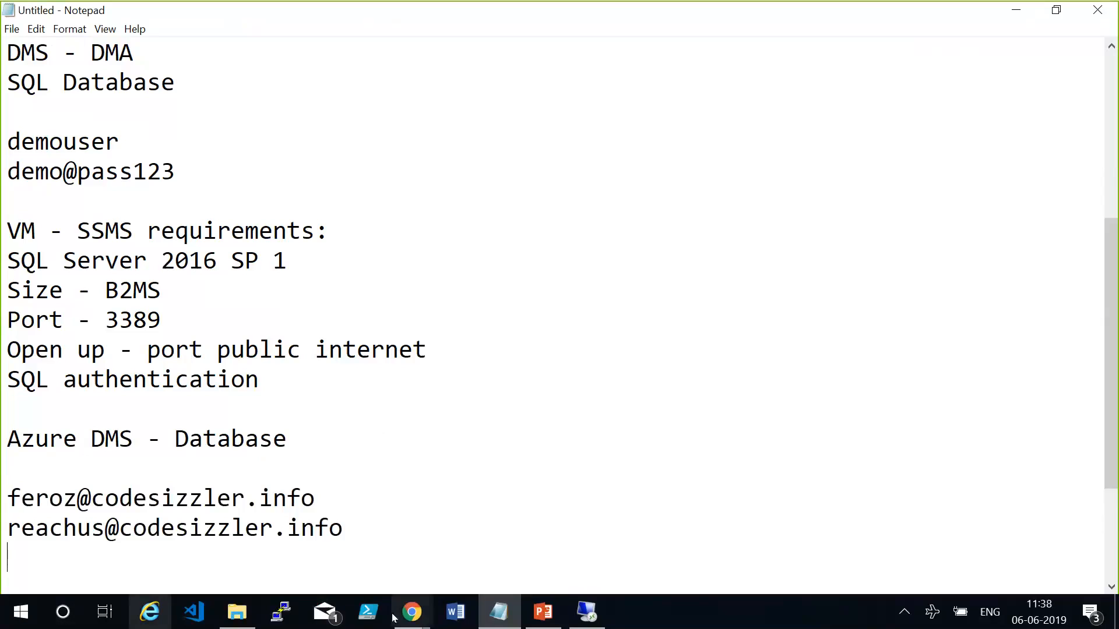
Switch to the Outlook mailbox, open the 10:37 "Feedback form link - Reg" message, and copy its feedback form link address.
left_click(411, 611)
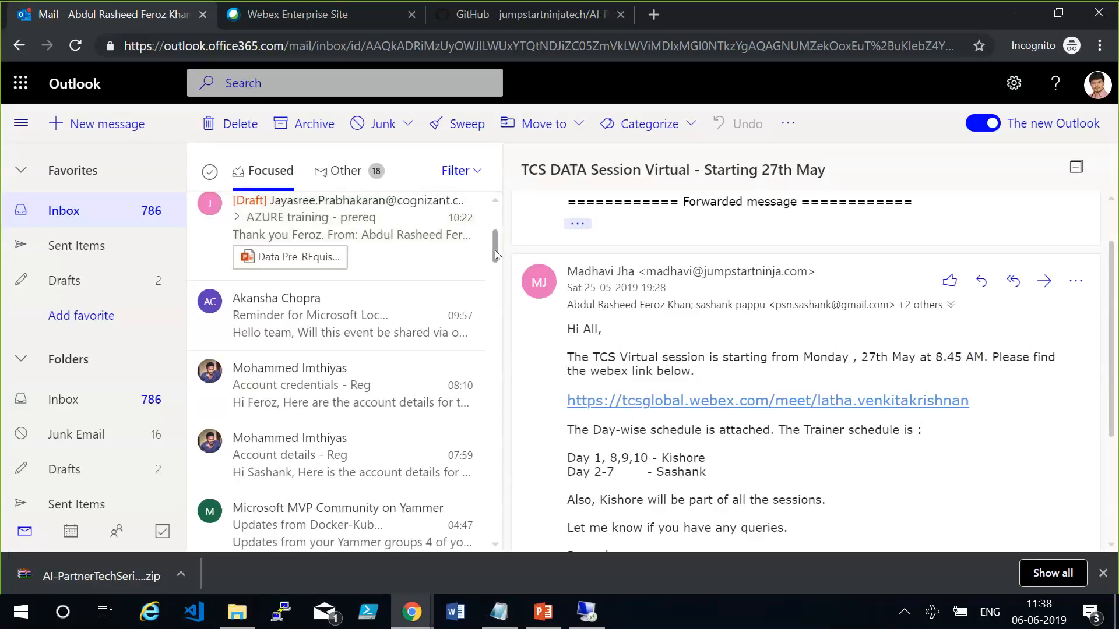
left_click_drag(495, 250, 498, 202)
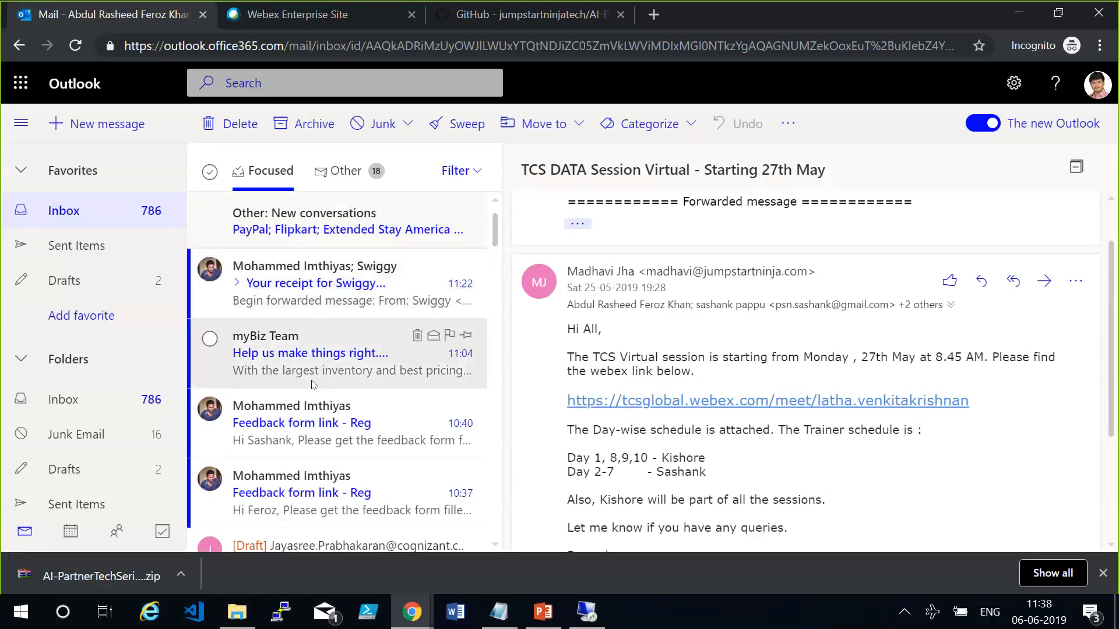
left_click(315, 421)
left_click(313, 494)
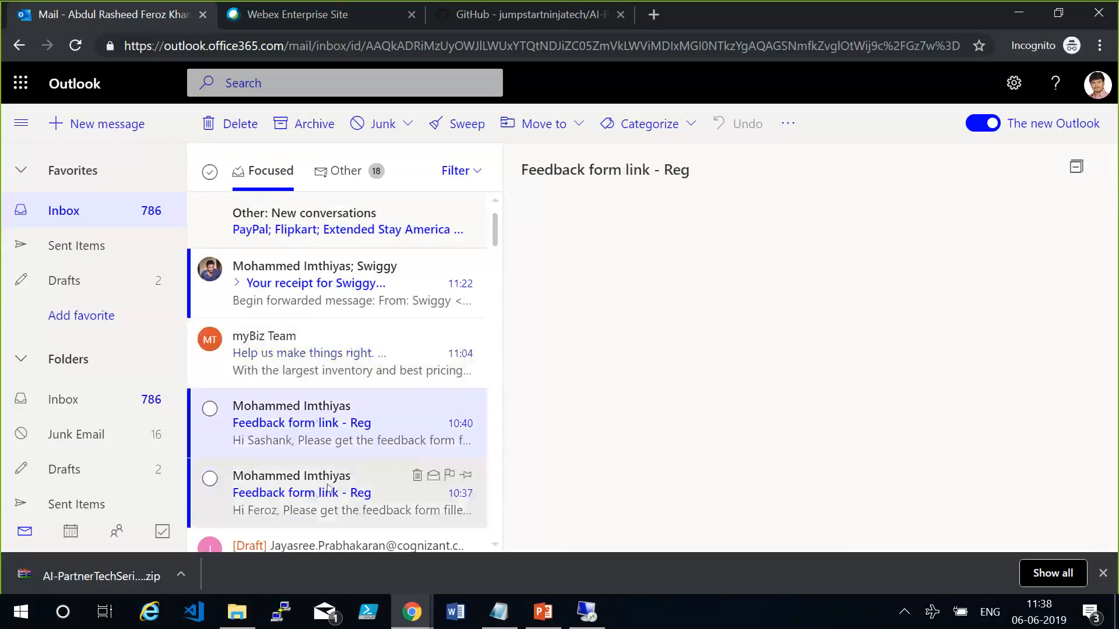
mouse_move(496, 230)
left_mouse_down()
mouse_move(495, 256)
mouse_move(501, 237)
left_mouse_up()
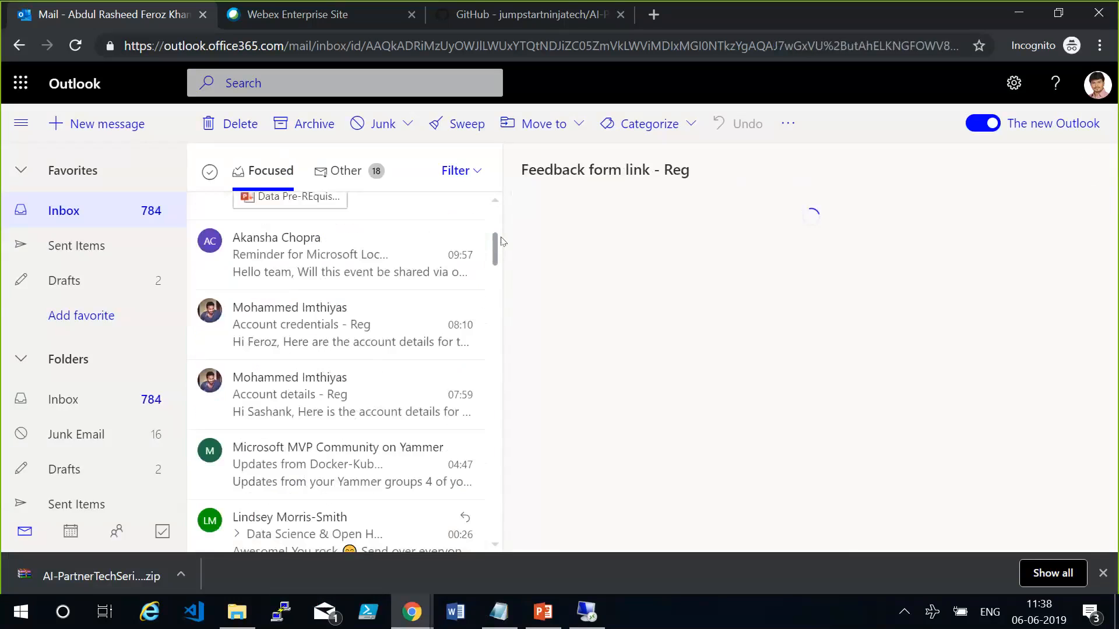
scroll(475, 285, "up", 5)
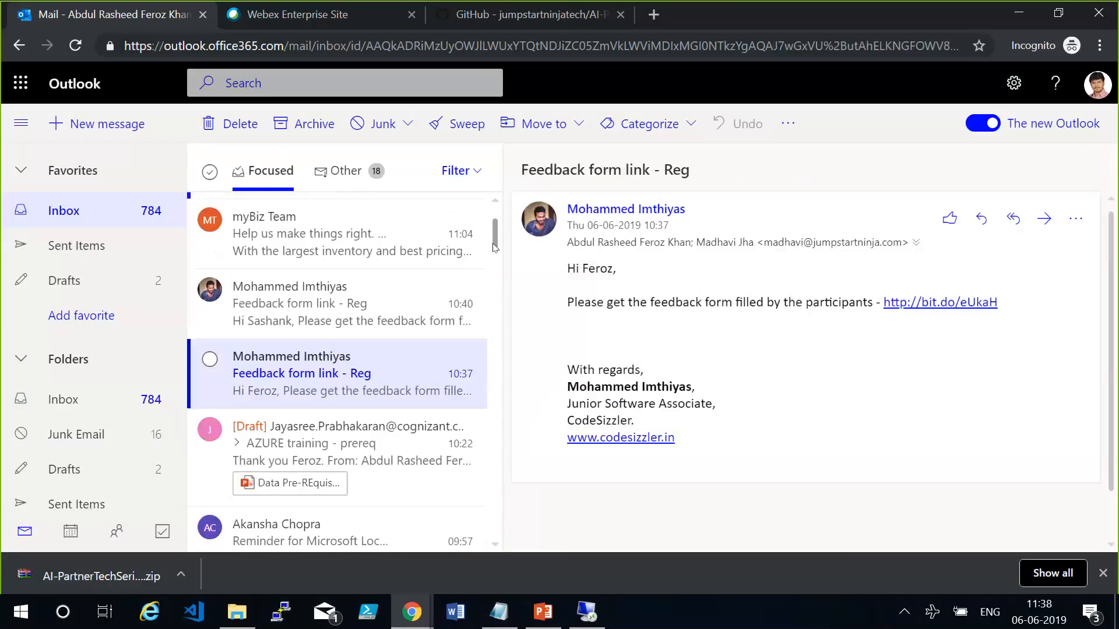
right_click(897, 301)
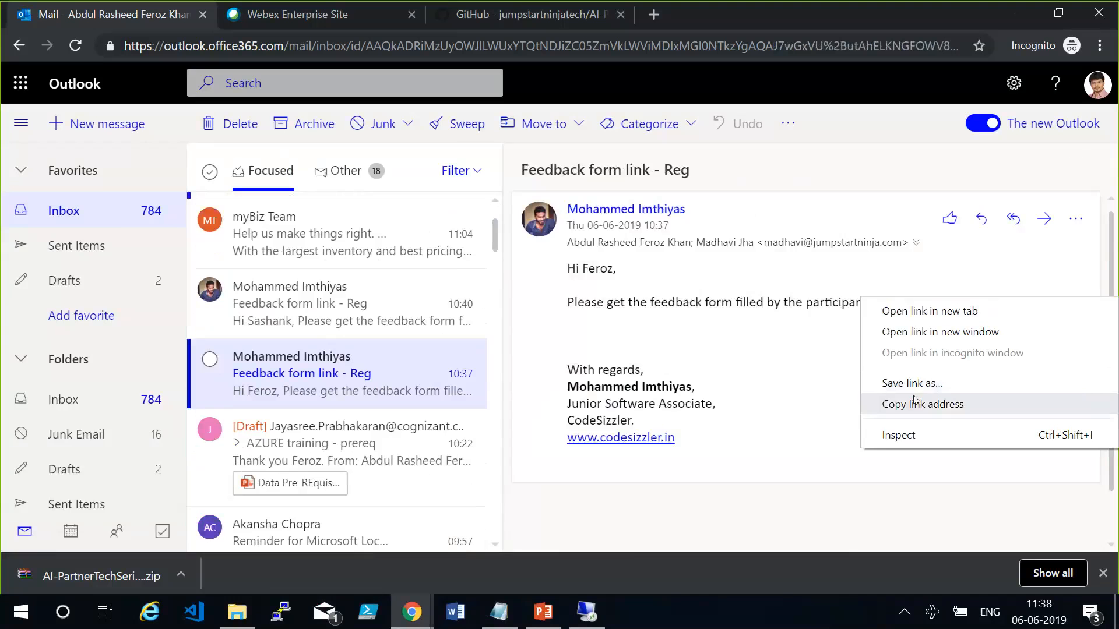
left_click(942, 404)
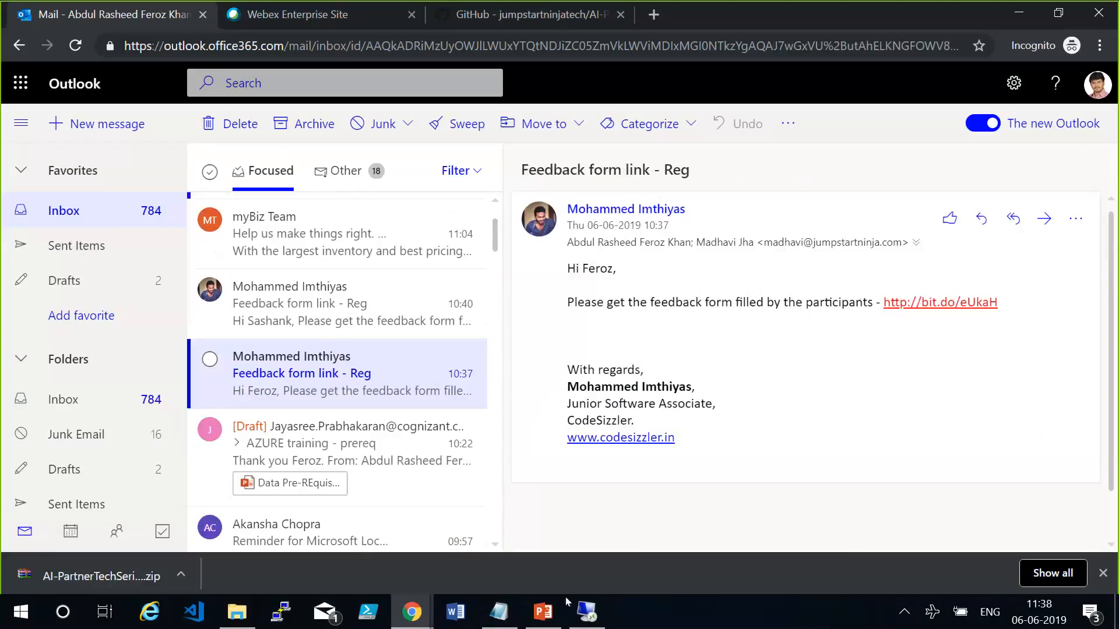
left_click(498, 613)
left_click(387, 526)
key("Return")
key("Return")
type("http://bit.do/eUkaH")
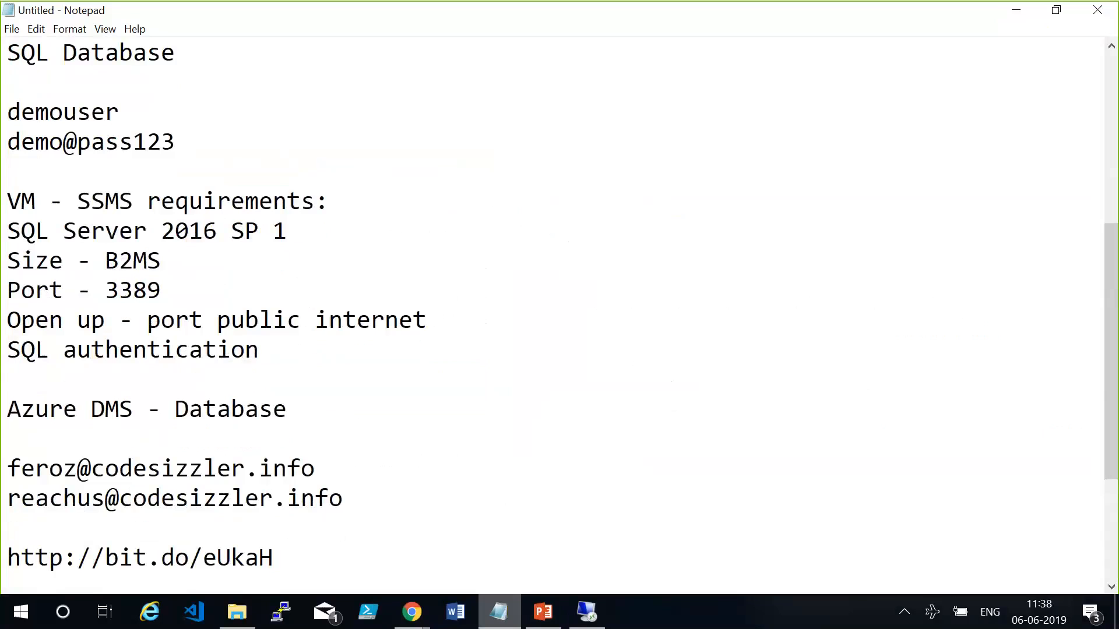
left_click(828, 550)
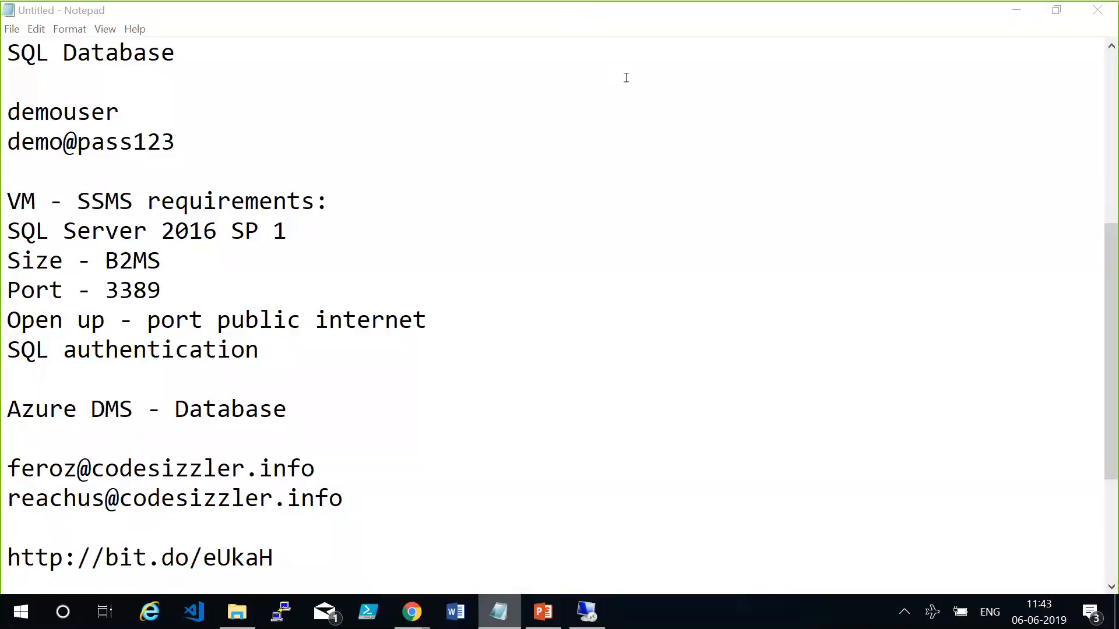
mouse_move(537, 18)
left_click(583, 618)
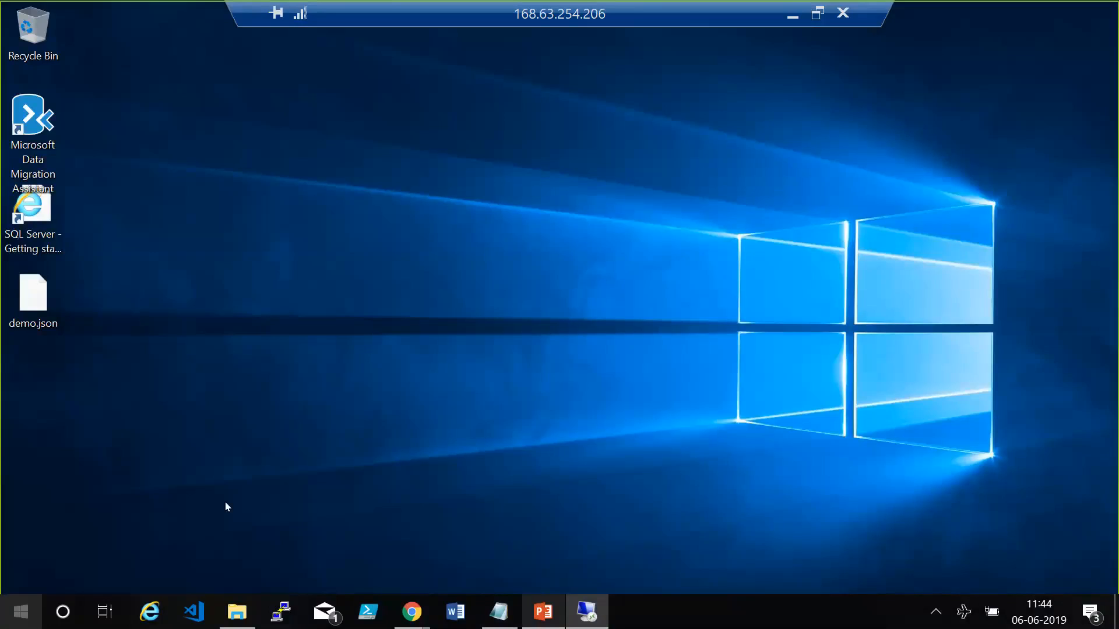
key("super")
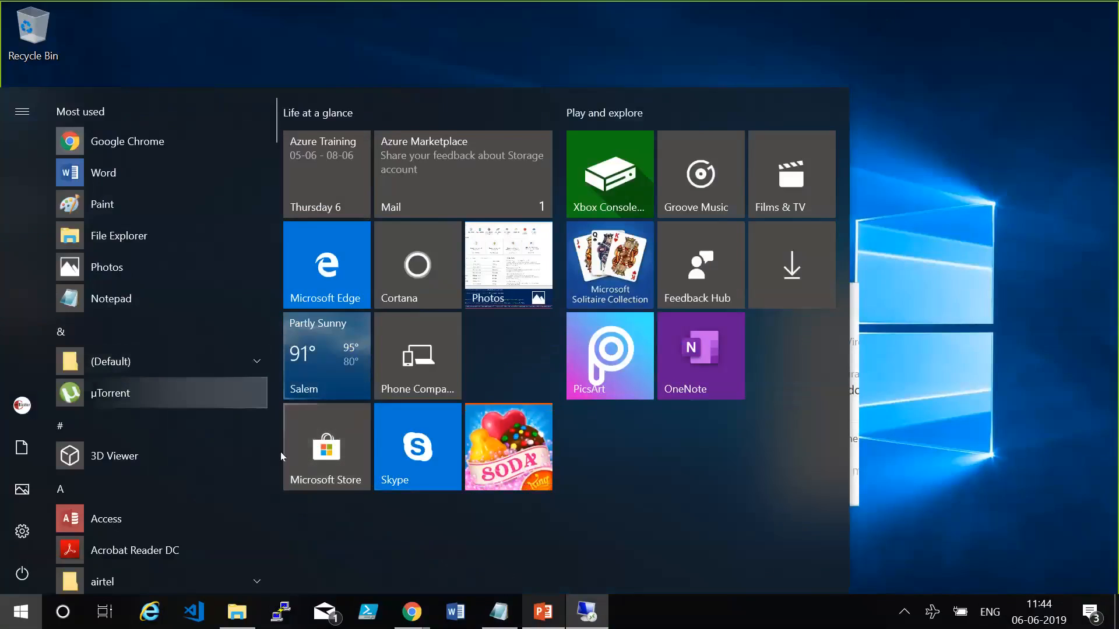
left_click(968, 209)
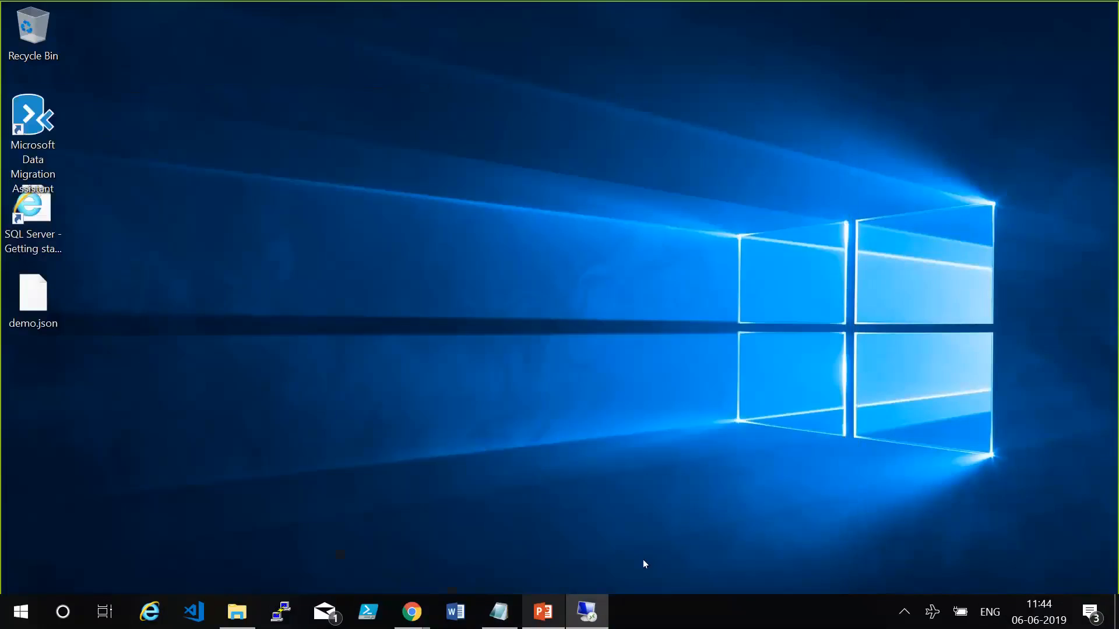
left_click(499, 612)
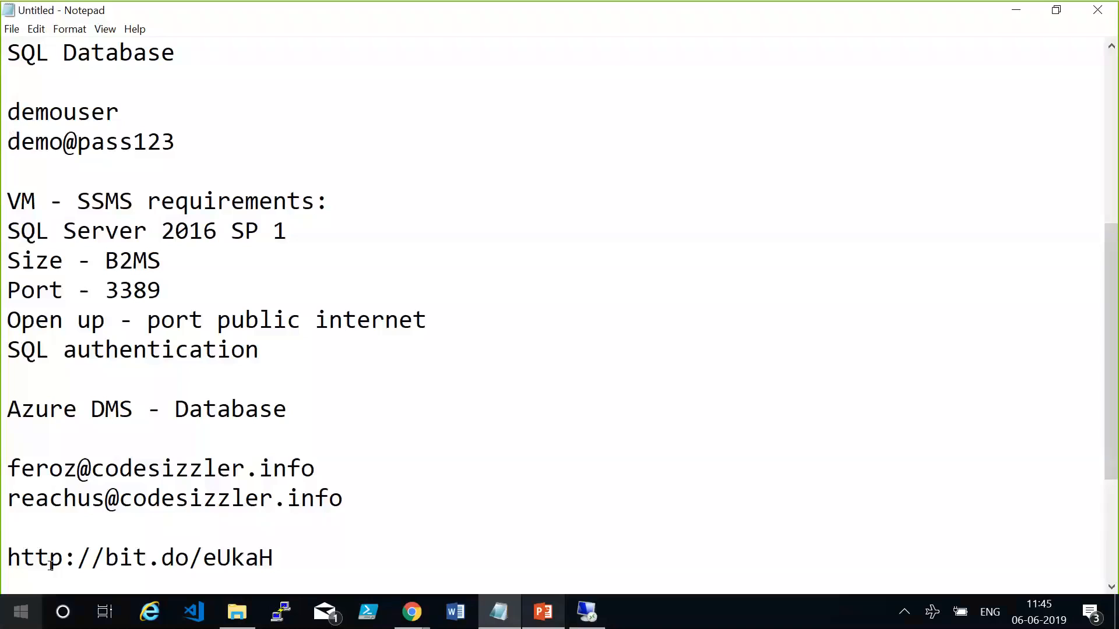
Switch to SQL Server Management Studio in the remote session and examine the sqllabvm source databases and the tcssqldb target tables.
left_click(586, 612)
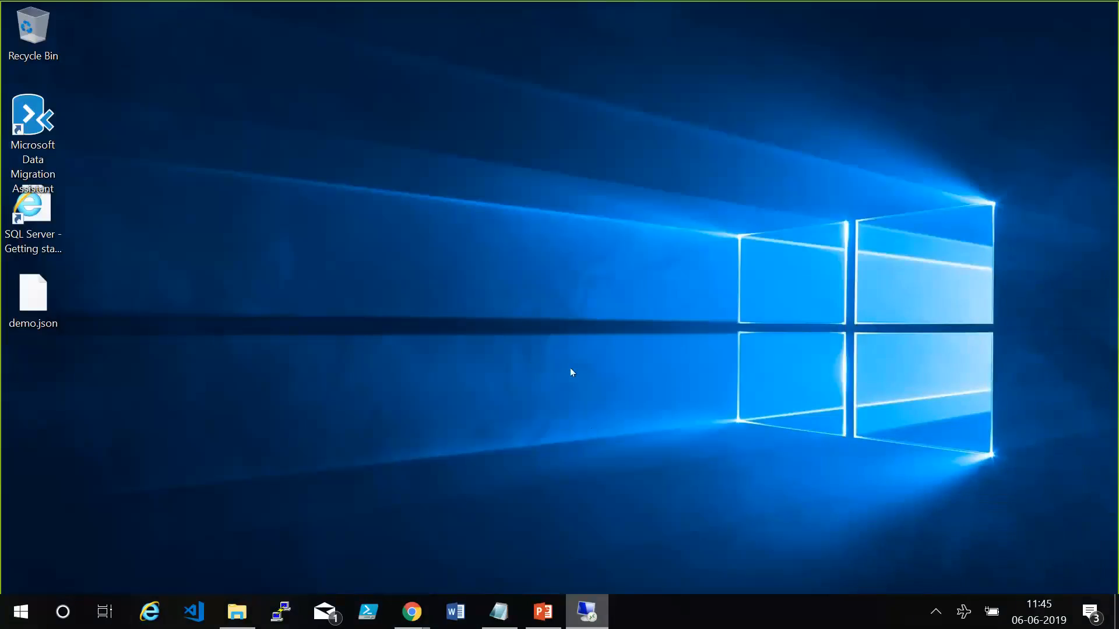
key("alt+Tab")
key("alt+Tab")
key("alt+Tab")
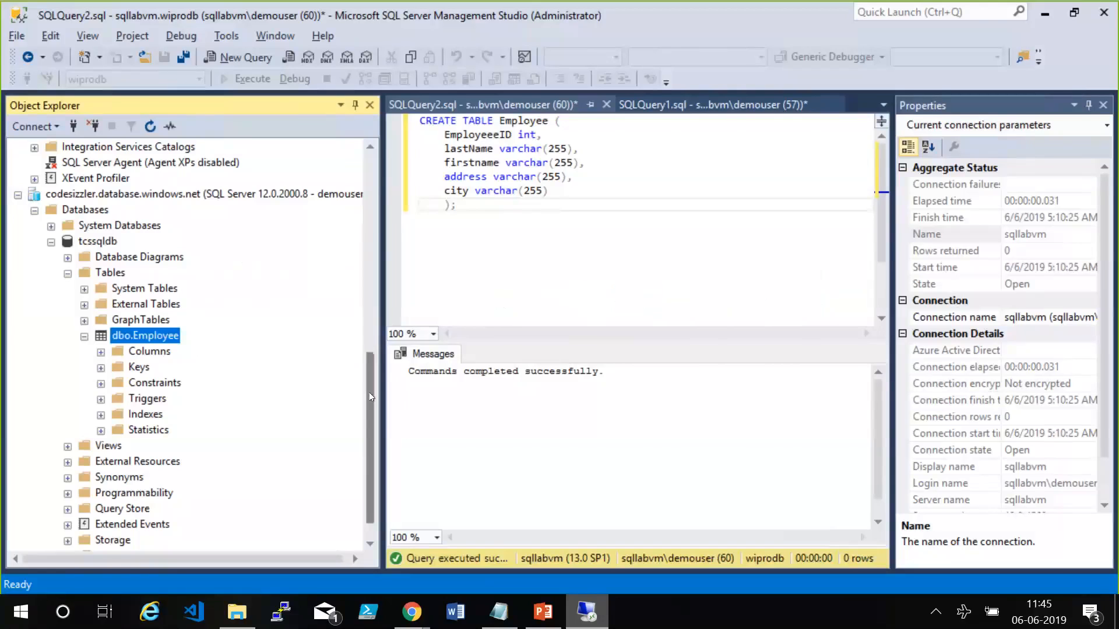
scroll(368, 392, "up", 4)
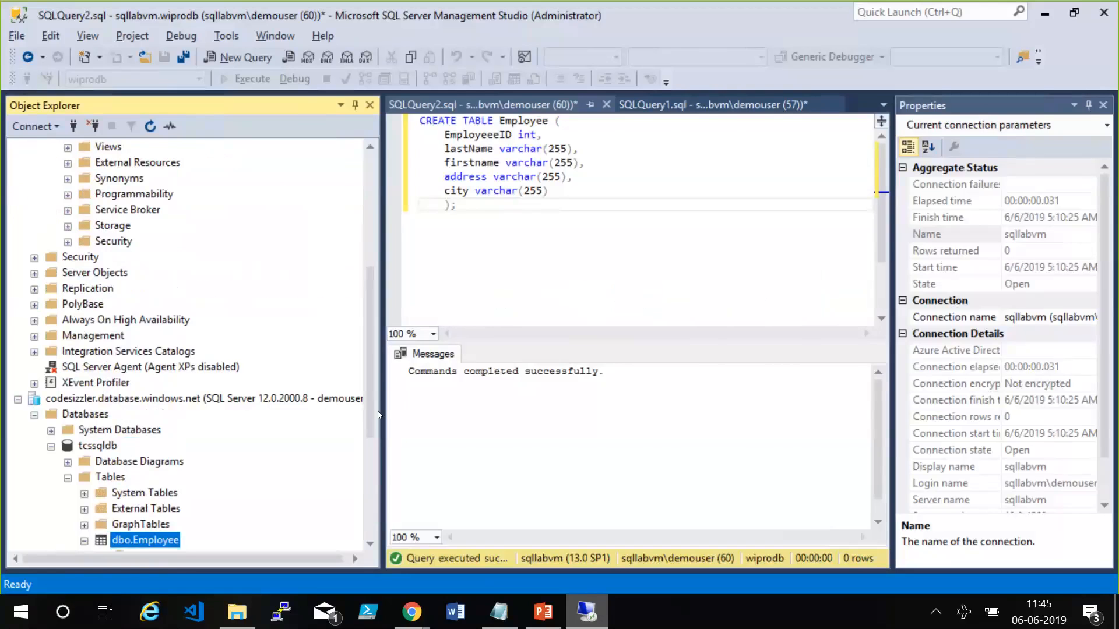
left_click(372, 217)
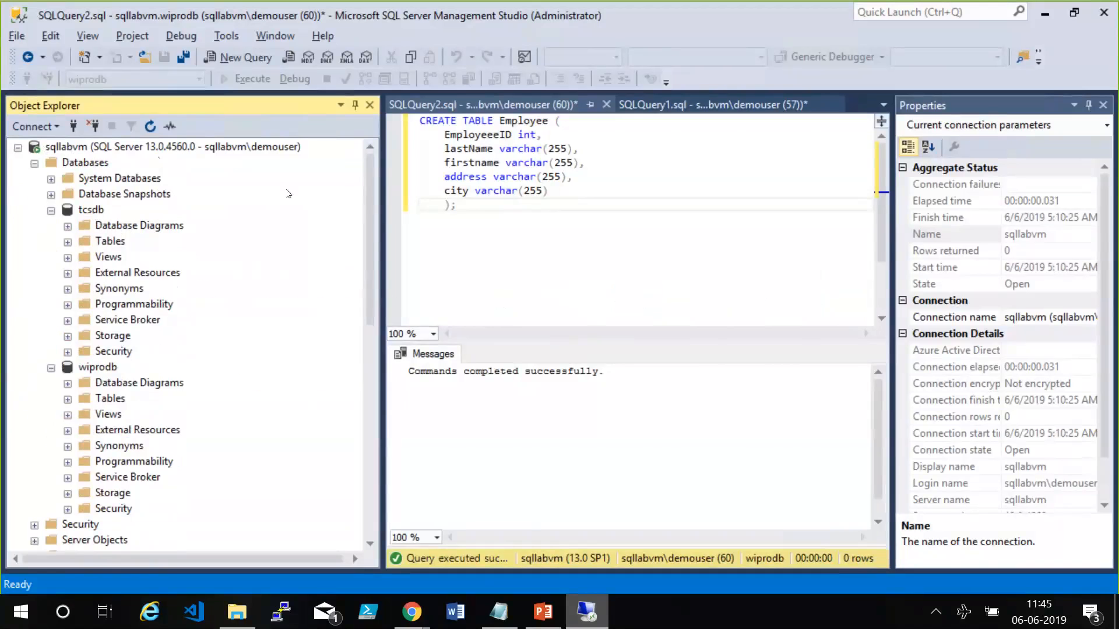
left_click_drag(370, 320, 370, 493)
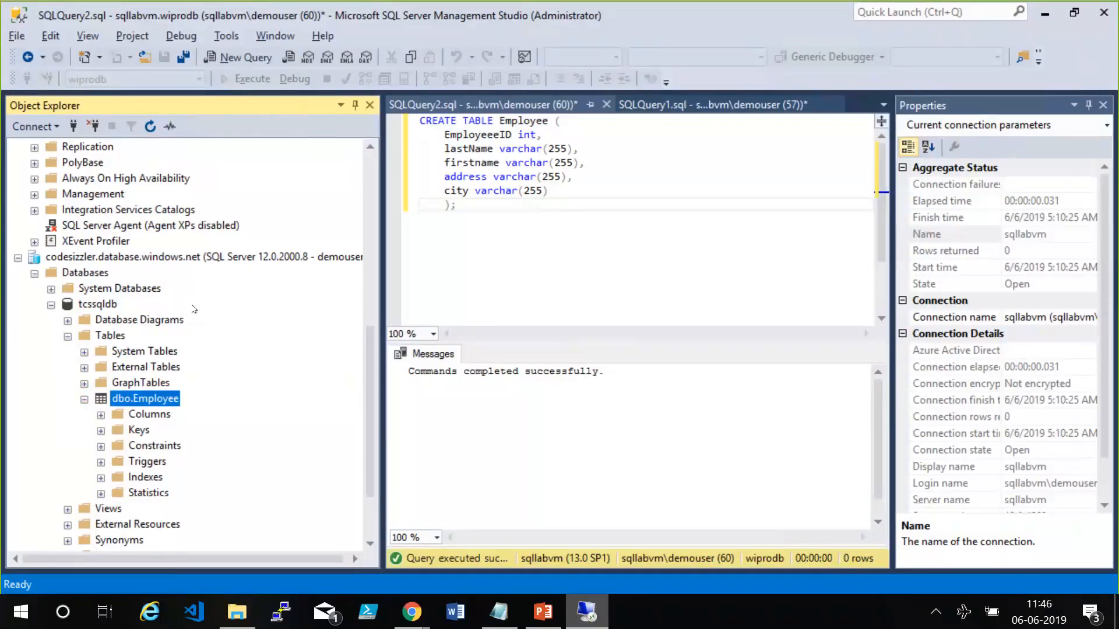
left_click_drag(369, 411, 370, 239)
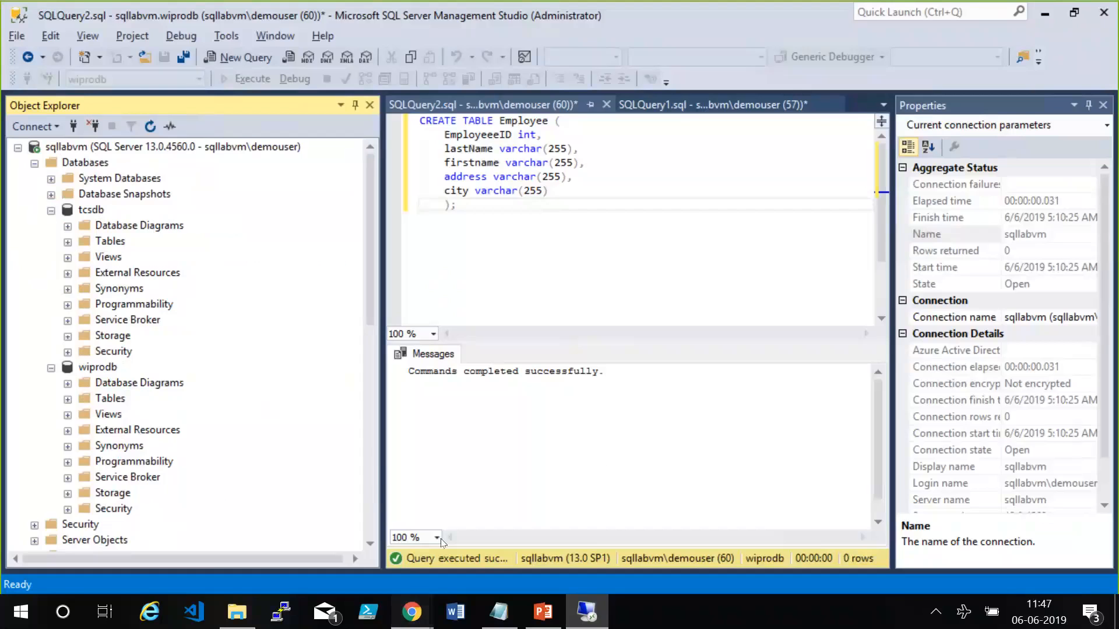
Switch to the Database Migration presentation in PowerPoint and show the Data Migration Scenarios slide.
left_click(411, 612)
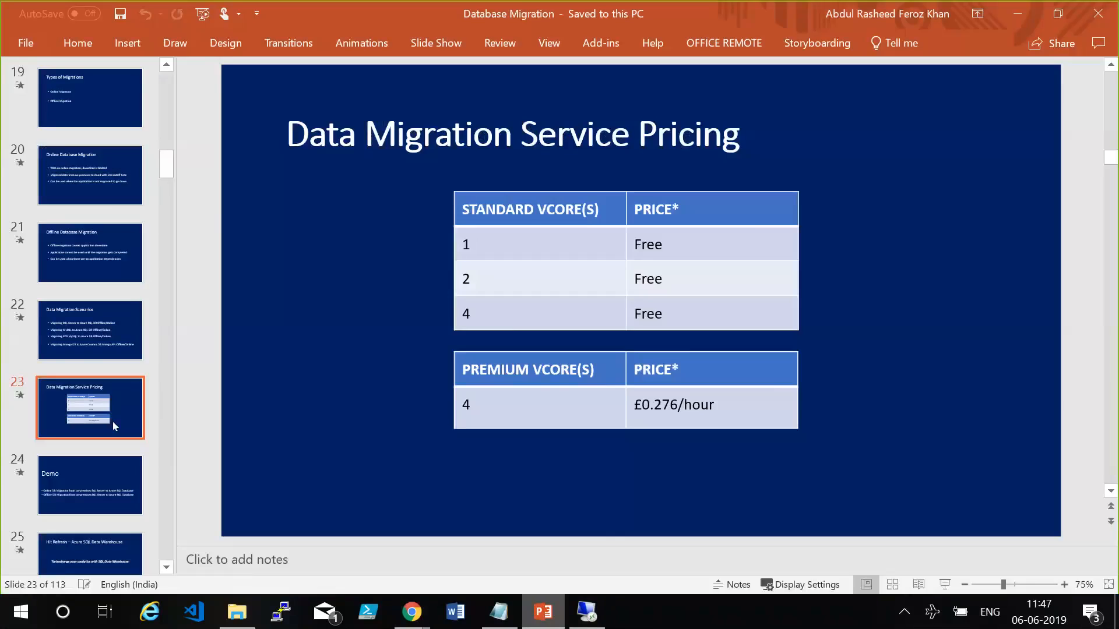
key("Up")
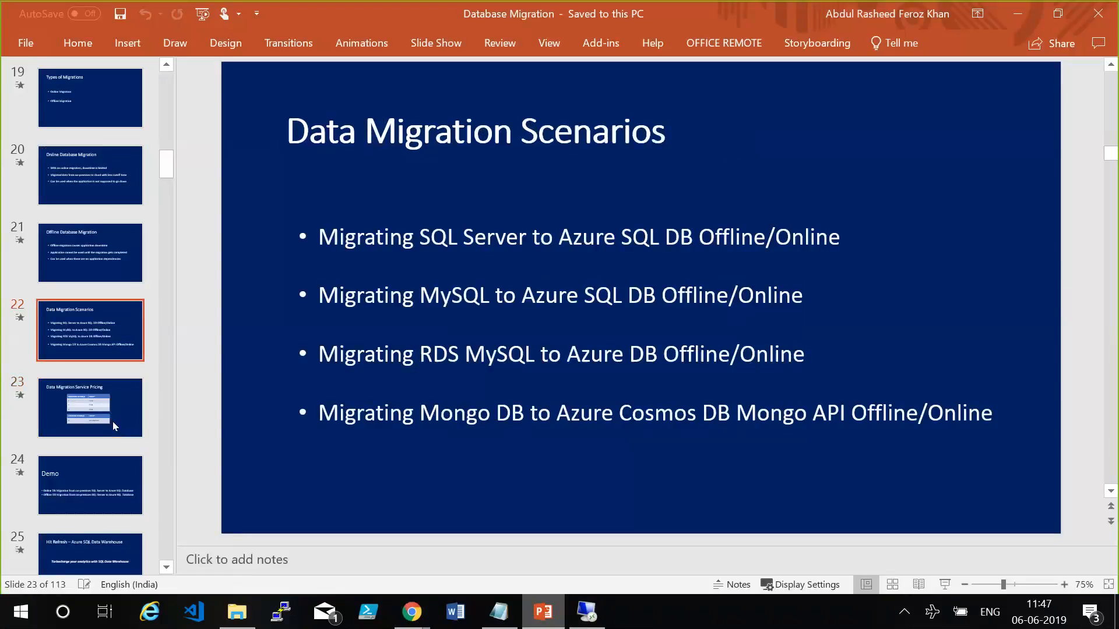
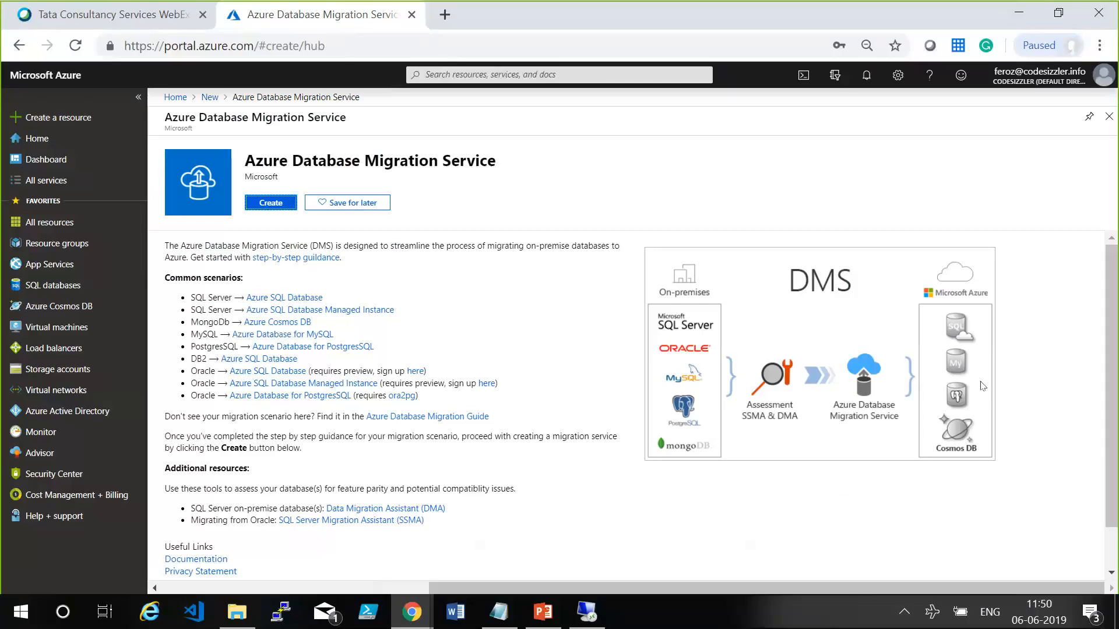
Open github.com/jumpstartninjatech/AI-PartnerTechSeries in a new browser tab and go to the jumpstartninjatech account page.
left_click(1011, 443)
left_click(1052, 426)
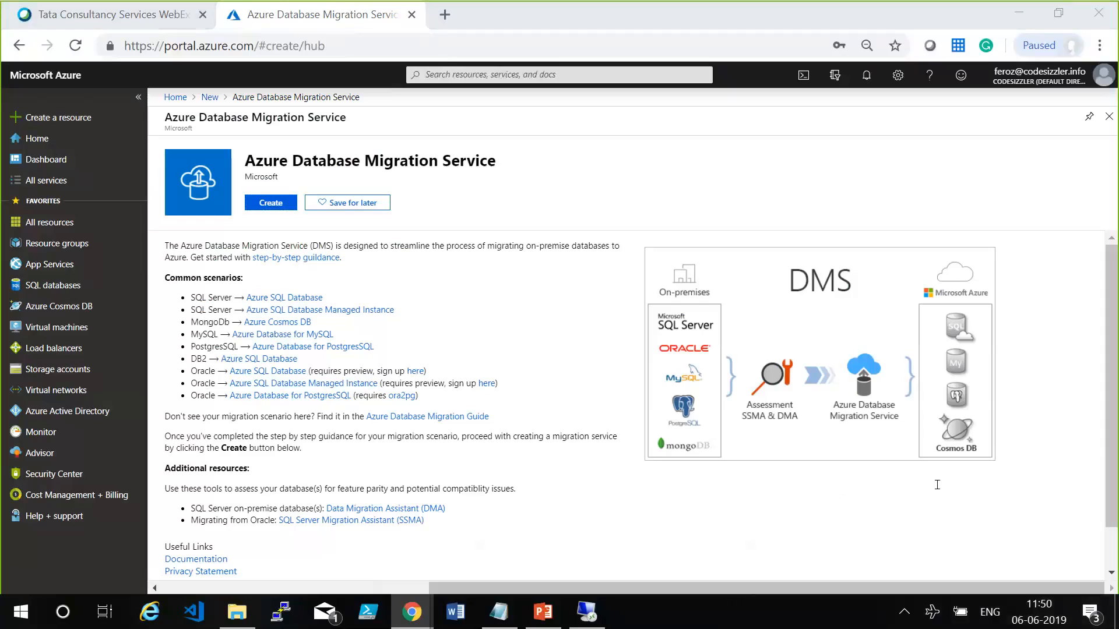
left_click(444, 13)
type("githu")
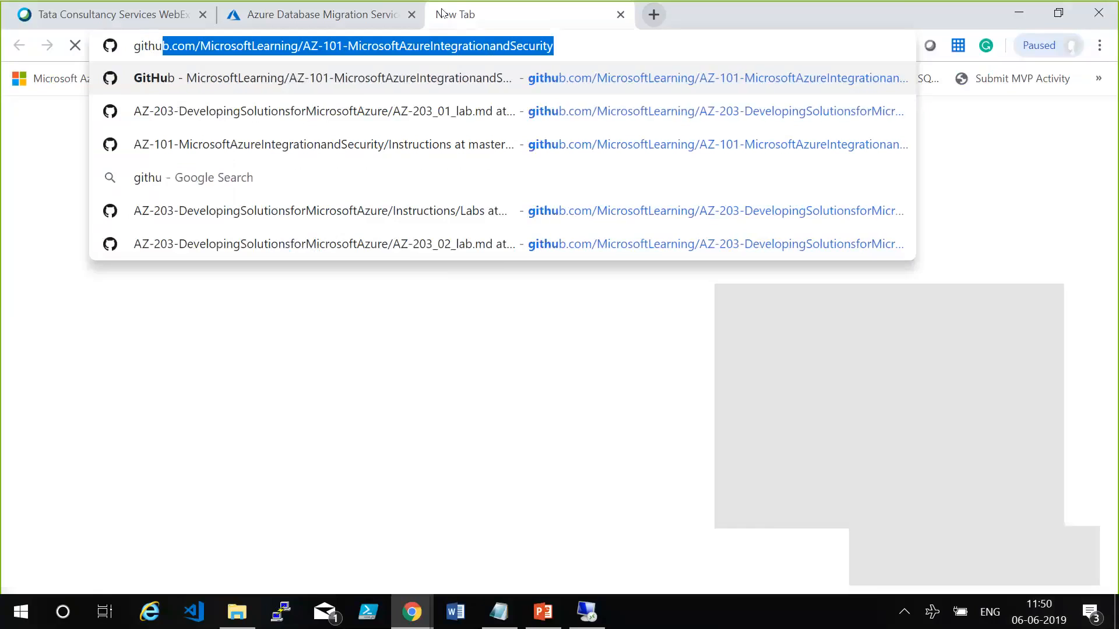
type("b.com")
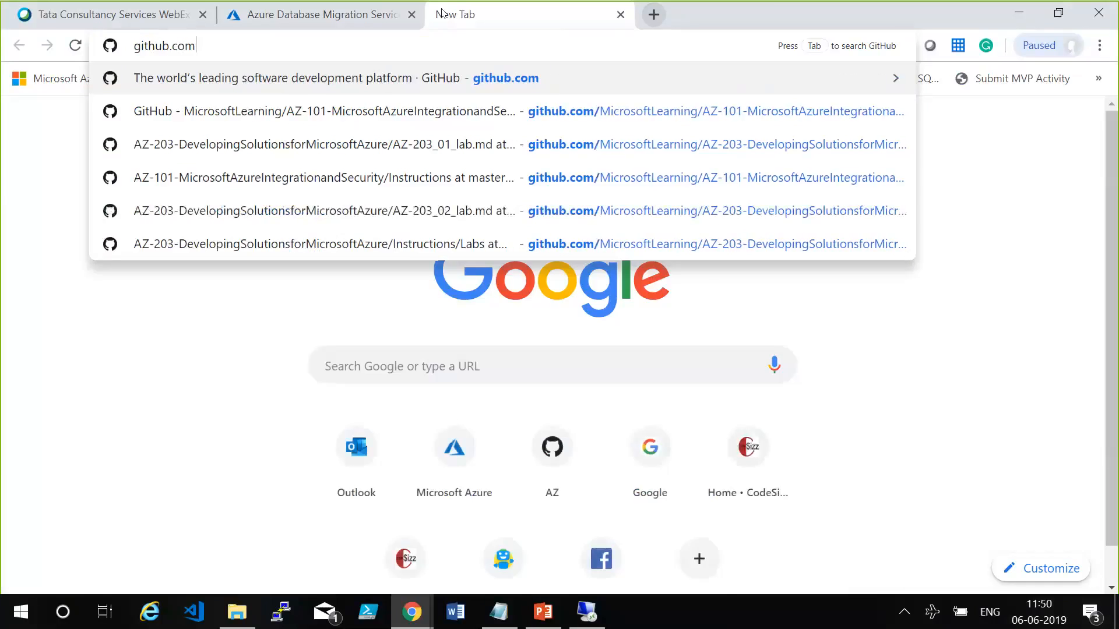
type("/jumpstart")
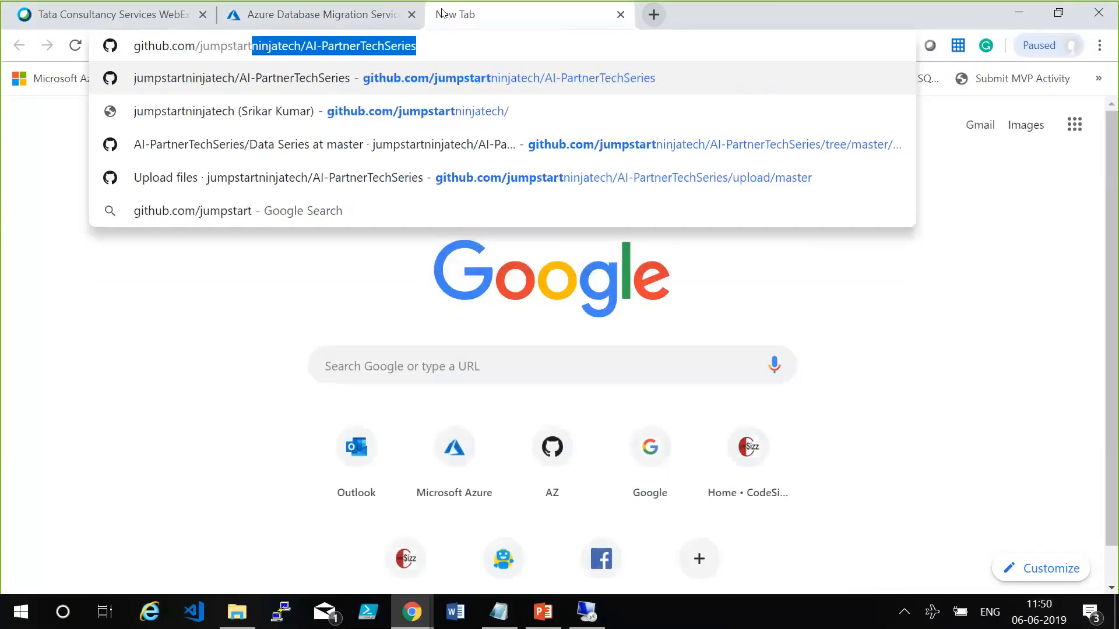
key("End")
key("Return")
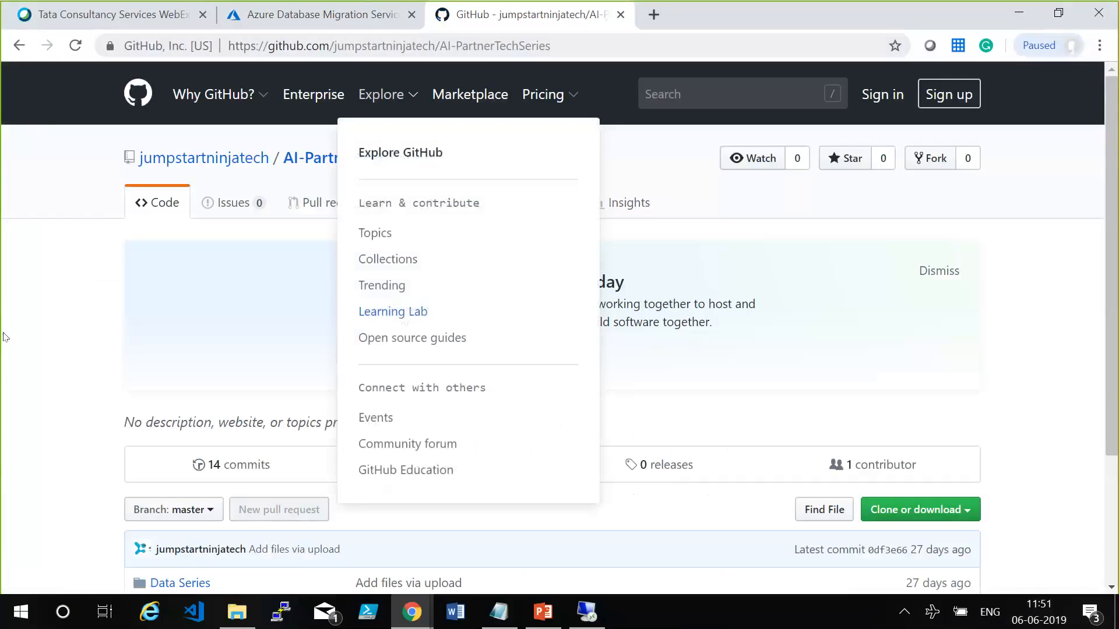
left_click(247, 158)
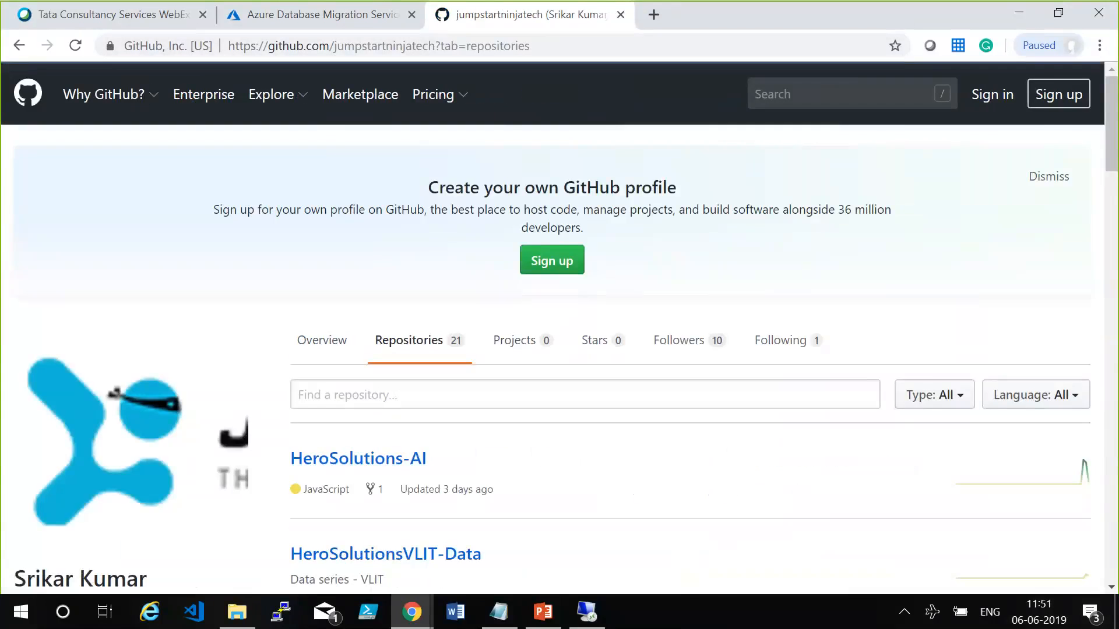
Open the HeroSolutionsVLIT-Data repository and examine the contents of its Day 2 and Day 7 folders.
left_click_drag(1110, 171, 1113, 221)
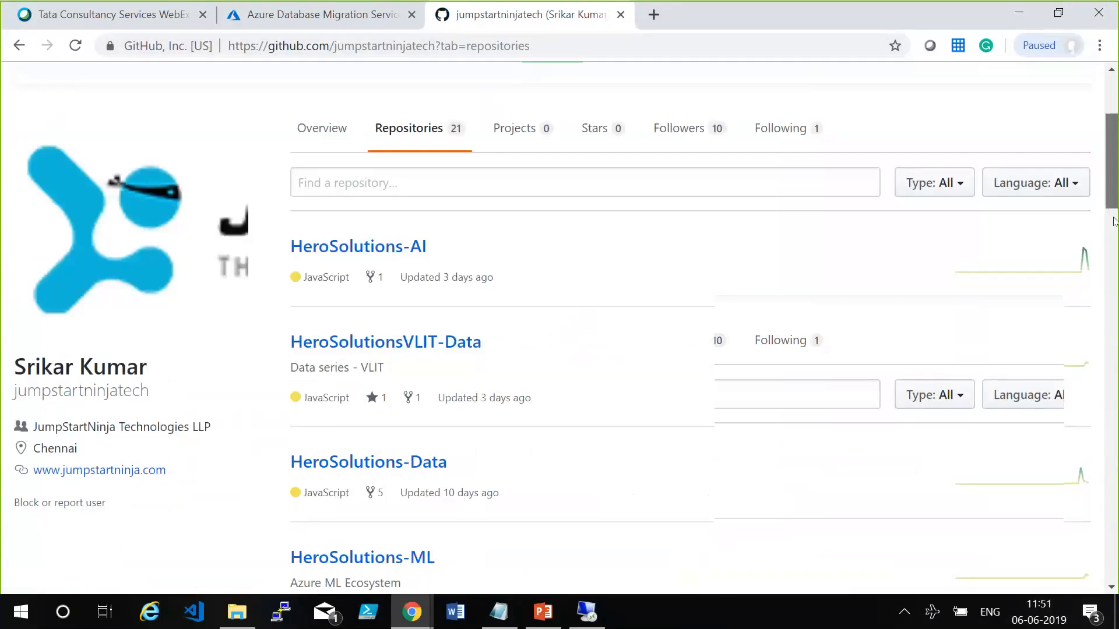
left_click(382, 218)
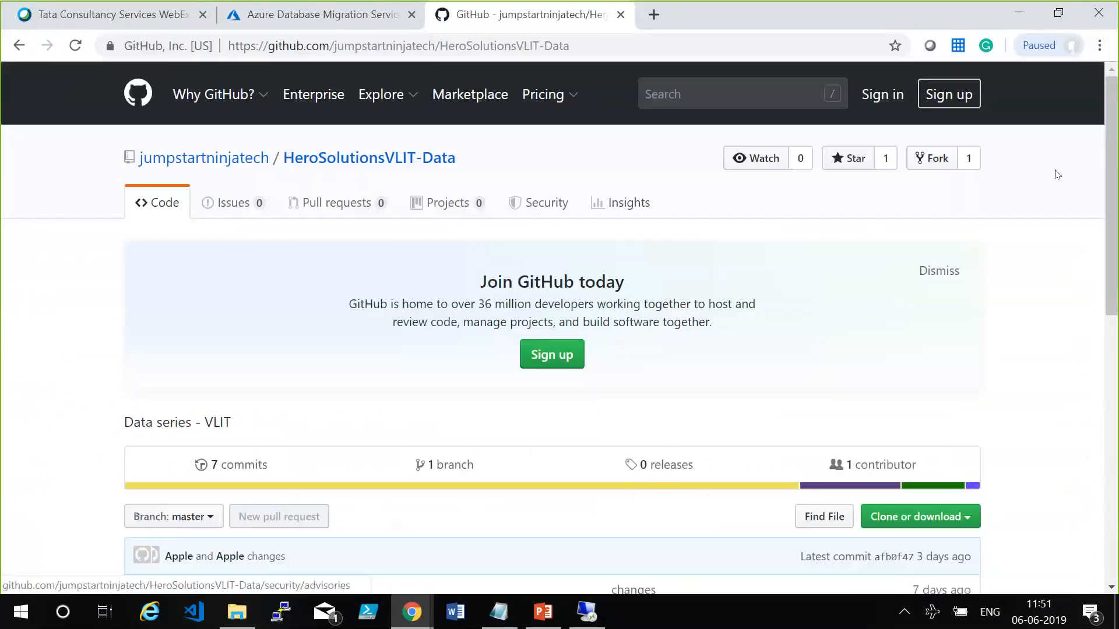
scroll(162, 464, "down", 5)
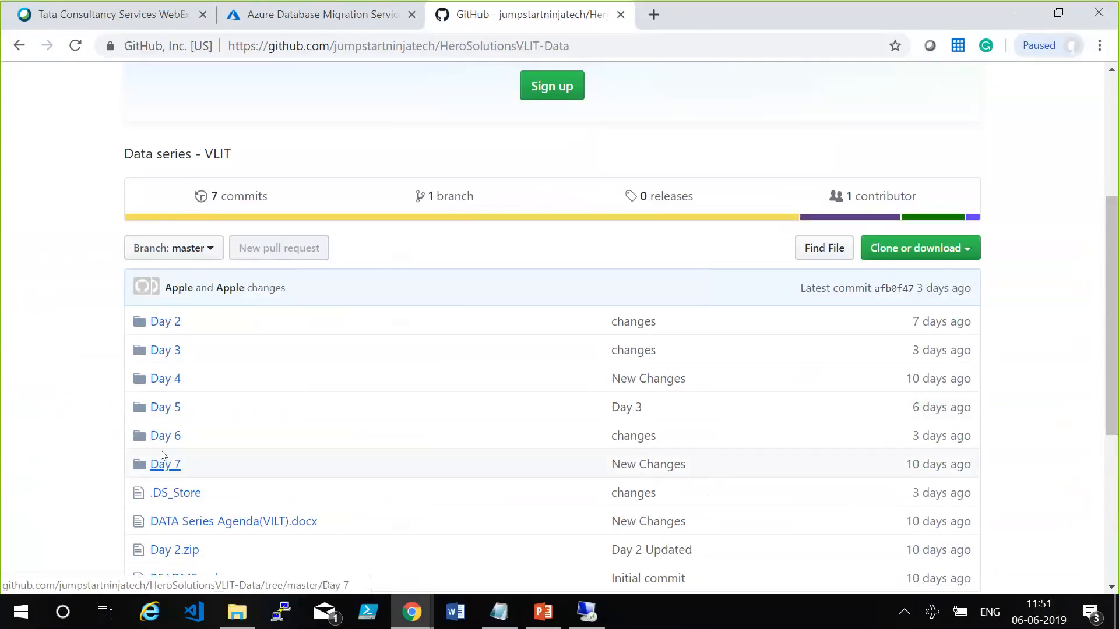
left_click(164, 322)
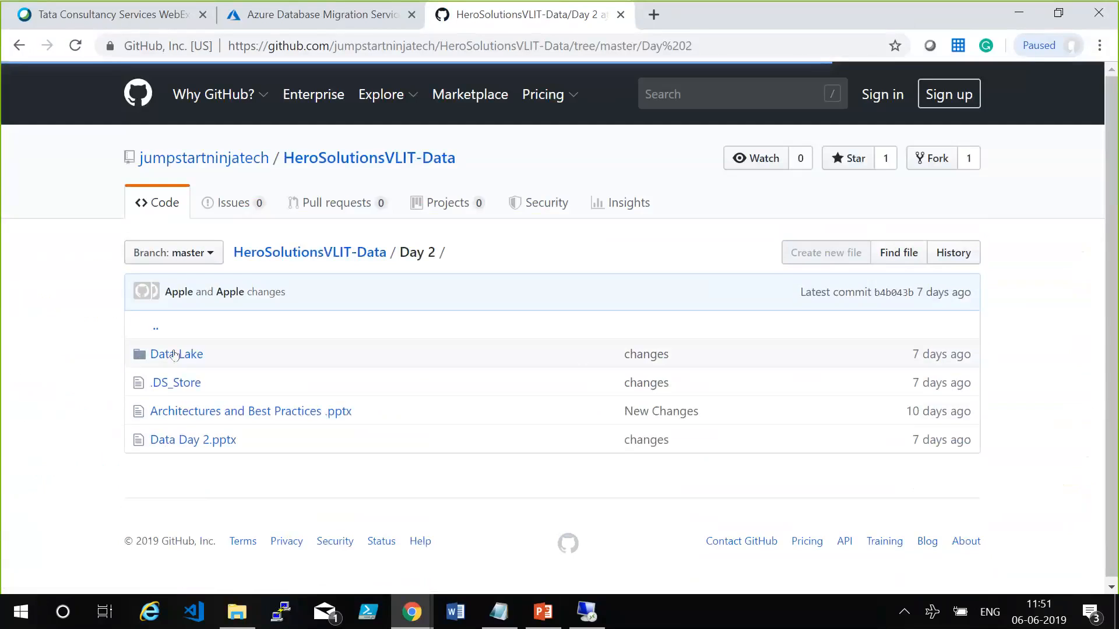
left_click(255, 334)
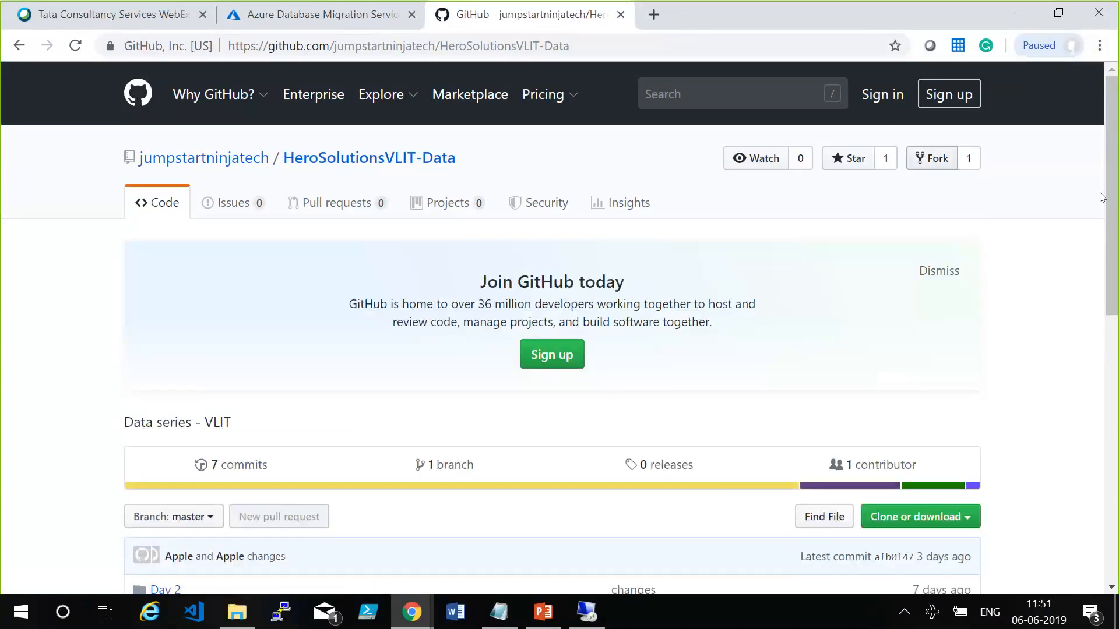
scroll(1101, 197, "down", 5)
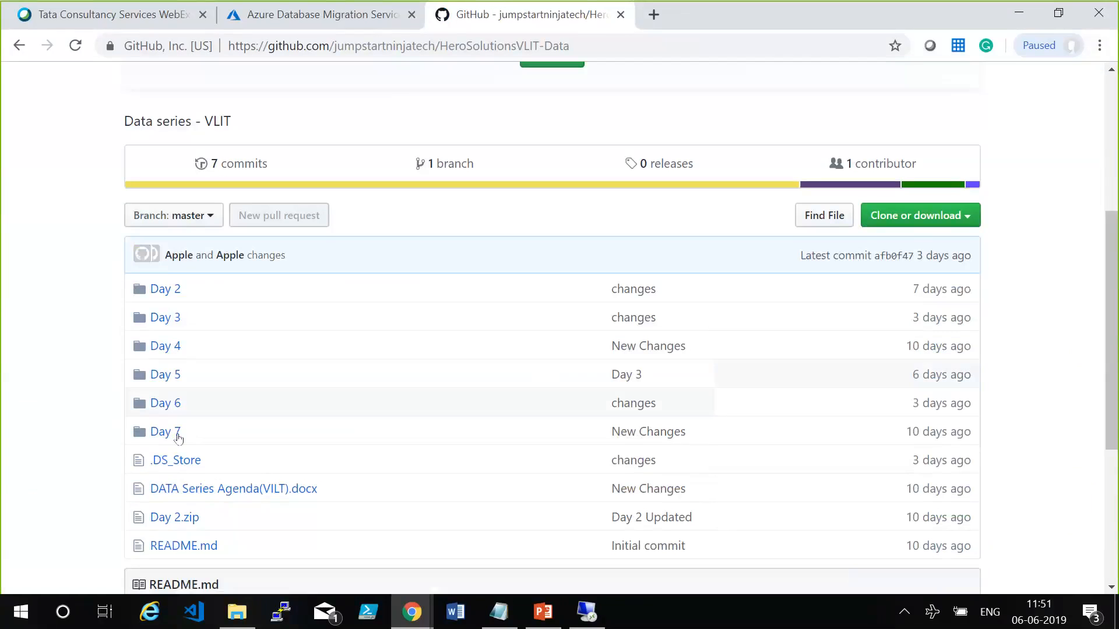
left_click(178, 438)
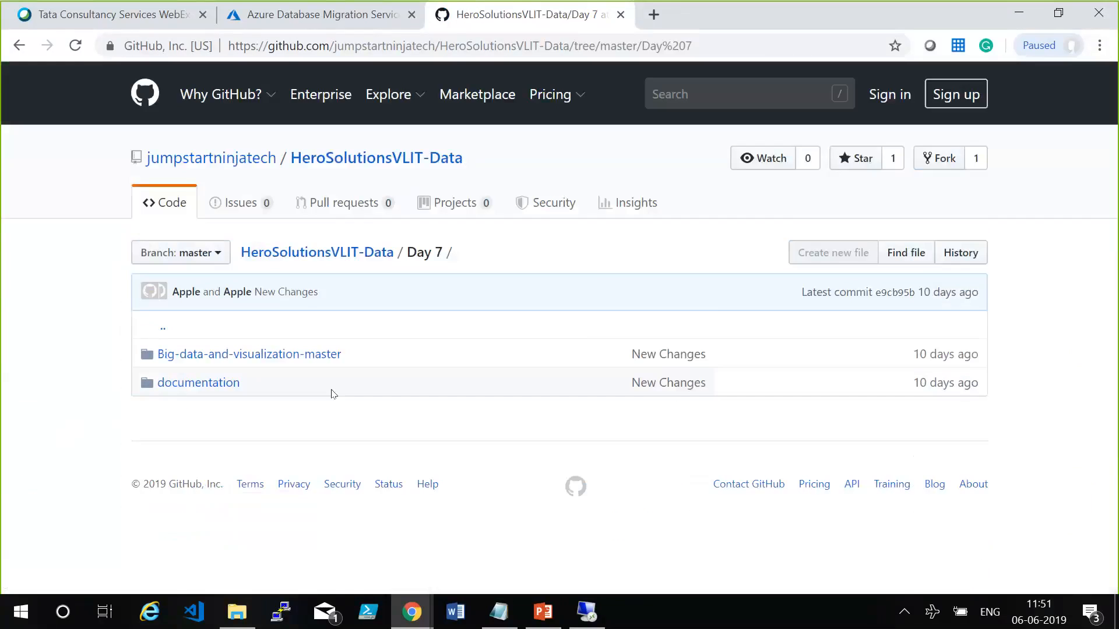
Return to the HeroSolutionsVLIT-Data repository's main page and select its full web address.
left_click(390, 253)
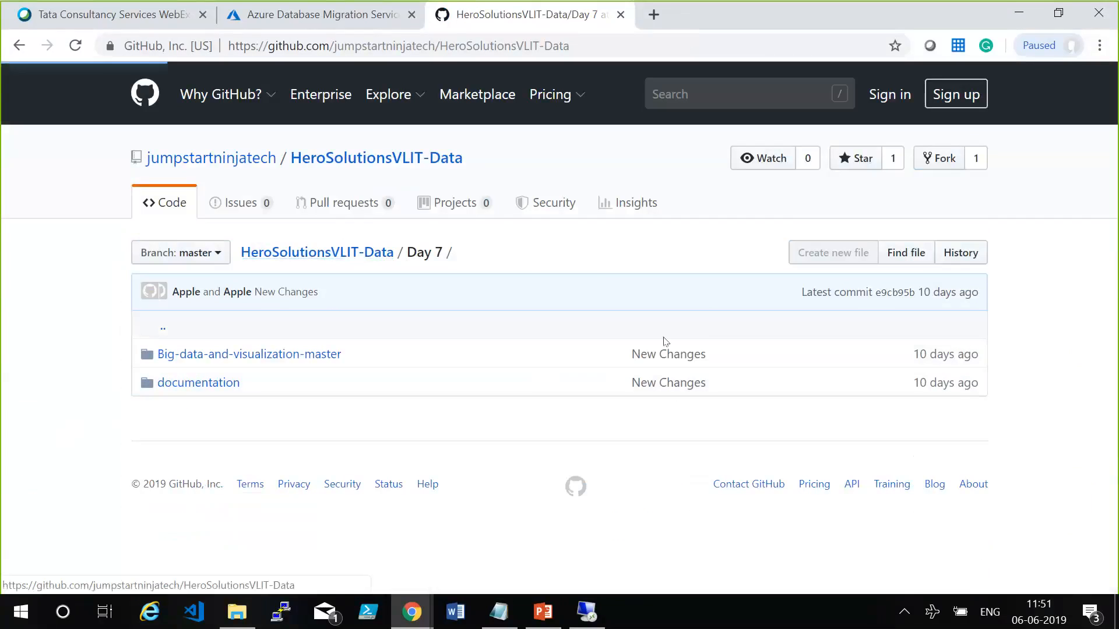
left_click(472, 47)
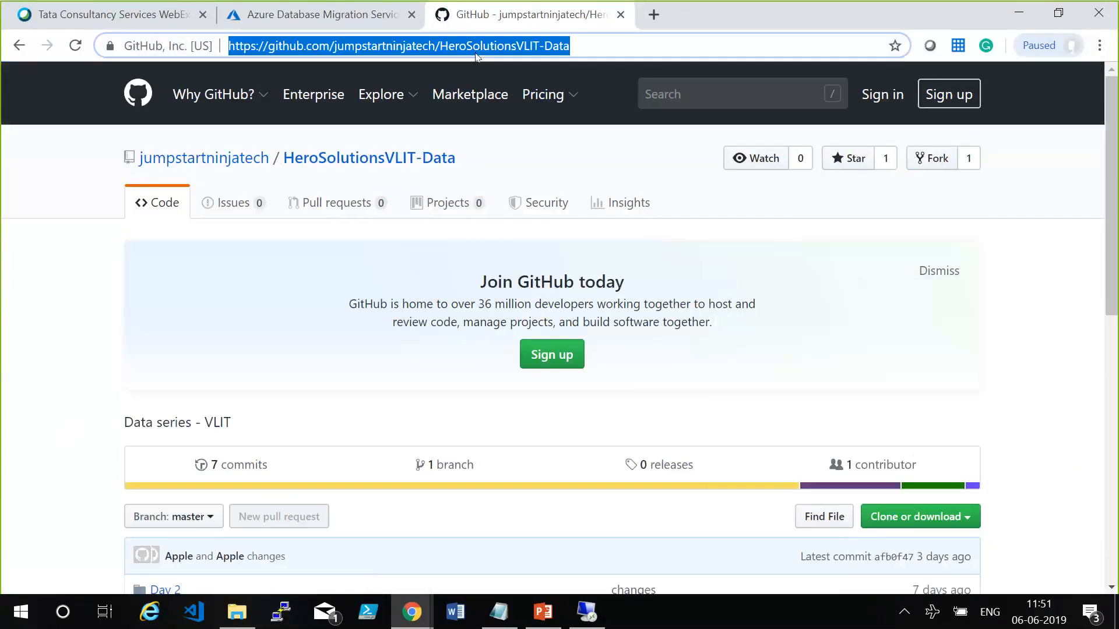
left_click(823, 484)
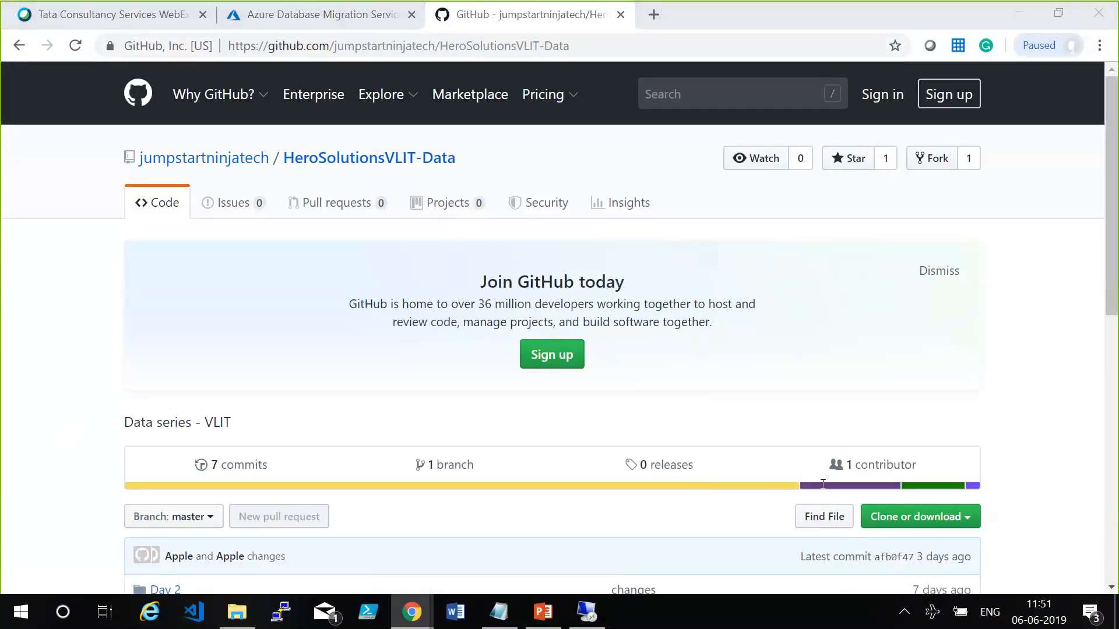
From the jumpstartninjatech repositories, open HeroSolutions-Data and examine the Day 1 folder inside Data Series.
left_click(229, 162)
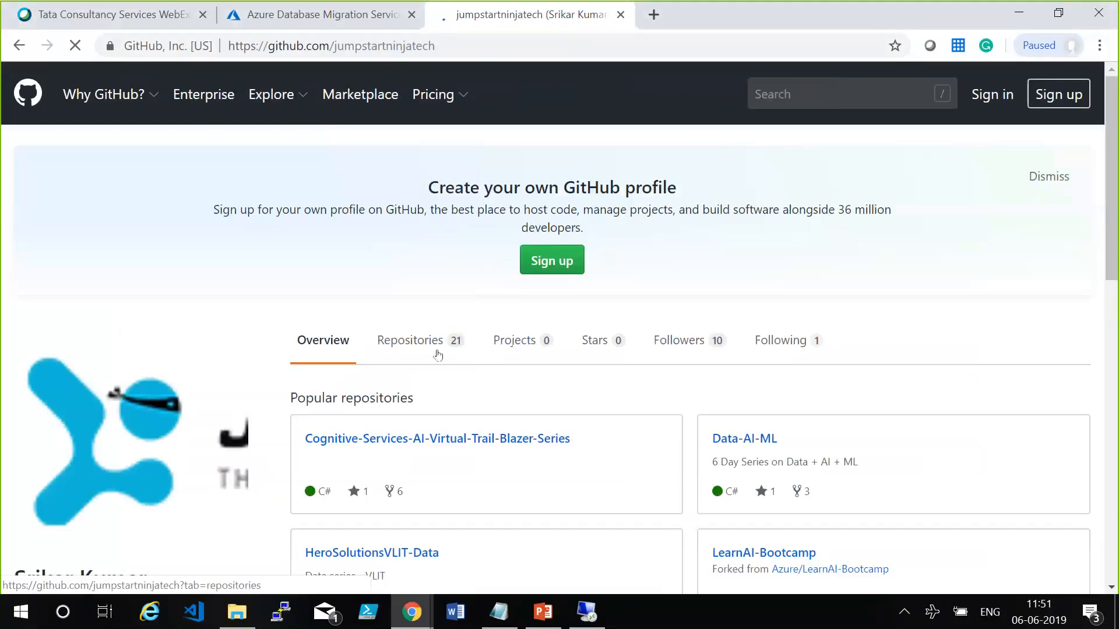
left_click(437, 354)
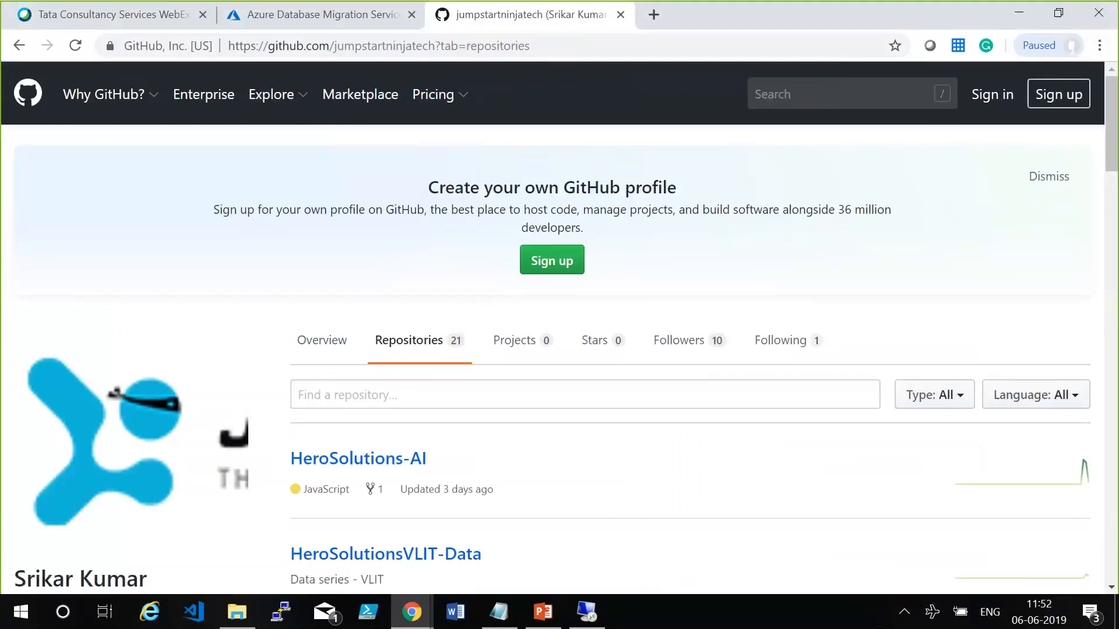
scroll(889, 271, "down", 5)
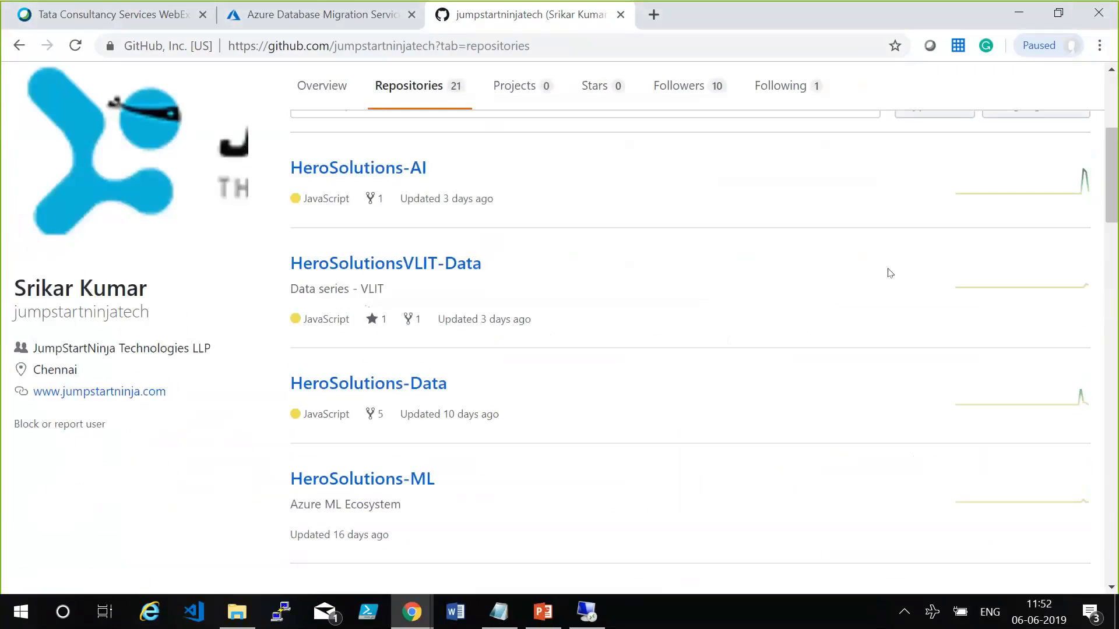
left_click(446, 383)
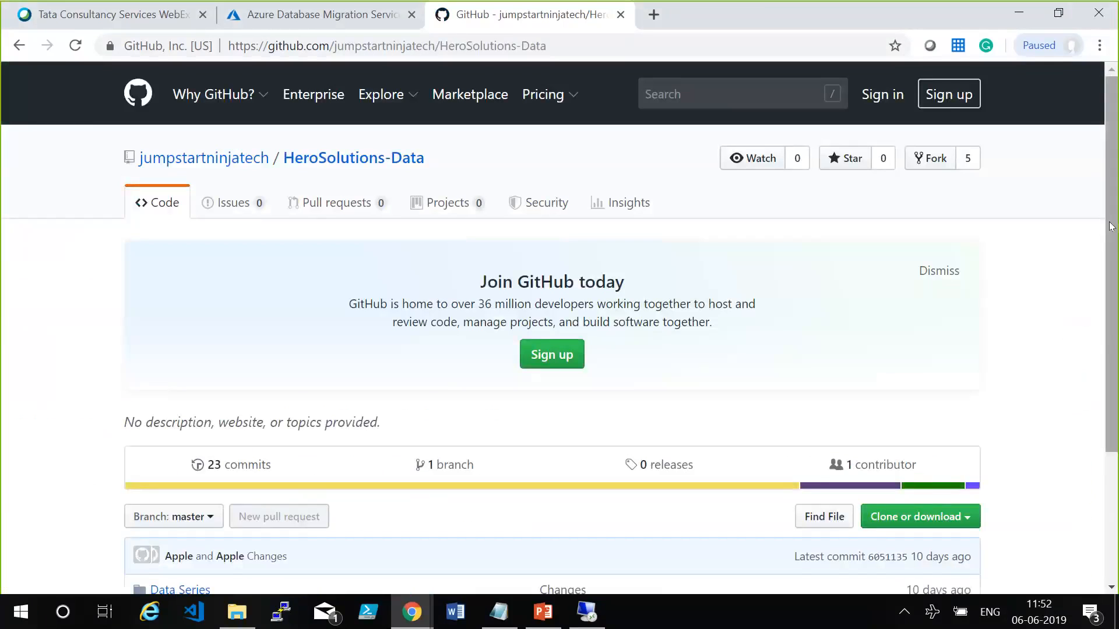
left_click_drag(1107, 226, 1112, 317)
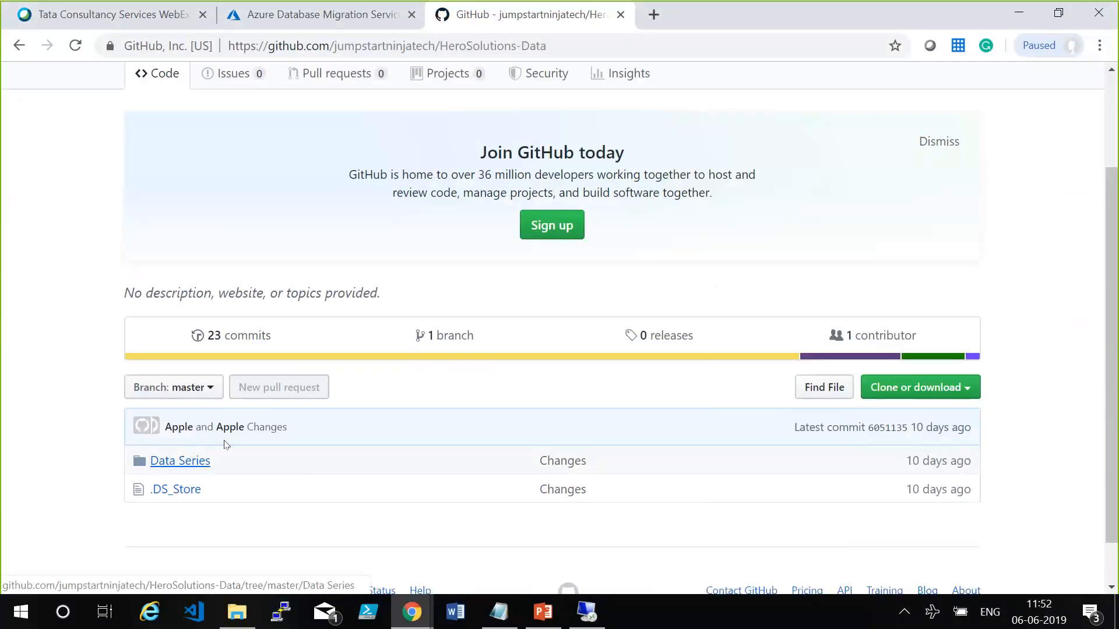
left_click(169, 360)
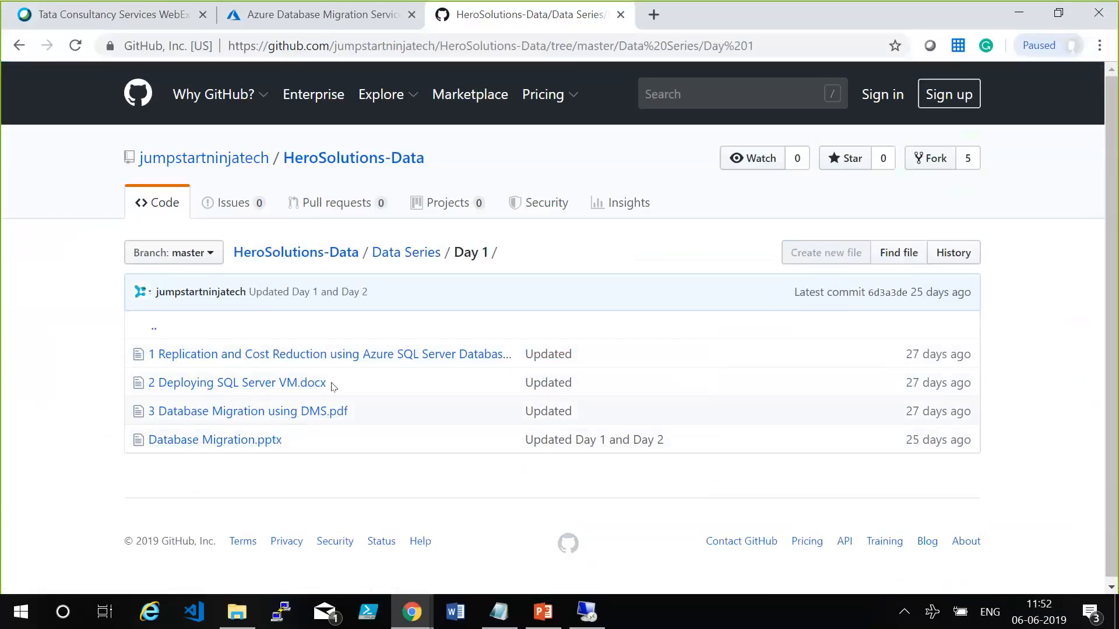
left_click_drag(454, 252, 484, 252)
left_click(502, 254)
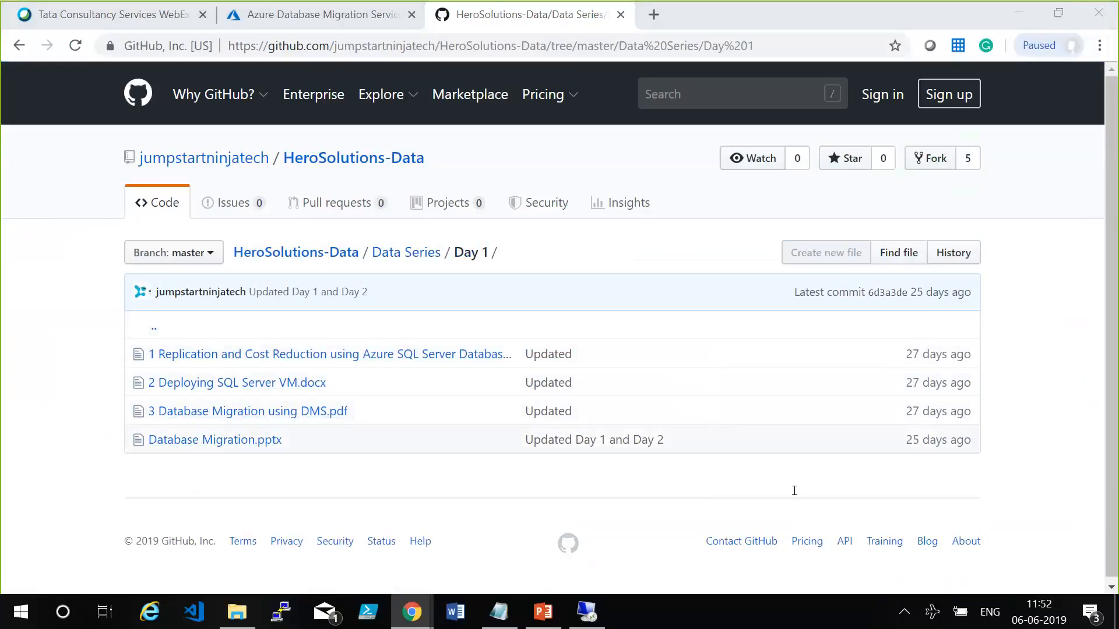
left_click(26, 366)
Close the GitHub browser tab and return to the Azure Database Migration Service page.
right_click(452, 11)
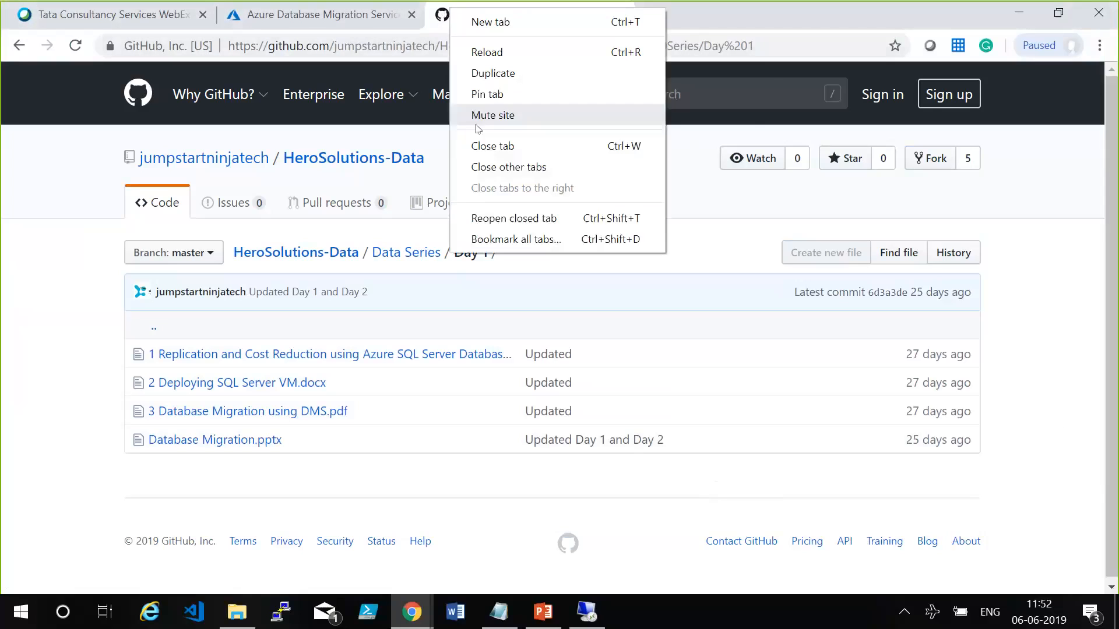
left_click(478, 145)
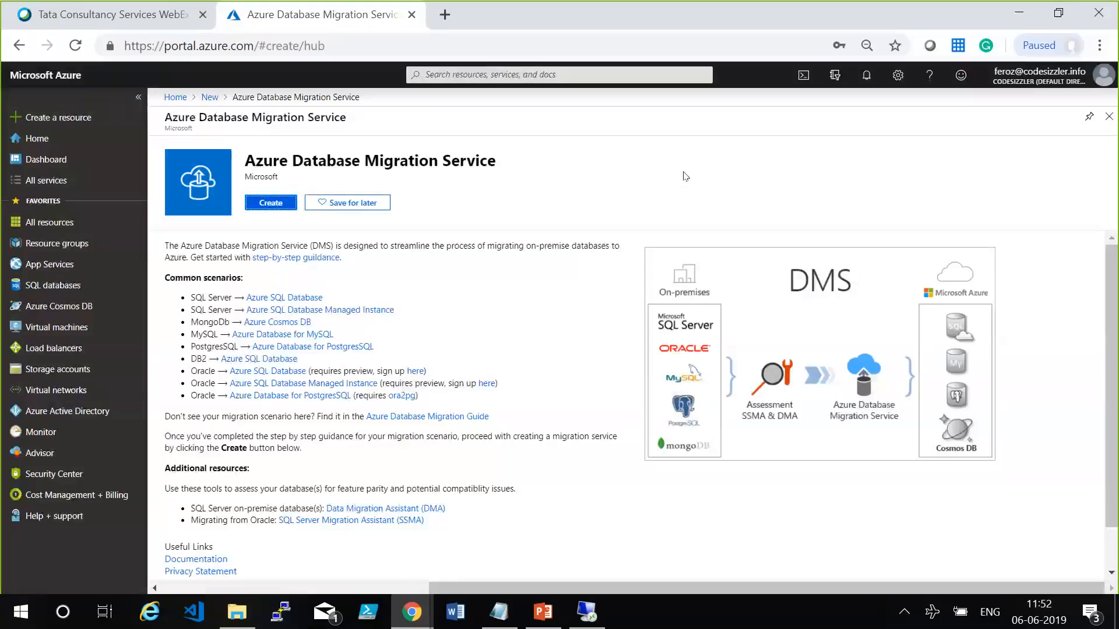
left_click(788, 484)
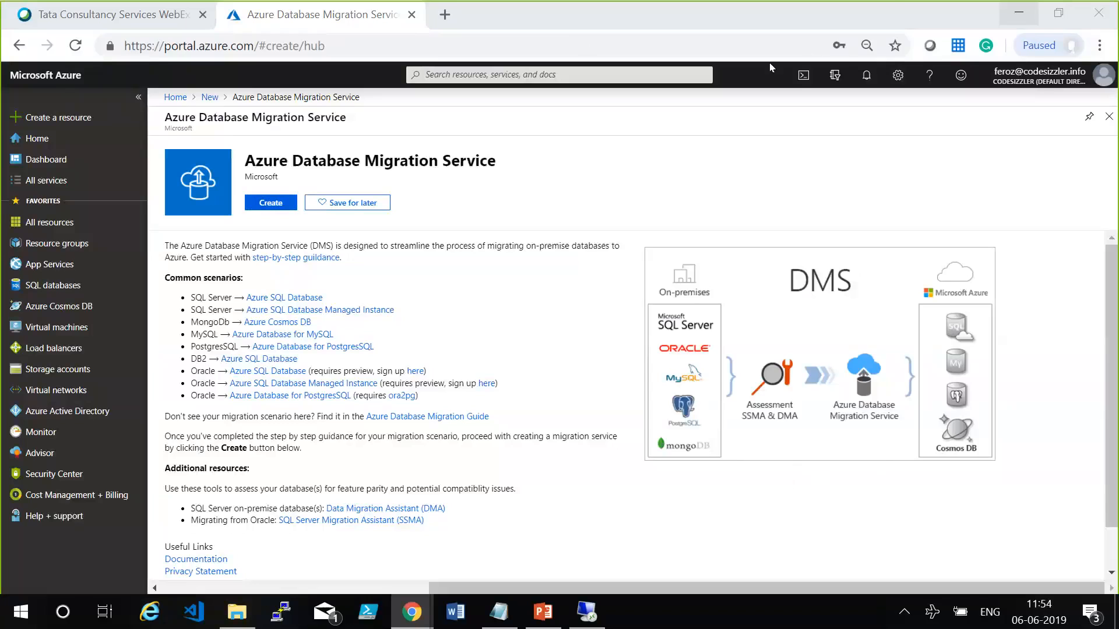
Open the feedback form link bit.do/eUkaH in a new tab, select the survey page's address, and close the tab.
mouse_move(595, 10)
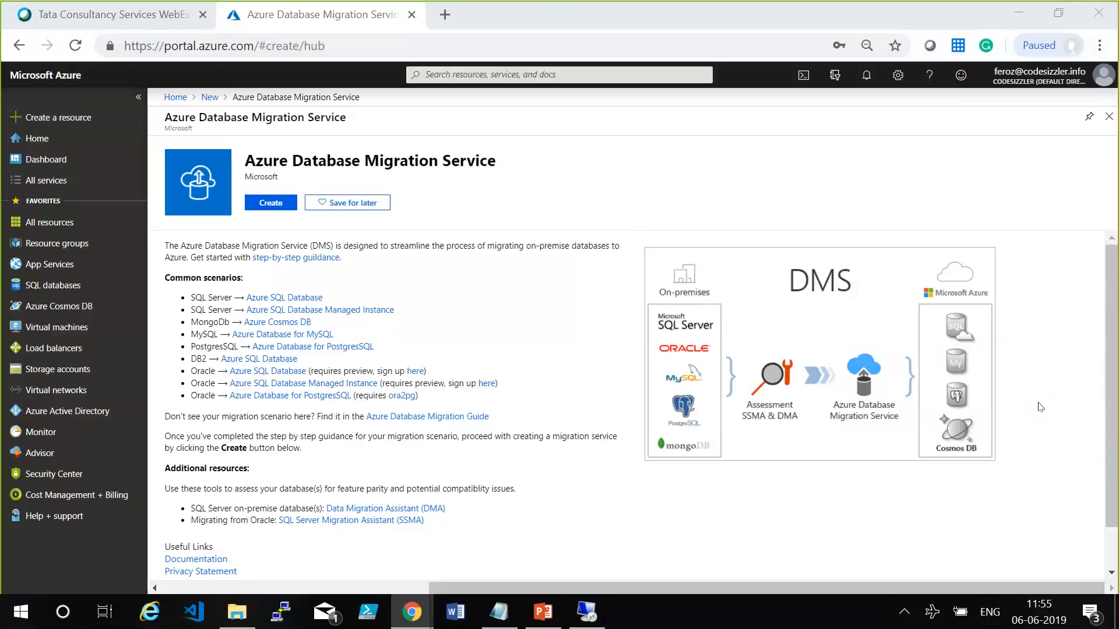
right_click(831, 385)
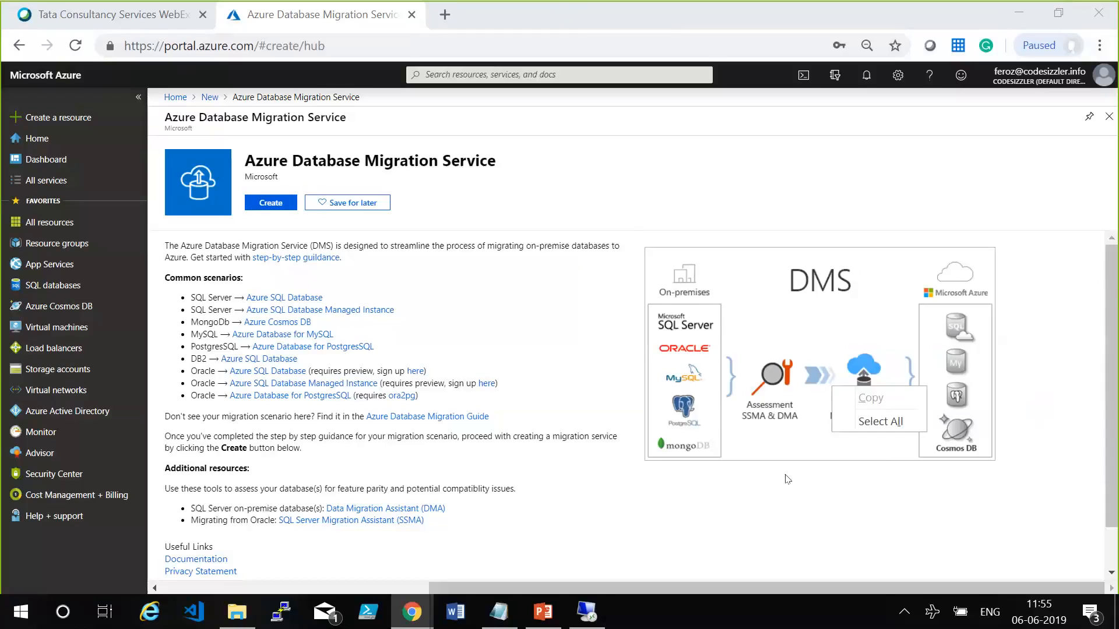
left_click(801, 391)
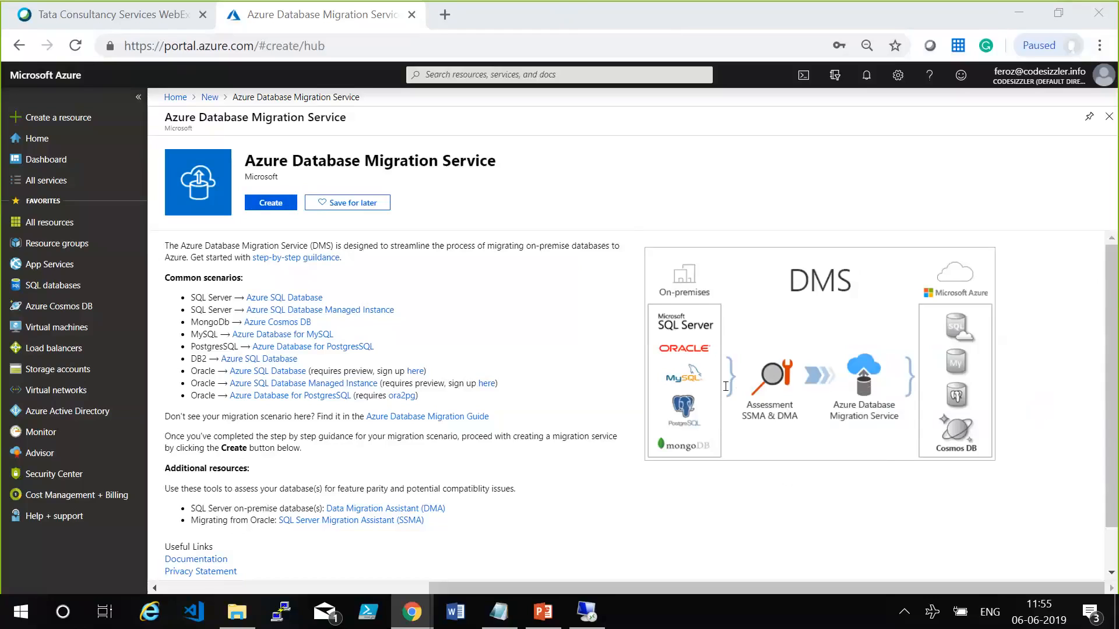
left_click(772, 392)
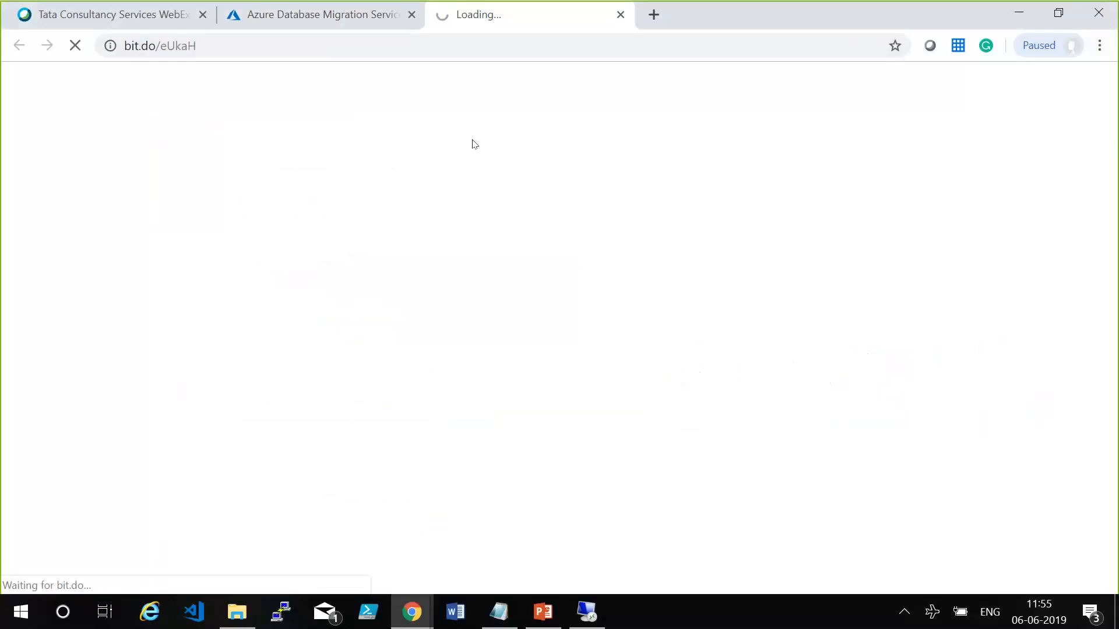
left_click(435, 41)
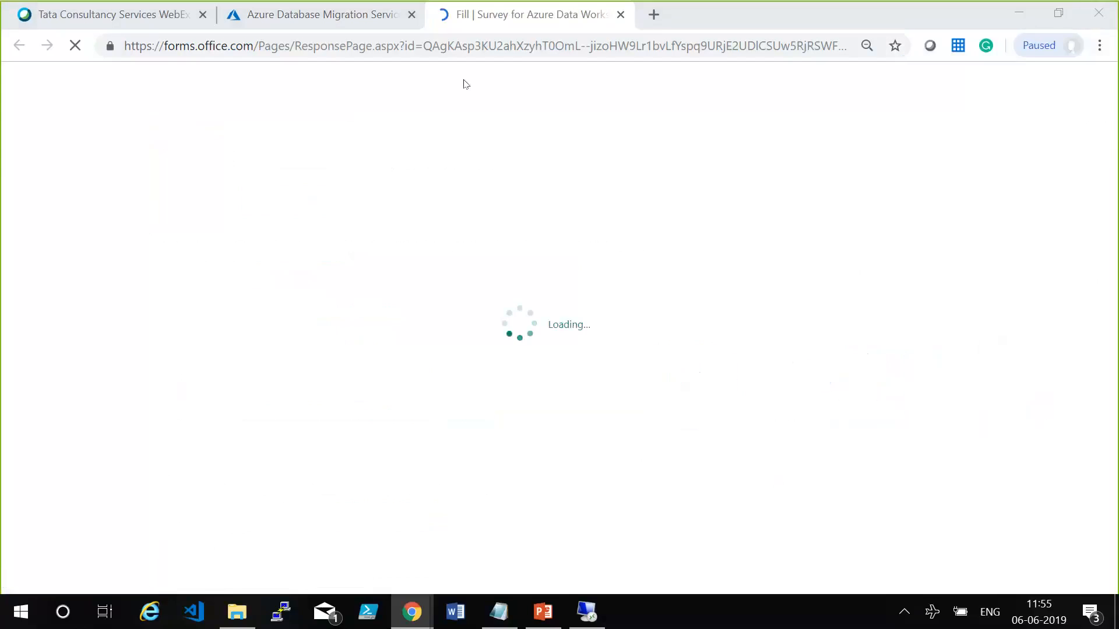
right_click(448, 10)
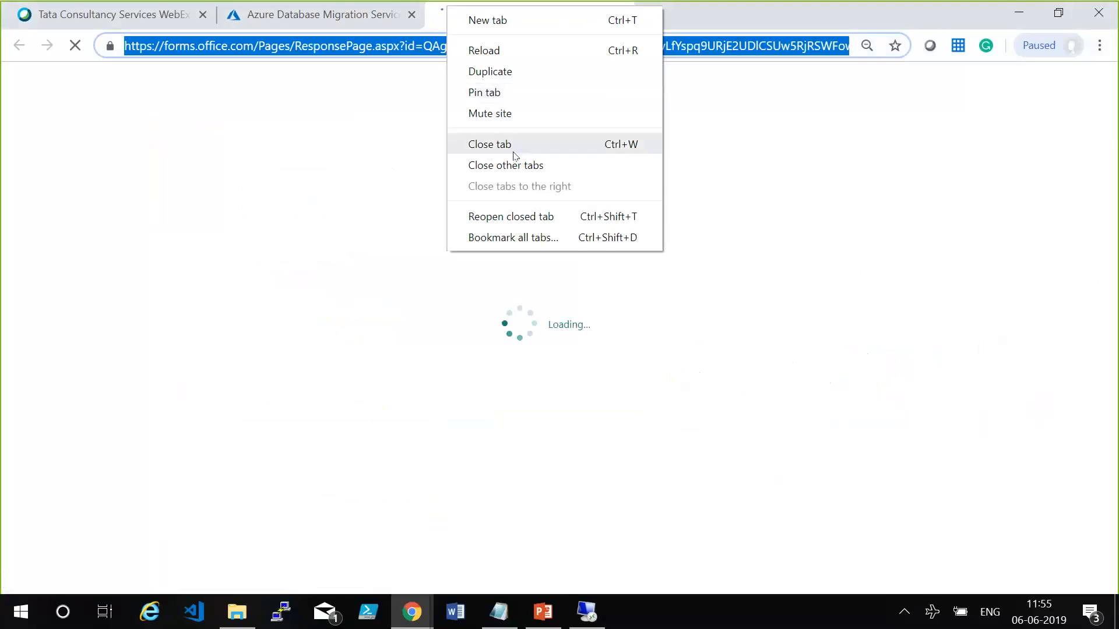
left_click(515, 155)
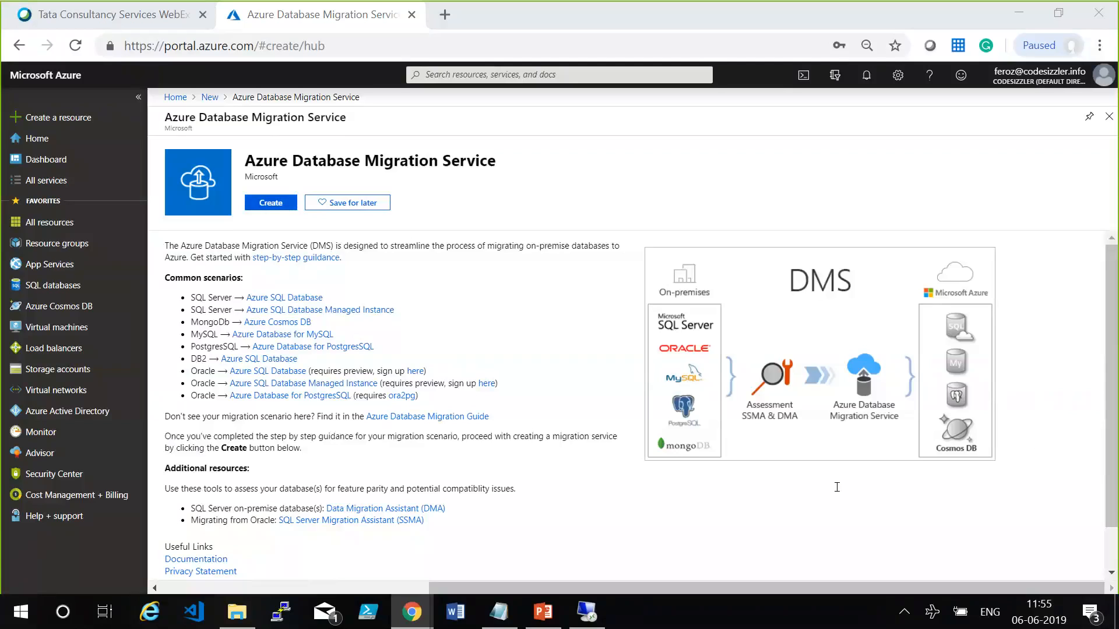
Delete the tcsvilt-rg resource group, confirming with its name, and check the deletion's progress in the notifications.
left_click(96, 244)
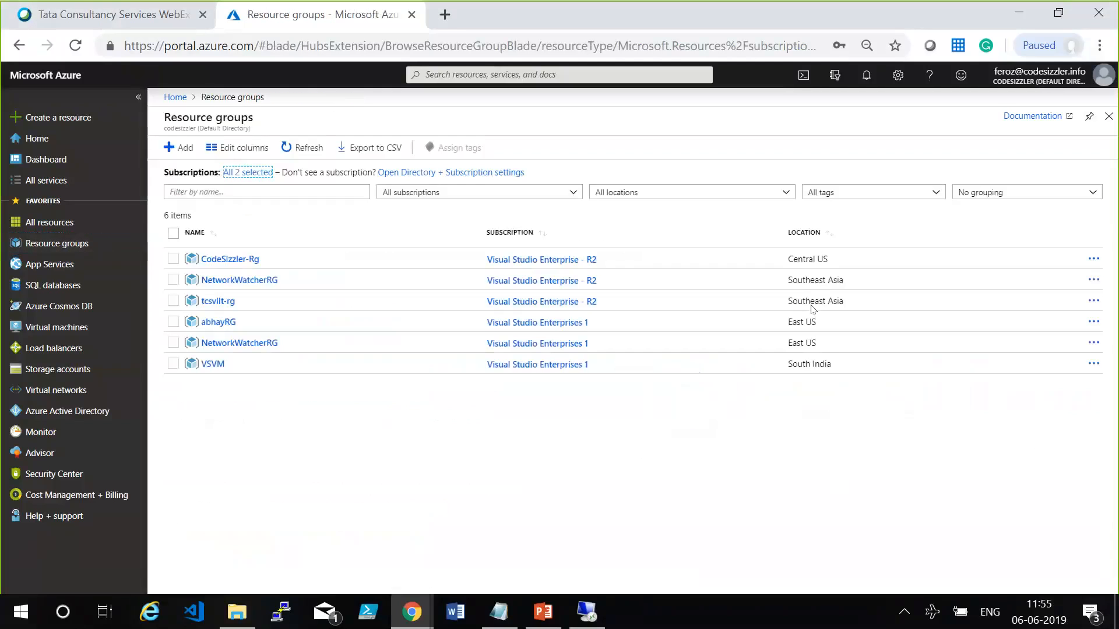
left_click(218, 301)
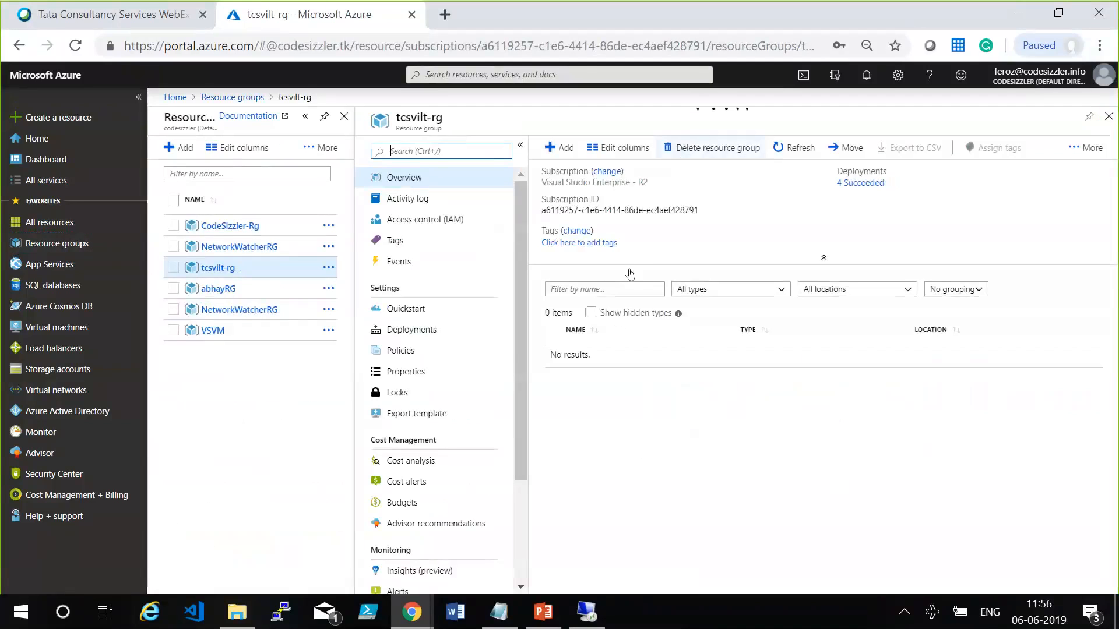
left_click(709, 150)
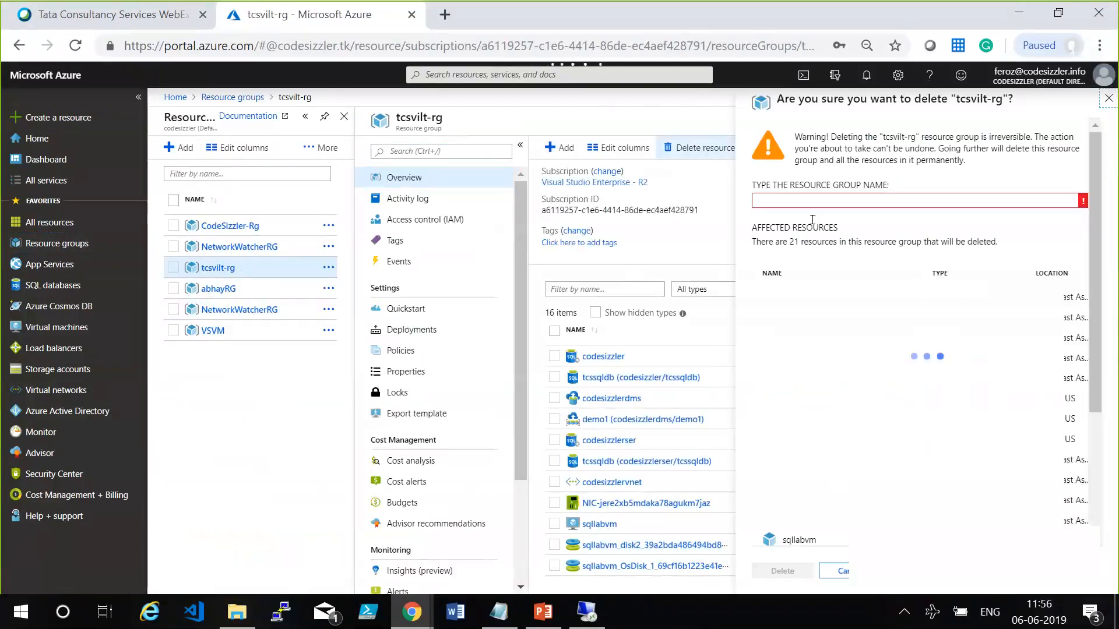
left_click(836, 198)
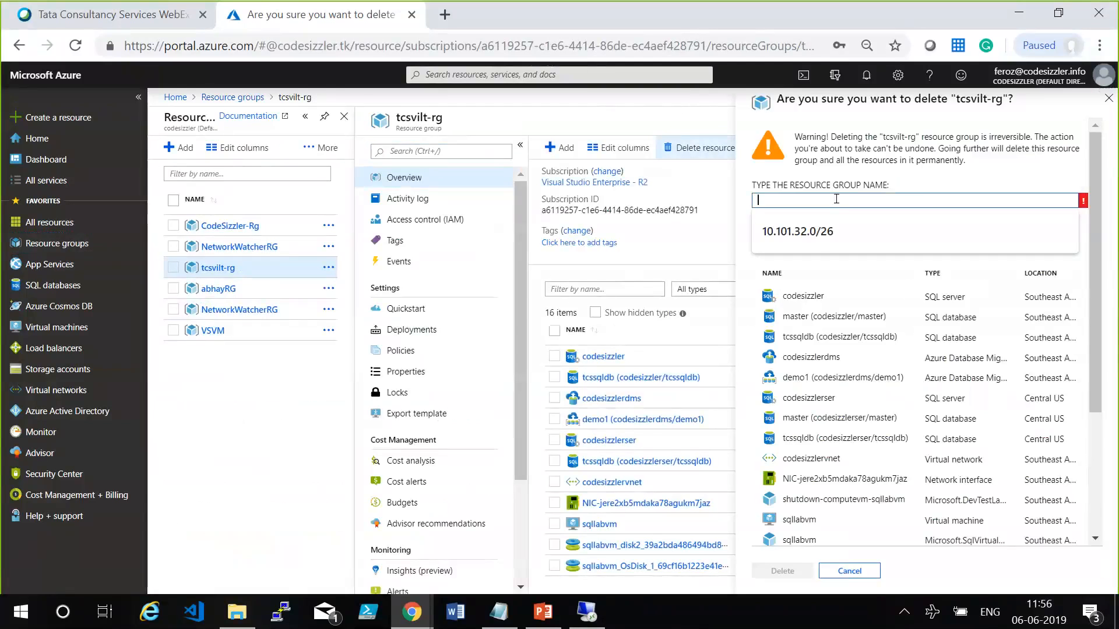
type("tcsvilt")
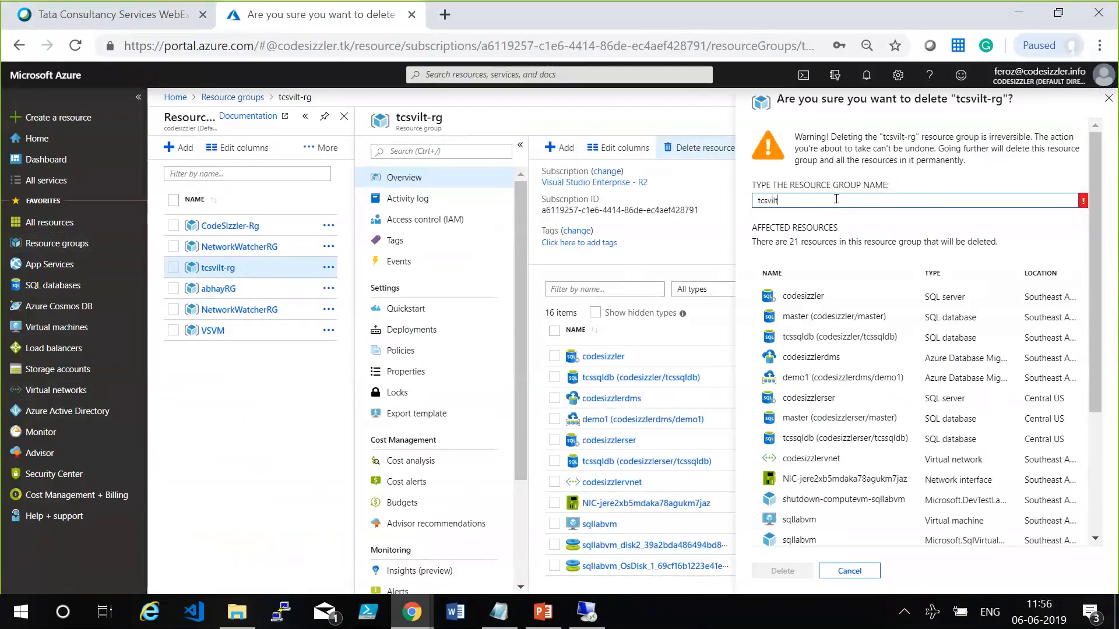
type("-rg")
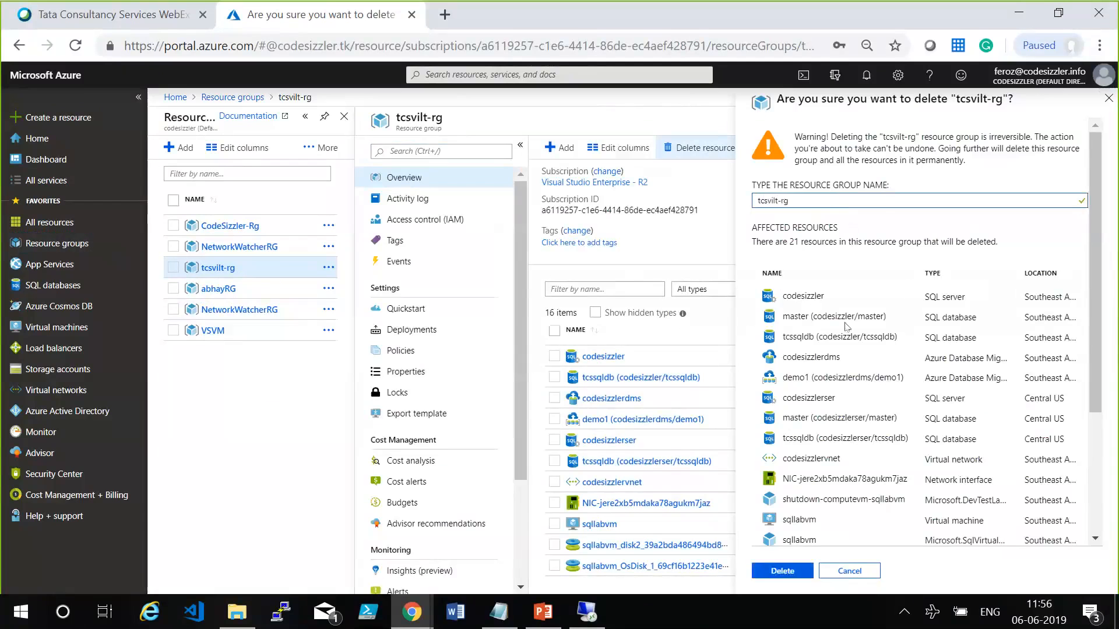
left_click(790, 574)
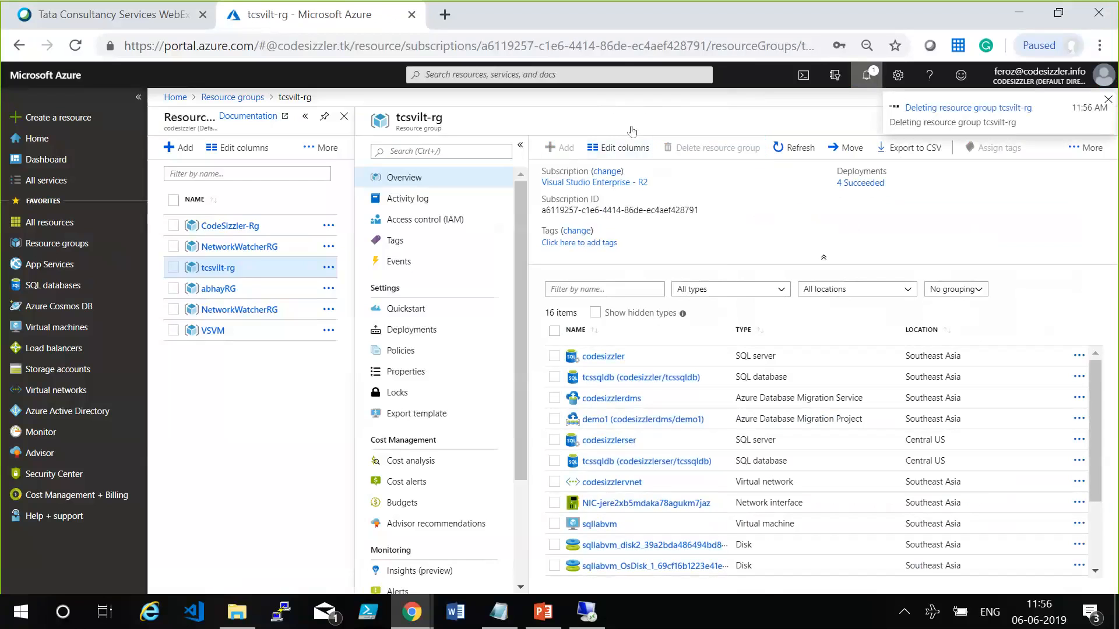
left_click(866, 75)
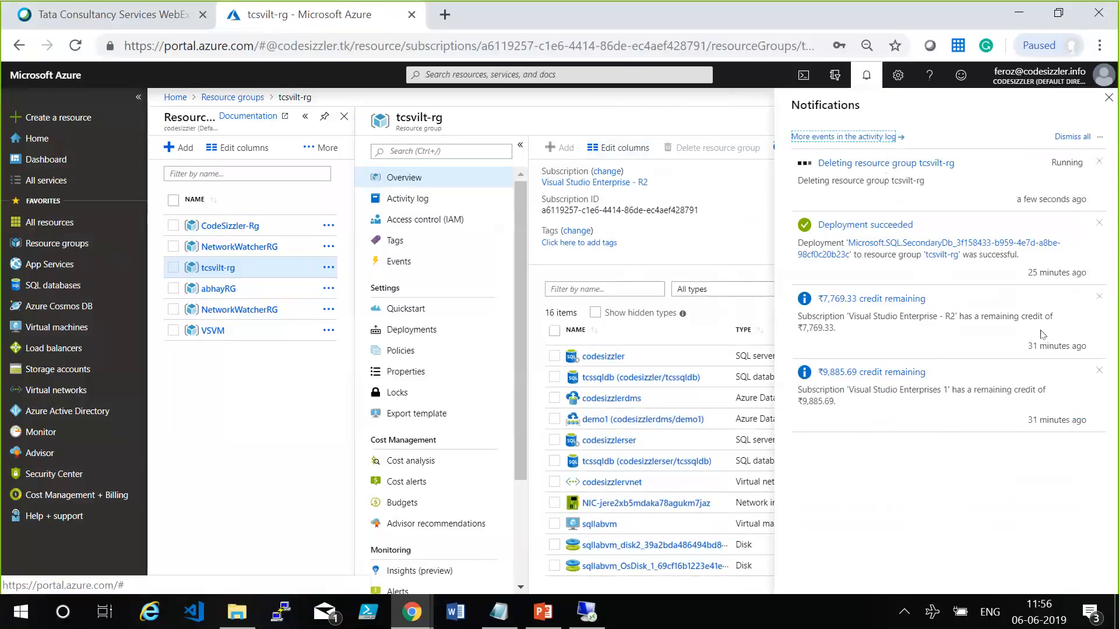
left_click(887, 361)
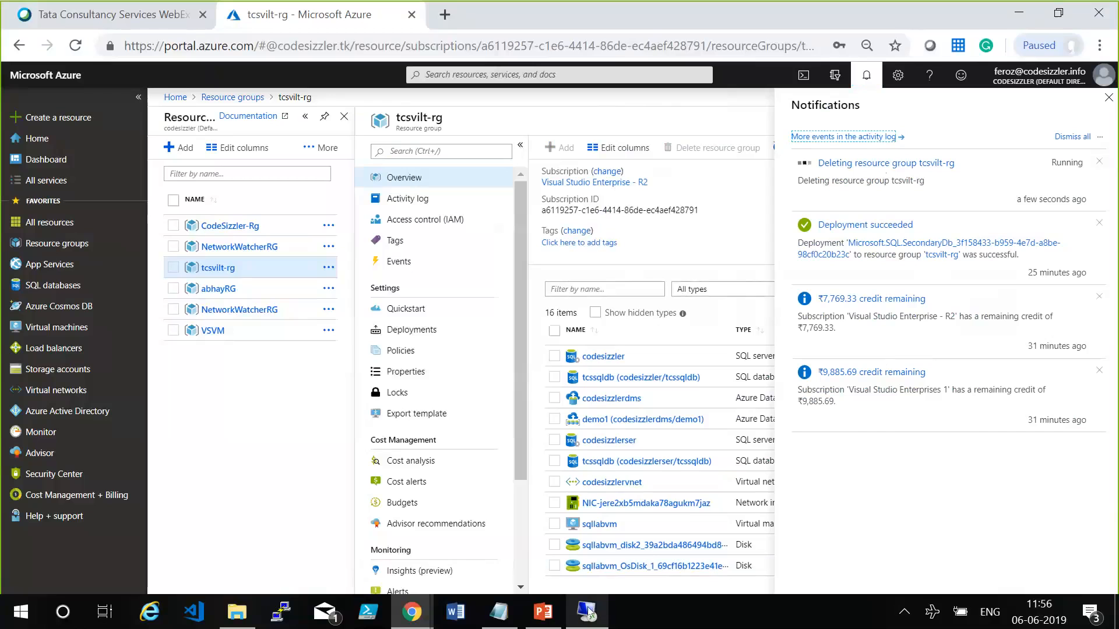
Close the sqllabvm remote desktop session window.
mouse_move(588, 612)
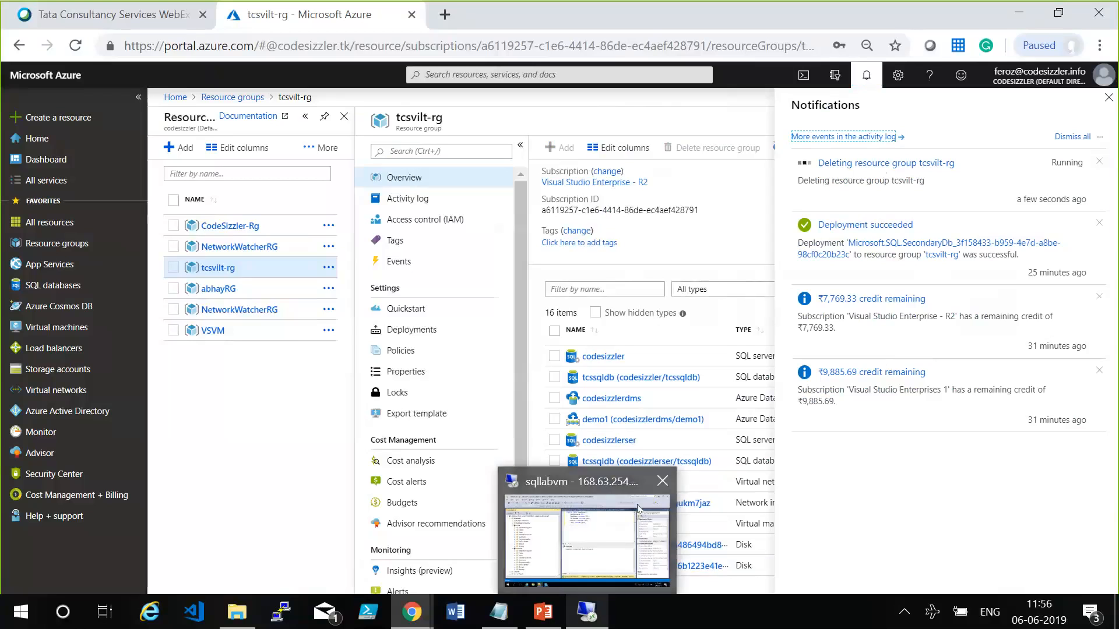
left_click(664, 482)
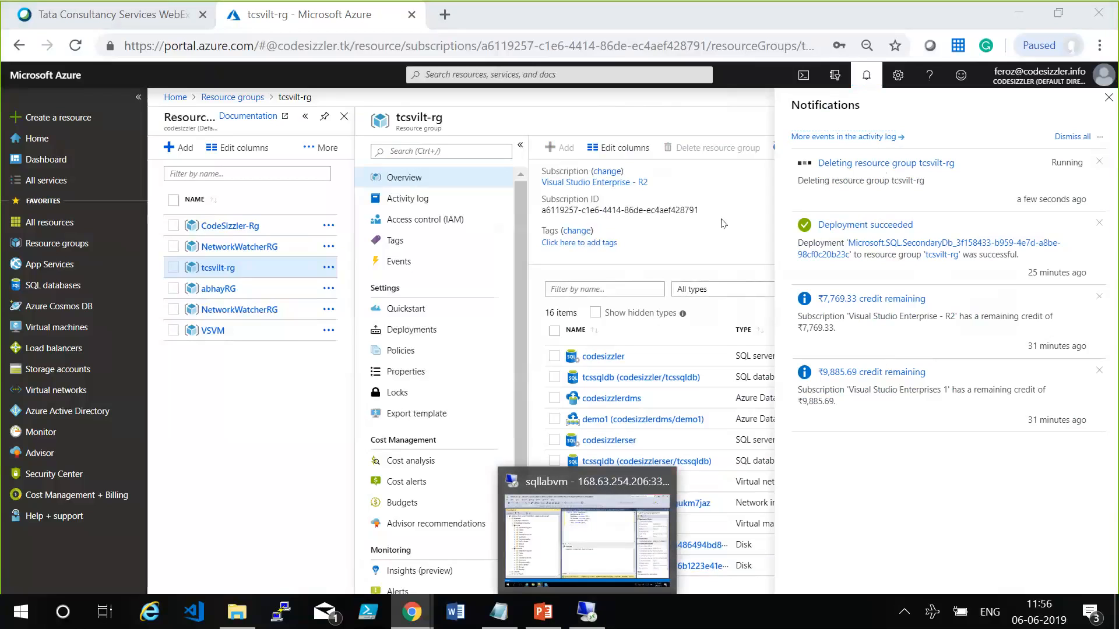